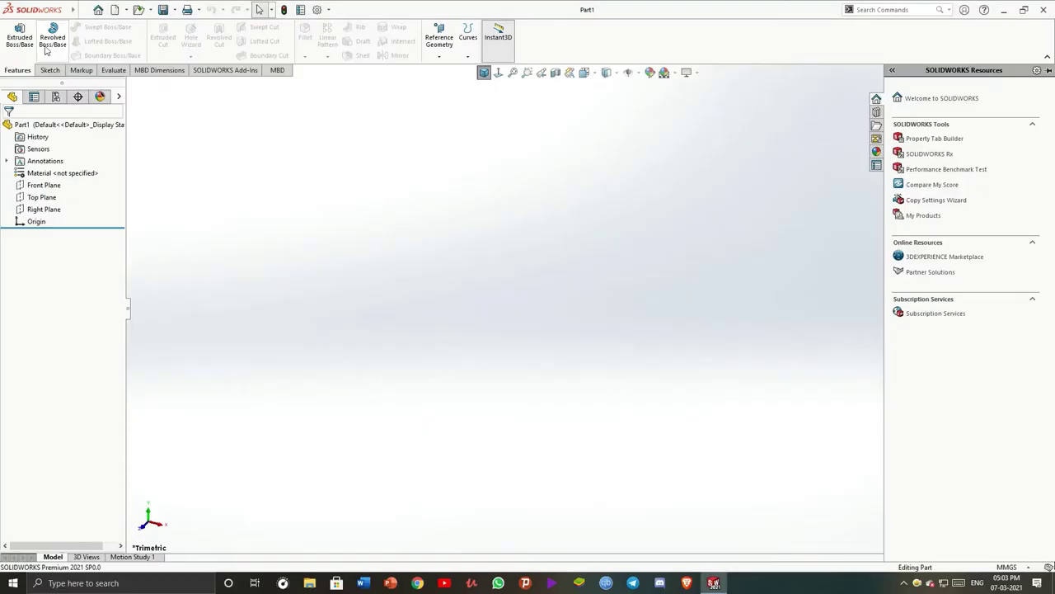
Start a sketch on the Top Plane and draw a circle centred on the origin
{"action": "left_click", "coordinate": [49, 70]}
{"action": "left_click", "coordinate": [15, 35]}
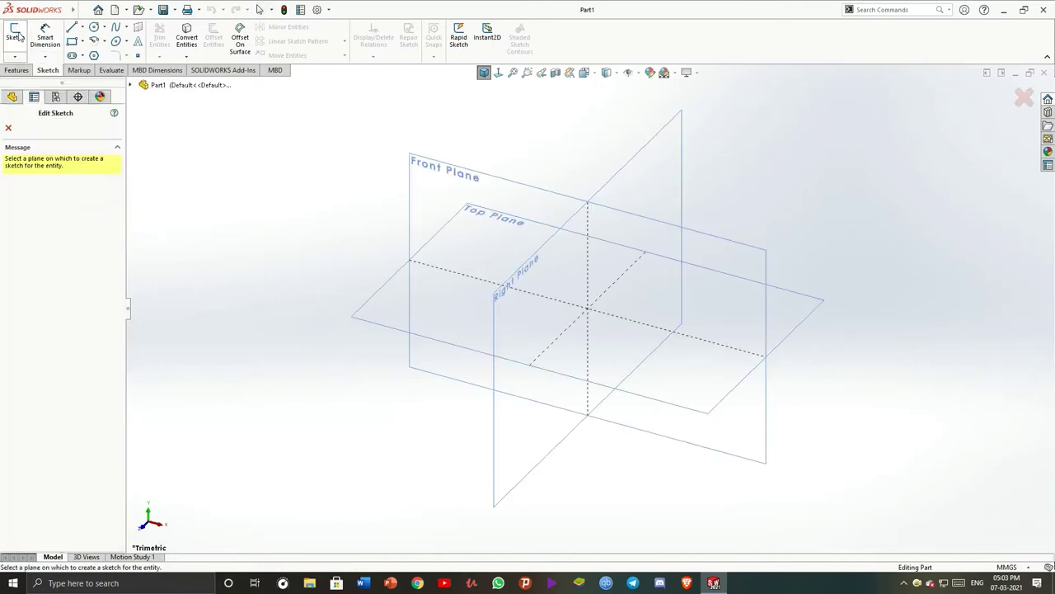
{"action": "left_click", "coordinate": [391, 307]}
{"action": "key", "text": "c"}
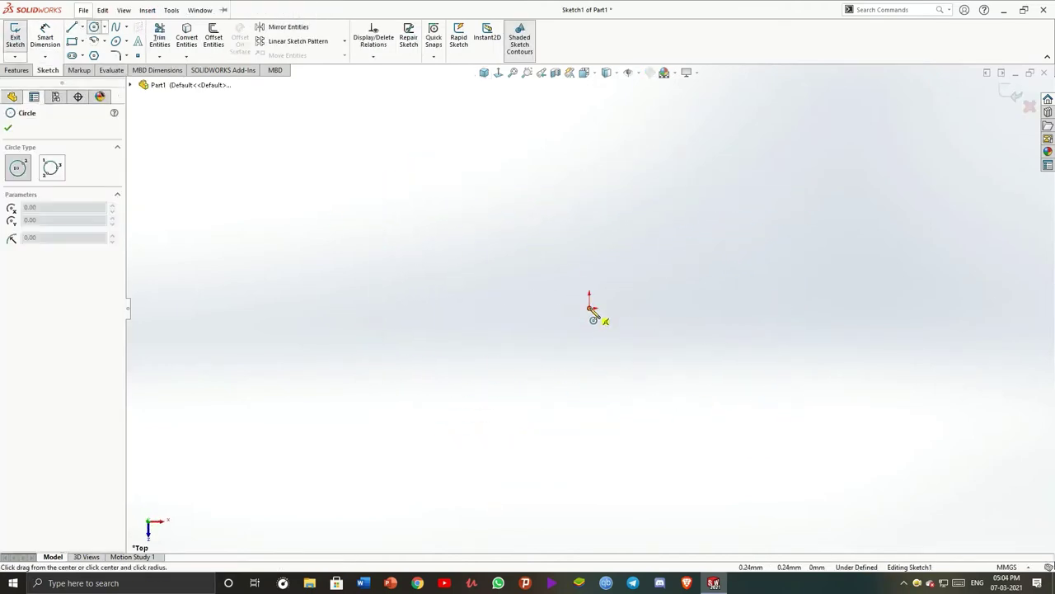
{"action": "left_click_drag", "start_coordinate": [590, 308], "coordinate": [649, 349]}
{"action": "key", "text": "Escape"}
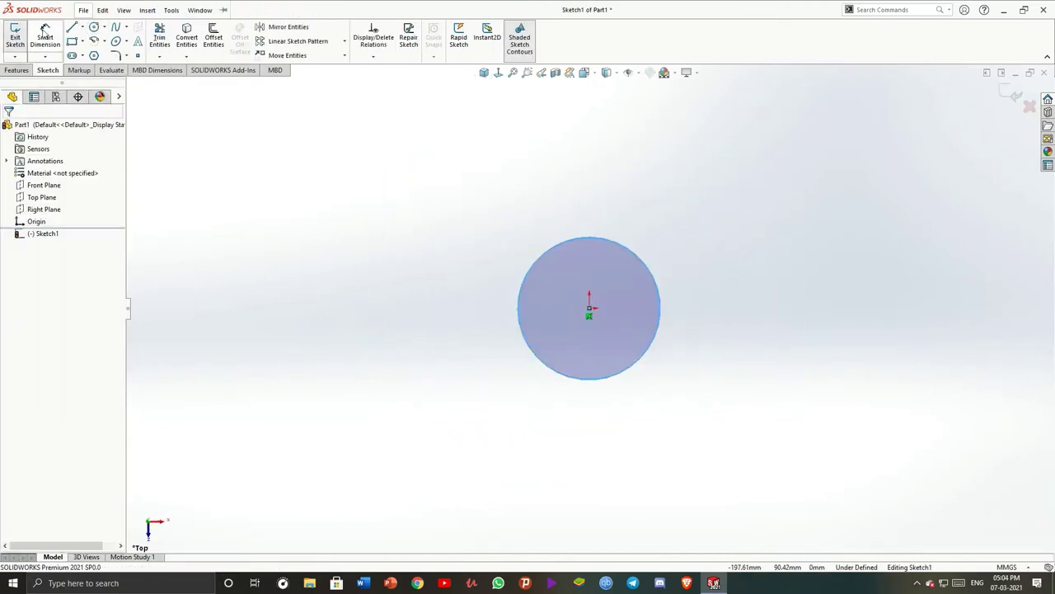
Dimension the circle's diameter to 9 mm
{"action": "left_click", "coordinate": [45, 33]}
{"action": "left_click", "coordinate": [643, 254]}
{"action": "left_click", "coordinate": [666, 229]}
{"action": "type", "text": "9"}
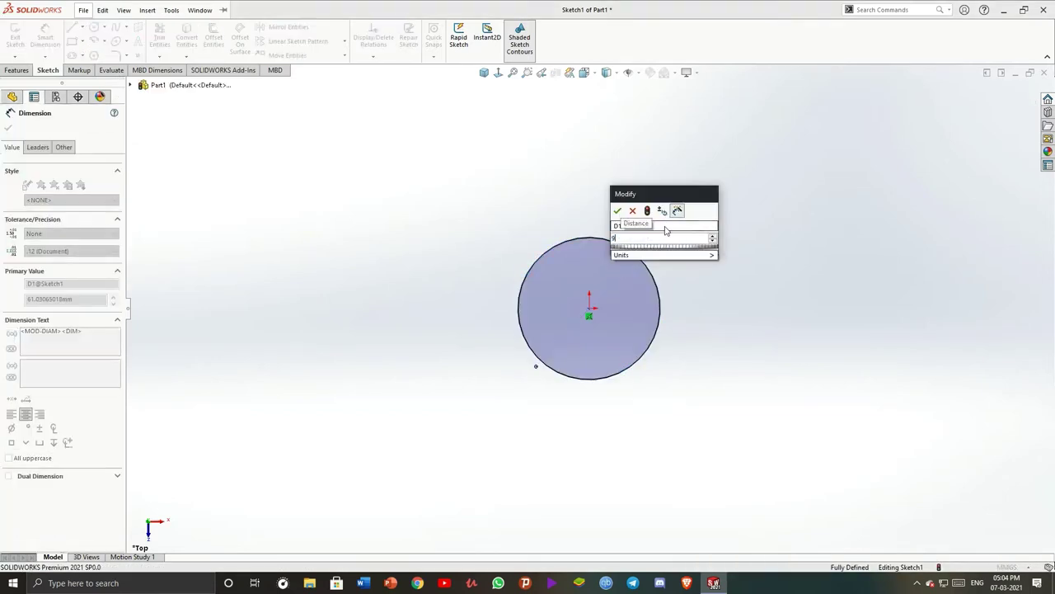
{"action": "key", "text": "Return"}
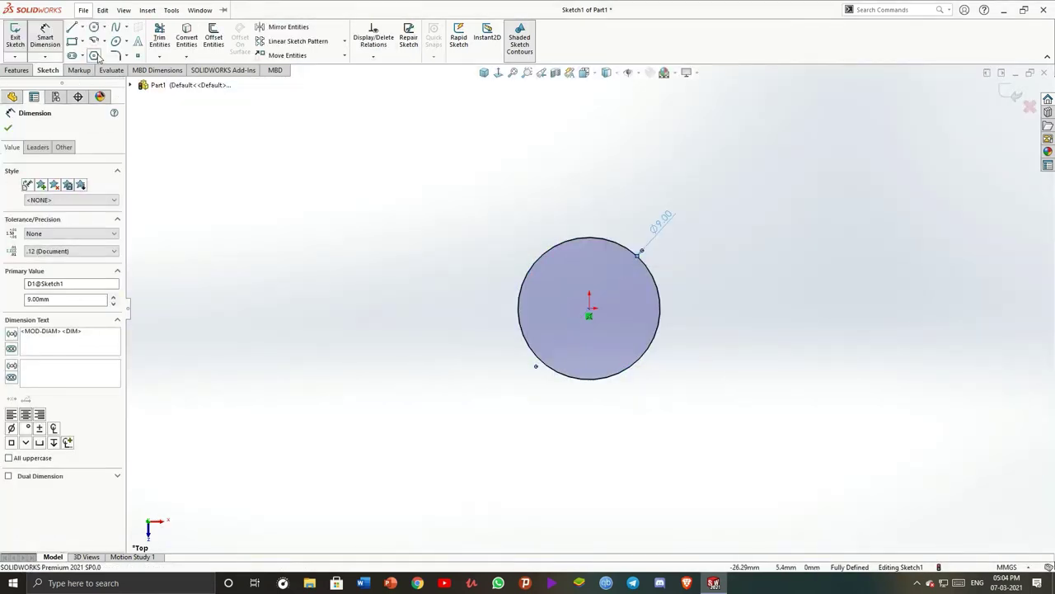
{"action": "left_click", "coordinate": [95, 55]}
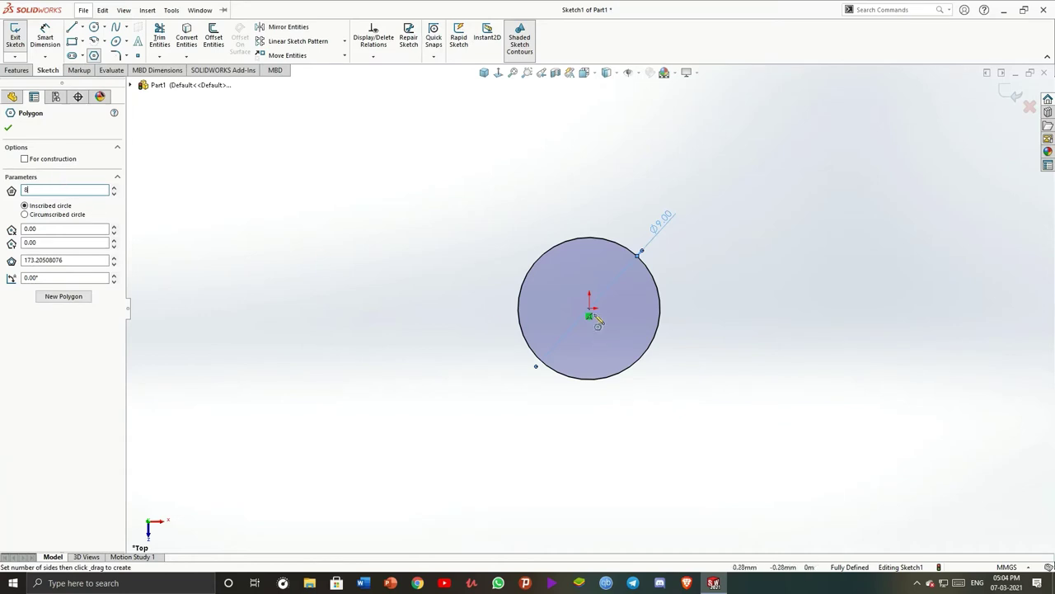
Draw an octagon from the origin and dimension its inscribed circle to 7 mm
{"action": "left_click_drag", "start_coordinate": [590, 313], "coordinate": [592, 258]}
{"action": "key", "text": "Escape"}
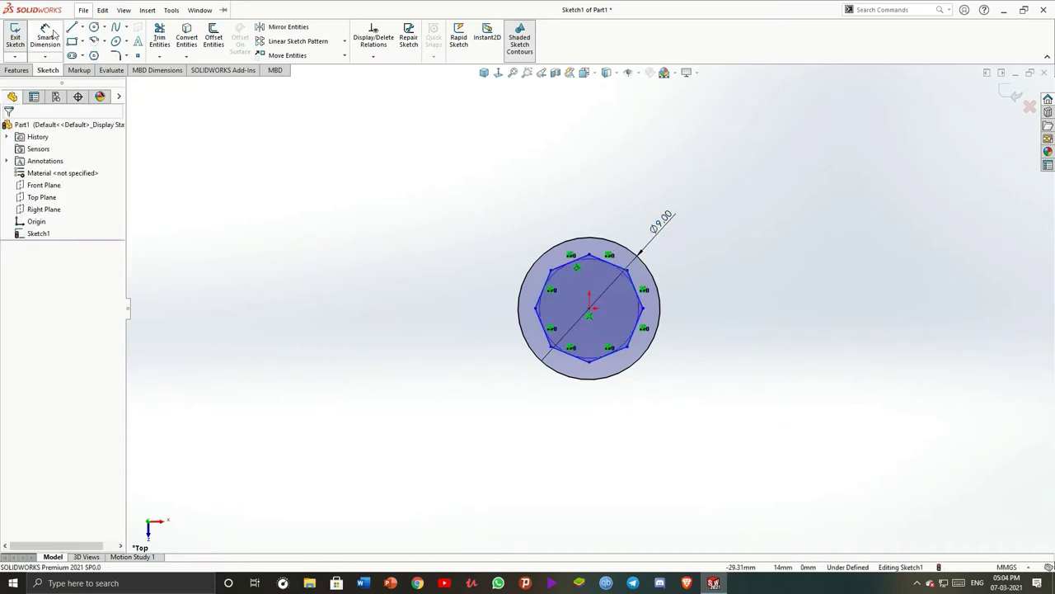
{"action": "left_click", "coordinate": [52, 33]}
{"action": "left_click", "coordinate": [541, 307]}
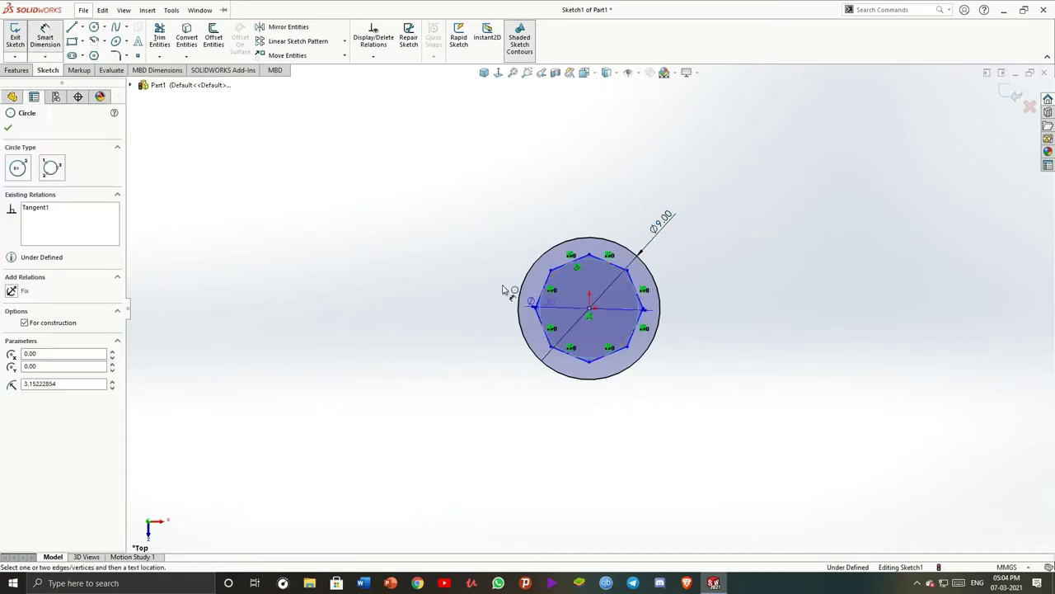
{"action": "left_click", "coordinate": [466, 250]}
{"action": "type", "text": "7.00mm"}
{"action": "key", "text": "Return"}
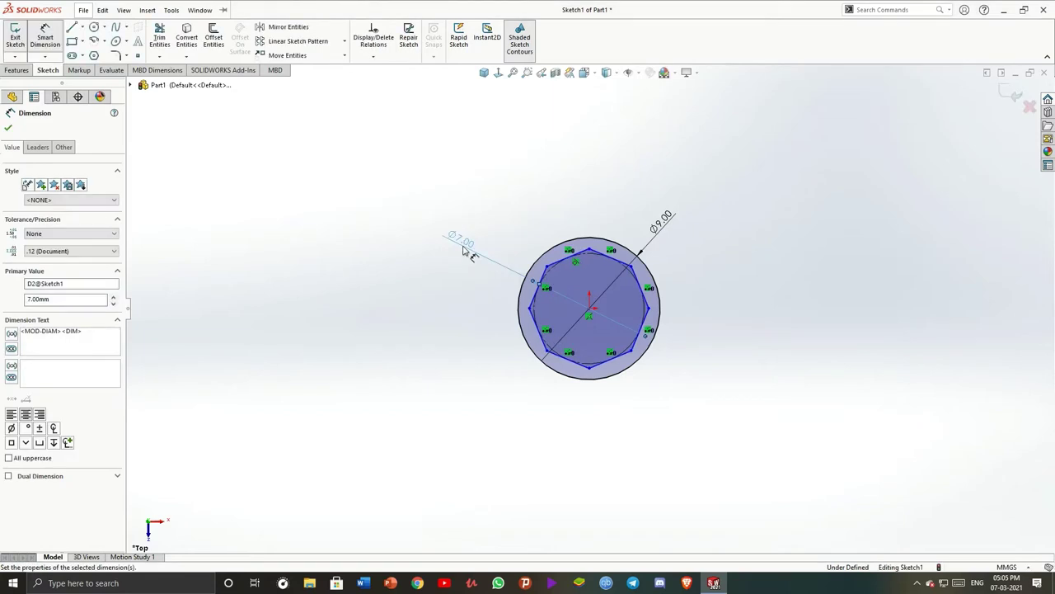
Add a Horizontal relation between an octagon vertex and the centre to fully define the sketch
{"action": "left_click", "coordinate": [591, 312]}
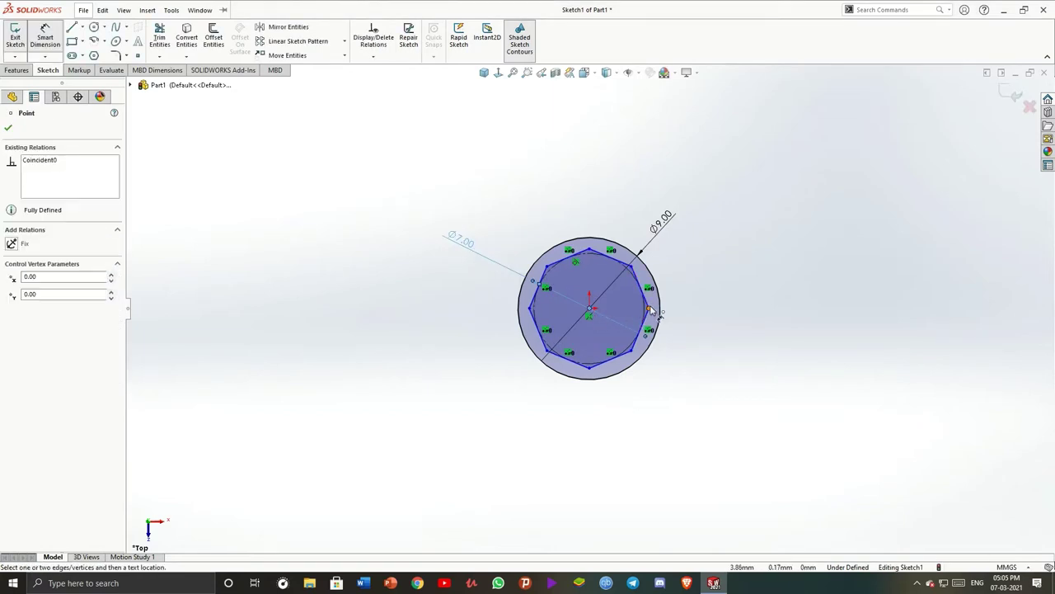
{"action": "key", "text": "Escape"}
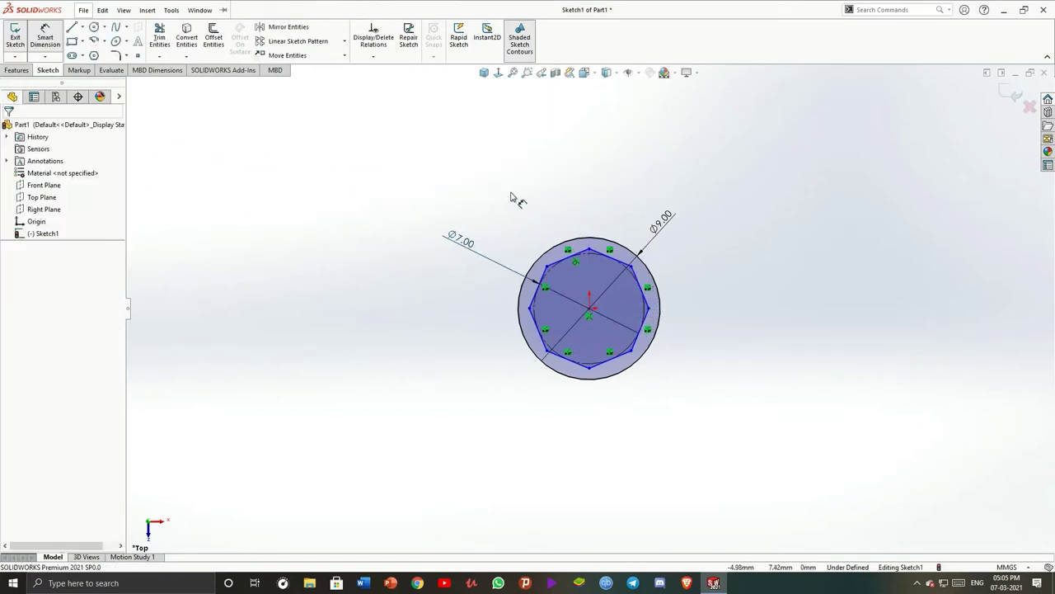
{"action": "left_click_drag", "start_coordinate": [590, 312], "coordinate": [313, 295]}
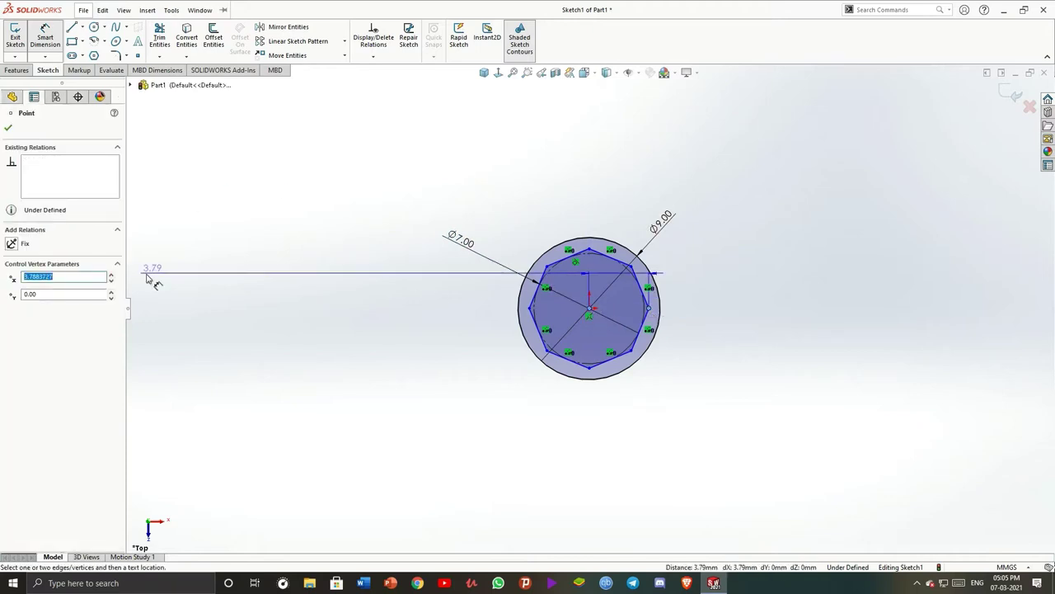
{"action": "left_click", "coordinate": [590, 312]}
{"action": "left_click", "coordinate": [532, 307], "text": "ctrl"}
{"action": "left_click", "coordinate": [12, 307]}
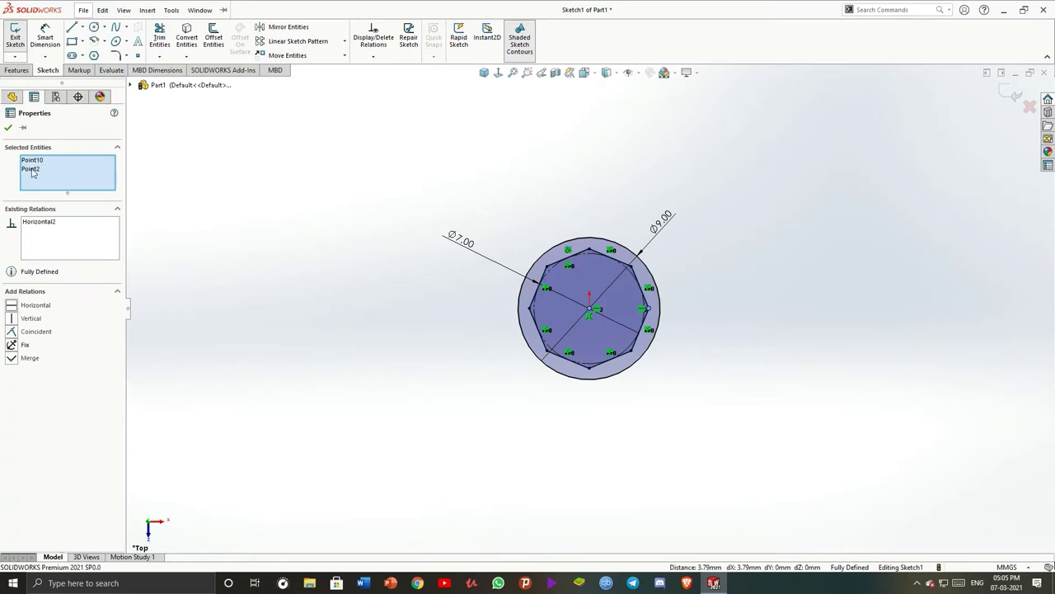
{"action": "left_click", "coordinate": [428, 232]}
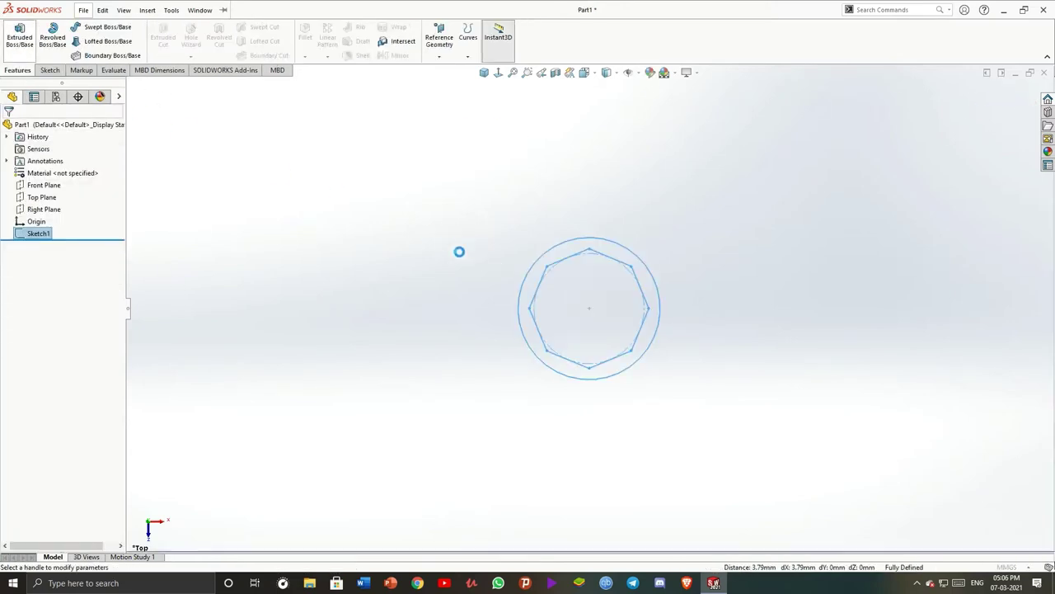
Extrude the sketch 76 mm in the reversed direction, then view the tube's top end
{"action": "key", "text": "e"}
{"action": "left_click", "coordinate": [11, 193]}
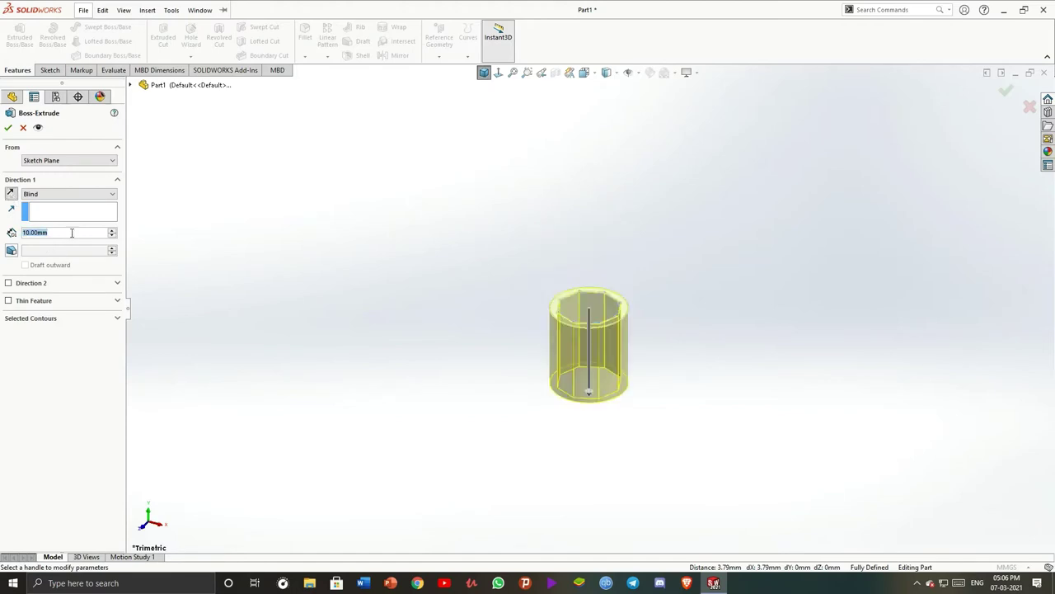
{"action": "type", "text": "76"}
{"action": "key", "text": "Return"}
{"action": "scroll", "coordinate": [395, 330], "scroll_direction": "up", "scroll_amount": 3}
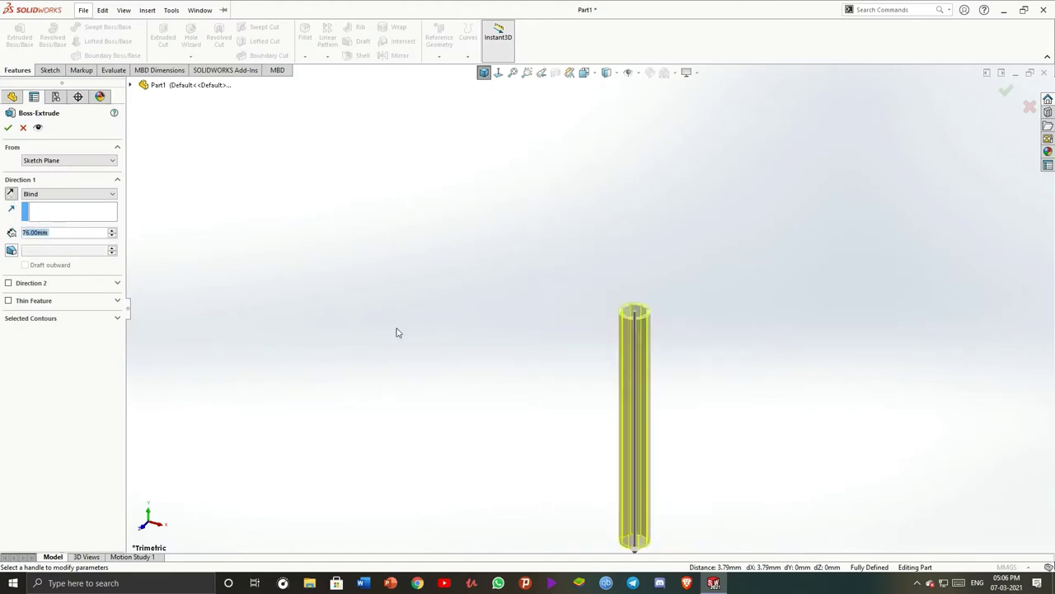
{"action": "key", "text": "Return"}
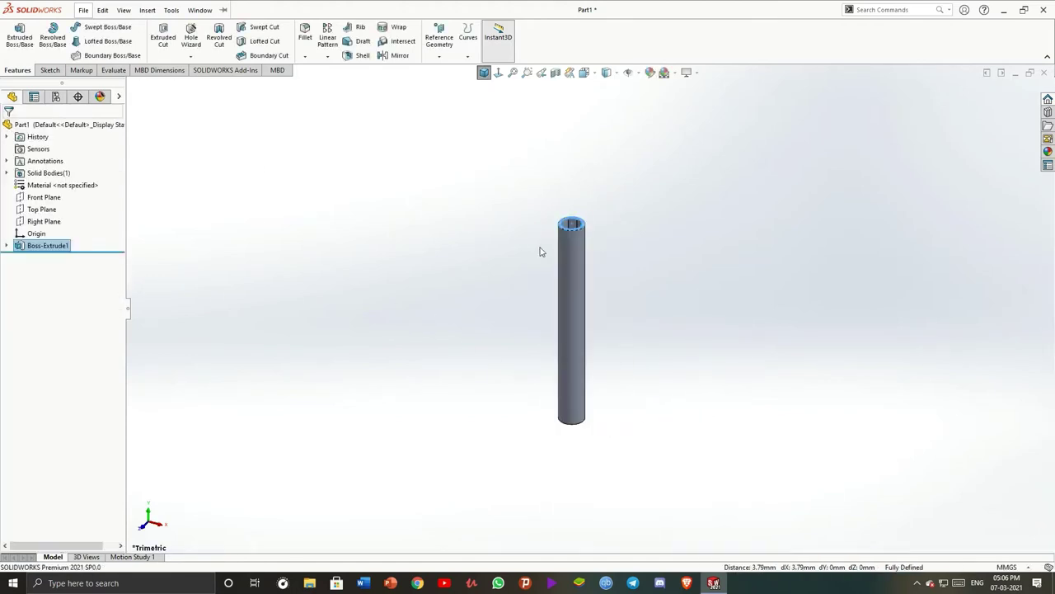
{"action": "mouse_move", "coordinate": [739, 174]}
{"action": "middle_mouse_down"}
{"action": "mouse_move", "coordinate": [667, 245]}
{"action": "mouse_move", "coordinate": [523, 271]}
{"action": "middle_mouse_up"}
{"action": "scroll", "coordinate": [504, 334], "scroll_direction": "down", "scroll_amount": 3}
{"action": "scroll", "coordinate": [505, 334], "scroll_direction": "down", "scroll_amount": 2}
Start a new sketch on the tube's top face, viewed Normal To
{"action": "left_click", "coordinate": [498, 302]}
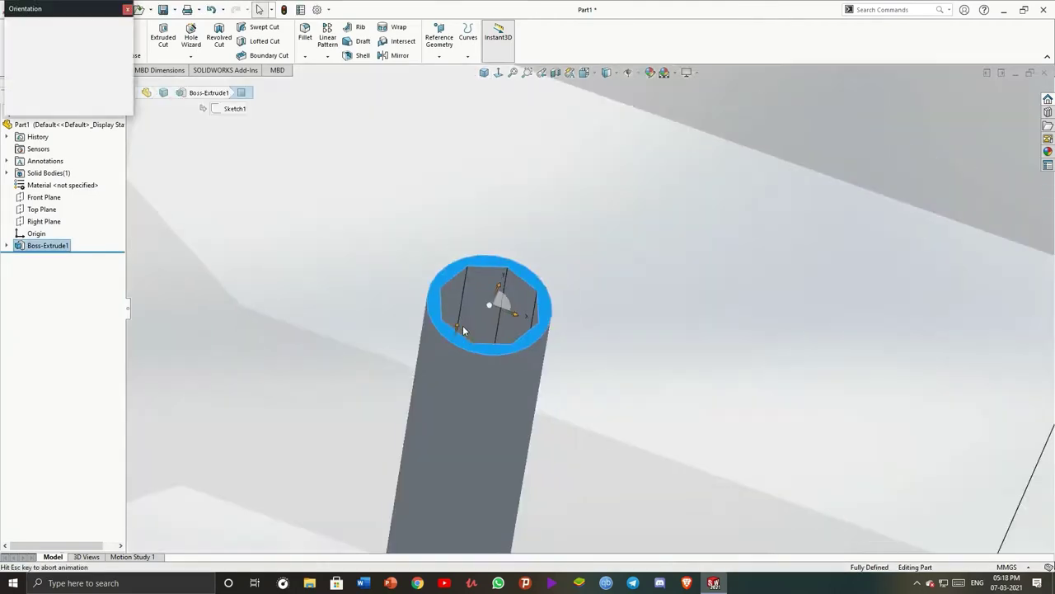
{"action": "key", "text": "space"}
{"action": "left_click", "coordinate": [566, 330]}
{"action": "left_click", "coordinate": [48, 69]}
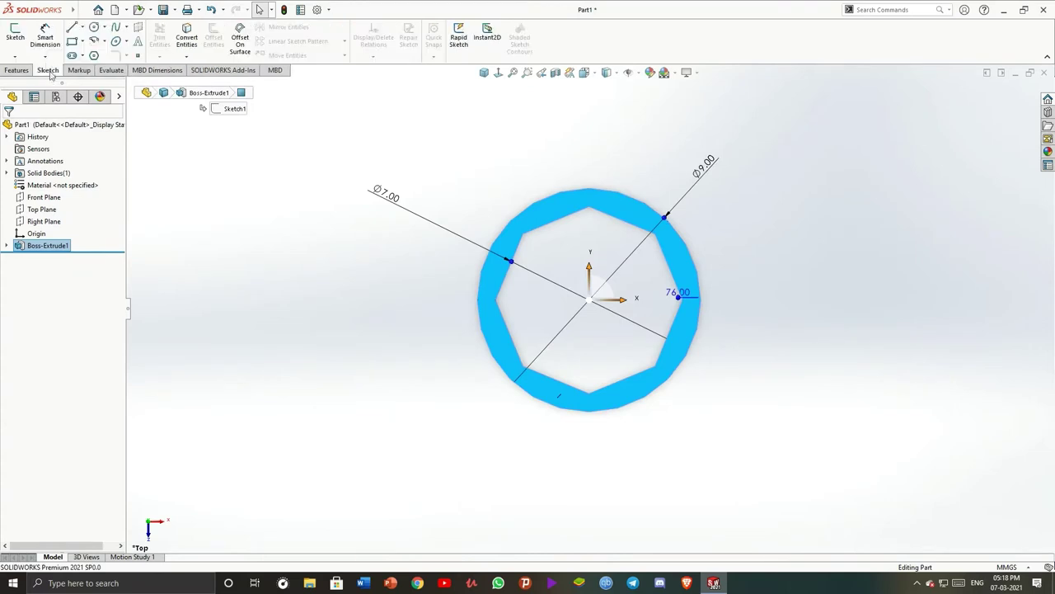
{"action": "left_click", "coordinate": [15, 37]}
Draw two concentric circles centred on the origin
{"action": "left_click", "coordinate": [93, 27]}
{"action": "left_click", "coordinate": [590, 292]}
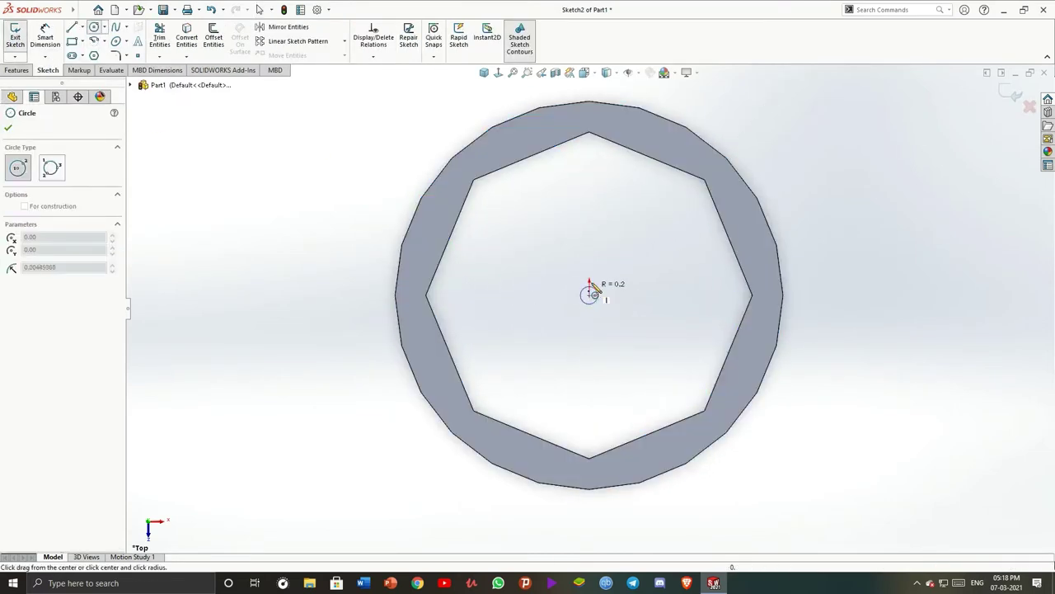
{"action": "left_click", "coordinate": [589, 130]}
{"action": "key", "text": "Escape"}
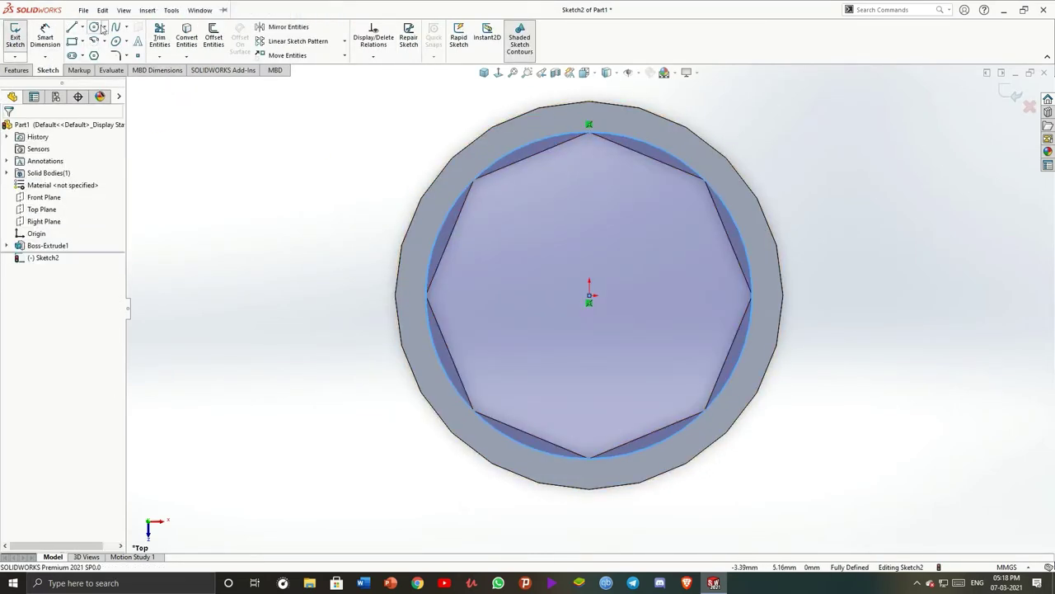
{"action": "left_click", "coordinate": [94, 27]}
{"action": "left_click", "coordinate": [590, 295]}
{"action": "left_click", "coordinate": [632, 336]}
{"action": "key", "text": "Escape"}
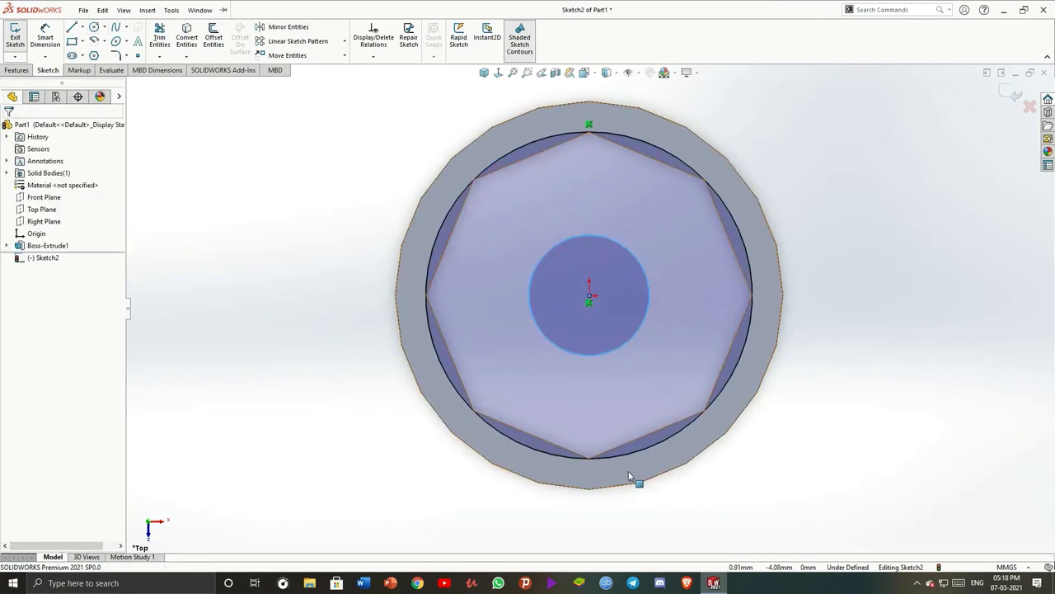
Dimension the small circle's diameter to 6 mm
{"action": "left_click", "coordinate": [45, 37]}
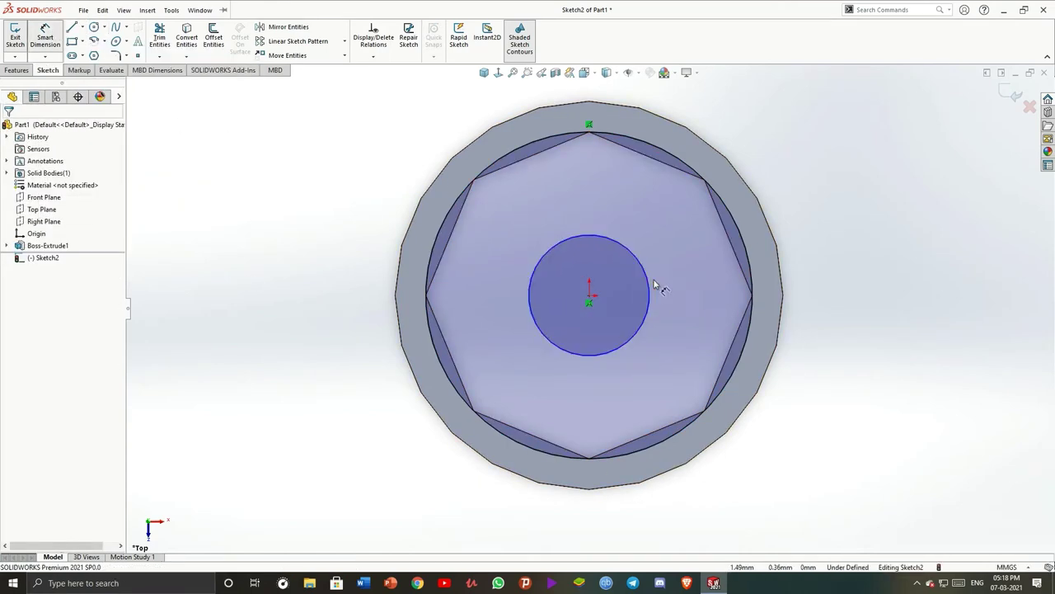
{"action": "left_click", "coordinate": [648, 289]}
{"action": "left_click", "coordinate": [832, 306]}
{"action": "type", "text": "6"}
{"action": "key", "text": "Return"}
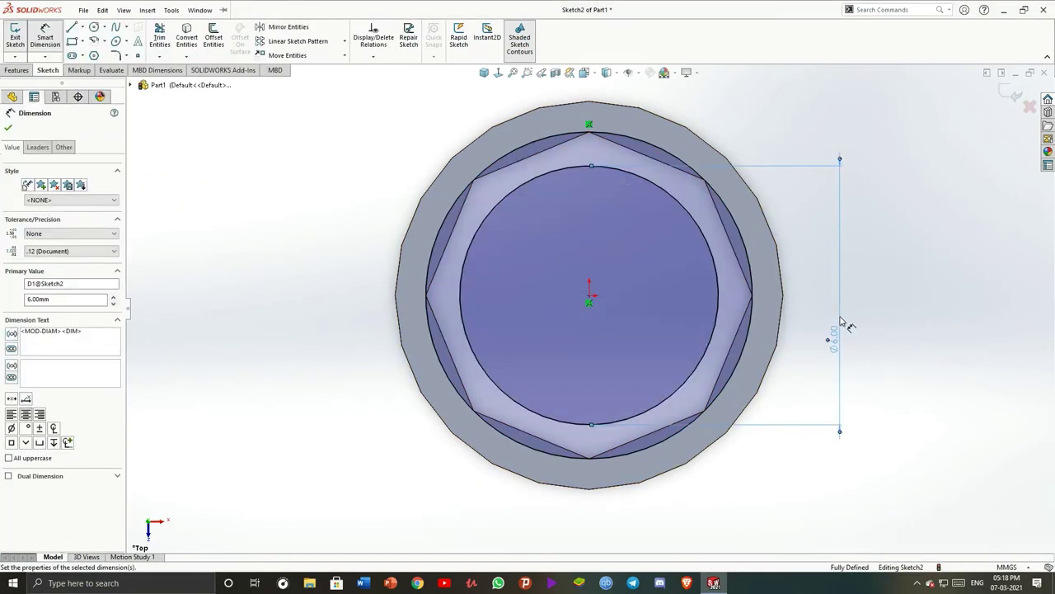
{"action": "key", "text": "Escape"}
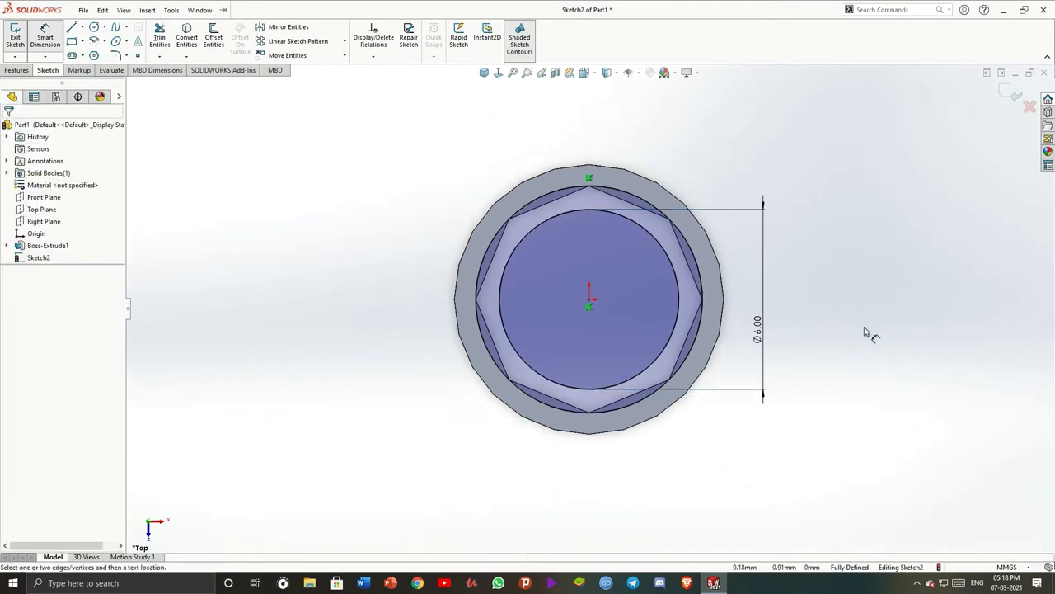
{"action": "key", "text": "Escape"}
Exit the sketch, select Sketch2, and switch to an isometric view
{"action": "left_click", "coordinate": [103, 9]}
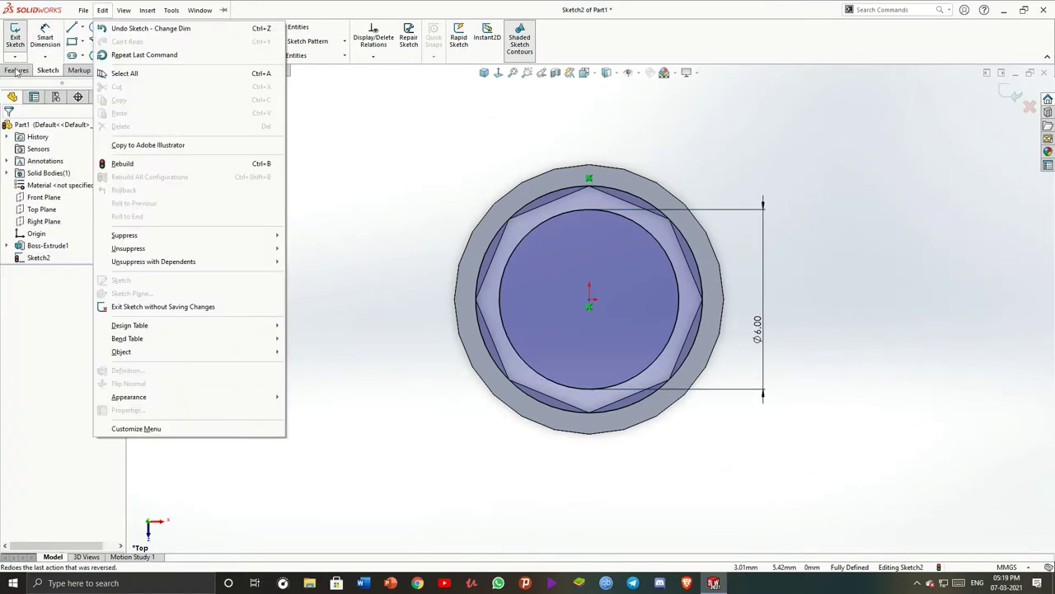
{"action": "key", "text": "Escape"}
{"action": "left_click", "coordinate": [15, 37]}
{"action": "left_click", "coordinate": [16, 70]}
{"action": "key", "text": "ctrl+7"}
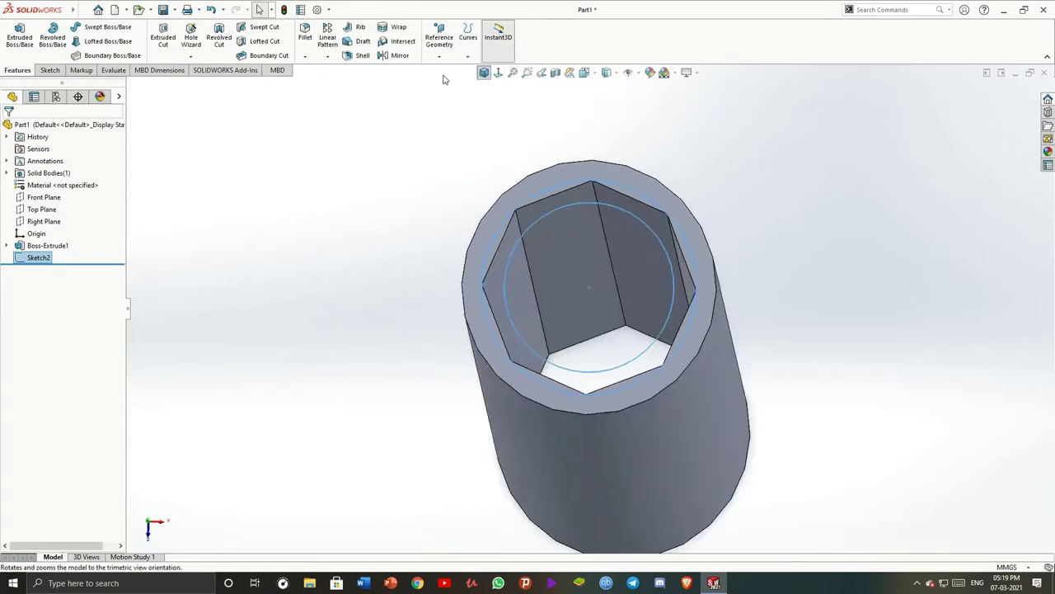
Extrude Sketch2 5.5 mm as a narrower step on the tube's end
{"action": "left_click", "coordinate": [20, 38]}
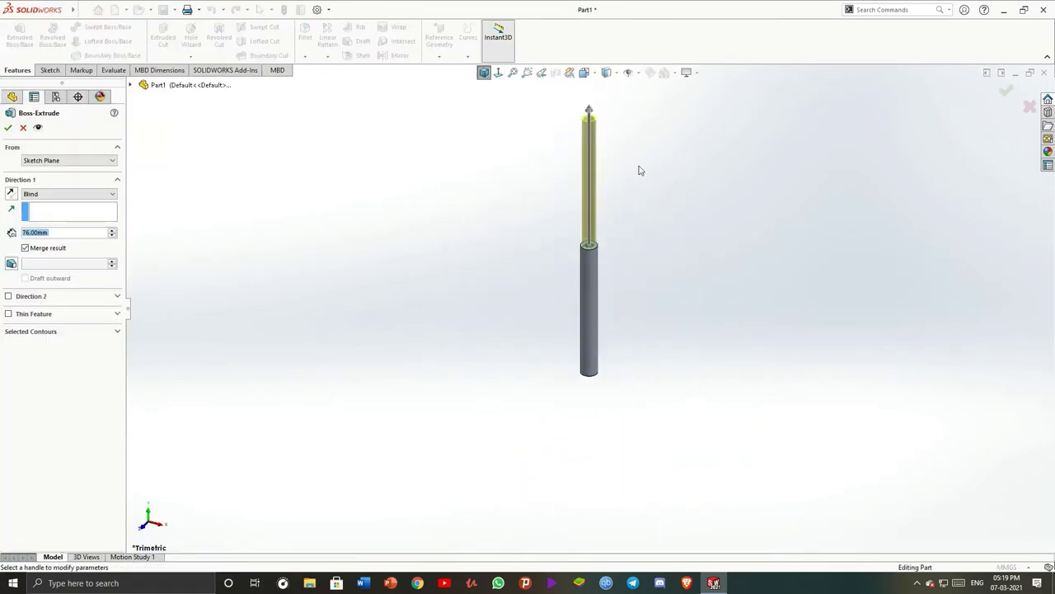
{"action": "middle_click_drag", "start_coordinate": [639, 171], "coordinate": [652, 202]}
{"action": "scroll", "coordinate": [594, 165], "scroll_direction": "down", "scroll_amount": 2}
{"action": "scroll", "coordinate": [591, 306], "scroll_direction": "down", "scroll_amount": 4}
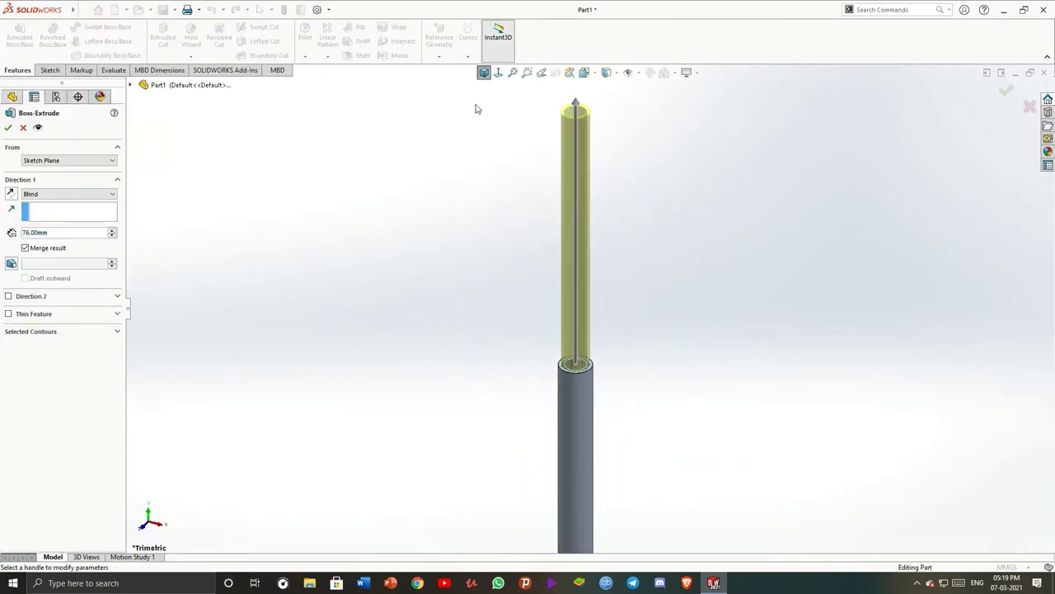
{"action": "type", "text": "5.5"}
{"action": "key", "text": "Return"}
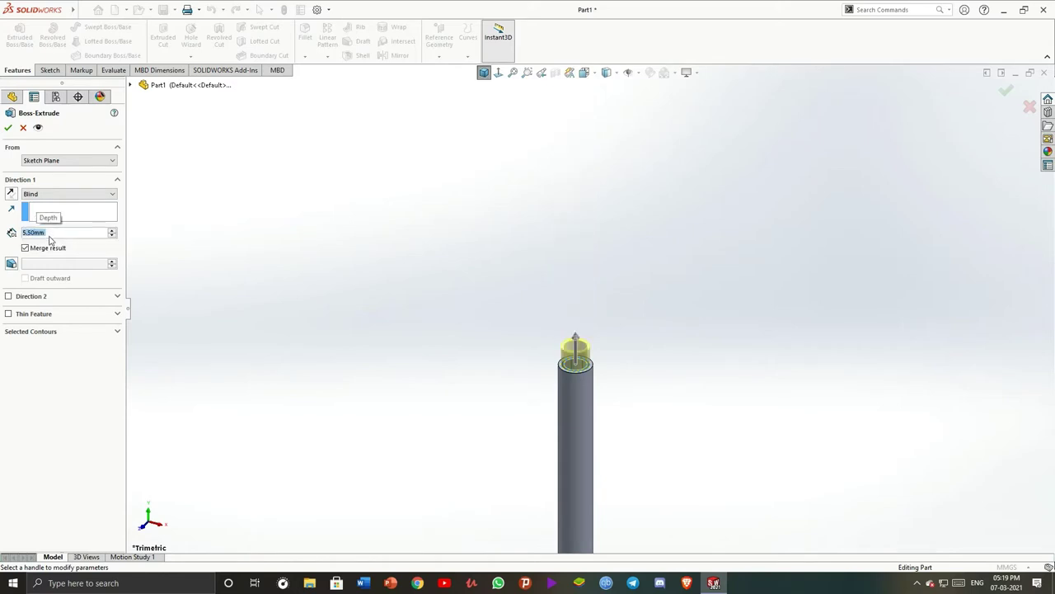
{"action": "left_click", "coordinate": [8, 127]}
{"action": "scroll", "coordinate": [624, 386], "scroll_direction": "up", "scroll_amount": 3}
{"action": "scroll", "coordinate": [569, 325], "scroll_direction": "down", "scroll_amount": 4}
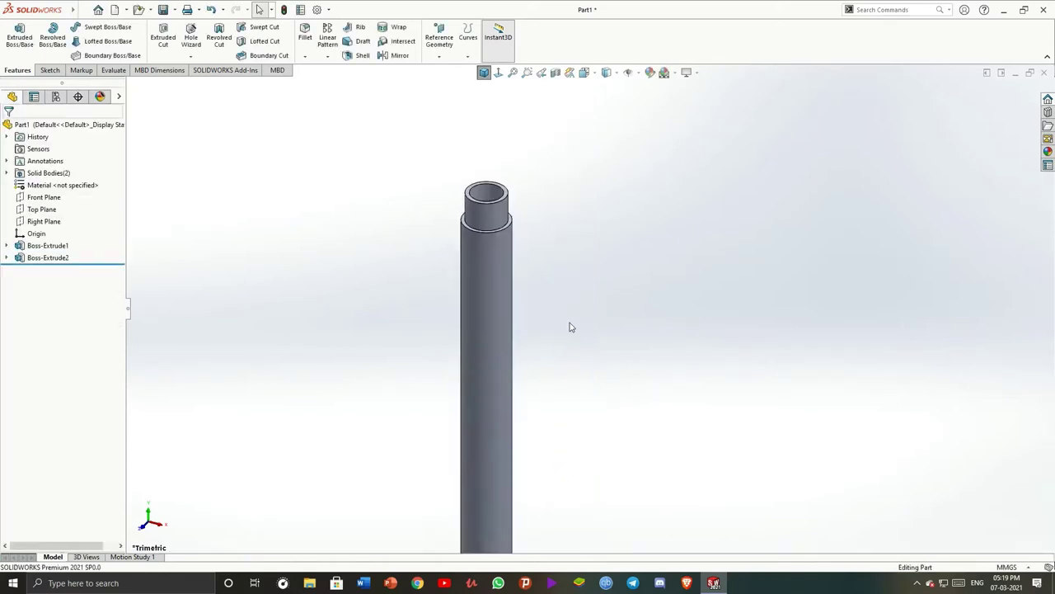
{"action": "scroll", "coordinate": [619, 366], "scroll_direction": "up", "scroll_amount": 2}
Start a sketch on the tube's opposite end face, viewed head-on
{"action": "mouse_move", "coordinate": [627, 365]}
{"action": "middle_mouse_down"}
{"action": "mouse_move", "coordinate": [673, 317]}
{"action": "mouse_move", "coordinate": [577, 346]}
{"action": "middle_mouse_up"}
{"action": "scroll", "coordinate": [577, 346], "scroll_direction": "down", "scroll_amount": 3}
{"action": "left_click", "coordinate": [512, 360]}
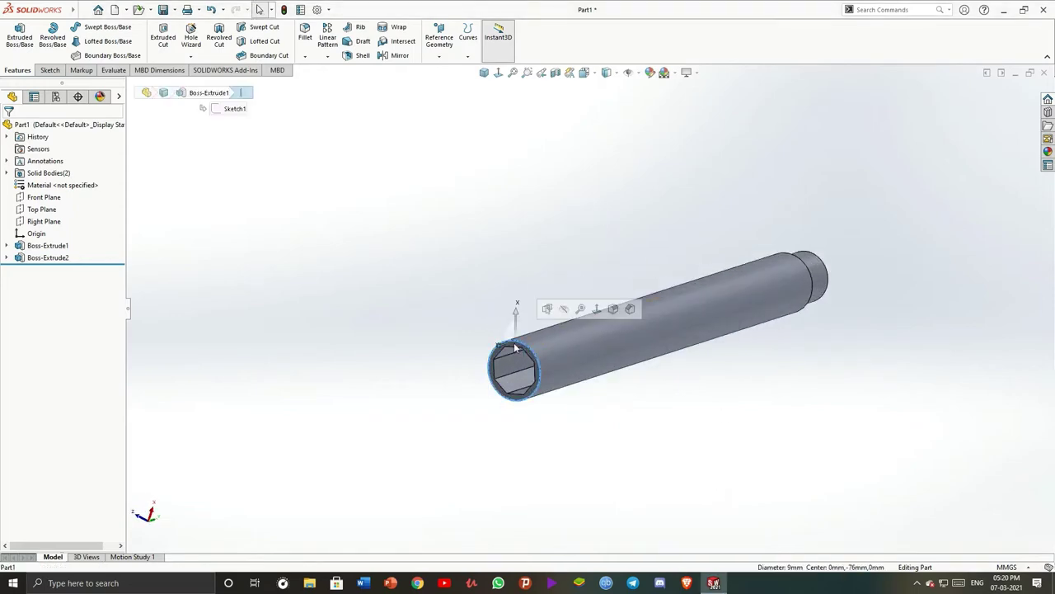
{"action": "left_click", "coordinate": [513, 365]}
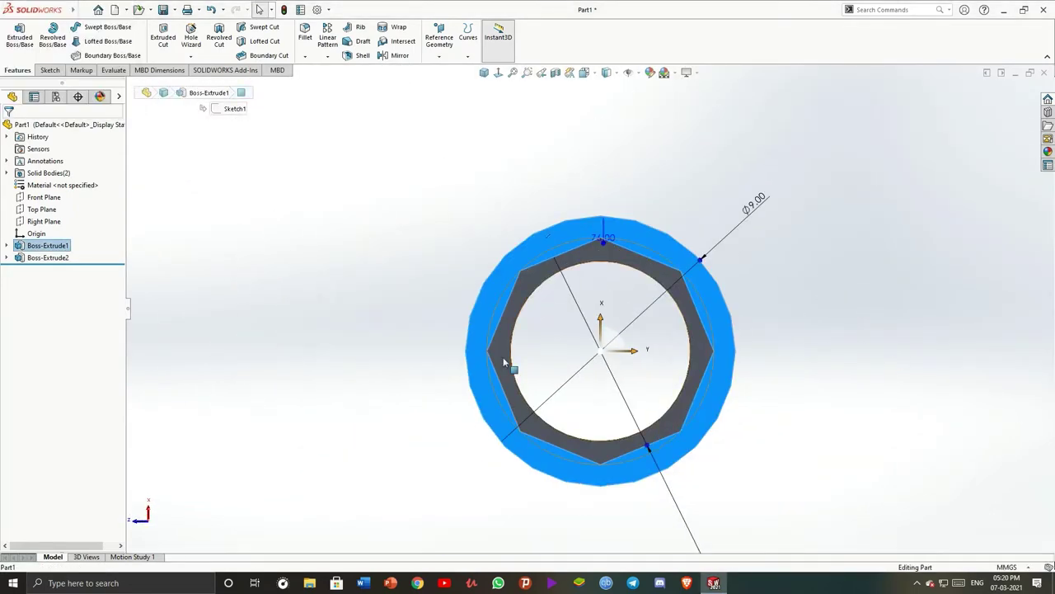
{"action": "left_click", "coordinate": [15, 32]}
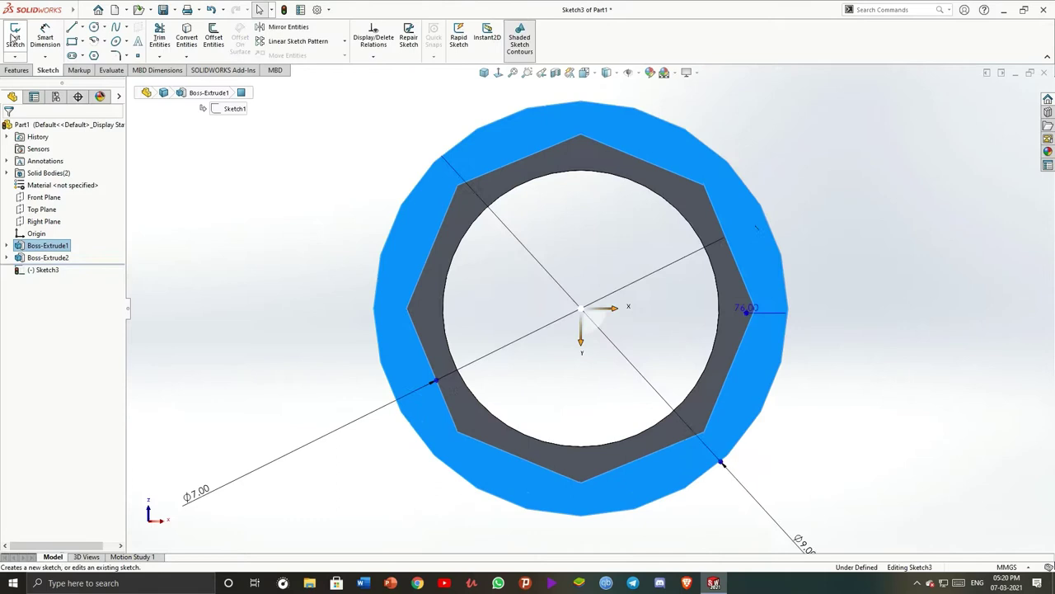
Draw two concentric circles from the origin, the outer one reaching the top vertex
{"action": "left_click", "coordinate": [94, 28]}
{"action": "left_click", "coordinate": [582, 308]}
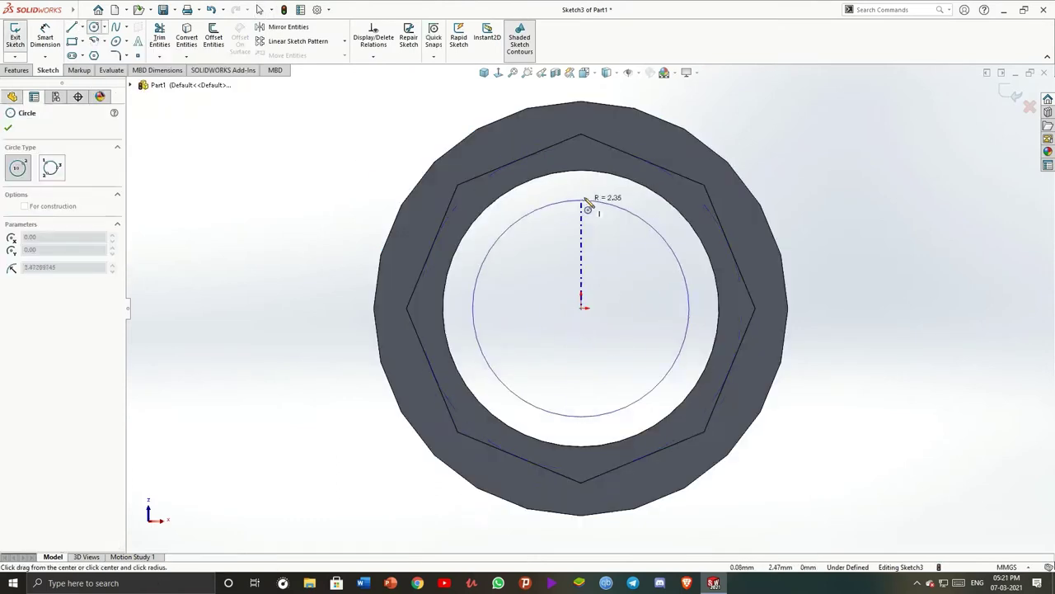
{"action": "left_click", "coordinate": [582, 134]}
{"action": "left_click", "coordinate": [582, 308]}
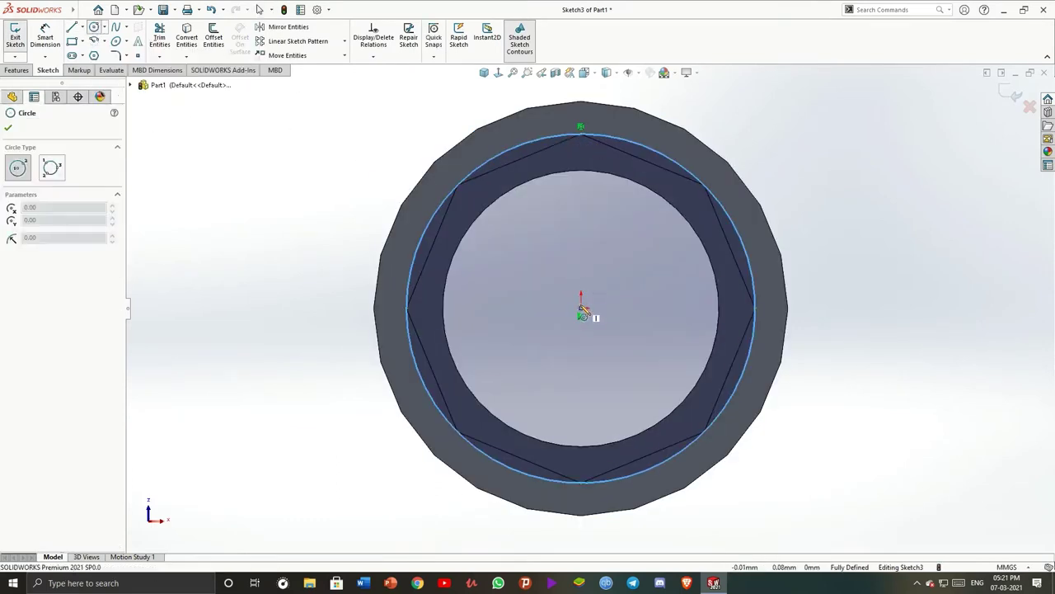
{"action": "left_click", "coordinate": [582, 231]}
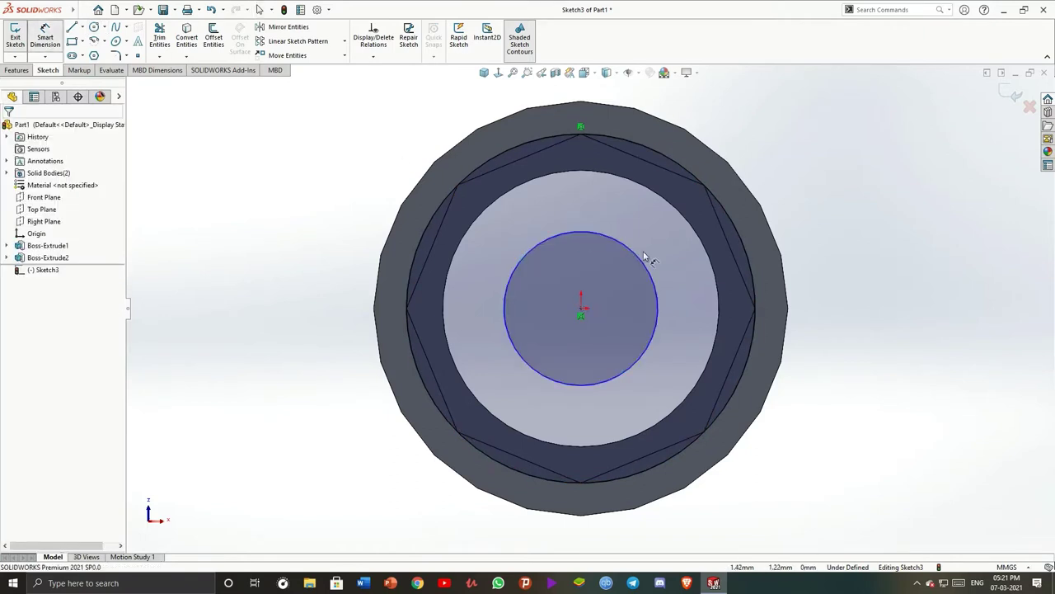
Dimension the inner circle to 7 mm diameter and exit the sketch
{"action": "right_click_drag", "start_coordinate": [673, 278], "coordinate": [701, 247]}
{"action": "left_click", "coordinate": [812, 207]}
{"action": "type", "text": "7"}
{"action": "key", "text": "Return"}
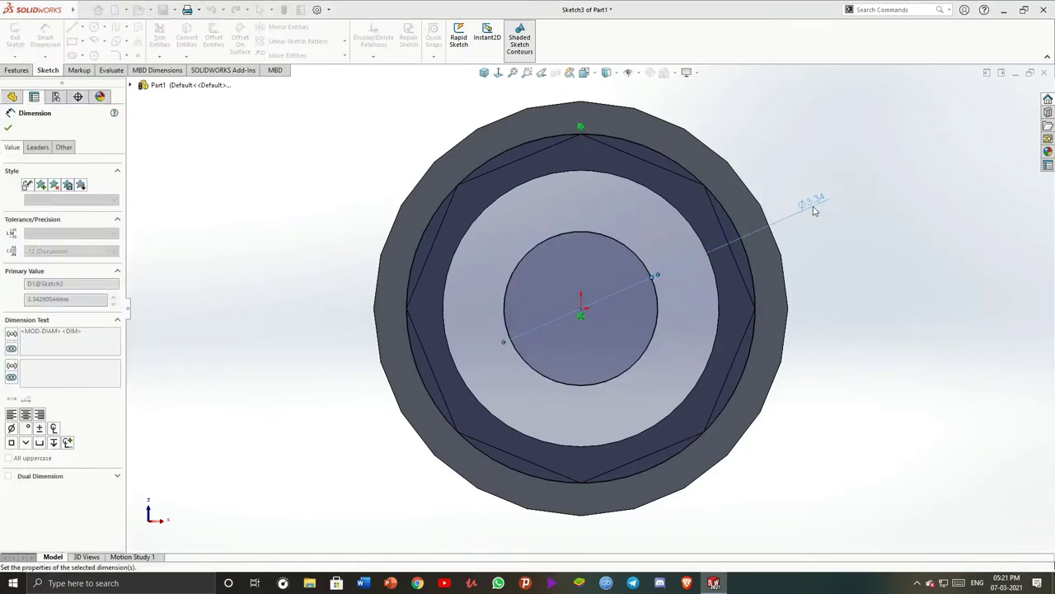
{"action": "scroll", "coordinate": [907, 165], "scroll_direction": "up", "scroll_amount": 3}
{"action": "left_click", "coordinate": [1011, 96]}
{"action": "scroll", "coordinate": [792, 266], "scroll_direction": "up", "scroll_amount": 3}
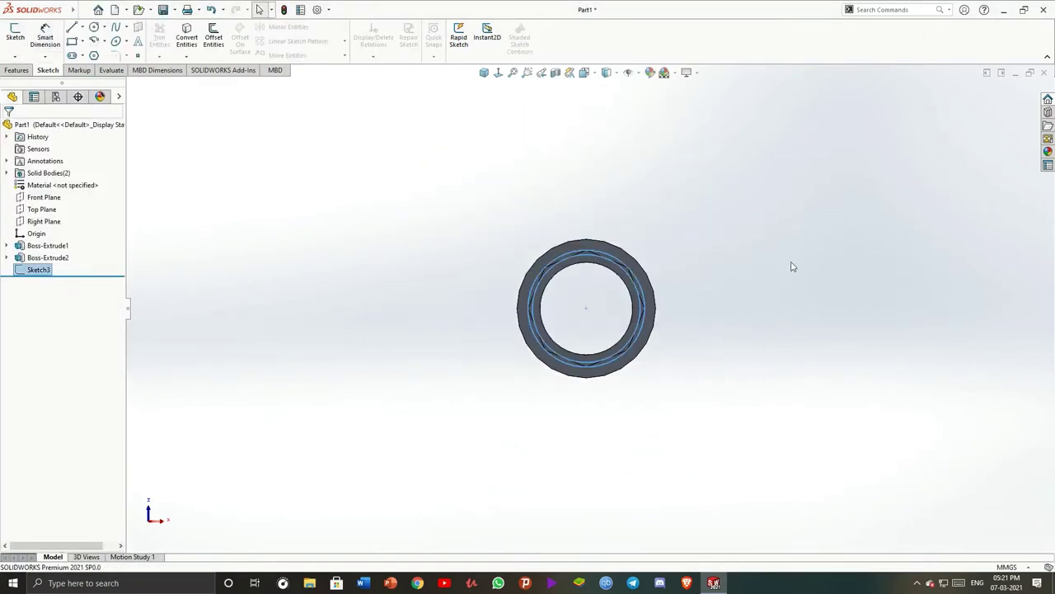
Extrude Sketch3 34 mm from the tube's end
{"action": "mouse_move", "coordinate": [511, 179]}
{"action": "middle_mouse_down"}
{"action": "mouse_move", "coordinate": [737, 371]}
{"action": "mouse_move", "coordinate": [546, 393]}
{"action": "mouse_move", "coordinate": [547, 459]}
{"action": "middle_mouse_up"}
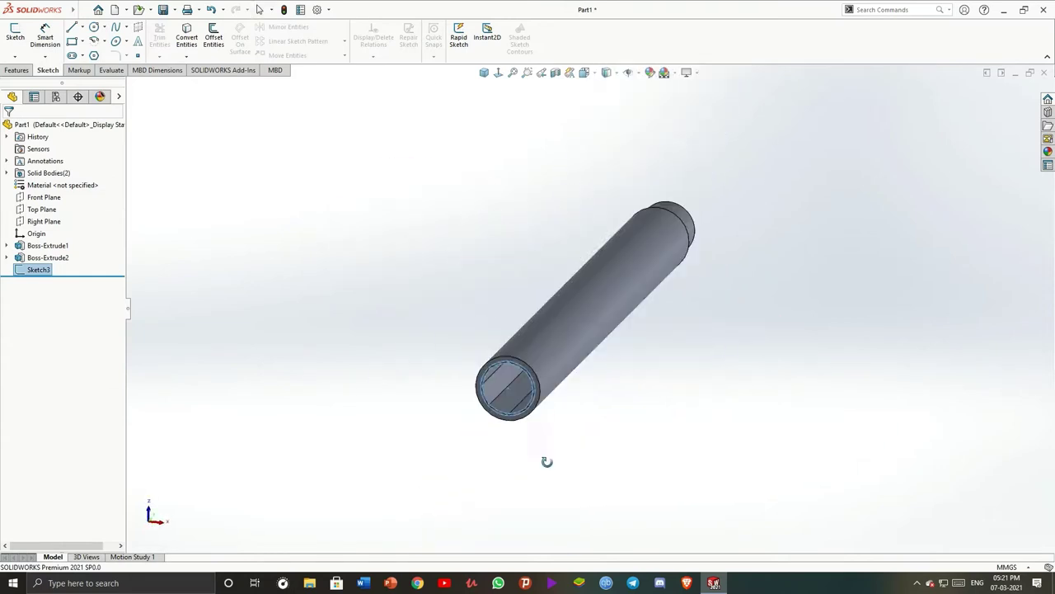
{"action": "left_click", "coordinate": [17, 71]}
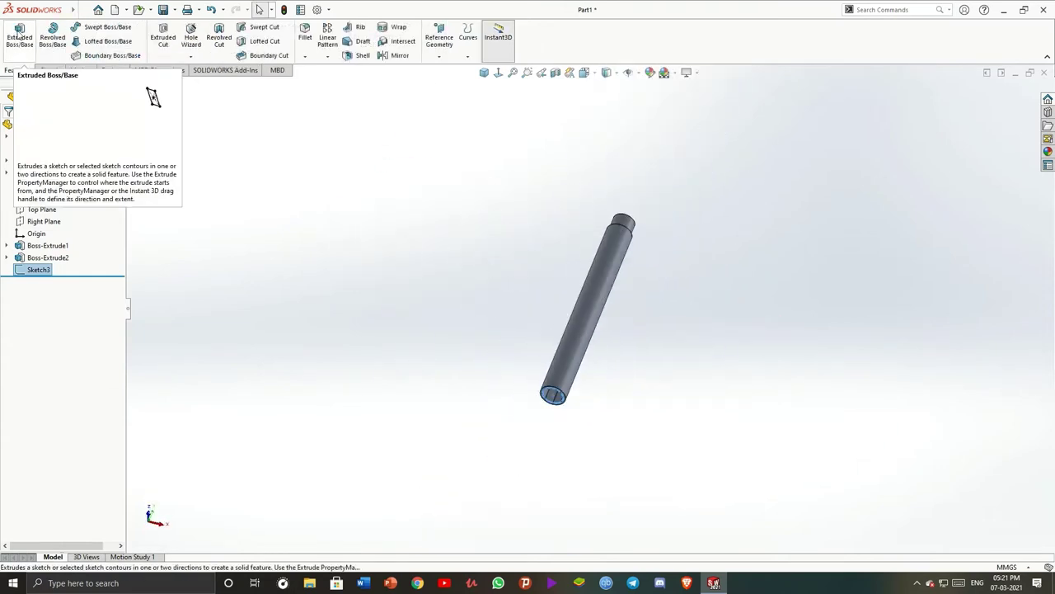
{"action": "left_click", "coordinate": [19, 35]}
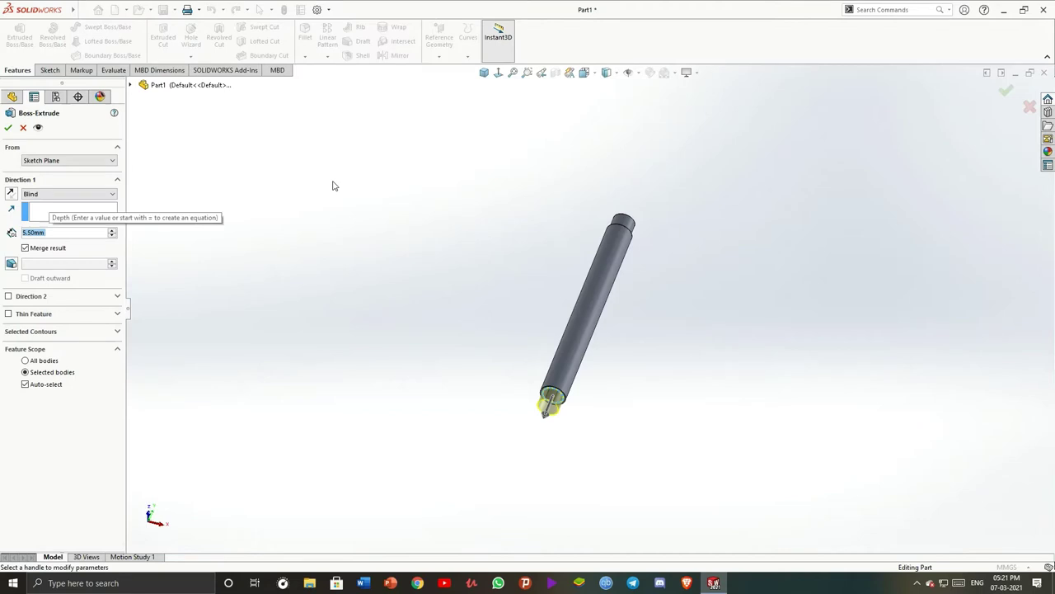
{"action": "type", "text": "34"}
{"action": "key", "text": "Return"}
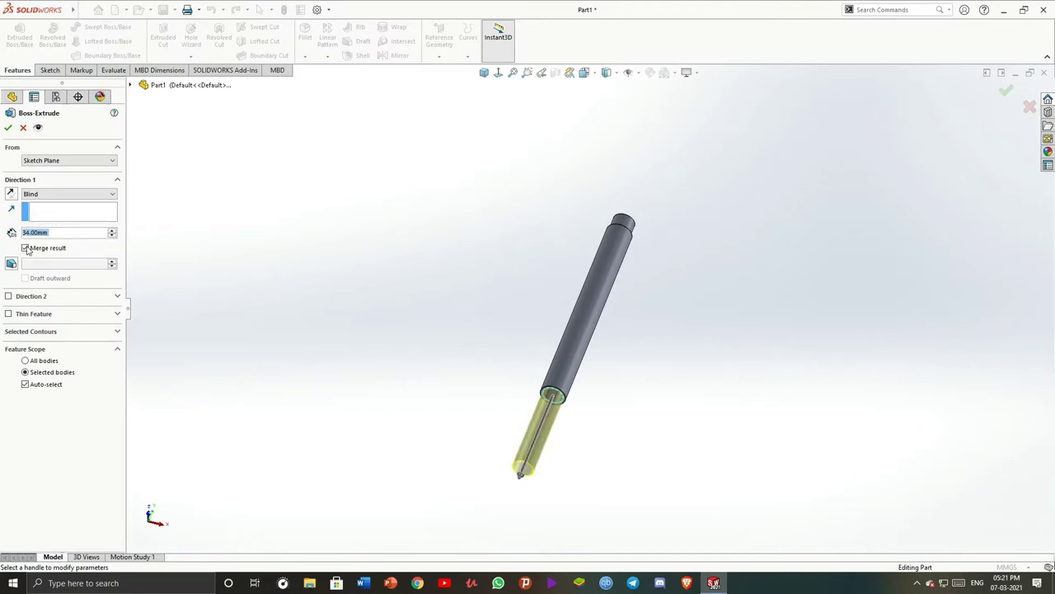
{"action": "left_click", "coordinate": [8, 129]}
{"action": "mouse_move", "coordinate": [797, 267]}
{"action": "middle_mouse_down"}
{"action": "mouse_move", "coordinate": [796, 289]}
{"action": "mouse_move", "coordinate": [706, 259]}
{"action": "middle_mouse_up"}
Start a sketch on the step's ring face, viewed Normal To
{"action": "scroll", "coordinate": [538, 352], "scroll_direction": "down", "scroll_amount": 3}
{"action": "scroll", "coordinate": [546, 324], "scroll_direction": "down", "scroll_amount": 4}
{"action": "left_click", "coordinate": [546, 330]}
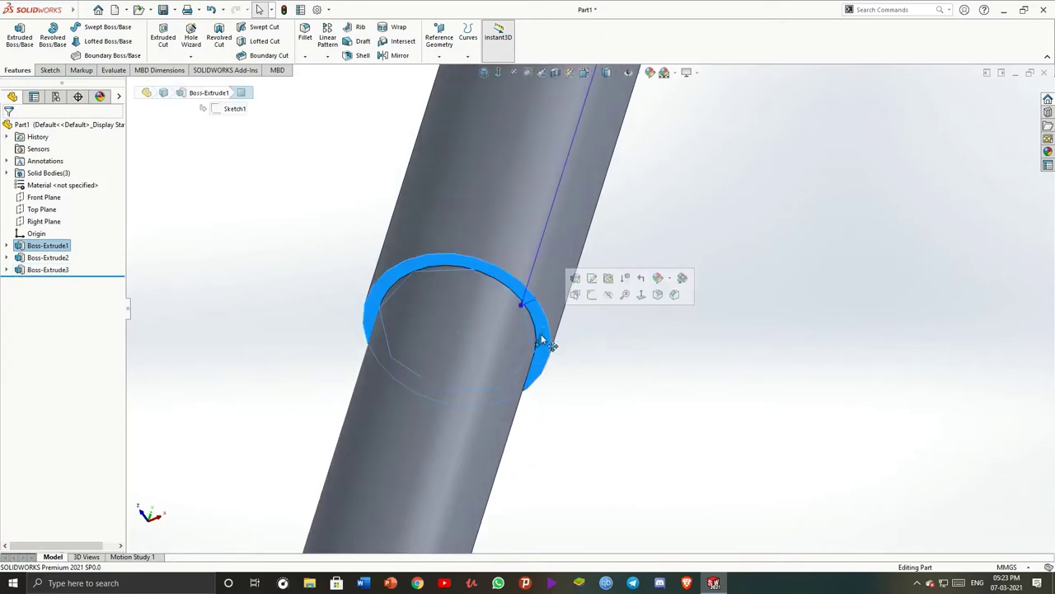
{"action": "scroll", "coordinate": [318, 259], "scroll_direction": "up", "scroll_amount": 5}
{"action": "key", "text": "space"}
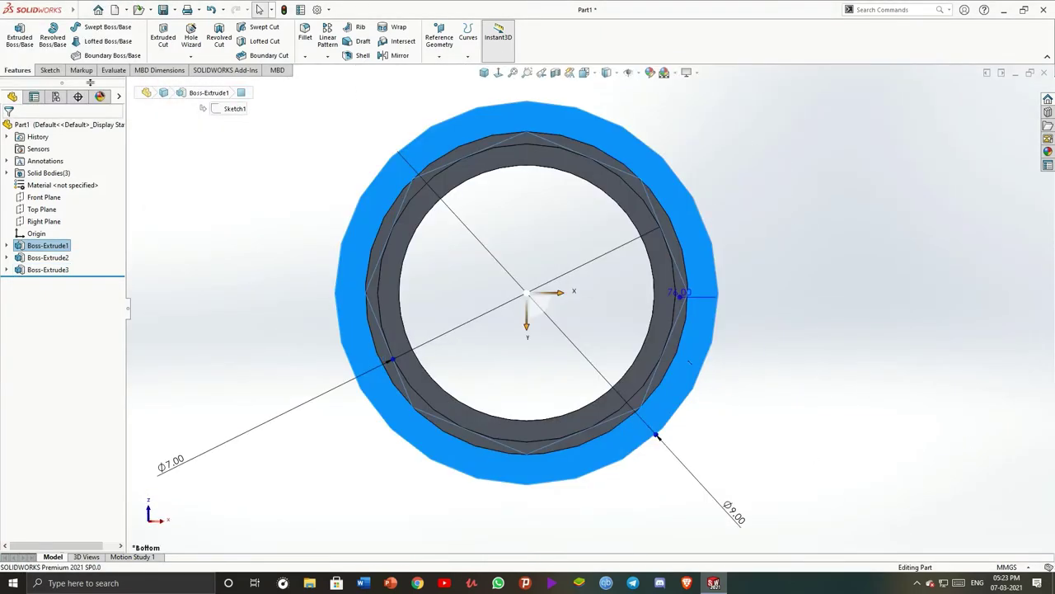
{"action": "left_click", "coordinate": [48, 69]}
{"action": "left_click", "coordinate": [15, 37]}
Draw two concentric circles centred on the origin
{"action": "left_click", "coordinate": [93, 27]}
{"action": "left_click", "coordinate": [588, 302]}
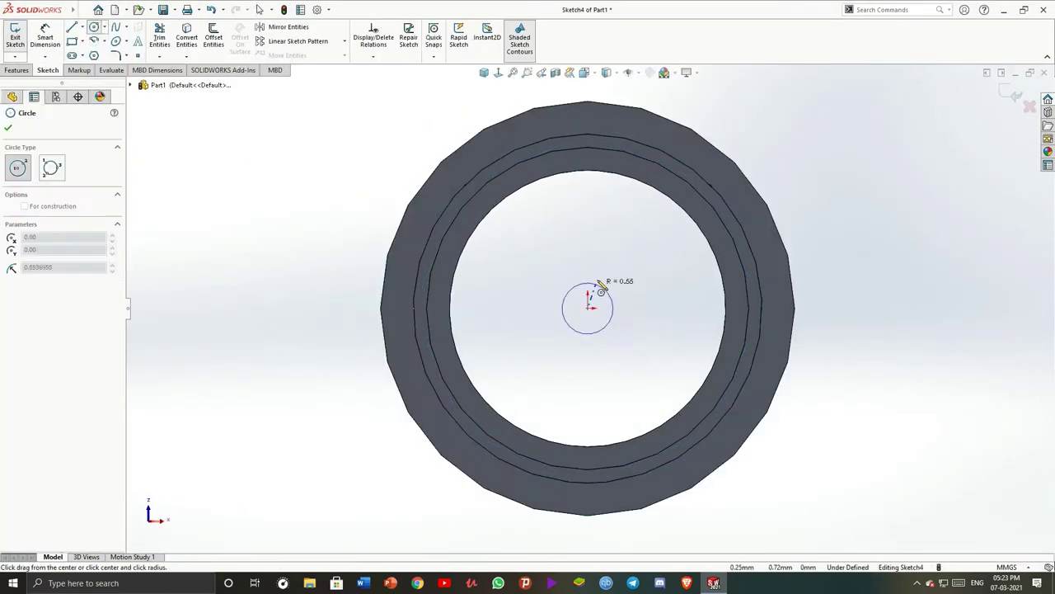
{"action": "scroll", "coordinate": [588, 313], "scroll_direction": "up", "scroll_amount": 3}
{"action": "left_click", "coordinate": [678, 235]}
{"action": "left_click", "coordinate": [588, 307]}
{"action": "left_click", "coordinate": [675, 233]}
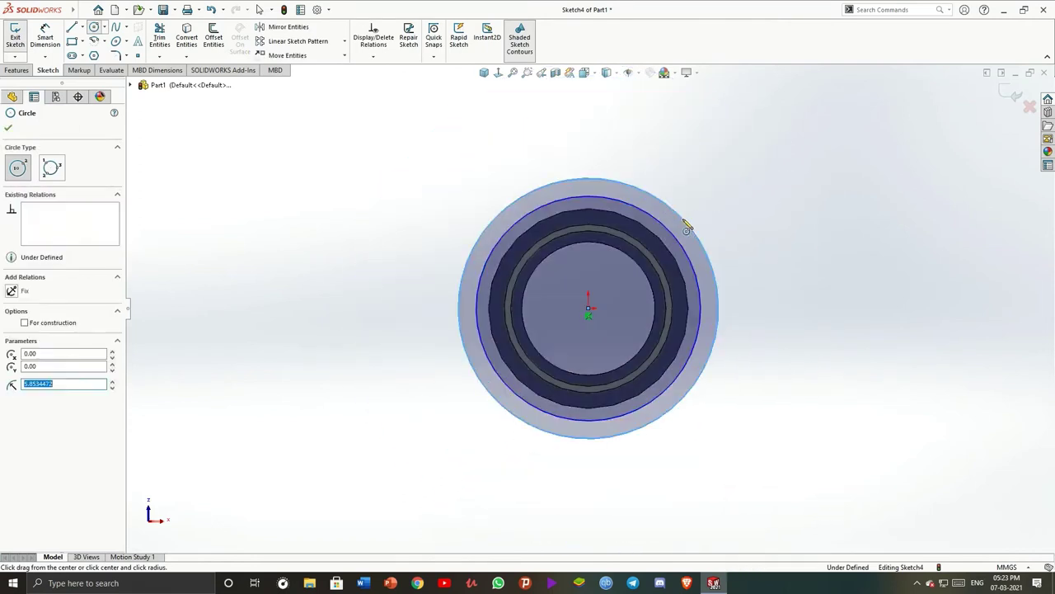
{"action": "key", "text": "Escape"}
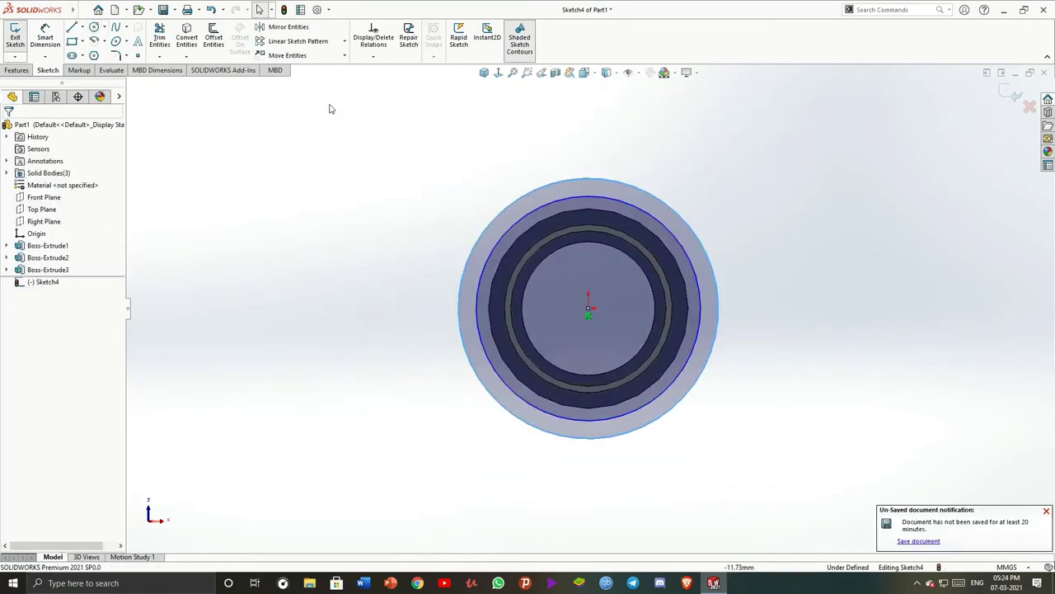
Dimension the circles to Ø9.00 and Ø9.30 mm
{"action": "left_click", "coordinate": [683, 257]}
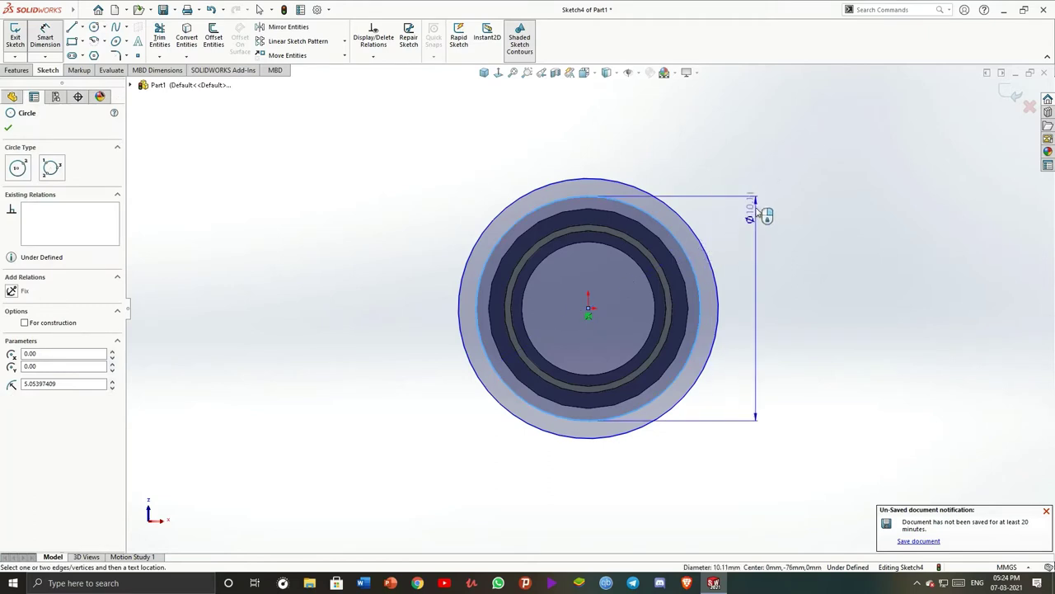
{"action": "left_click", "coordinate": [766, 195]}
{"action": "type", "text": "9.00mm"}
{"action": "key", "text": "Return"}
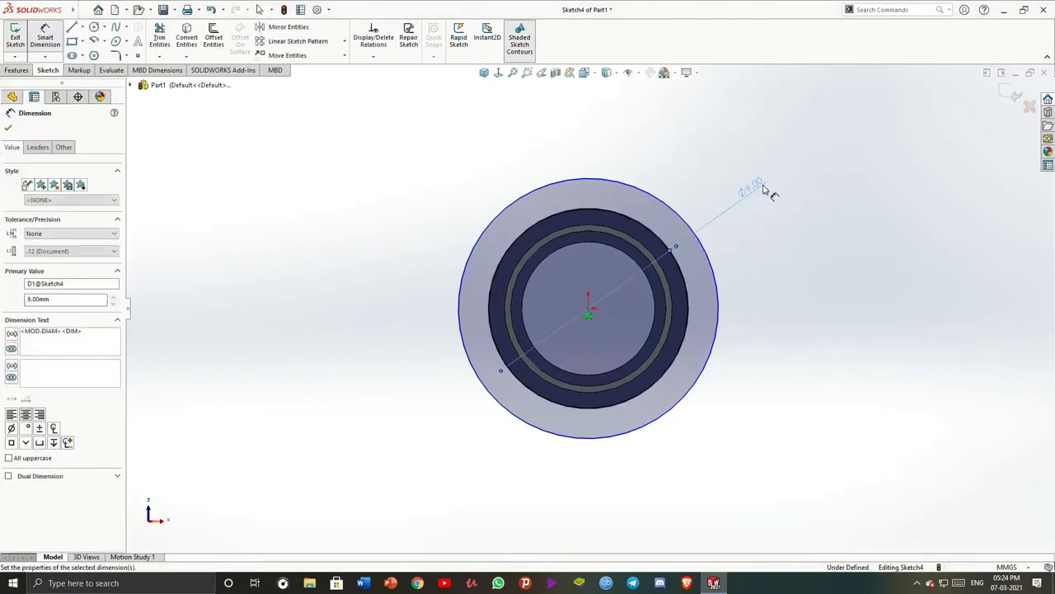
{"action": "left_click", "coordinate": [684, 216]}
{"action": "left_click", "coordinate": [723, 177]}
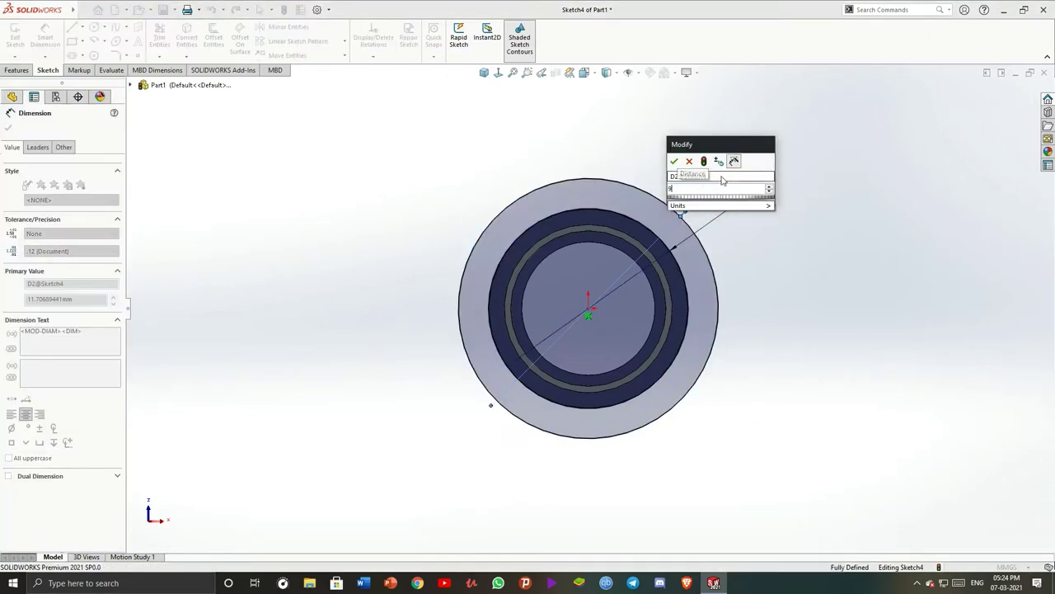
{"action": "type", "text": "9.3"}
{"action": "key", "text": "Return"}
{"action": "left_click", "coordinate": [314, 168]}
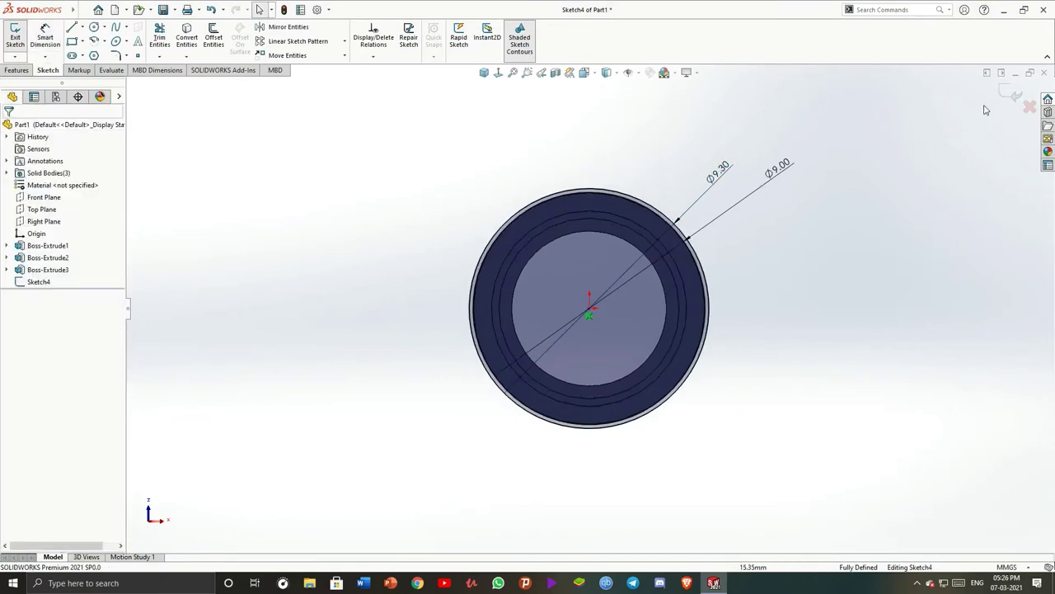
Extrude Sketch4 as a 1 mm ring, choosing the long tube as merge body
{"action": "left_click", "coordinate": [1016, 95]}
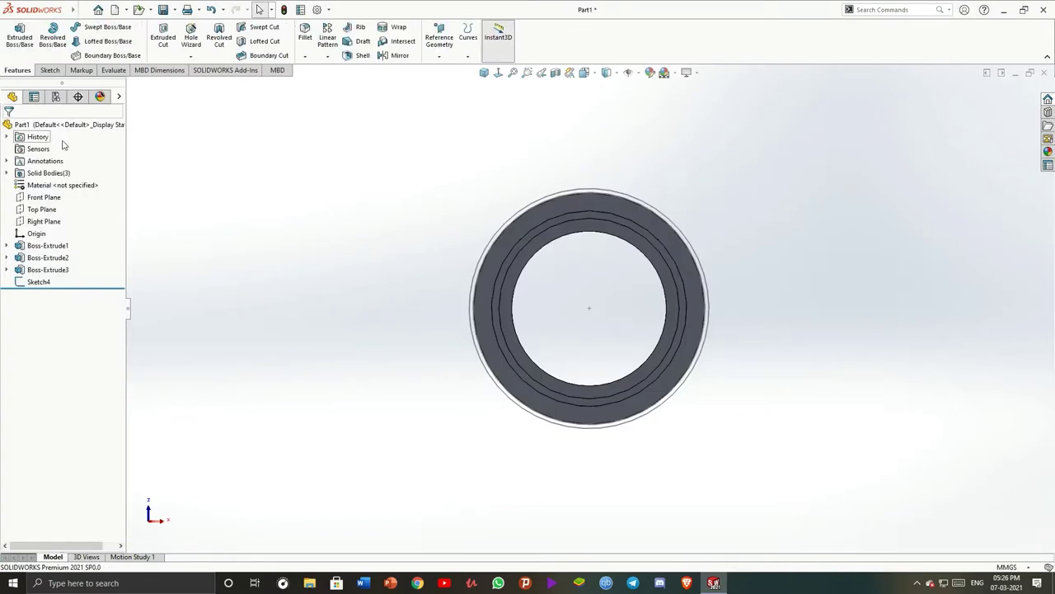
{"action": "left_click", "coordinate": [19, 36]}
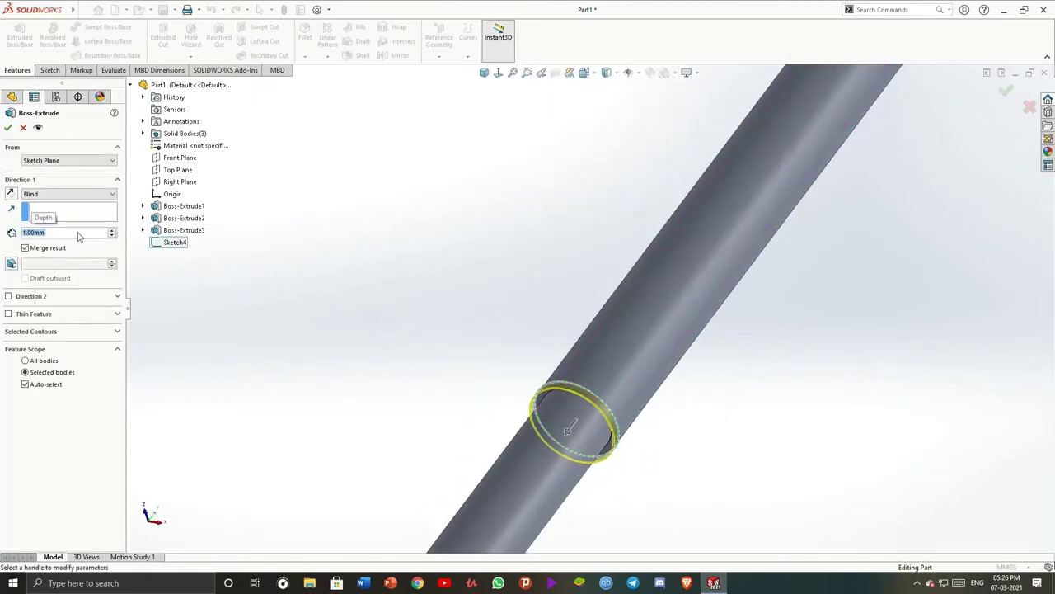
{"action": "left_click", "coordinate": [24, 384]}
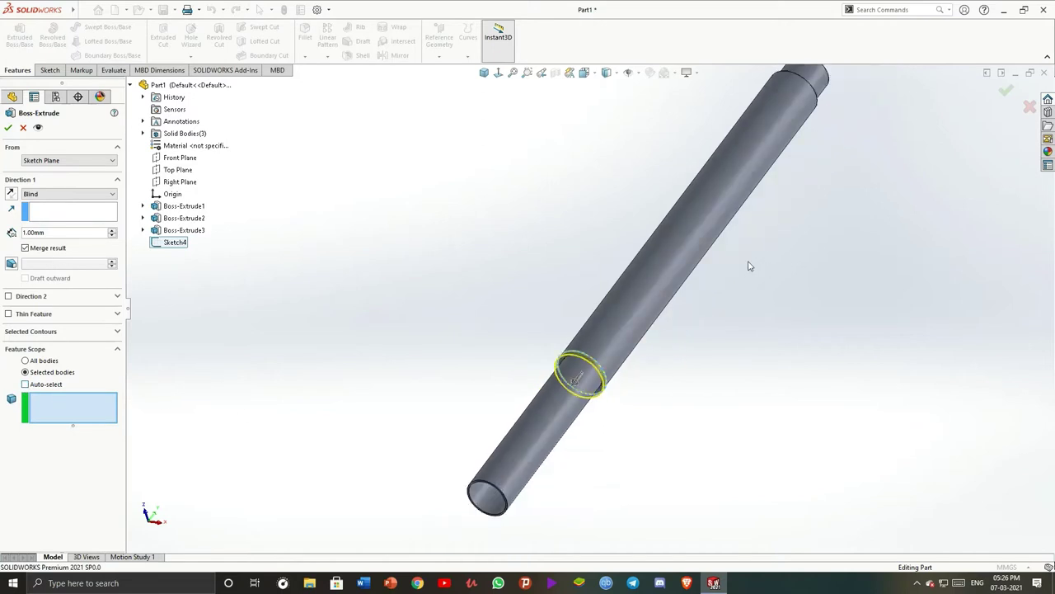
{"action": "left_click", "coordinate": [748, 265]}
{"action": "left_click", "coordinate": [9, 129]}
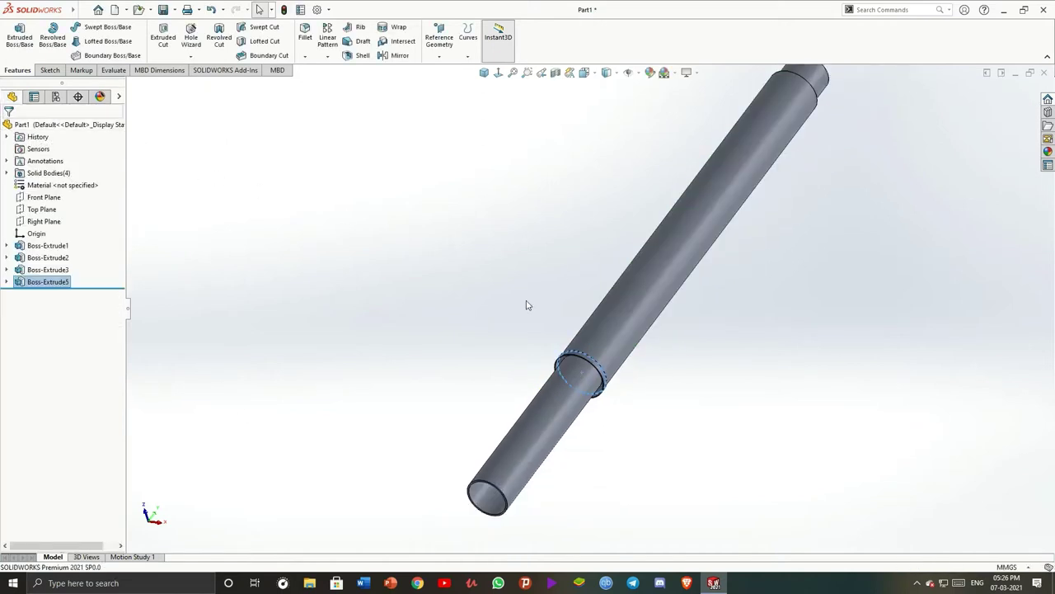
{"action": "mouse_move", "coordinate": [482, 265]}
{"action": "middle_mouse_down"}
{"action": "mouse_move", "coordinate": [586, 393]}
{"action": "mouse_move", "coordinate": [615, 349]}
{"action": "mouse_move", "coordinate": [516, 368]}
{"action": "mouse_move", "coordinate": [513, 202]}
{"action": "mouse_move", "coordinate": [566, 252]}
{"action": "mouse_move", "coordinate": [608, 381]}
{"action": "middle_mouse_up"}
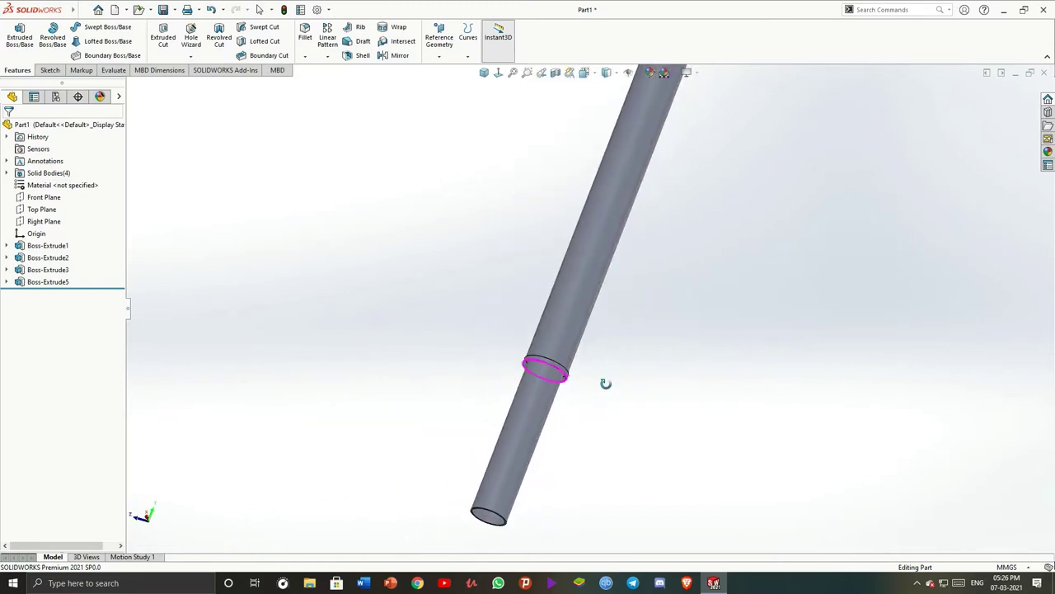
{"action": "key", "text": "ctrl+7"}
Edit the ring extrusion so its Feature Scope merges it into Boss-Extrude1
{"action": "right_click", "coordinate": [45, 282]}
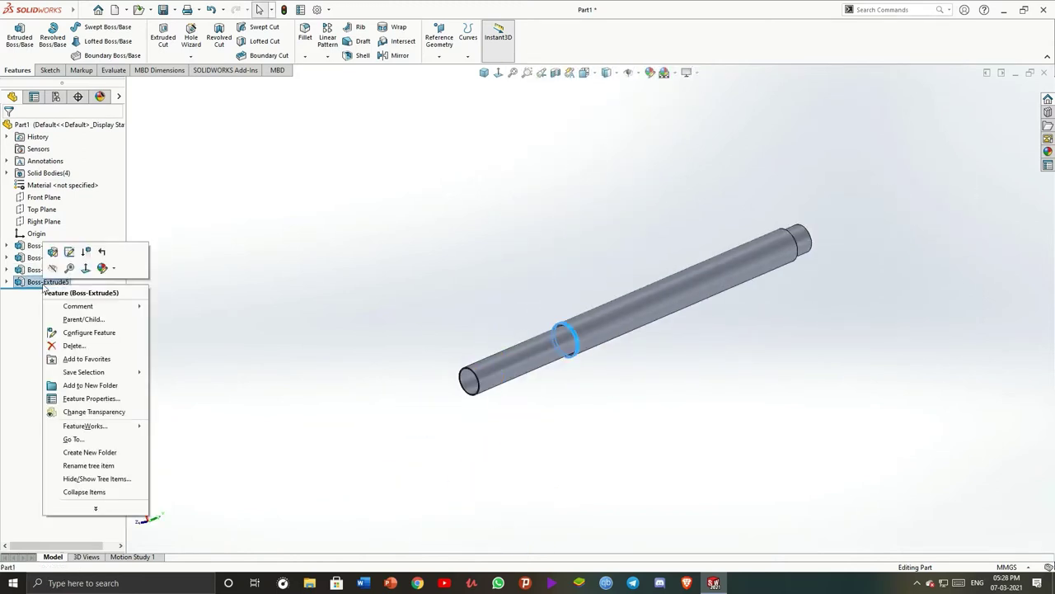
{"action": "left_click", "coordinate": [53, 252]}
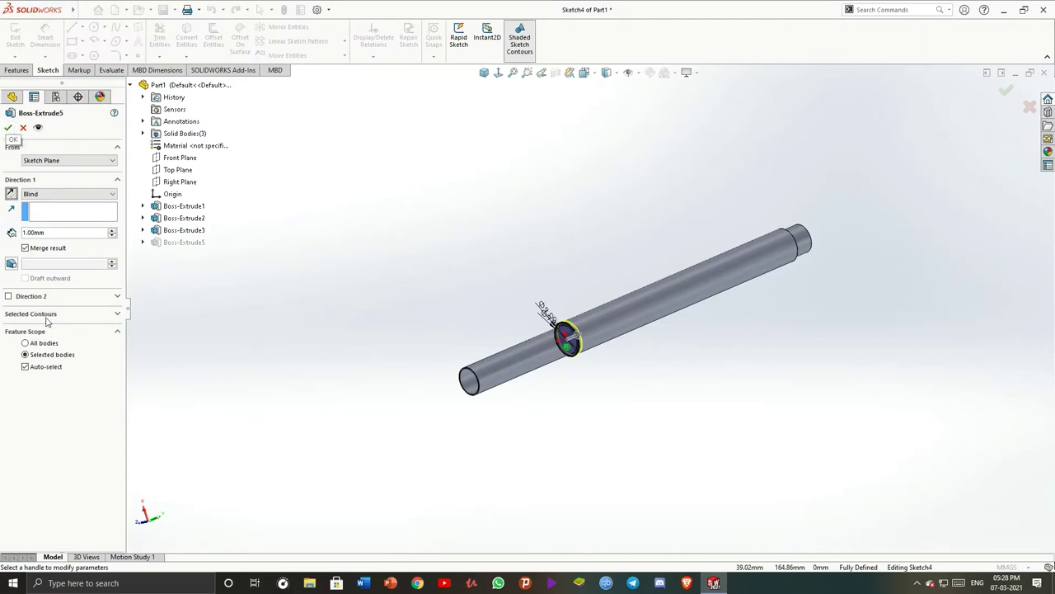
{"action": "left_click", "coordinate": [25, 367]}
{"action": "left_click", "coordinate": [695, 302]}
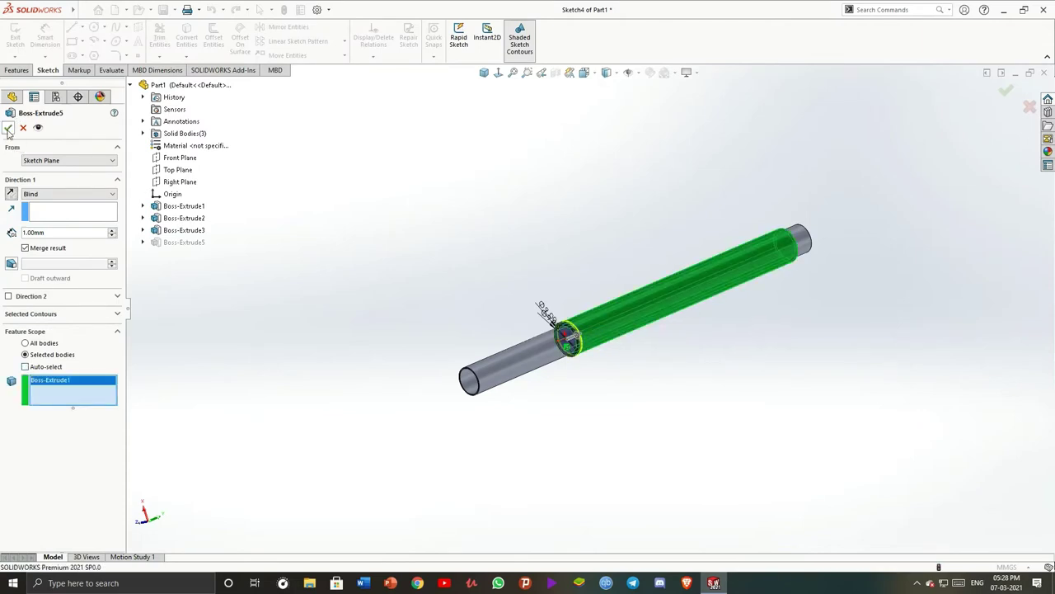
{"action": "left_click", "coordinate": [8, 127]}
{"action": "scroll", "coordinate": [617, 405], "scroll_direction": "down", "scroll_amount": 5}
{"action": "scroll", "coordinate": [702, 423], "scroll_direction": "up", "scroll_amount": 3}
{"action": "scroll", "coordinate": [742, 328], "scroll_direction": "up", "scroll_amount": 3}
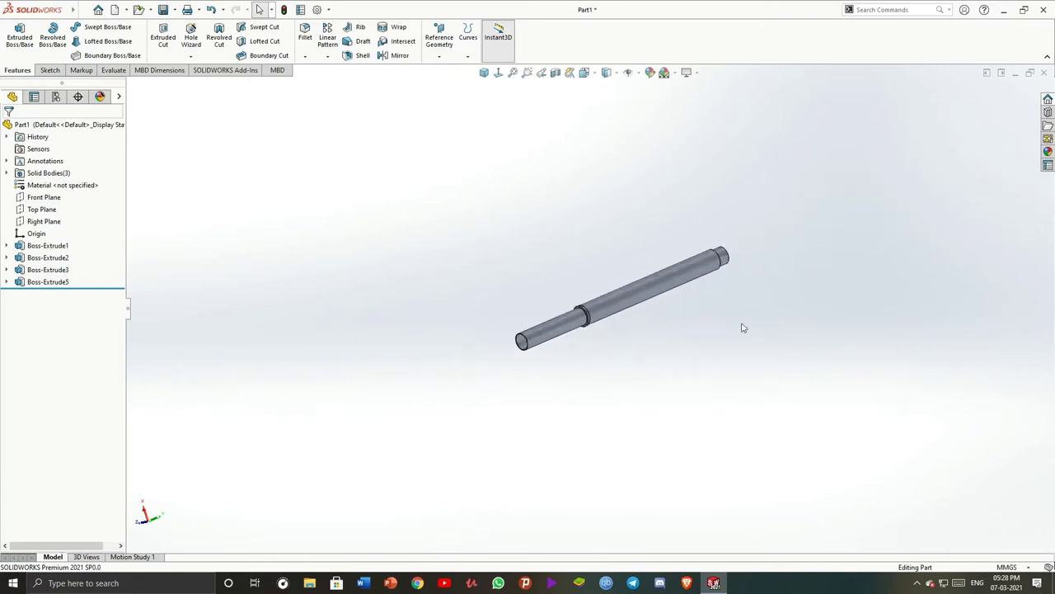
{"action": "scroll", "coordinate": [742, 327], "scroll_direction": "down", "scroll_amount": 1}
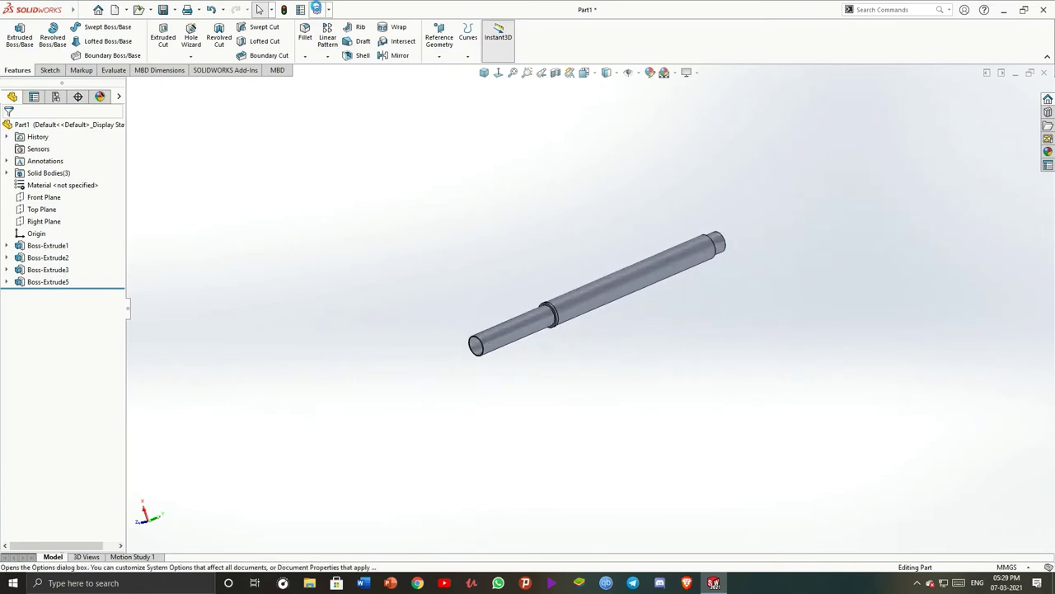
{"action": "left_click", "coordinate": [317, 9]}
{"action": "left_click", "coordinate": [384, 102]}
{"action": "left_click", "coordinate": [324, 227]}
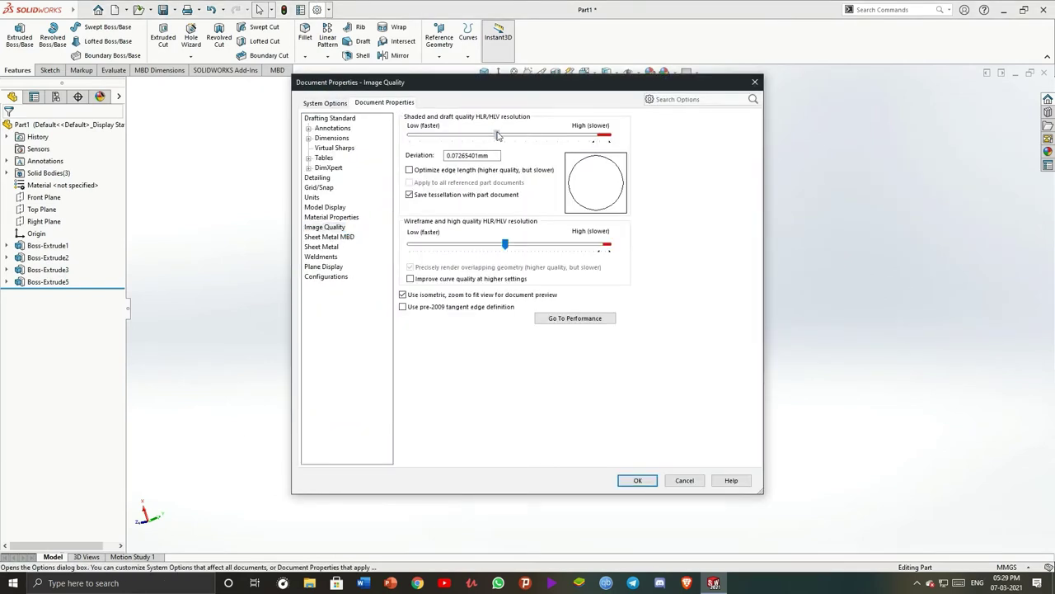
{"action": "left_click", "coordinate": [639, 480]}
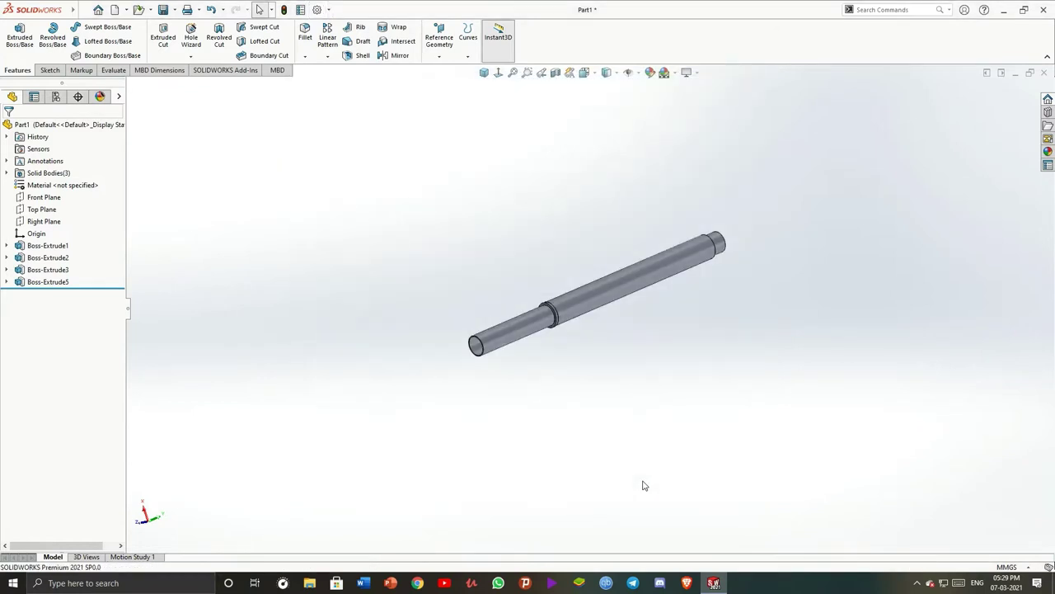
{"action": "mouse_move", "coordinate": [643, 487]}
{"action": "middle_mouse_down"}
{"action": "mouse_move", "coordinate": [519, 259]}
{"action": "mouse_move", "coordinate": [638, 349]}
{"action": "middle_mouse_up"}
{"action": "scroll", "coordinate": [536, 295], "scroll_direction": "down", "scroll_amount": 5}
{"action": "scroll", "coordinate": [661, 296], "scroll_direction": "up", "scroll_amount": 4}
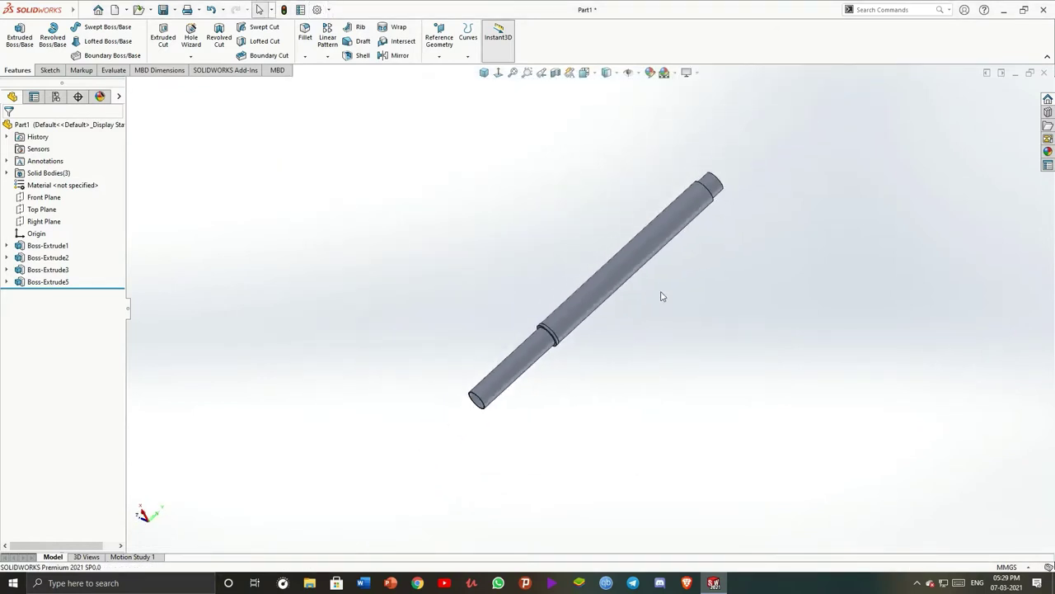
{"action": "scroll", "coordinate": [664, 296], "scroll_direction": "up", "scroll_amount": 2}
Start a new sketch on the Right Plane and zoom in on it
{"action": "left_click", "coordinate": [51, 220]}
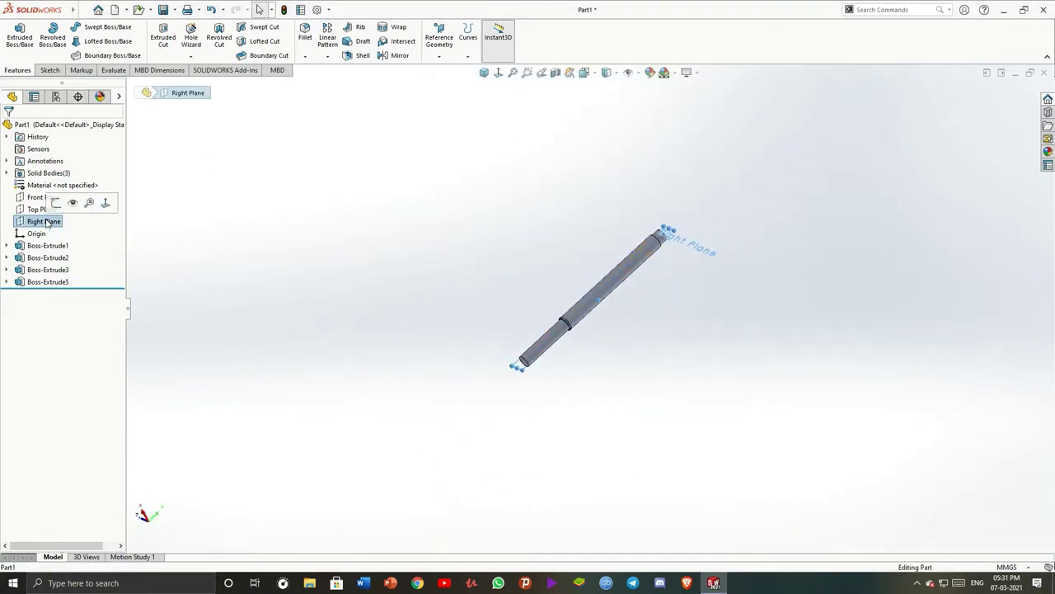
{"action": "left_click", "coordinate": [103, 206]}
{"action": "scroll", "coordinate": [588, 389], "scroll_direction": "up", "scroll_amount": 2}
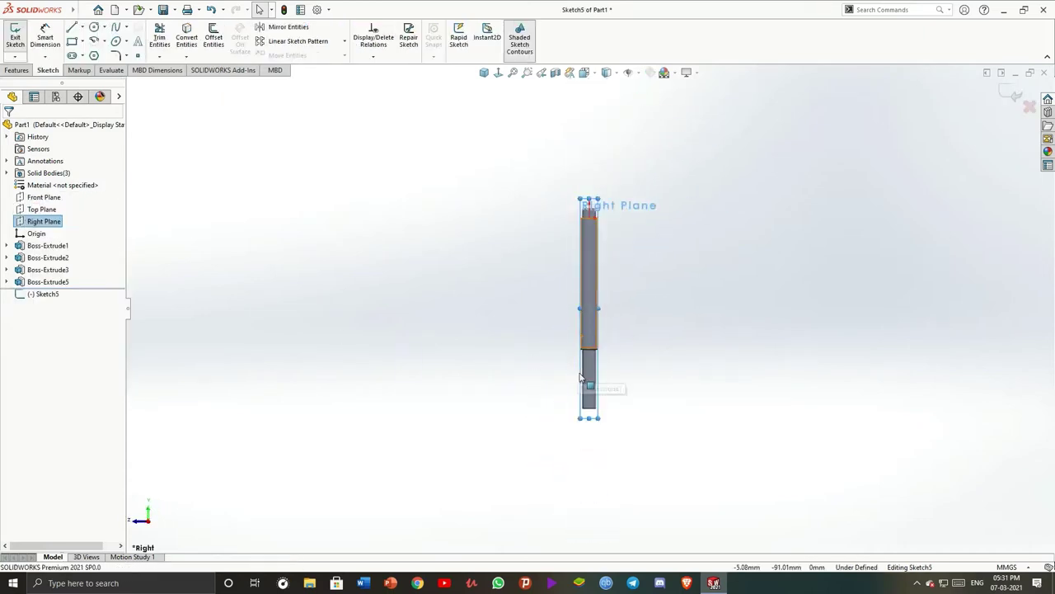
{"action": "scroll", "coordinate": [610, 409], "scroll_direction": "down", "scroll_amount": 3}
{"action": "scroll", "coordinate": [614, 416], "scroll_direction": "up", "scroll_amount": 3}
{"action": "left_click_drag", "start_coordinate": [583, 371], "coordinate": [311, 453]}
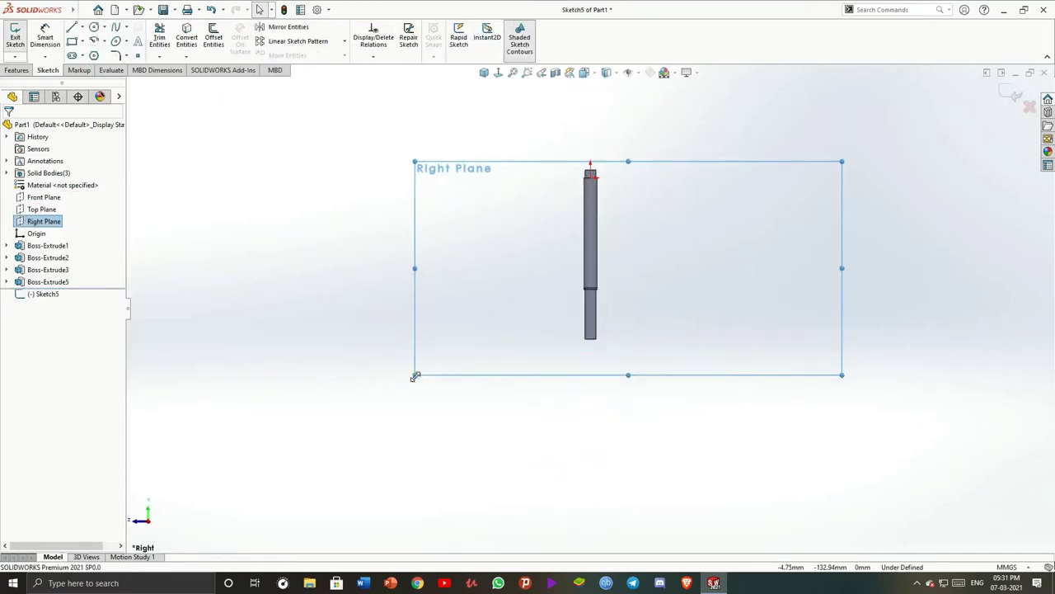
{"action": "scroll", "coordinate": [601, 295], "scroll_direction": "up", "scroll_amount": 1}
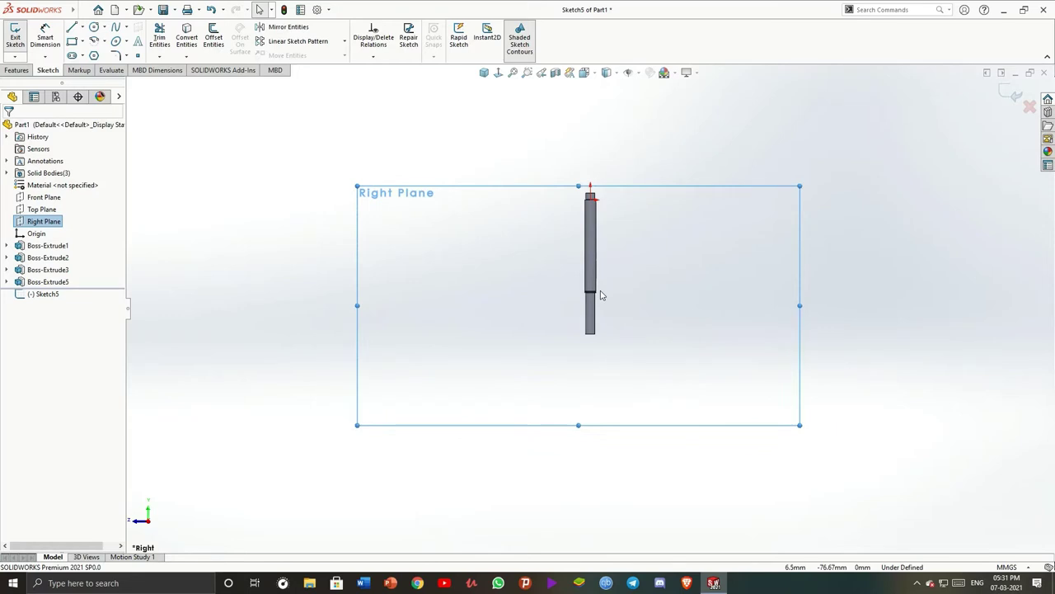
Draw a line chain below the tube: vertical, slanted, short bottom, and a rising slanted wall
{"action": "left_click", "coordinate": [72, 27]}
{"action": "scroll", "coordinate": [603, 306], "scroll_direction": "down", "scroll_amount": 1}
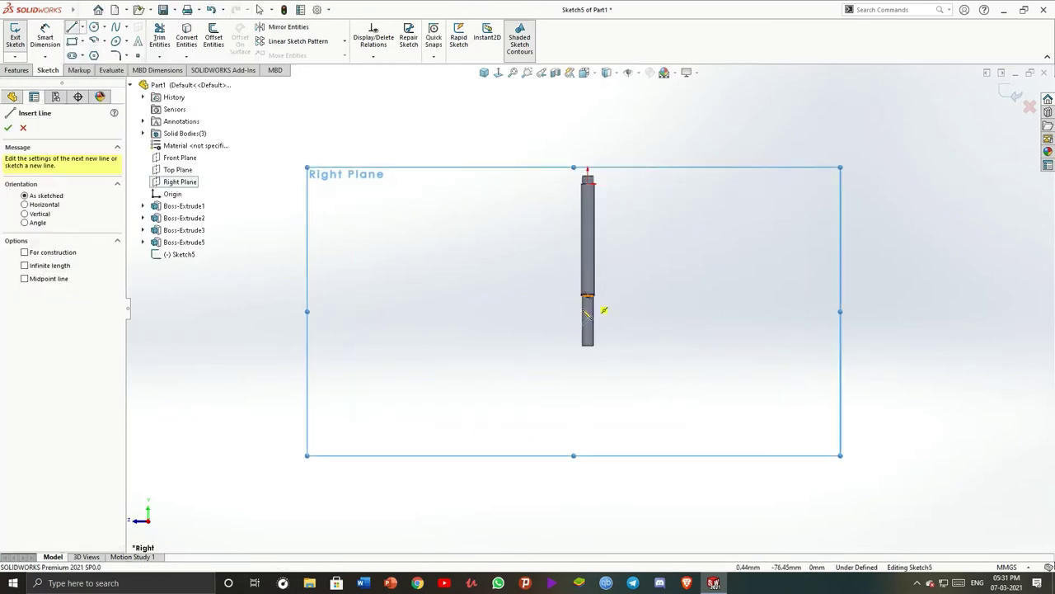
{"action": "scroll", "coordinate": [604, 334], "scroll_direction": "down", "scroll_amount": 2}
{"action": "scroll", "coordinate": [594, 345], "scroll_direction": "down", "scroll_amount": 1}
{"action": "left_click", "coordinate": [591, 342]}
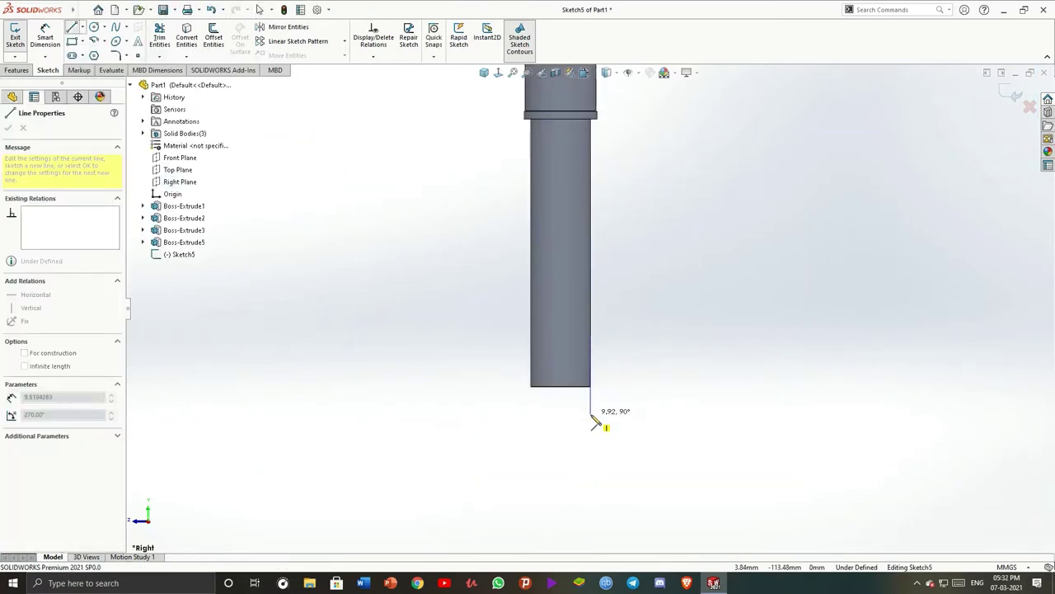
{"action": "left_click", "coordinate": [590, 394]}
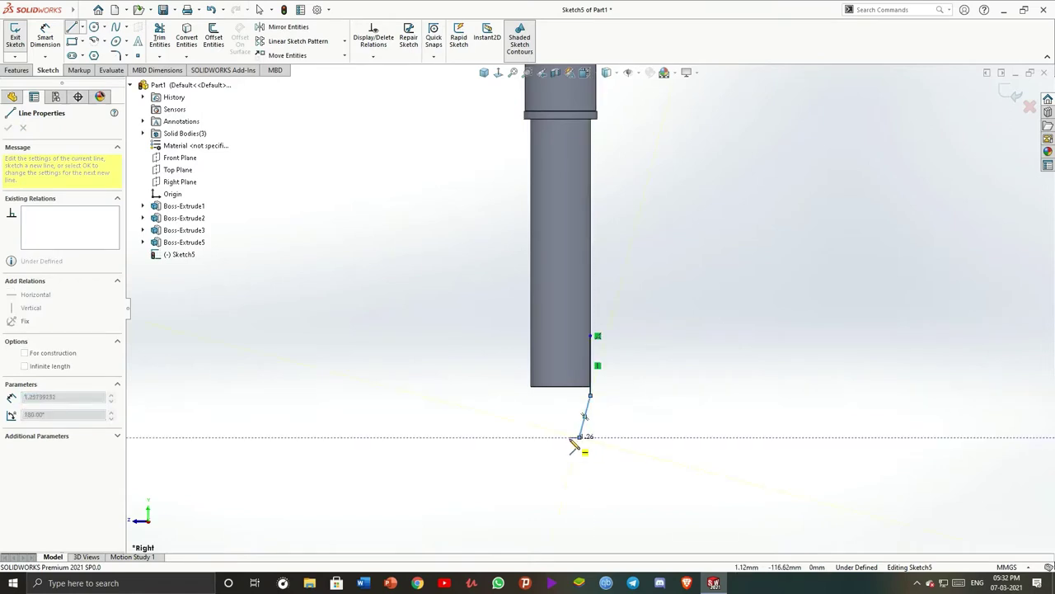
{"action": "left_click", "coordinate": [580, 439]}
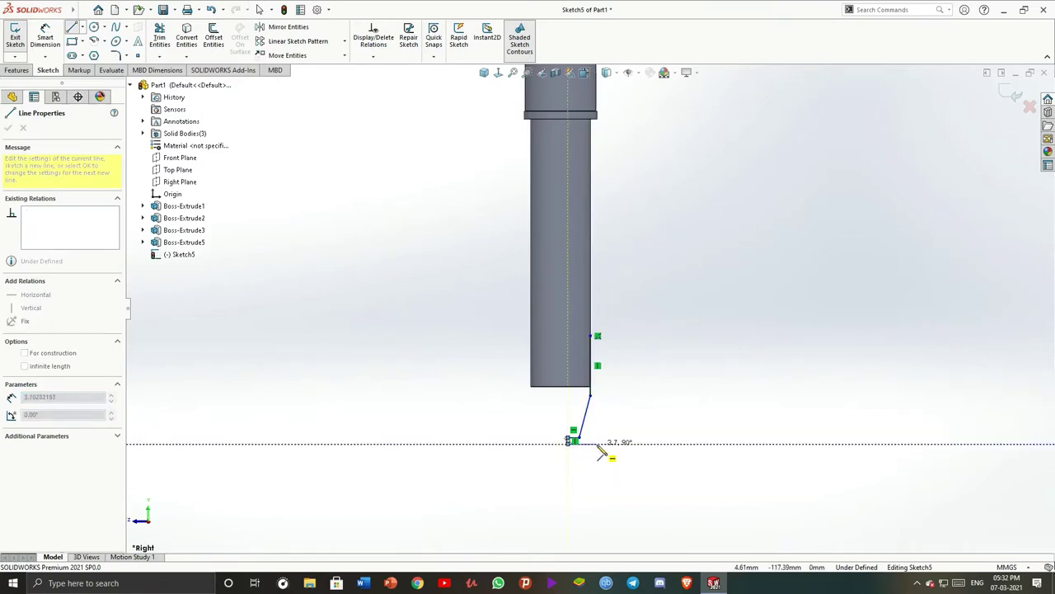
{"action": "left_click", "coordinate": [598, 444]}
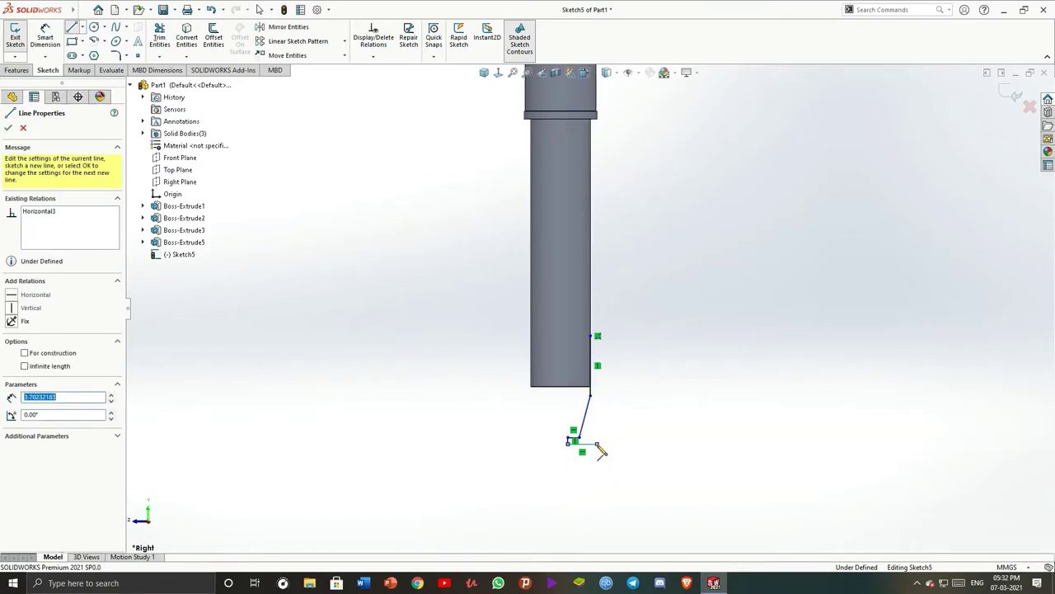
{"action": "left_click", "coordinate": [610, 396]}
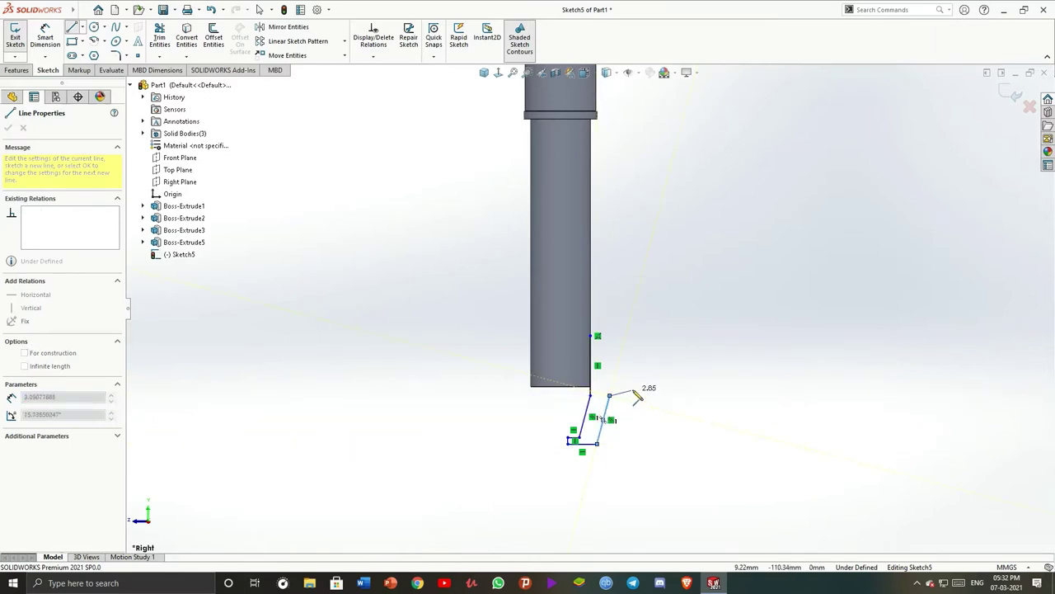
{"action": "key", "text": "Escape"}
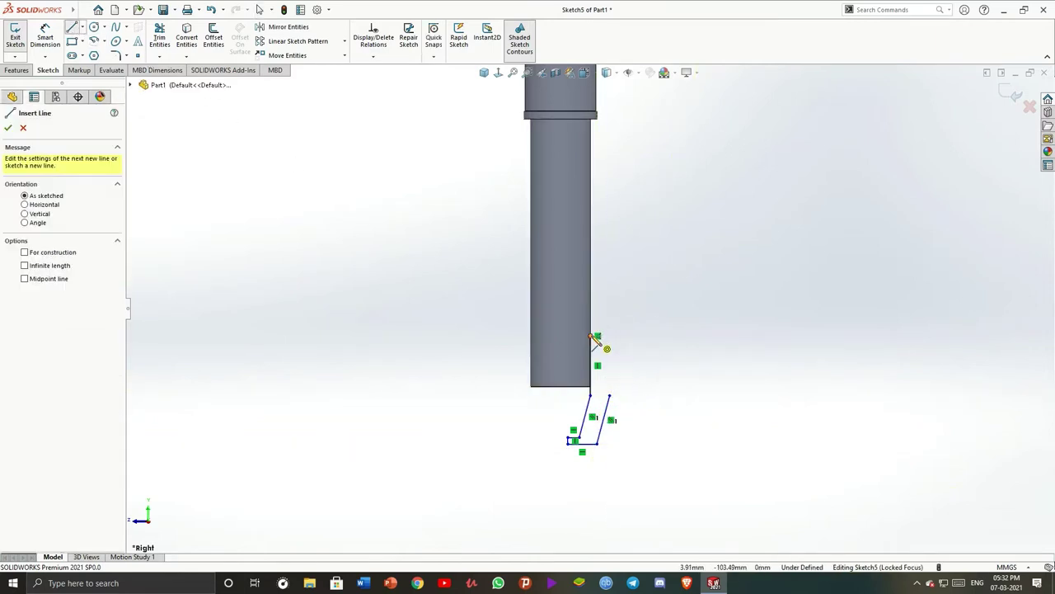
Draw a second chain with a short horizontal and a vertical segment on the tube's side
{"action": "left_click", "coordinate": [593, 337]}
{"action": "left_click", "coordinate": [611, 337]}
{"action": "left_click", "coordinate": [610, 375]}
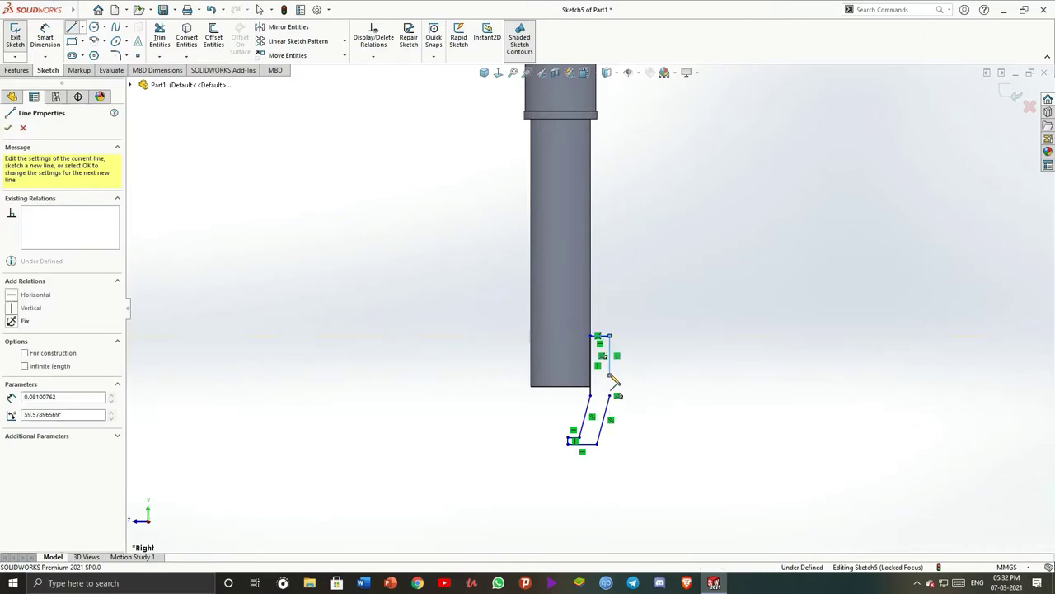
{"action": "key", "text": "Escape"}
{"action": "key", "text": "Escape"}
{"action": "left_click", "coordinate": [104, 41]}
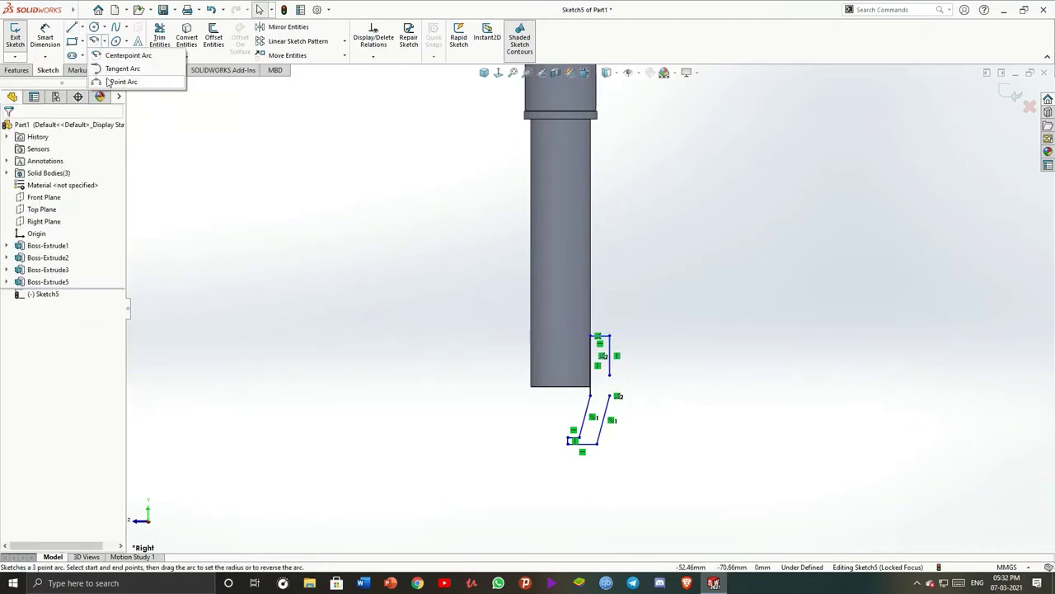
Try a Tangent Arc from the lower open endpoint, then cancel it
{"action": "left_click", "coordinate": [120, 69]}
{"action": "scroll", "coordinate": [569, 355], "scroll_direction": "down", "scroll_amount": 2}
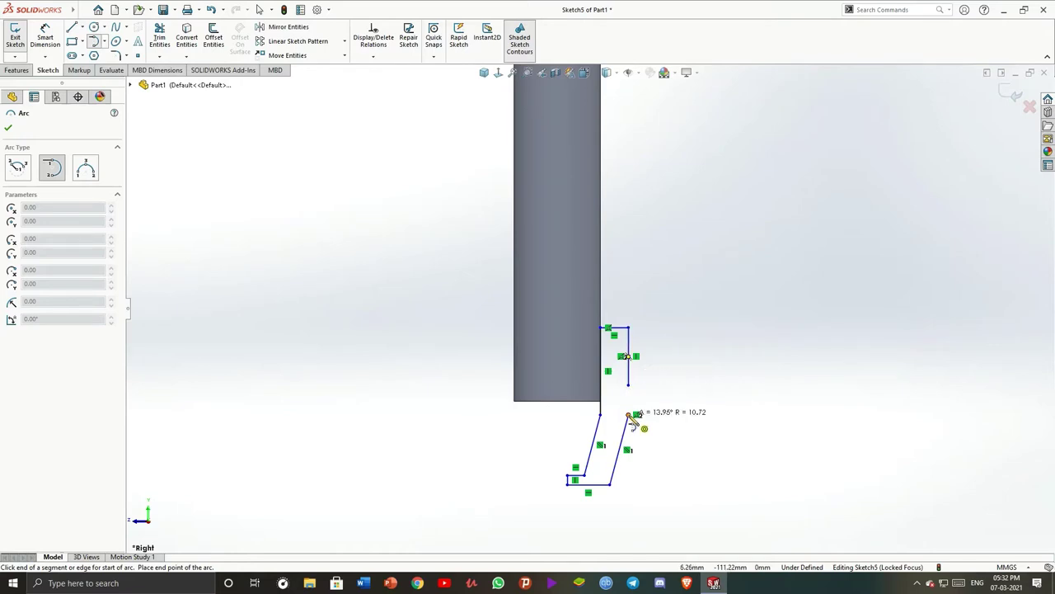
{"action": "key", "text": "Escape"}
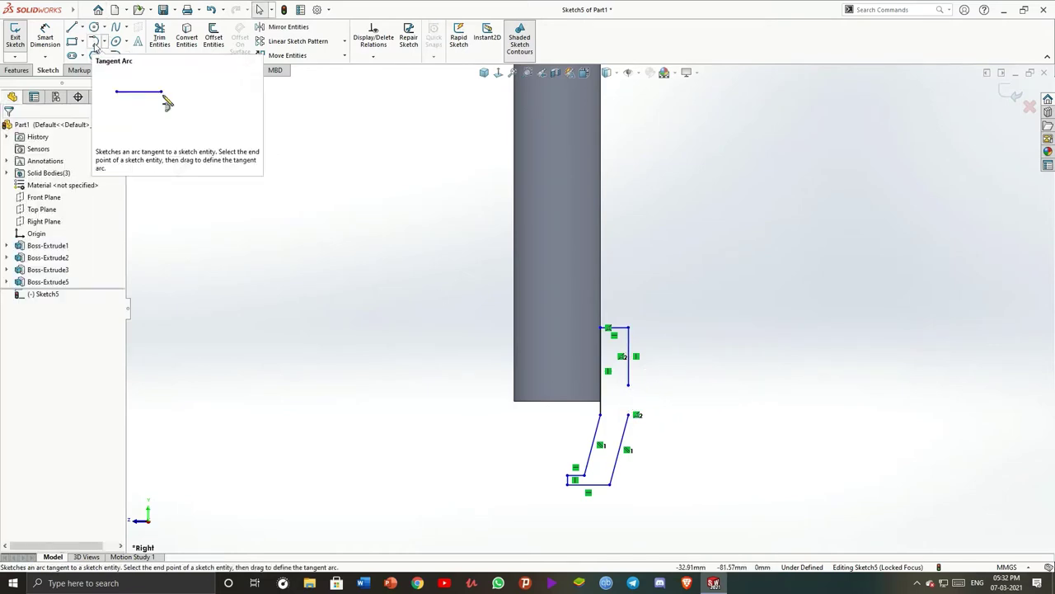
{"action": "left_click", "coordinate": [93, 41]}
{"action": "left_click", "coordinate": [629, 413]}
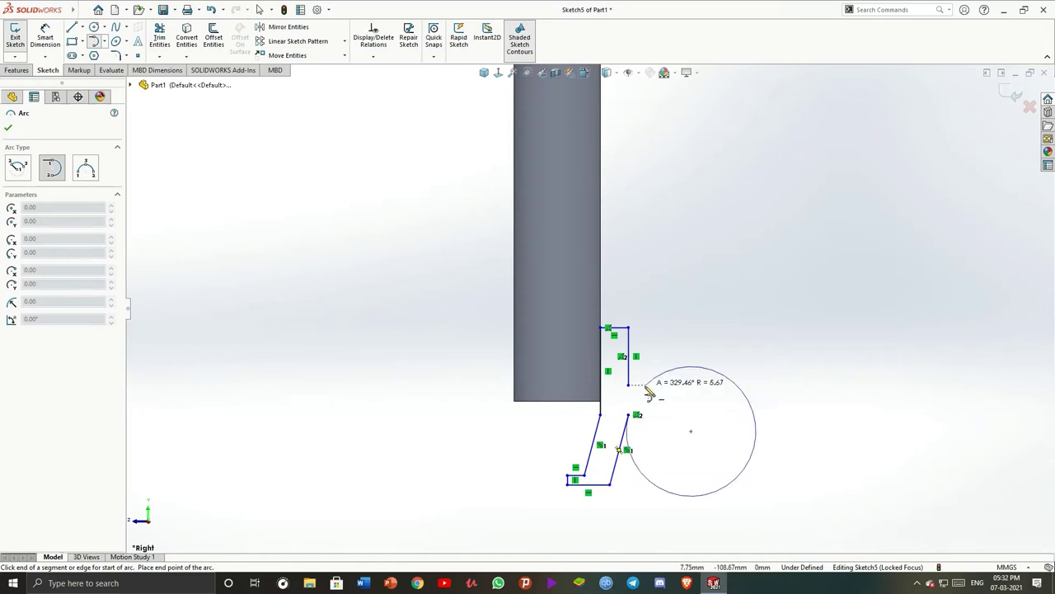
{"action": "key", "text": "Escape"}
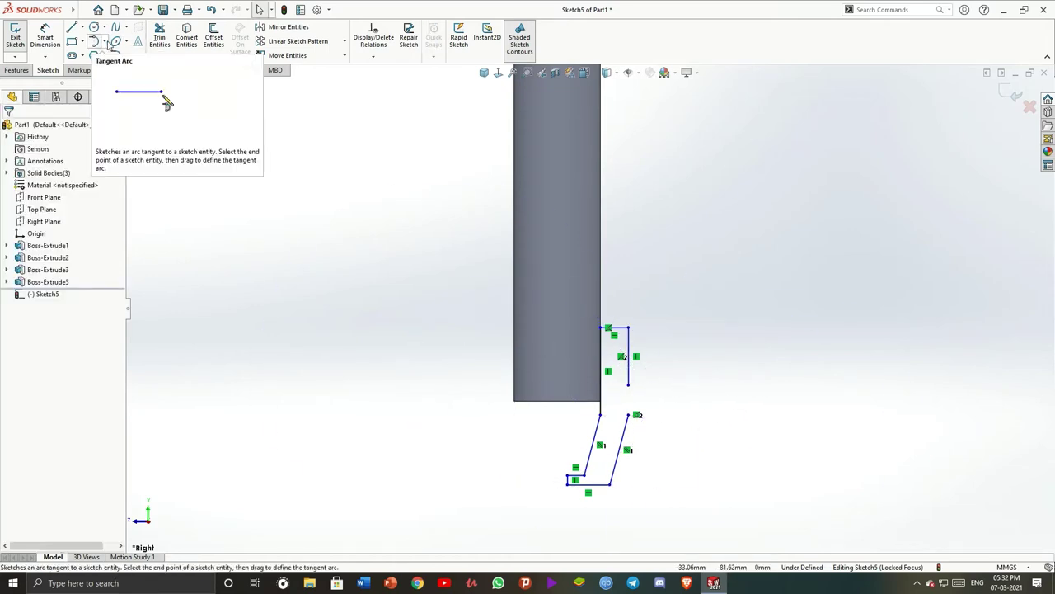
Draw a 3 Point Arc bulging right that joins the two open line ends
{"action": "left_click", "coordinate": [103, 42]}
{"action": "left_click", "coordinate": [125, 59]}
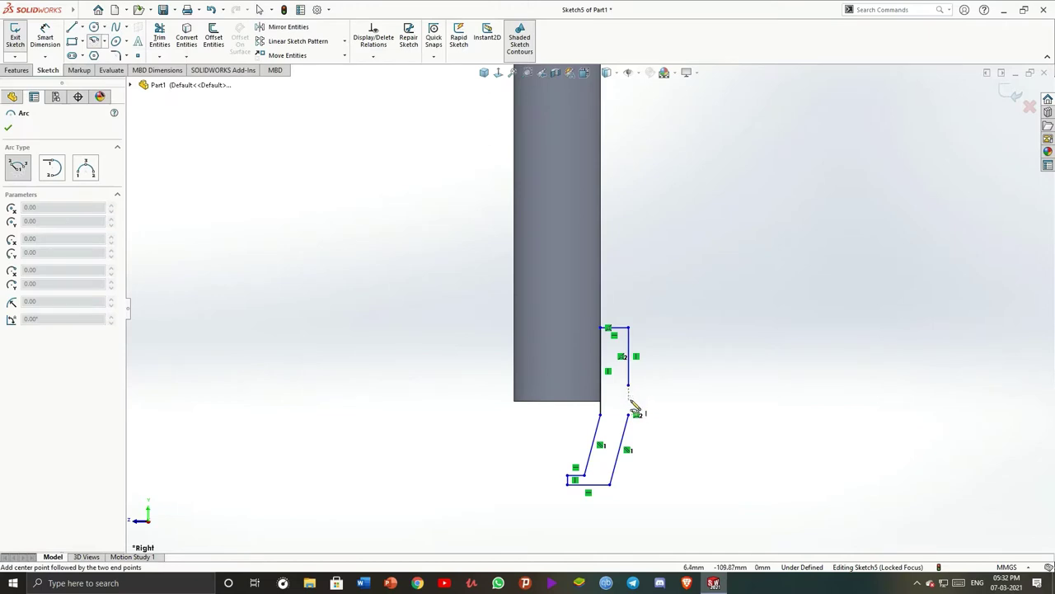
{"action": "left_click", "coordinate": [104, 41]}
{"action": "left_click", "coordinate": [124, 83]}
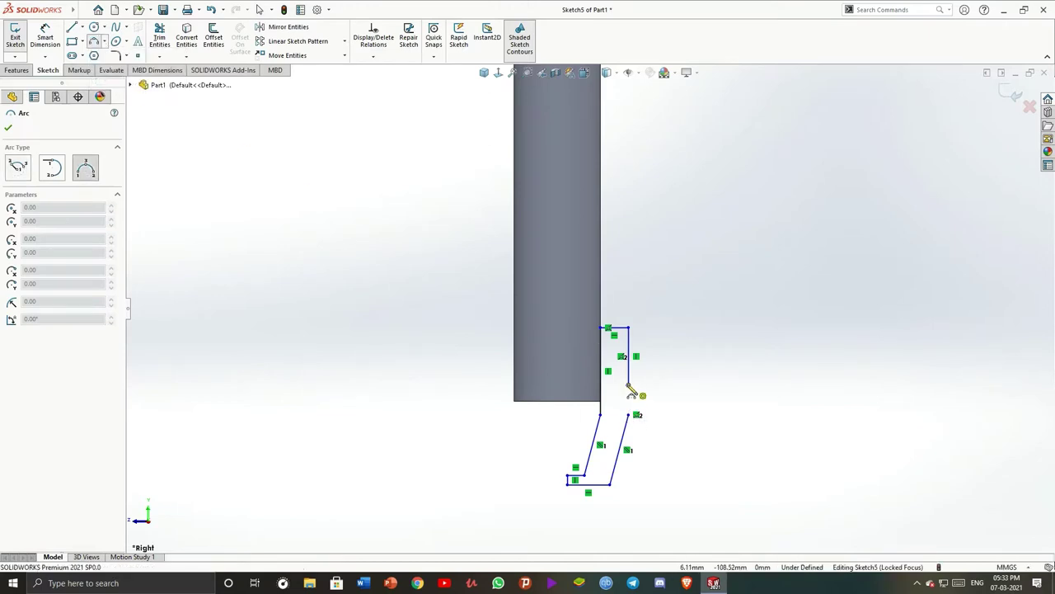
{"action": "left_click", "coordinate": [644, 400]}
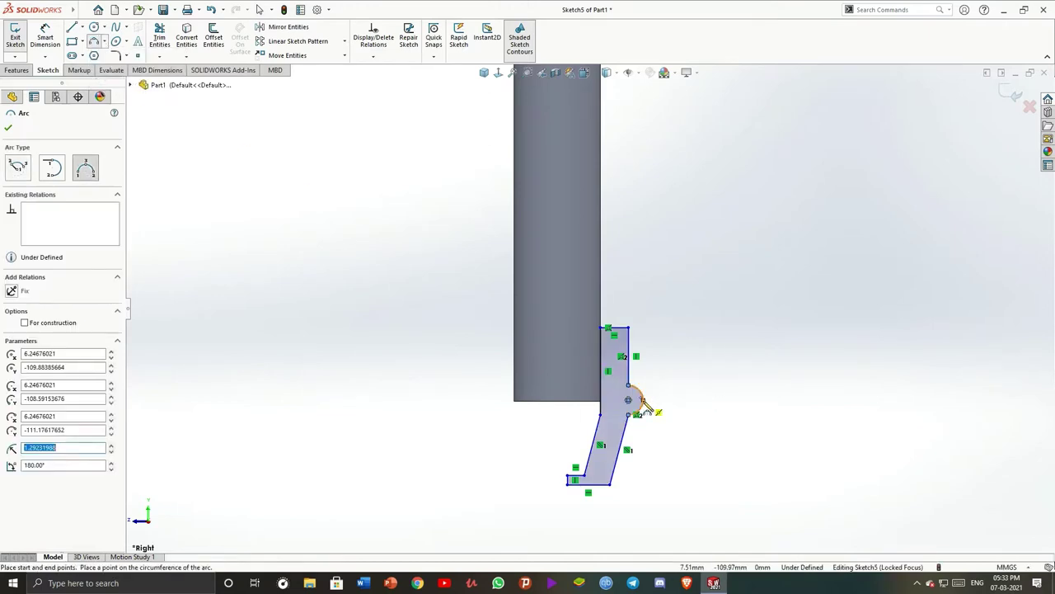
{"action": "key", "text": "Escape"}
Select the tube body's bottom edge together with the arc's centre point
{"action": "scroll", "coordinate": [760, 381], "scroll_direction": "down", "scroll_amount": 5}
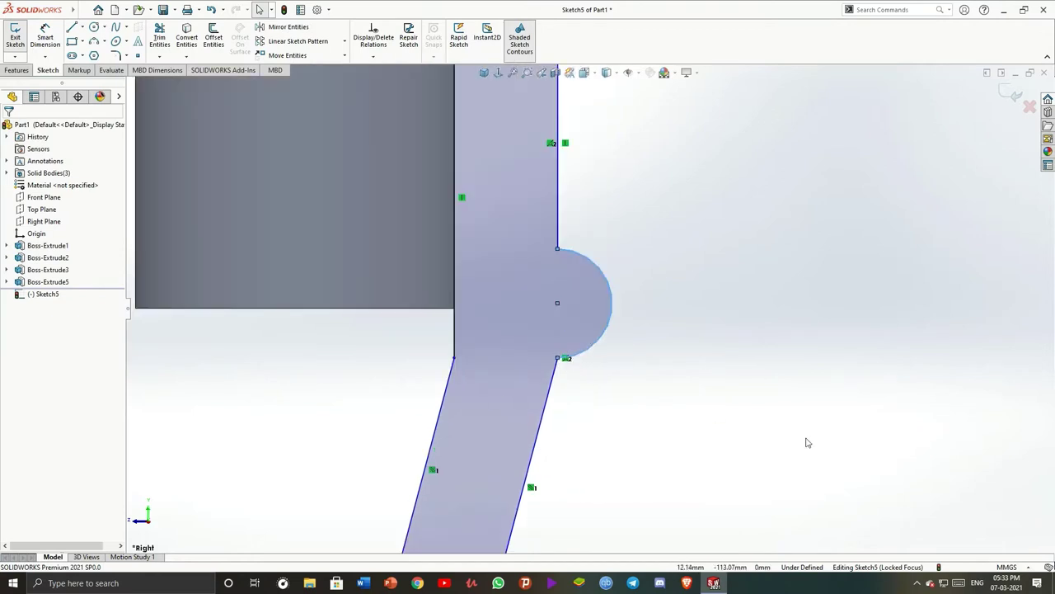
{"action": "left_click", "coordinate": [453, 358]}
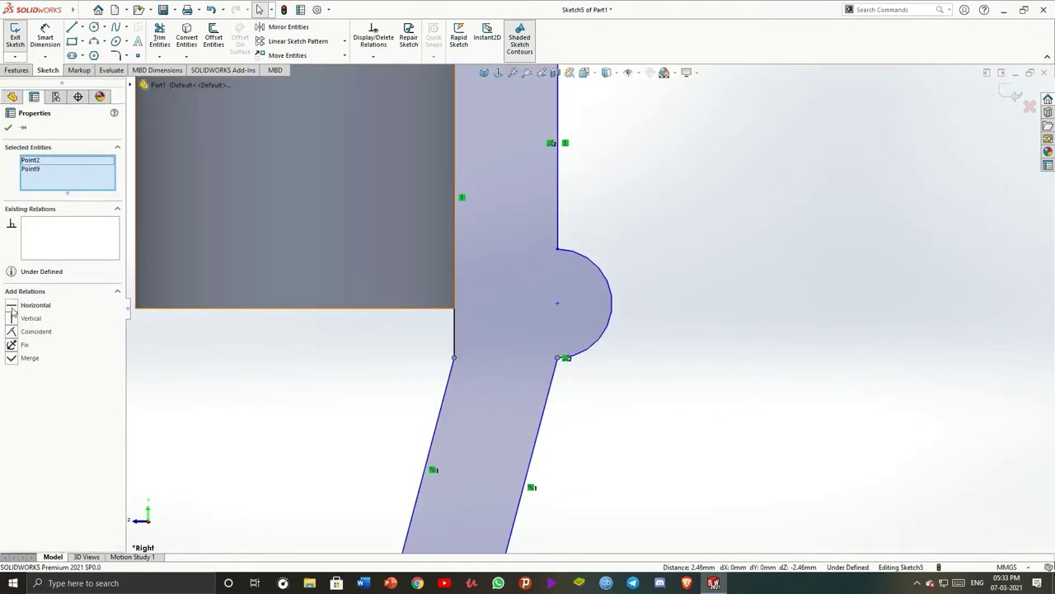
{"action": "scroll", "coordinate": [588, 308], "scroll_direction": "up", "scroll_amount": 3}
{"action": "left_click", "coordinate": [648, 362]}
{"action": "scroll", "coordinate": [648, 363], "scroll_direction": "down", "scroll_amount": 5}
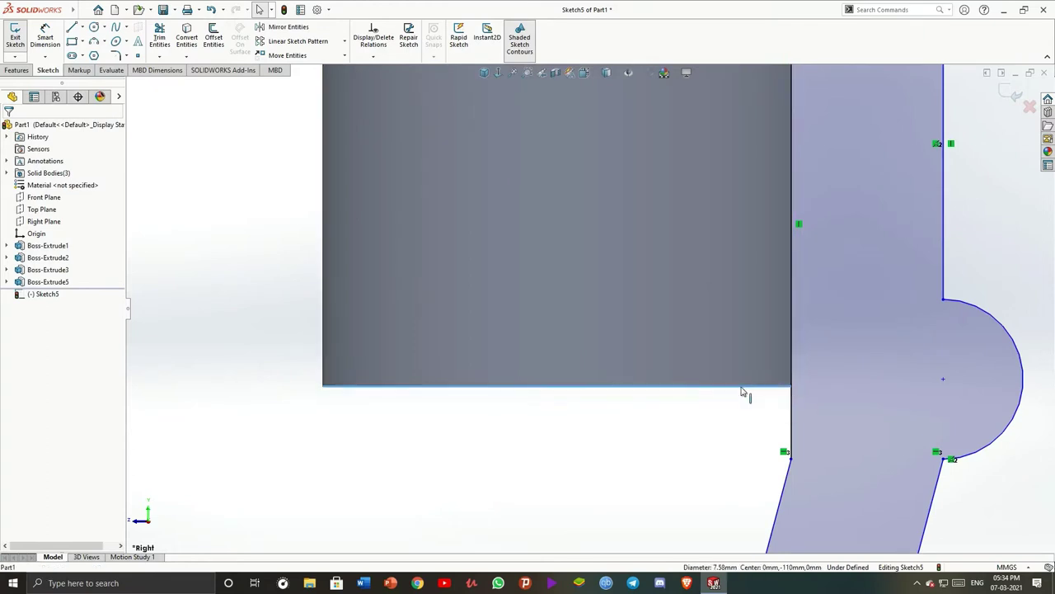
{"action": "left_click", "coordinate": [943, 379], "text": "ctrl"}
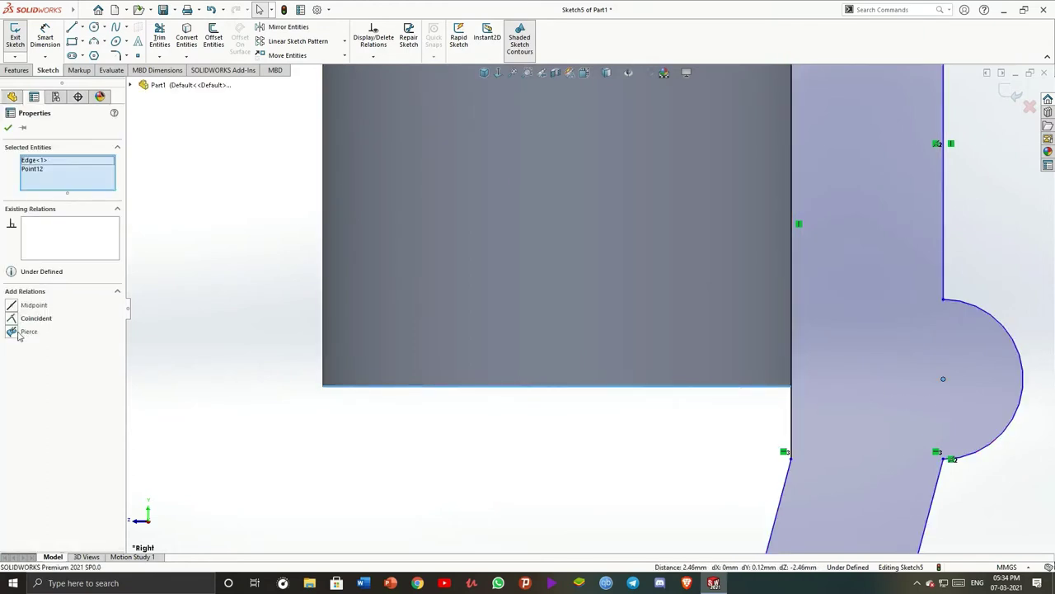
{"action": "left_click", "coordinate": [326, 468]}
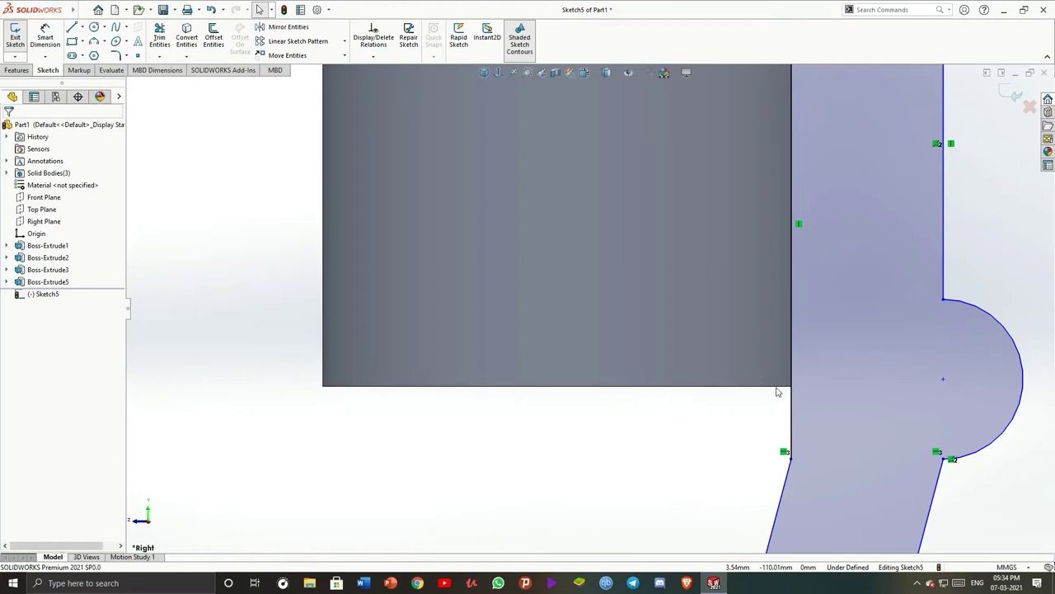
{"action": "left_click", "coordinate": [777, 387]}
{"action": "left_click", "coordinate": [943, 379], "text": "ctrl"}
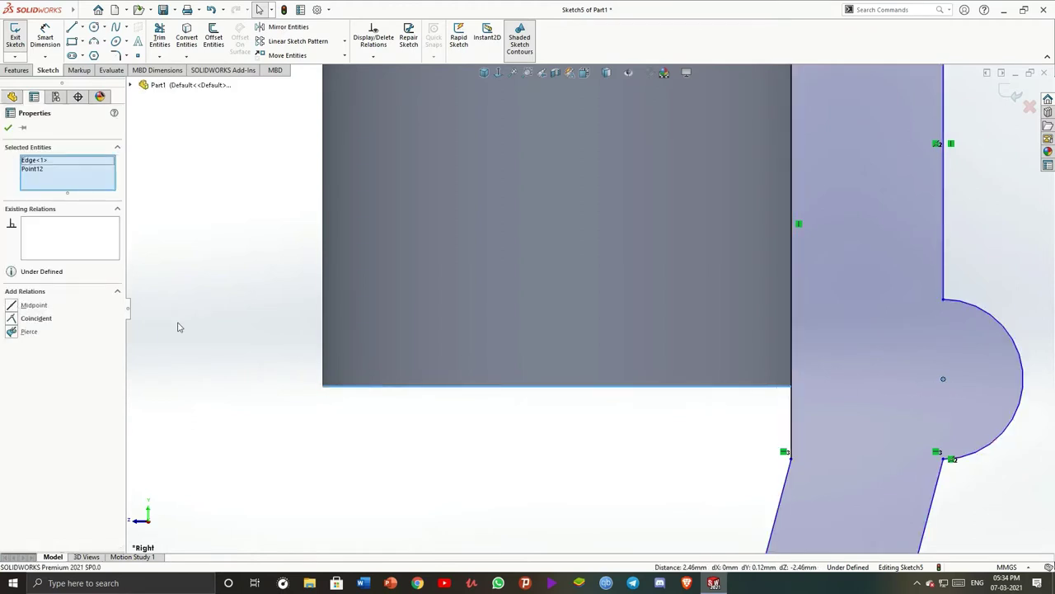
Make the arc centre coincident with the body edge and dimension the top line 0.21 mm
{"action": "left_click", "coordinate": [13, 319]}
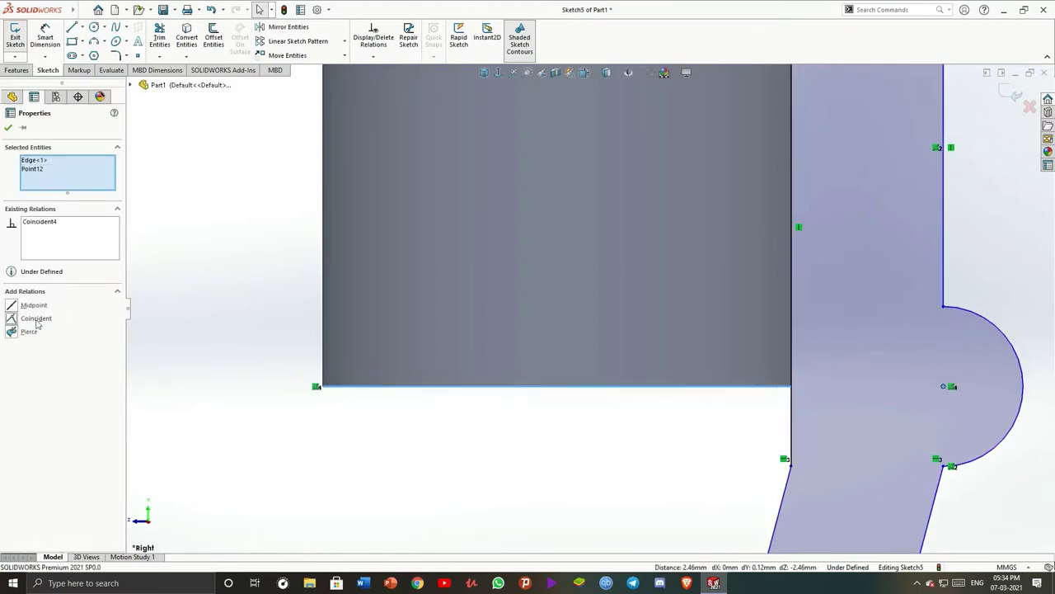
{"action": "key", "text": "z"}
{"action": "key", "text": "z"}
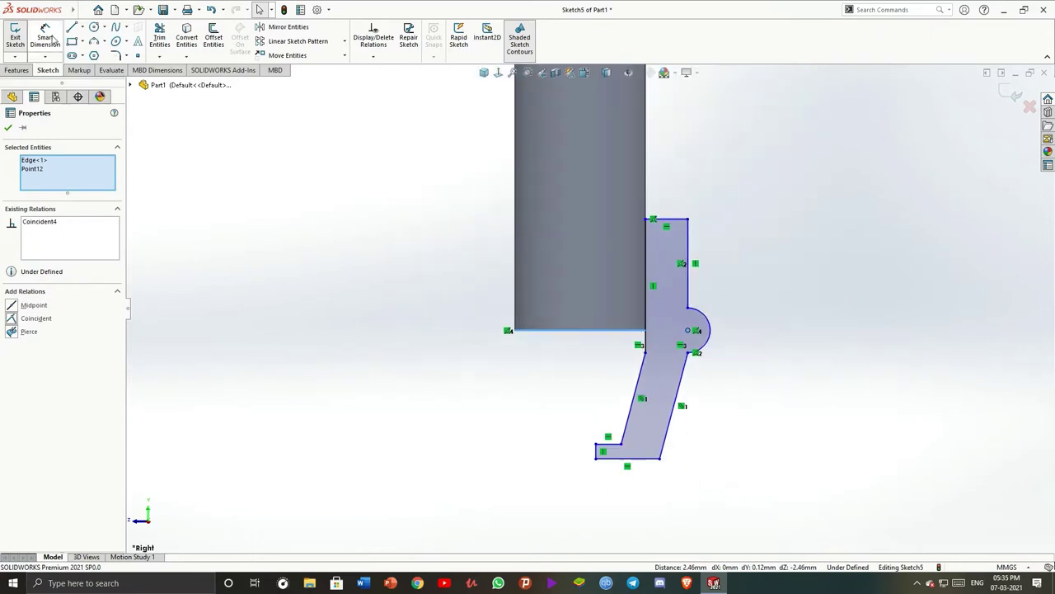
{"action": "left_click", "coordinate": [45, 38]}
{"action": "left_click", "coordinate": [668, 220]}
{"action": "left_click", "coordinate": [660, 202]}
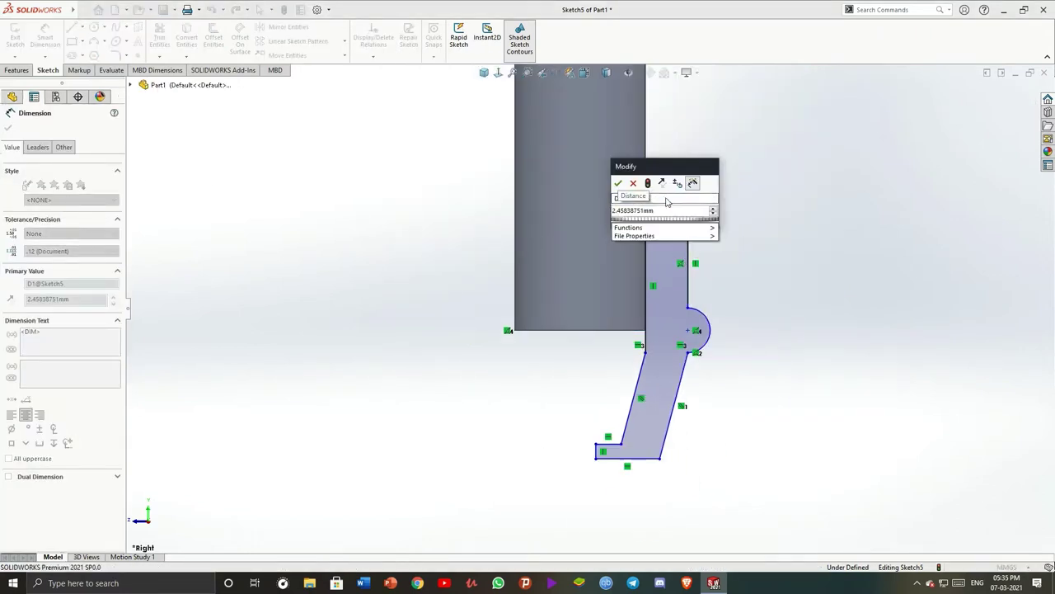
{"action": "key", "text": "Escape"}
{"action": "double_click", "coordinate": [665, 194]}
{"action": "type", "text": "0.21"}
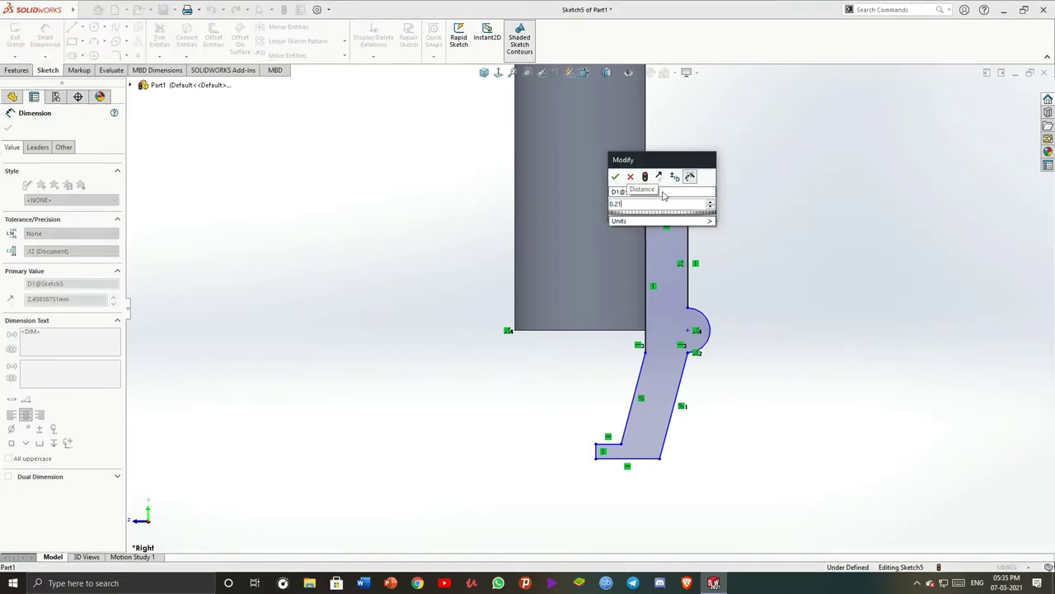
{"action": "key", "text": "Return"}
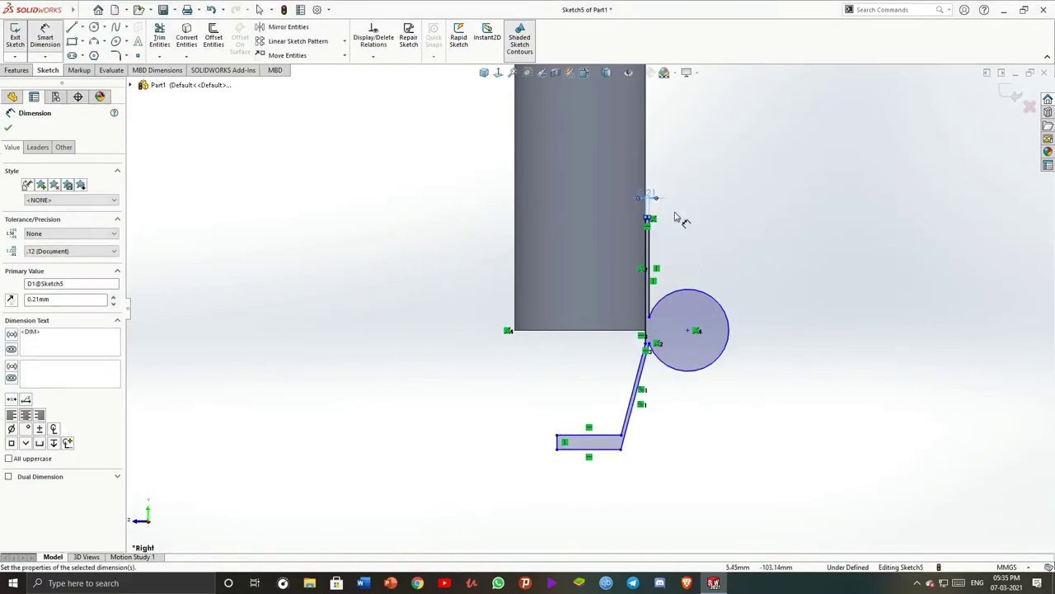
Dimension the foot's left end edge as 0.21 mm thick
{"action": "scroll", "coordinate": [559, 445], "scroll_direction": "down", "scroll_amount": 5}
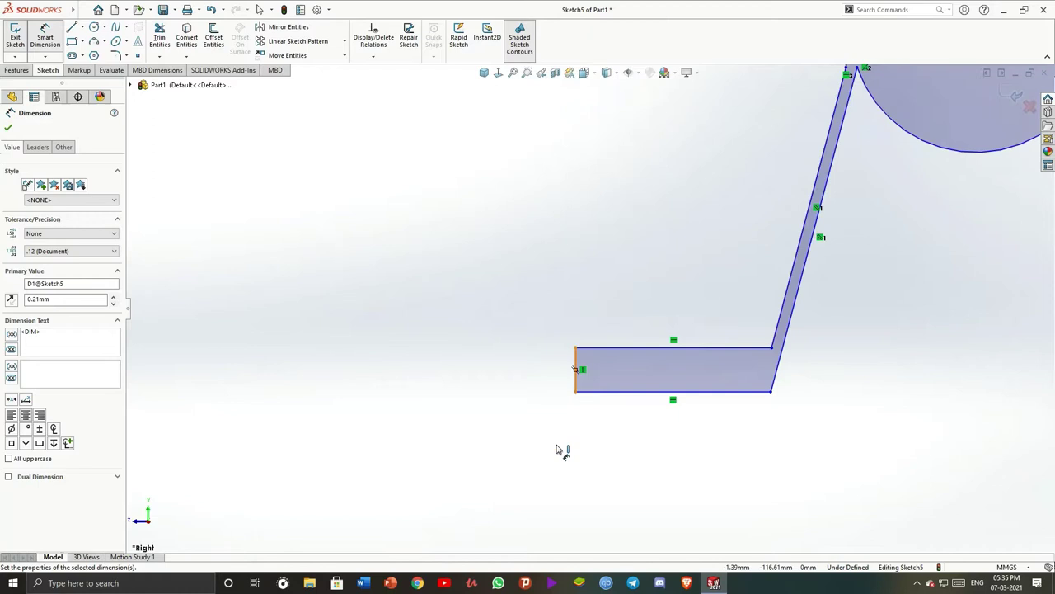
{"action": "left_click", "coordinate": [577, 388]}
{"action": "left_click", "coordinate": [545, 375]}
{"action": "key", "text": "Return"}
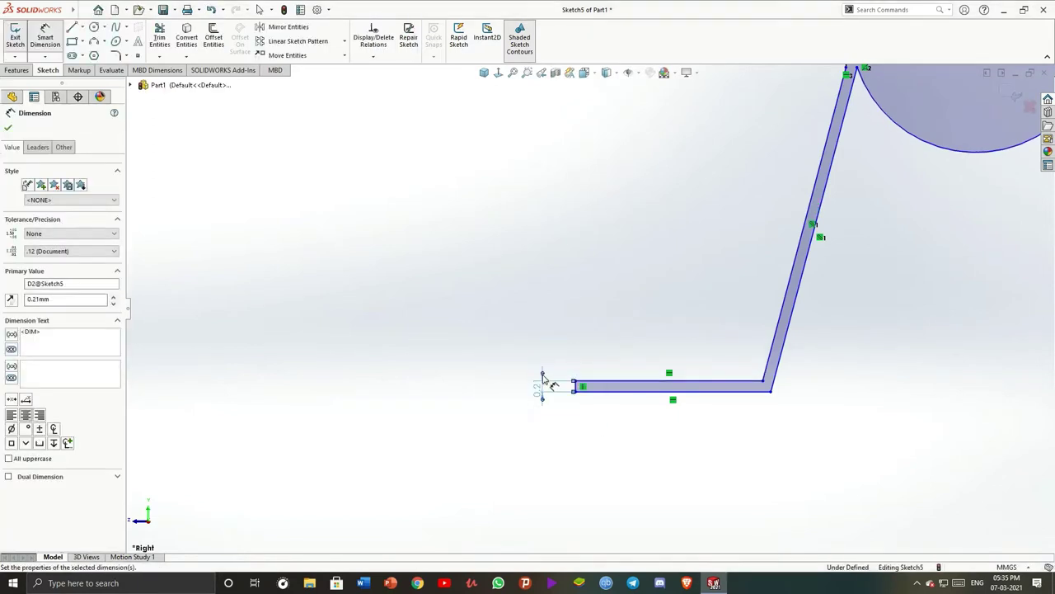
{"action": "scroll", "coordinate": [577, 381], "scroll_direction": "up", "scroll_amount": 5}
{"action": "scroll", "coordinate": [582, 382], "scroll_direction": "up", "scroll_amount": 3}
{"action": "scroll", "coordinate": [632, 358], "scroll_direction": "up", "scroll_amount": 2}
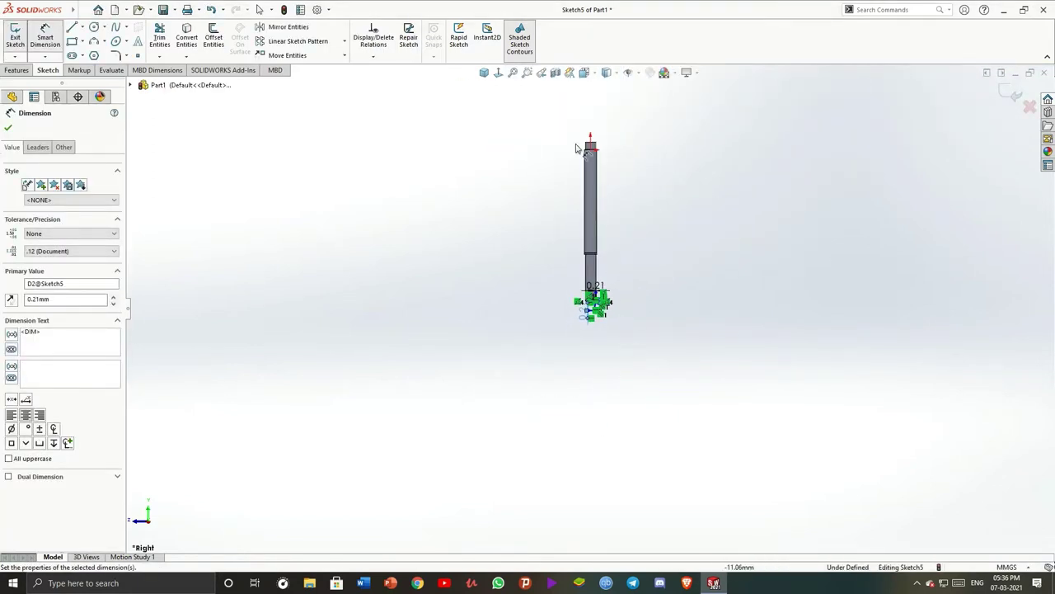
{"action": "scroll", "coordinate": [631, 357], "scroll_direction": "down", "scroll_amount": 4}
{"action": "scroll", "coordinate": [529, 407], "scroll_direction": "up", "scroll_amount": 1}
{"action": "left_click", "coordinate": [529, 406]}
Select the foot's end line to check its properties, then dismiss them
{"action": "scroll", "coordinate": [511, 228], "scroll_direction": "down", "scroll_amount": 4}
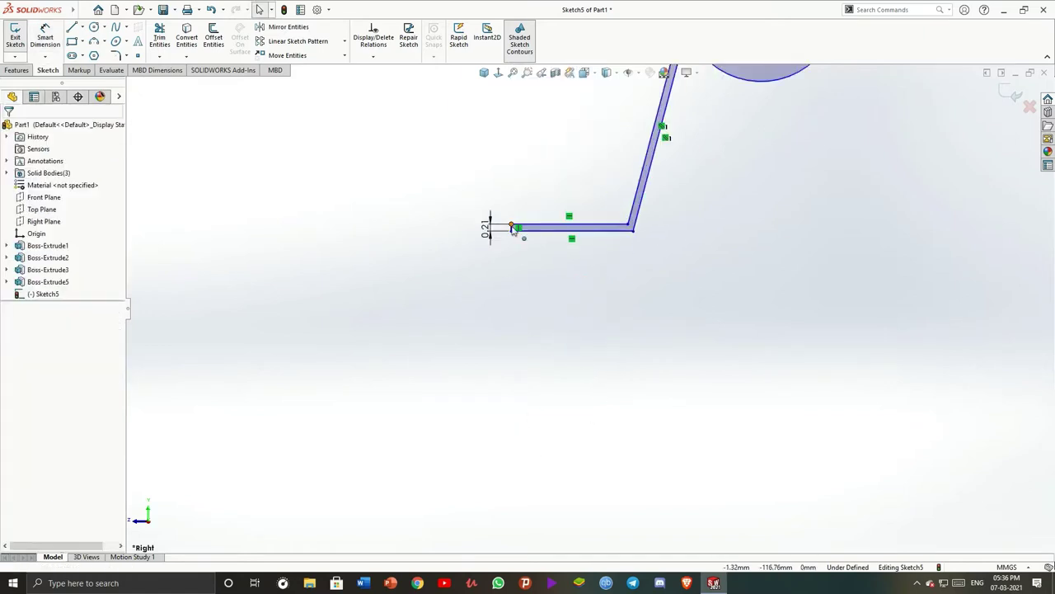
{"action": "scroll", "coordinate": [514, 238], "scroll_direction": "down", "scroll_amount": 2}
{"action": "left_click", "coordinate": [557, 257]}
{"action": "left_click", "coordinate": [881, 358]}
{"action": "scroll", "coordinate": [881, 358], "scroll_direction": "up", "scroll_amount": 3}
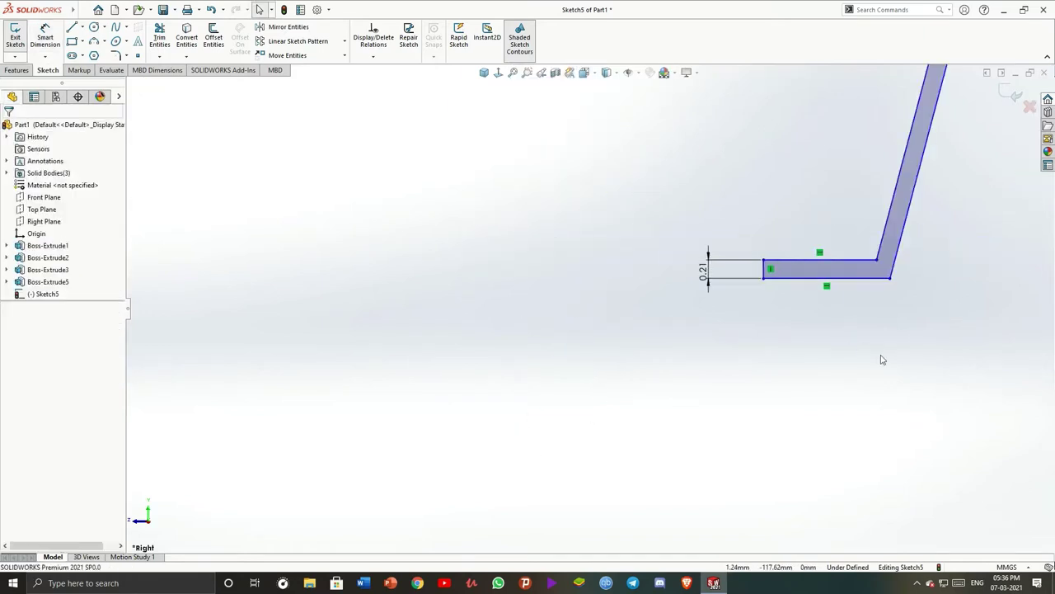
{"action": "scroll", "coordinate": [880, 357], "scroll_direction": "up", "scroll_amount": 3}
{"action": "scroll", "coordinate": [621, 211], "scroll_direction": "up", "scroll_amount": 2}
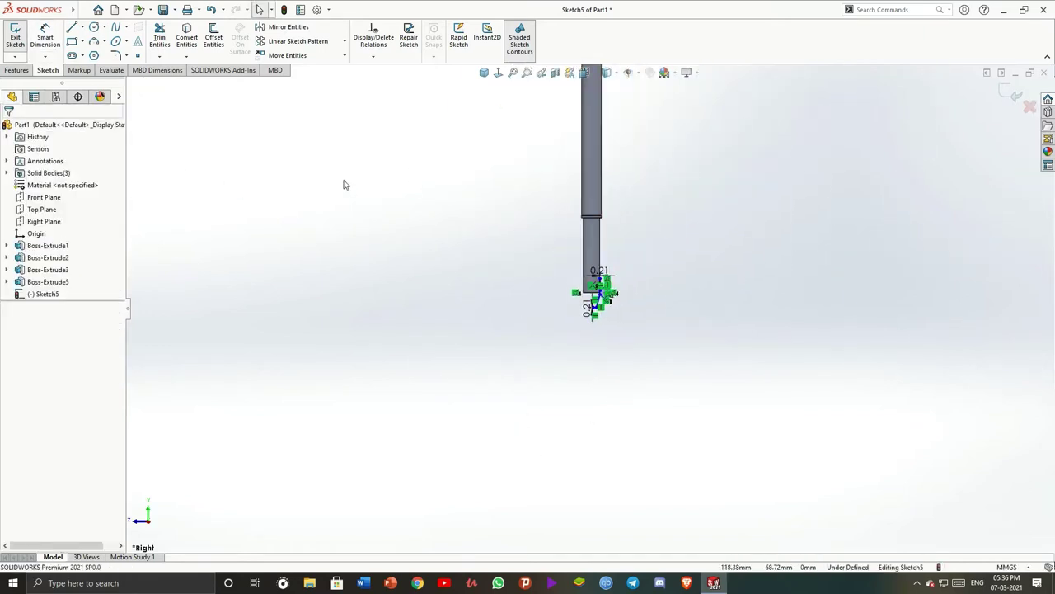
{"action": "scroll", "coordinate": [577, 289], "scroll_direction": "up", "scroll_amount": 3}
{"action": "scroll", "coordinate": [565, 152], "scroll_direction": "down", "scroll_amount": 2}
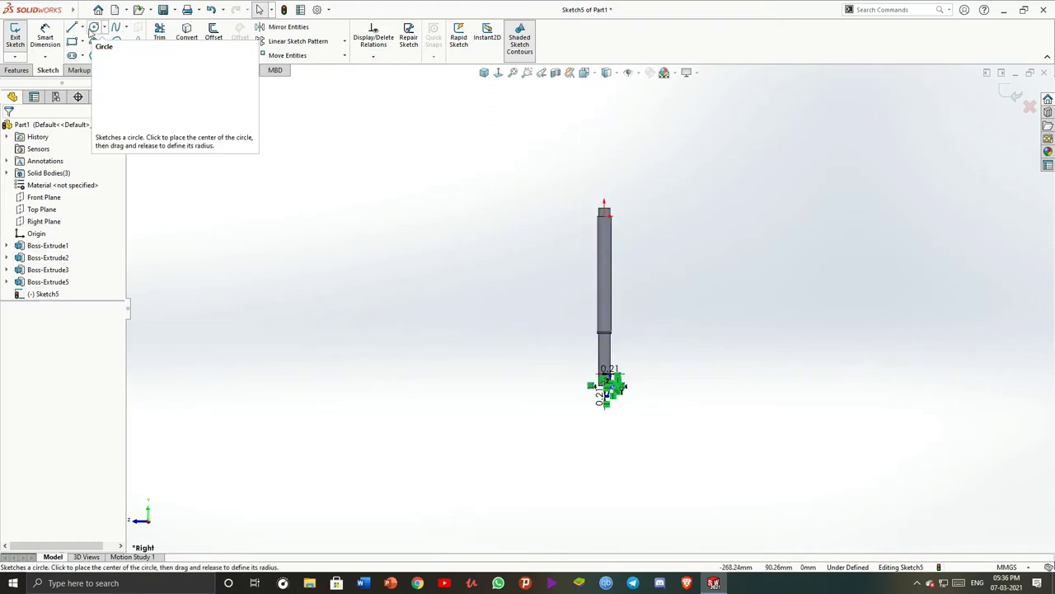
Draw a centerline down the shaft axis from top to bottom
{"action": "scroll", "coordinate": [565, 221], "scroll_direction": "down", "scroll_amount": 2}
{"action": "left_click", "coordinate": [560, 212]}
{"action": "scroll", "coordinate": [577, 404], "scroll_direction": "up", "scroll_amount": 2}
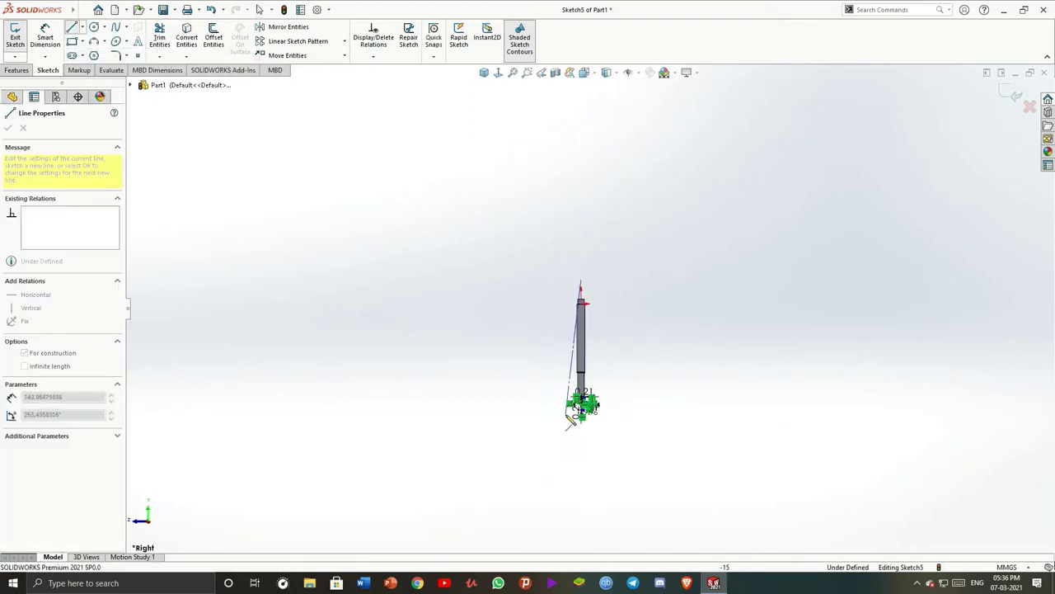
{"action": "scroll", "coordinate": [577, 404], "scroll_direction": "down", "scroll_amount": 2}
{"action": "scroll", "coordinate": [495, 412], "scroll_direction": "down", "scroll_amount": 1}
{"action": "left_click", "coordinate": [490, 460]}
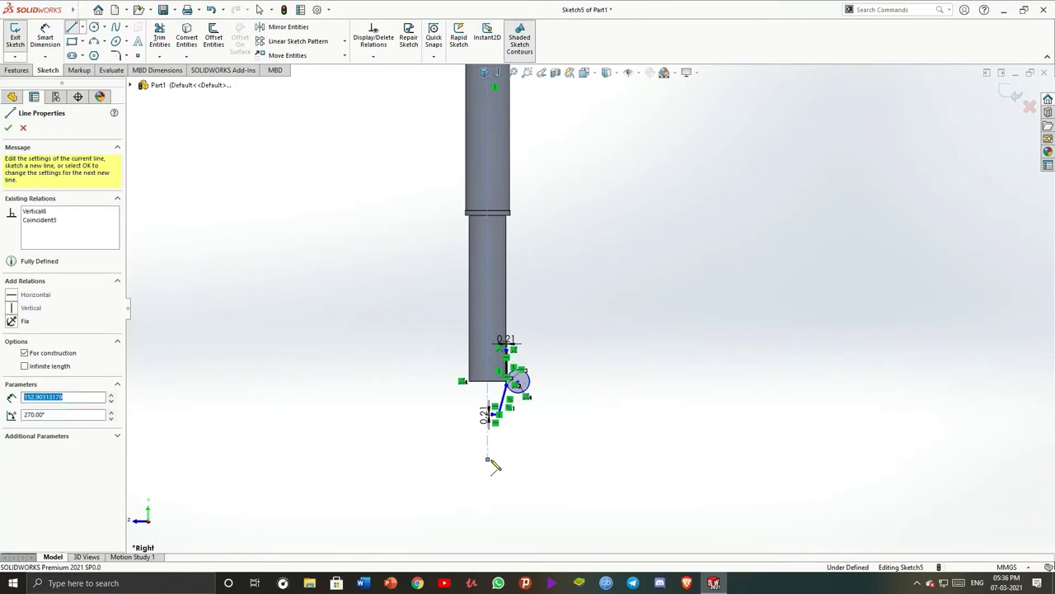
{"action": "key", "text": "Escape"}
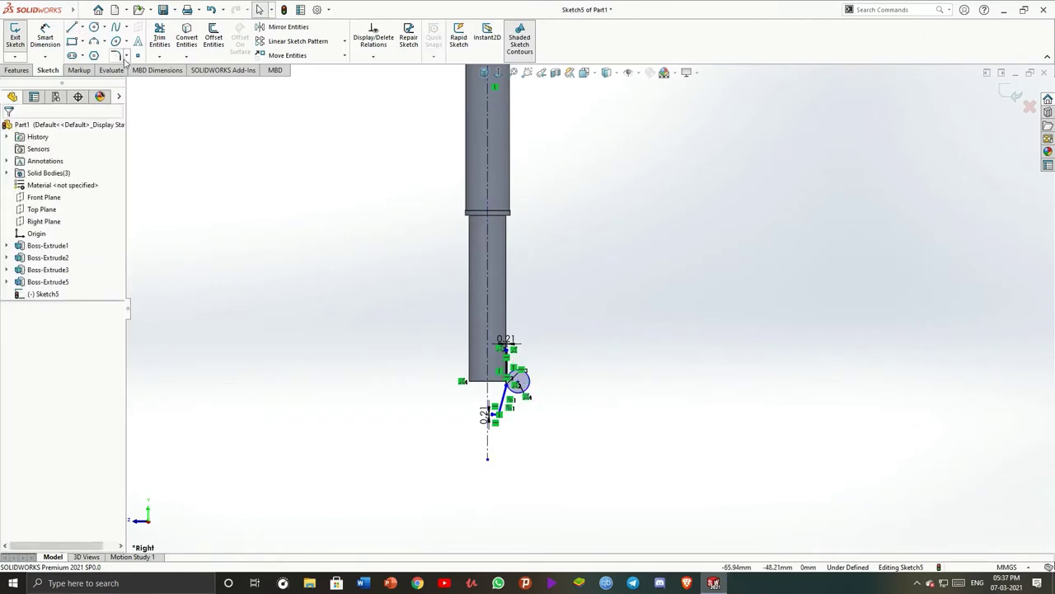
Dimension the foot's inner point 1.10 mm and outer corner 2.10 mm from the centerline
{"action": "left_click", "coordinate": [45, 37]}
{"action": "scroll", "coordinate": [470, 299], "scroll_direction": "down", "scroll_amount": 2}
{"action": "scroll", "coordinate": [577, 280], "scroll_direction": "down", "scroll_amount": 2}
{"action": "scroll", "coordinate": [599, 311], "scroll_direction": "down", "scroll_amount": 2}
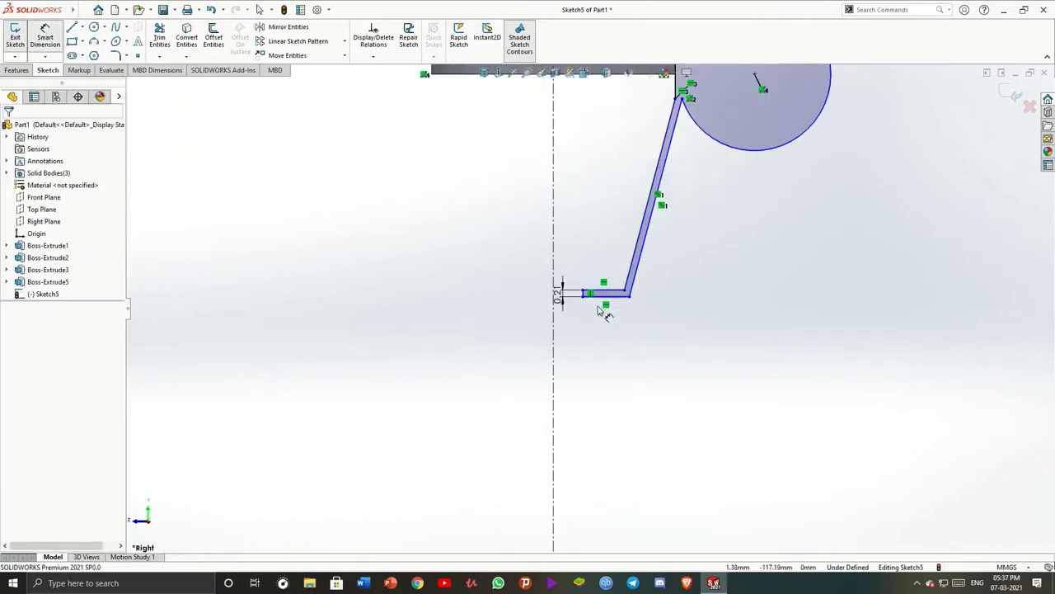
{"action": "scroll", "coordinate": [587, 300], "scroll_direction": "down", "scroll_amount": 2}
{"action": "left_click", "coordinate": [512, 305]}
{"action": "left_click", "coordinate": [577, 290]}
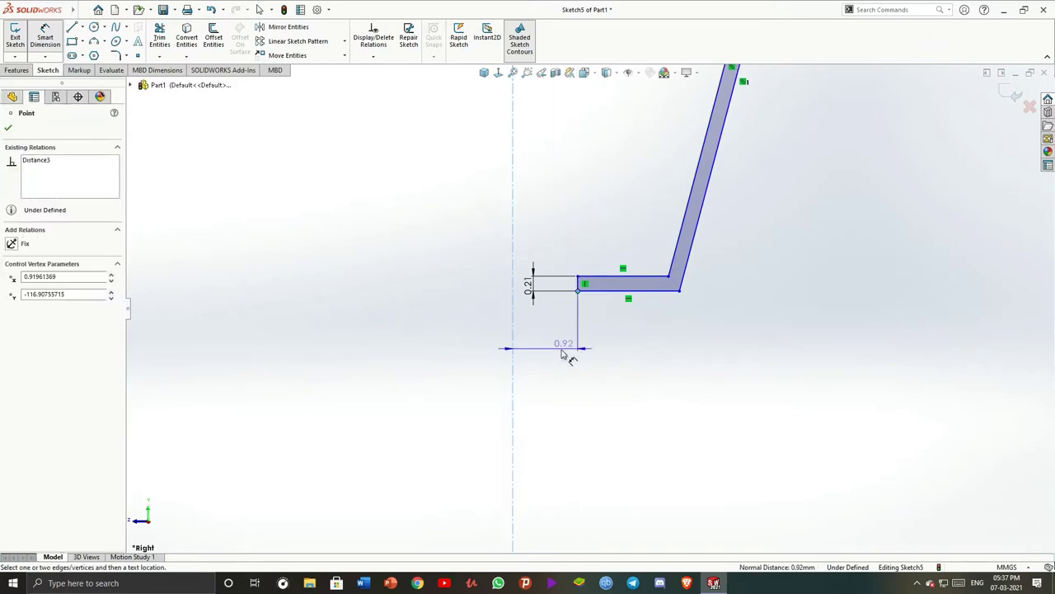
{"action": "left_click", "coordinate": [553, 355]}
{"action": "type", "text": "1.3"}
{"action": "key", "text": "Return"}
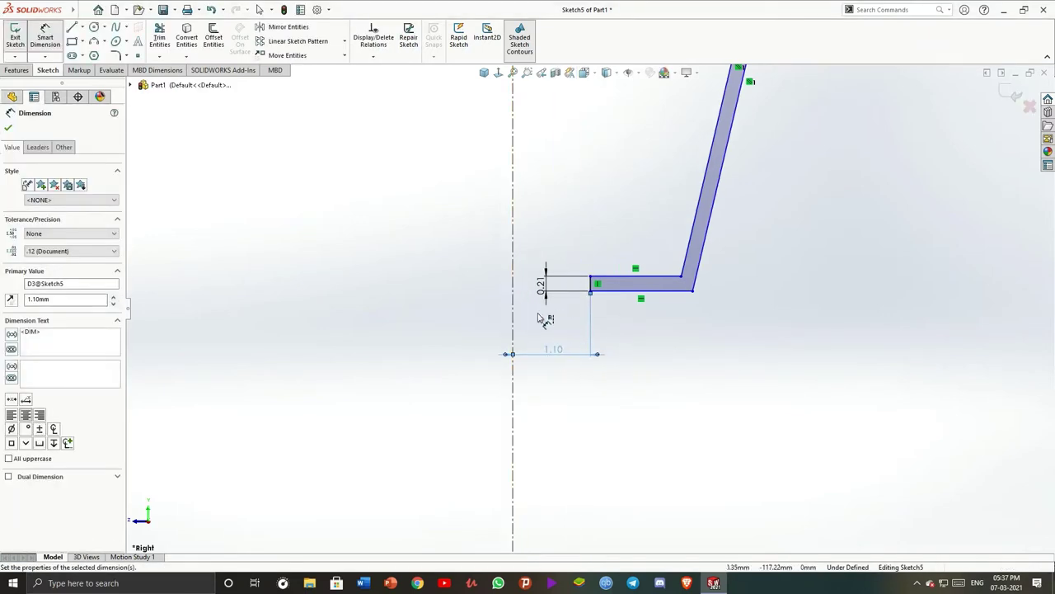
{"action": "left_click", "coordinate": [693, 292]}
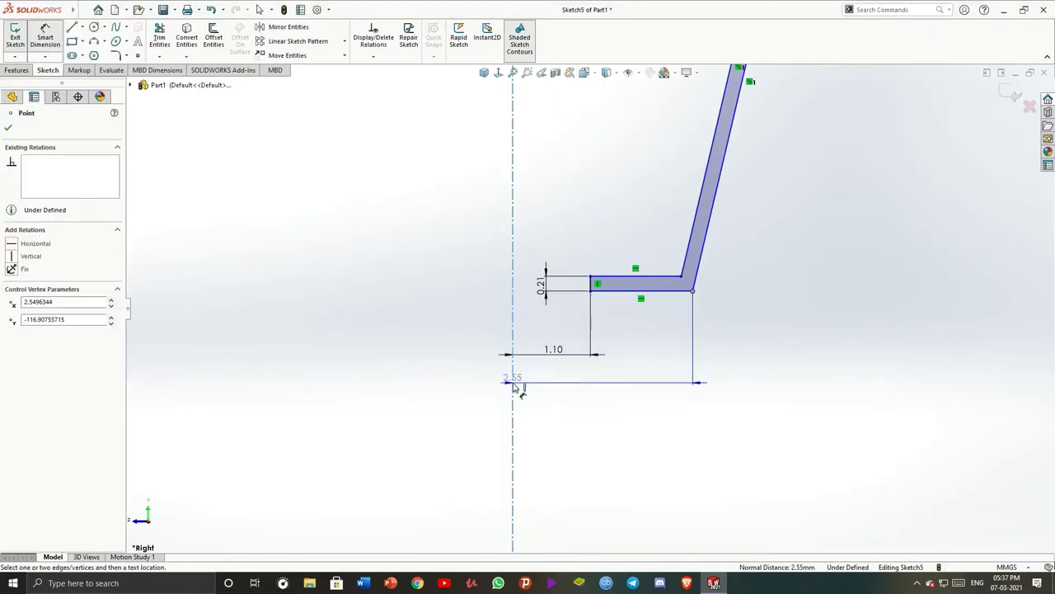
{"action": "left_click", "coordinate": [625, 398]}
{"action": "type", "text": "2.1"}
{"action": "key", "text": "Return"}
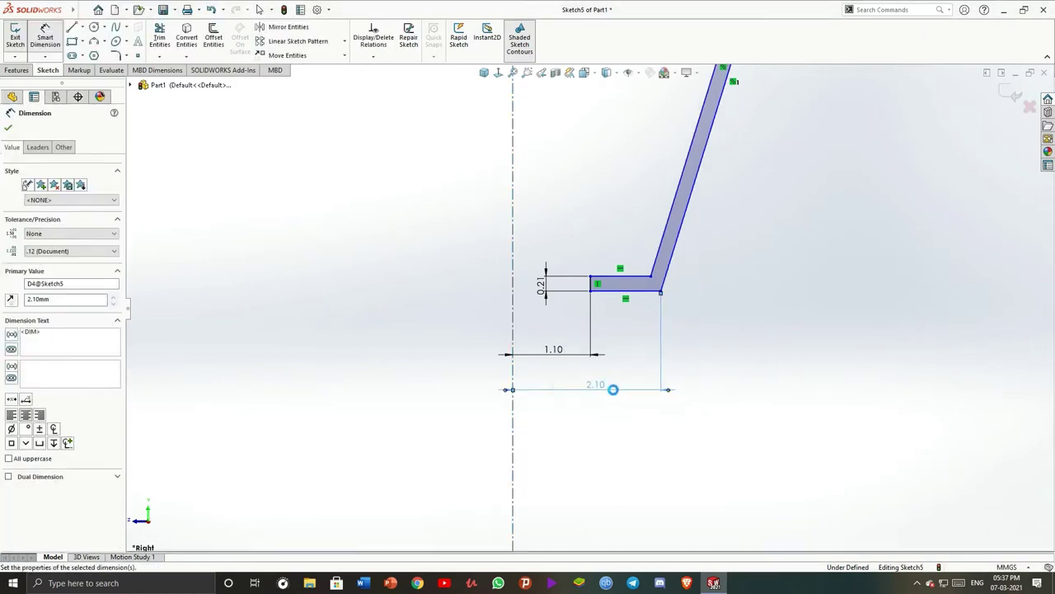
{"action": "scroll", "coordinate": [671, 107], "scroll_direction": "up", "scroll_amount": 5}
{"action": "middle_click_drag", "start_coordinate": [671, 106], "coordinate": [616, 217], "text": "ctrl"}
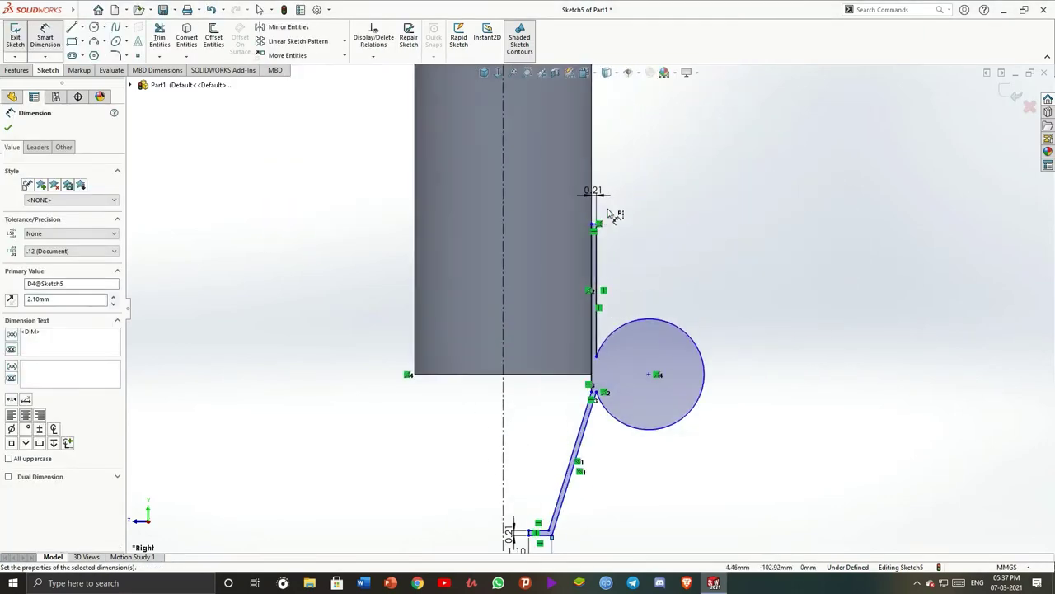
{"action": "scroll", "coordinate": [615, 217], "scroll_direction": "down", "scroll_amount": 2}
{"action": "scroll", "coordinate": [591, 236], "scroll_direction": "down", "scroll_amount": 2}
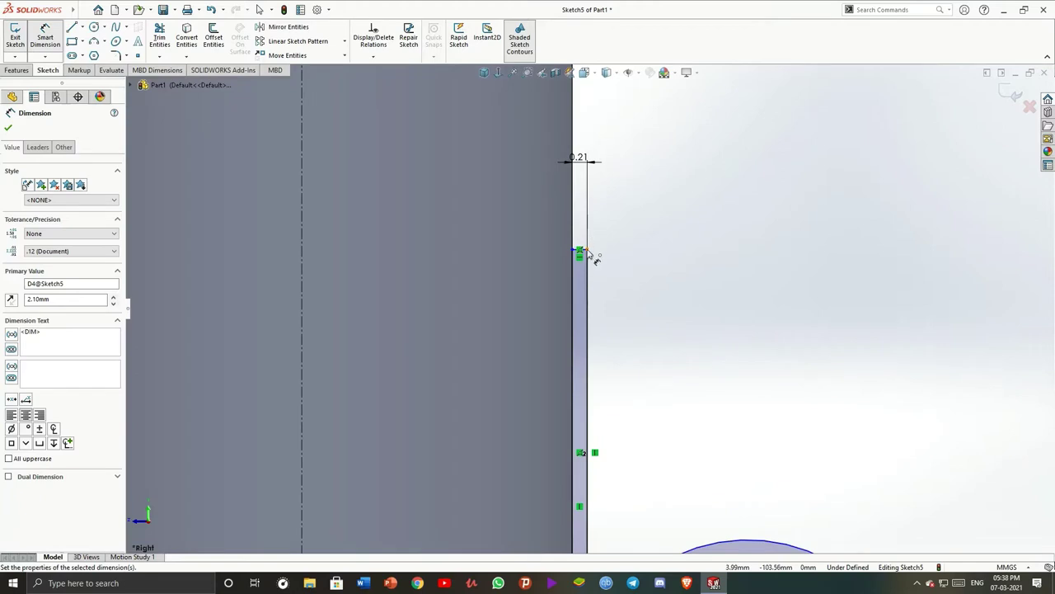
Set the top corner 5.00 mm above the circle centre and the circle radius to 0.15 mm
{"action": "left_click", "coordinate": [587, 252]}
{"action": "scroll", "coordinate": [635, 385], "scroll_direction": "up", "scroll_amount": 3}
{"action": "left_click", "coordinate": [635, 417]}
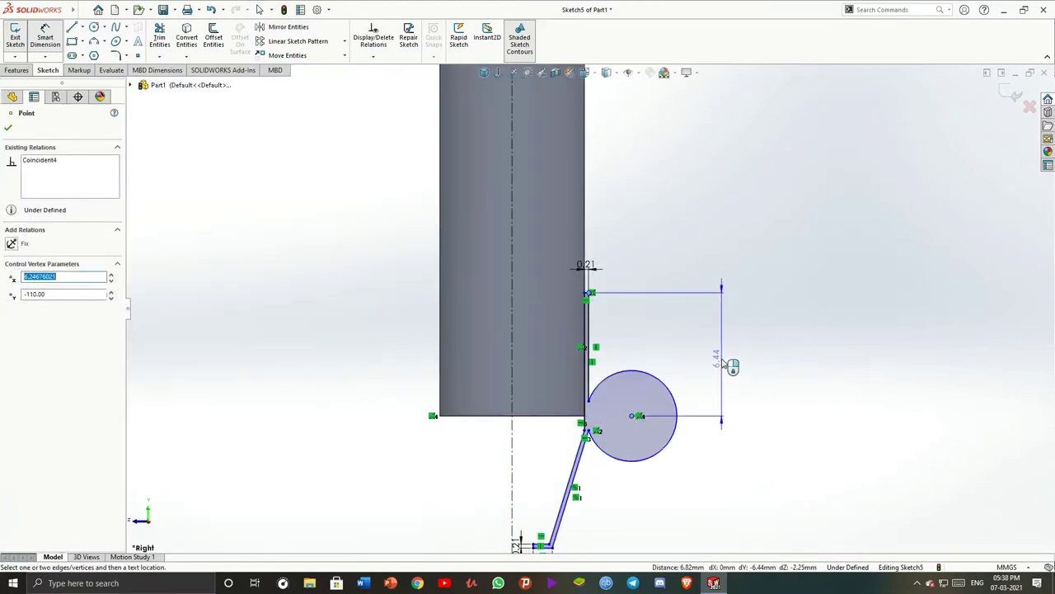
{"action": "double_click", "coordinate": [718, 360]}
{"action": "type", "text": "5.00mm"}
{"action": "key", "text": "Return"}
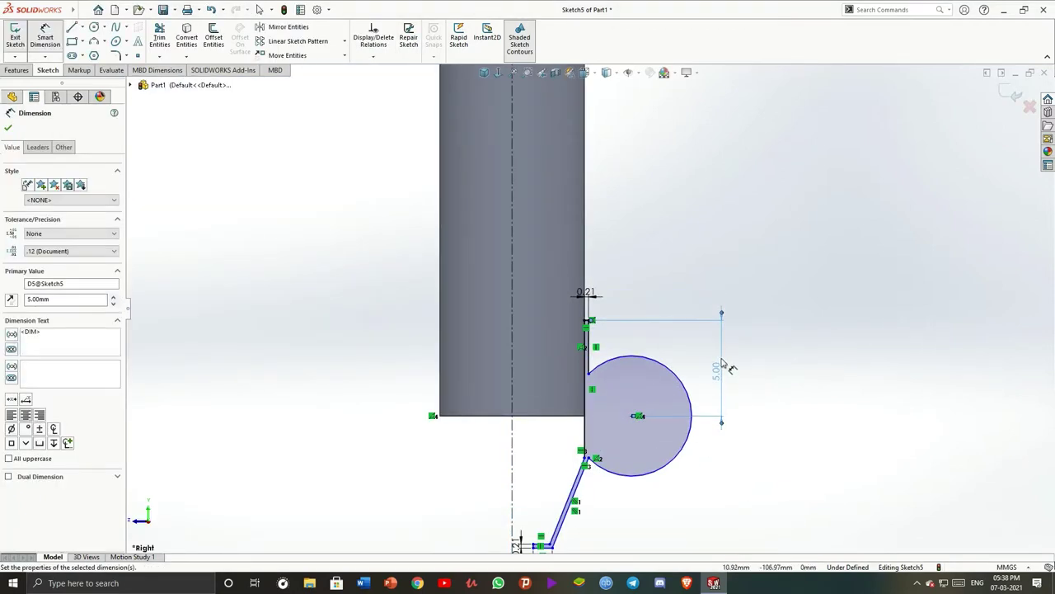
{"action": "key", "text": "a"}
{"action": "left_click", "coordinate": [637, 415]}
{"action": "left_click", "coordinate": [775, 409]}
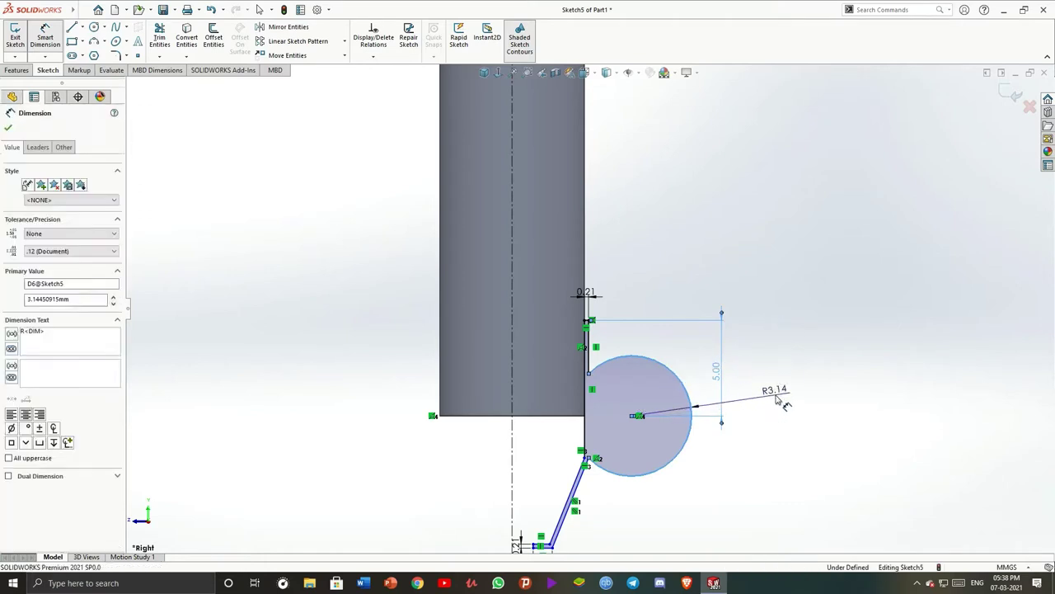
{"action": "type", "text": "0.15"}
{"action": "key", "text": "Return"}
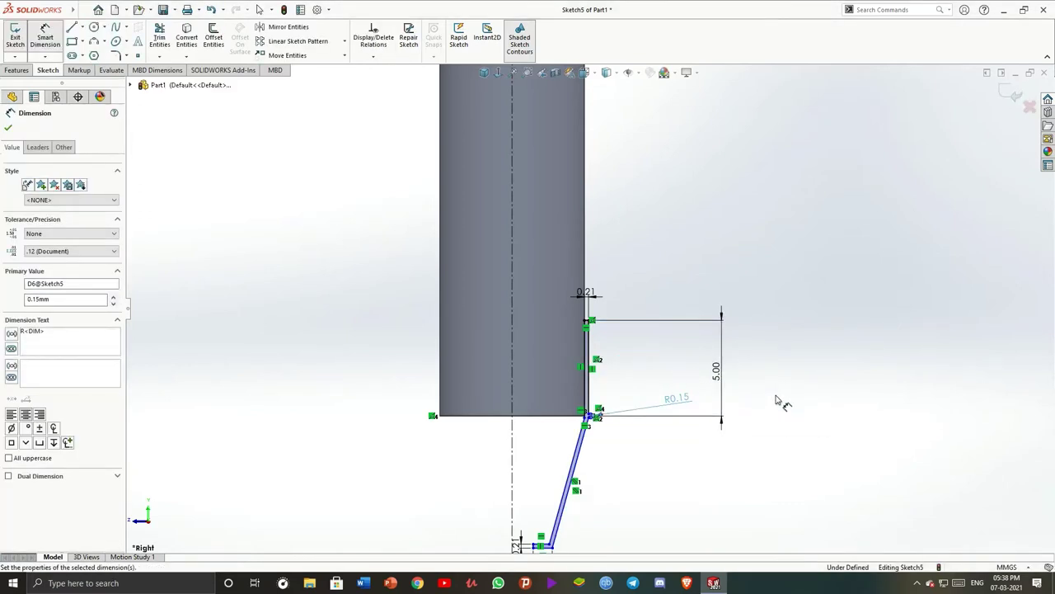
Dimension the profile's overall height as 14.50 mm
{"action": "scroll", "coordinate": [584, 323], "scroll_direction": "down", "scroll_amount": 3}
{"action": "scroll", "coordinate": [582, 307], "scroll_direction": "down", "scroll_amount": 3}
{"action": "scroll", "coordinate": [584, 272], "scroll_direction": "down", "scroll_amount": 2}
{"action": "left_click", "coordinate": [588, 298]}
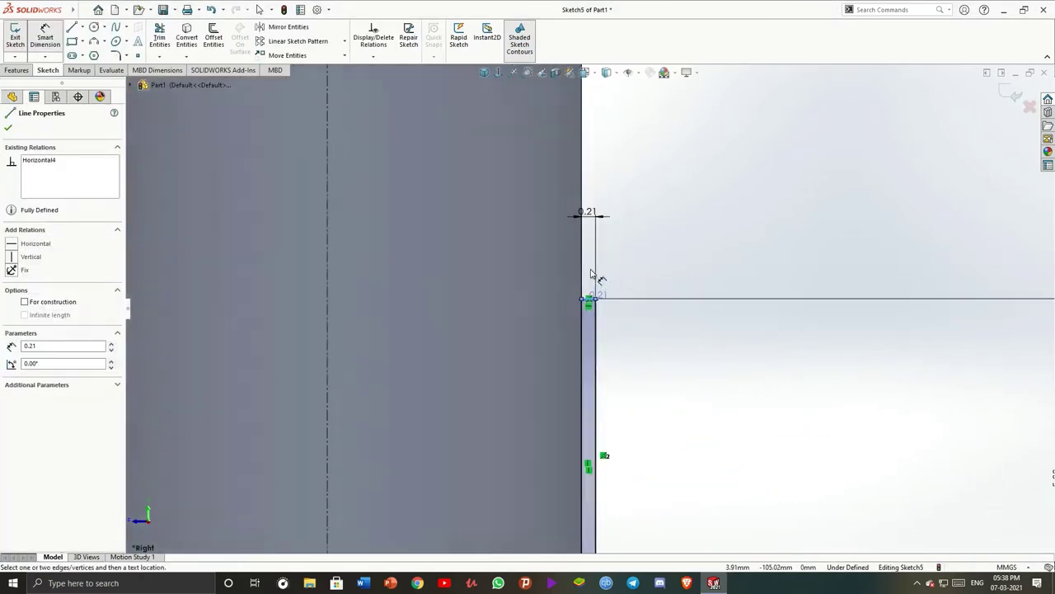
{"action": "scroll", "coordinate": [590, 274], "scroll_direction": "up", "scroll_amount": 5}
{"action": "scroll", "coordinate": [658, 350], "scroll_direction": "down", "scroll_amount": 3}
{"action": "scroll", "coordinate": [819, 231], "scroll_direction": "up", "scroll_amount": 3}
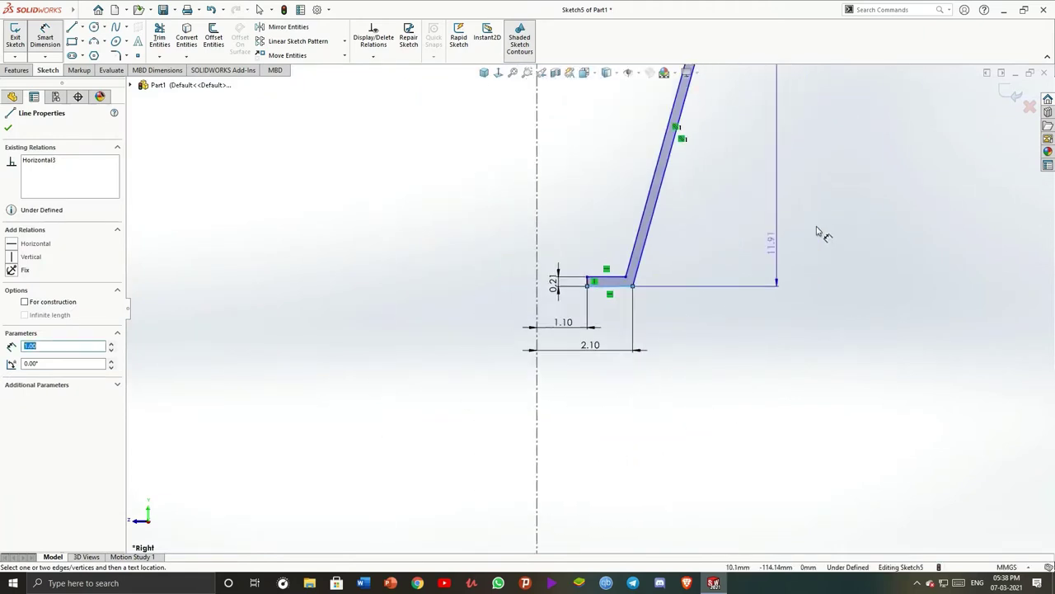
{"action": "scroll", "coordinate": [707, 238], "scroll_direction": "up", "scroll_amount": 3}
{"action": "left_click", "coordinate": [691, 252]}
{"action": "type", "text": "14"}
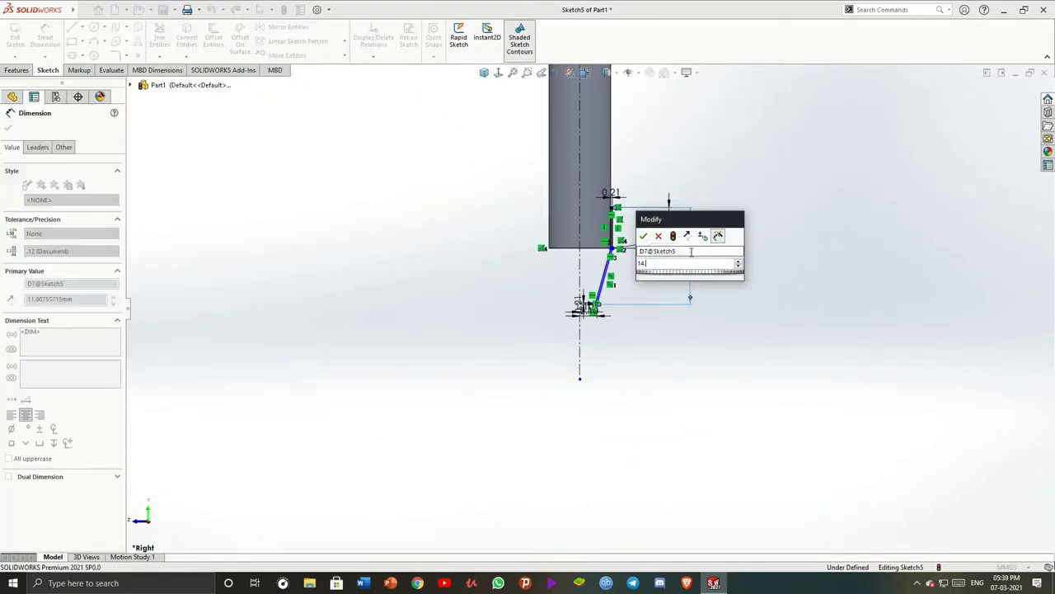
{"action": "type", "text": ".5"}
{"action": "key", "text": "Return"}
{"action": "scroll", "coordinate": [697, 260], "scroll_direction": "down", "scroll_amount": 3}
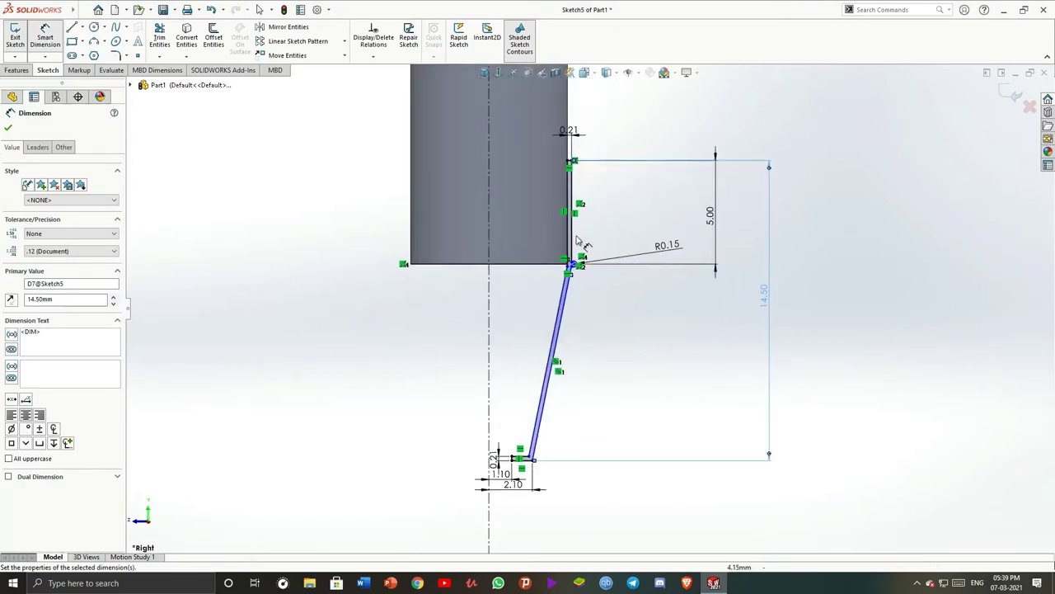
{"action": "scroll", "coordinate": [601, 242], "scroll_direction": "down", "scroll_amount": 4}
{"action": "scroll", "coordinate": [631, 322], "scroll_direction": "down", "scroll_amount": 2}
{"action": "left_click", "coordinate": [610, 338]}
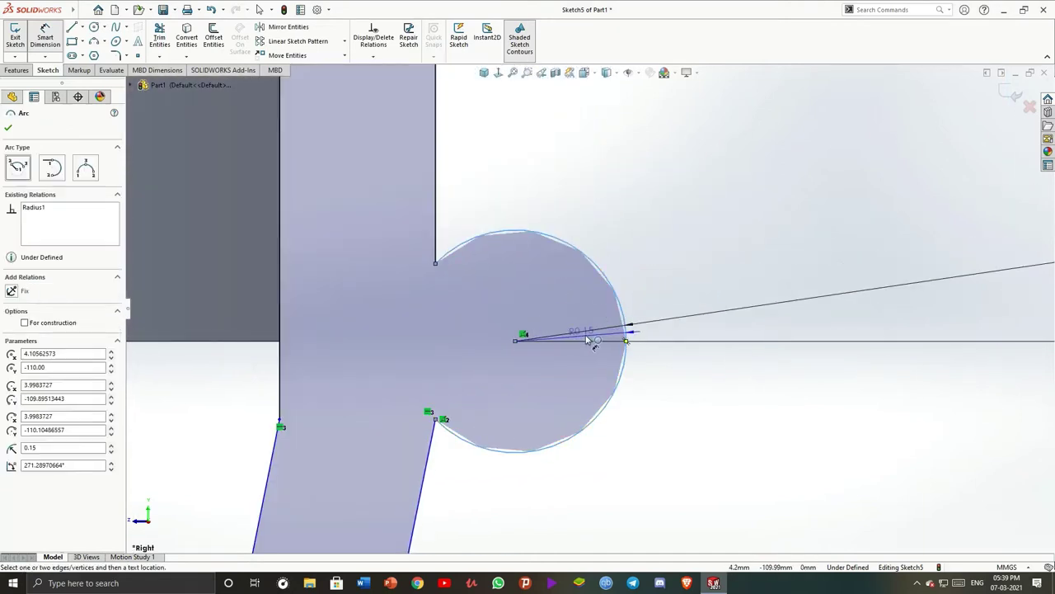
Discard the redundant radius dimension and delete the old corner arc
{"action": "scroll", "coordinate": [610, 355], "scroll_direction": "up", "scroll_amount": 3}
{"action": "scroll", "coordinate": [607, 371], "scroll_direction": "up", "scroll_amount": 2}
{"action": "left_click", "coordinate": [608, 371]}
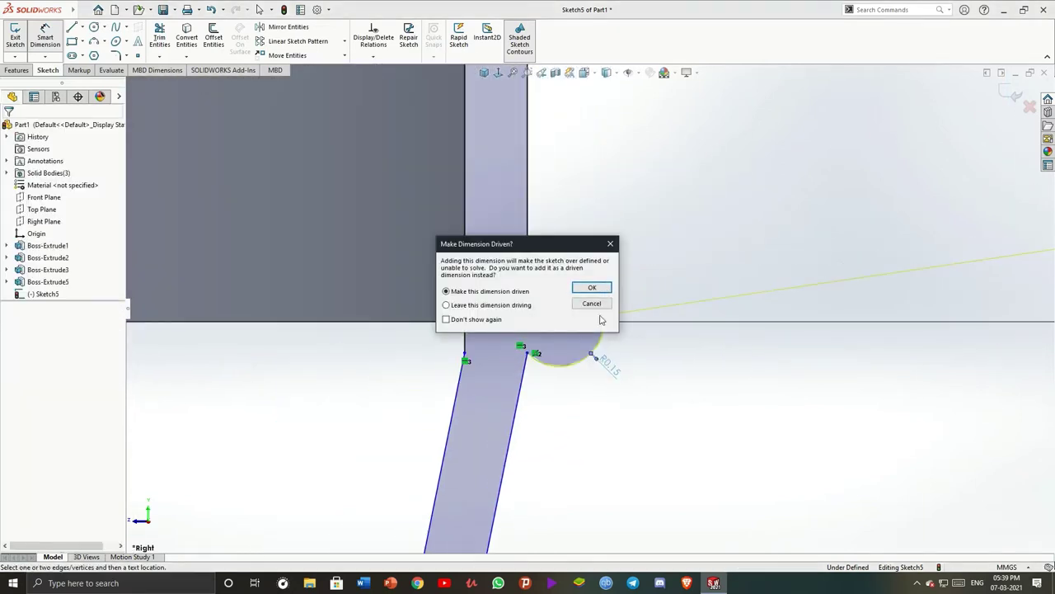
{"action": "left_click", "coordinate": [592, 304]}
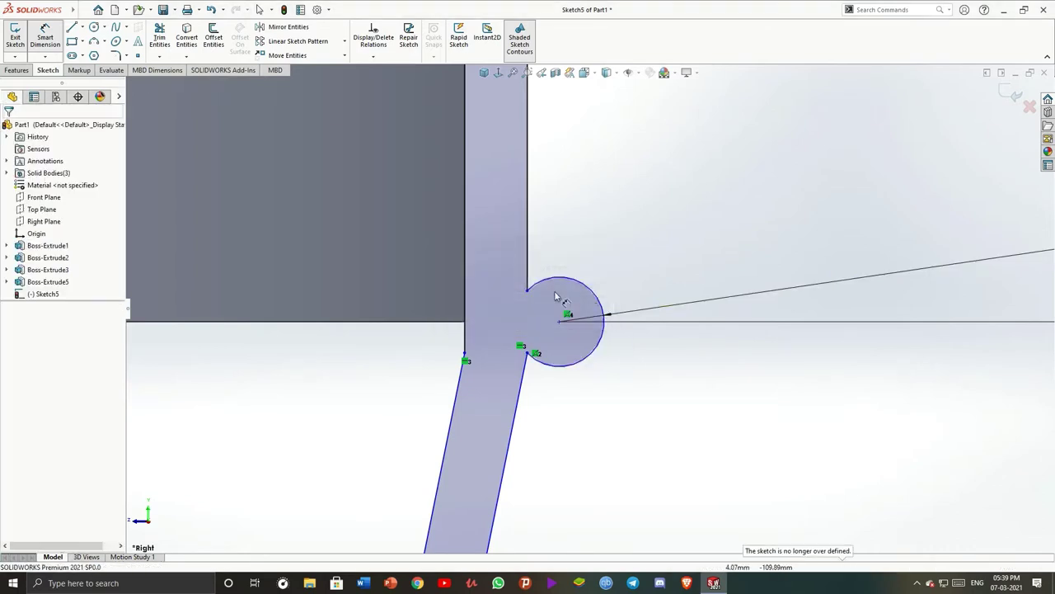
{"action": "left_click", "coordinate": [591, 357]}
{"action": "key", "text": "Delete"}
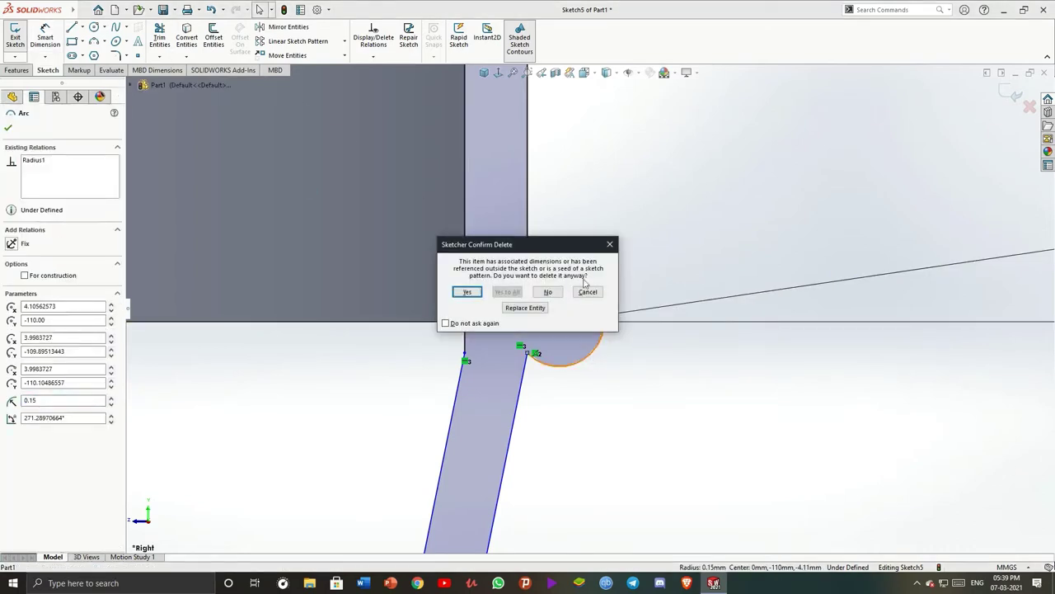
{"action": "left_click", "coordinate": [471, 295]}
Draw a half-round 3 Point Arc from the vertical wall's end to the slanted strip's top
{"action": "left_click", "coordinate": [94, 41]}
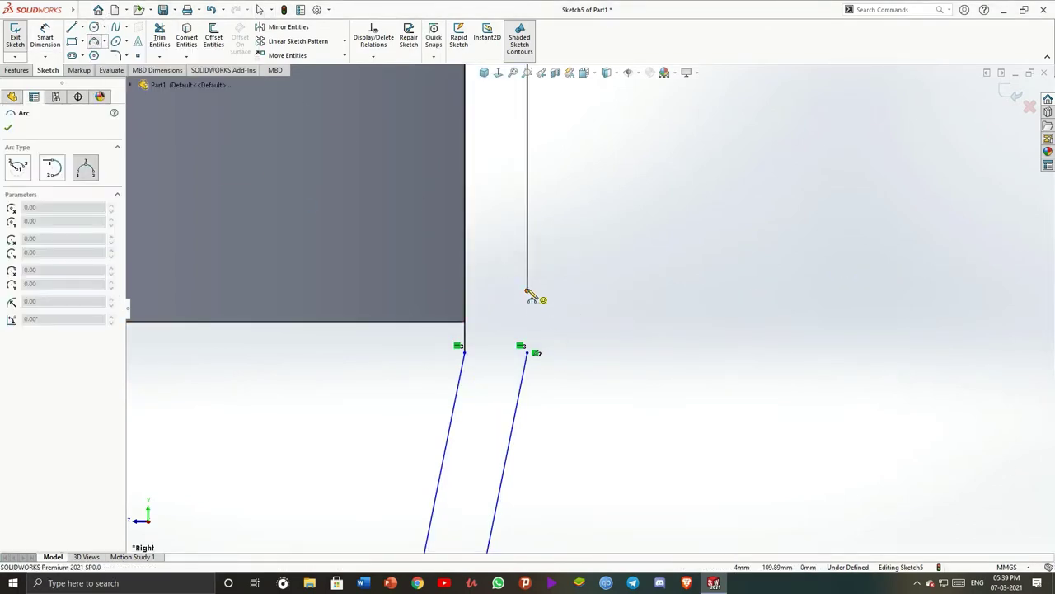
{"action": "left_click", "coordinate": [528, 290]}
{"action": "left_click", "coordinate": [527, 353]}
{"action": "left_click", "coordinate": [564, 324]}
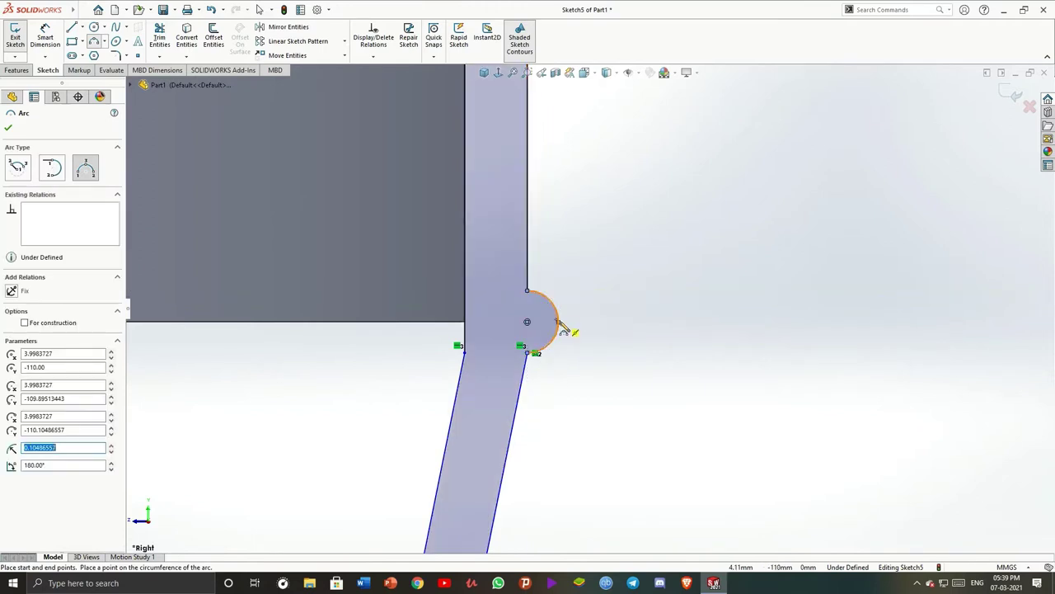
{"action": "key", "text": "Escape"}
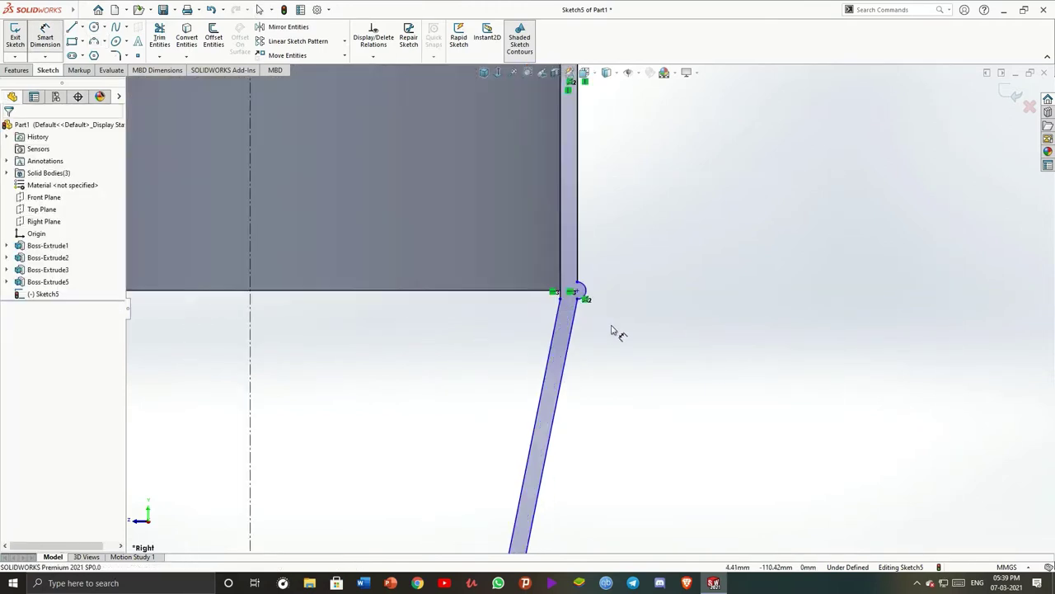
Dimension the new corner arc with a 0.15 radius
{"action": "left_click", "coordinate": [791, 183]}
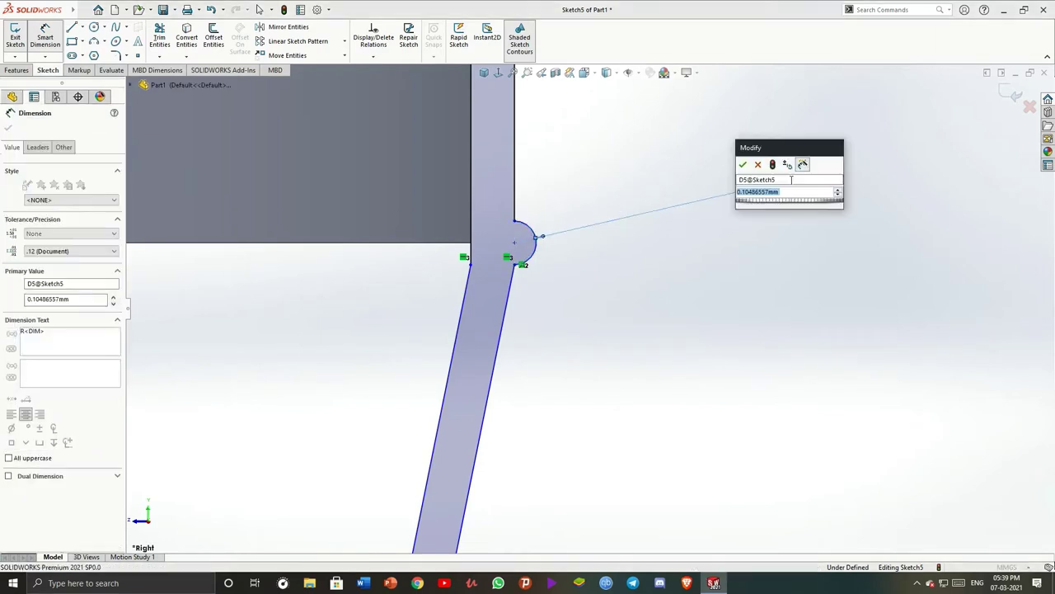
{"action": "type", "text": "0.15"}
{"action": "key", "text": "Return"}
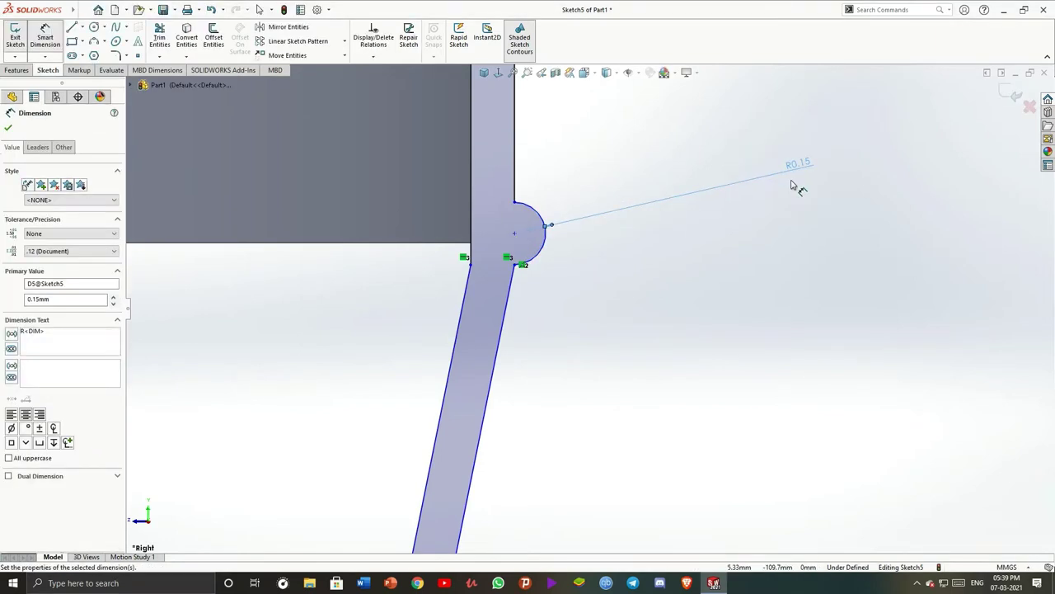
{"action": "scroll", "coordinate": [624, 365], "scroll_direction": "up", "scroll_amount": 8}
{"action": "scroll", "coordinate": [660, 371], "scroll_direction": "up", "scroll_amount": 2}
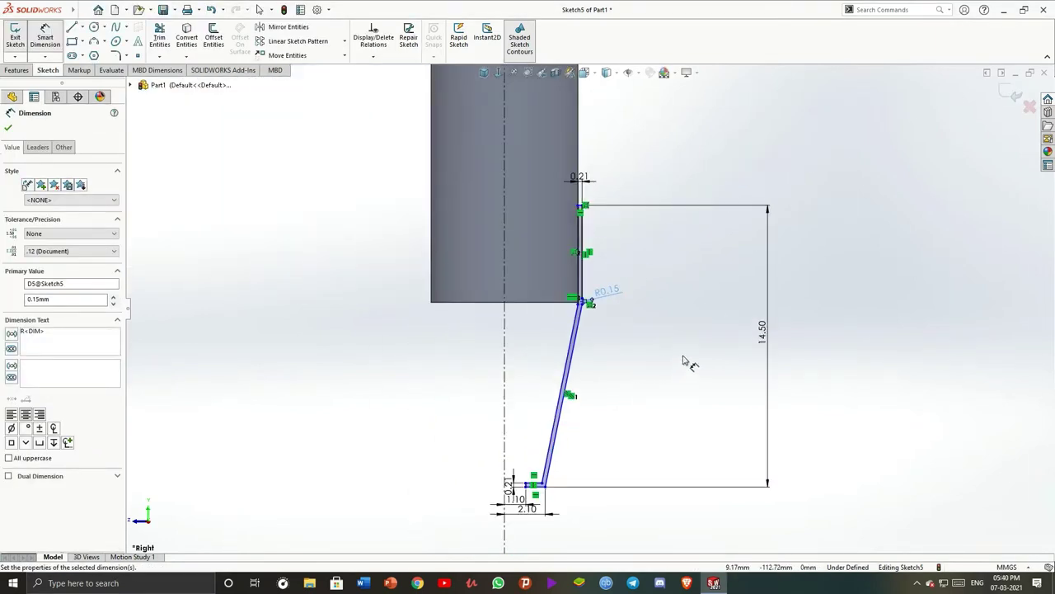
{"action": "scroll", "coordinate": [577, 305], "scroll_direction": "down", "scroll_amount": 4}
{"action": "scroll", "coordinate": [470, 128], "scroll_direction": "down", "scroll_amount": 2}
{"action": "scroll", "coordinate": [566, 153], "scroll_direction": "up", "scroll_amount": 3}
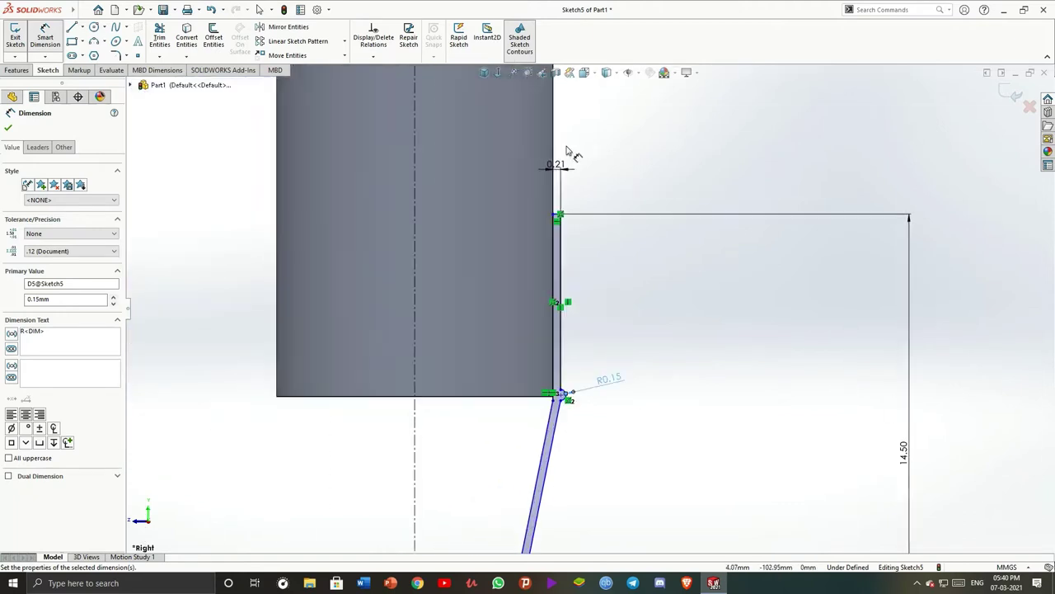
Fix the vertical wall's height from its top endpoint to the arc at 5.00, then test the slanted line's freedom
{"action": "left_click", "coordinate": [577, 289]}
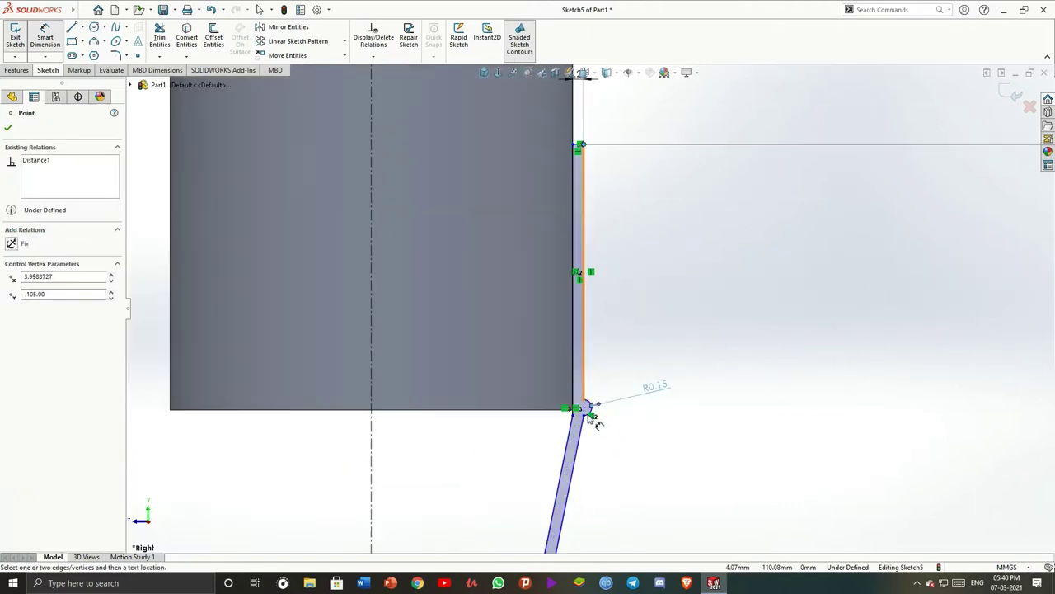
{"action": "scroll", "coordinate": [587, 405], "scroll_direction": "down", "scroll_amount": 4}
{"action": "scroll", "coordinate": [599, 297], "scroll_direction": "up", "scroll_amount": 4}
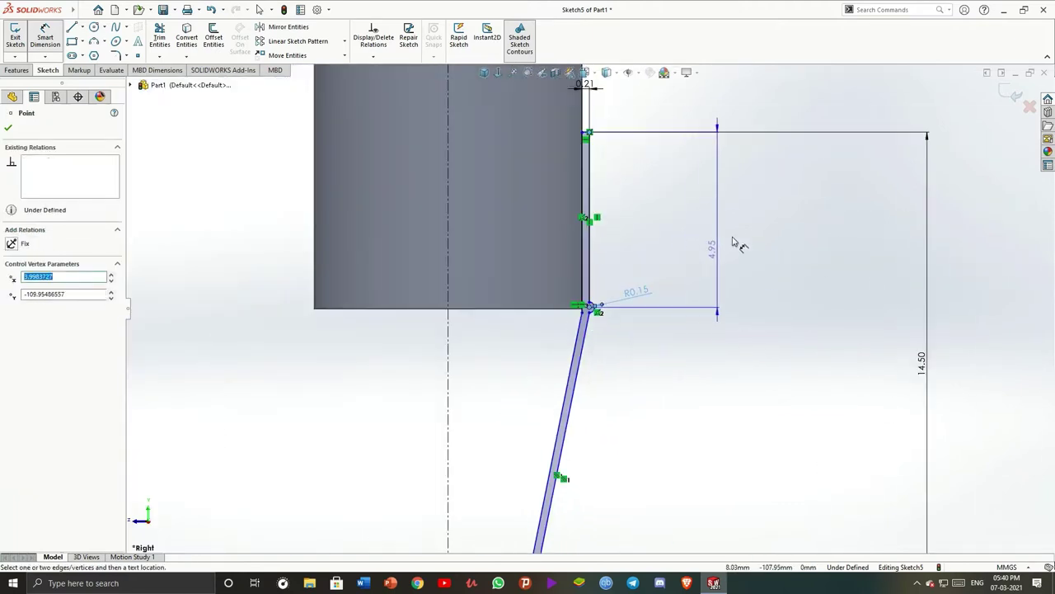
{"action": "double_click", "coordinate": [735, 242]}
{"action": "key", "text": "Return"}
{"action": "scroll", "coordinate": [615, 289], "scroll_direction": "down", "scroll_amount": 3}
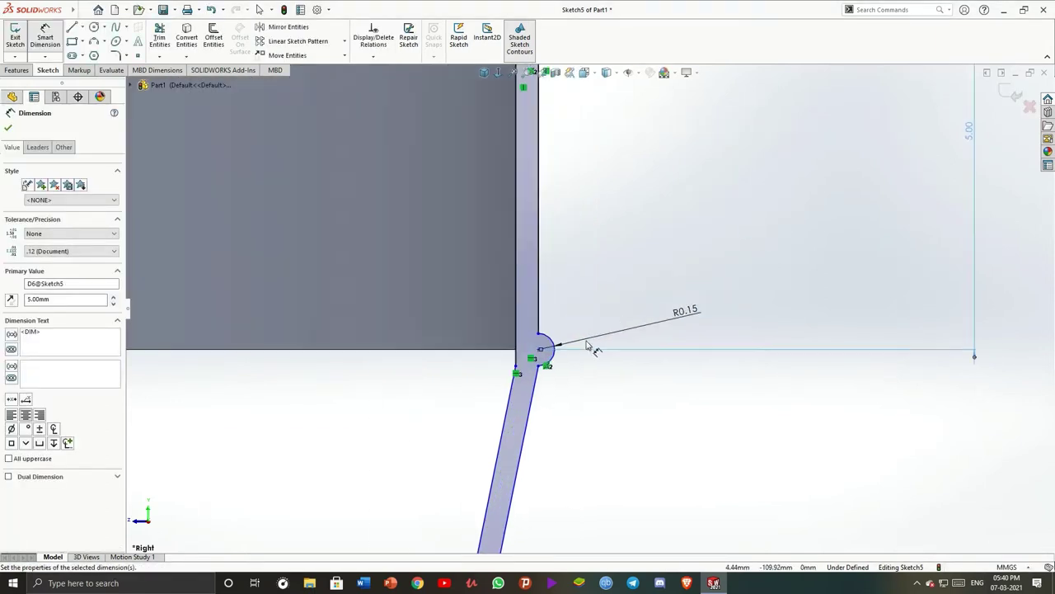
{"action": "scroll", "coordinate": [602, 297], "scroll_direction": "up", "scroll_amount": 2}
{"action": "scroll", "coordinate": [631, 246], "scroll_direction": "up", "scroll_amount": 2}
{"action": "scroll", "coordinate": [602, 264], "scroll_direction": "up", "scroll_amount": 1}
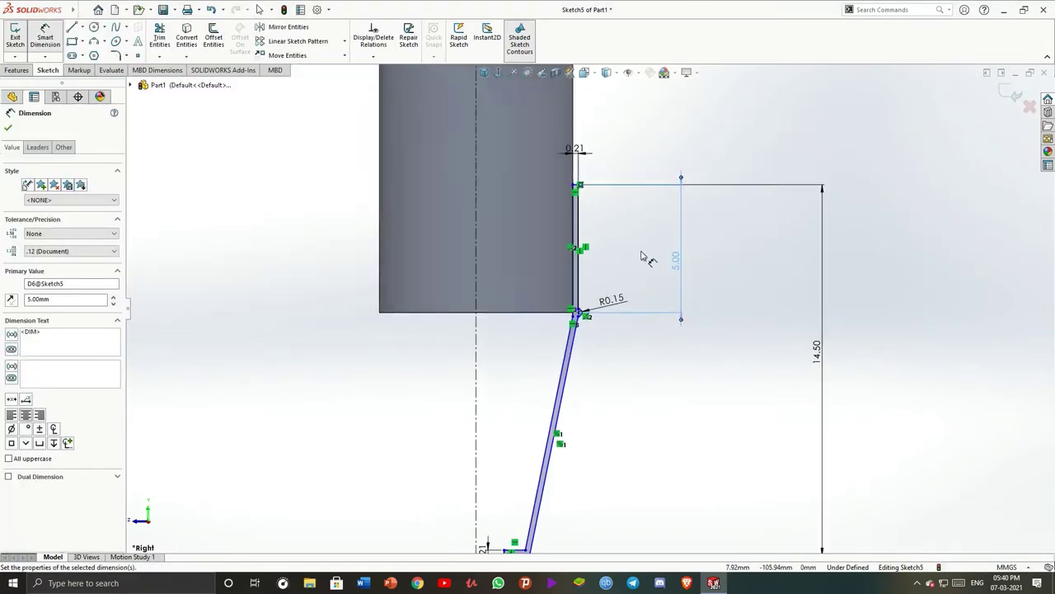
{"action": "scroll", "coordinate": [594, 272], "scroll_direction": "up", "scroll_amount": 2}
{"action": "key", "text": "Escape"}
{"action": "scroll", "coordinate": [557, 297], "scroll_direction": "down", "scroll_amount": 3}
{"action": "scroll", "coordinate": [556, 297], "scroll_direction": "up", "scroll_amount": 3}
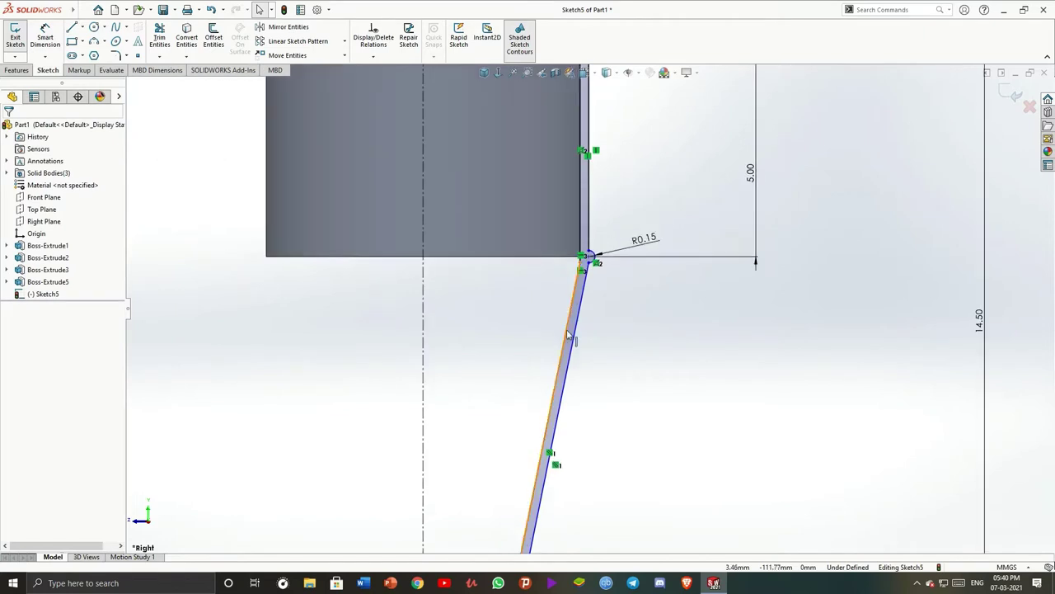
{"action": "left_click_drag", "start_coordinate": [551, 453], "coordinate": [592, 216]}
Make the corner sketch point coincident with the body's bottom edge
{"action": "scroll", "coordinate": [593, 247], "scroll_direction": "up", "scroll_amount": 2}
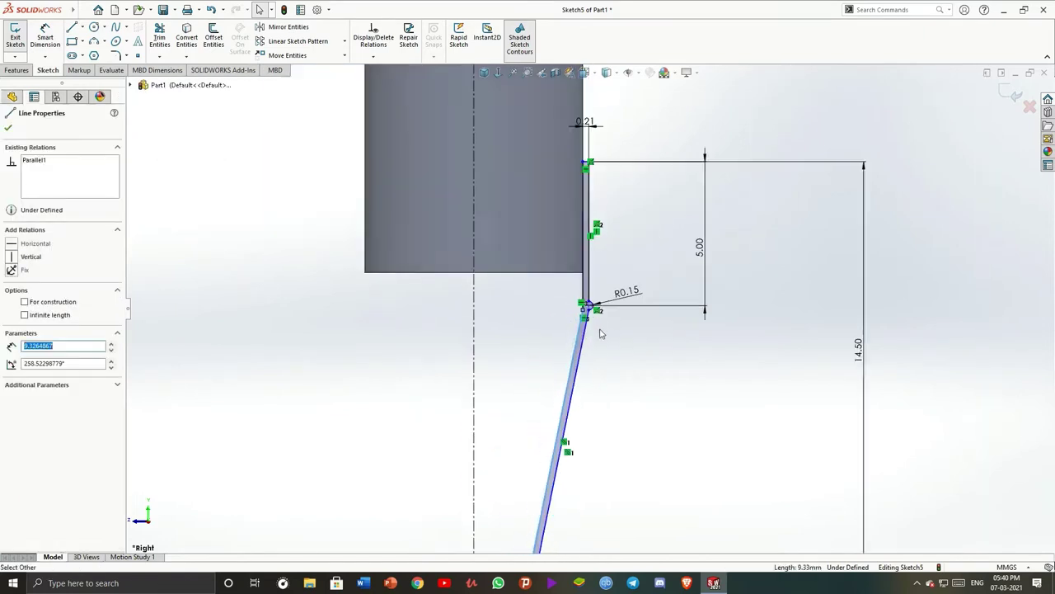
{"action": "scroll", "coordinate": [600, 330], "scroll_direction": "up", "scroll_amount": 2}
{"action": "scroll", "coordinate": [608, 412], "scroll_direction": "up", "scroll_amount": 1}
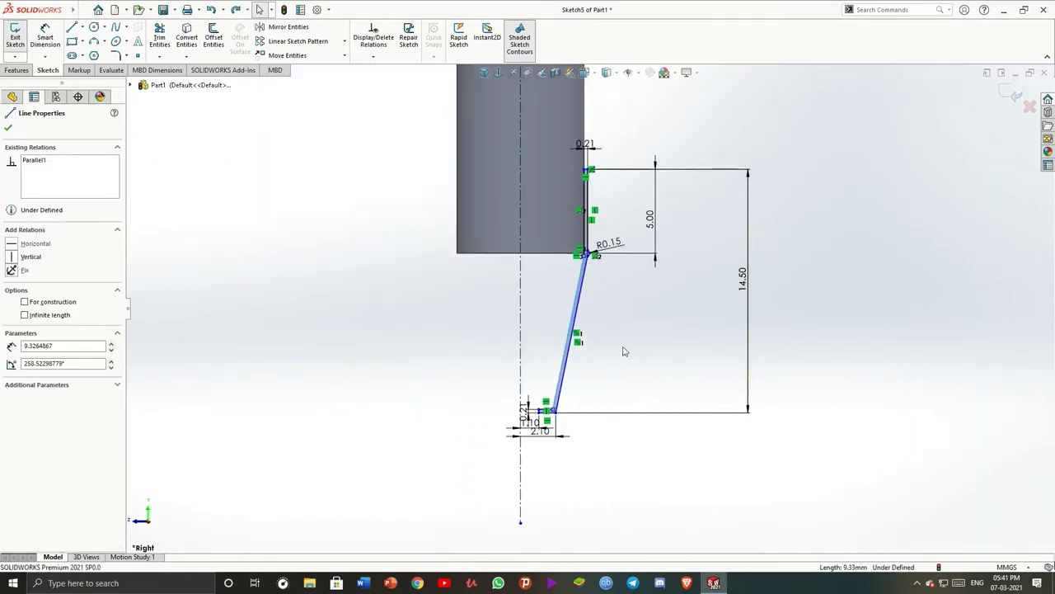
{"action": "scroll", "coordinate": [627, 338], "scroll_direction": "down", "scroll_amount": 3}
{"action": "scroll", "coordinate": [511, 190], "scroll_direction": "down", "scroll_amount": 3}
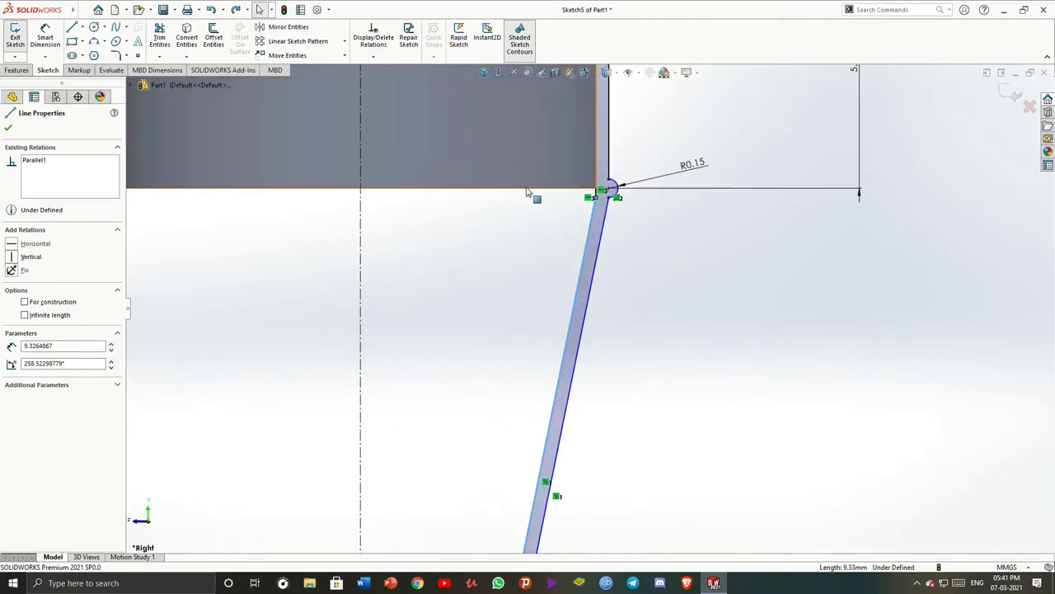
{"action": "left_click", "coordinate": [9, 129]}
{"action": "scroll", "coordinate": [635, 281], "scroll_direction": "up", "scroll_amount": 3}
{"action": "scroll", "coordinate": [634, 280], "scroll_direction": "down", "scroll_amount": 3}
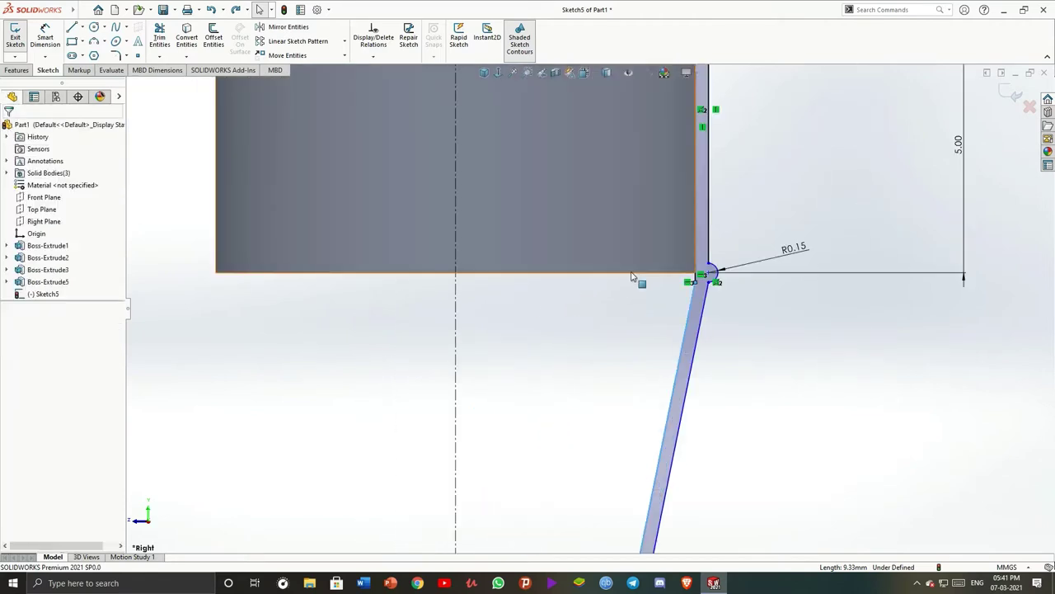
{"action": "left_click", "coordinate": [582, 274], "text": "ctrl"}
{"action": "scroll", "coordinate": [652, 293], "scroll_direction": "down", "scroll_amount": 3}
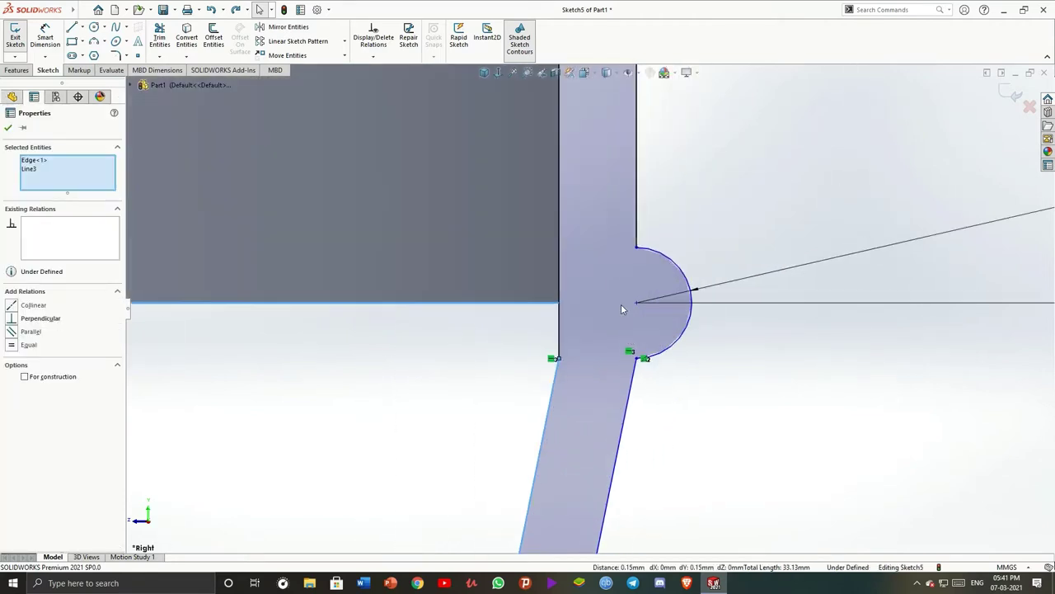
{"action": "scroll", "coordinate": [626, 303], "scroll_direction": "down", "scroll_amount": 2}
{"action": "left_click", "coordinate": [642, 304], "text": "ctrl"}
{"action": "left_click", "coordinate": [328, 387]}
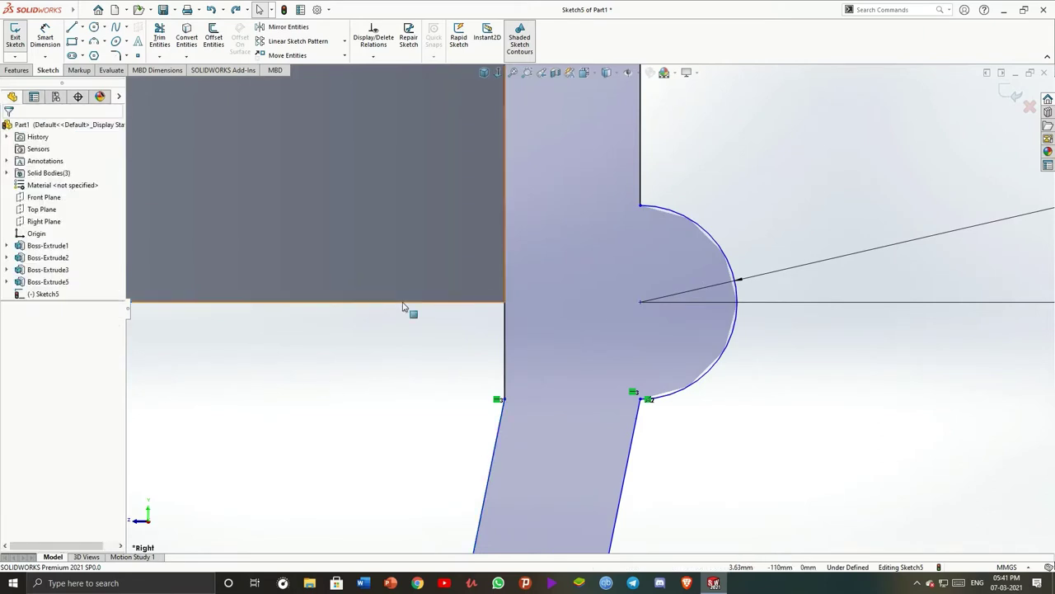
{"action": "left_click", "coordinate": [641, 303], "text": "ctrl"}
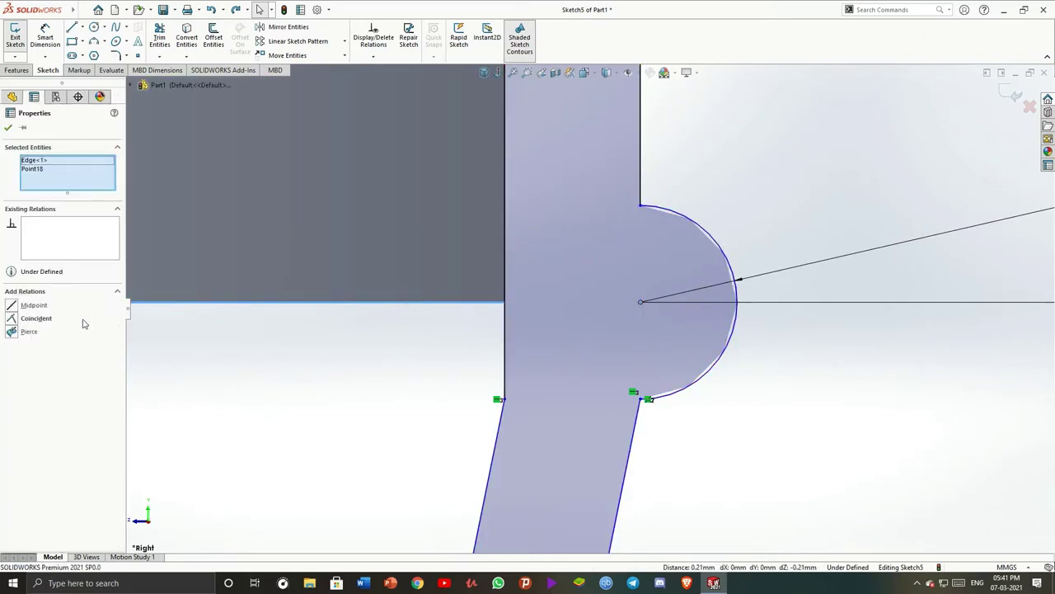
{"action": "left_click", "coordinate": [11, 321]}
{"action": "scroll", "coordinate": [576, 302], "scroll_direction": "up", "scroll_amount": 5}
{"action": "left_click", "coordinate": [692, 251]}
{"action": "scroll", "coordinate": [544, 344], "scroll_direction": "down", "scroll_amount": 5}
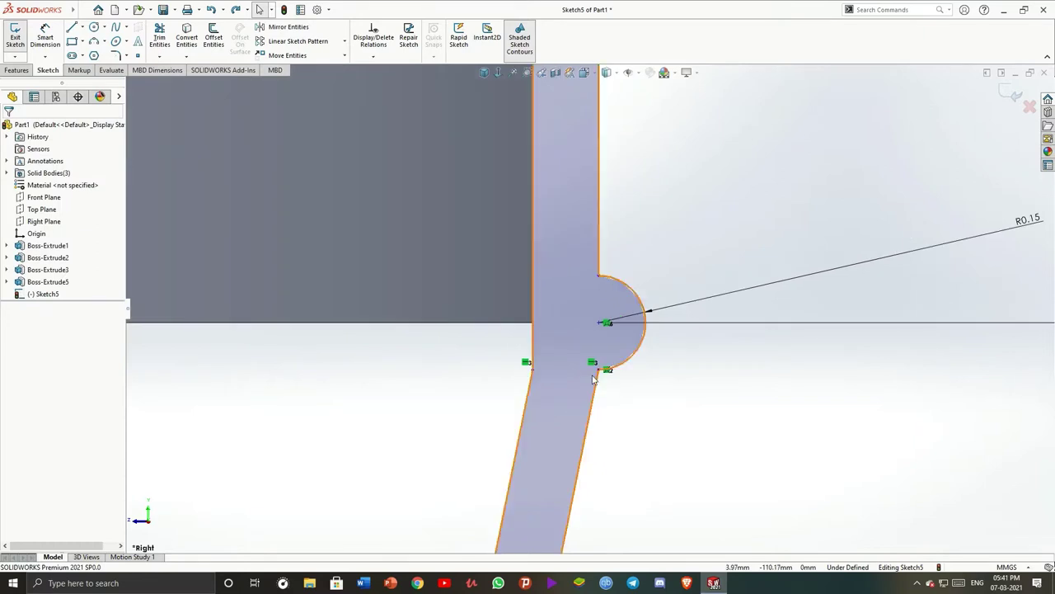
Delete the stray short line and its dimension sitting atop the strip
{"action": "left_click", "coordinate": [530, 341]}
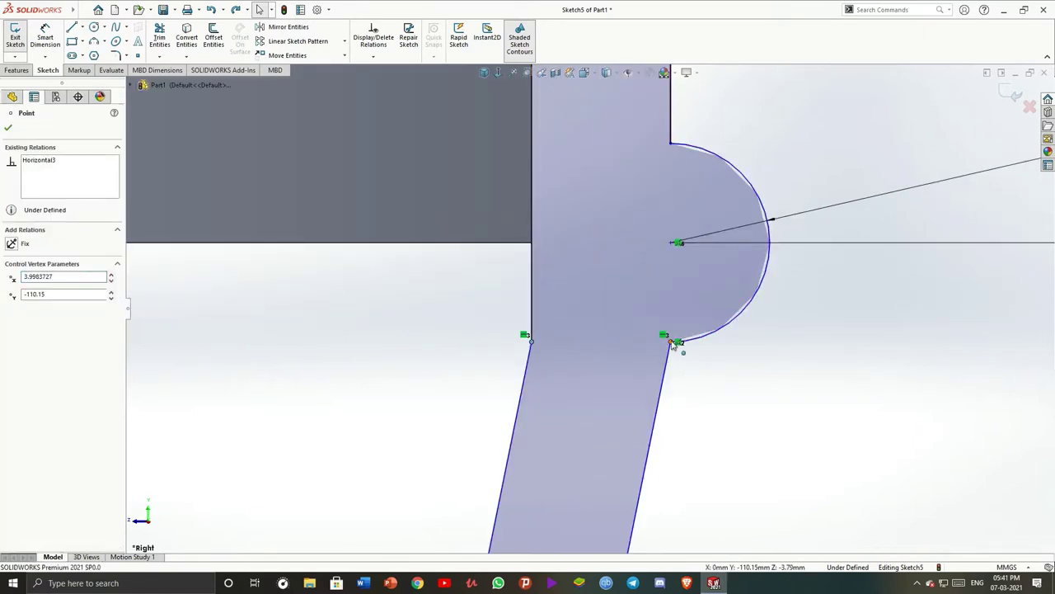
{"action": "left_click", "coordinate": [674, 345], "text": "ctrl"}
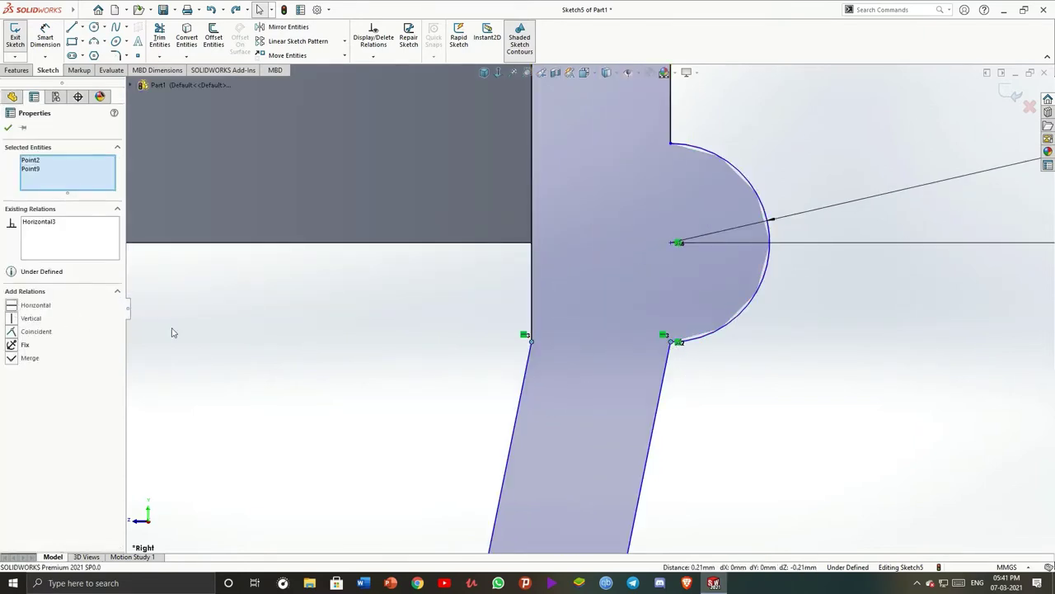
{"action": "scroll", "coordinate": [667, 424], "scroll_direction": "up", "scroll_amount": 3}
{"action": "left_click", "coordinate": [667, 425]}
{"action": "scroll", "coordinate": [609, 197], "scroll_direction": "up", "scroll_amount": 4}
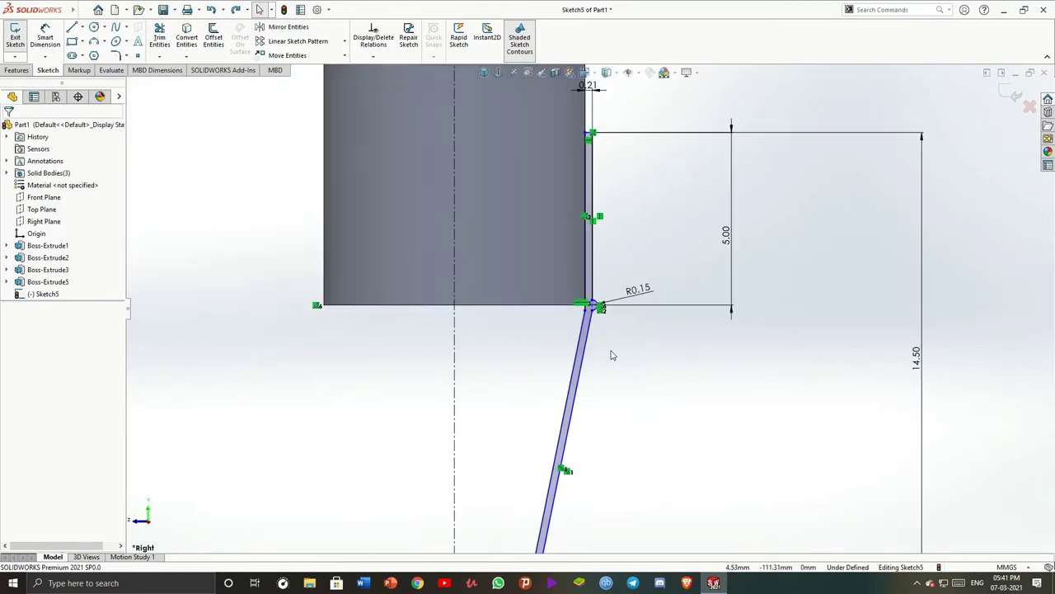
{"action": "scroll", "coordinate": [611, 355], "scroll_direction": "down", "scroll_amount": 2}
{"action": "scroll", "coordinate": [646, 327], "scroll_direction": "down", "scroll_amount": 2}
{"action": "scroll", "coordinate": [599, 242], "scroll_direction": "down", "scroll_amount": 2}
{"action": "scroll", "coordinate": [542, 275], "scroll_direction": "down", "scroll_amount": 2}
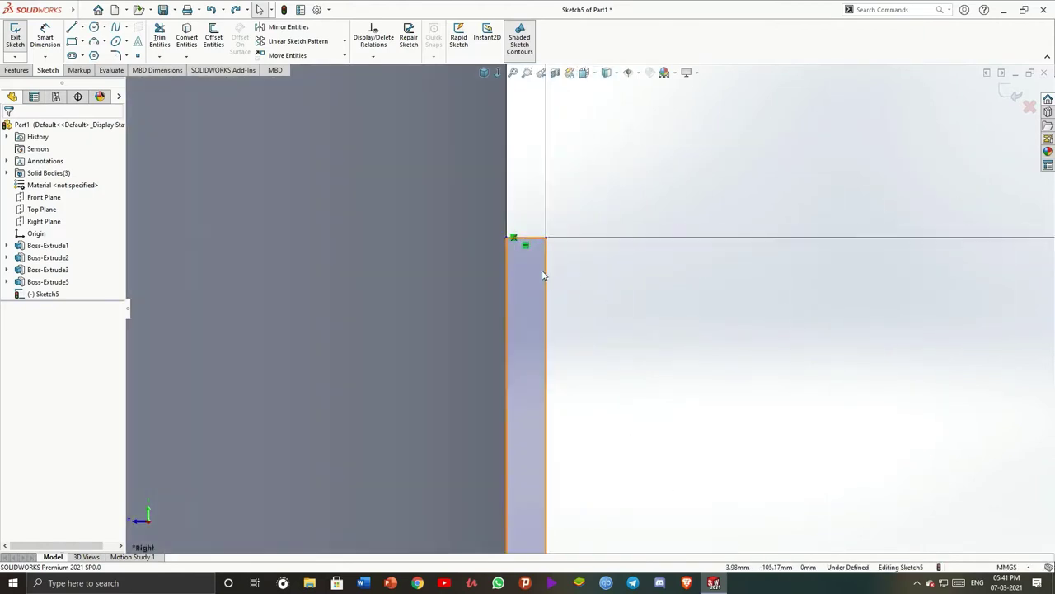
{"action": "left_click", "coordinate": [543, 274]}
{"action": "left_click", "coordinate": [593, 292]}
{"action": "scroll", "coordinate": [538, 235], "scroll_direction": "up", "scroll_amount": 2}
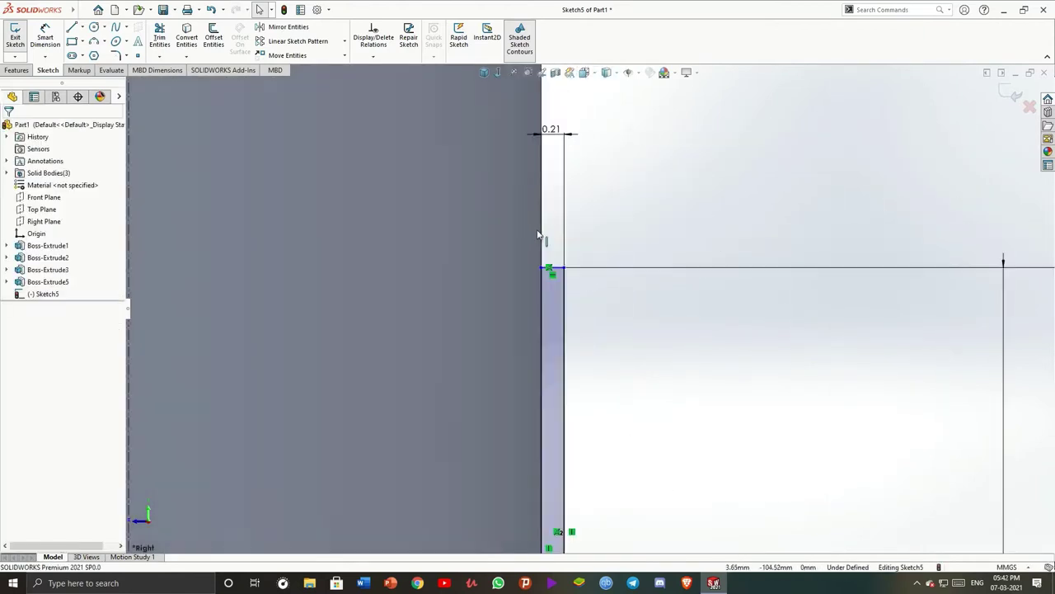
{"action": "middle_click_drag", "start_coordinate": [537, 235], "coordinate": [567, 221], "text": "ctrl"}
{"action": "left_click", "coordinate": [577, 231]}
{"action": "key", "text": "Delete"}
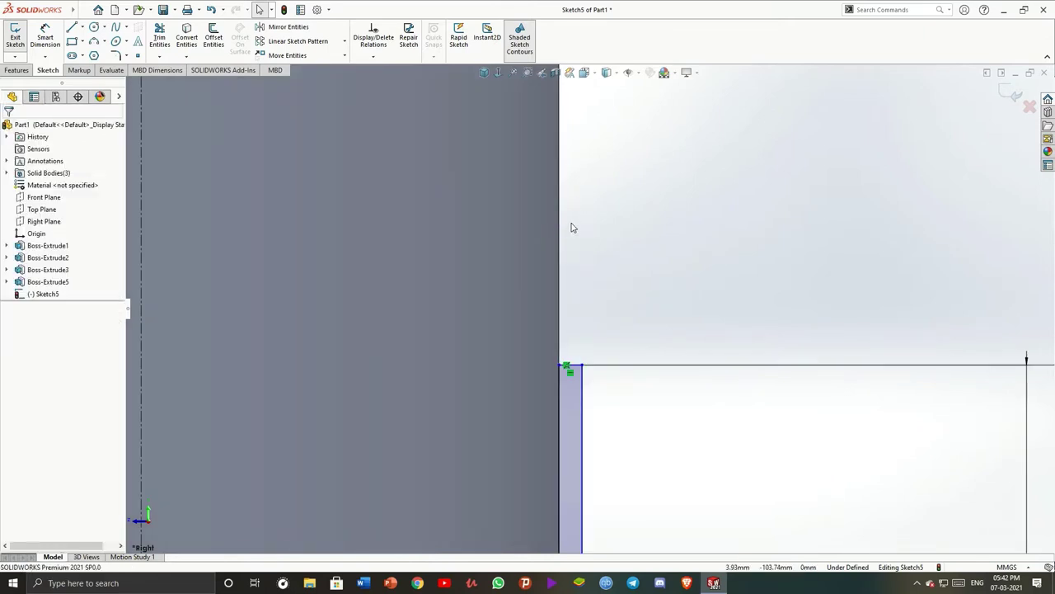
{"action": "left_click", "coordinate": [46, 41]}
{"action": "scroll", "coordinate": [582, 414], "scroll_direction": "down", "scroll_amount": 2}
Dimension the vertical wall's thickness as 0.21 above the strip
{"action": "left_click", "coordinate": [543, 375]}
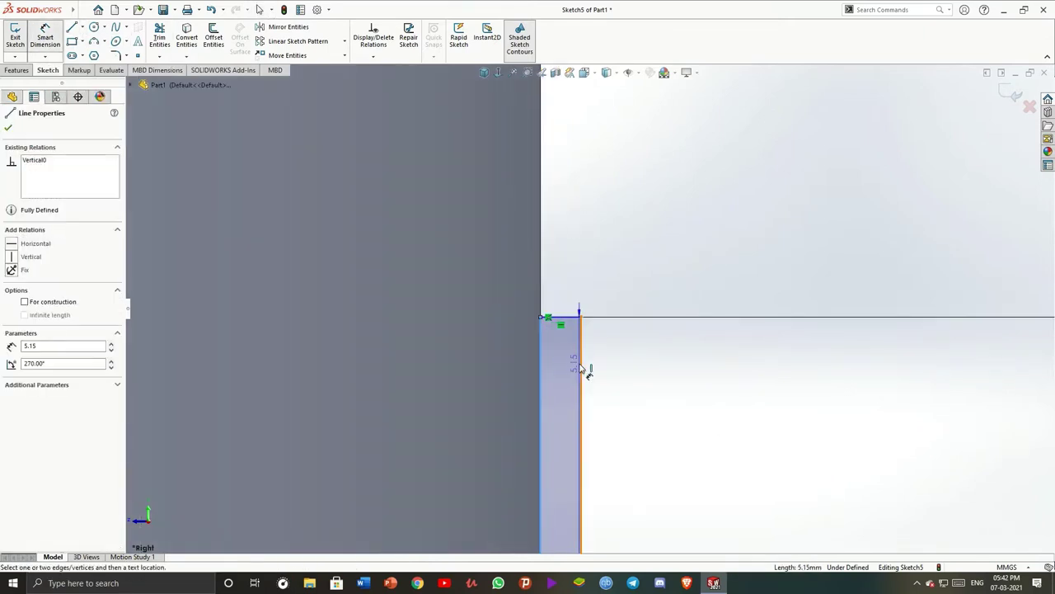
{"action": "left_click", "coordinate": [561, 287]}
{"action": "key", "text": "Return"}
{"action": "scroll", "coordinate": [613, 424], "scroll_direction": "down", "scroll_amount": 2}
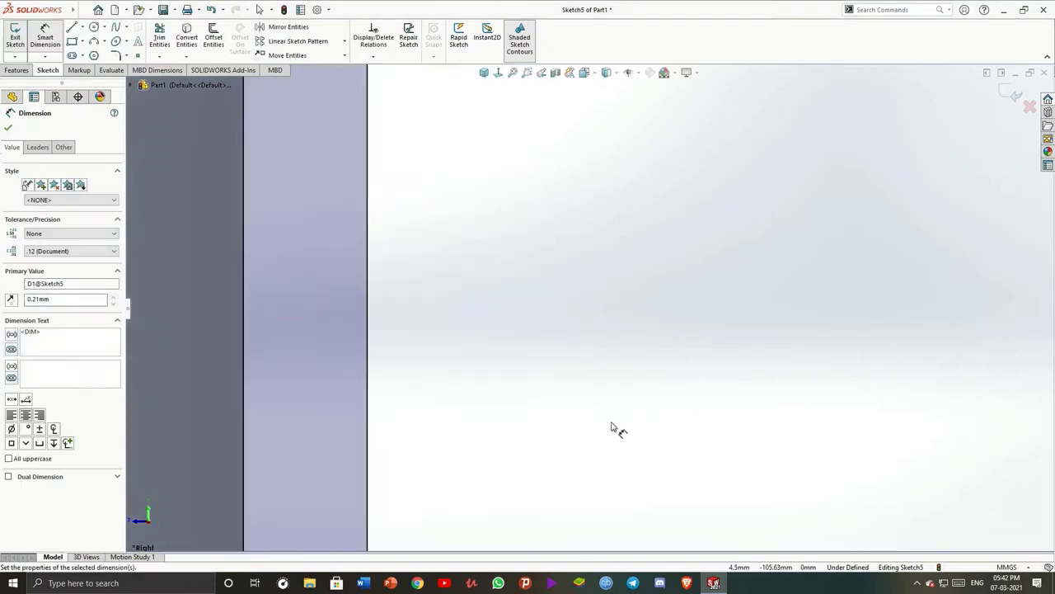
{"action": "scroll", "coordinate": [551, 443], "scroll_direction": "up", "scroll_amount": 3}
{"action": "scroll", "coordinate": [551, 443], "scroll_direction": "up", "scroll_amount": 1}
{"action": "scroll", "coordinate": [560, 487], "scroll_direction": "up", "scroll_amount": 2}
{"action": "scroll", "coordinate": [527, 495], "scroll_direction": "up", "scroll_amount": 1}
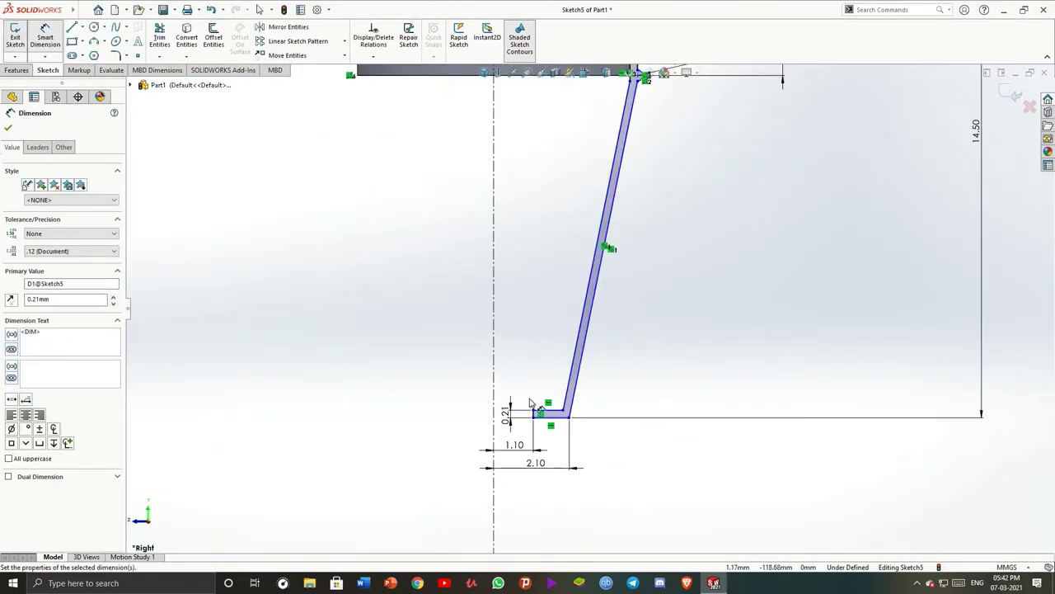
{"action": "scroll", "coordinate": [567, 410], "scroll_direction": "down", "scroll_amount": 1}
{"action": "scroll", "coordinate": [594, 371], "scroll_direction": "up", "scroll_amount": 2}
{"action": "scroll", "coordinate": [619, 281], "scroll_direction": "down", "scroll_amount": 2}
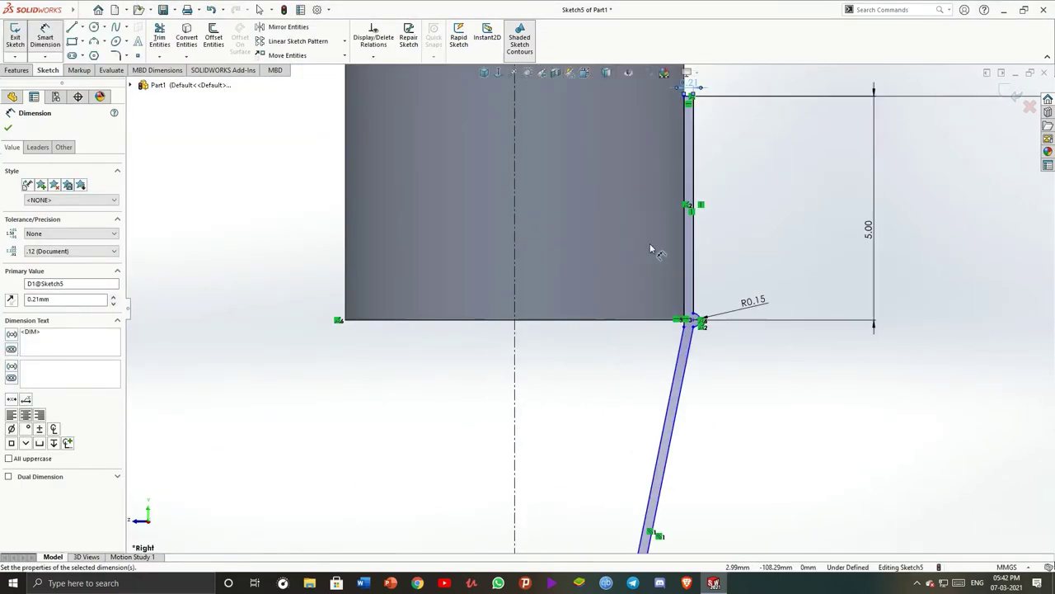
{"action": "key", "text": "Escape"}
{"action": "scroll", "coordinate": [618, 242], "scroll_direction": "down", "scroll_amount": 1}
{"action": "scroll", "coordinate": [614, 206], "scroll_direction": "down", "scroll_amount": 2}
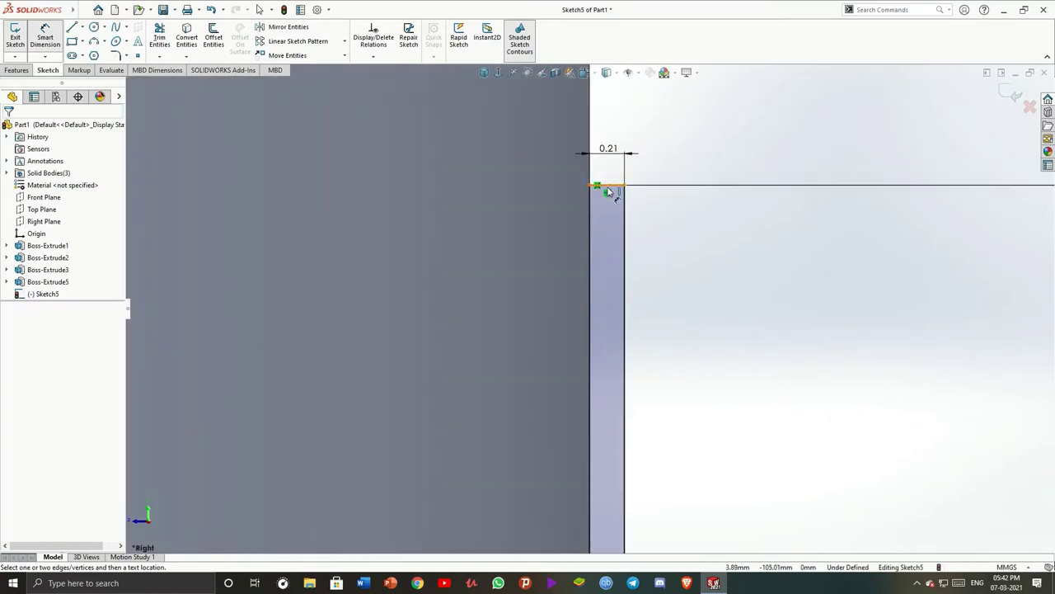
{"action": "scroll", "coordinate": [626, 239], "scroll_direction": "up", "scroll_amount": 2}
{"action": "scroll", "coordinate": [651, 321], "scroll_direction": "up", "scroll_amount": 1}
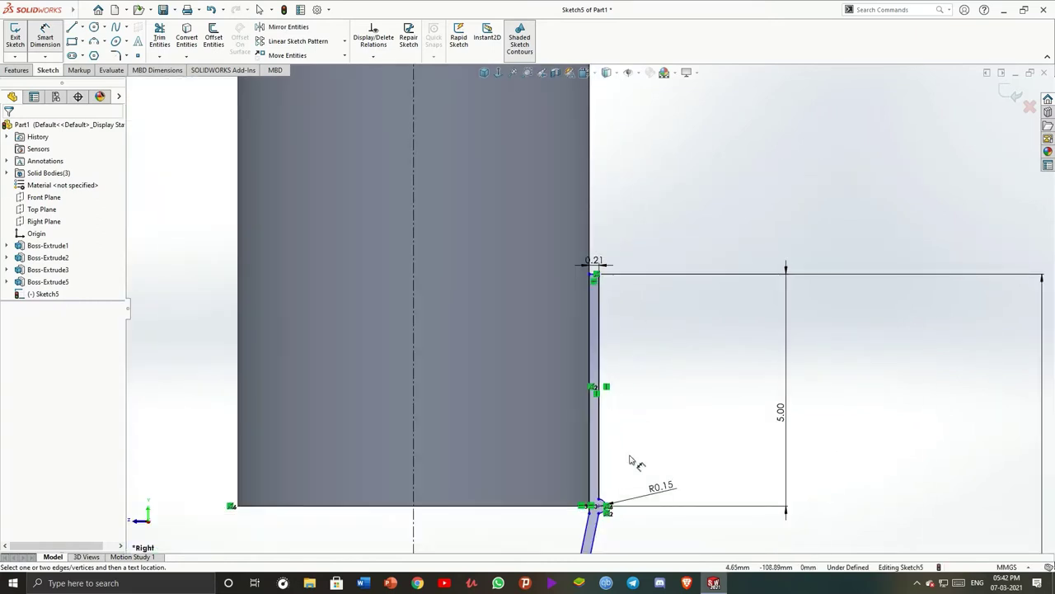
{"action": "scroll", "coordinate": [612, 528], "scroll_direction": "down", "scroll_amount": 2}
{"action": "scroll", "coordinate": [584, 404], "scroll_direction": "down", "scroll_amount": 2}
{"action": "scroll", "coordinate": [577, 420], "scroll_direction": "up", "scroll_amount": 4}
{"action": "scroll", "coordinate": [544, 491], "scroll_direction": "down", "scroll_amount": 2}
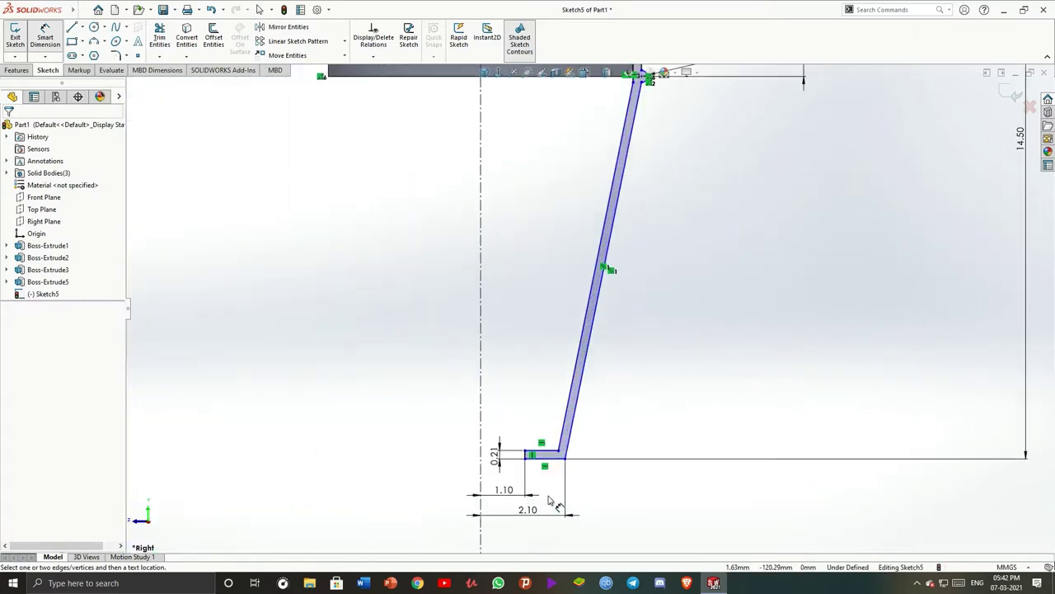
{"action": "scroll", "coordinate": [588, 306], "scroll_direction": "up", "scroll_amount": 3}
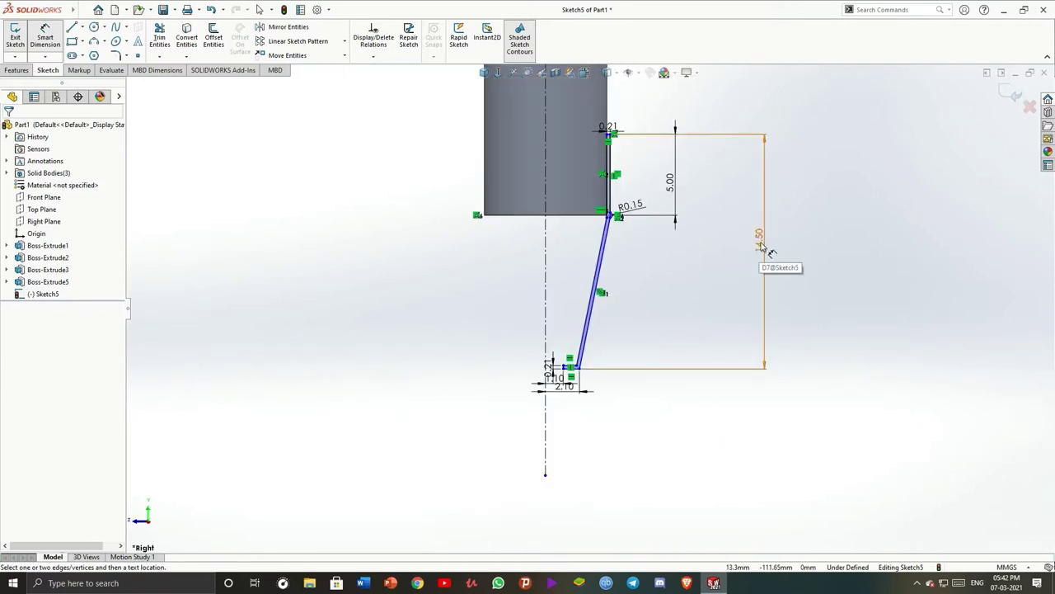
Delete the old 14.50 height and redimension it from the bottom ledge to the slot's top corner
{"action": "left_click", "coordinate": [767, 299]}
{"action": "key", "text": "Delete"}
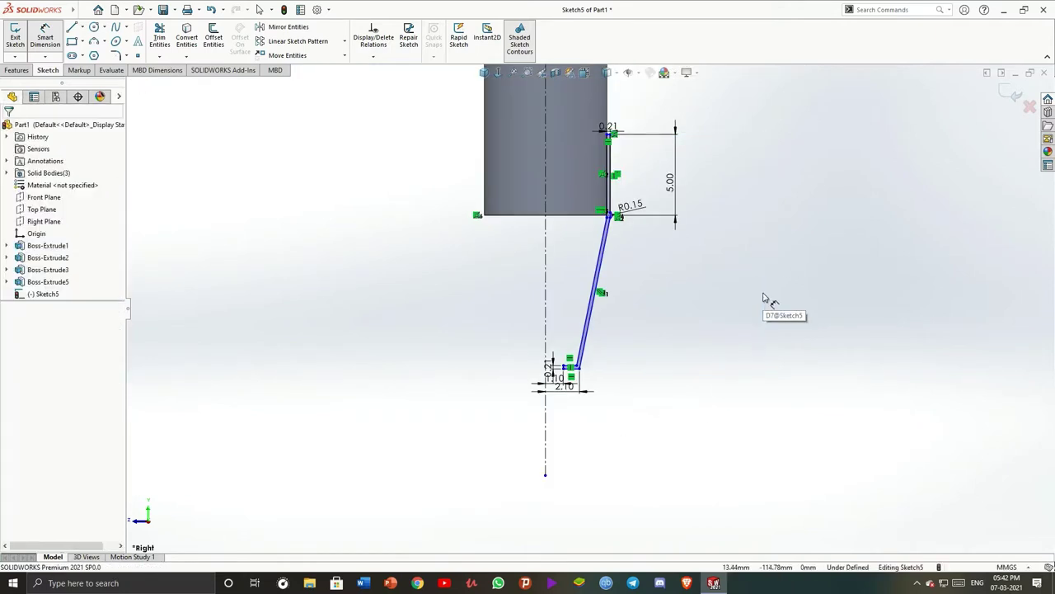
{"action": "left_click", "coordinate": [72, 28]}
{"action": "scroll", "coordinate": [544, 380], "scroll_direction": "down", "scroll_amount": 2}
{"action": "scroll", "coordinate": [577, 330], "scroll_direction": "down", "scroll_amount": 2}
{"action": "left_click", "coordinate": [561, 305]}
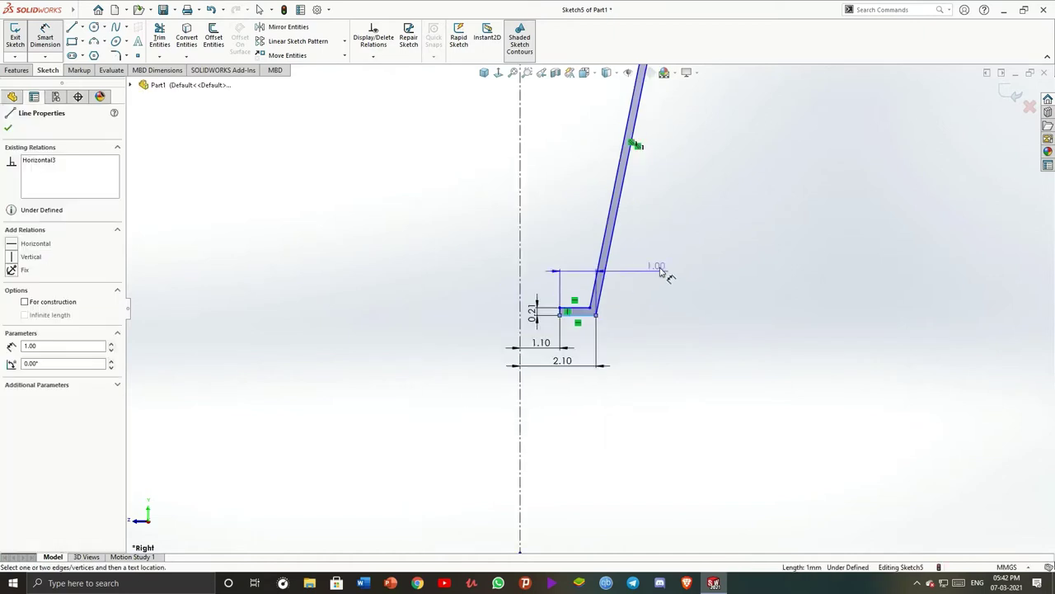
{"action": "scroll", "coordinate": [599, 242], "scroll_direction": "up", "scroll_amount": 3}
{"action": "scroll", "coordinate": [598, 241], "scroll_direction": "up", "scroll_amount": 5}
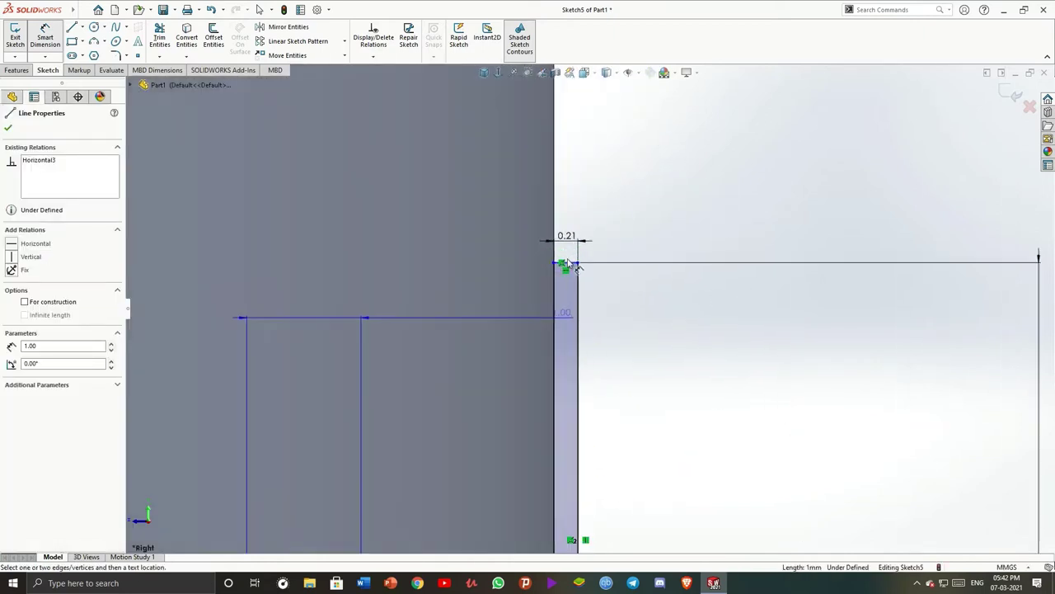
{"action": "scroll", "coordinate": [709, 263], "scroll_direction": "down", "scroll_amount": 4}
{"action": "left_click", "coordinate": [775, 470]}
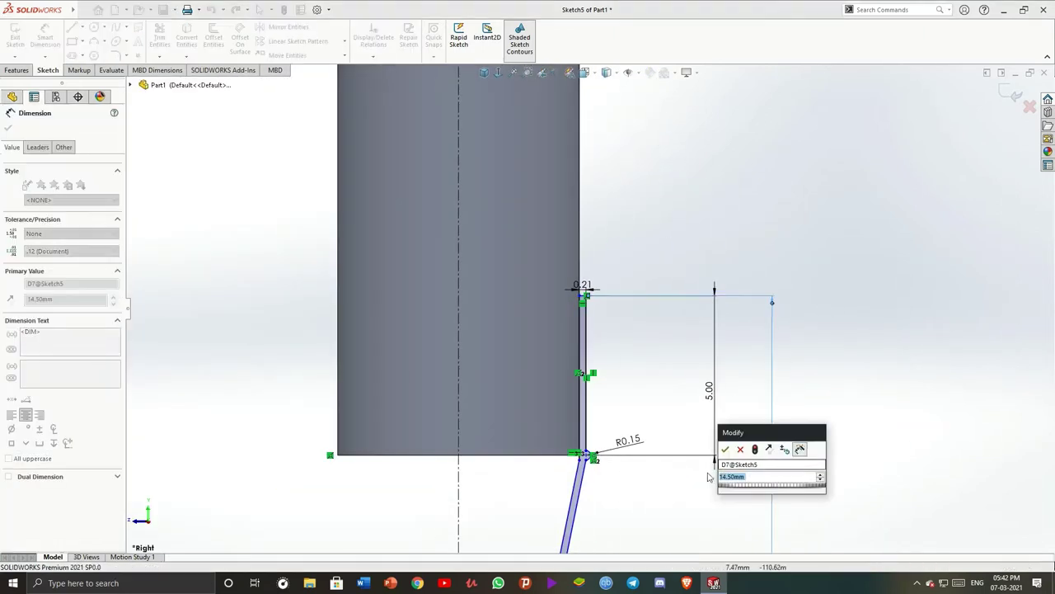
{"action": "left_click", "coordinate": [738, 452]}
{"action": "scroll", "coordinate": [613, 478], "scroll_direction": "down", "scroll_amount": 3}
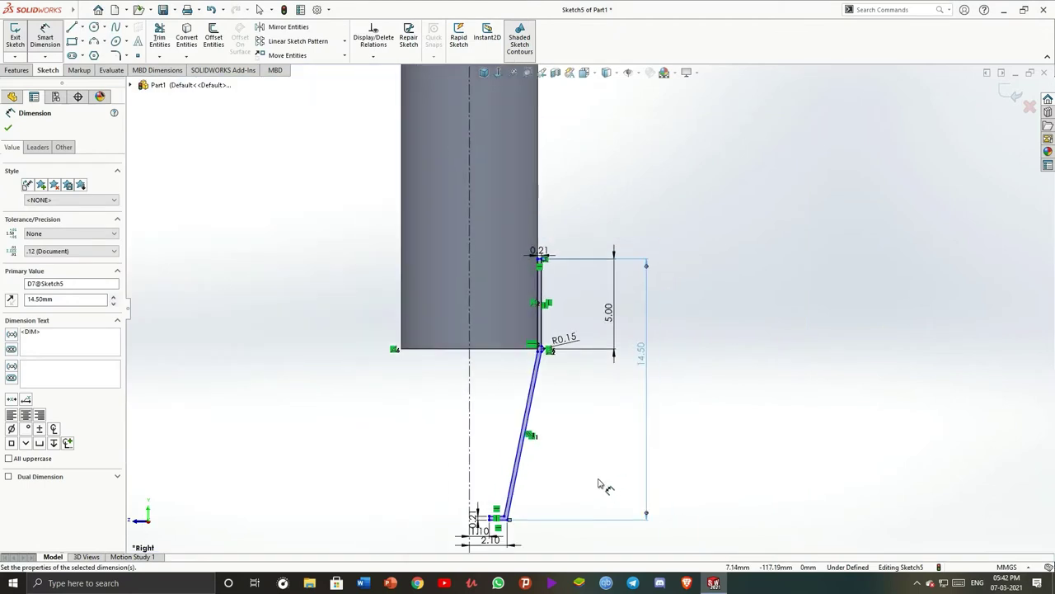
{"action": "left_click", "coordinate": [8, 129]}
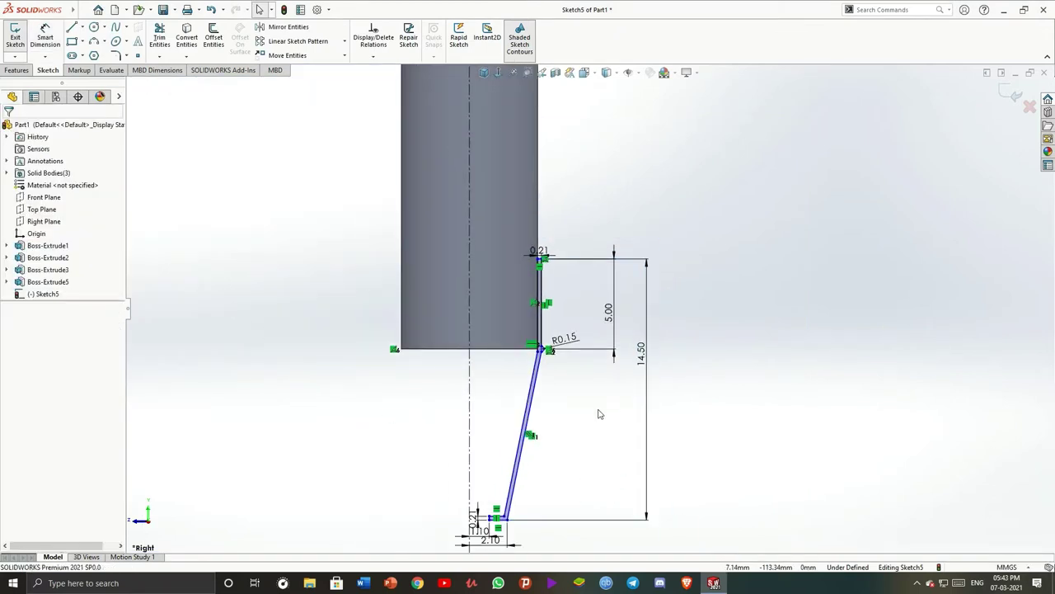
Inspect the slanted wall, vertical edge line and bottom corner points of the profile
{"action": "scroll", "coordinate": [504, 324], "scroll_direction": "down", "scroll_amount": 3}
{"action": "scroll", "coordinate": [560, 354], "scroll_direction": "down", "scroll_amount": 2}
{"action": "scroll", "coordinate": [577, 363], "scroll_direction": "down", "scroll_amount": 2}
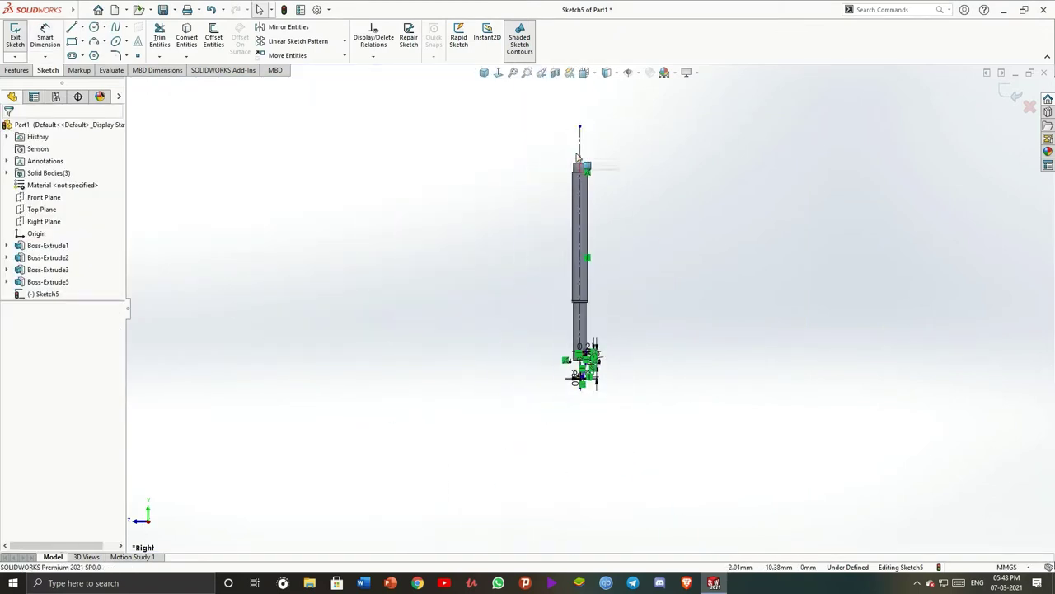
{"action": "scroll", "coordinate": [584, 270], "scroll_direction": "up", "scroll_amount": 6}
{"action": "scroll", "coordinate": [584, 270], "scroll_direction": "up", "scroll_amount": 3}
{"action": "scroll", "coordinate": [583, 284], "scroll_direction": "down", "scroll_amount": 3}
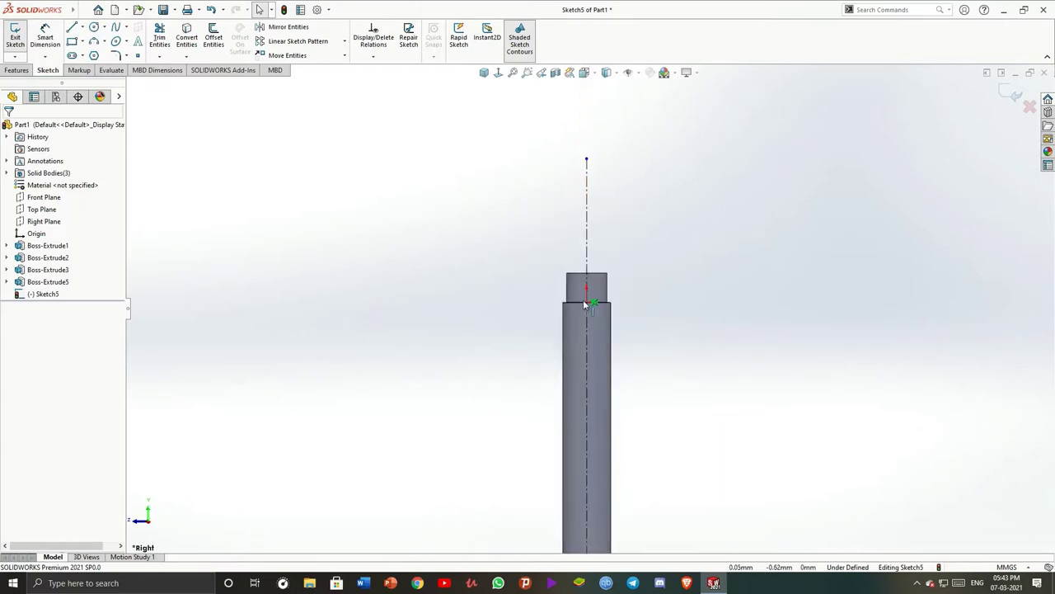
{"action": "scroll", "coordinate": [607, 384], "scroll_direction": "down", "scroll_amount": 2}
{"action": "scroll", "coordinate": [622, 560], "scroll_direction": "up", "scroll_amount": 4}
{"action": "scroll", "coordinate": [622, 560], "scroll_direction": "up", "scroll_amount": 1}
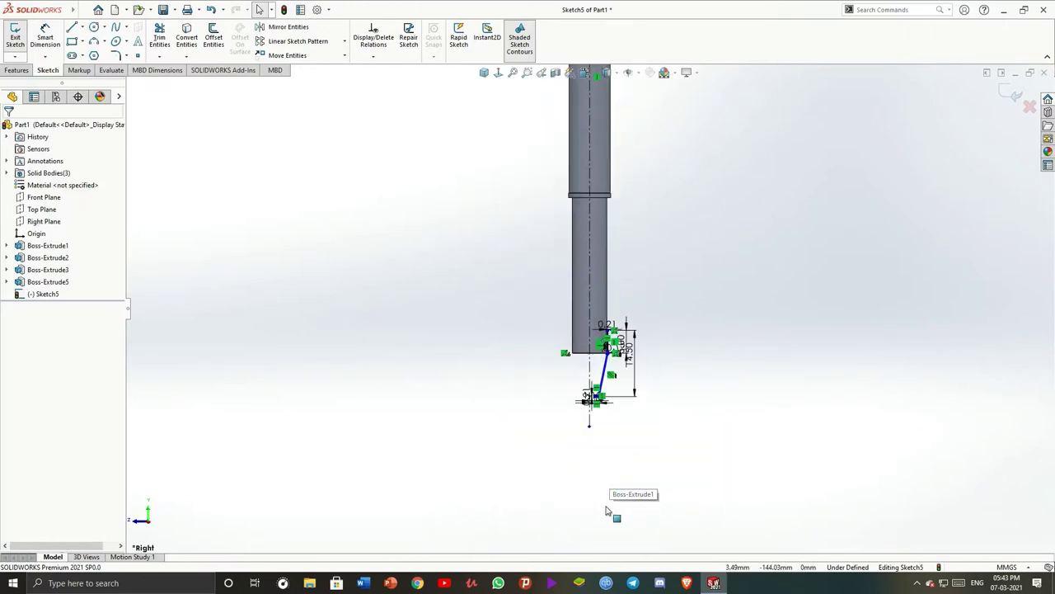
{"action": "scroll", "coordinate": [610, 513], "scroll_direction": "up", "scroll_amount": 3}
{"action": "scroll", "coordinate": [617, 424], "scroll_direction": "up", "scroll_amount": 1}
{"action": "left_click", "coordinate": [634, 350]}
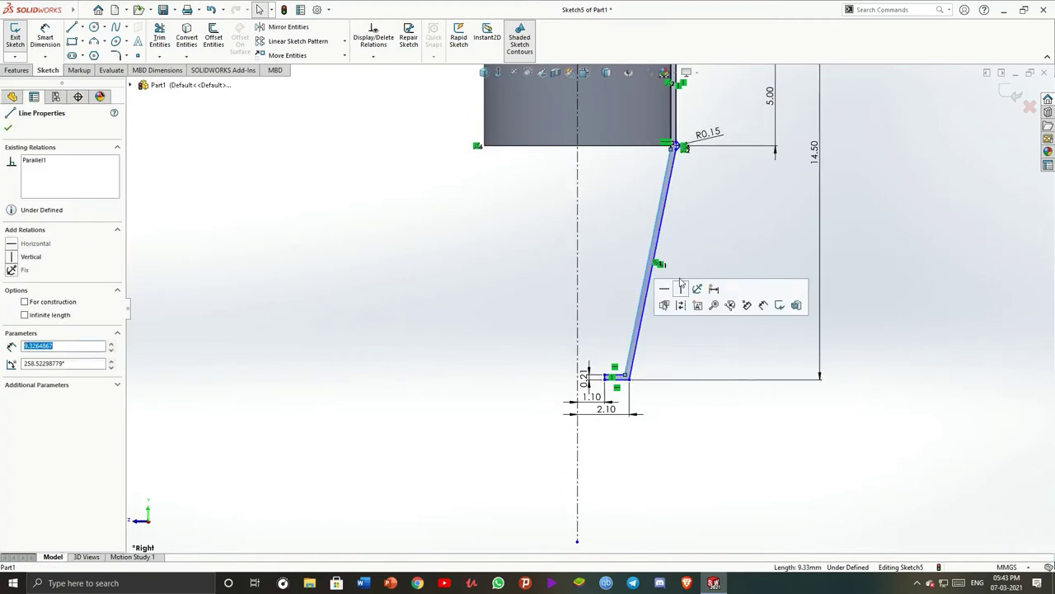
{"action": "scroll", "coordinate": [684, 294], "scroll_direction": "down", "scroll_amount": 3}
{"action": "scroll", "coordinate": [643, 264], "scroll_direction": "up", "scroll_amount": 3}
{"action": "left_click", "coordinate": [597, 214]}
{"action": "key", "text": "Escape"}
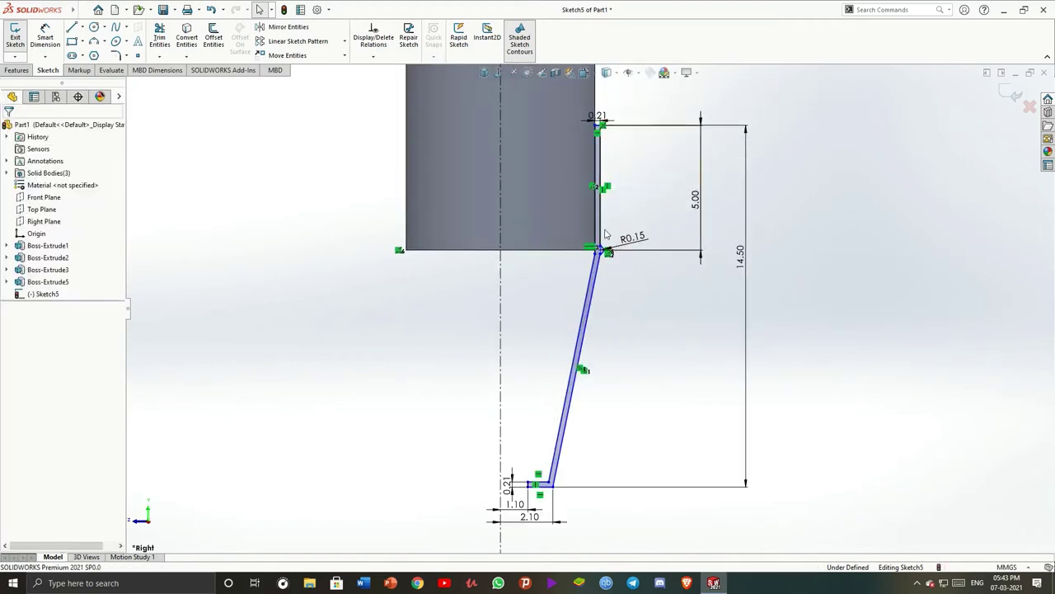
{"action": "left_click", "coordinate": [595, 276]}
{"action": "key", "text": "Escape"}
{"action": "scroll", "coordinate": [582, 306], "scroll_direction": "up", "scroll_amount": 3}
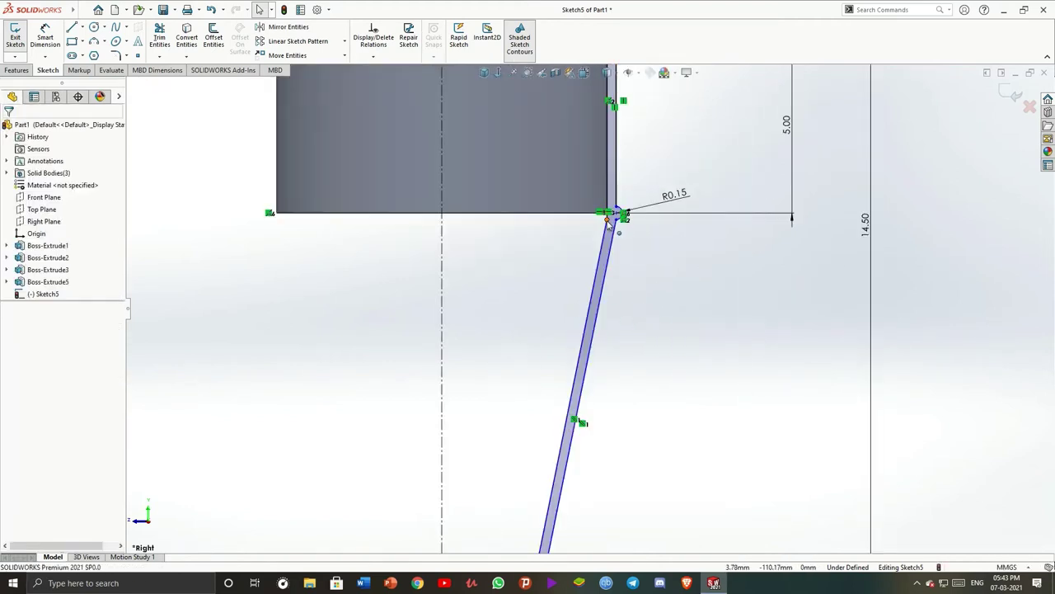
{"action": "left_click", "coordinate": [608, 219]}
{"action": "key", "text": "Escape"}
{"action": "scroll", "coordinate": [589, 306], "scroll_direction": "down", "scroll_amount": 3}
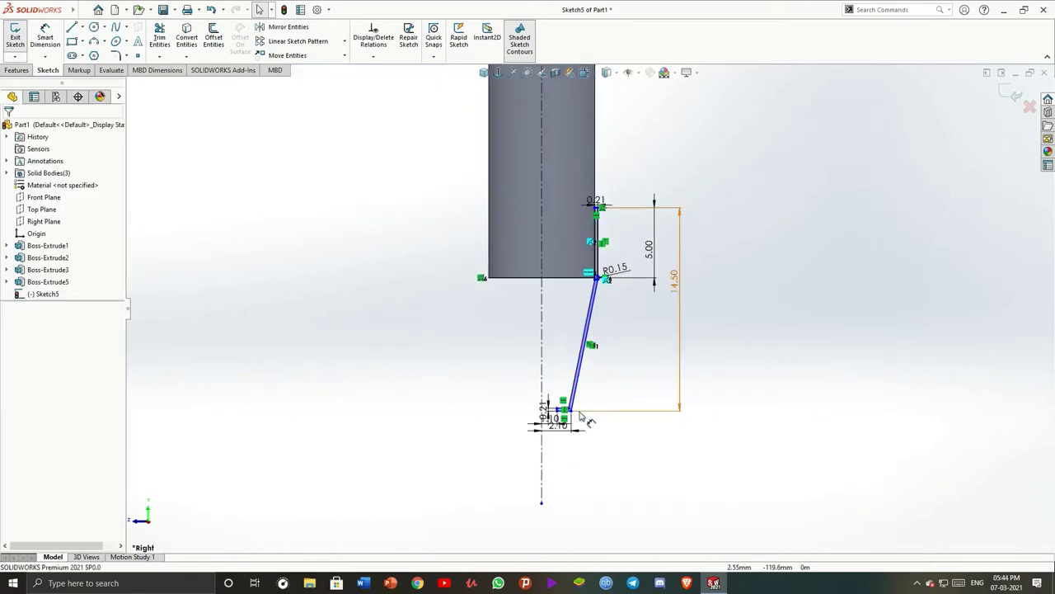
{"action": "scroll", "coordinate": [579, 416], "scroll_direction": "up", "scroll_amount": 3}
{"action": "left_click", "coordinate": [509, 351]}
{"action": "key", "text": "Escape"}
{"action": "left_click", "coordinate": [510, 351]}
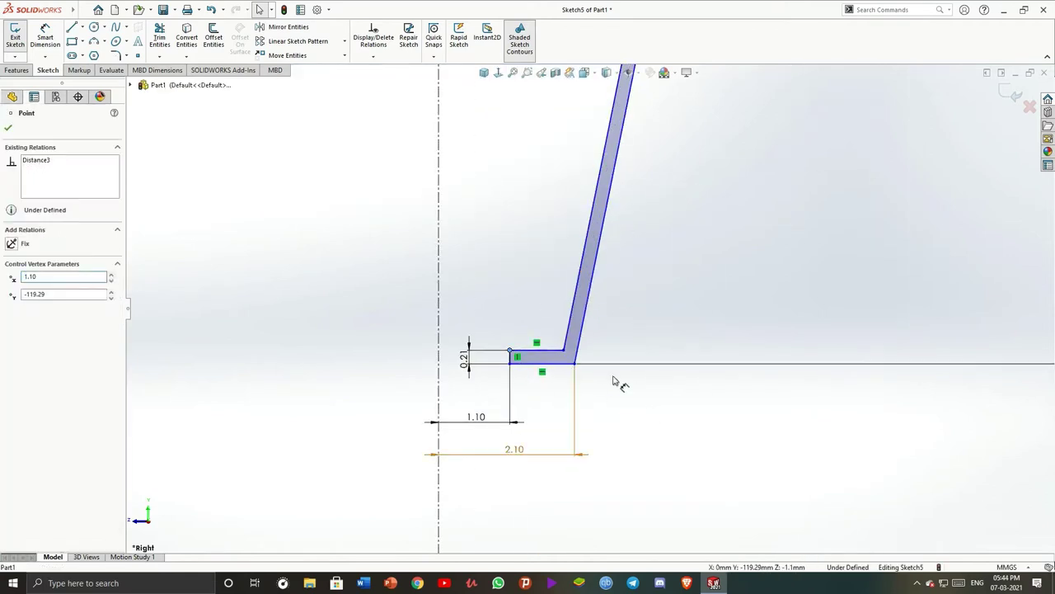
{"action": "key", "text": "Escape"}
Check the short 0.21 bottom line, the bottom ledge lines and the small fillet arc
{"action": "scroll", "coordinate": [577, 367], "scroll_direction": "down", "scroll_amount": 2}
{"action": "scroll", "coordinate": [574, 332], "scroll_direction": "down", "scroll_amount": 2}
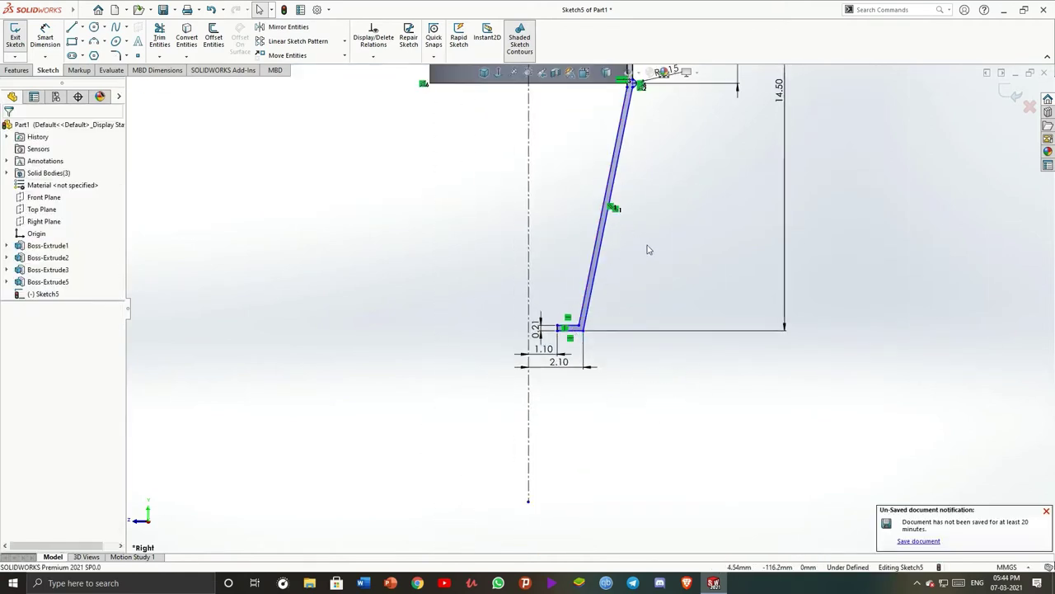
{"action": "scroll", "coordinate": [666, 235], "scroll_direction": "up", "scroll_amount": 1}
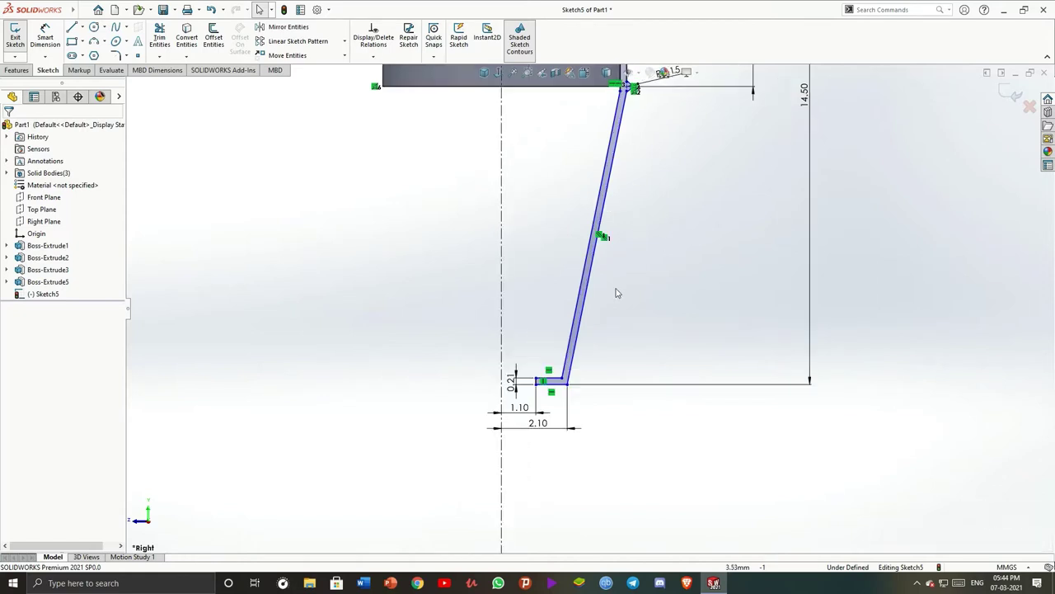
{"action": "left_click", "coordinate": [537, 381]}
{"action": "scroll", "coordinate": [631, 426], "scroll_direction": "up", "scroll_amount": 4}
{"action": "scroll", "coordinate": [701, 412], "scroll_direction": "up", "scroll_amount": 3}
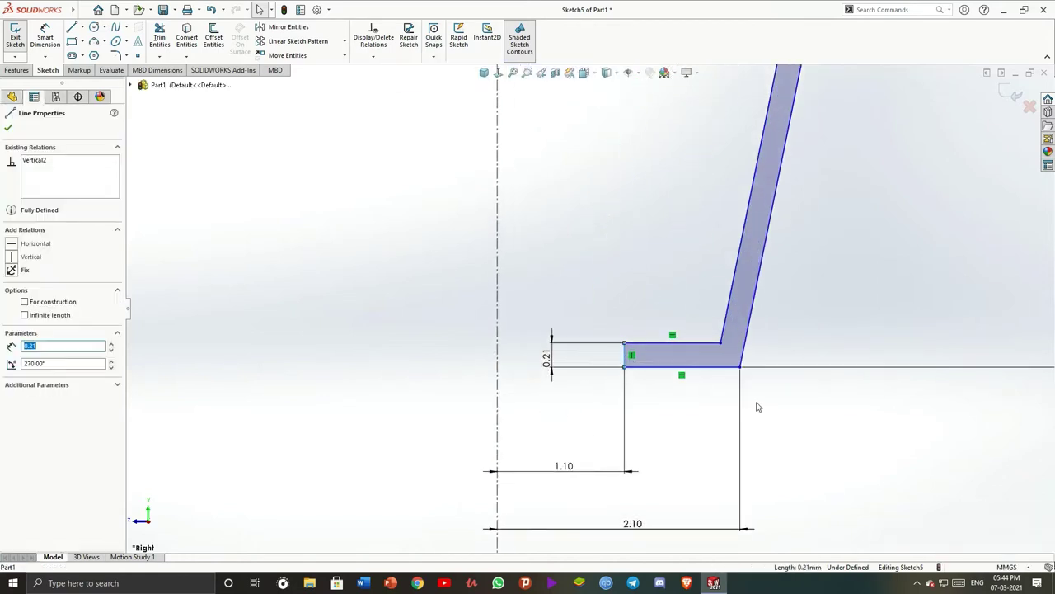
{"action": "left_click", "coordinate": [832, 424]}
{"action": "left_click", "coordinate": [726, 324]}
{"action": "left_click", "coordinate": [781, 342]}
{"action": "left_click", "coordinate": [721, 341]}
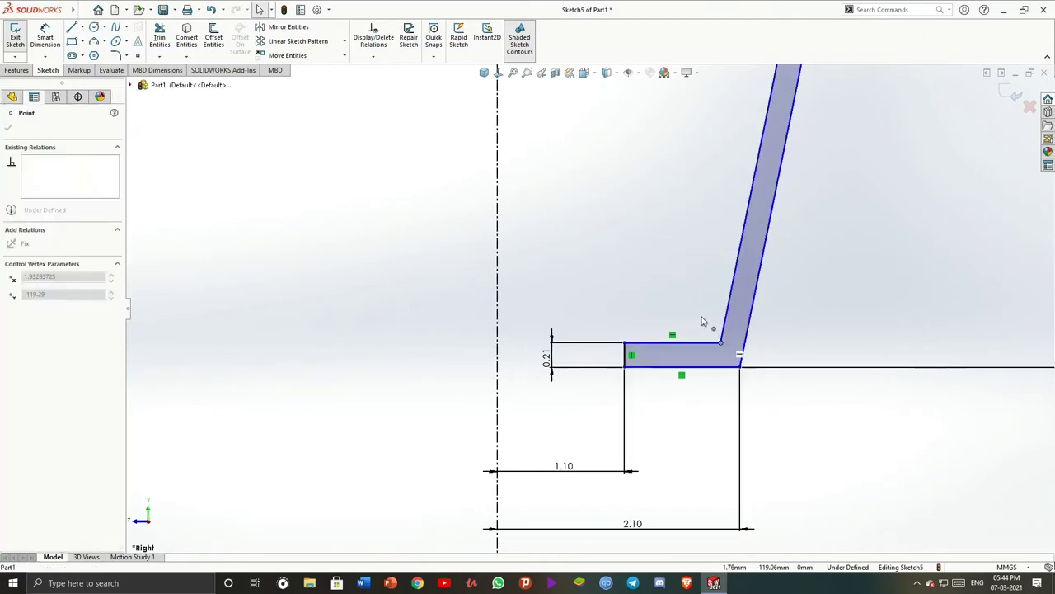
{"action": "left_click", "coordinate": [703, 321]}
{"action": "scroll", "coordinate": [824, 324], "scroll_direction": "down", "scroll_amount": 5}
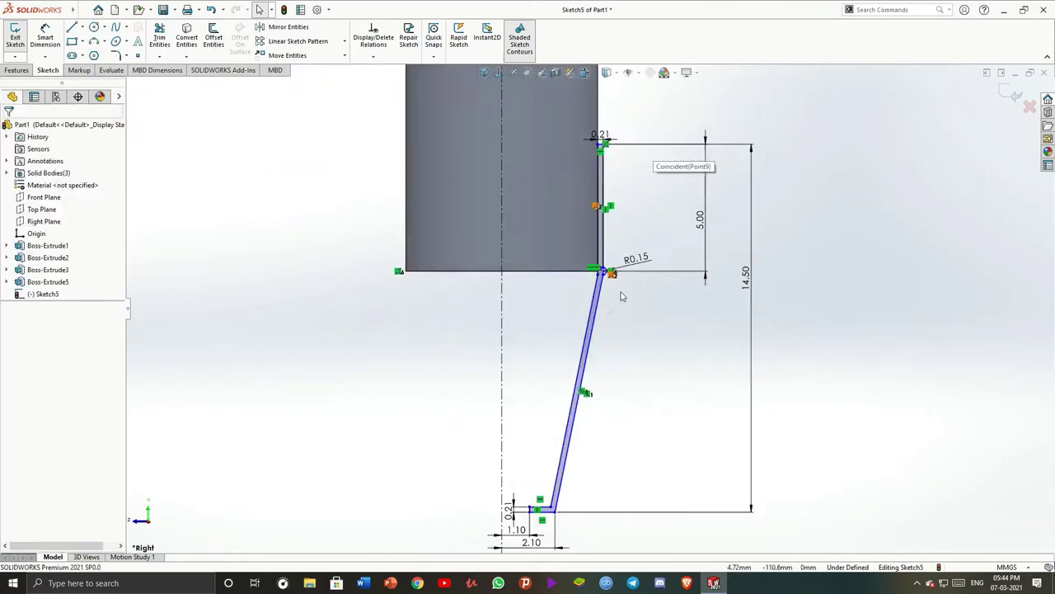
{"action": "scroll", "coordinate": [622, 297], "scroll_direction": "up", "scroll_amount": 1}
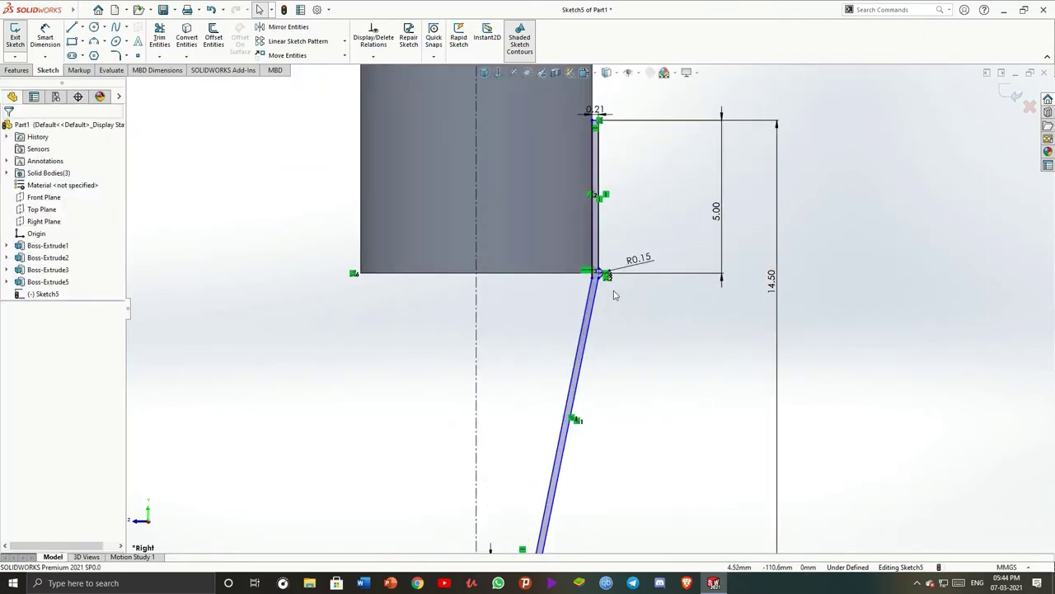
{"action": "scroll", "coordinate": [615, 295], "scroll_direction": "up", "scroll_amount": 2}
{"action": "left_click", "coordinate": [631, 249]}
{"action": "left_click", "coordinate": [619, 259]}
{"action": "scroll", "coordinate": [565, 295], "scroll_direction": "up", "scroll_amount": 1}
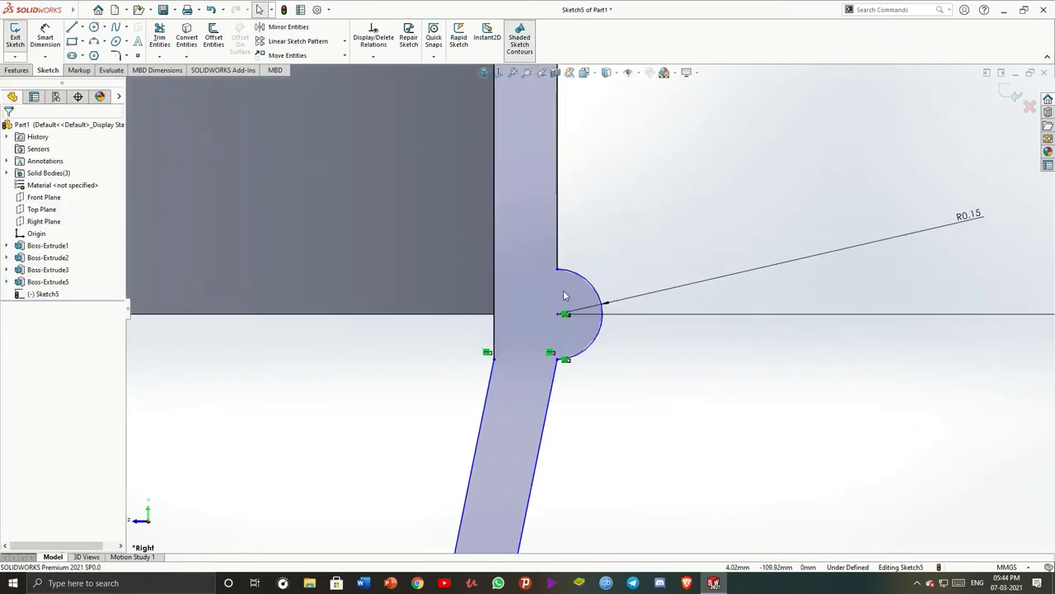
Shift the R0.15 arc's centre, then make its centre and end points Vertical
{"action": "left_click_drag", "start_coordinate": [563, 313], "coordinate": [575, 314]}
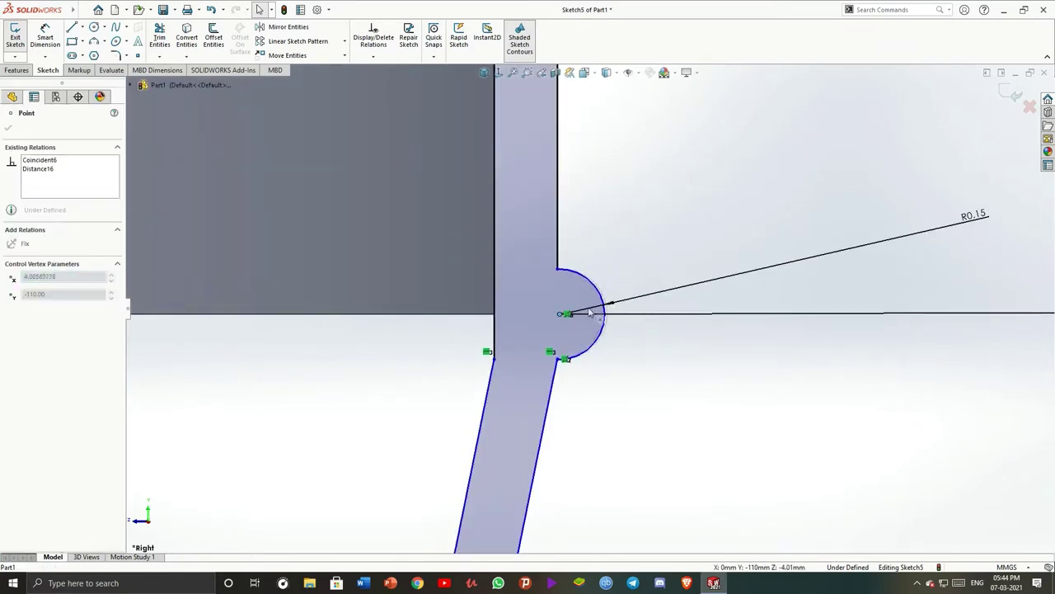
{"action": "left_click_drag", "start_coordinate": [590, 311], "coordinate": [586, 313]}
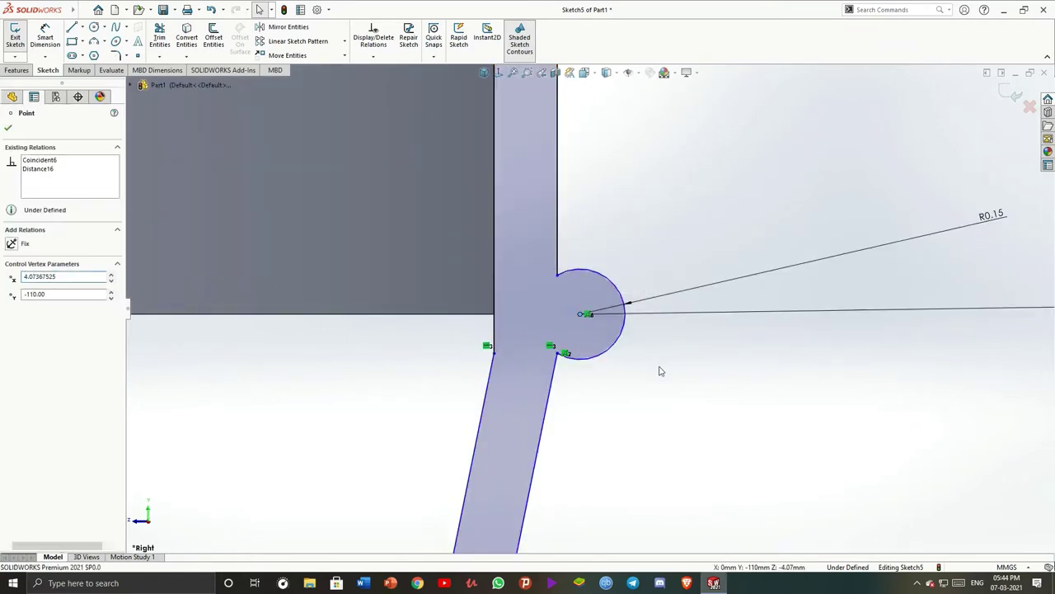
{"action": "scroll", "coordinate": [555, 296], "scroll_direction": "up", "scroll_amount": 2}
{"action": "left_click", "coordinate": [608, 325]}
{"action": "left_click", "coordinate": [554, 387], "text": "ctrl"}
{"action": "left_click", "coordinate": [445, 387], "text": "ctrl"}
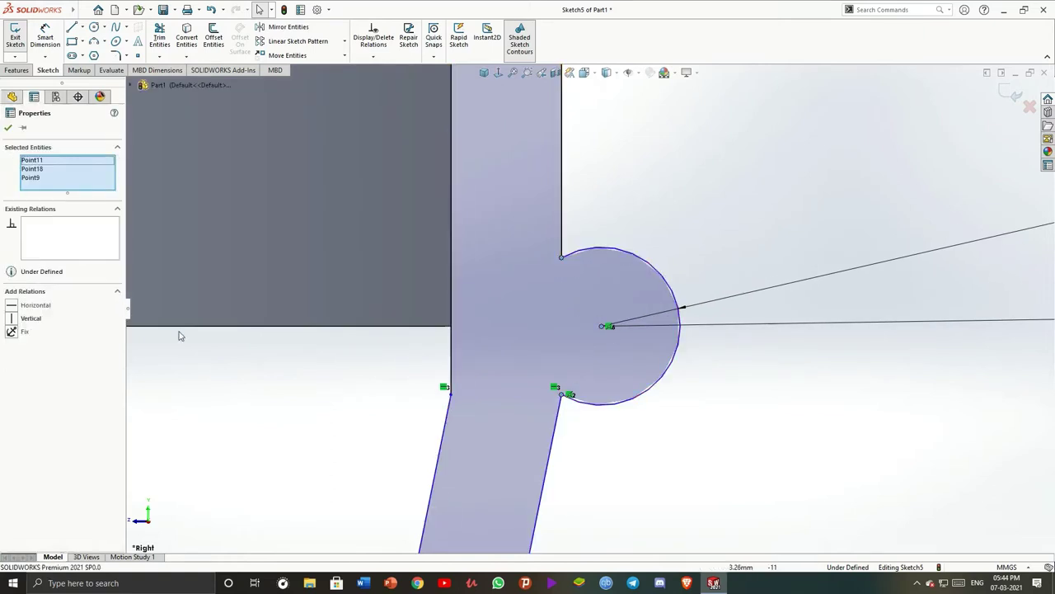
{"action": "left_click", "coordinate": [12, 319]}
{"action": "left_click", "coordinate": [737, 407]}
{"action": "key", "text": "f"}
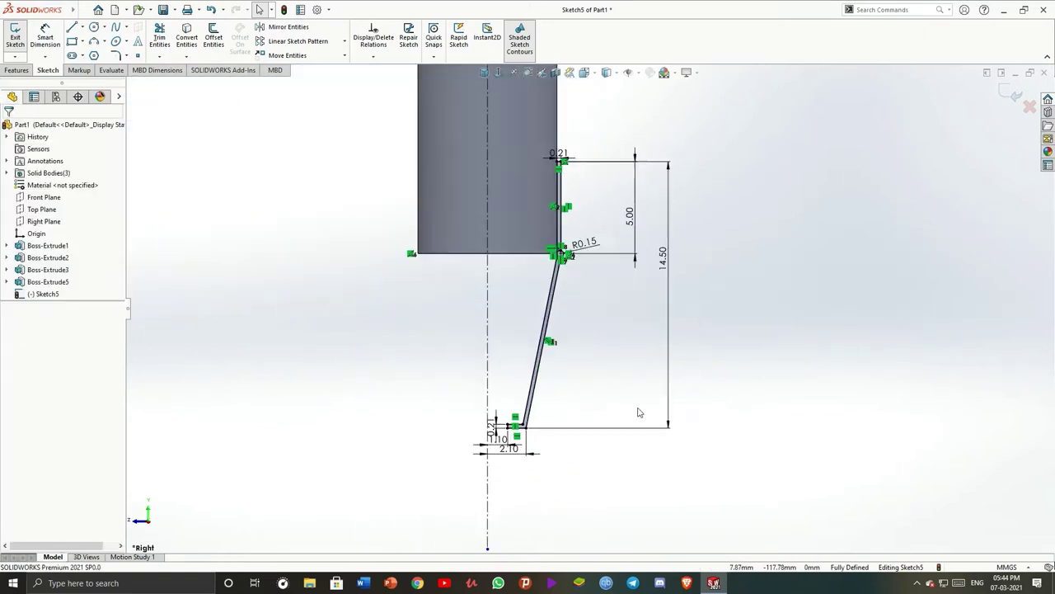
Exit Sketch5 and revolve it 360° about centerline Line11, viewed in Trimetric
{"action": "scroll", "coordinate": [589, 360], "scroll_direction": "up", "scroll_amount": 3}
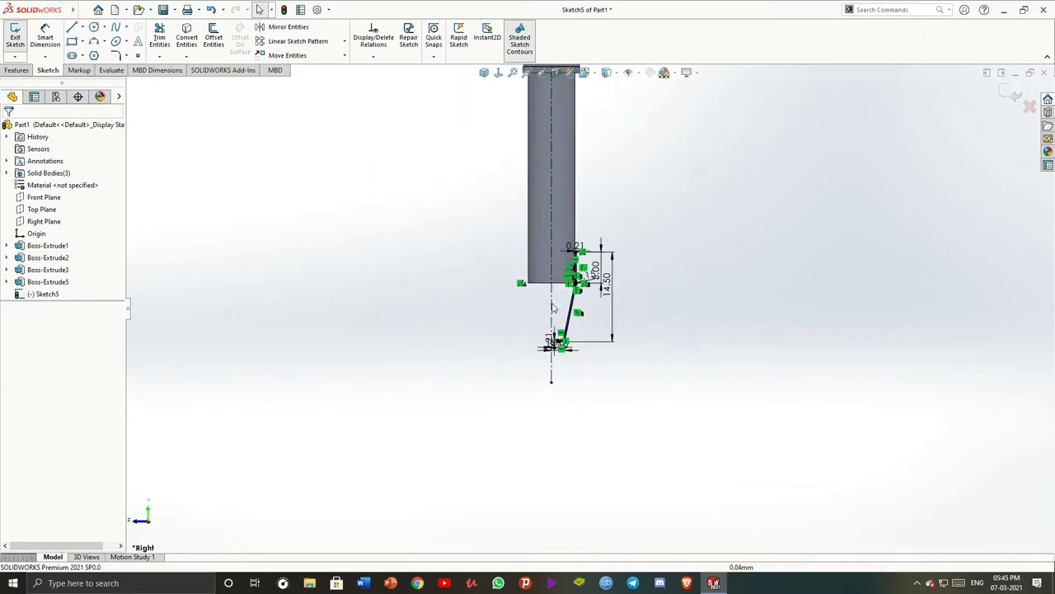
{"action": "scroll", "coordinate": [587, 232], "scroll_direction": "up", "scroll_amount": 2}
{"action": "left_click", "coordinate": [1014, 95]}
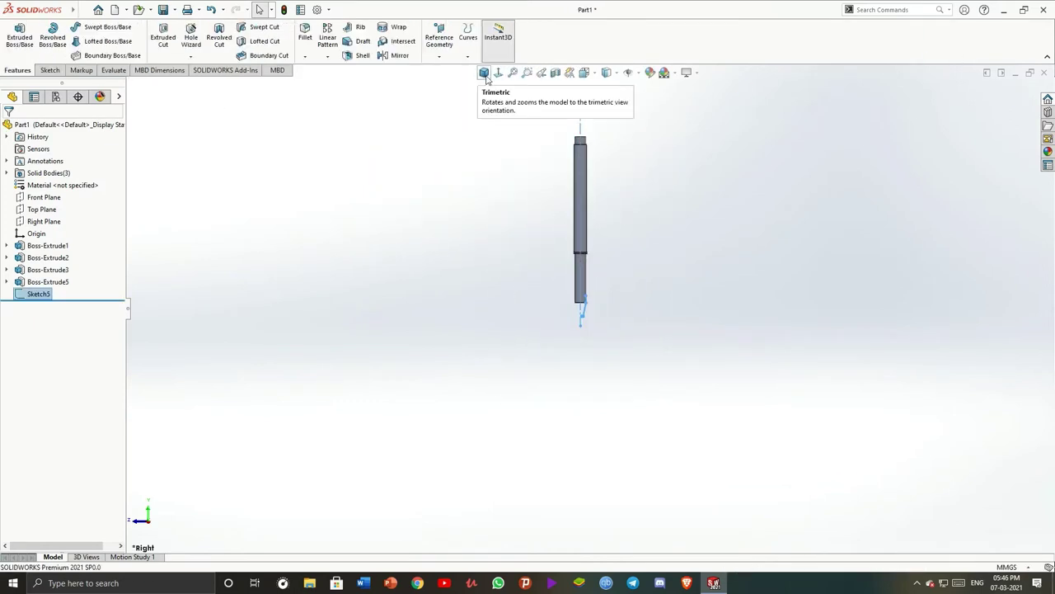
{"action": "left_click", "coordinate": [483, 73]}
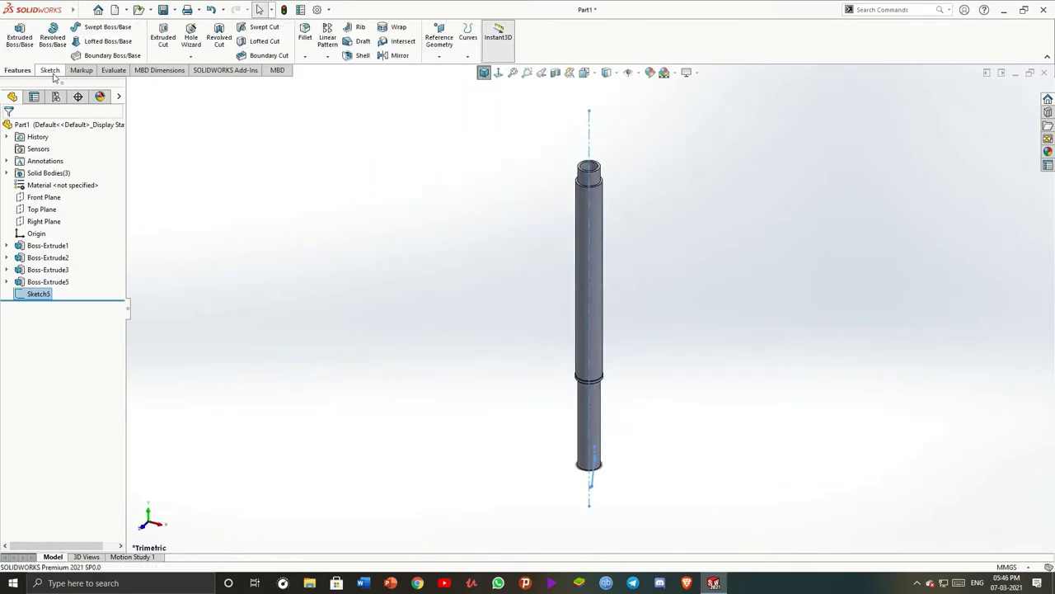
{"action": "left_click", "coordinate": [53, 37]}
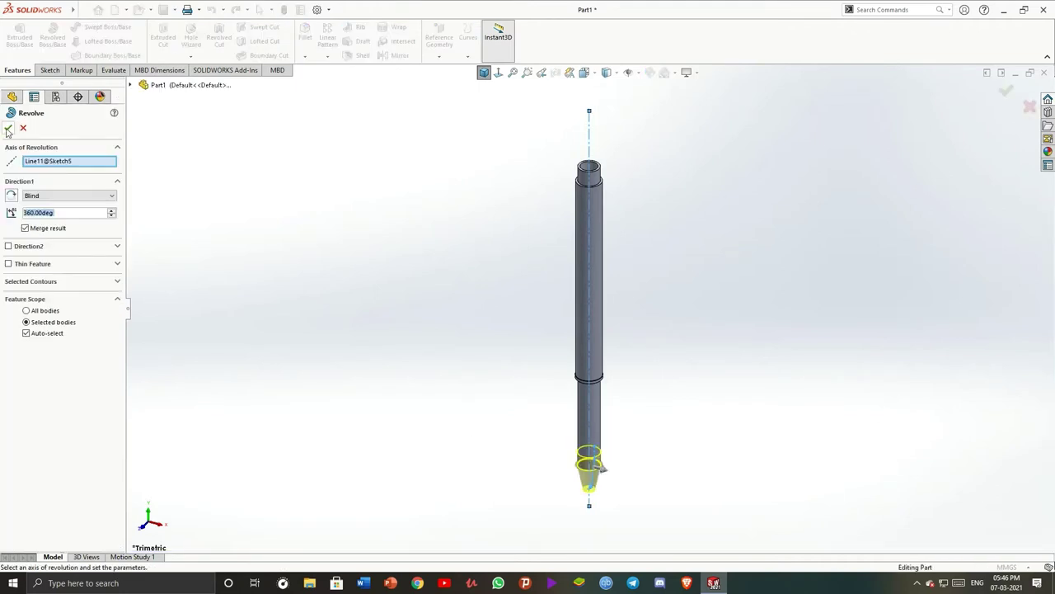
{"action": "left_click", "coordinate": [8, 128]}
{"action": "middle_click_drag", "start_coordinate": [737, 420], "coordinate": [670, 368]}
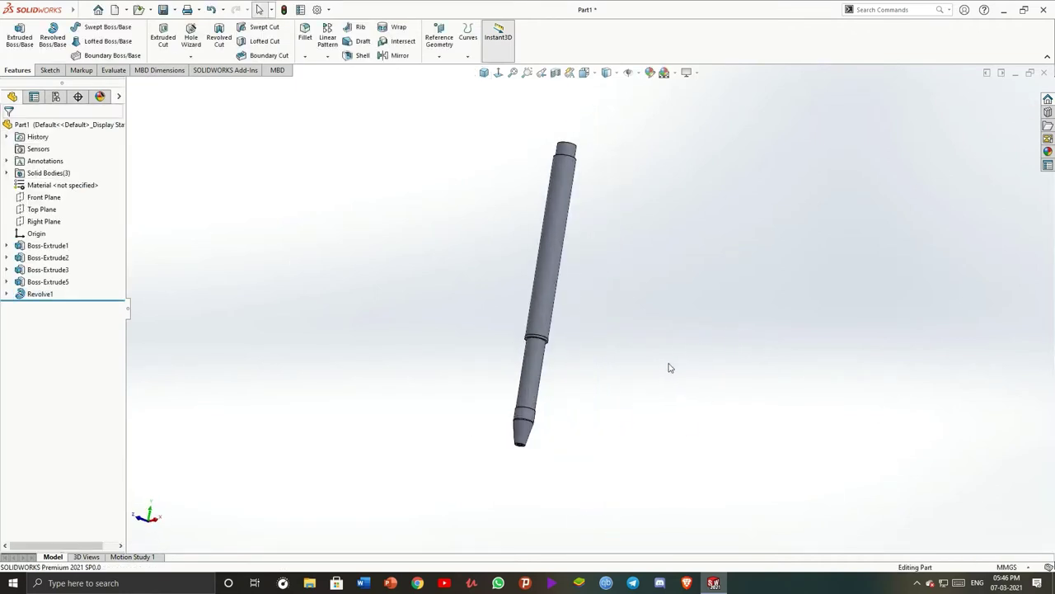
{"action": "scroll", "coordinate": [666, 369], "scroll_direction": "up", "scroll_amount": 5}
Apply a translucent clear plastic appearance to the Boss-Extrude1 barrel
{"action": "left_click", "coordinate": [47, 245]}
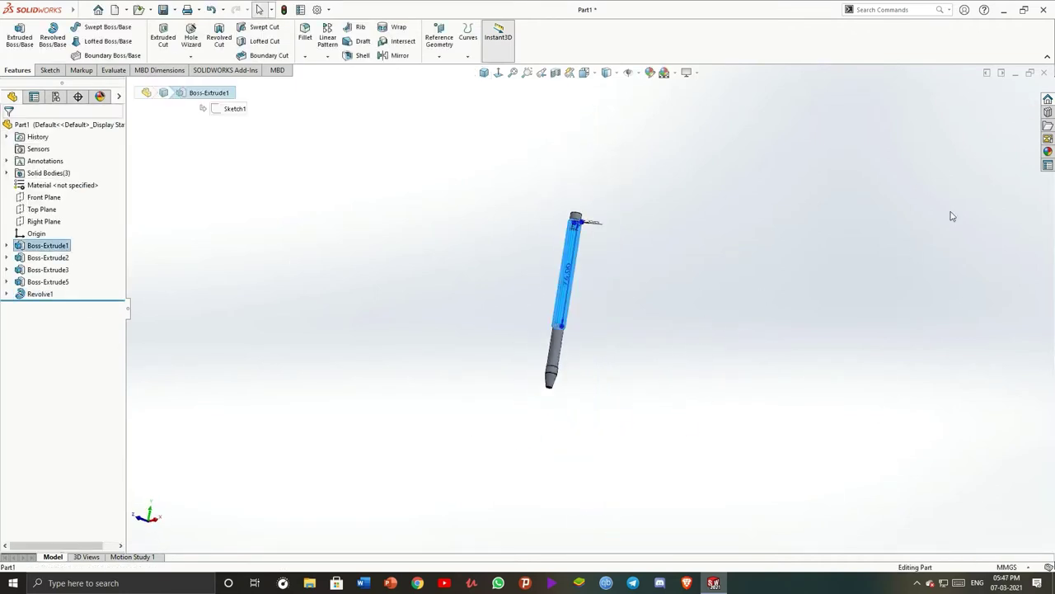
{"action": "left_click", "coordinate": [1048, 152]}
{"action": "left_click", "coordinate": [917, 106]}
{"action": "left_click", "coordinate": [933, 117]}
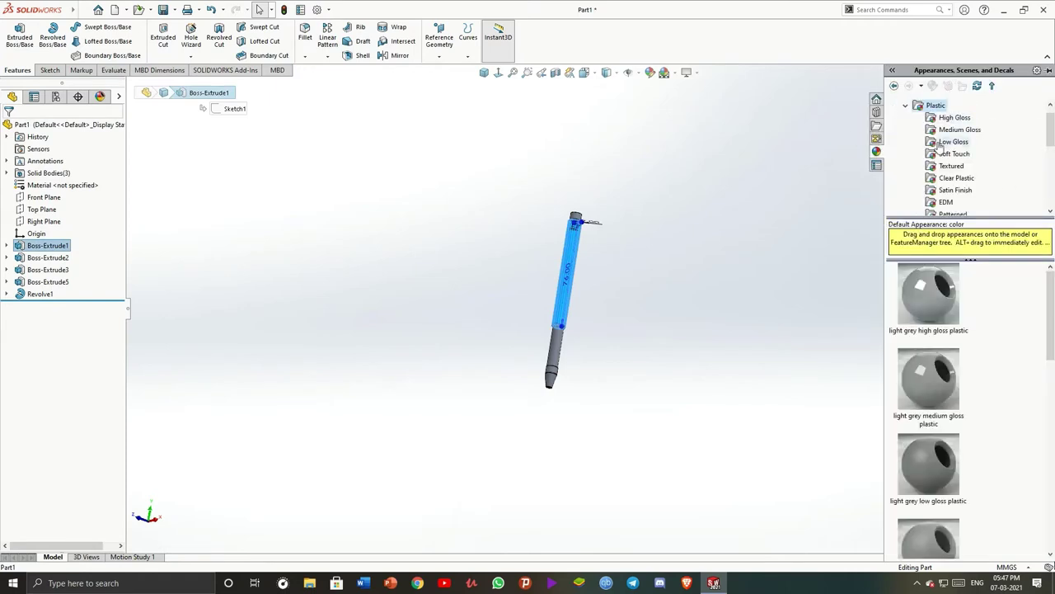
{"action": "left_click", "coordinate": [956, 178]}
{"action": "left_click", "coordinate": [935, 303]}
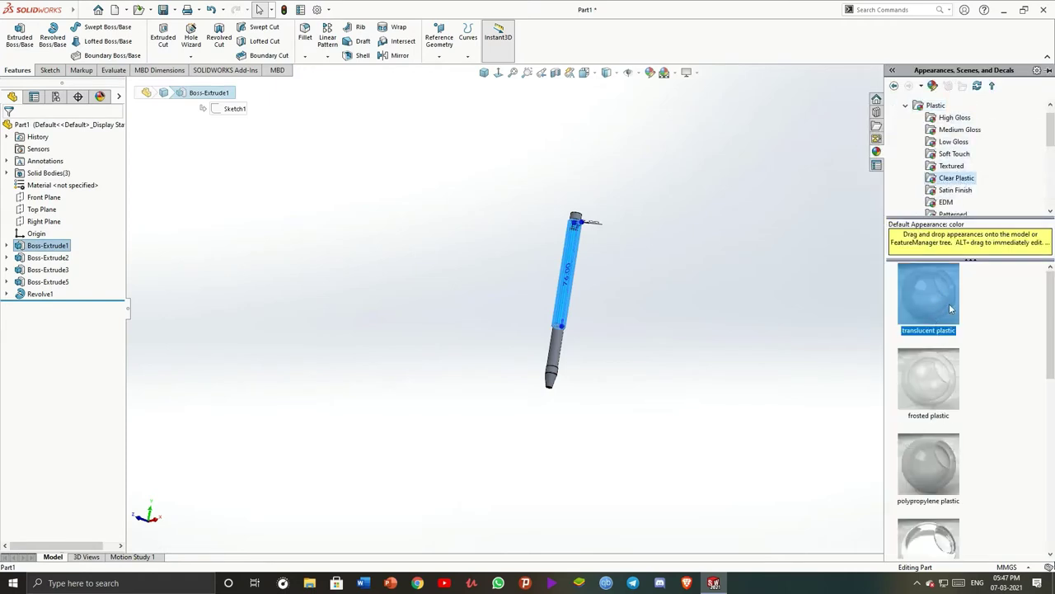
{"action": "left_click", "coordinate": [705, 307]}
{"action": "left_click", "coordinate": [48, 245]}
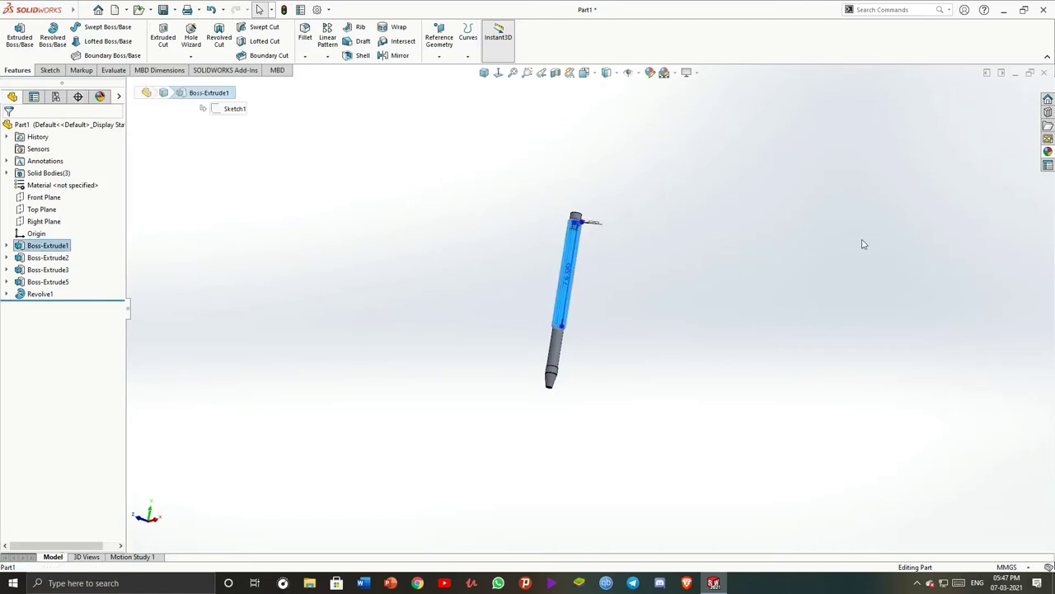
{"action": "left_click", "coordinate": [1048, 152]}
{"action": "left_click", "coordinate": [928, 302]}
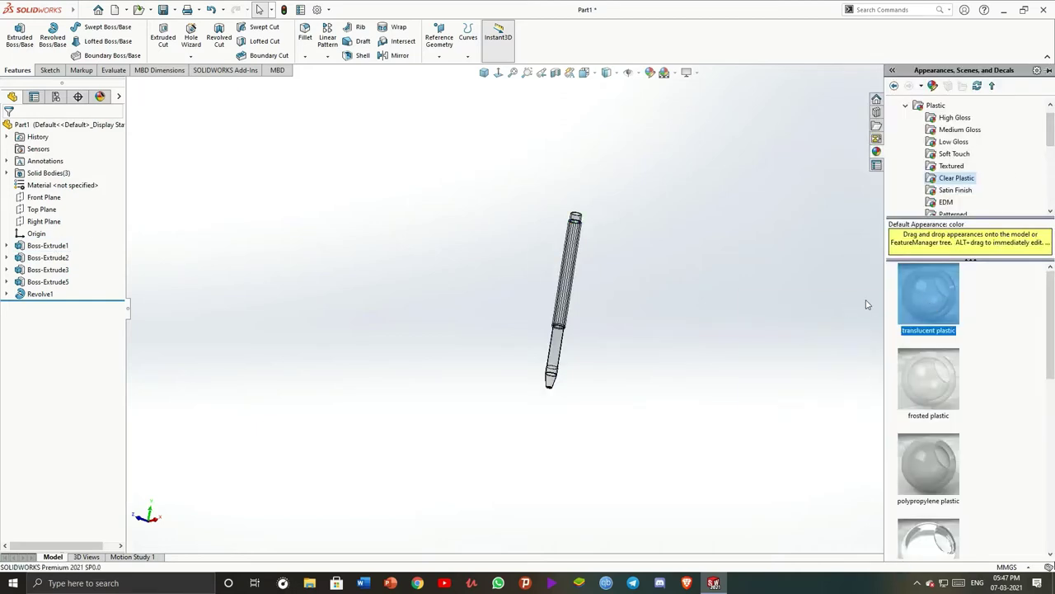
{"action": "left_click", "coordinate": [770, 294]}
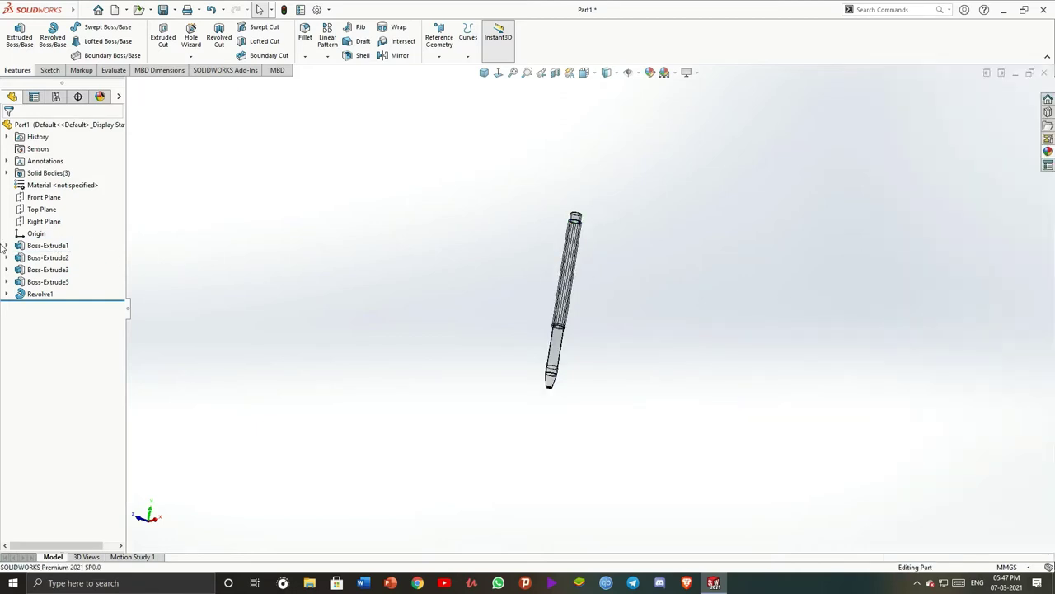
Give Boss-Extrude2 and Boss-Extrude3 a polyethylene plastic appearance
{"action": "left_click", "coordinate": [52, 262]}
{"action": "left_click", "coordinate": [53, 269], "text": "ctrl"}
{"action": "left_click", "coordinate": [1048, 151]}
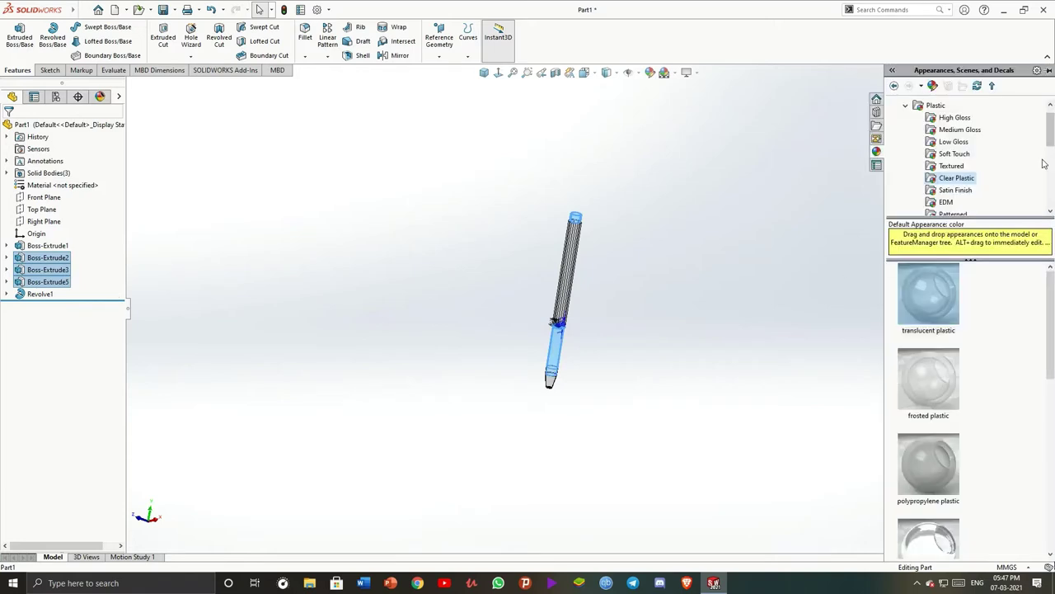
{"action": "scroll", "coordinate": [928, 412], "scroll_direction": "down", "scroll_amount": 5}
{"action": "left_click", "coordinate": [923, 507]}
{"action": "mouse_move", "coordinate": [691, 346]}
{"action": "middle_mouse_down"}
{"action": "mouse_move", "coordinate": [641, 275]}
{"action": "mouse_move", "coordinate": [694, 352]}
{"action": "middle_mouse_up"}
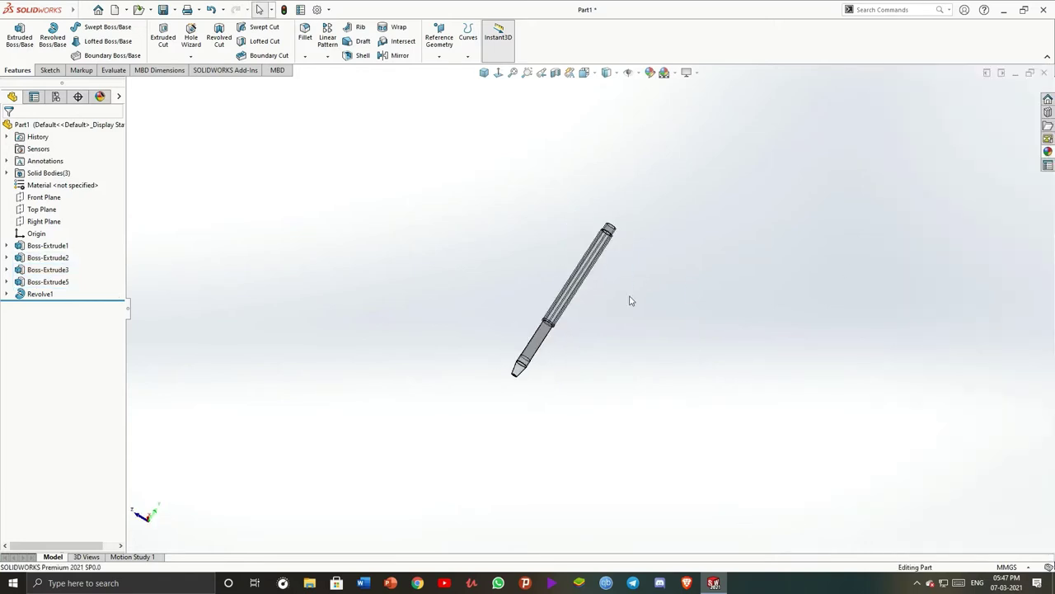
Apply a metal finish to the Revolve1 pen tip
{"action": "left_click", "coordinate": [37, 294]}
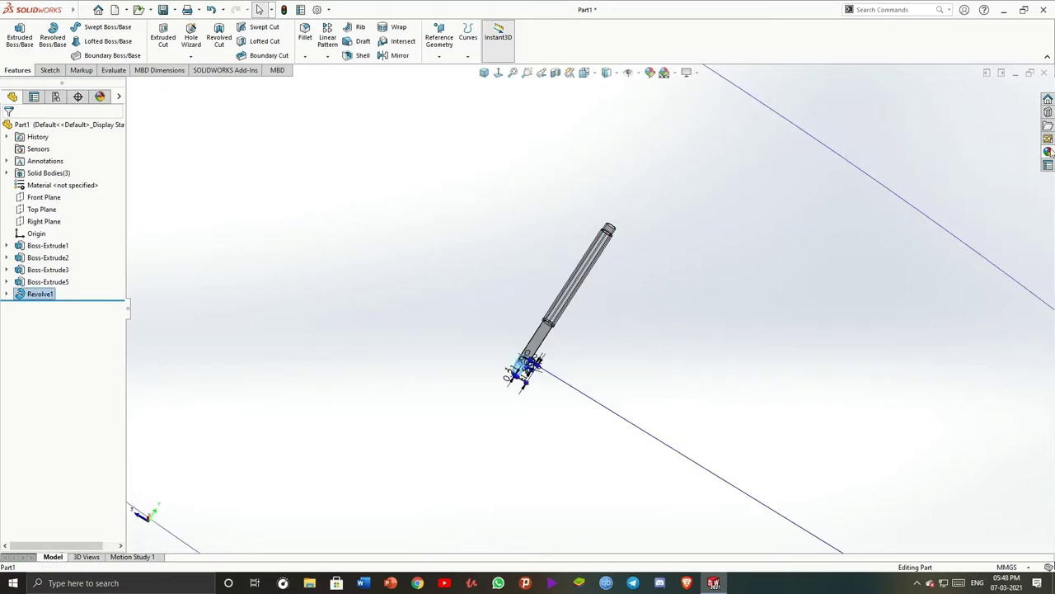
{"action": "left_click", "coordinate": [1047, 151]}
{"action": "scroll", "coordinate": [948, 148], "scroll_direction": "up", "scroll_amount": 5}
{"action": "left_click", "coordinate": [942, 106]}
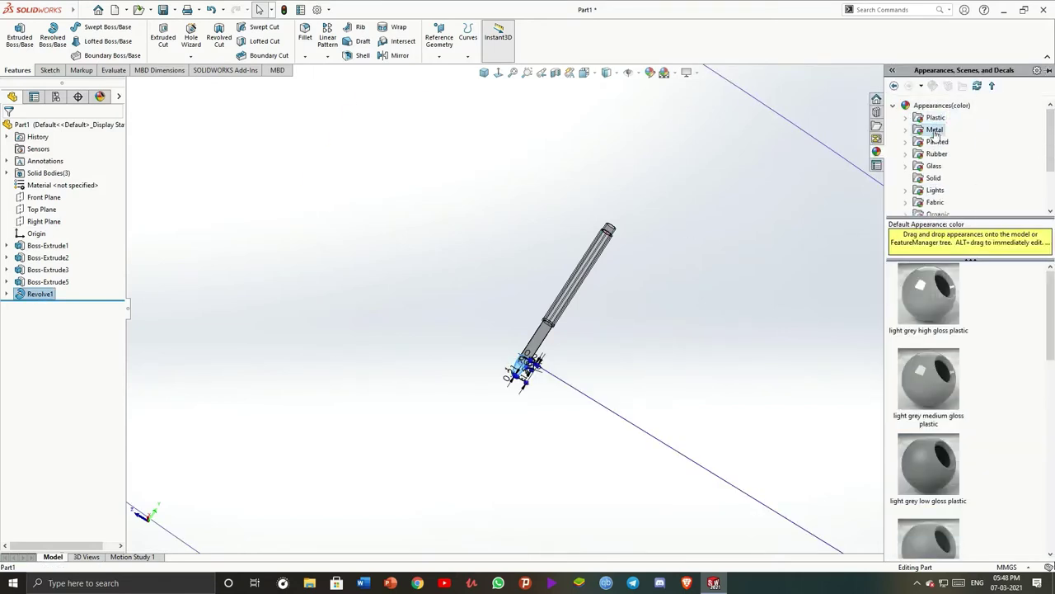
{"action": "left_click", "coordinate": [935, 131]}
{"action": "left_click_drag", "start_coordinate": [929, 297], "coordinate": [561, 305]}
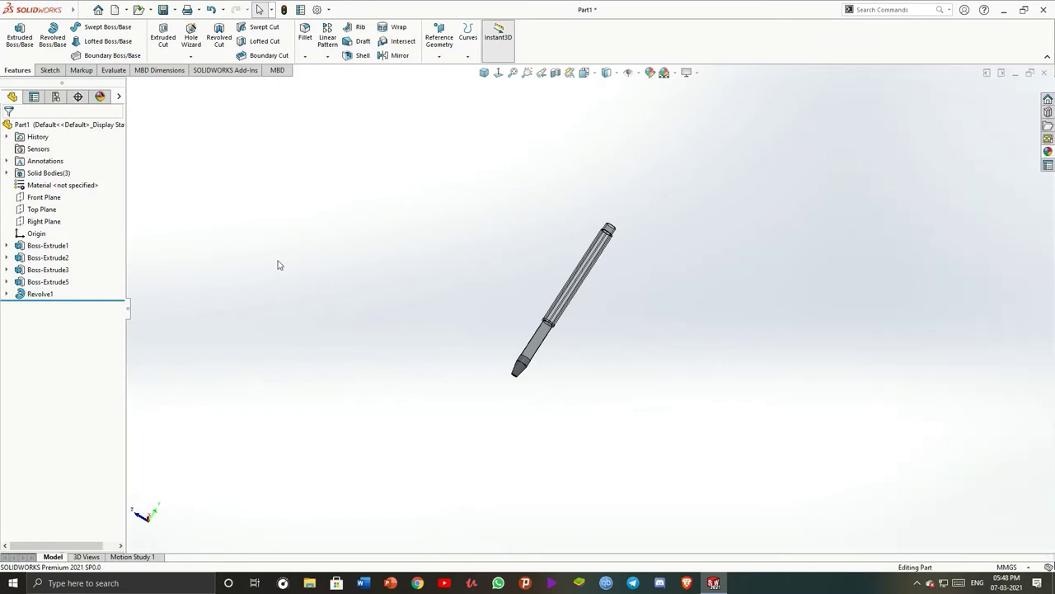
{"action": "scroll", "coordinate": [631, 346], "scroll_direction": "up", "scroll_amount": 2}
{"action": "scroll", "coordinate": [511, 351], "scroll_direction": "down", "scroll_amount": 5}
{"action": "scroll", "coordinate": [590, 334], "scroll_direction": "up", "scroll_amount": 3}
{"action": "scroll", "coordinate": [608, 380], "scroll_direction": "down", "scroll_amount": 1}
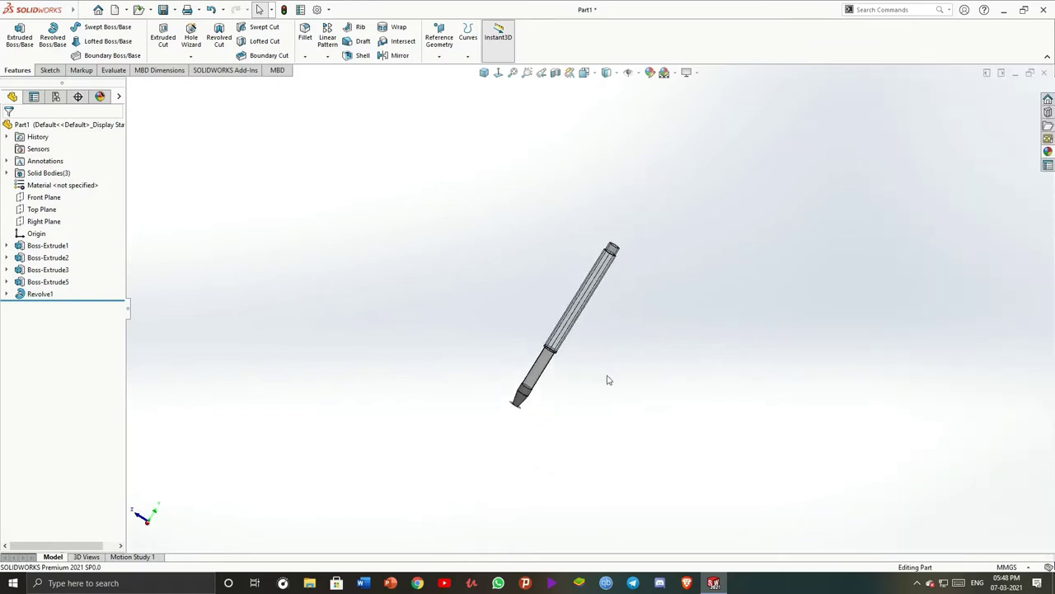
{"action": "scroll", "coordinate": [608, 380], "scroll_direction": "down", "scroll_amount": 1}
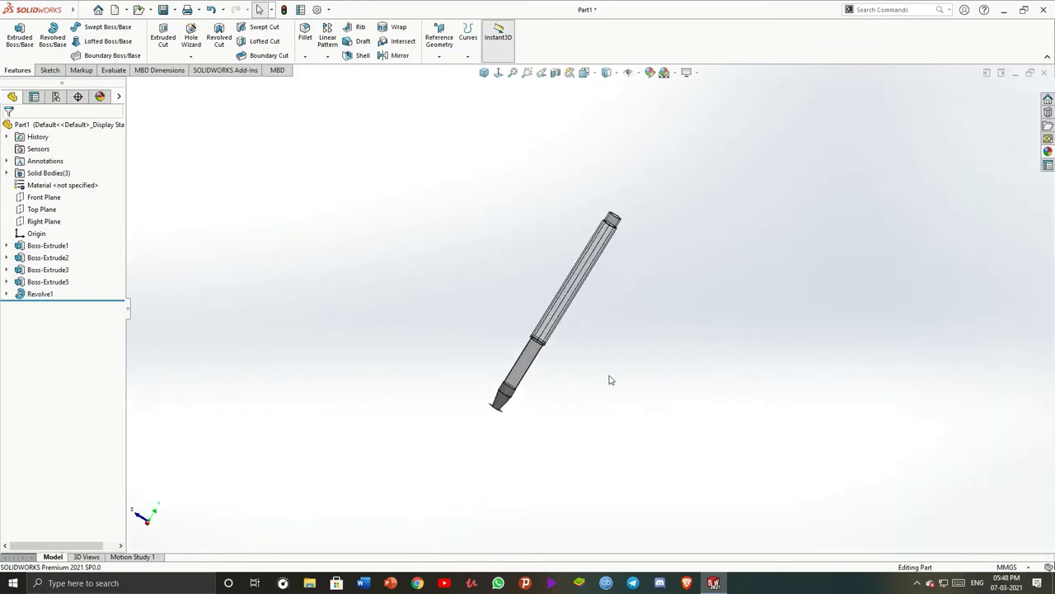
Save As the part named 'body' inside a newly created Documents\Pen folder
{"action": "left_click", "coordinate": [84, 10]}
{"action": "left_click", "coordinate": [99, 159]}
{"action": "type", "text": "bod"}
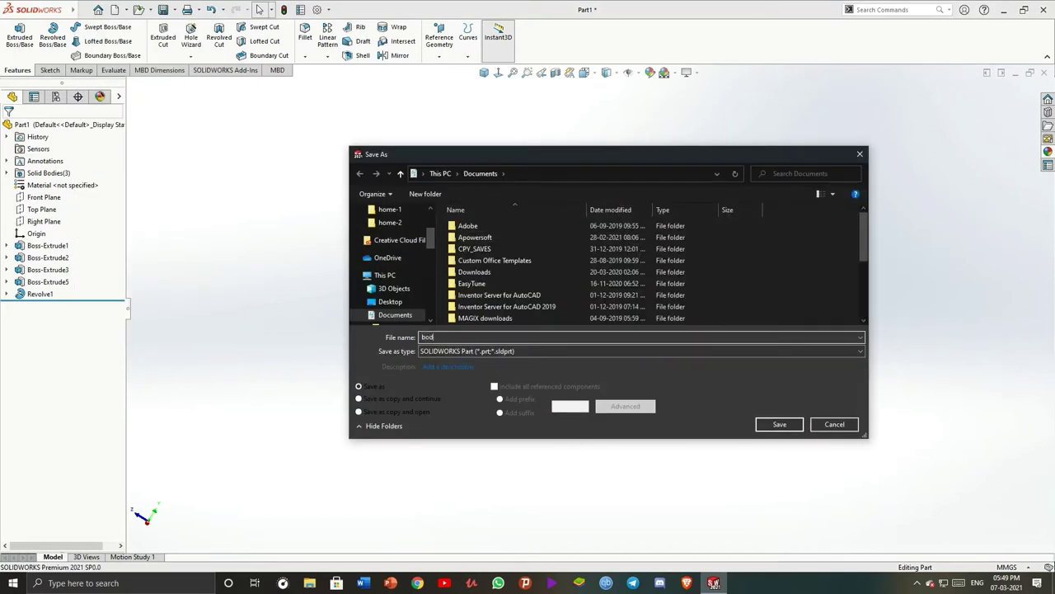
{"action": "type", "text": "y"}
{"action": "right_click", "coordinate": [809, 255]}
{"action": "left_click", "coordinate": [730, 384]}
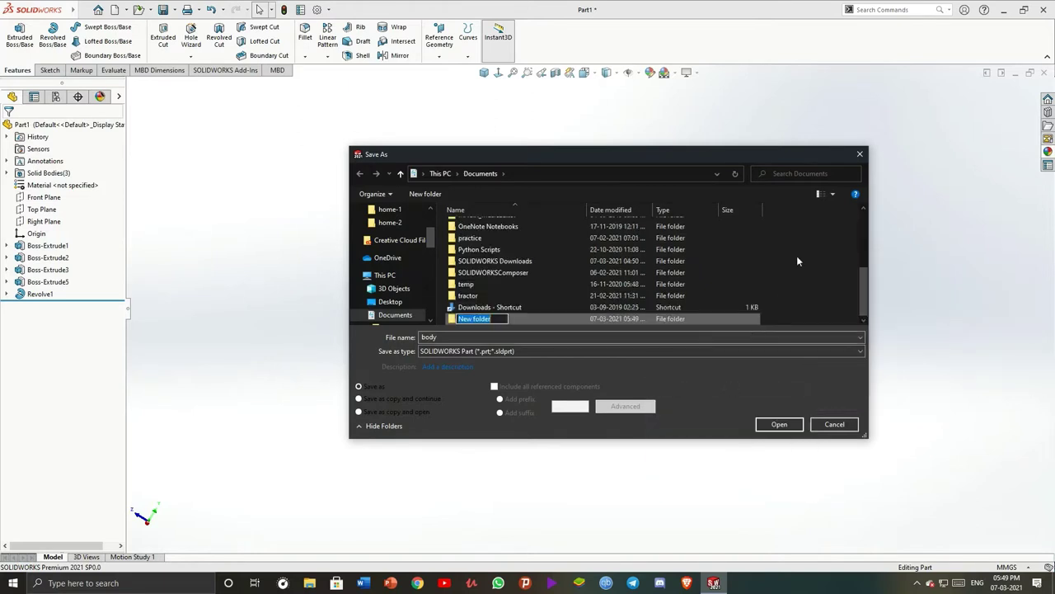
{"action": "type", "text": "bo"}
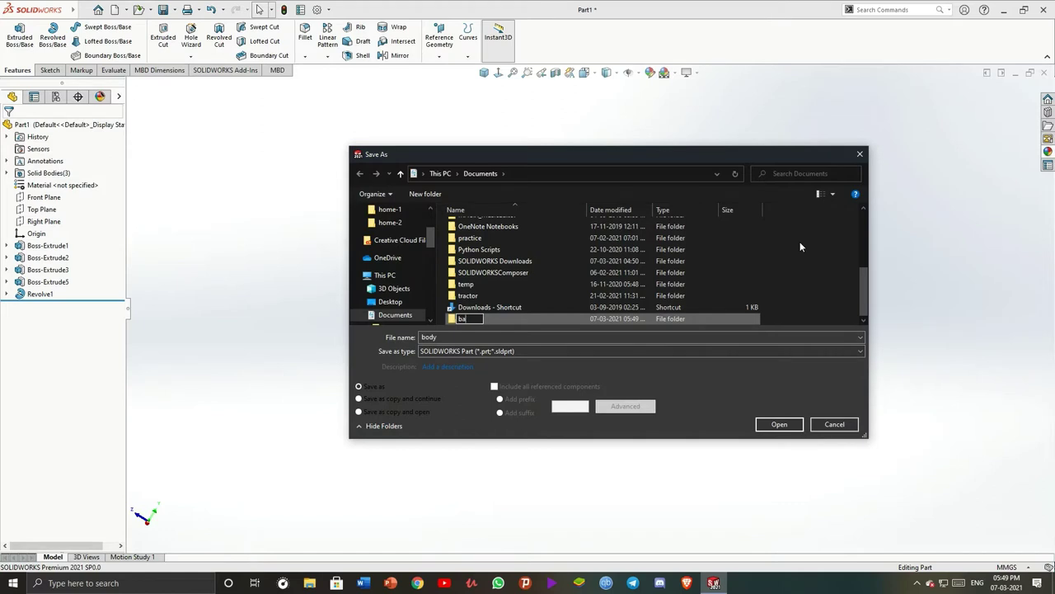
{"action": "key", "text": "Return"}
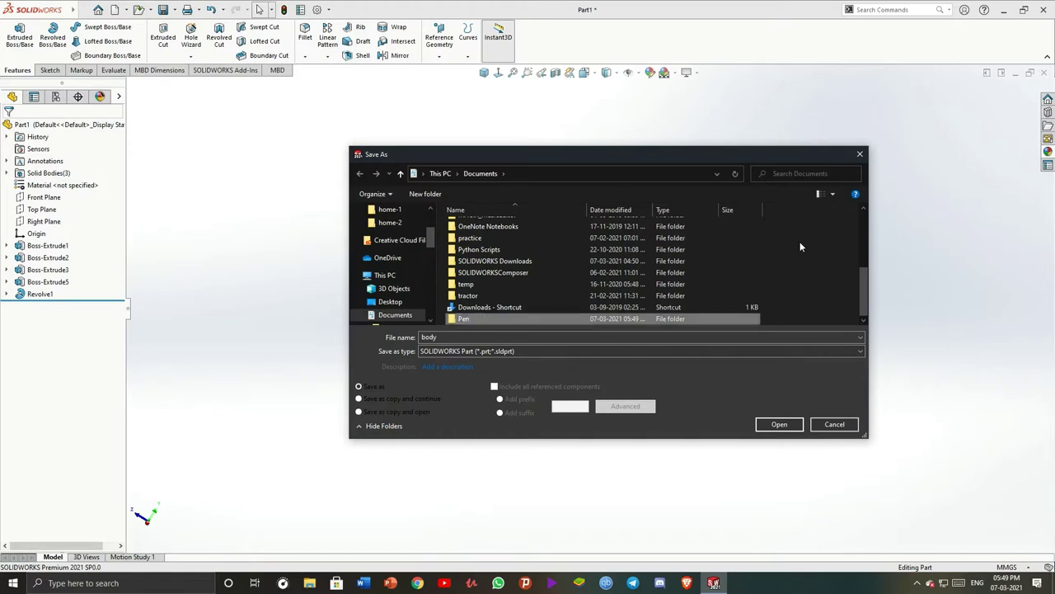
{"action": "double_click", "coordinate": [470, 318]}
{"action": "left_click", "coordinate": [780, 424]}
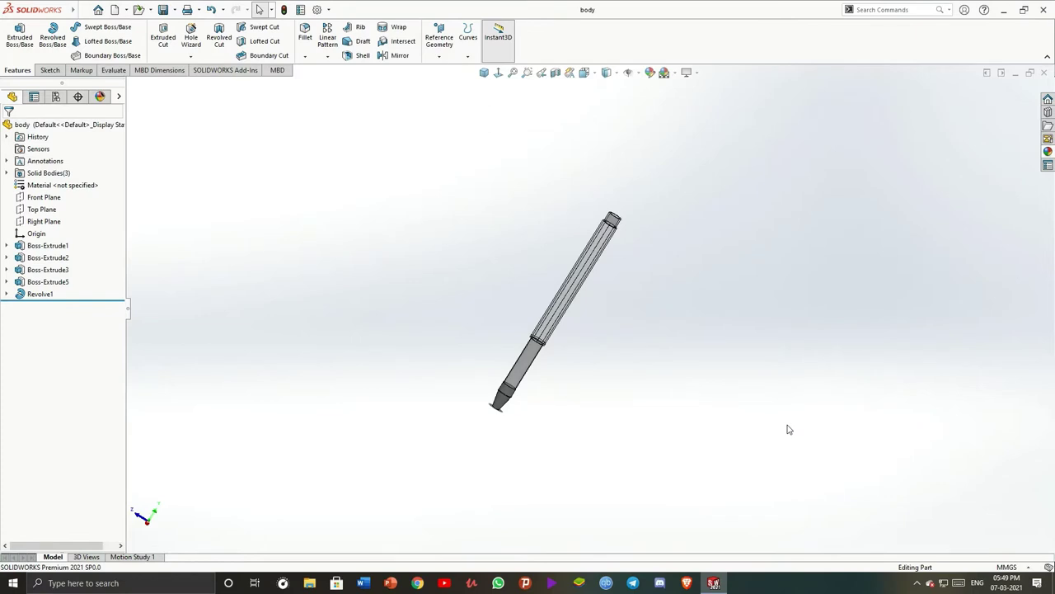
Orbit the pen, then reset it to the Trimetric view orientation
{"action": "mouse_move", "coordinate": [785, 430]}
{"action": "middle_mouse_down"}
{"action": "mouse_move", "coordinate": [519, 415]}
{"action": "mouse_move", "coordinate": [593, 506]}
{"action": "mouse_move", "coordinate": [711, 532]}
{"action": "mouse_move", "coordinate": [810, 437]}
{"action": "mouse_move", "coordinate": [760, 261]}
{"action": "mouse_move", "coordinate": [596, 140]}
{"action": "mouse_move", "coordinate": [575, 339]}
{"action": "mouse_move", "coordinate": [578, 509]}
{"action": "mouse_move", "coordinate": [668, 330]}
{"action": "middle_mouse_up"}
{"action": "left_click", "coordinate": [484, 73]}
{"action": "left_click", "coordinate": [594, 101]}
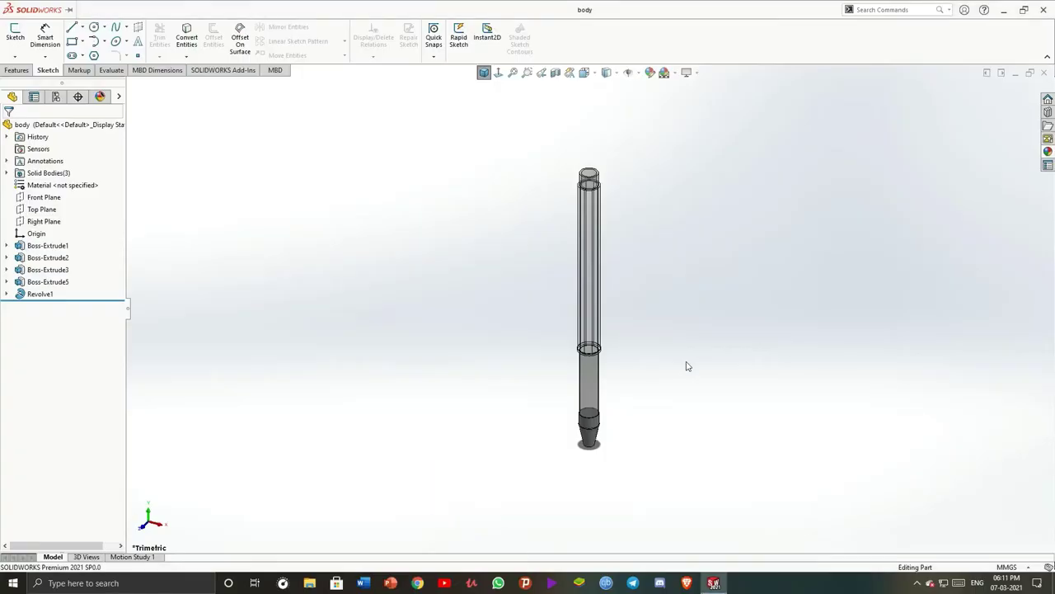
Create a new part and start a sketch on the Front Plane
{"action": "left_click", "coordinate": [114, 9]}
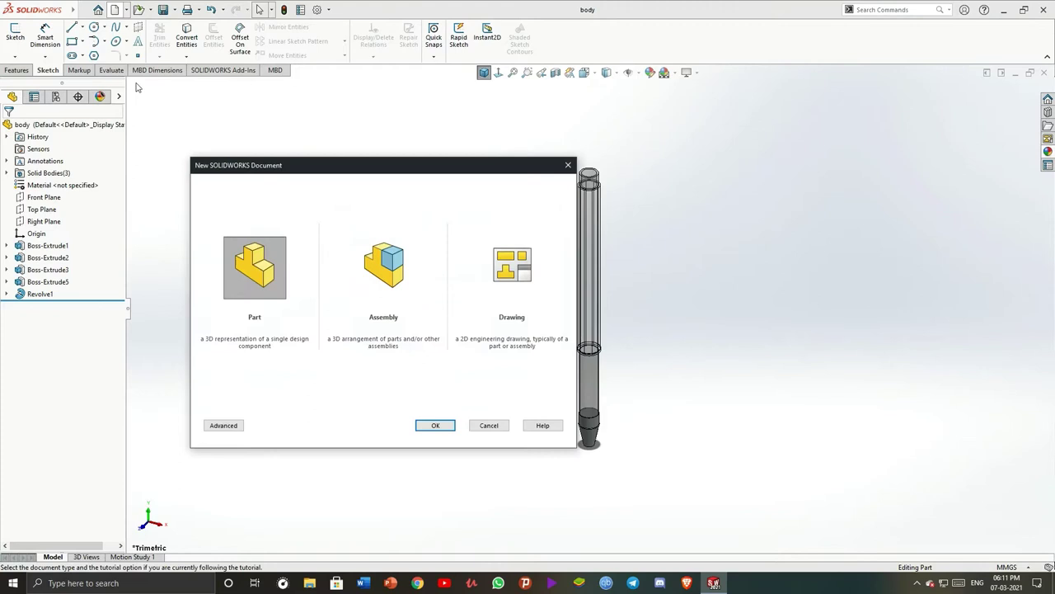
{"action": "left_click", "coordinate": [435, 425]}
{"action": "left_click", "coordinate": [41, 186]}
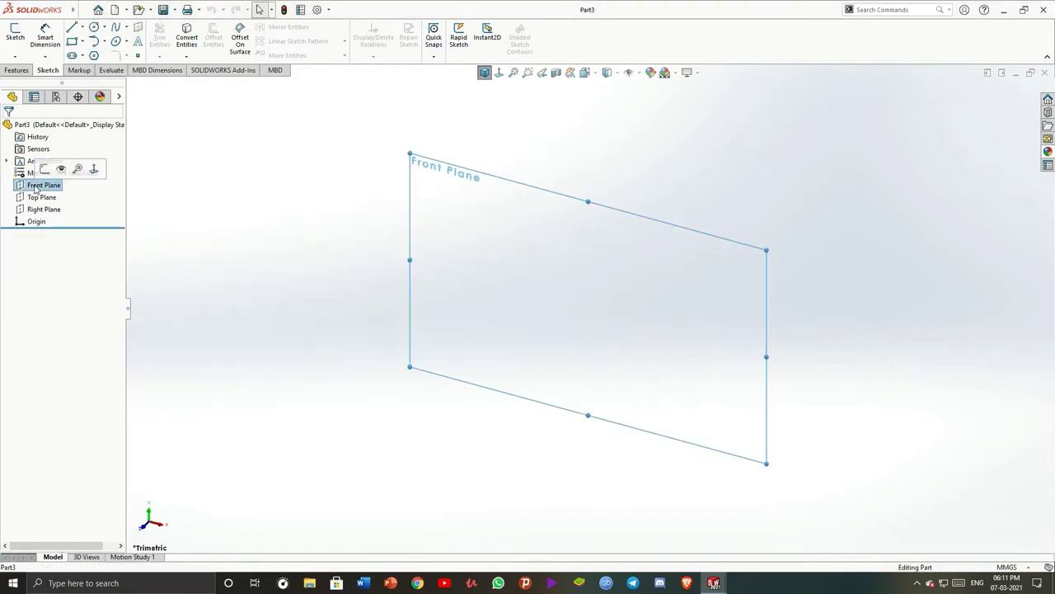
{"action": "right_click", "coordinate": [36, 189]}
{"action": "left_click", "coordinate": [44, 168]}
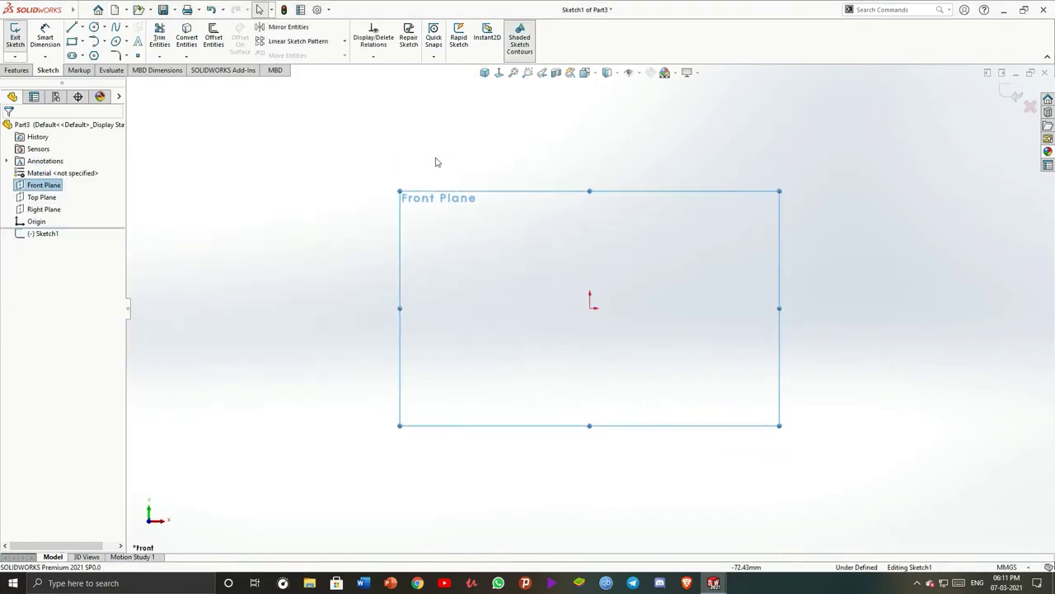
Draw a vertical centerline near the origin
{"action": "left_click", "coordinate": [74, 28]}
{"action": "left_click", "coordinate": [589, 102]}
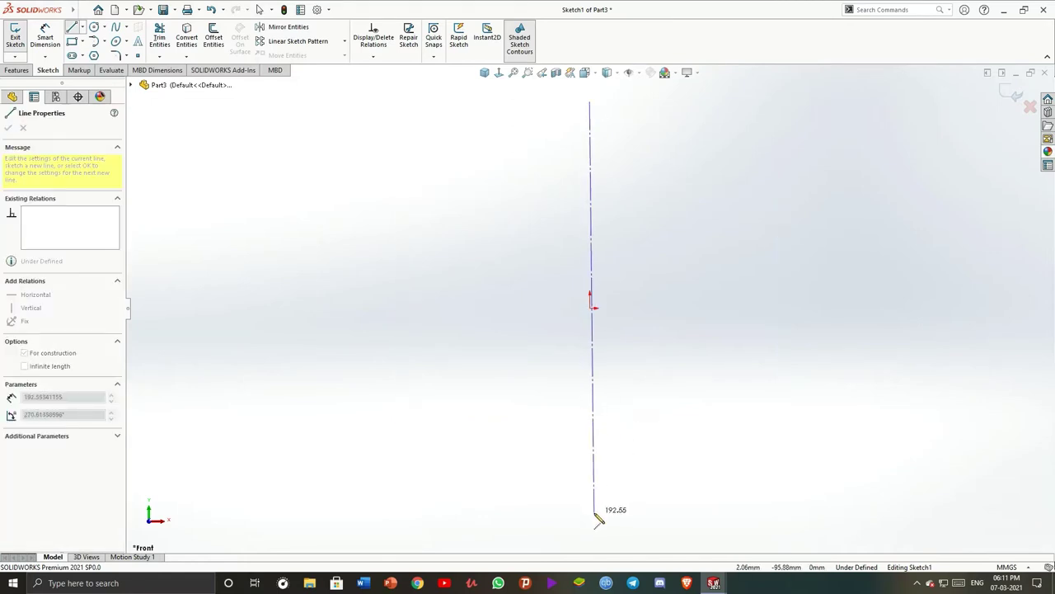
{"action": "left_click", "coordinate": [594, 512]}
{"action": "key", "text": "Escape"}
{"action": "left_click", "coordinate": [81, 27]}
{"action": "left_click", "coordinate": [103, 52]}
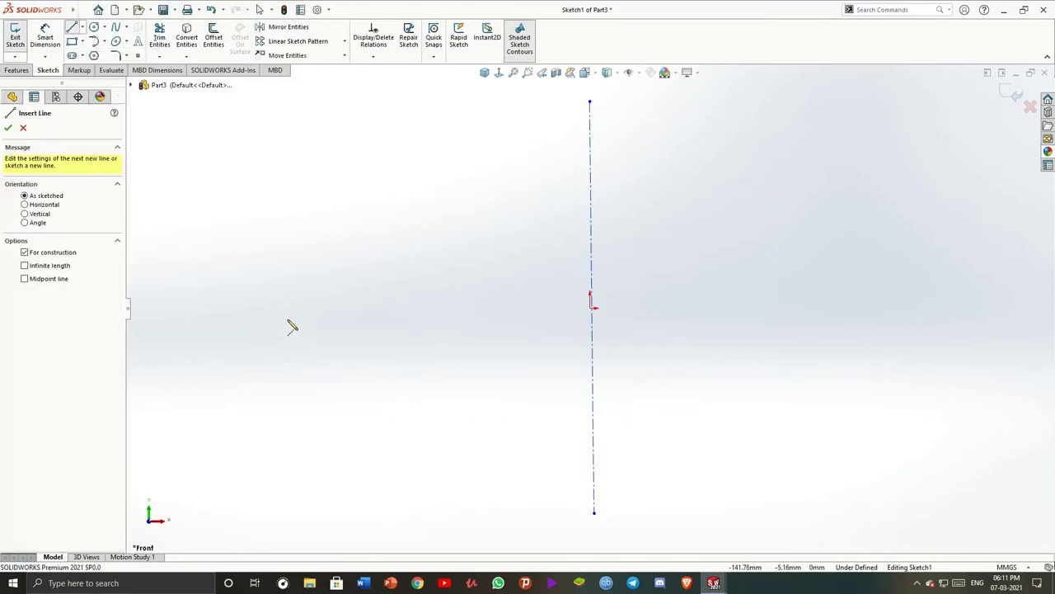
{"action": "key", "text": "Escape"}
{"action": "scroll", "coordinate": [462, 311], "scroll_direction": "down", "scroll_amount": 2}
Make the centerline pass through the origin and constrain it vertical
{"action": "left_click", "coordinate": [613, 314]}
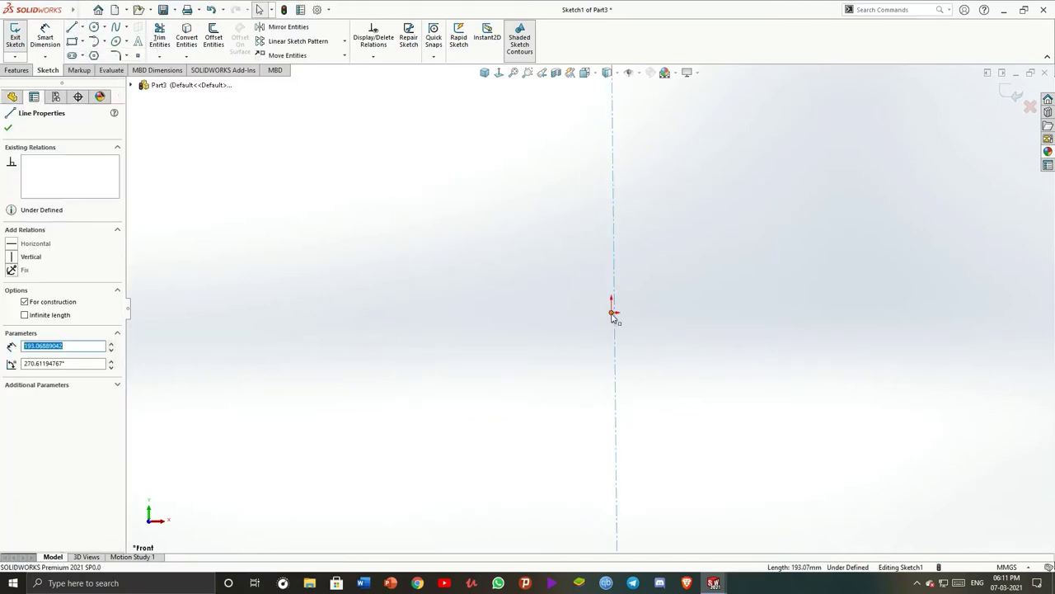
{"action": "left_click", "coordinate": [612, 313], "text": "ctrl"}
{"action": "left_click", "coordinate": [12, 318]}
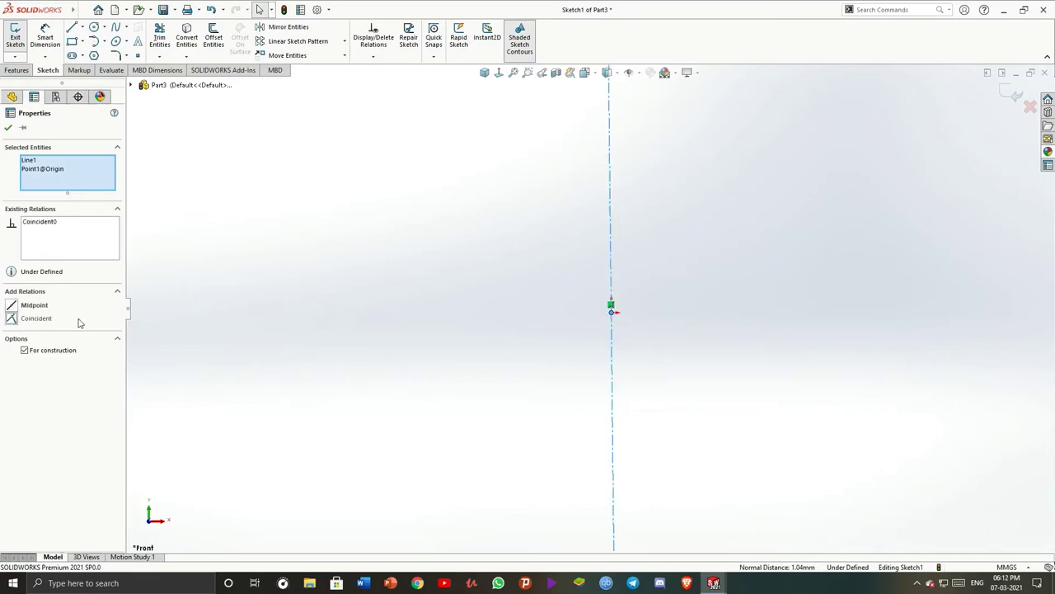
{"action": "left_click", "coordinate": [475, 276]}
{"action": "left_click", "coordinate": [607, 255]}
{"action": "left_click", "coordinate": [13, 258]}
{"action": "left_click", "coordinate": [452, 319]}
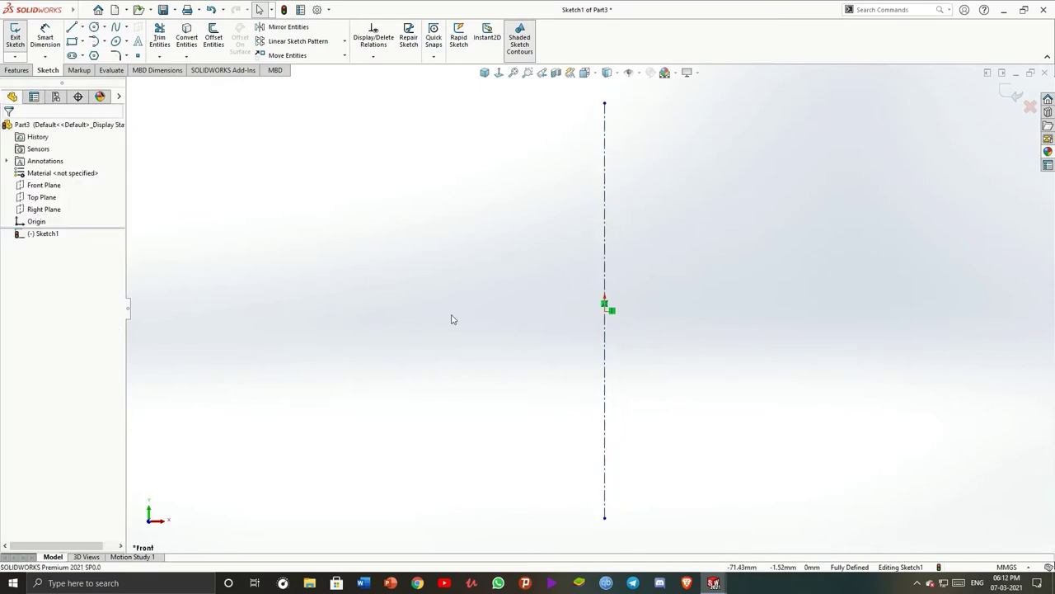
Draw a horizontal centerline through the origin
{"action": "left_click", "coordinate": [82, 27]}
{"action": "left_click", "coordinate": [87, 52]}
{"action": "scroll", "coordinate": [371, 313], "scroll_direction": "down", "scroll_amount": 3}
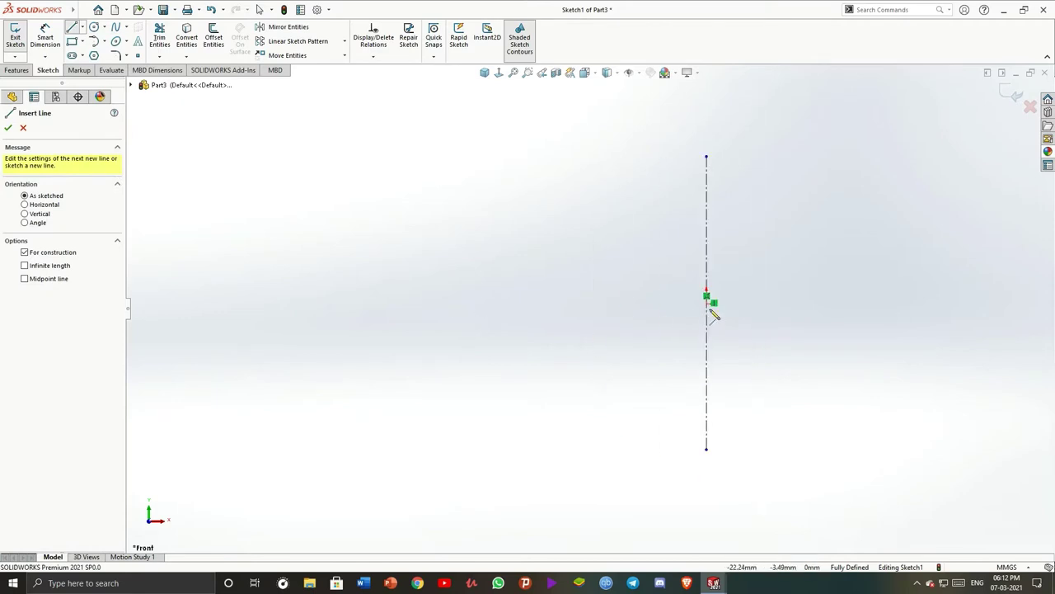
{"action": "left_click", "coordinate": [322, 306]}
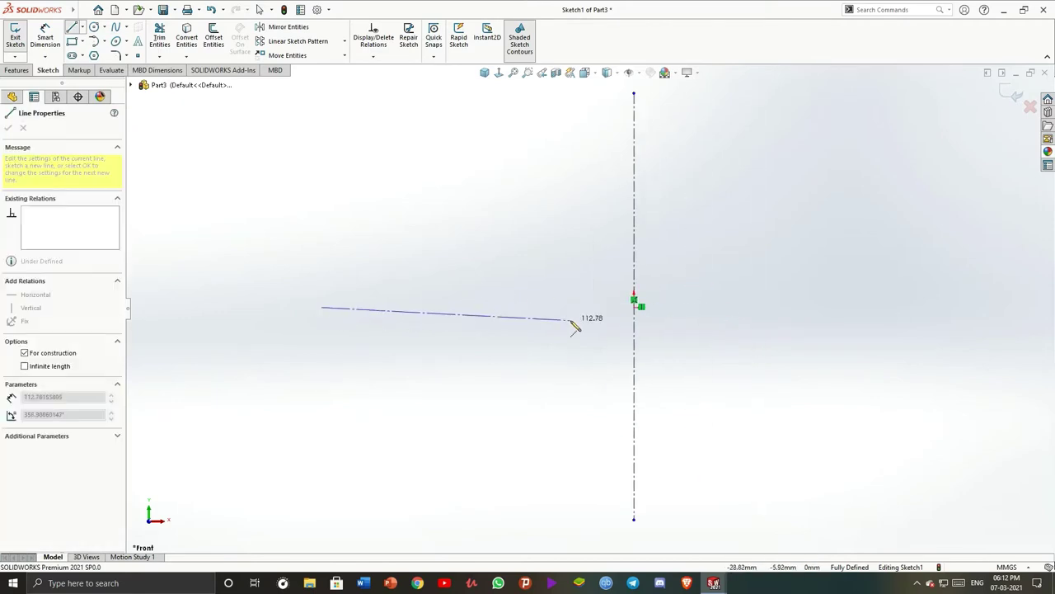
{"action": "left_click", "coordinate": [943, 307]}
{"action": "key", "text": "Escape"}
{"action": "key", "text": "z"}
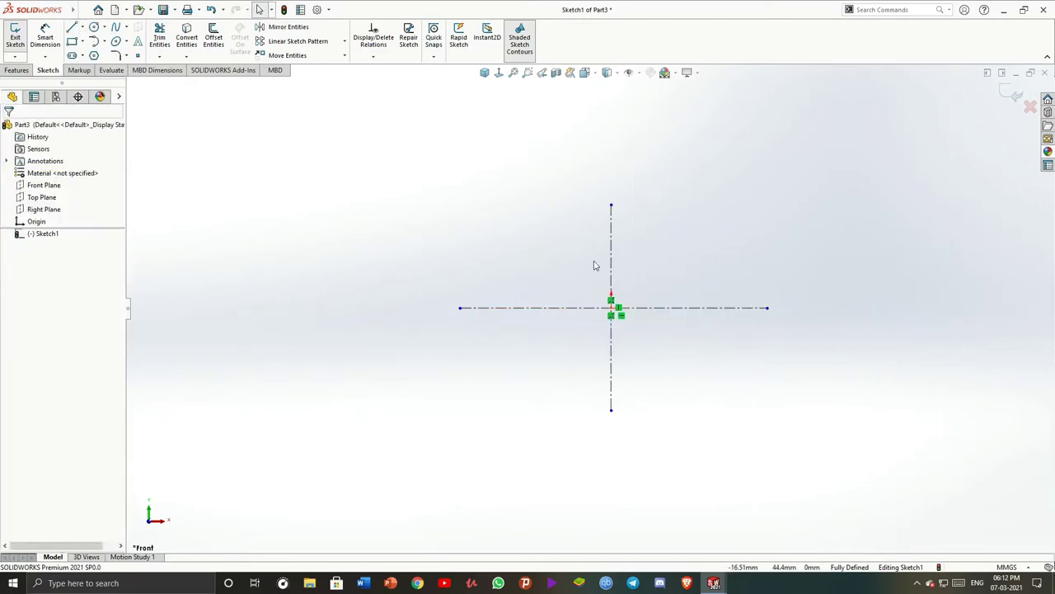
Inspect the vertical centerline and delete its existing relation
{"action": "scroll", "coordinate": [569, 252], "scroll_direction": "down", "scroll_amount": 2}
{"action": "left_click", "coordinate": [648, 280]}
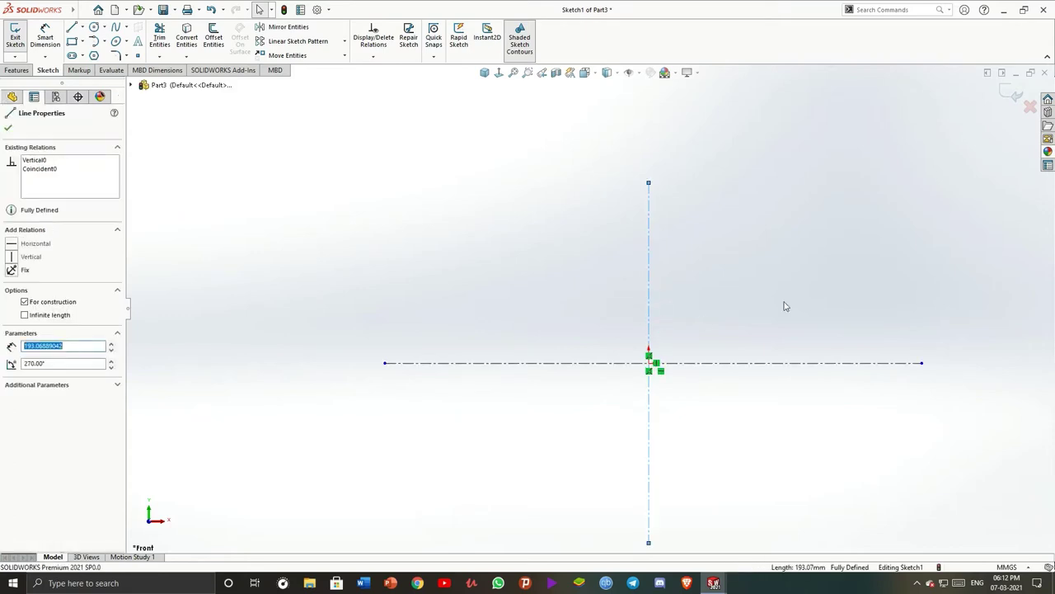
{"action": "left_click", "coordinate": [784, 304]}
{"action": "left_click", "coordinate": [649, 294]}
{"action": "left_click", "coordinate": [695, 294]}
{"action": "scroll", "coordinate": [651, 372], "scroll_direction": "down", "scroll_amount": 4}
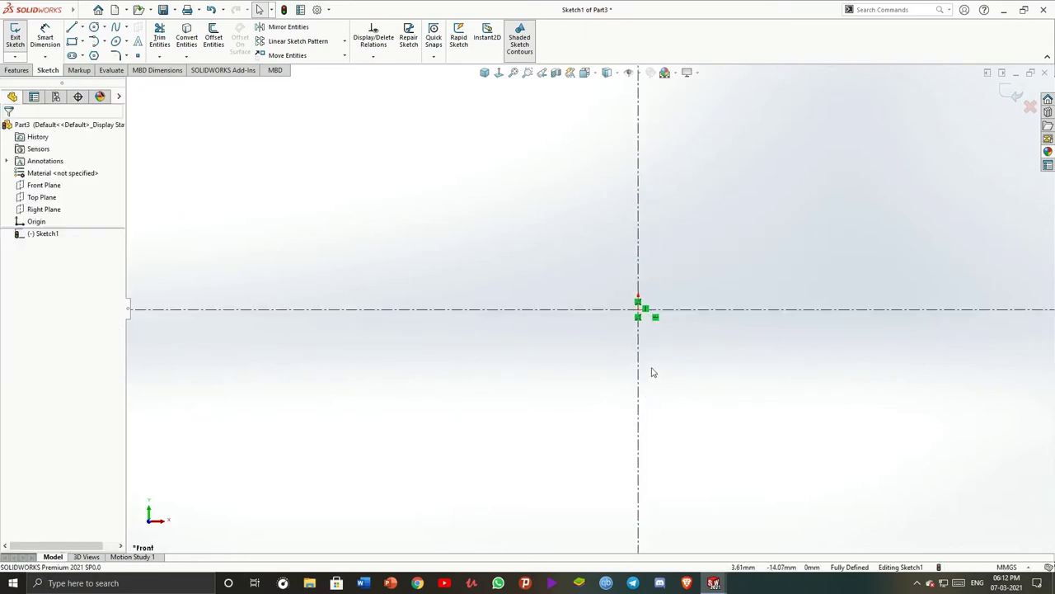
{"action": "left_click", "coordinate": [639, 310]}
{"action": "left_click", "coordinate": [637, 261]}
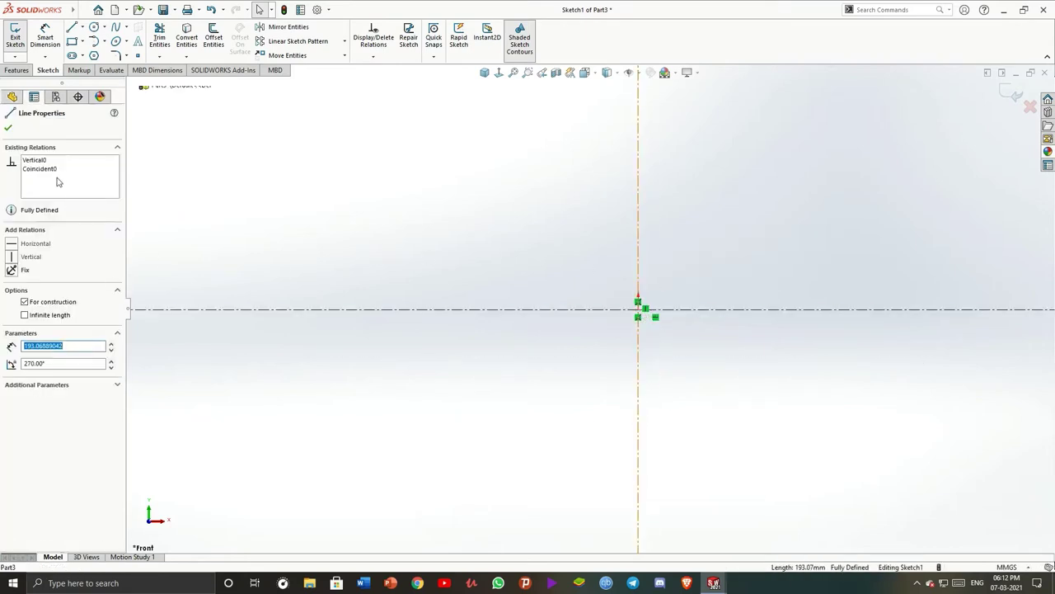
{"action": "right_click", "coordinate": [58, 181]}
{"action": "left_click", "coordinate": [73, 177]}
{"action": "key", "text": "Escape"}
Delete the vertical centerline and redraw it through the origin
{"action": "scroll", "coordinate": [615, 266], "scroll_direction": "up", "scroll_amount": 3}
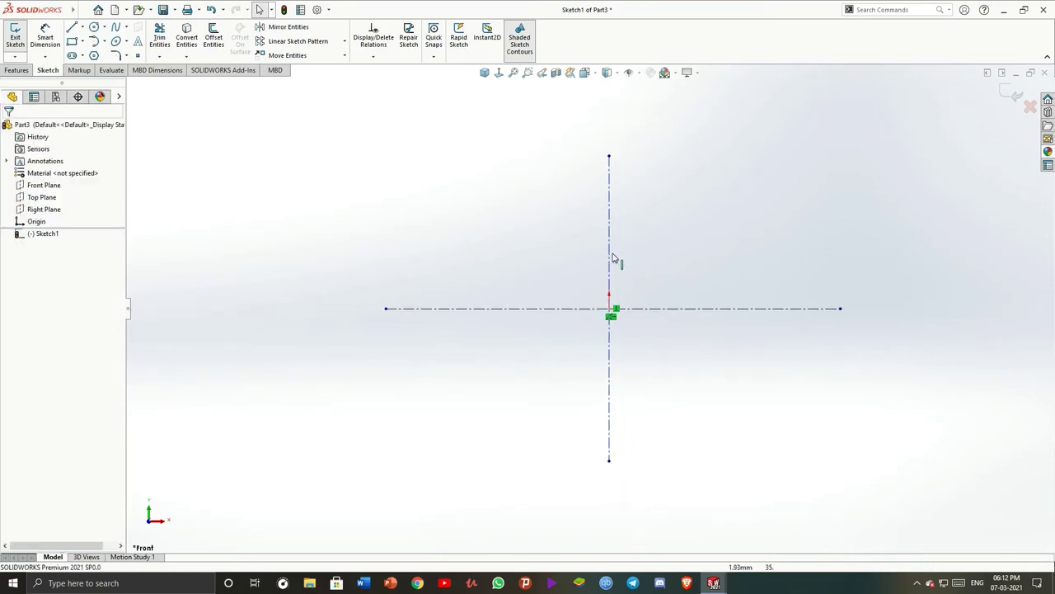
{"action": "left_click_drag", "start_coordinate": [612, 256], "coordinate": [614, 311]}
{"action": "scroll", "coordinate": [621, 319], "scroll_direction": "down", "scroll_amount": 3}
{"action": "scroll", "coordinate": [623, 297], "scroll_direction": "up", "scroll_amount": 2}
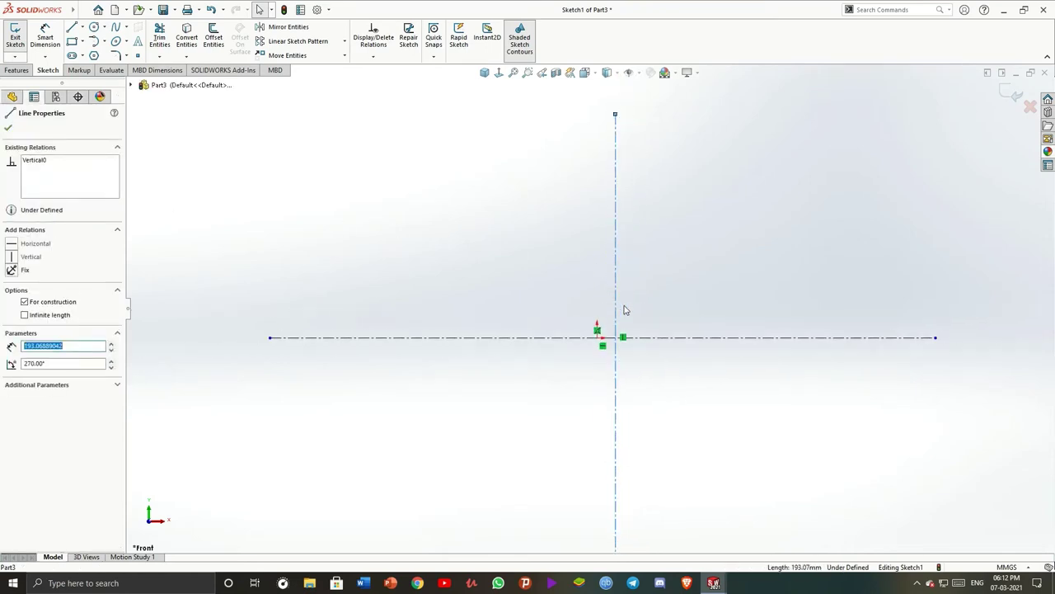
{"action": "key", "text": "Delete"}
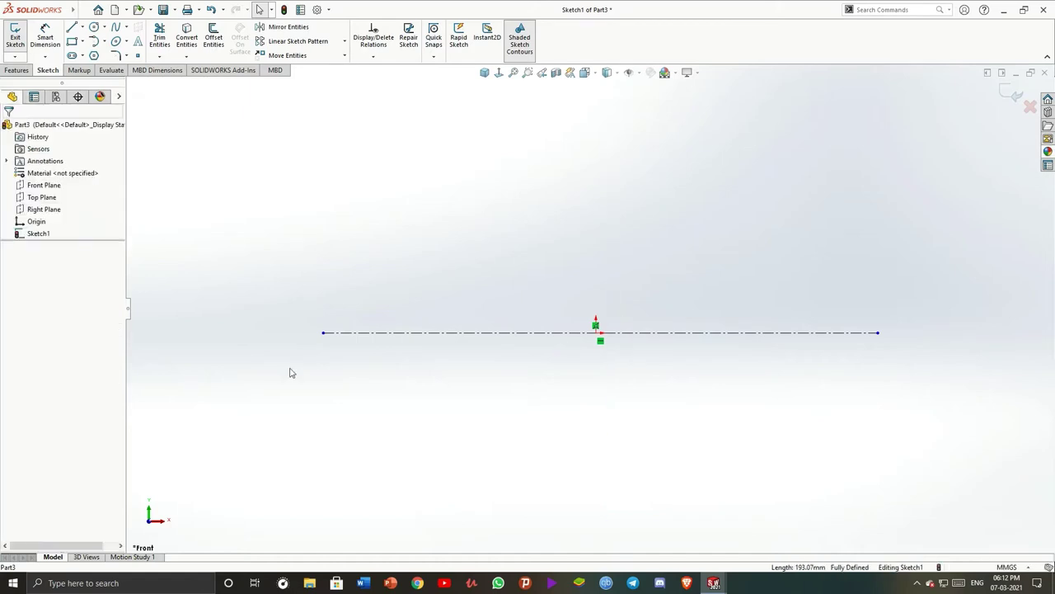
{"action": "left_click", "coordinate": [82, 27]}
{"action": "left_click", "coordinate": [97, 52]}
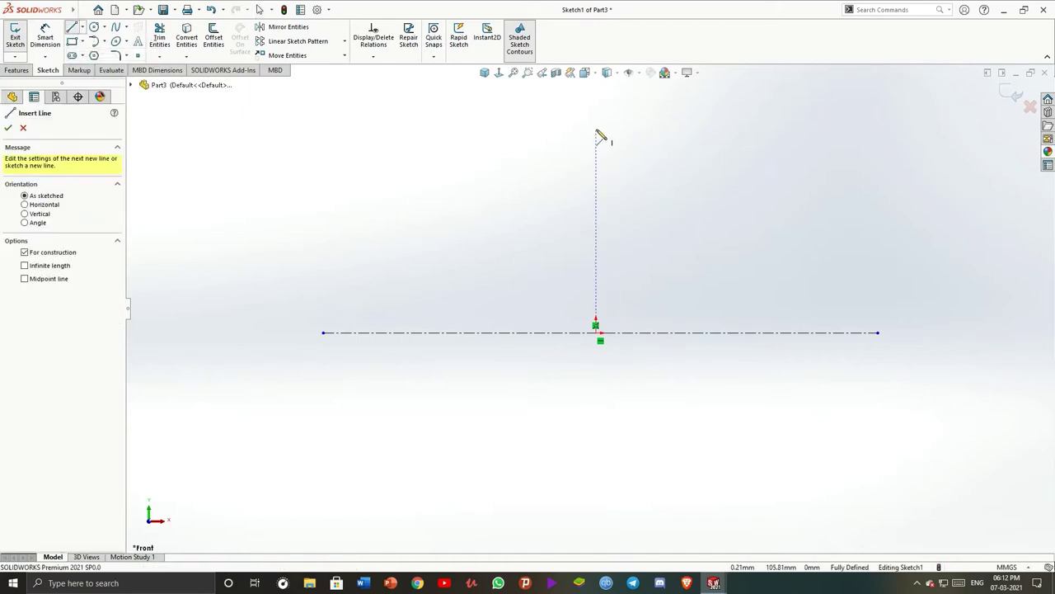
{"action": "left_click_drag", "start_coordinate": [596, 130], "coordinate": [596, 528]}
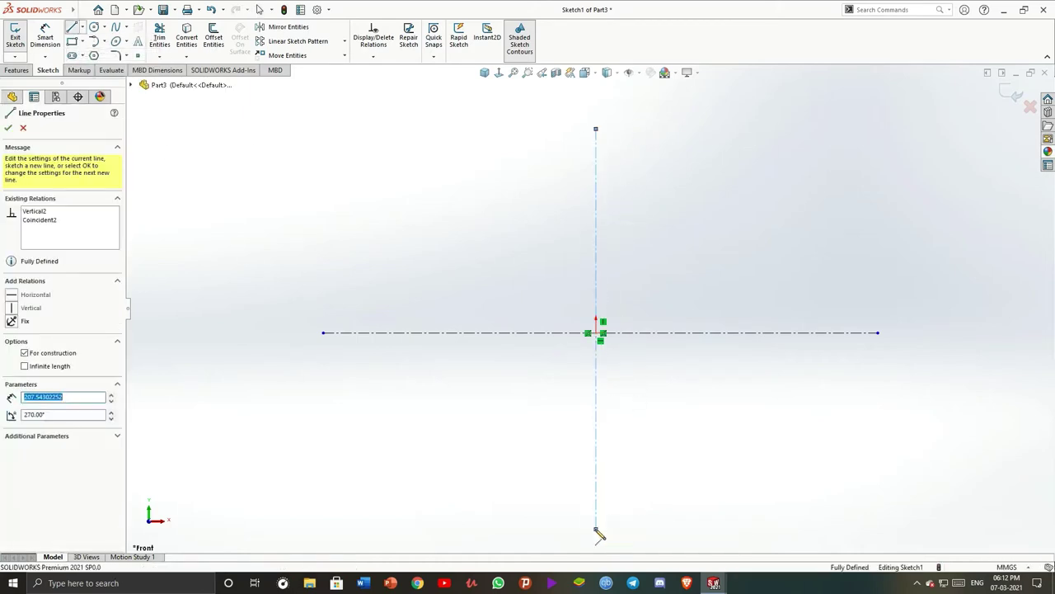
{"action": "key", "text": "Escape"}
{"action": "scroll", "coordinate": [588, 313], "scroll_direction": "up", "scroll_amount": 3}
{"action": "scroll", "coordinate": [615, 354], "scroll_direction": "down", "scroll_amount": 1}
{"action": "scroll", "coordinate": [621, 350], "scroll_direction": "down", "scroll_amount": 2}
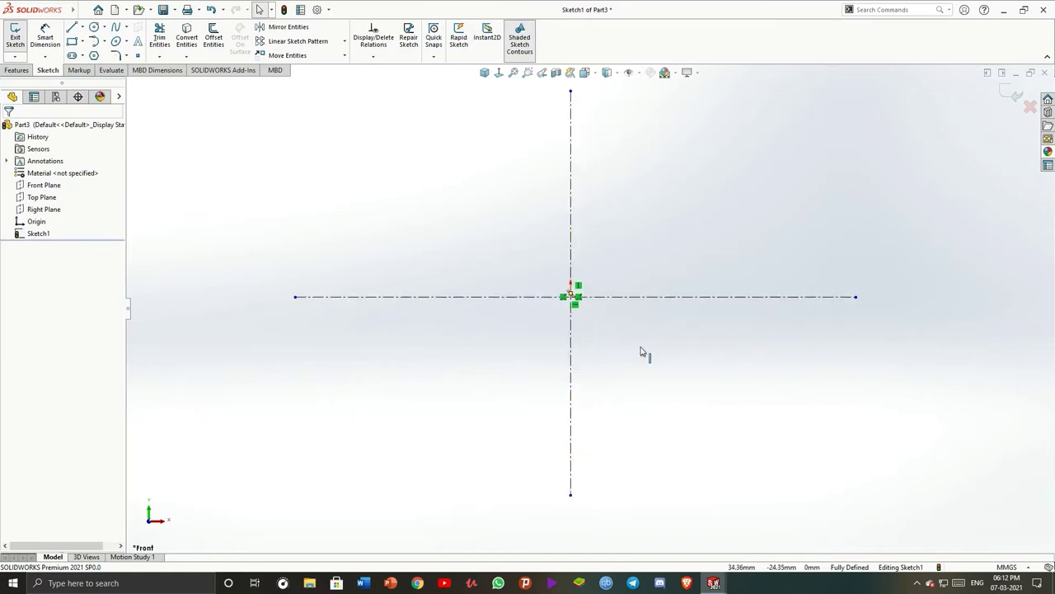
Draw the profile's short bottom edge and the inner wall upward
{"action": "left_click", "coordinate": [70, 28]}
{"action": "left_click", "coordinate": [681, 296]}
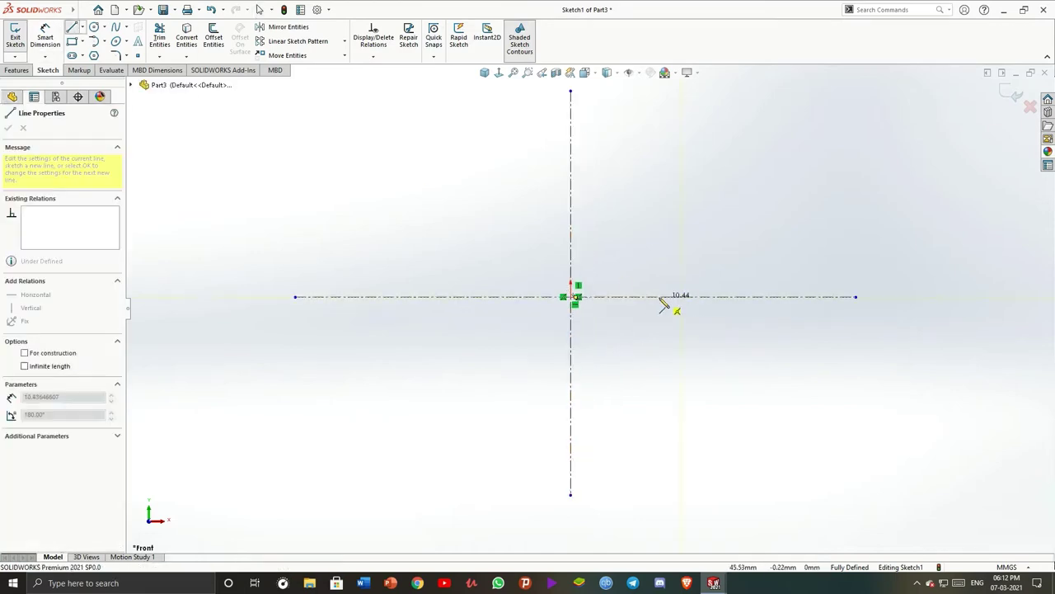
{"action": "left_click", "coordinate": [653, 297]}
{"action": "left_click", "coordinate": [653, 183]}
{"action": "scroll", "coordinate": [652, 205], "scroll_direction": "up", "scroll_amount": 2}
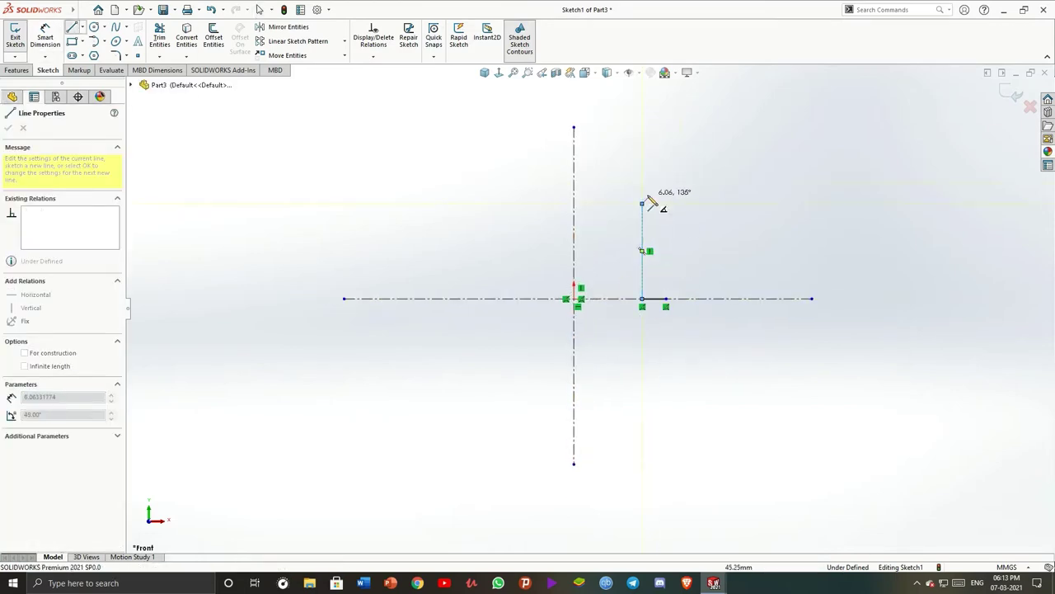
{"action": "key", "text": "Escape"}
Add the inner curved top arc, the top lines and the short wall at the centerline
{"action": "left_click", "coordinate": [93, 41]}
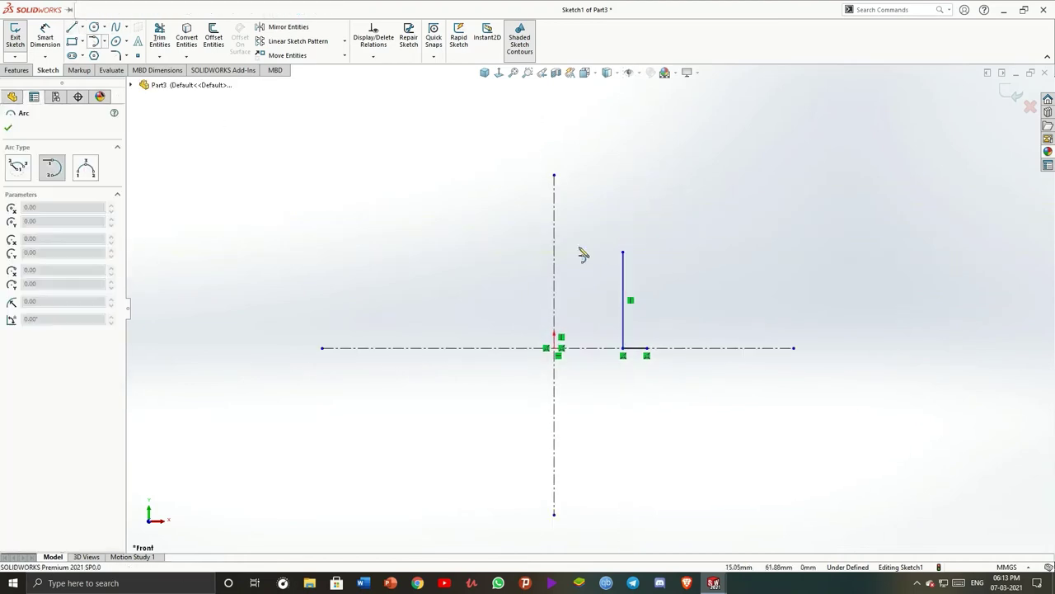
{"action": "left_click", "coordinate": [623, 252]}
{"action": "left_click", "coordinate": [593, 206]}
{"action": "key", "text": "l"}
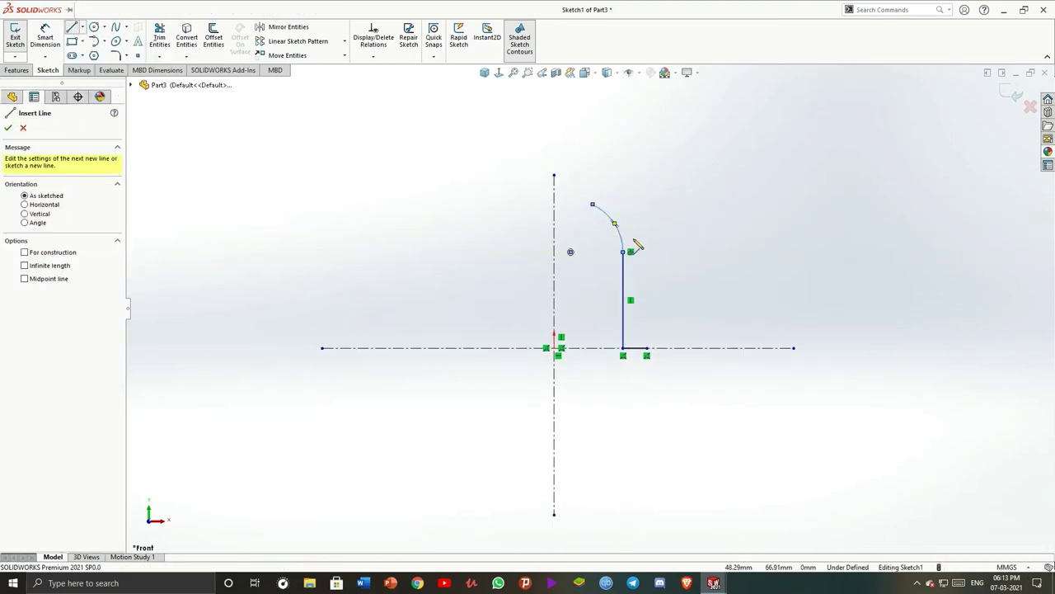
{"action": "left_click", "coordinate": [592, 204]}
{"action": "left_click", "coordinate": [554, 204]}
{"action": "left_click", "coordinate": [554, 190]}
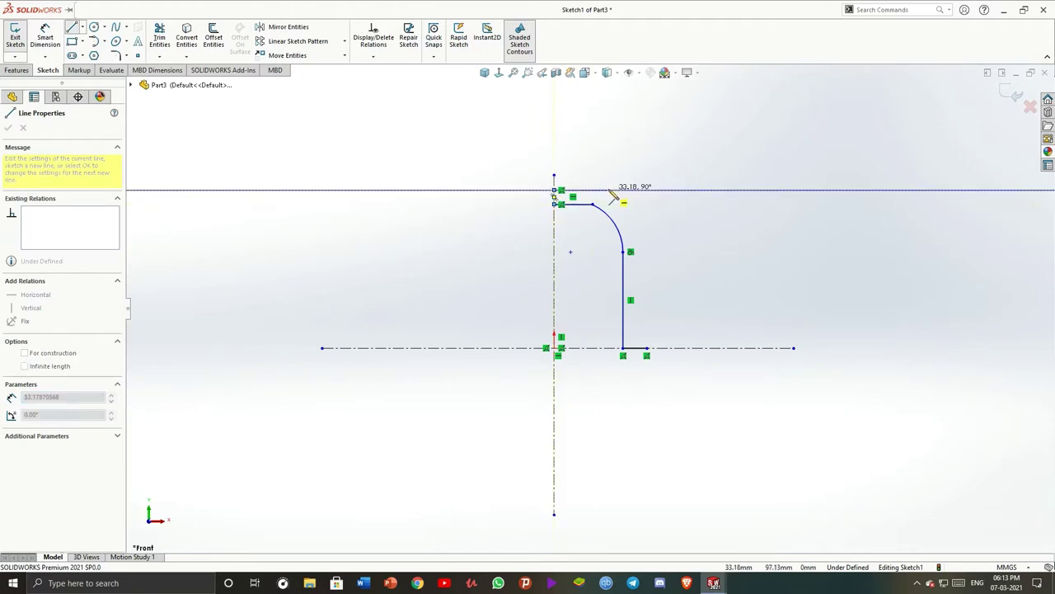
{"action": "double_click", "coordinate": [609, 190]}
Draw the stepped outer wall and close the profile with an outer tangent arc
{"action": "left_click", "coordinate": [647, 355]}
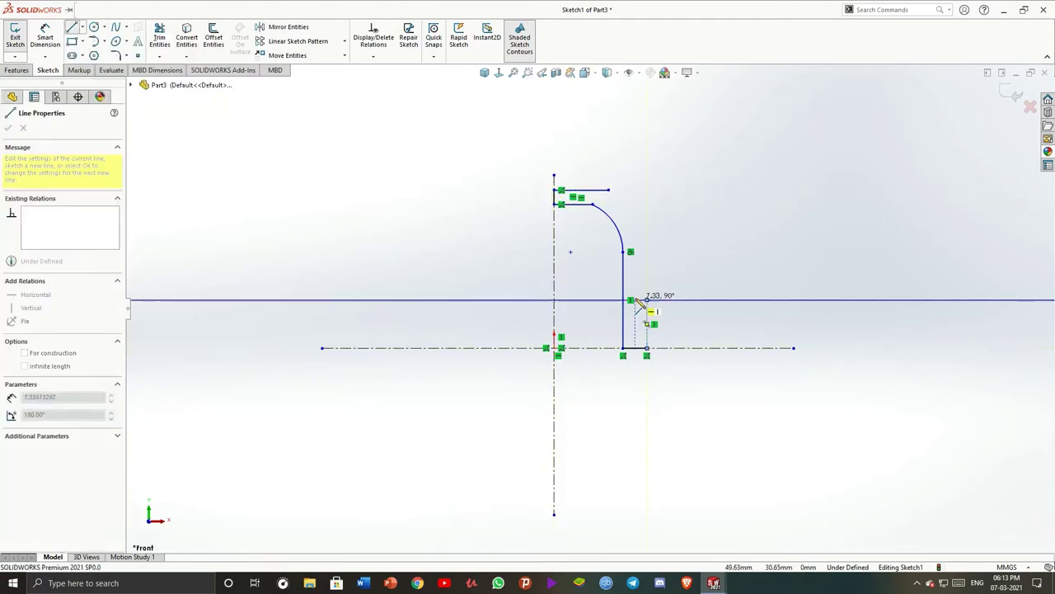
{"action": "left_click", "coordinate": [642, 299]}
{"action": "left_click", "coordinate": [642, 251]}
{"action": "key", "text": "a"}
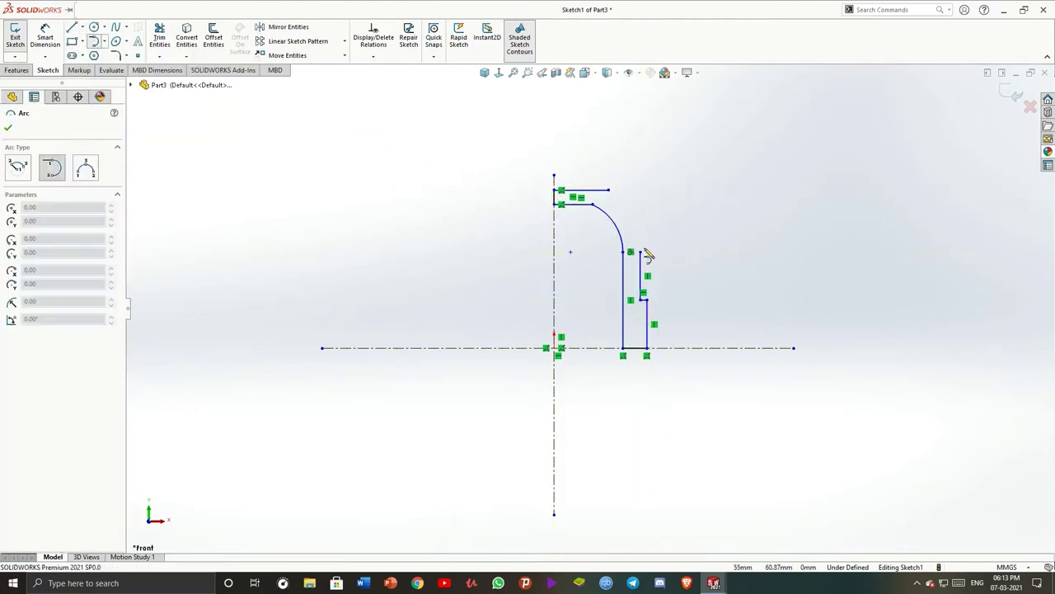
{"action": "left_click", "coordinate": [609, 191]}
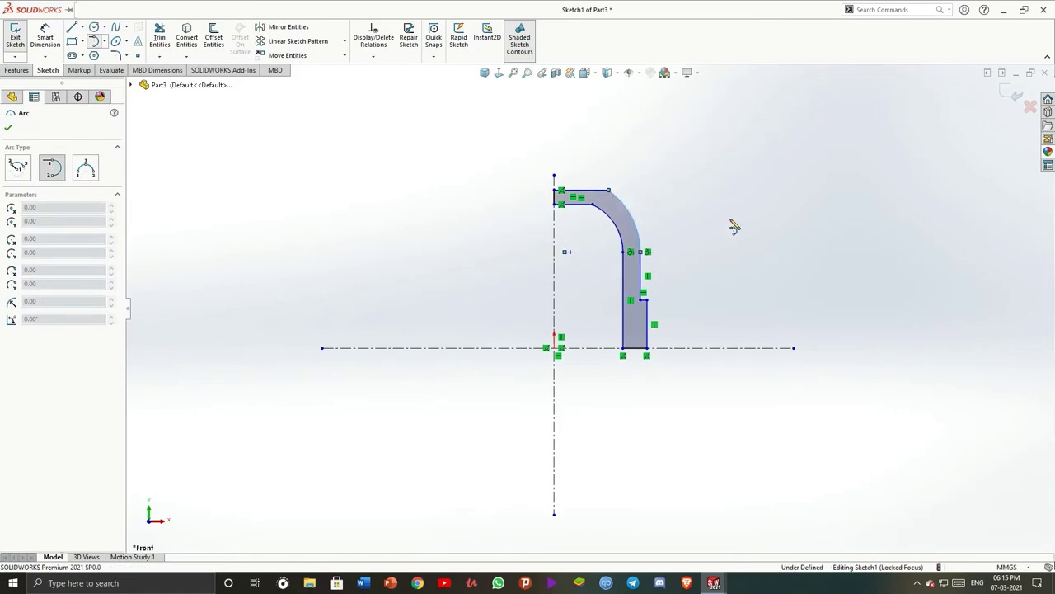
{"action": "left_click", "coordinate": [45, 37]}
{"action": "left_click", "coordinate": [554, 330]}
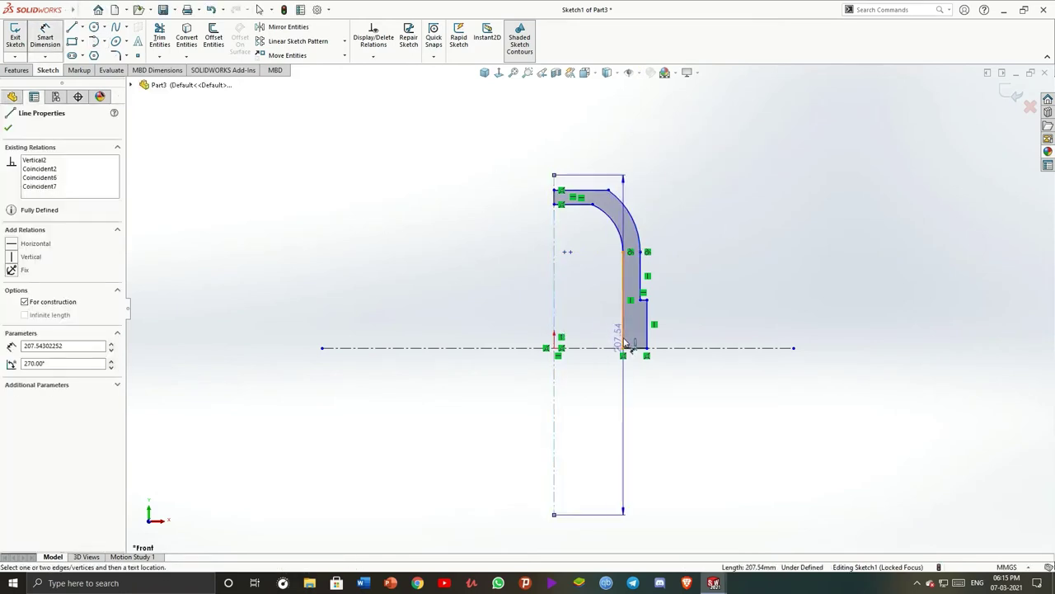
Dimension the walls from the centerline at 4, 4.25 and 4.5
{"action": "left_click", "coordinate": [624, 342]}
{"action": "left_click", "coordinate": [605, 396]}
{"action": "type", "text": "4"}
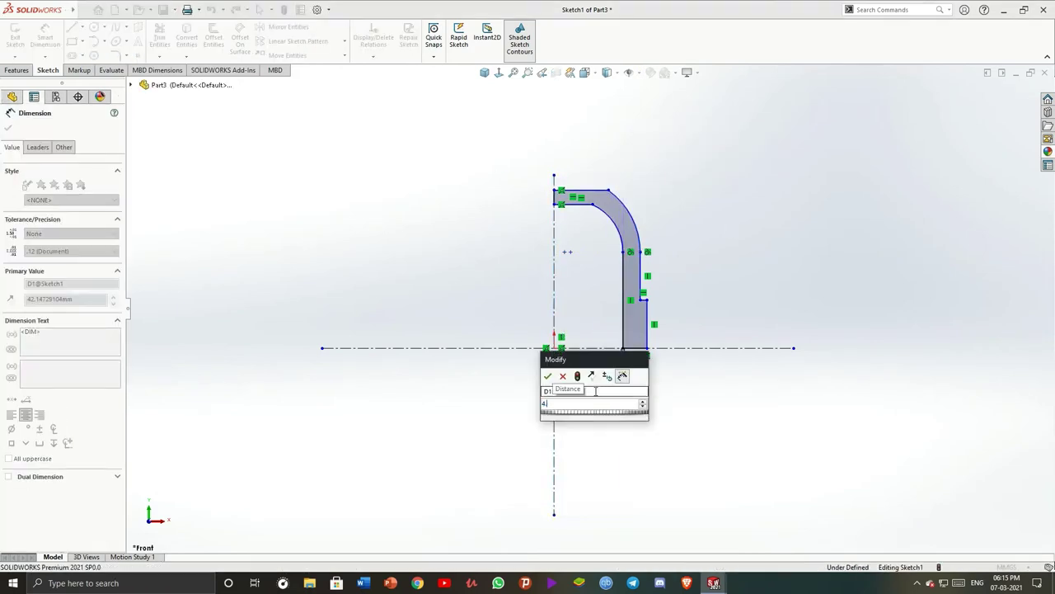
{"action": "key", "text": "Return"}
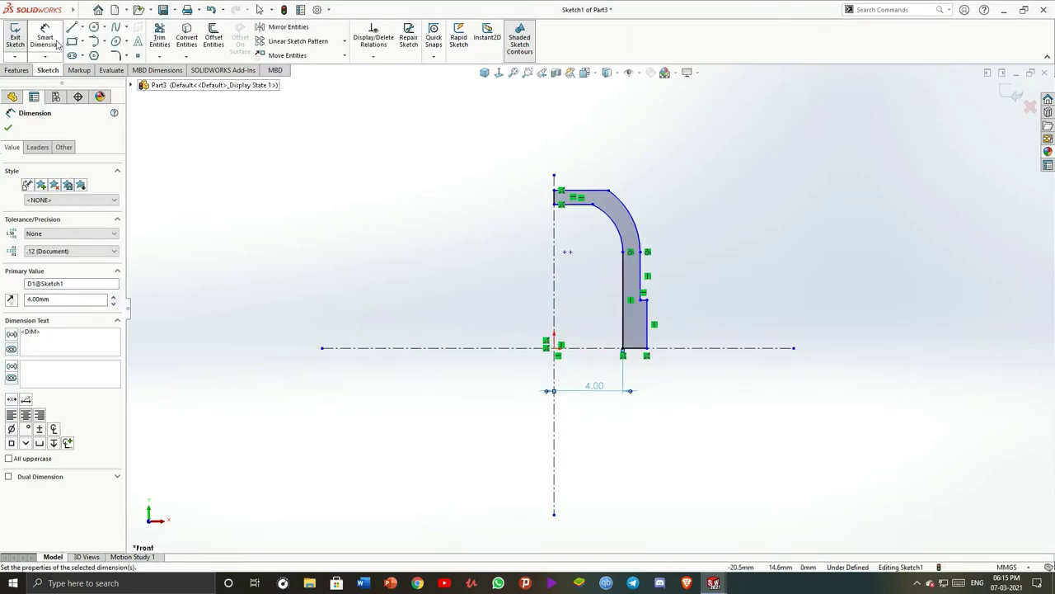
{"action": "left_click", "coordinate": [45, 37]}
{"action": "left_click", "coordinate": [554, 320]}
{"action": "left_click", "coordinate": [640, 276]}
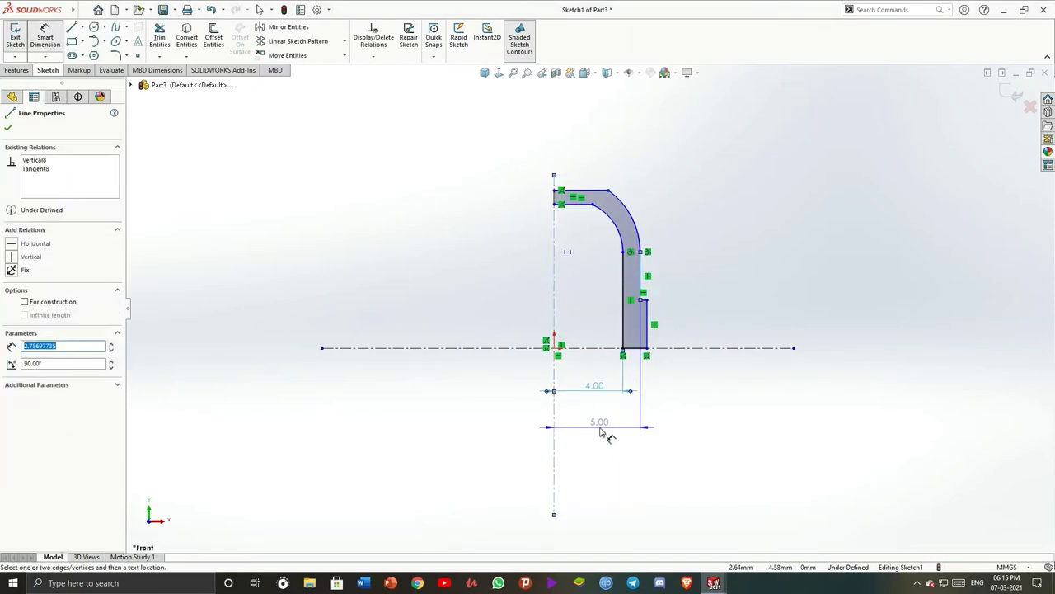
{"action": "left_click", "coordinate": [600, 432]}
{"action": "type", "text": "4.25"}
{"action": "key", "text": "Return"}
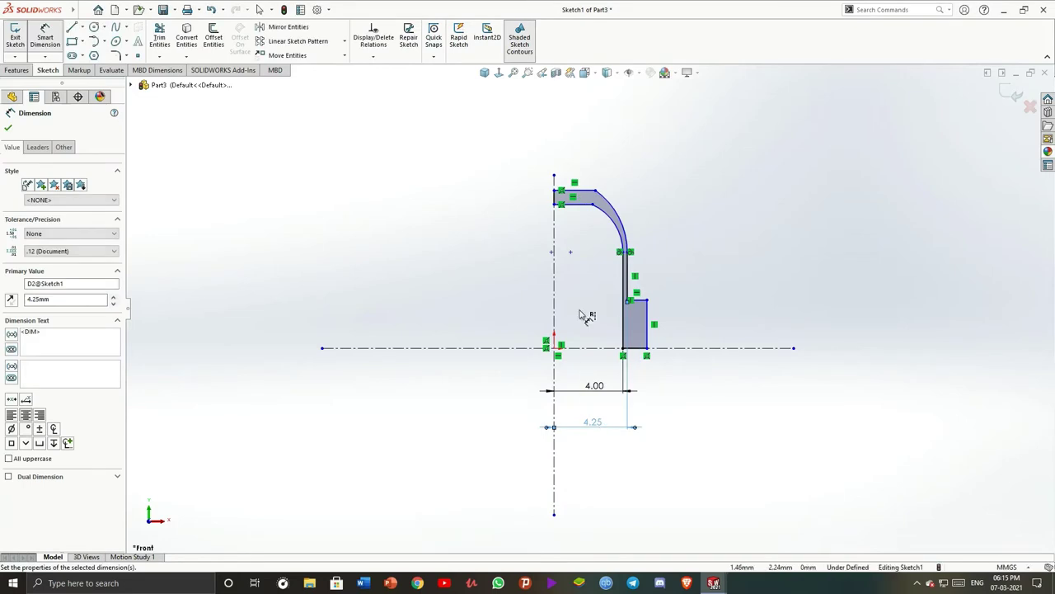
{"action": "left_click", "coordinate": [555, 293]}
{"action": "left_click", "coordinate": [647, 326]}
{"action": "left_click", "coordinate": [611, 455]}
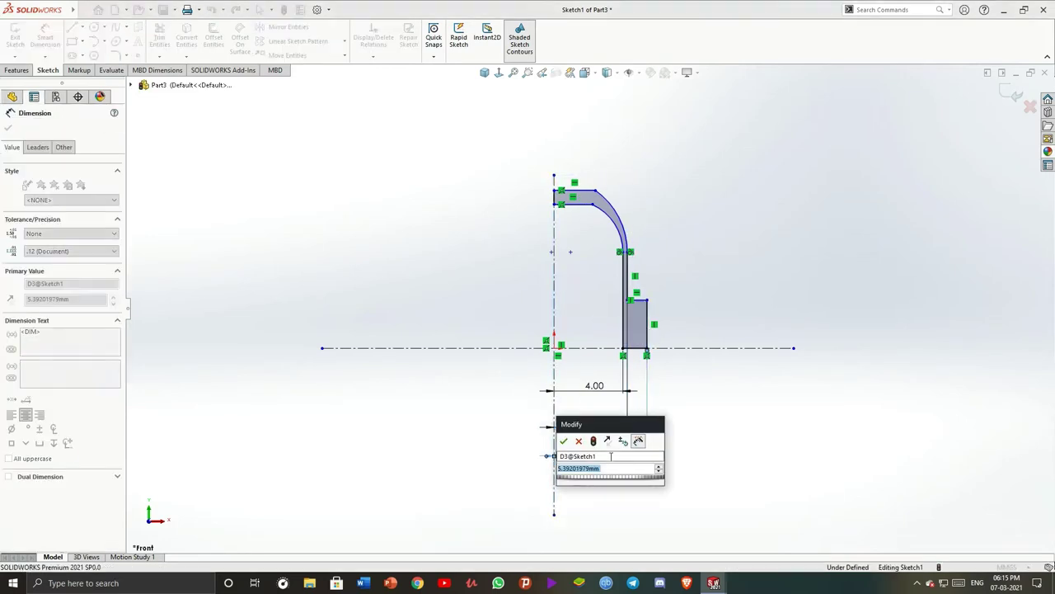
{"action": "type", "text": "4.5"}
{"action": "key", "text": "Return"}
{"action": "scroll", "coordinate": [660, 418], "scroll_direction": "down", "scroll_amount": 2}
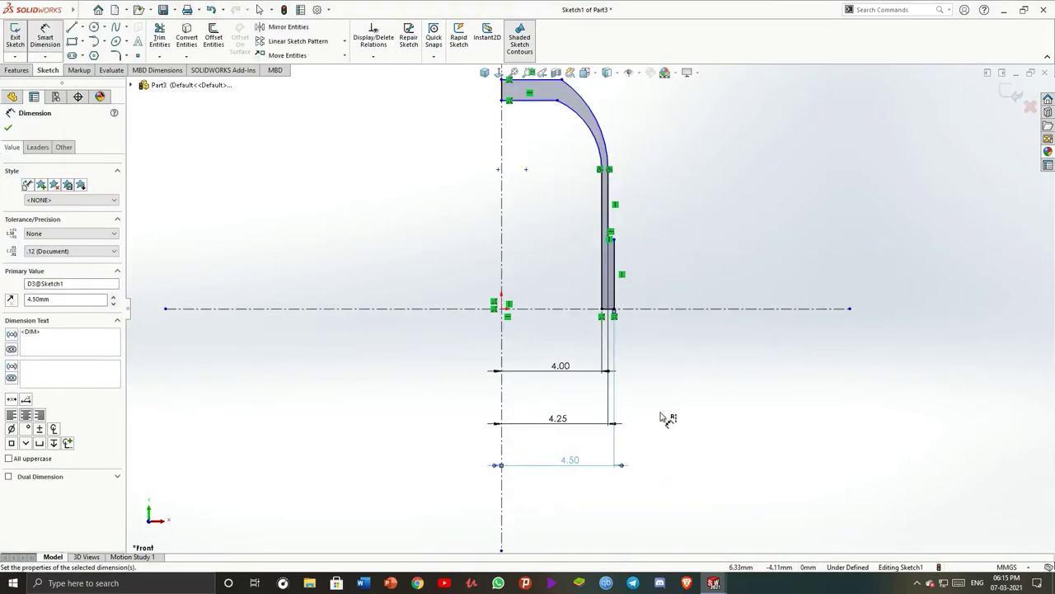
{"action": "key", "text": "Escape"}
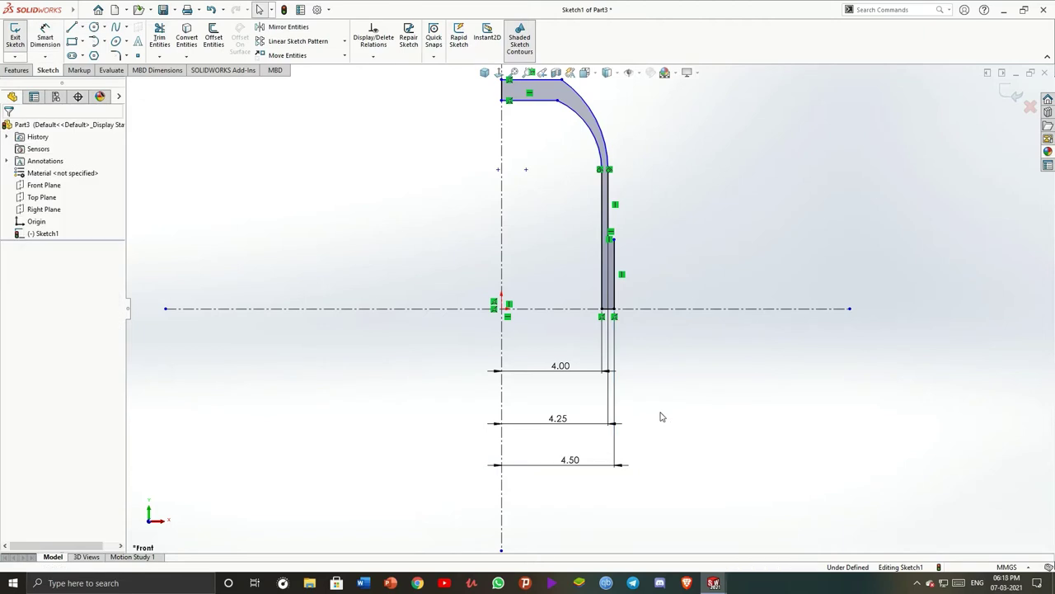
Set the top line length to 2.5
{"action": "scroll", "coordinate": [661, 417], "scroll_direction": "up", "scroll_amount": 2}
{"action": "left_click", "coordinate": [45, 37]}
{"action": "scroll", "coordinate": [644, 229], "scroll_direction": "down", "scroll_amount": 1}
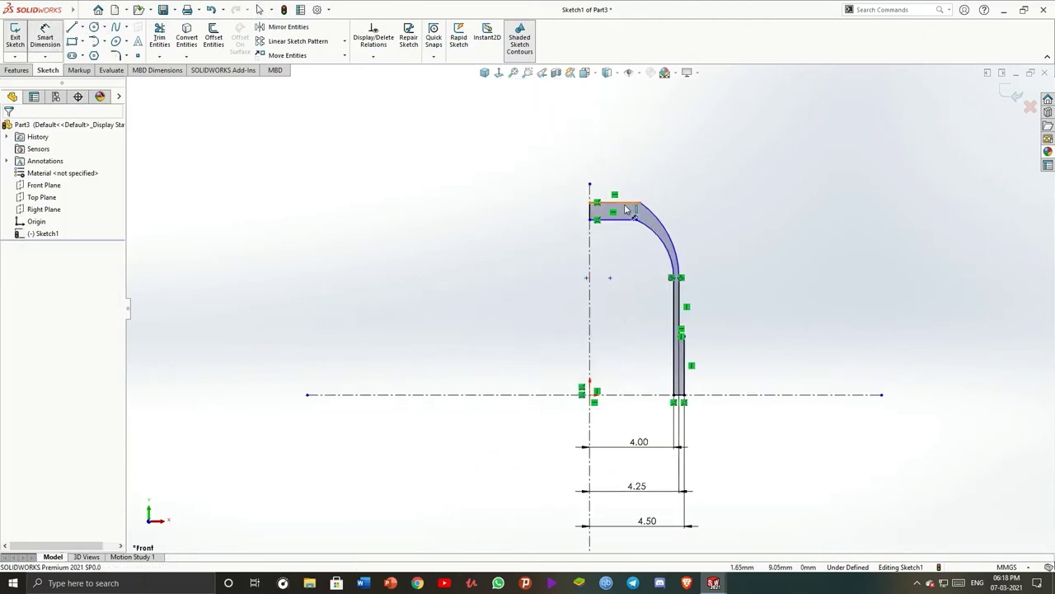
{"action": "left_click", "coordinate": [626, 206]}
{"action": "left_click", "coordinate": [615, 171]}
{"action": "type", "text": "2.5"}
{"action": "key", "text": "Return"}
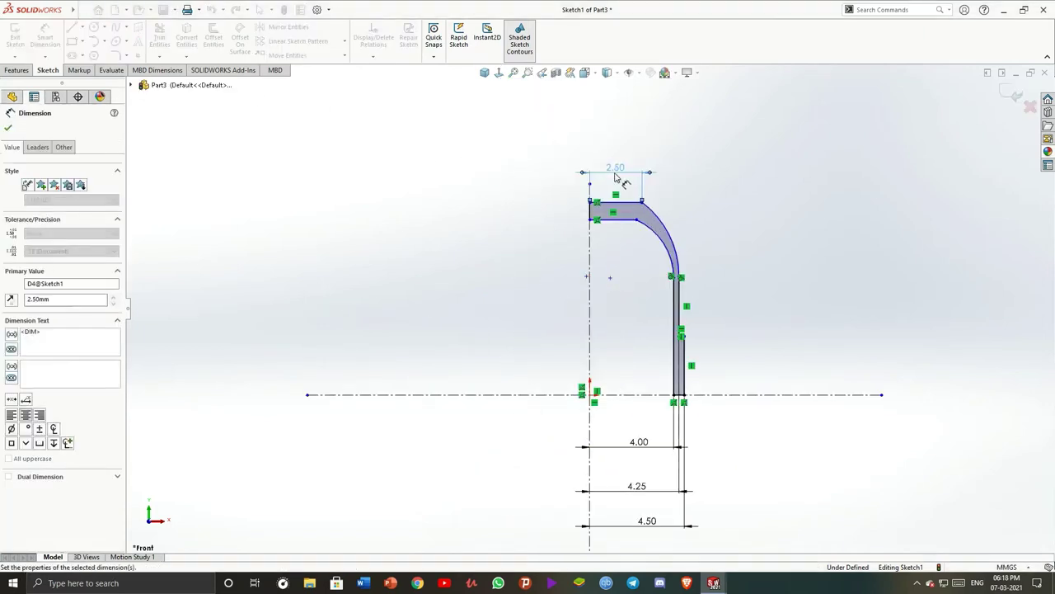
{"action": "key", "text": "Escape"}
Make the top arm's two endpoints horizontal to each other
{"action": "scroll", "coordinate": [634, 173], "scroll_direction": "down", "scroll_amount": 3}
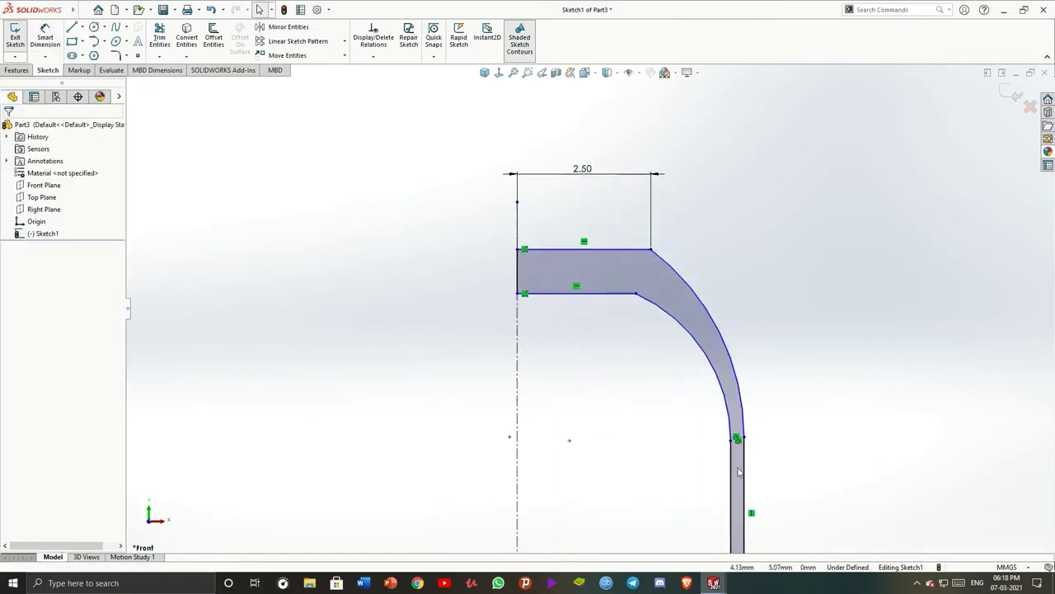
{"action": "left_click", "coordinate": [744, 438]}
{"action": "left_click", "coordinate": [738, 438], "text": "ctrl"}
{"action": "left_click", "coordinate": [12, 310]}
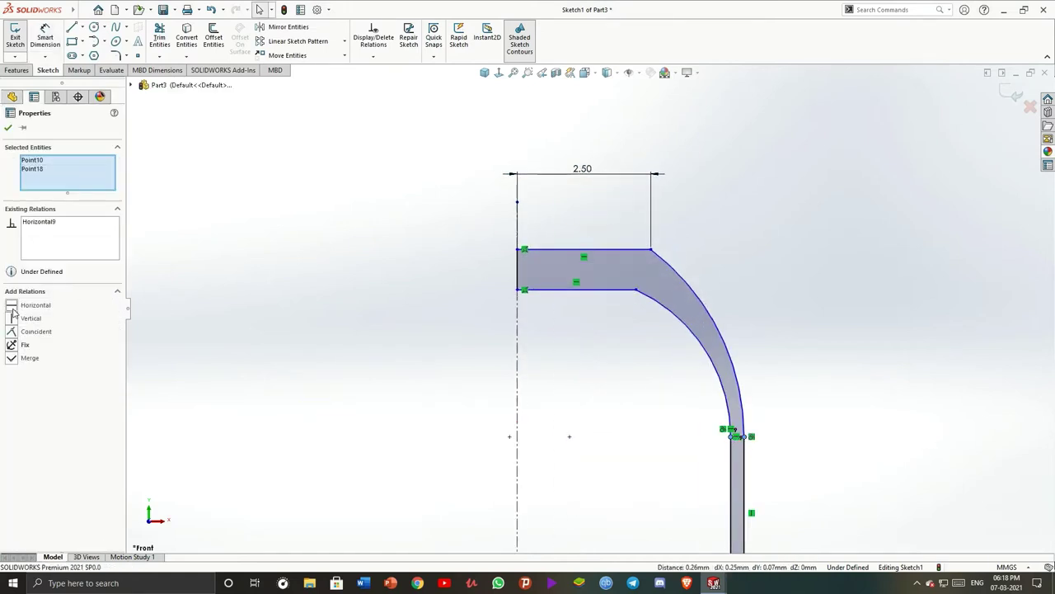
{"action": "left_click", "coordinate": [7, 130]}
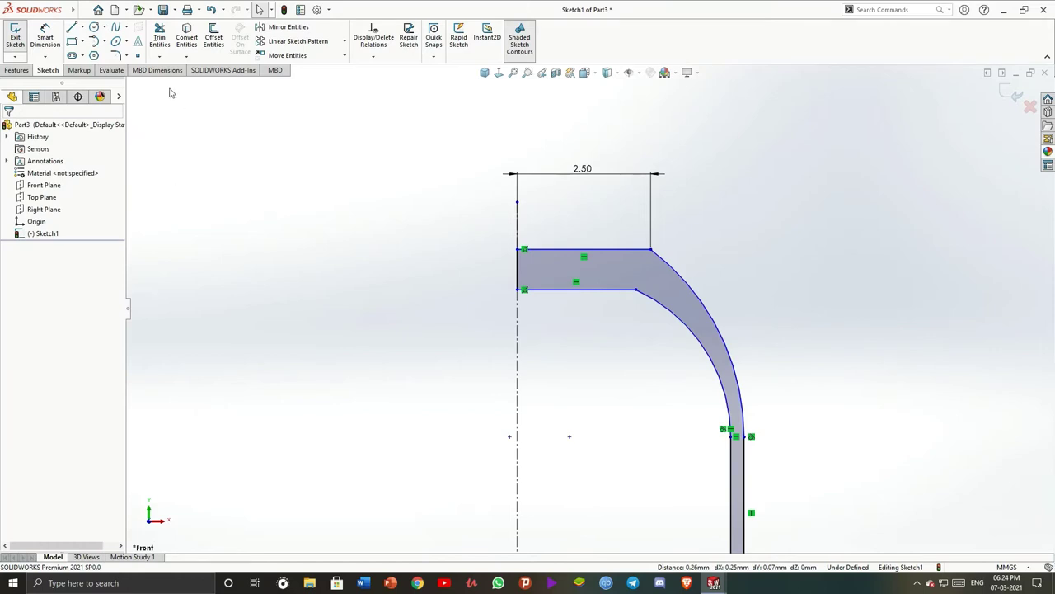
Dimension the top arm thickness at 0.25
{"action": "left_click", "coordinate": [48, 39]}
{"action": "left_click", "coordinate": [517, 275]}
{"action": "left_click", "coordinate": [463, 272]}
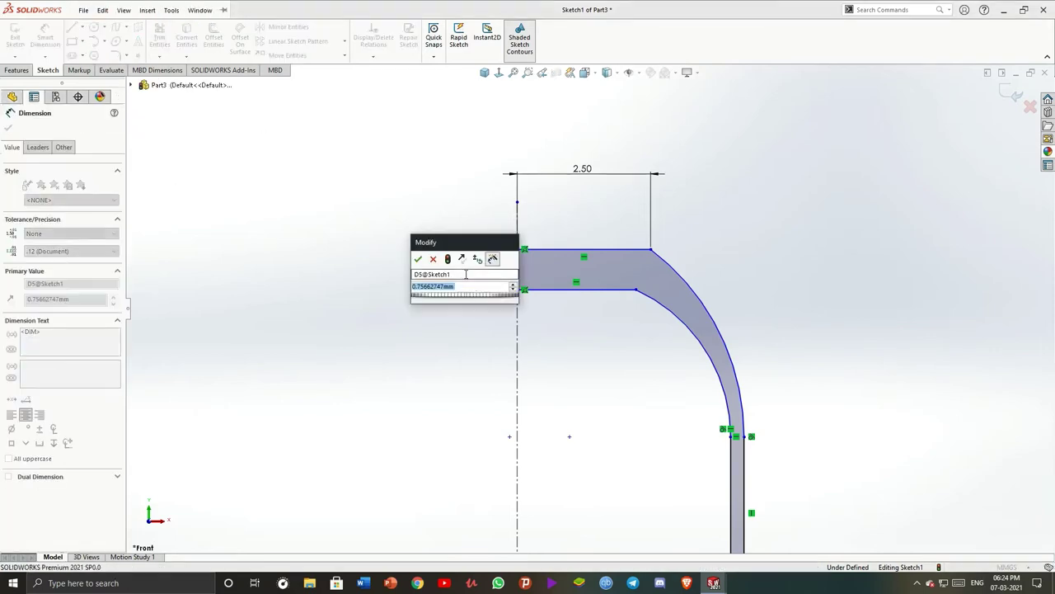
{"action": "type", "text": "0.25"}
{"action": "key", "text": "Return"}
Dimension the straight wall height, undoing 11.50 and keeping it at 5.65
{"action": "scroll", "coordinate": [726, 424], "scroll_direction": "down", "scroll_amount": 2}
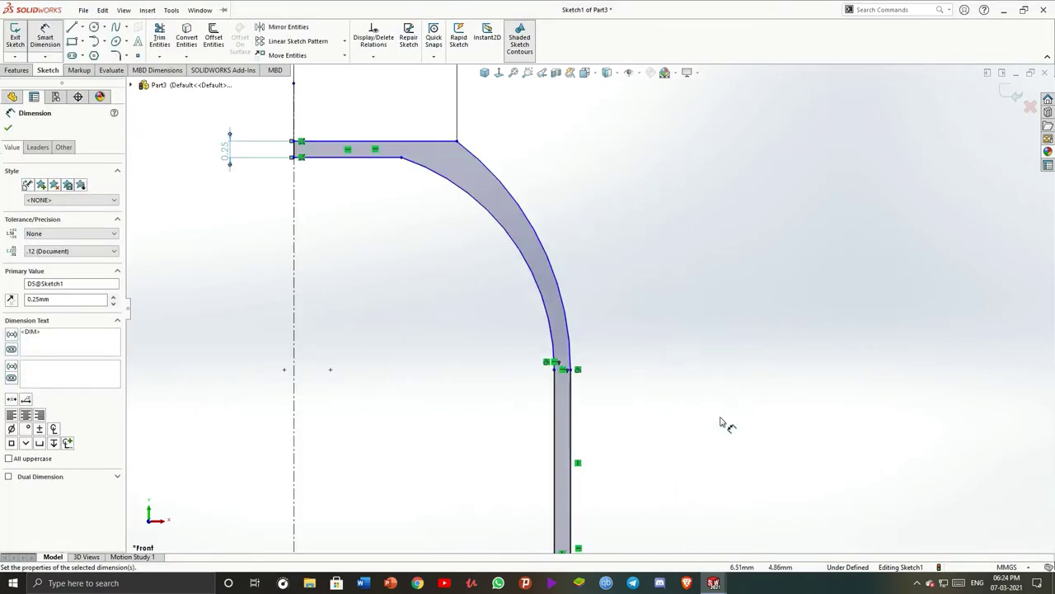
{"action": "scroll", "coordinate": [659, 371], "scroll_direction": "up", "scroll_amount": 4}
{"action": "left_click", "coordinate": [589, 332]}
{"action": "left_click", "coordinate": [651, 480]}
{"action": "left_click", "coordinate": [659, 404]}
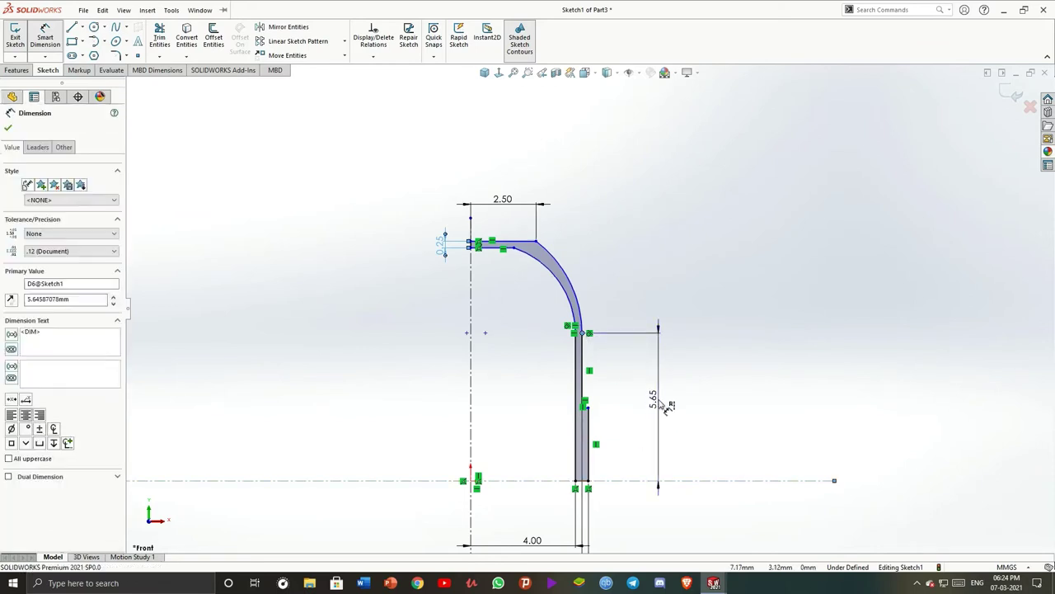
{"action": "type", "text": "11.5"}
{"action": "key", "text": "Return"}
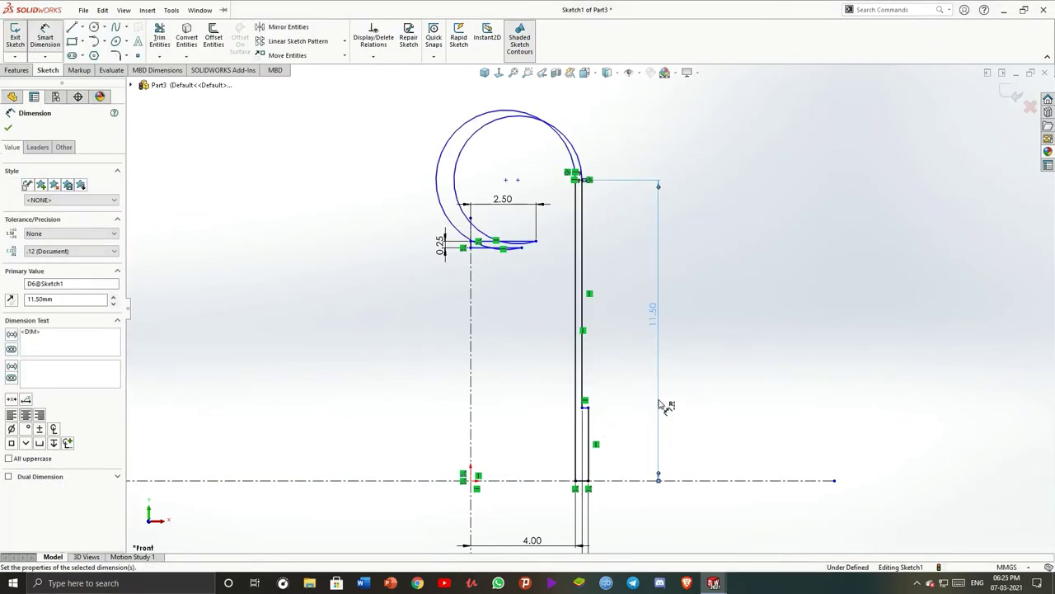
{"action": "key", "text": "ctrl+z"}
{"action": "left_click", "coordinate": [659, 373]}
{"action": "scroll", "coordinate": [546, 294], "scroll_direction": "down", "scroll_amount": 1}
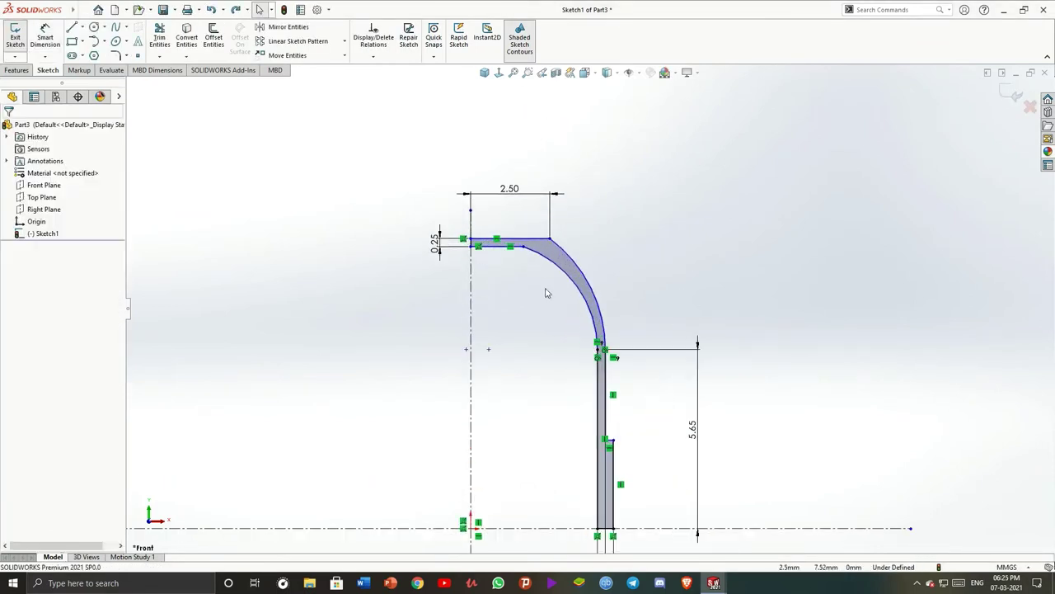
{"action": "scroll", "coordinate": [514, 263], "scroll_direction": "down", "scroll_amount": 1}
Reshape the profile by dragging the top line, arc-to-wall corner and centerline endpoint upward
{"action": "scroll", "coordinate": [502, 248], "scroll_direction": "down", "scroll_amount": 1}
{"action": "left_click_drag", "start_coordinate": [505, 239], "coordinate": [545, 200]}
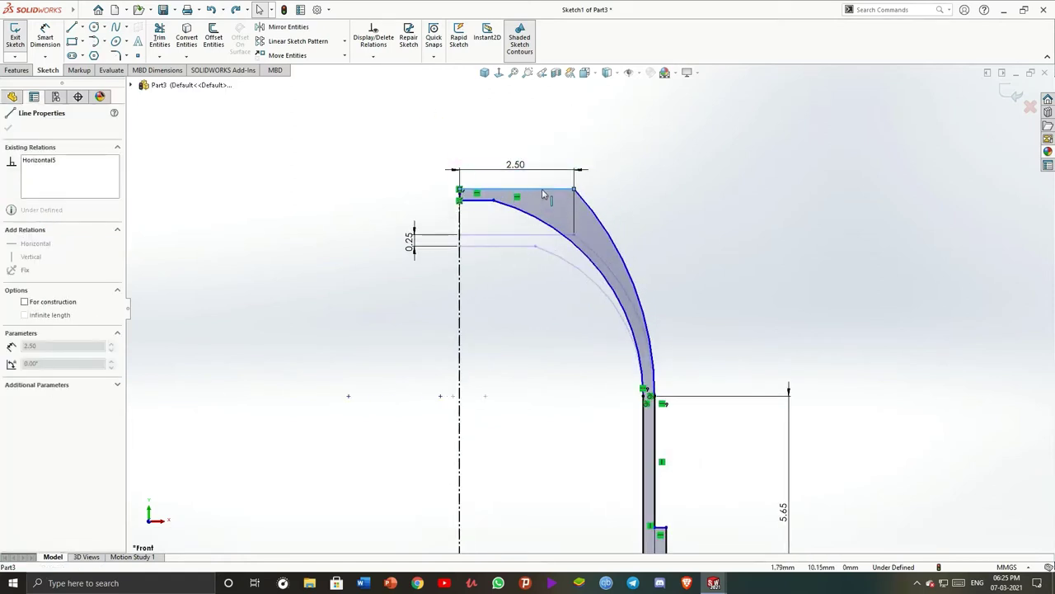
{"action": "left_click_drag", "start_coordinate": [545, 200], "coordinate": [545, 199]}
{"action": "left_click", "coordinate": [9, 128]}
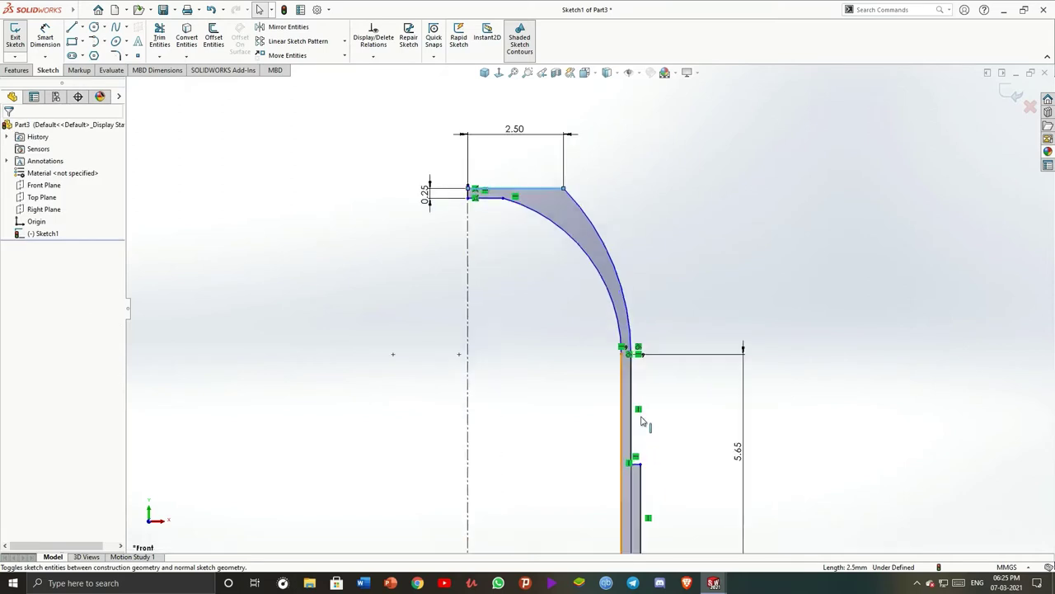
{"action": "scroll", "coordinate": [577, 330], "scroll_direction": "up", "scroll_amount": 1}
{"action": "scroll", "coordinate": [611, 329], "scroll_direction": "down", "scroll_amount": 2}
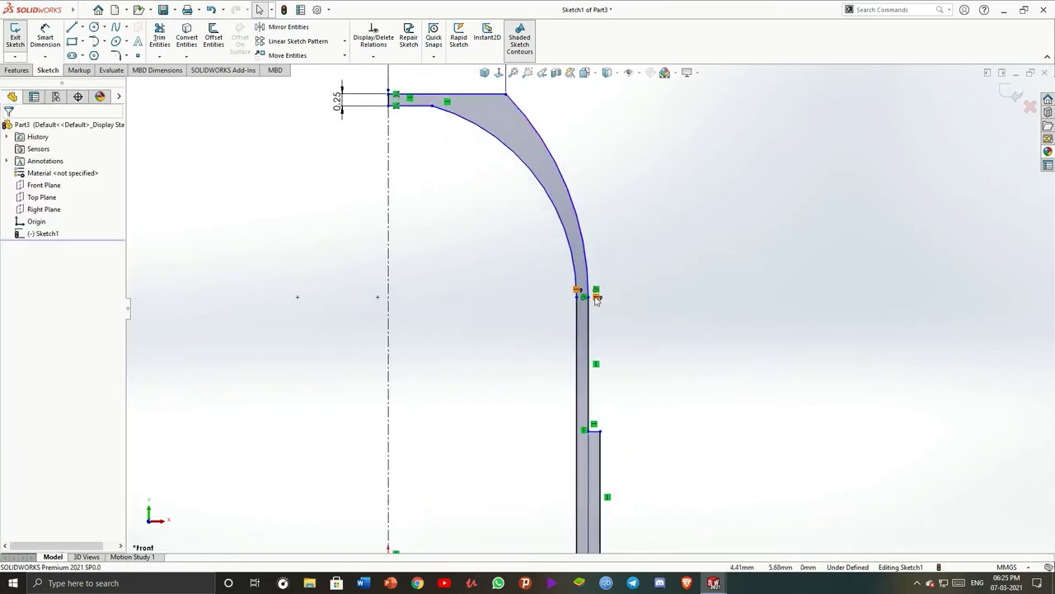
{"action": "left_click_drag", "start_coordinate": [594, 169], "coordinate": [595, 173]}
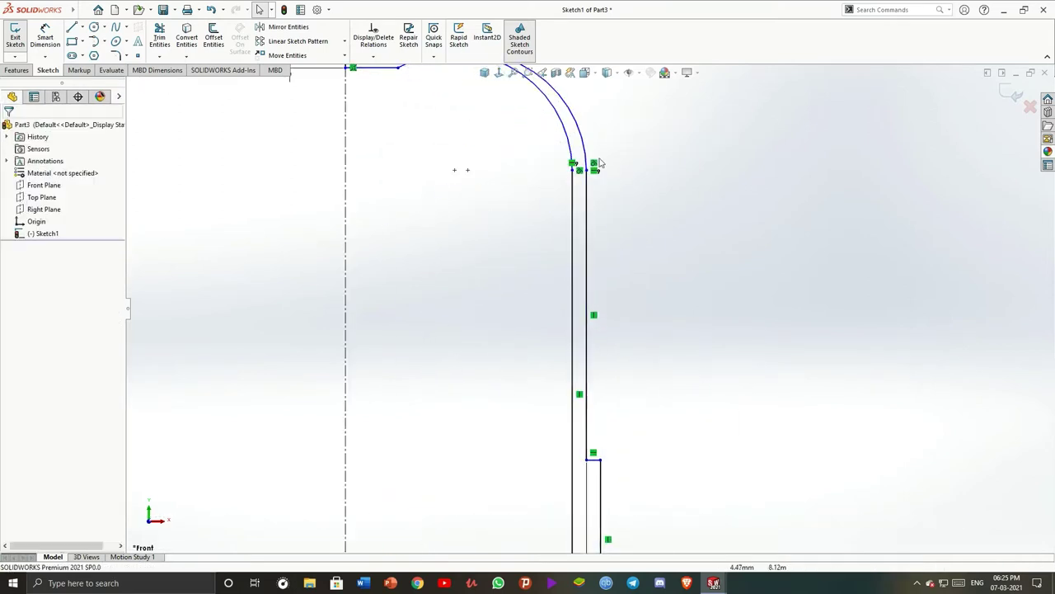
{"action": "middle_click_drag", "start_coordinate": [595, 174], "coordinate": [671, 400], "text": "ctrl"}
{"action": "scroll", "coordinate": [421, 211], "scroll_direction": "down", "scroll_amount": 1}
{"action": "left_click_drag", "start_coordinate": [418, 142], "coordinate": [451, 81]}
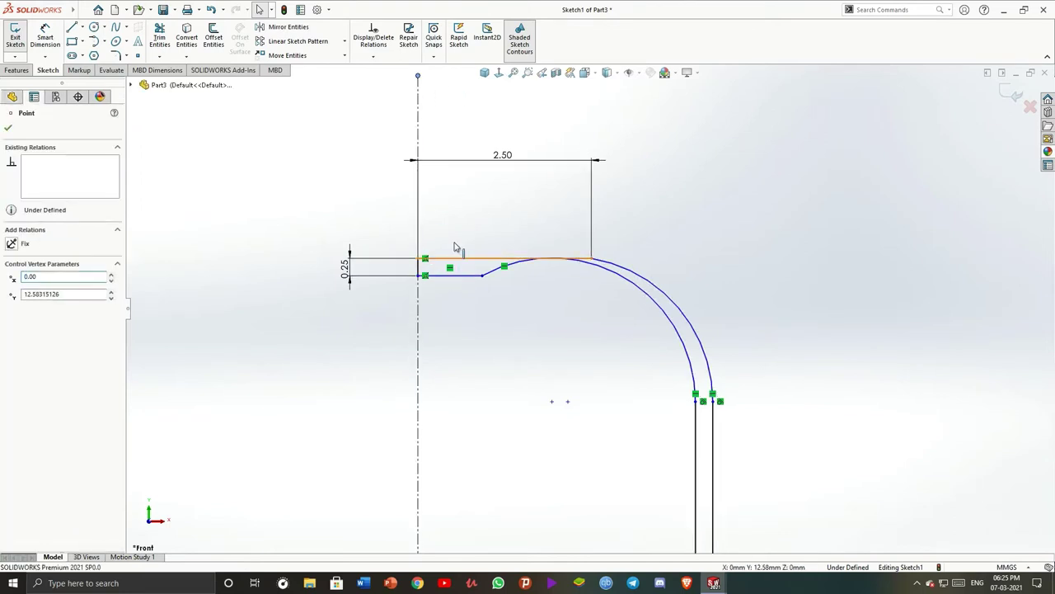
{"action": "left_click_drag", "start_coordinate": [454, 256], "coordinate": [462, 140]}
{"action": "scroll", "coordinate": [706, 220], "scroll_direction": "up", "scroll_amount": 1}
{"action": "left_click", "coordinate": [706, 220]}
Dimension the arc-to-wall corner 11.50 above the bottom centerline
{"action": "scroll", "coordinate": [626, 186], "scroll_direction": "up", "scroll_amount": 1}
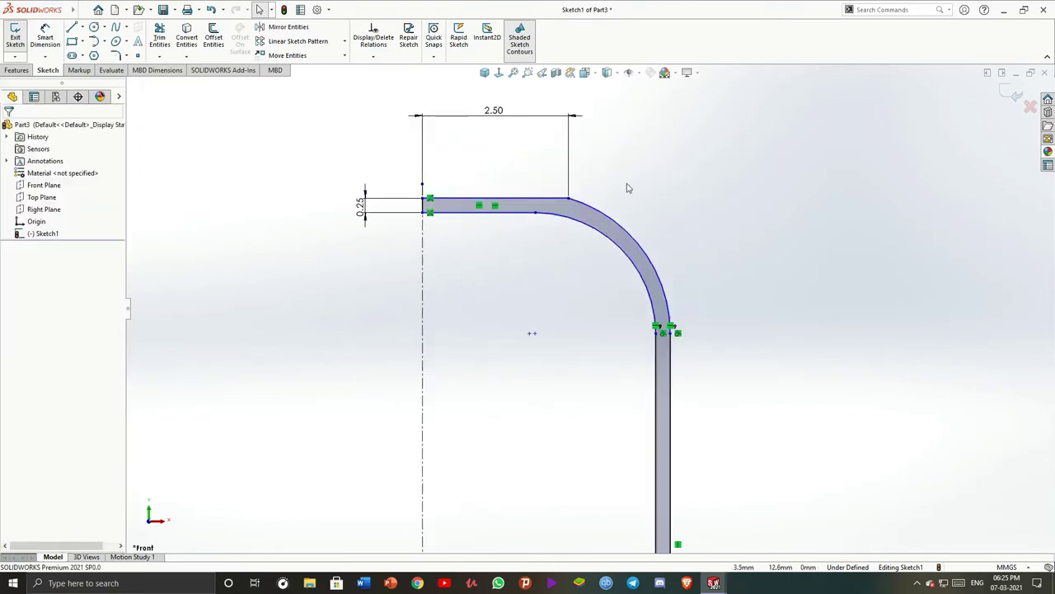
{"action": "scroll", "coordinate": [700, 335], "scroll_direction": "up", "scroll_amount": 1}
{"action": "scroll", "coordinate": [694, 374], "scroll_direction": "up", "scroll_amount": 1}
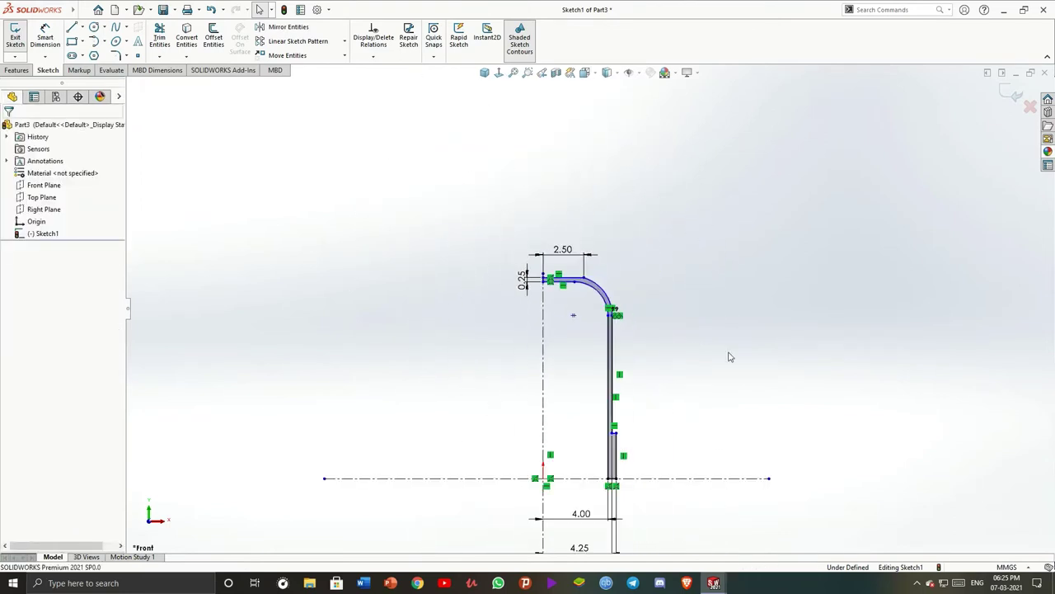
{"action": "scroll", "coordinate": [639, 333], "scroll_direction": "down", "scroll_amount": 3}
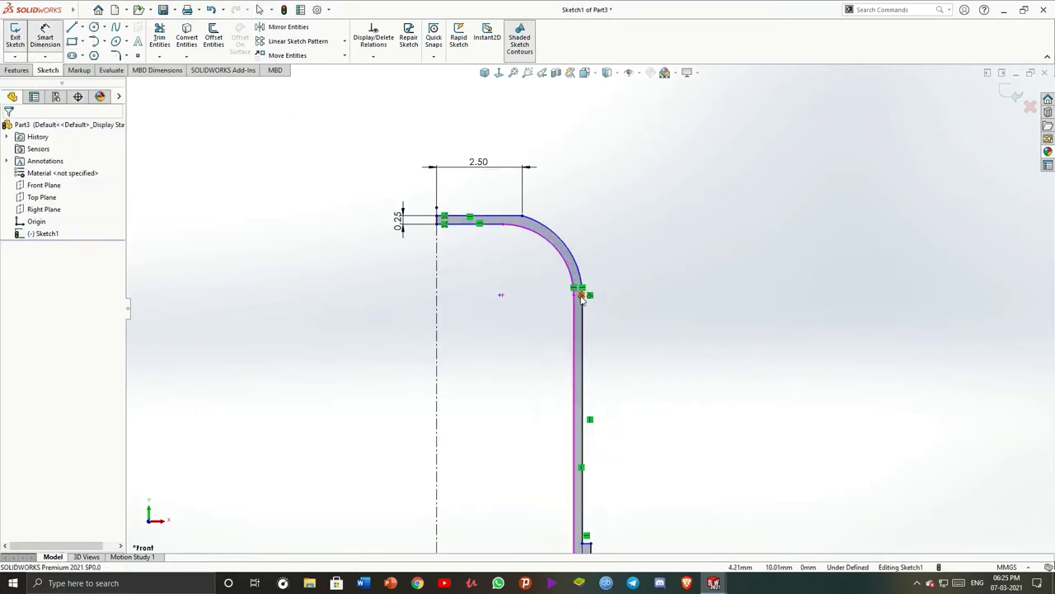
{"action": "scroll", "coordinate": [595, 288], "scroll_direction": "down", "scroll_amount": 3}
{"action": "left_click", "coordinate": [582, 295]}
{"action": "scroll", "coordinate": [584, 298], "scroll_direction": "up", "scroll_amount": 5}
{"action": "left_click", "coordinate": [666, 472]}
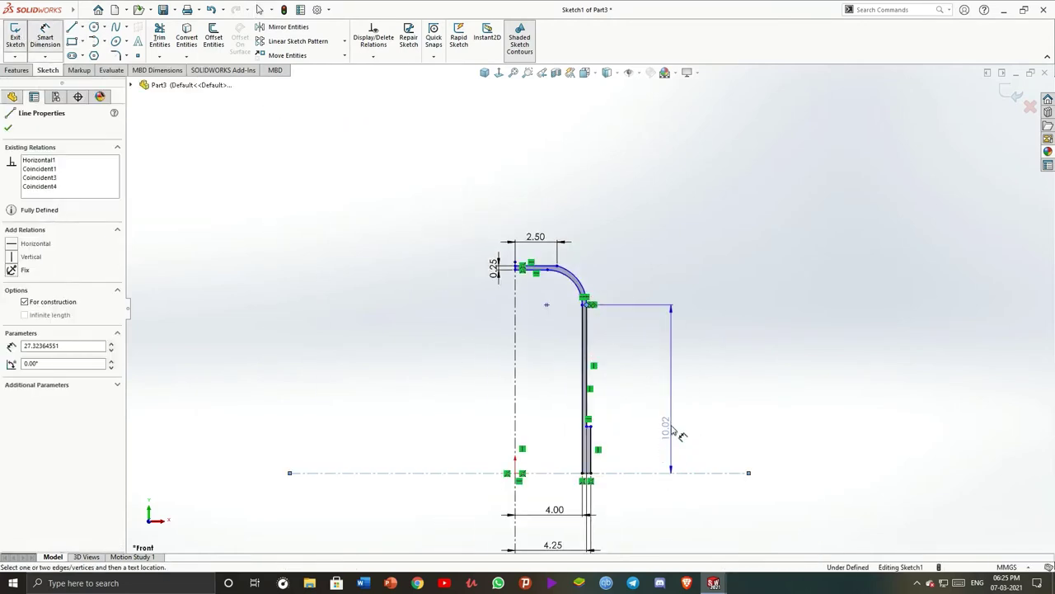
{"action": "left_click", "coordinate": [671, 416]}
{"action": "type", "text": "11.5"}
{"action": "key", "text": "Return"}
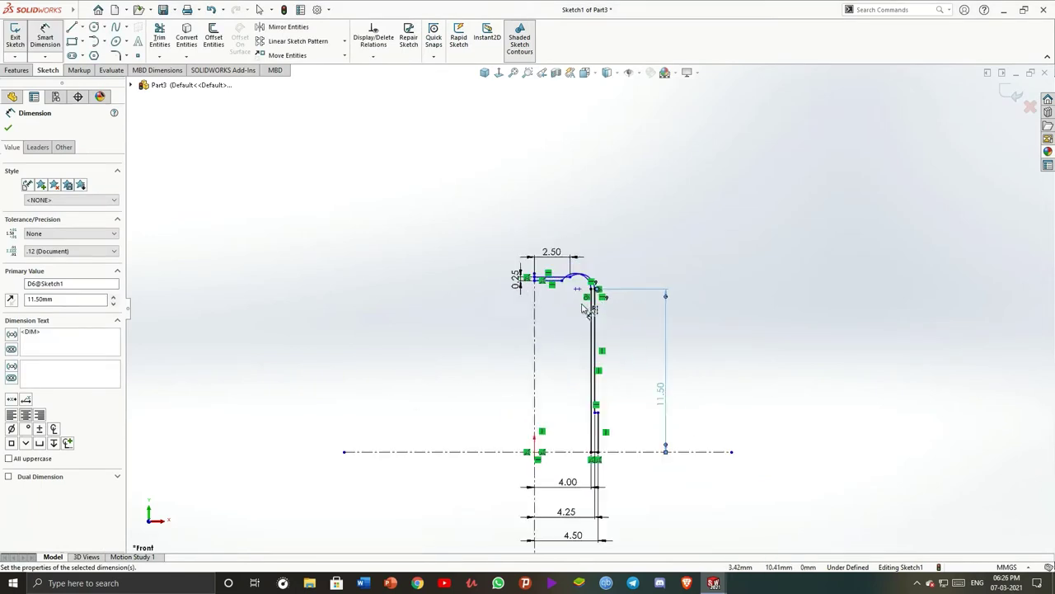
Pull the top-left endpoint, top line and arc further upward, then fit the sketch in view
{"action": "scroll", "coordinate": [525, 264], "scroll_direction": "down", "scroll_amount": 2}
{"action": "left_click_drag", "start_coordinate": [526, 263], "coordinate": [580, 167]}
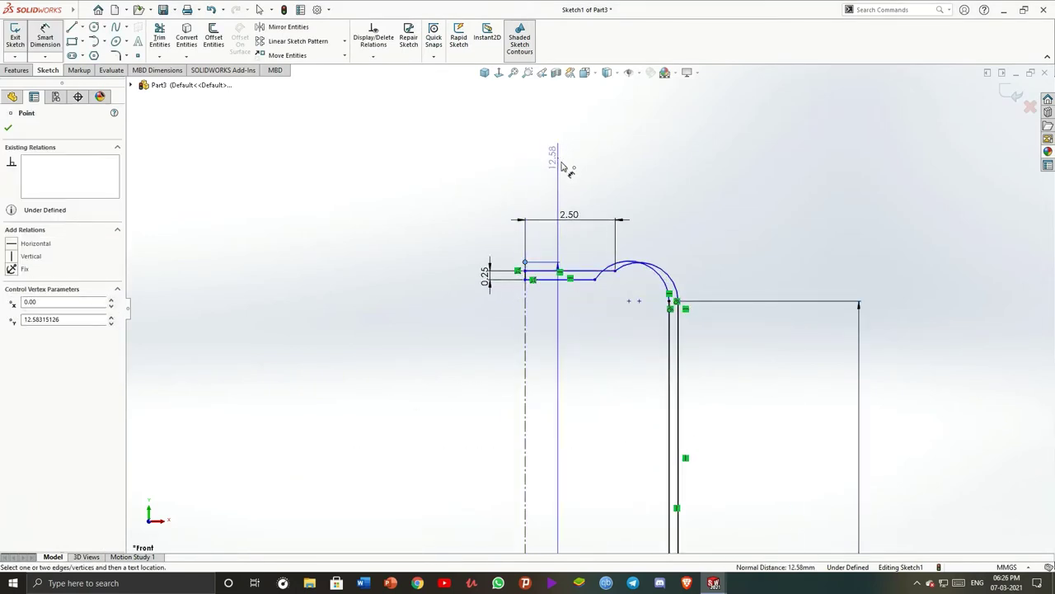
{"action": "left_click", "coordinate": [528, 261]}
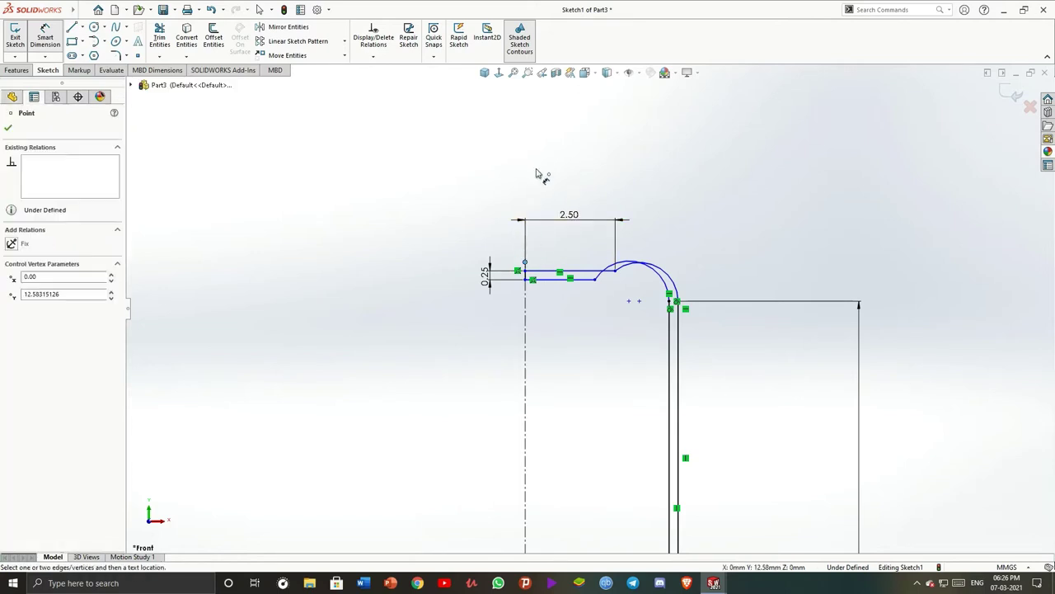
{"action": "left_click", "coordinate": [542, 172]}
{"action": "left_click_drag", "start_coordinate": [528, 261], "coordinate": [537, 118]}
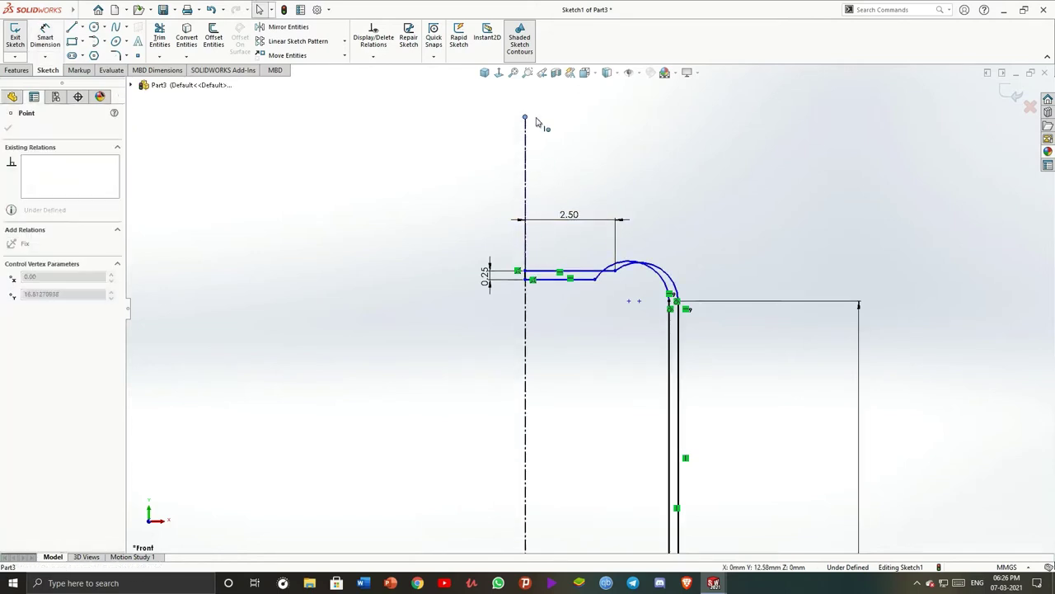
{"action": "left_click", "coordinate": [611, 165]}
{"action": "left_click", "coordinate": [720, 201]}
{"action": "key", "text": "f"}
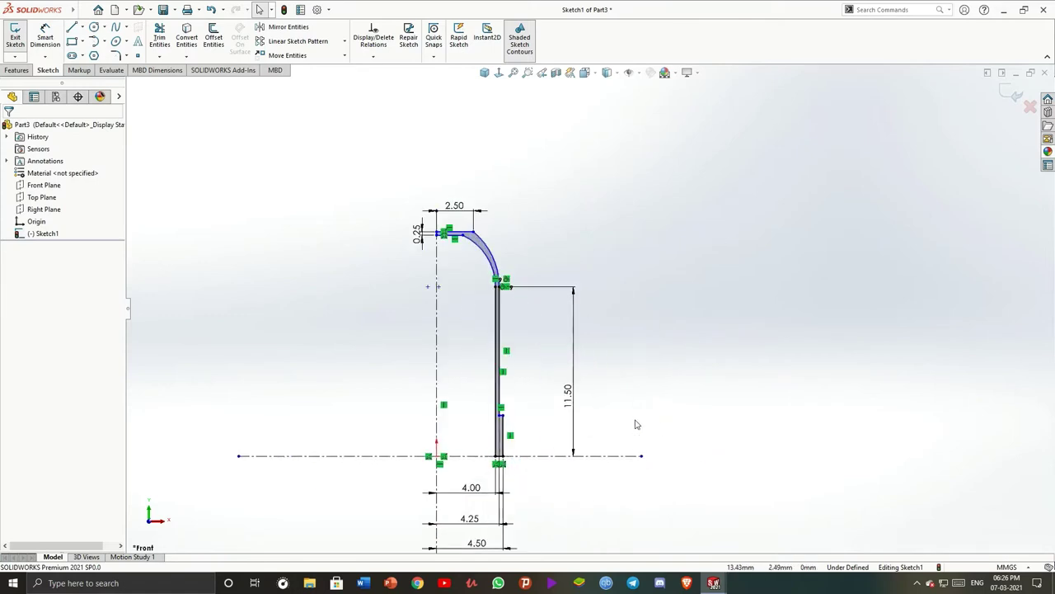
Dimension the profile's top point 17.00 above the bottom centerline
{"action": "left_click", "coordinate": [46, 38]}
{"action": "left_click", "coordinate": [474, 235]}
{"action": "left_click", "coordinate": [615, 455]}
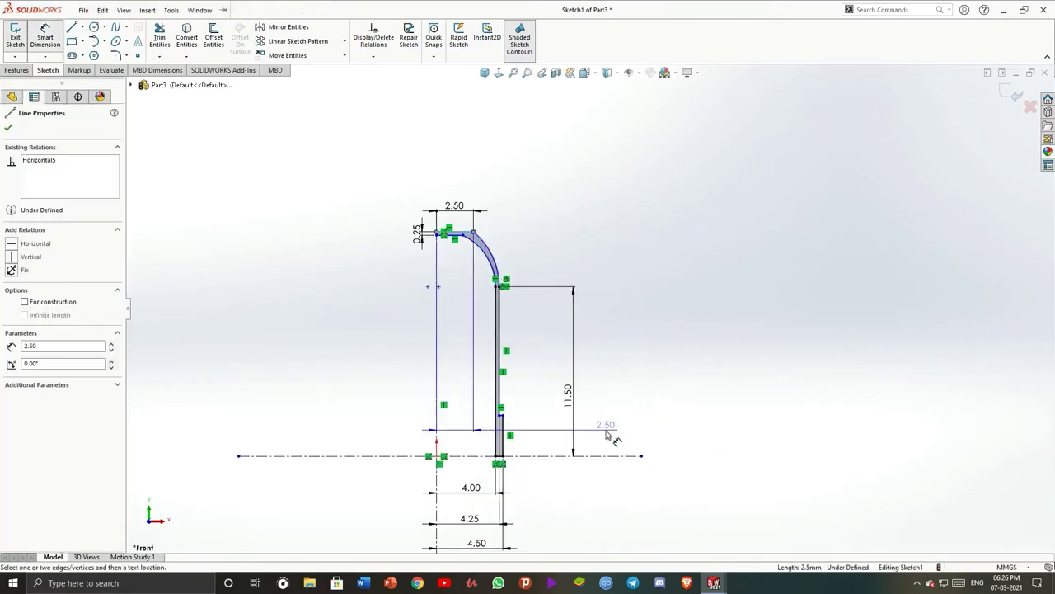
{"action": "left_click", "coordinate": [632, 331]}
{"action": "type", "text": "17"}
{"action": "key", "text": "Return"}
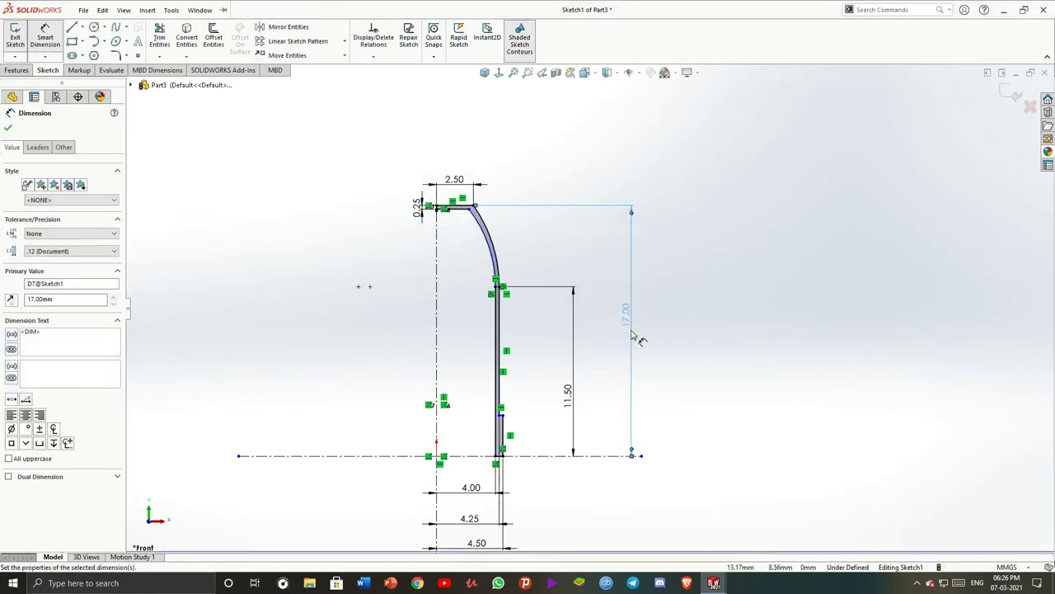
Give the curved top's outer arc a radius of R9.27, then select both arcs
{"action": "left_click", "coordinate": [46, 37]}
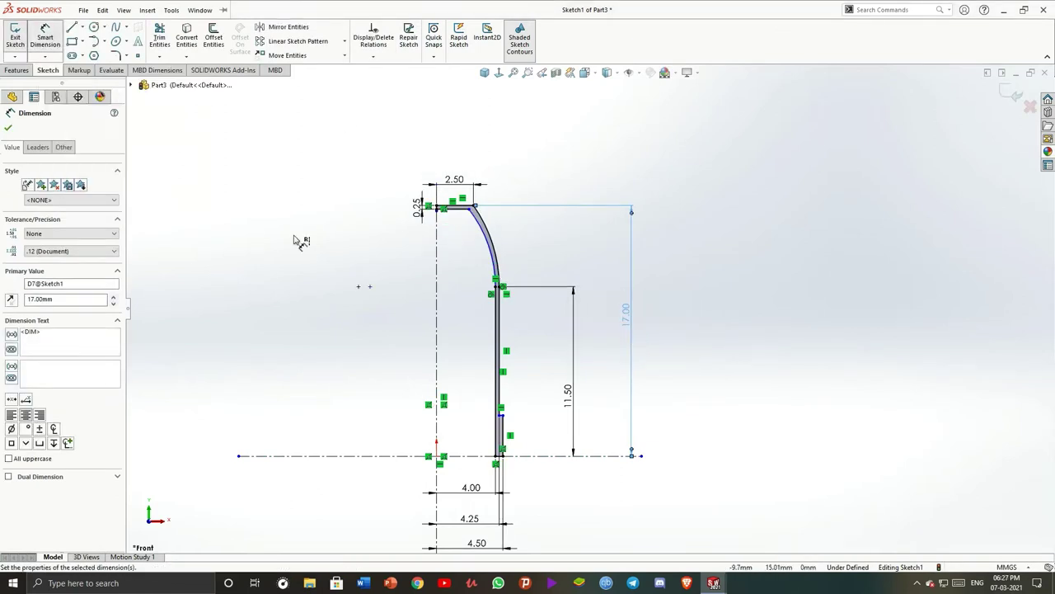
{"action": "scroll", "coordinate": [442, 210], "scroll_direction": "up", "scroll_amount": 5}
{"action": "left_click", "coordinate": [579, 270]}
{"action": "left_click", "coordinate": [689, 169]}
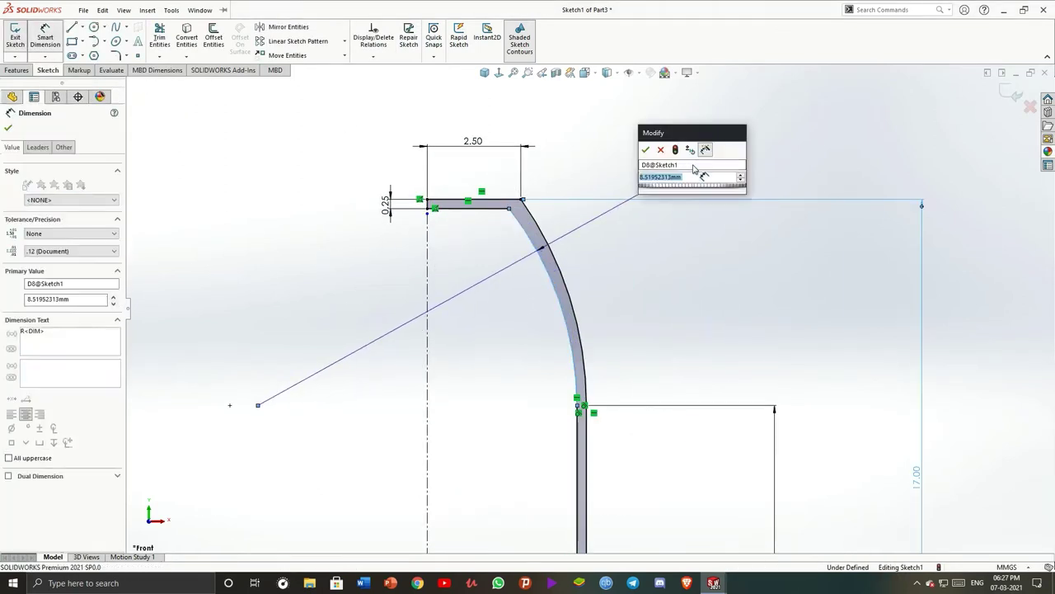
{"action": "type", "text": "9.27"}
{"action": "key", "text": "Return"}
{"action": "scroll", "coordinate": [668, 233], "scroll_direction": "down", "scroll_amount": 2}
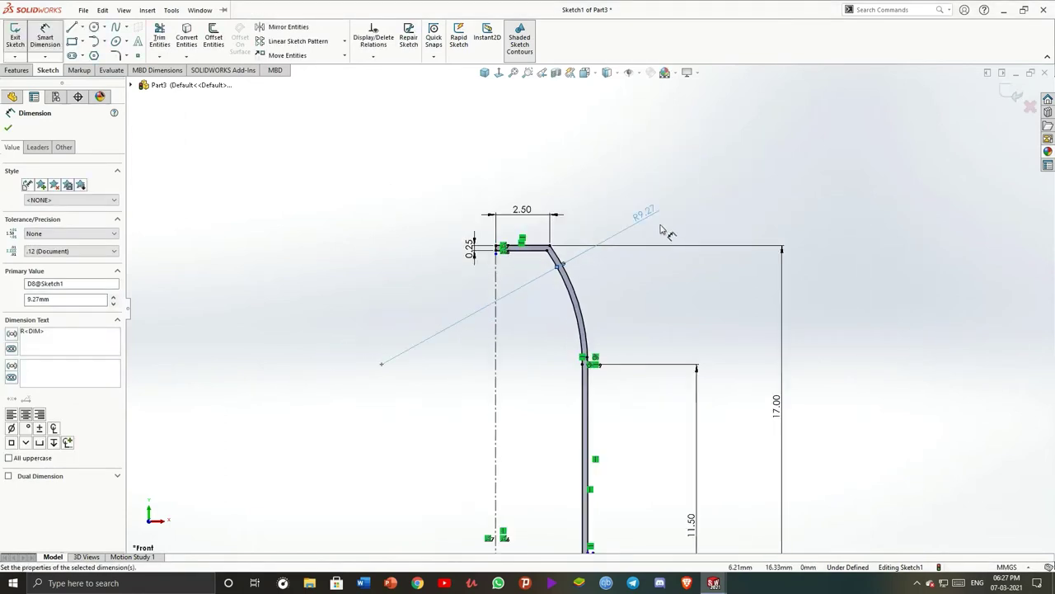
{"action": "left_click", "coordinate": [8, 129]}
{"action": "scroll", "coordinate": [601, 300], "scroll_direction": "up", "scroll_amount": 5}
{"action": "left_click", "coordinate": [517, 305]}
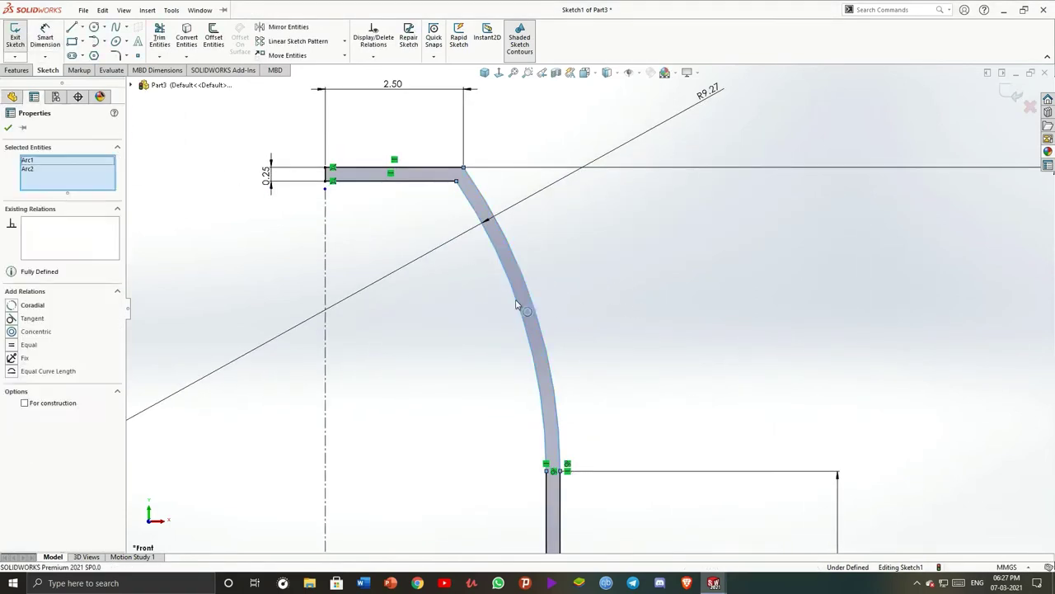
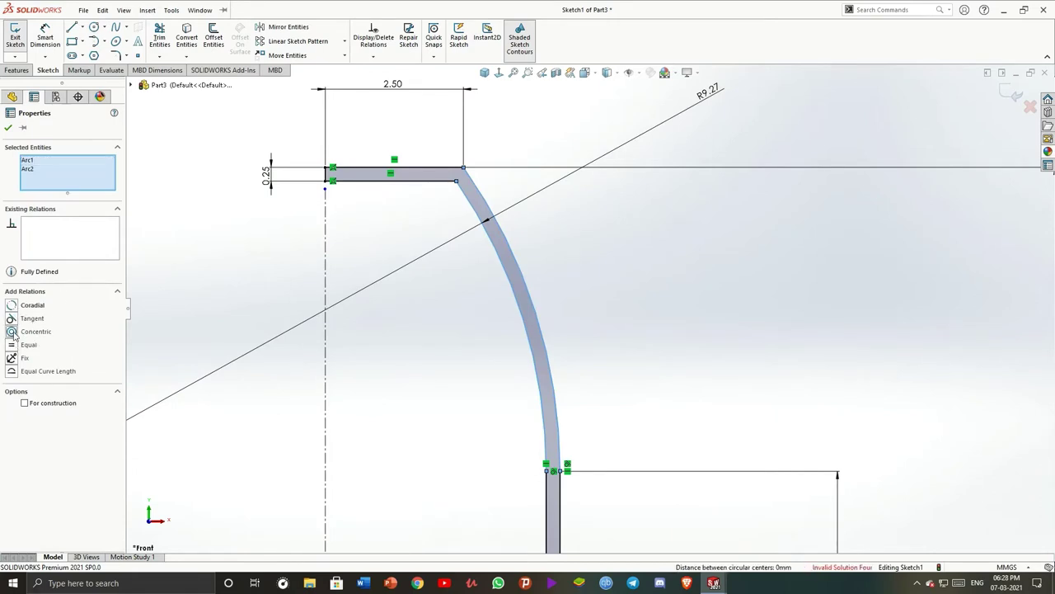
Try a Concentric relation on the two tip arcs, then delete it as conflicting
{"action": "left_click", "coordinate": [11, 331]}
{"action": "right_click", "coordinate": [68, 222]}
{"action": "left_click", "coordinate": [91, 232]}
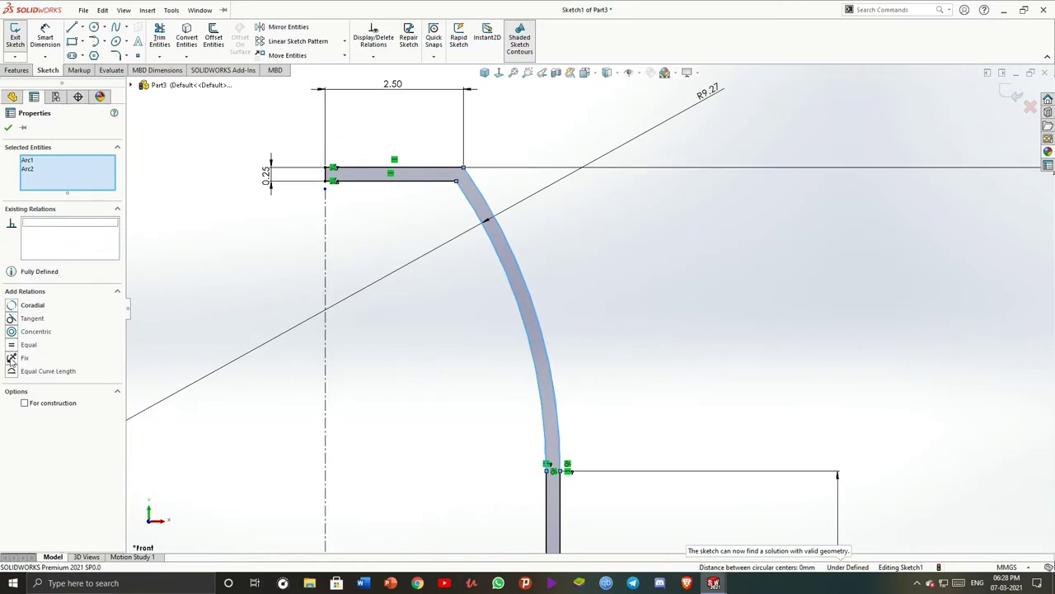
Zoom around the tip while reselecting and clearing the two arcs
{"action": "scroll", "coordinate": [626, 314], "scroll_direction": "down", "scroll_amount": 5}
{"action": "left_click", "coordinate": [707, 245]}
{"action": "scroll", "coordinate": [627, 316], "scroll_direction": "up", "scroll_amount": 1}
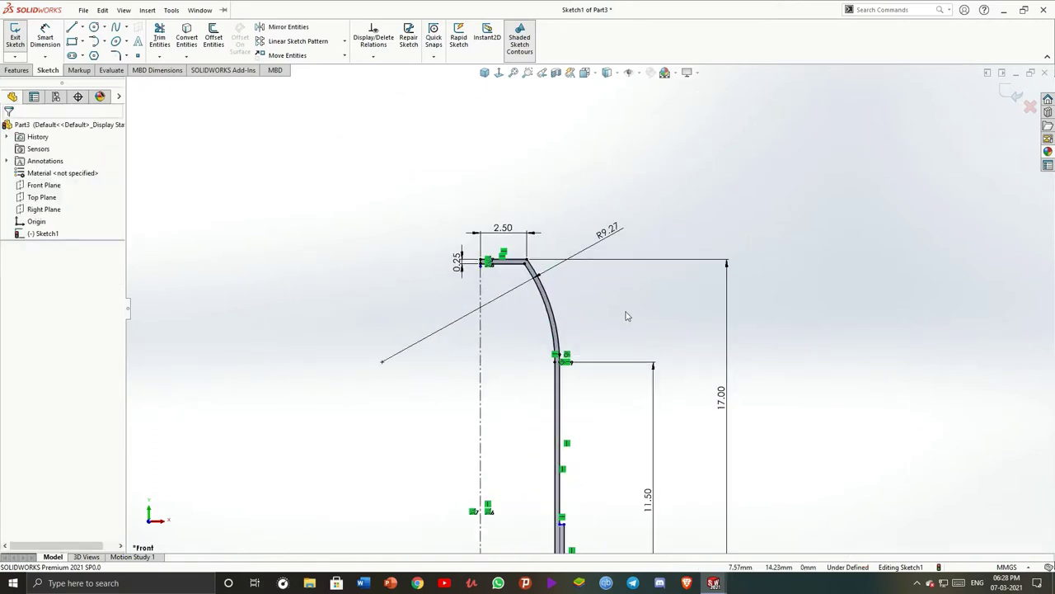
{"action": "left_click", "coordinate": [627, 310]}
{"action": "left_click", "coordinate": [695, 212]}
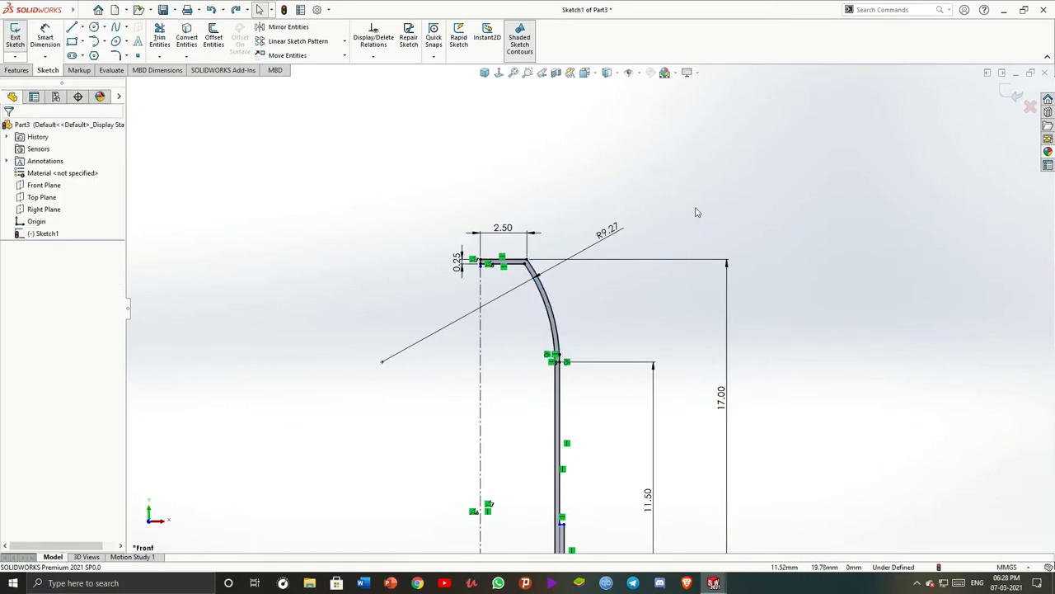
{"action": "scroll", "coordinate": [569, 288], "scroll_direction": "up", "scroll_amount": 1}
{"action": "scroll", "coordinate": [569, 288], "scroll_direction": "down", "scroll_amount": 3}
{"action": "scroll", "coordinate": [569, 248], "scroll_direction": "up", "scroll_amount": 2}
{"action": "scroll", "coordinate": [624, 177], "scroll_direction": "down", "scroll_amount": 1}
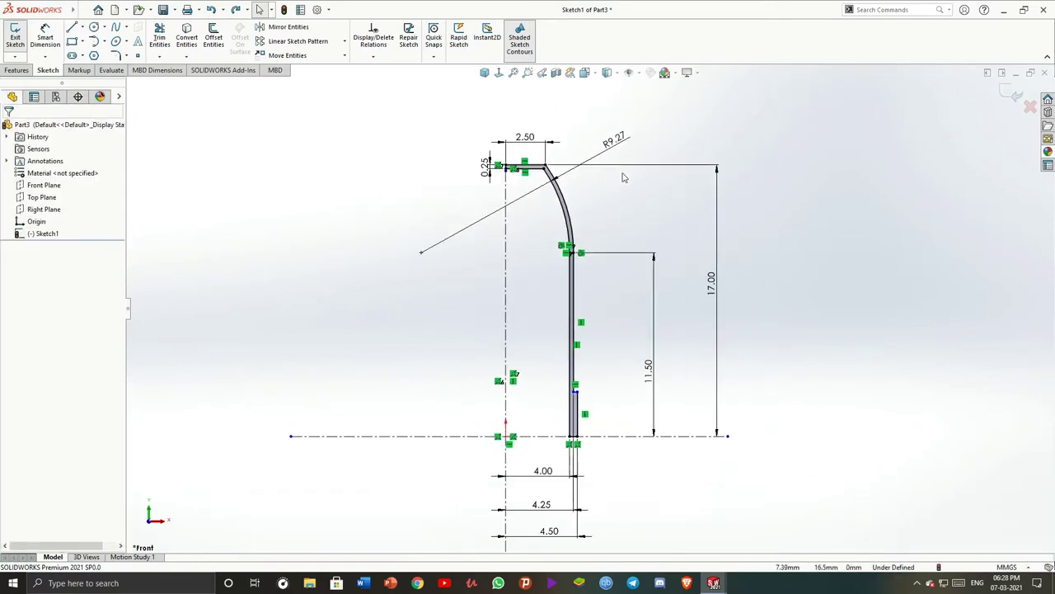
{"action": "scroll", "coordinate": [462, 190], "scroll_direction": "up", "scroll_amount": 2}
{"action": "scroll", "coordinate": [462, 190], "scroll_direction": "up", "scroll_amount": 3}
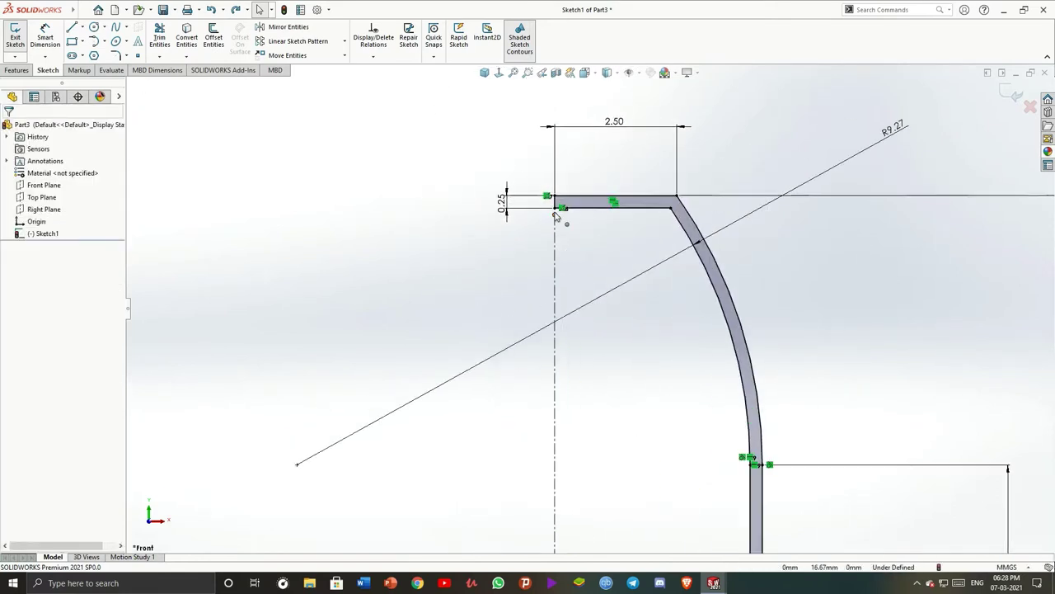
Drag the step corner on the profile's lower wall slightly upward
{"action": "left_click", "coordinate": [561, 206]}
{"action": "left_click", "coordinate": [773, 116]}
{"action": "scroll", "coordinate": [773, 115], "scroll_direction": "down", "scroll_amount": 6}
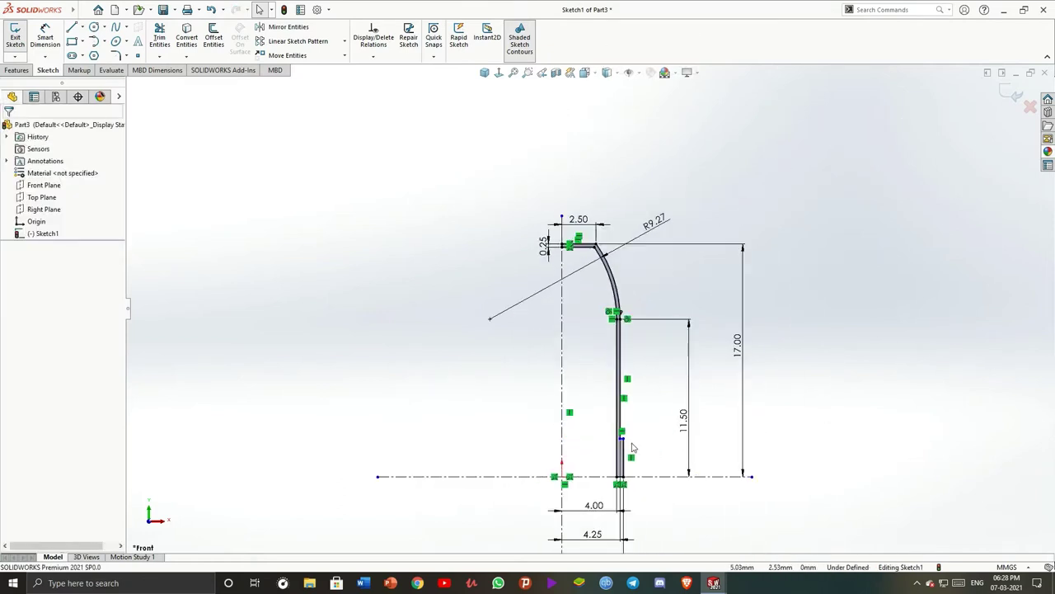
{"action": "scroll", "coordinate": [610, 405], "scroll_direction": "up", "scroll_amount": 8}
{"action": "left_click", "coordinate": [600, 376]}
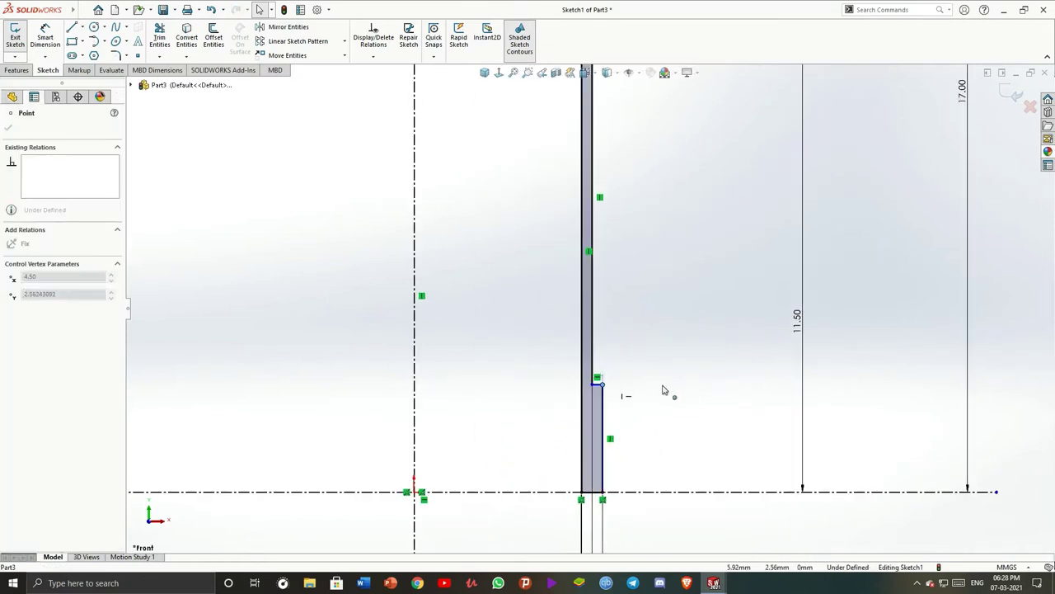
{"action": "left_click_drag", "start_coordinate": [663, 390], "coordinate": [676, 370]}
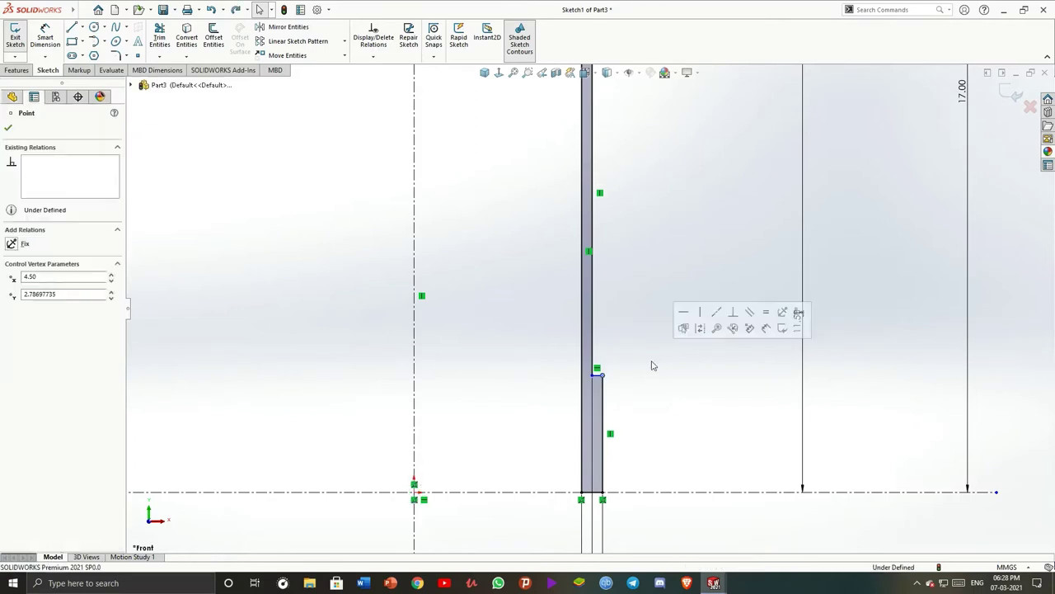
{"action": "key", "text": "ctrl+z"}
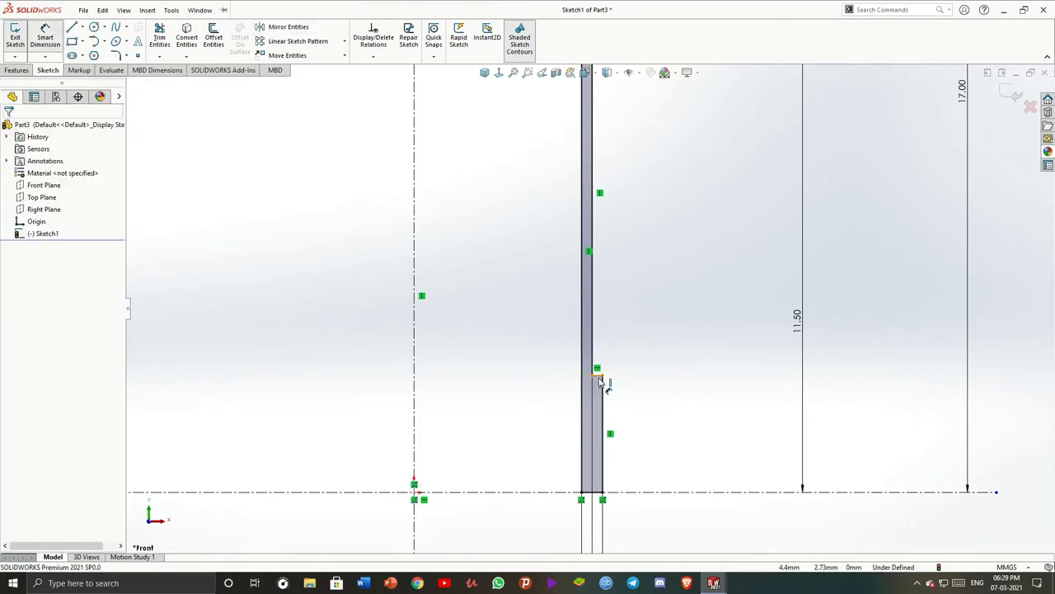
Dimension the step corner 2.50 above the horizontal centerline
{"action": "left_click", "coordinate": [597, 375]}
{"action": "left_click", "coordinate": [669, 492]}
{"action": "left_click", "coordinate": [651, 439]}
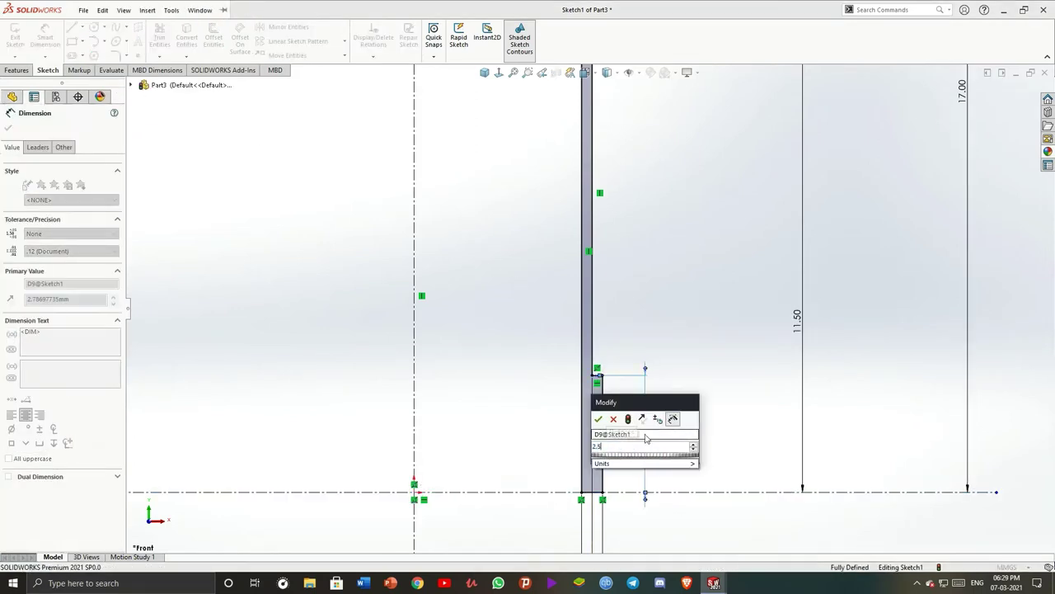
{"action": "type", "text": "2.5"}
{"action": "key", "text": "Return"}
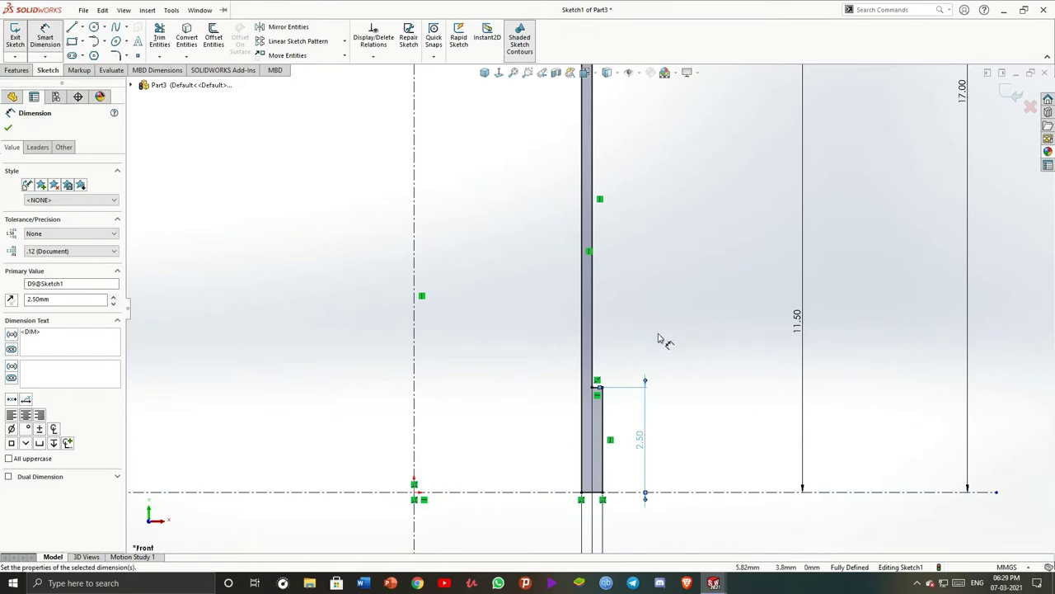
{"action": "key", "text": "Escape"}
{"action": "scroll", "coordinate": [660, 338], "scroll_direction": "up", "scroll_amount": 3}
{"action": "scroll", "coordinate": [659, 338], "scroll_direction": "up", "scroll_amount": 2}
{"action": "scroll", "coordinate": [577, 240], "scroll_direction": "down", "scroll_amount": 3}
{"action": "scroll", "coordinate": [612, 272], "scroll_direction": "down", "scroll_amount": 2}
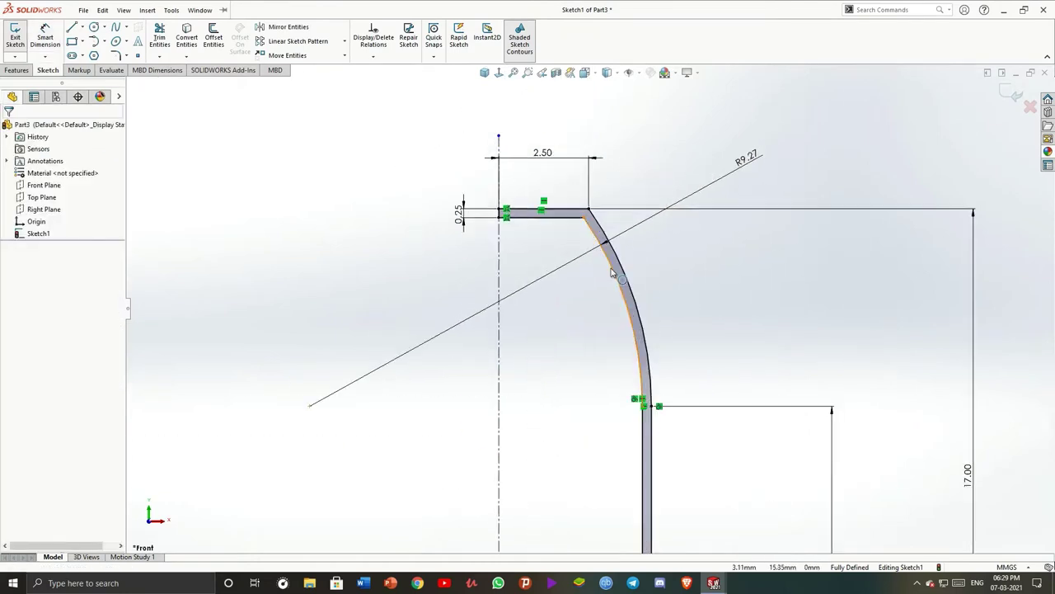
Check the tip arc against its neighbouring wall lines by selecting them in pairs
{"action": "left_click", "coordinate": [612, 272]}
{"action": "key", "text": "Escape"}
{"action": "scroll", "coordinate": [652, 418], "scroll_direction": "down", "scroll_amount": 3}
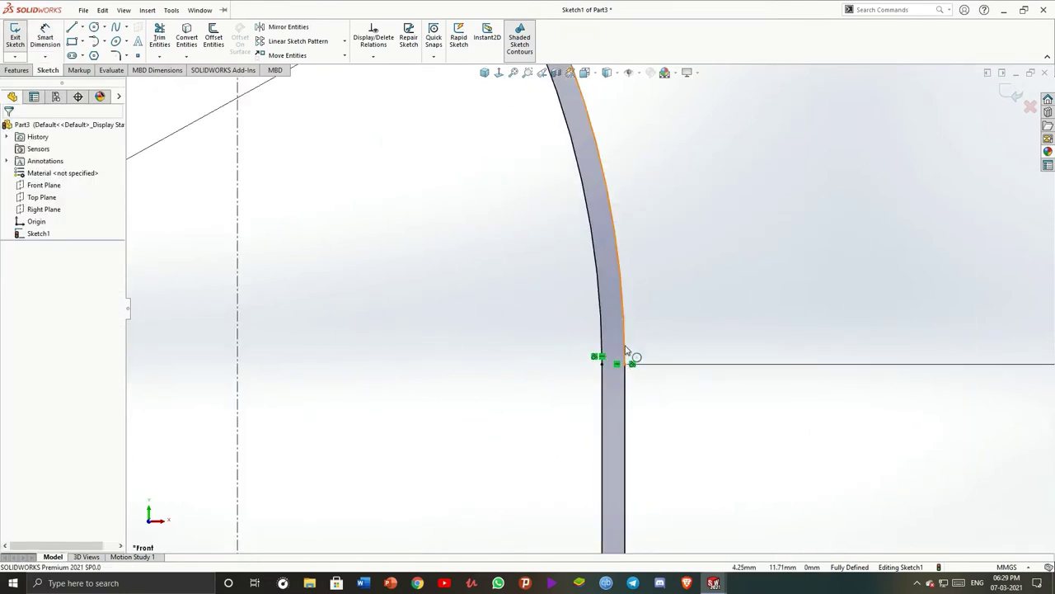
{"action": "left_click", "coordinate": [627, 350]}
{"action": "left_click", "coordinate": [628, 385], "text": "ctrl"}
{"action": "left_click", "coordinate": [653, 330]}
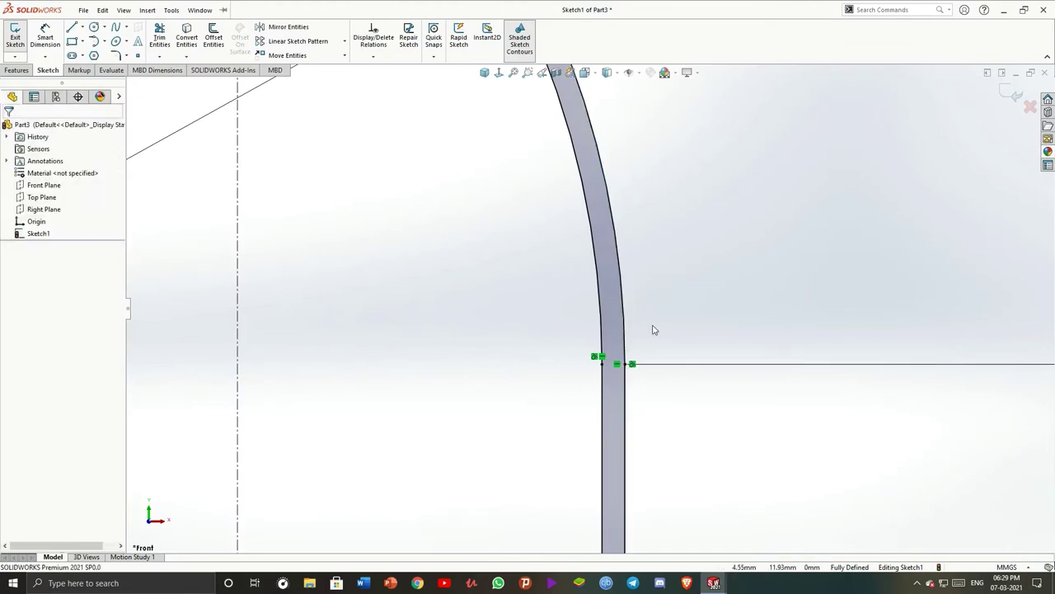
{"action": "left_click", "coordinate": [602, 330]}
{"action": "left_click", "coordinate": [601, 386], "text": "ctrl"}
{"action": "left_click", "coordinate": [542, 309]}
{"action": "scroll", "coordinate": [541, 309], "scroll_direction": "up", "scroll_amount": 3}
{"action": "scroll", "coordinate": [547, 207], "scroll_direction": "down", "scroll_amount": 1}
{"action": "scroll", "coordinate": [534, 222], "scroll_direction": "up", "scroll_amount": 1}
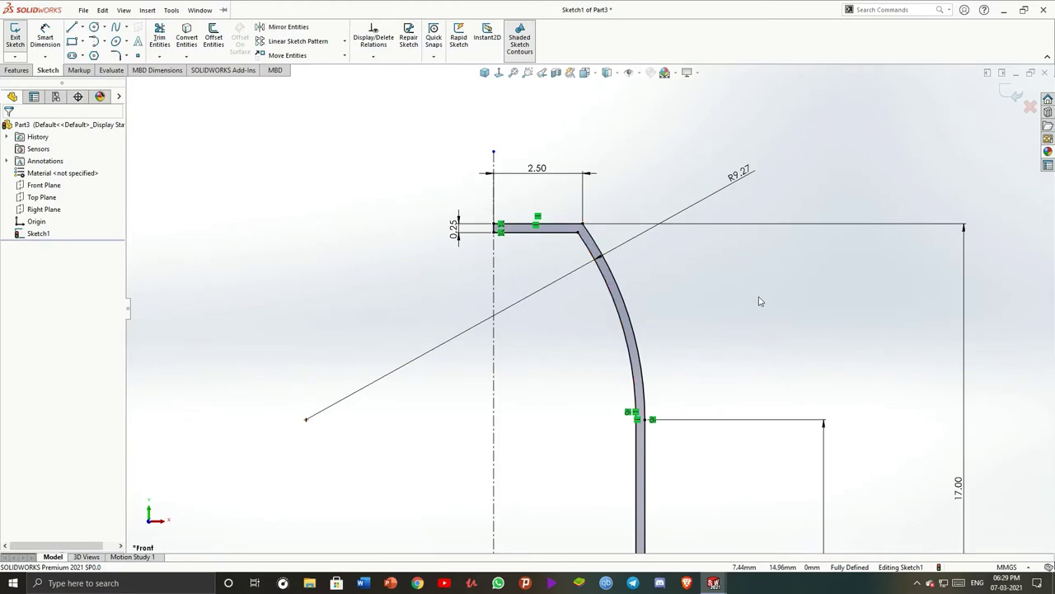
{"action": "scroll", "coordinate": [760, 301], "scroll_direction": "up", "scroll_amount": 3}
{"action": "scroll", "coordinate": [733, 355], "scroll_direction": "down", "scroll_amount": 1}
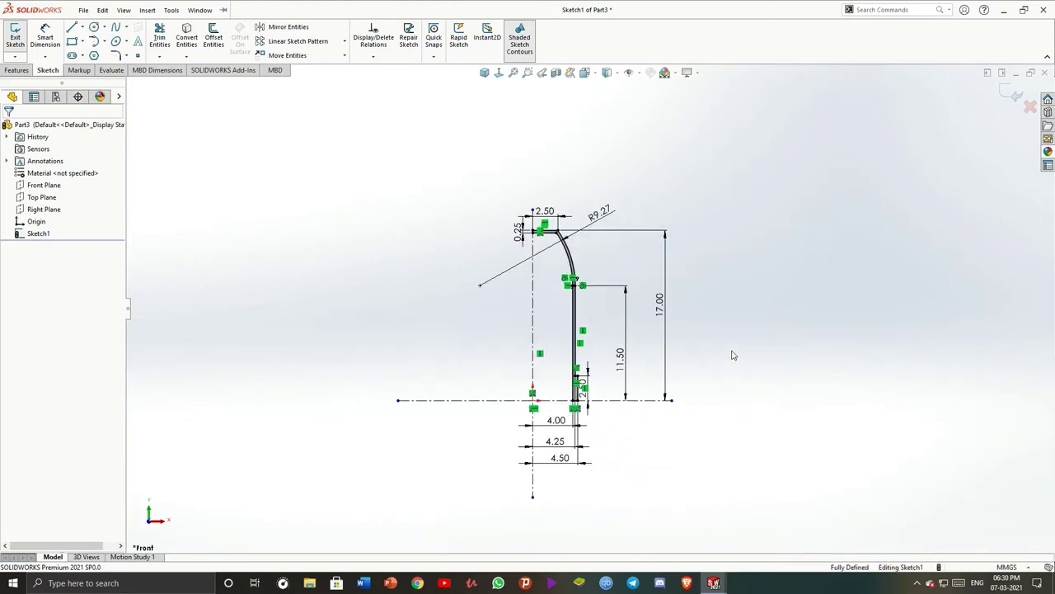
Revolve the profile around the vertical centerline into a solid tip
{"action": "left_click", "coordinate": [1009, 93]}
{"action": "left_click", "coordinate": [18, 70]}
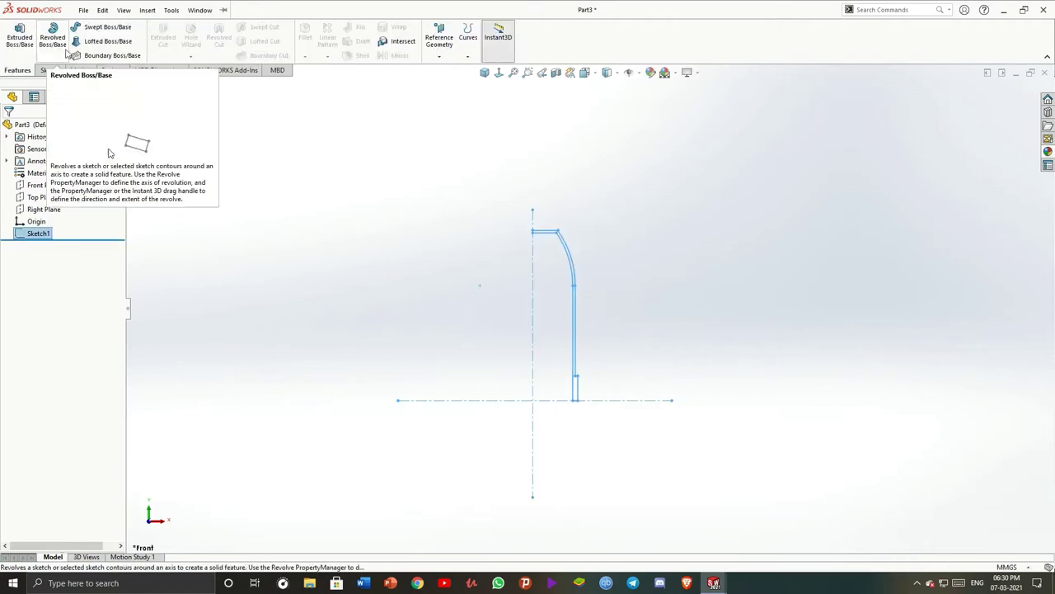
{"action": "left_click", "coordinate": [64, 44]}
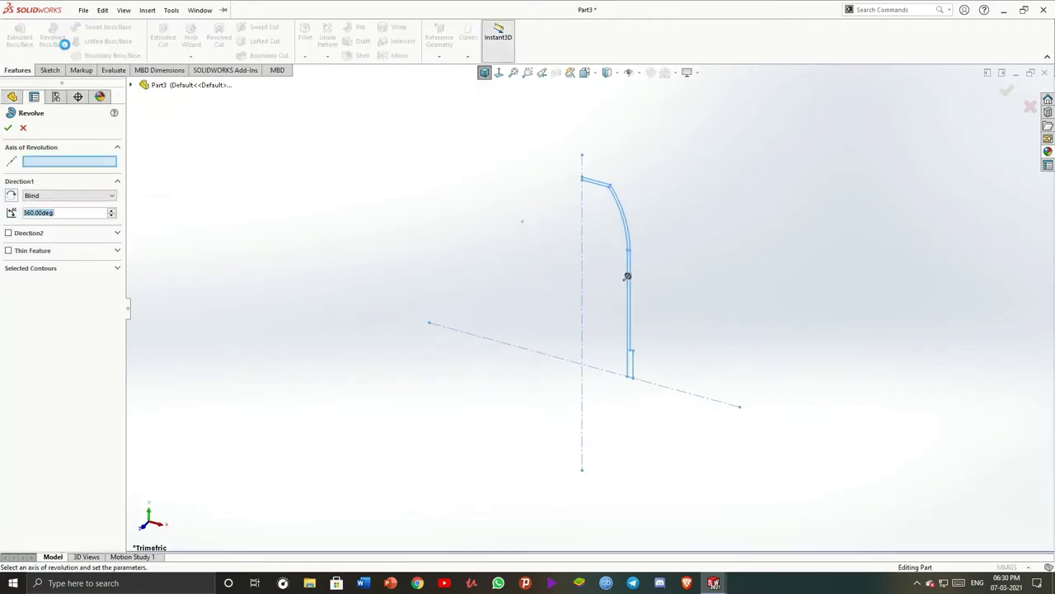
{"action": "left_click", "coordinate": [582, 279]}
{"action": "right_click", "coordinate": [690, 309]}
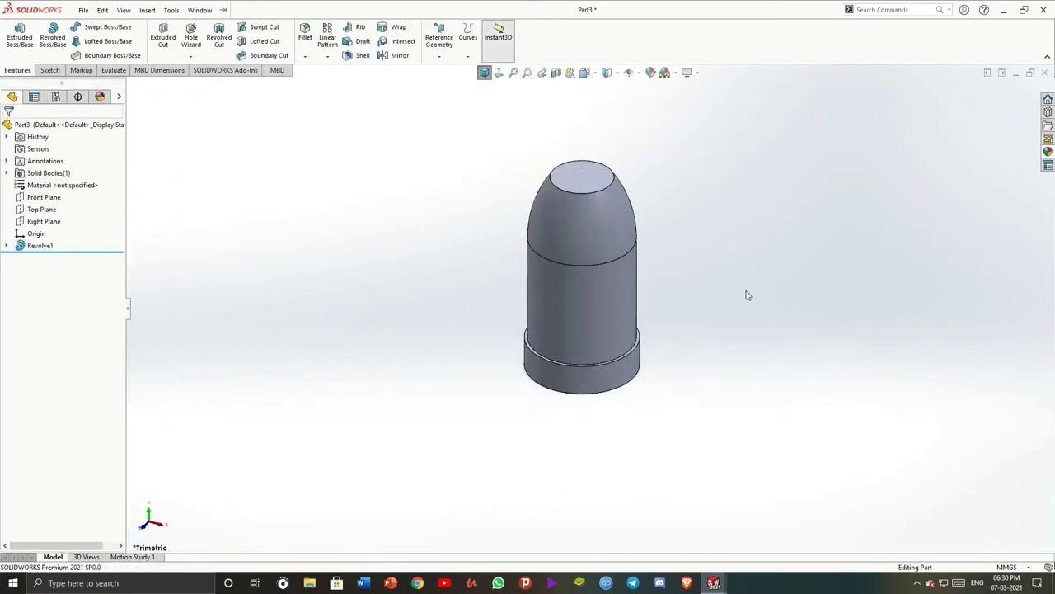
Sketch a small dimensioned circle centred on the origin on the tip's top face
{"action": "right_click", "coordinate": [576, 181]}
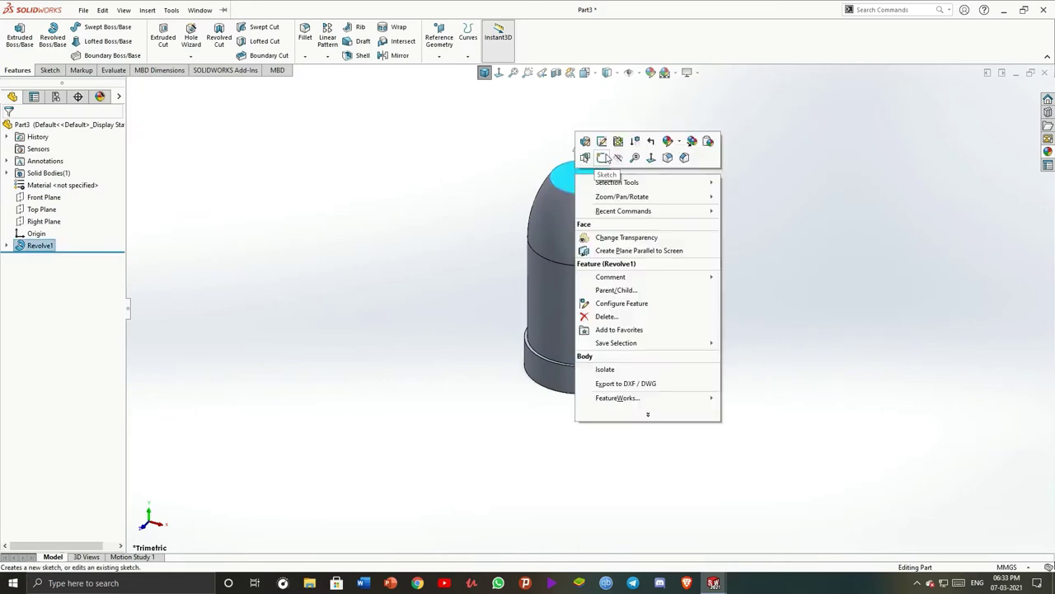
{"action": "left_click", "coordinate": [600, 141]}
{"action": "right_click_drag", "start_coordinate": [589, 295], "coordinate": [591, 310]}
{"action": "left_click_drag", "start_coordinate": [591, 310], "coordinate": [635, 325]}
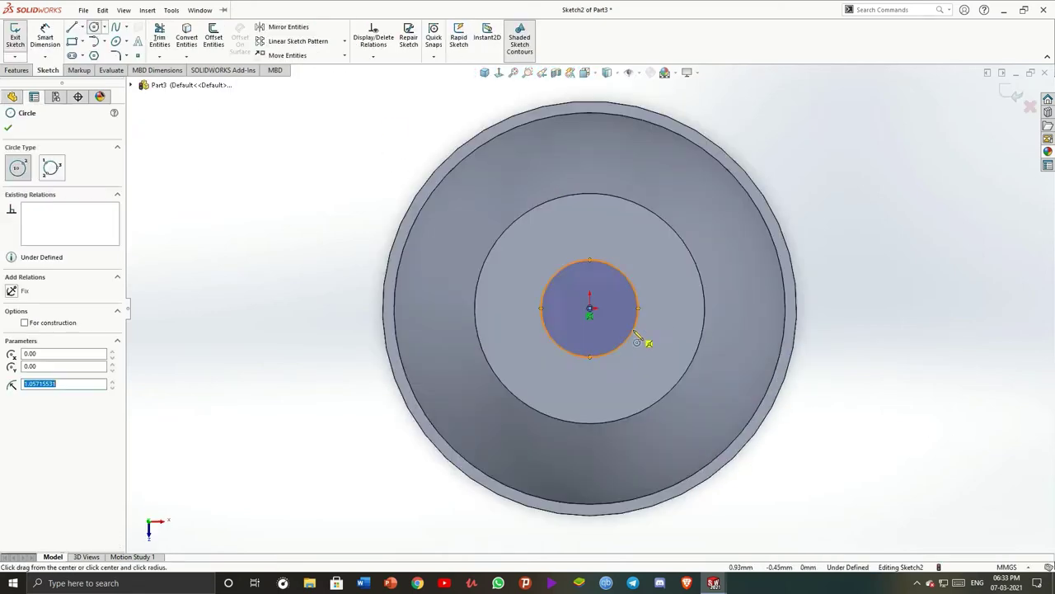
{"action": "right_click_drag", "start_coordinate": [648, 341], "coordinate": [640, 310]}
{"action": "left_click", "coordinate": [637, 310]}
{"action": "left_click", "coordinate": [910, 317]}
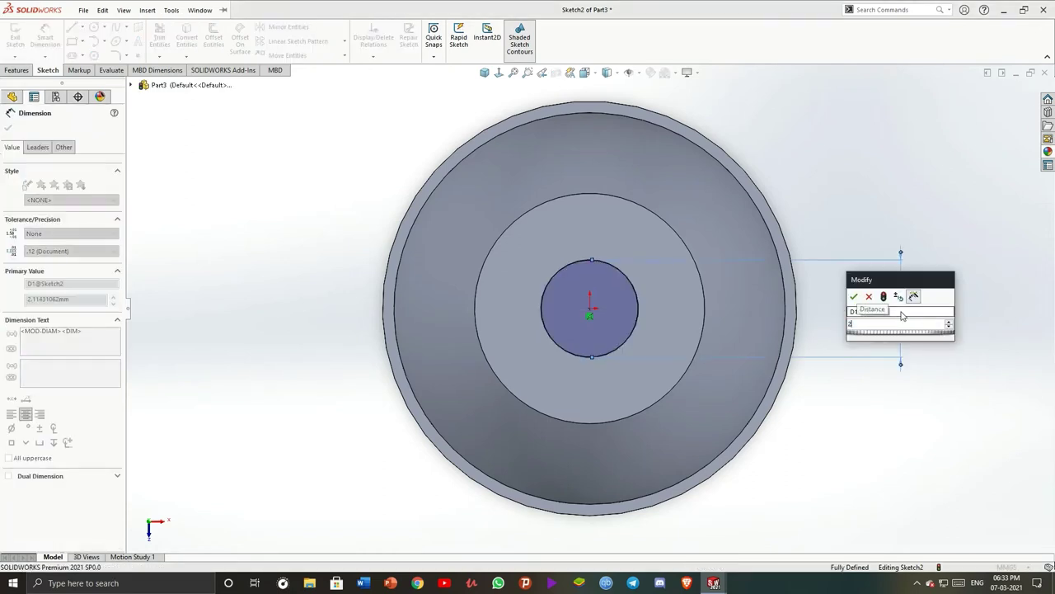
{"action": "key", "text": "Return"}
{"action": "scroll", "coordinate": [589, 309], "scroll_direction": "down", "scroll_amount": 3}
Cut the circle 0.10 mm deep into the top face
{"action": "left_click", "coordinate": [1011, 94]}
{"action": "left_click", "coordinate": [485, 73]}
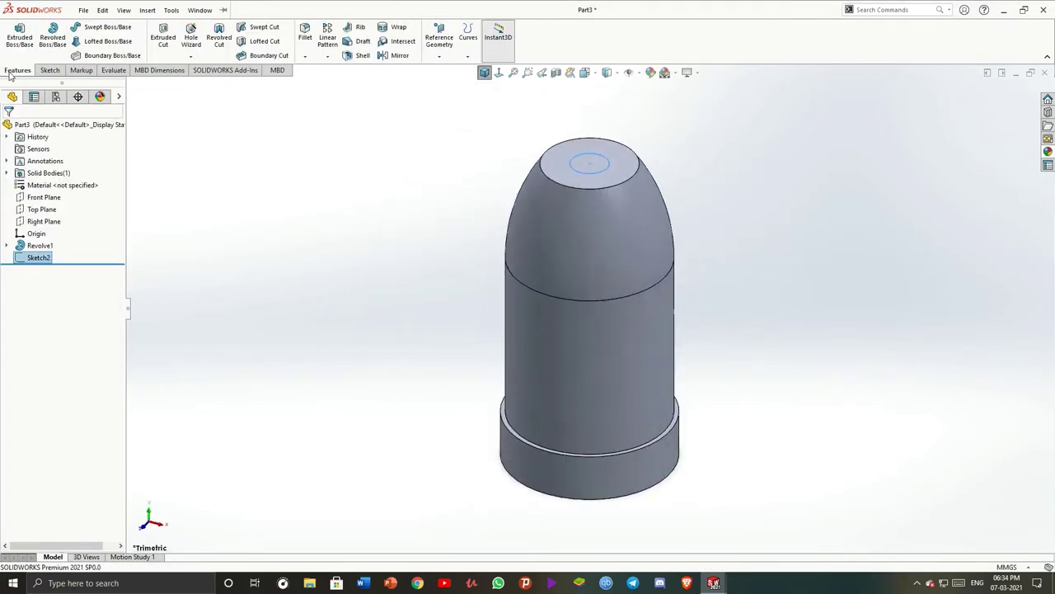
{"action": "left_click", "coordinate": [163, 37]}
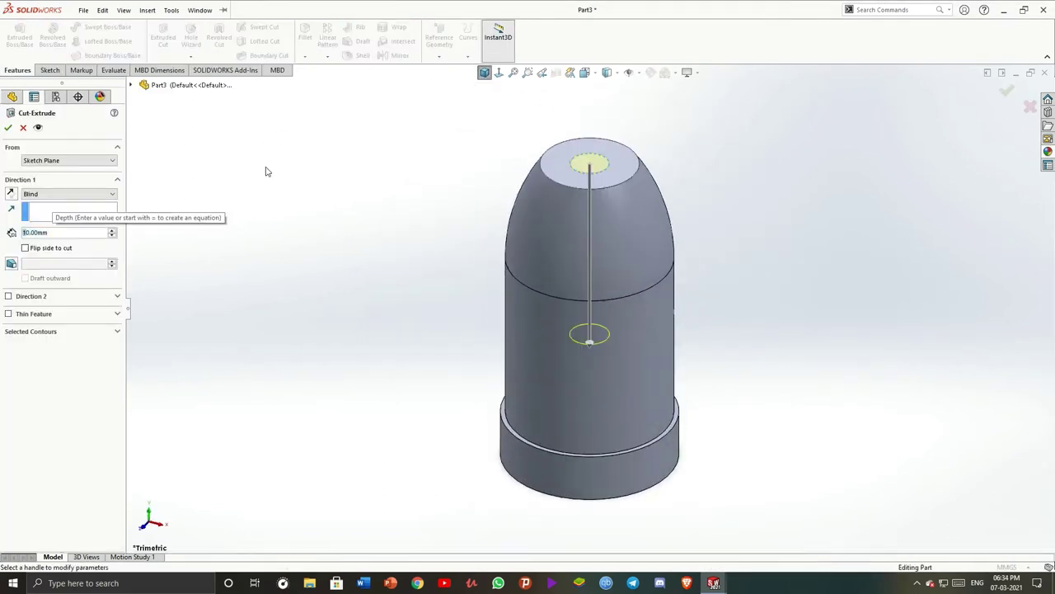
{"action": "type", "text": "0"}
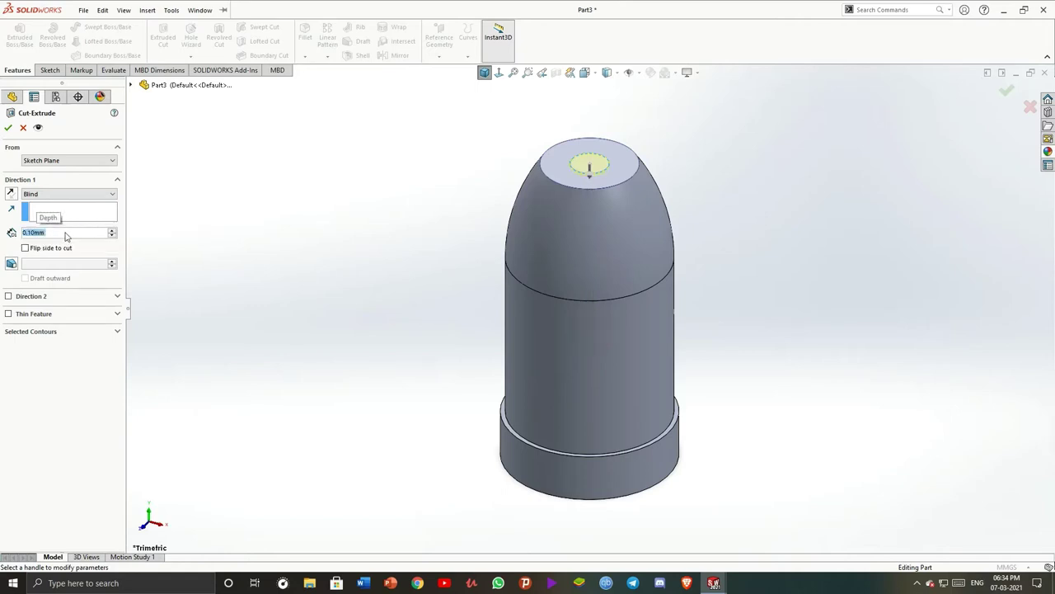
{"action": "left_click", "coordinate": [8, 129]}
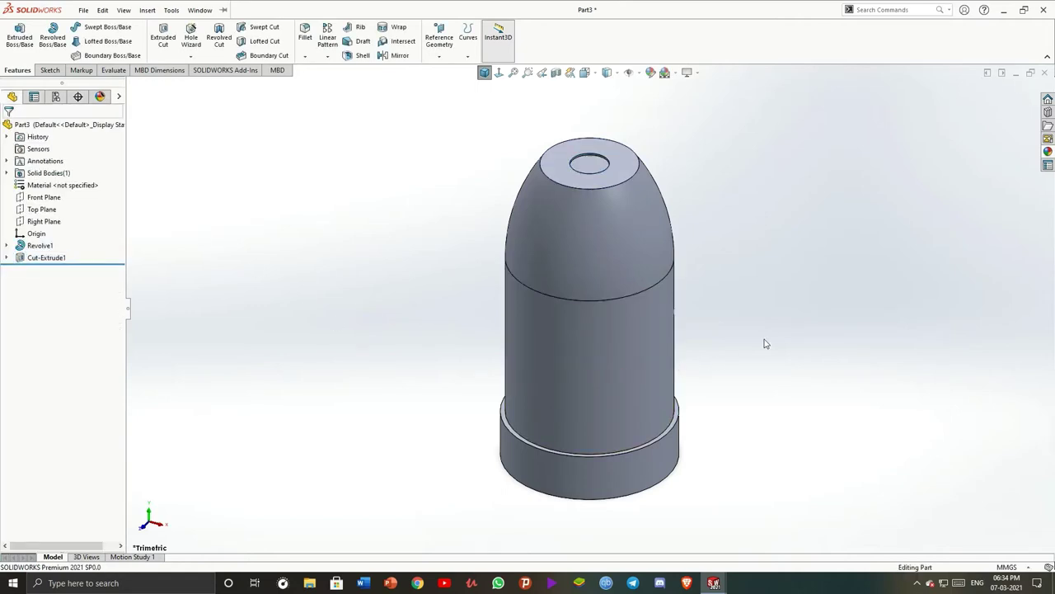
Start a new sketch on the floor of the top recess
{"action": "right_click", "coordinate": [592, 171]}
{"action": "key", "text": "Escape"}
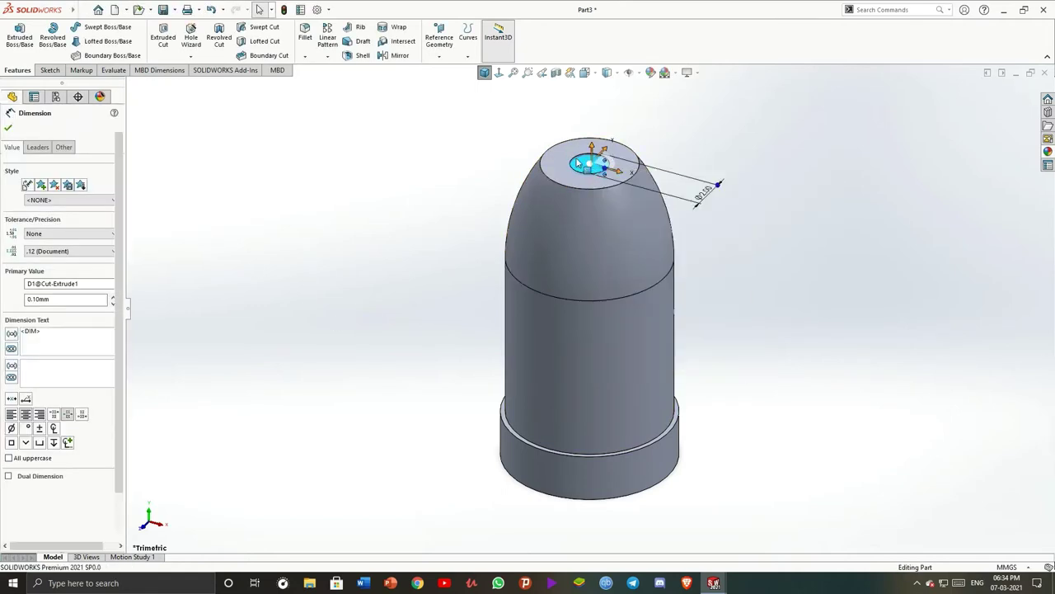
{"action": "right_click", "coordinate": [595, 145]}
{"action": "left_click", "coordinate": [987, 117]}
{"action": "right_click", "coordinate": [595, 164]}
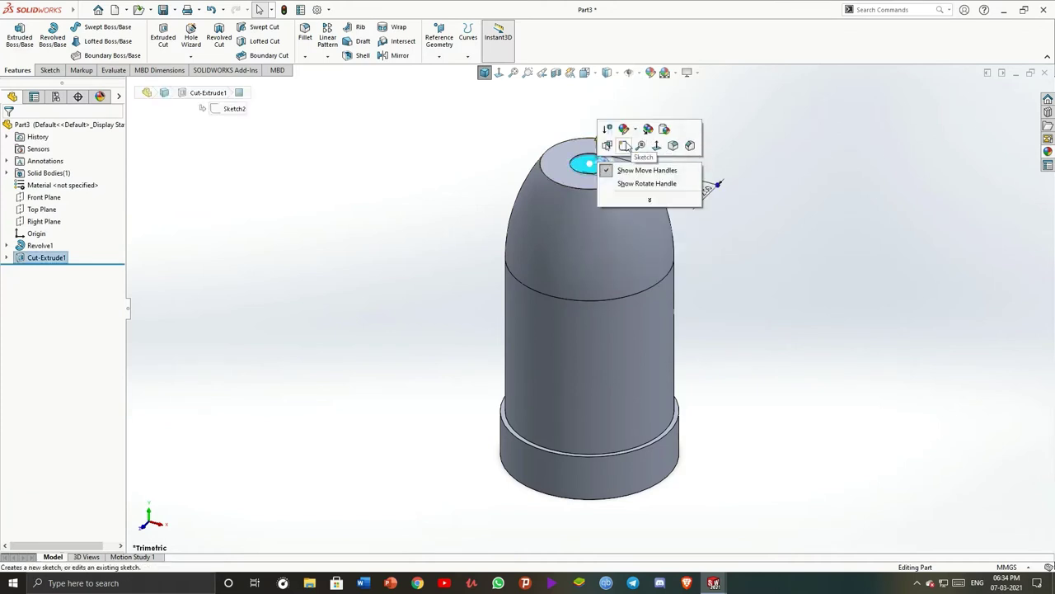
{"action": "left_click", "coordinate": [624, 146]}
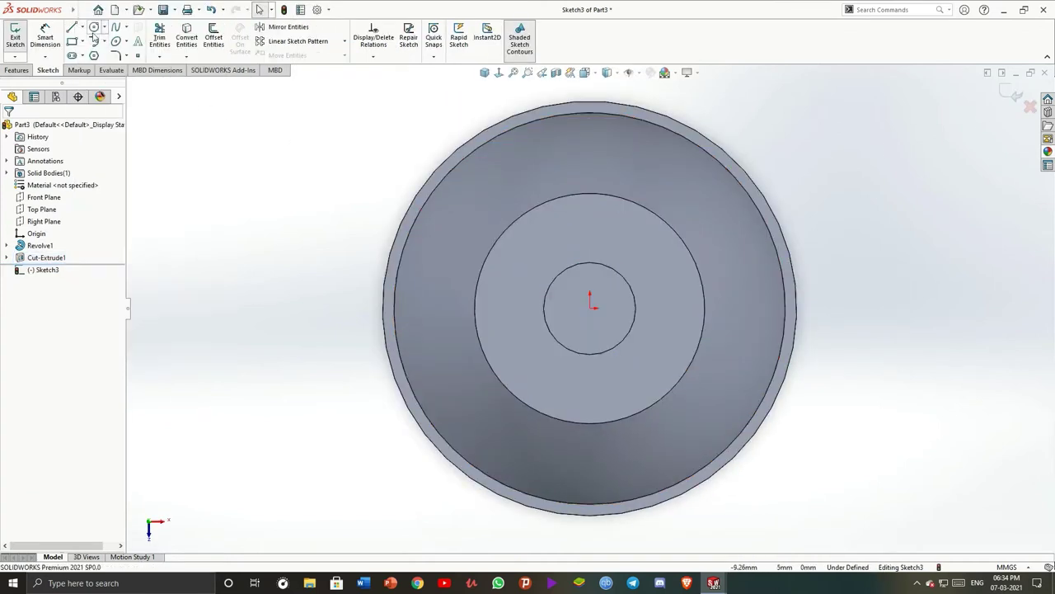
Draw a circle at the origin and dimension its diameter to 0.5 mm
{"action": "left_click", "coordinate": [93, 28]}
{"action": "left_click", "coordinate": [590, 309]}
{"action": "left_click", "coordinate": [608, 310]}
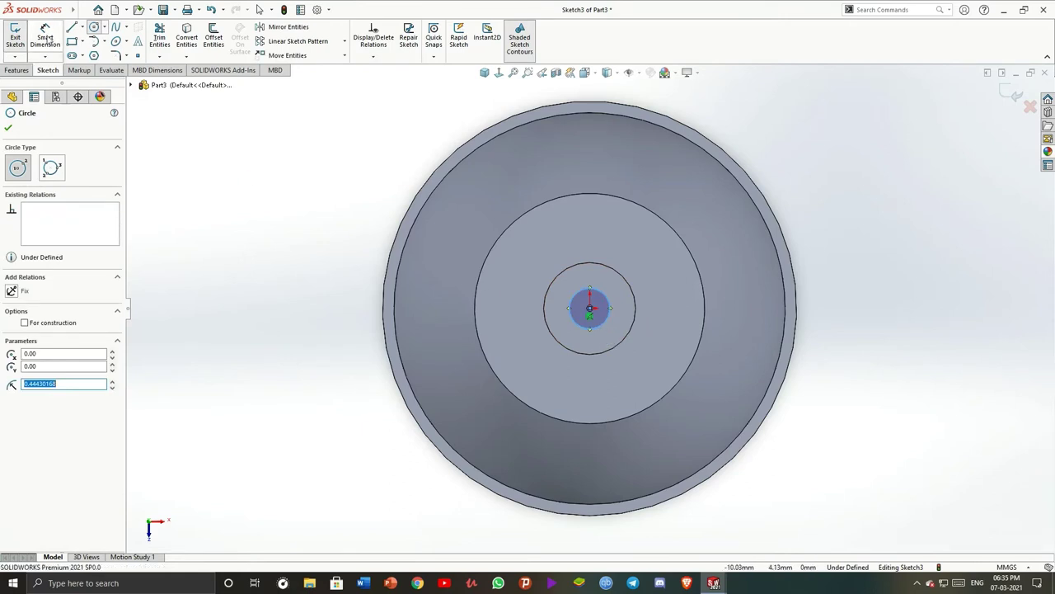
{"action": "left_click", "coordinate": [45, 37]}
{"action": "left_click", "coordinate": [606, 303]}
{"action": "left_click", "coordinate": [847, 301]}
{"action": "type", "text": "0.5"}
{"action": "key", "text": "Return"}
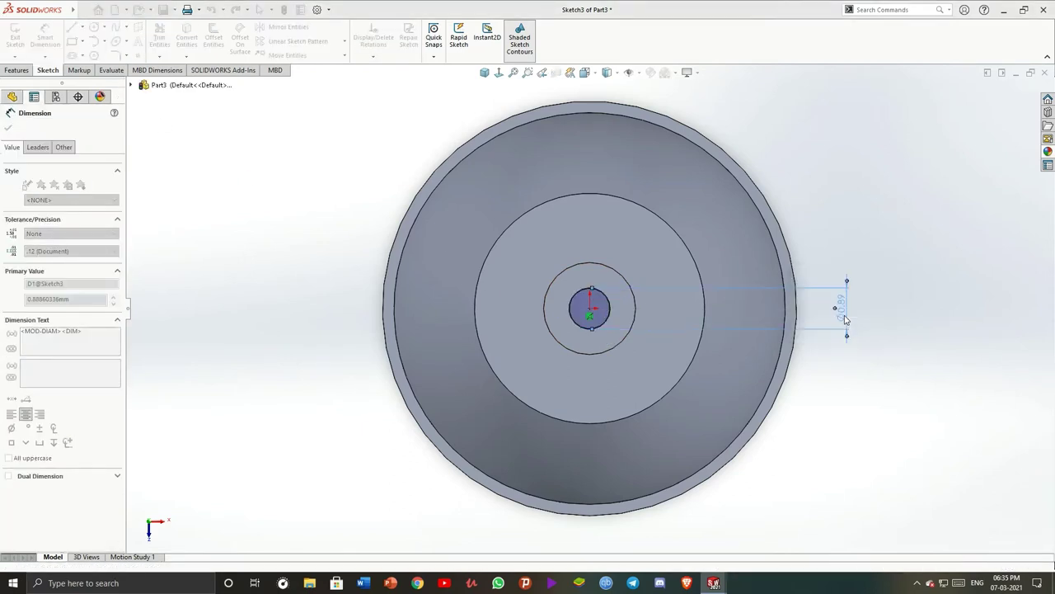
Extrude the circle 0.10 mm into a small raised boss
{"action": "left_click", "coordinate": [1007, 95]}
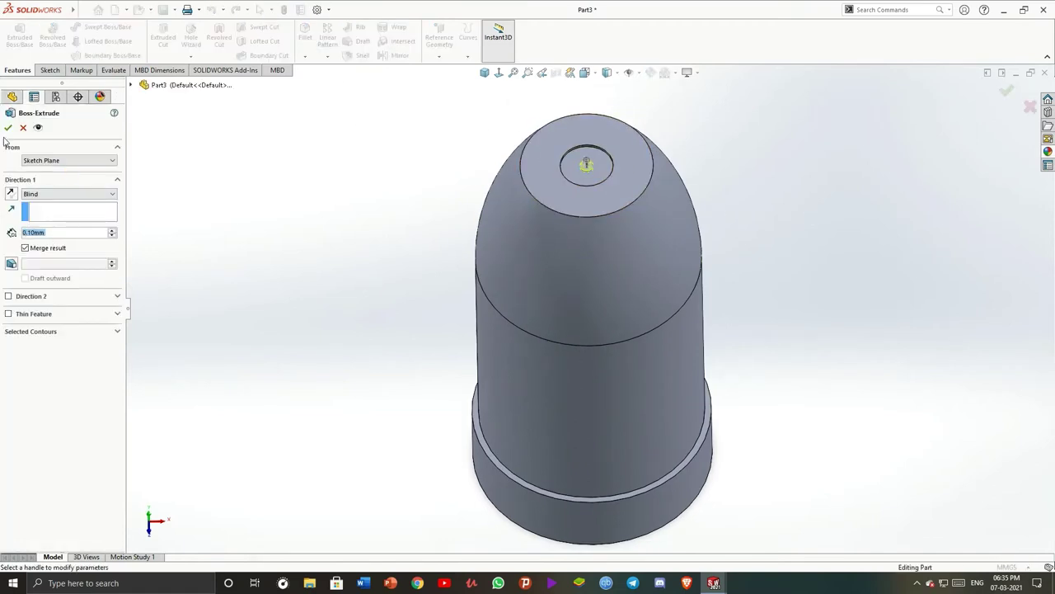
{"action": "left_click", "coordinate": [7, 128]}
{"action": "scroll", "coordinate": [590, 294], "scroll_direction": "up", "scroll_amount": 3}
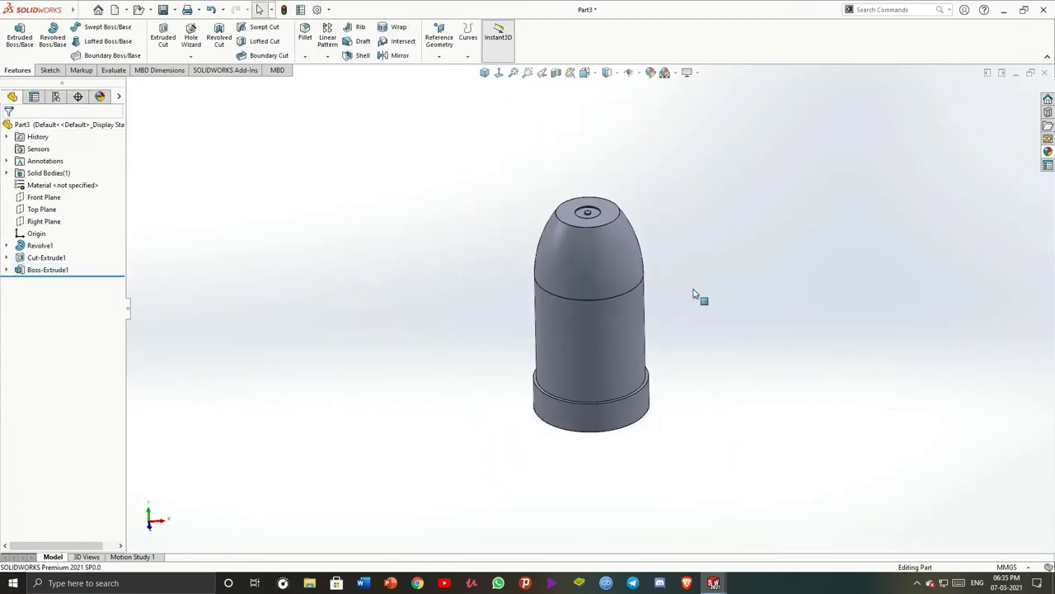
Face the Right Plane and start a line sketch on it, undoing the first attempt
{"action": "left_click", "coordinate": [44, 221]}
{"action": "right_click", "coordinate": [46, 221]}
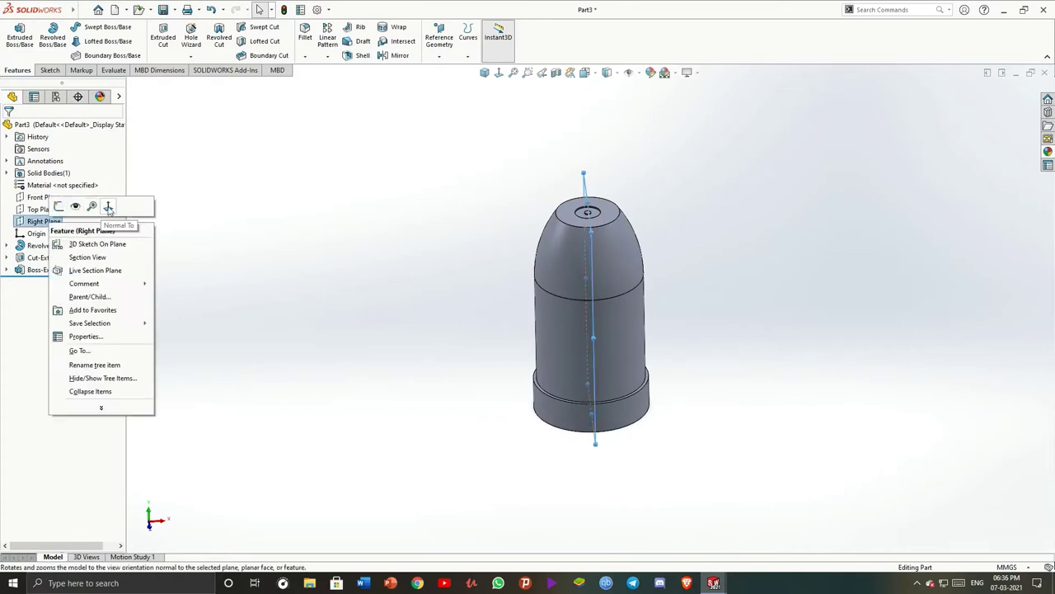
{"action": "left_click", "coordinate": [102, 210]}
{"action": "left_click", "coordinate": [72, 27]}
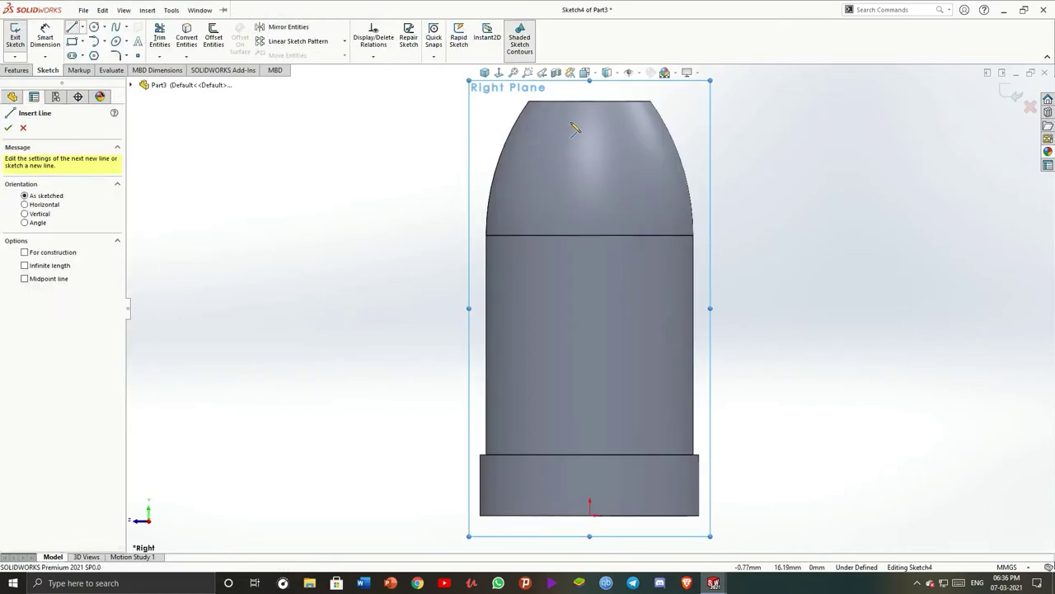
{"action": "left_click", "coordinate": [570, 117]}
{"action": "left_click", "coordinate": [549, 150]}
{"action": "key", "text": "a"}
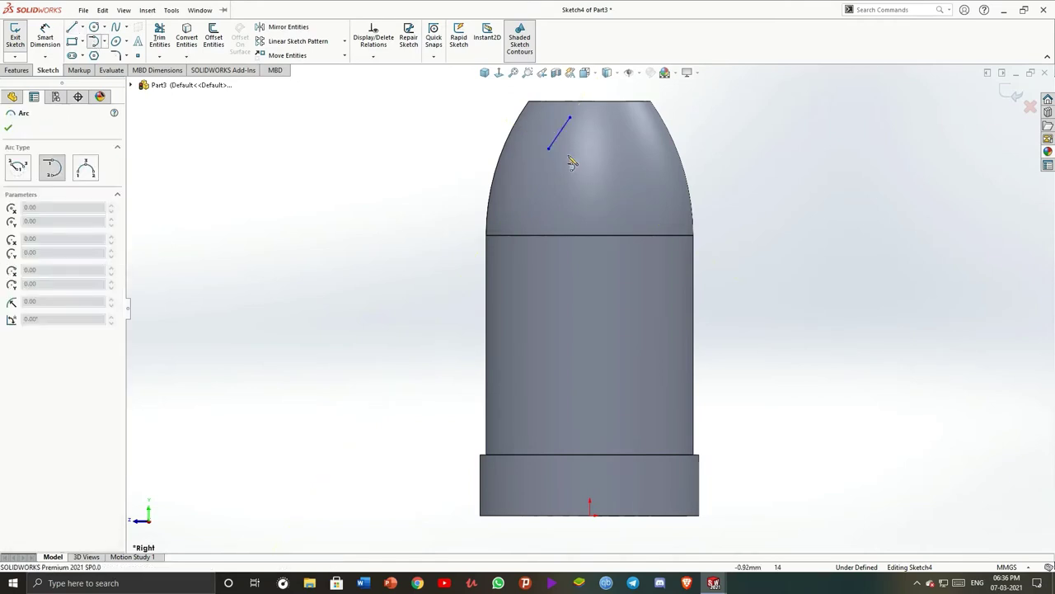
{"action": "key", "text": "ctrl+z"}
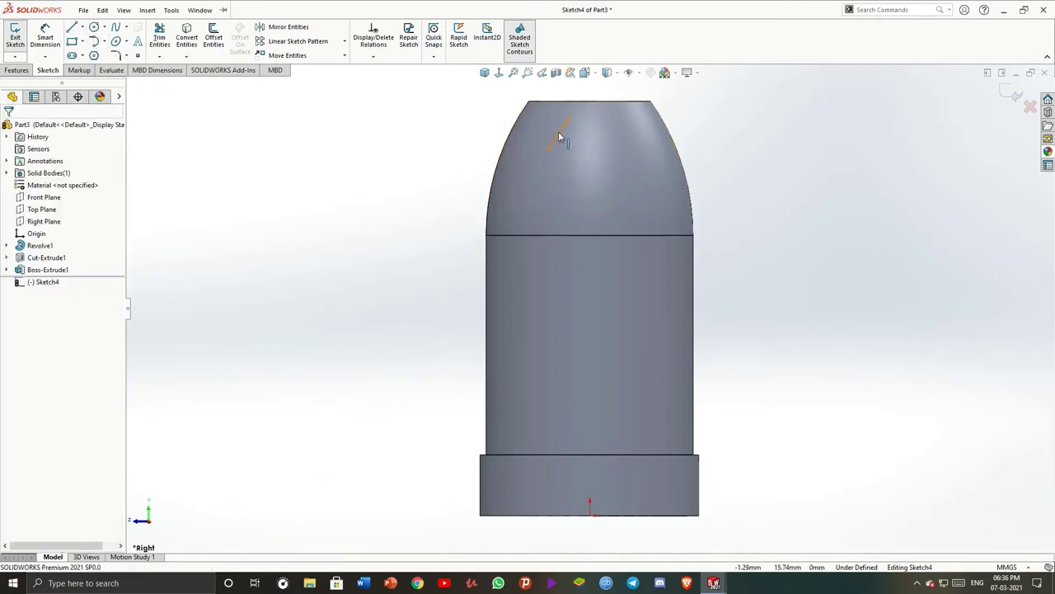
Draw a line, tangent arc and line chain down the dome's side
{"action": "left_click", "coordinate": [71, 27]}
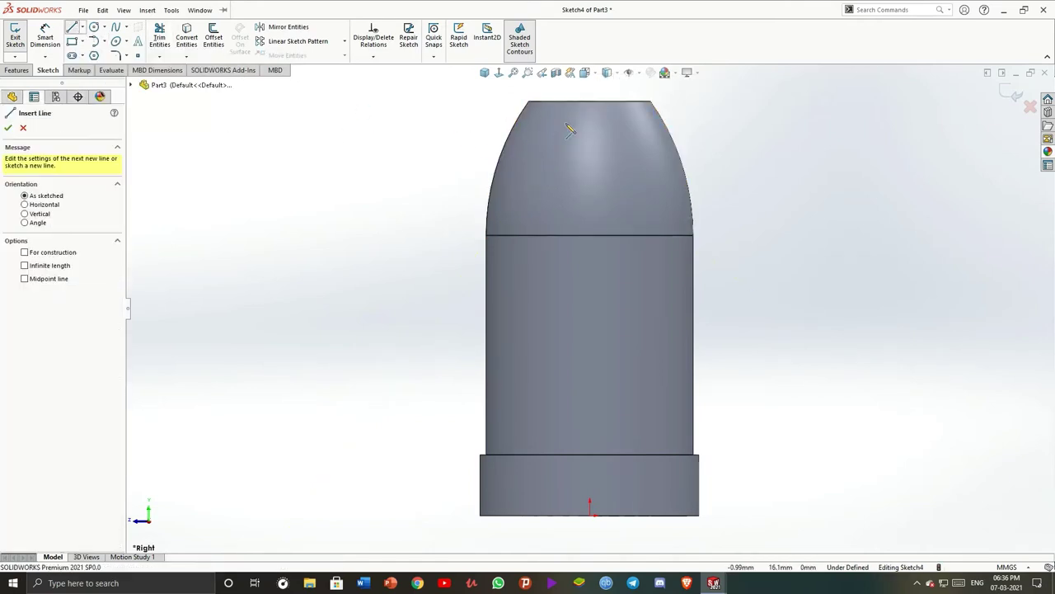
{"action": "left_click", "coordinate": [564, 121]}
{"action": "left_click", "coordinate": [553, 150]}
{"action": "key", "text": "a"}
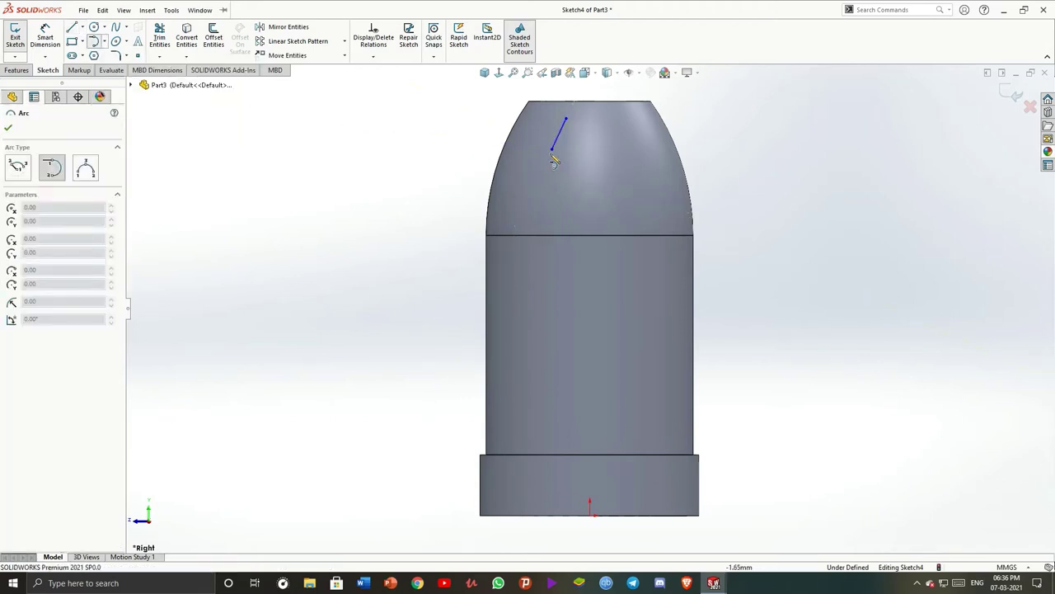
{"action": "key", "text": "a"}
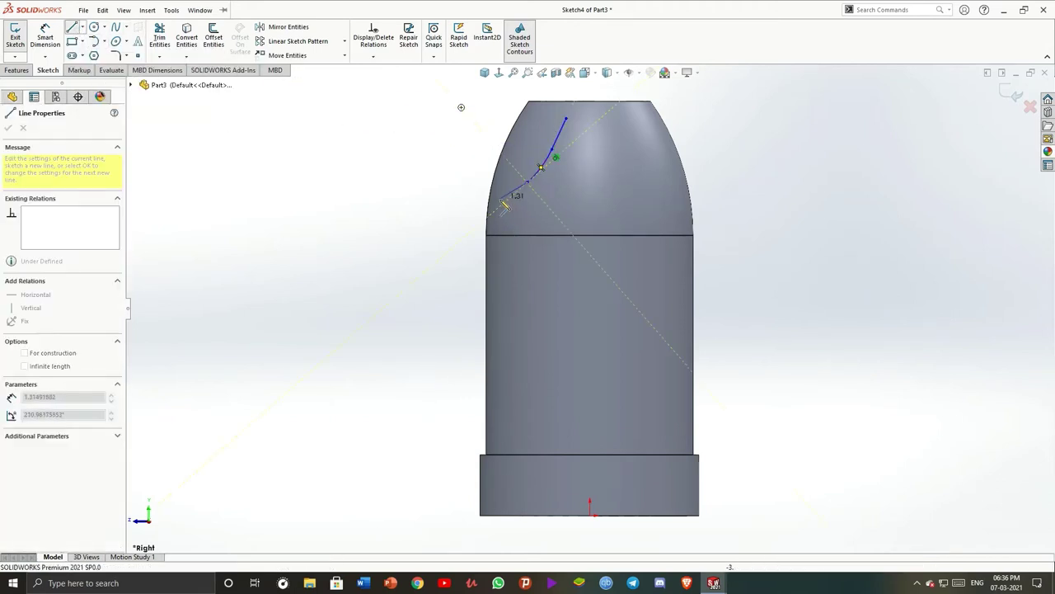
{"action": "key", "text": "Escape"}
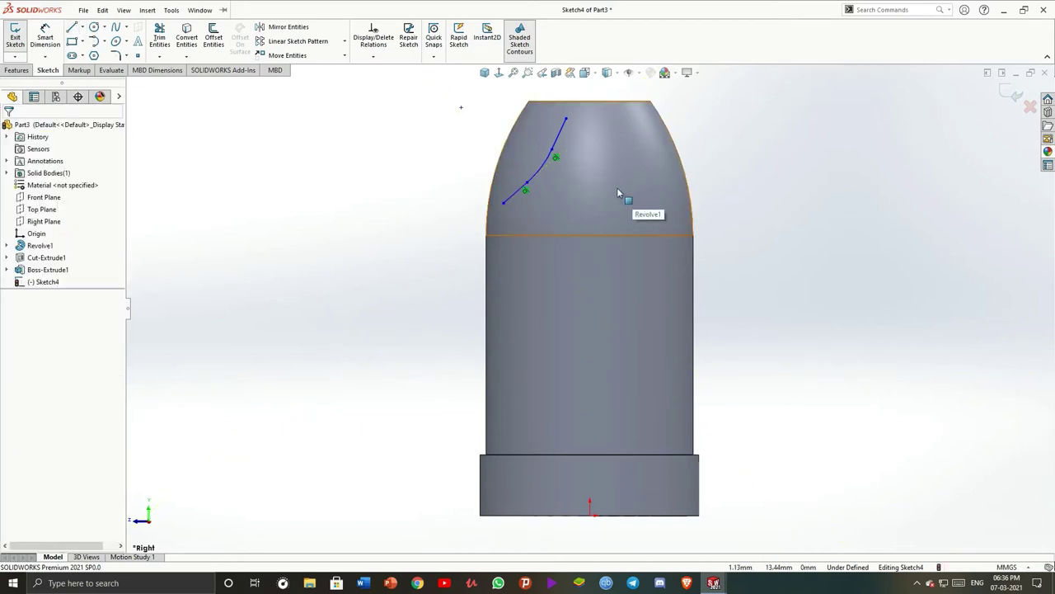
Snap the lower endpoint onto the dome's bottom edge and reshape the arc junction
{"action": "left_click_drag", "start_coordinate": [503, 203], "coordinate": [503, 235]}
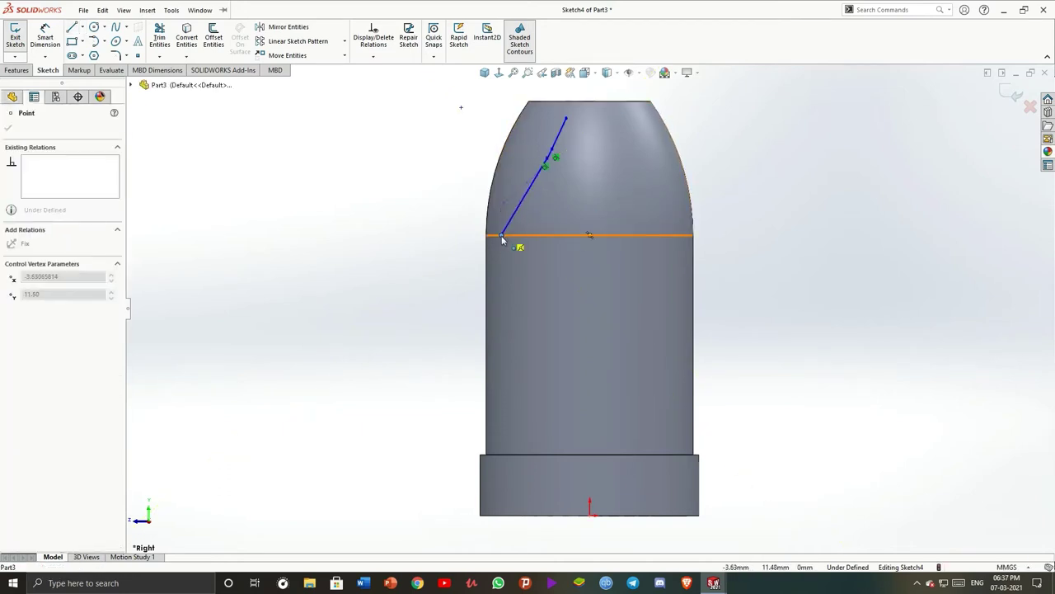
{"action": "key", "text": "Escape"}
{"action": "scroll", "coordinate": [600, 229], "scroll_direction": "down", "scroll_amount": 6}
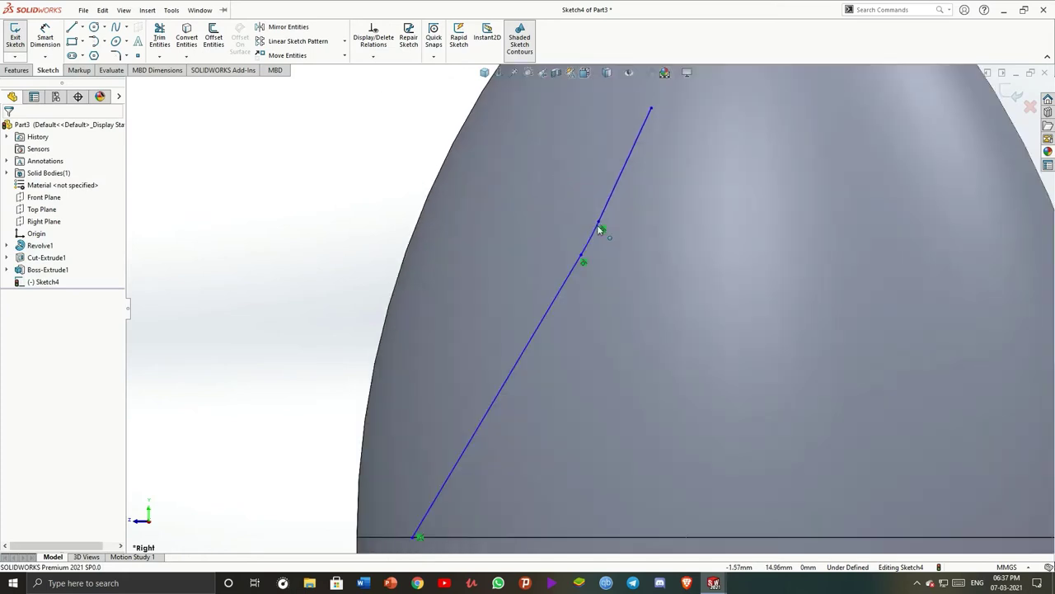
{"action": "mouse_move", "coordinate": [600, 229]}
{"action": "left_mouse_down"}
{"action": "mouse_move", "coordinate": [607, 245]}
{"action": "mouse_move", "coordinate": [607, 217]}
{"action": "mouse_move", "coordinate": [621, 253]}
{"action": "left_mouse_up"}
{"action": "left_click", "coordinate": [604, 249]}
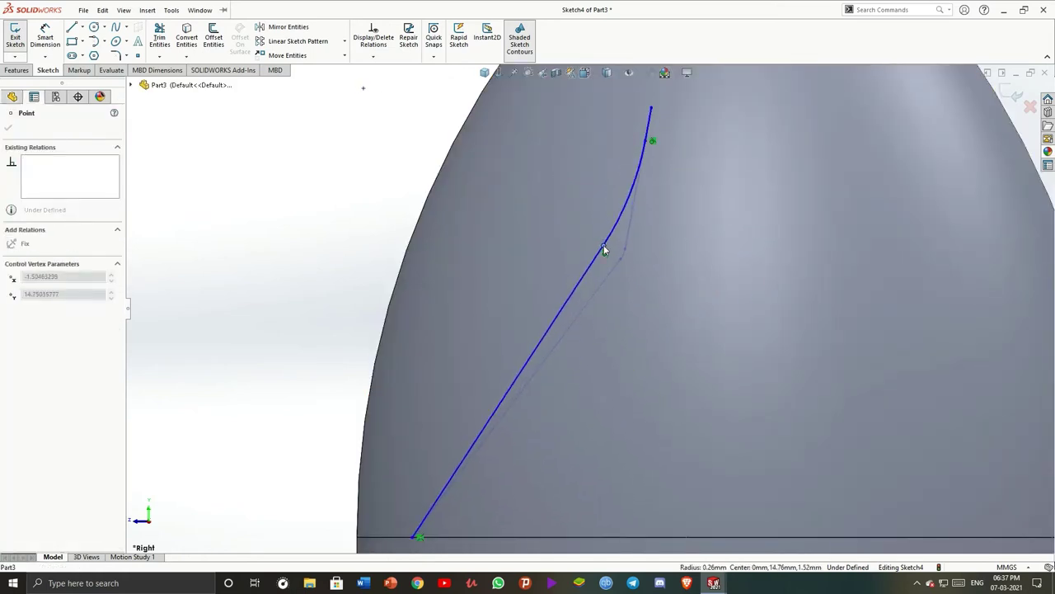
{"action": "scroll", "coordinate": [604, 250], "scroll_direction": "up", "scroll_amount": 4}
{"action": "left_click_drag", "start_coordinate": [616, 240], "coordinate": [580, 310]}
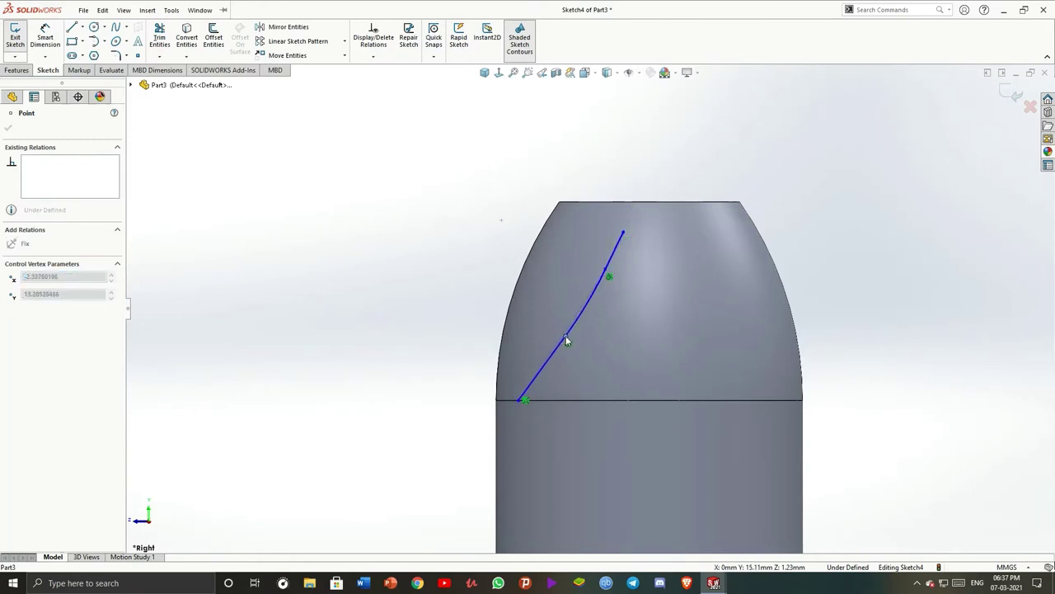
Fine-tune the junction point and the small arc between the lines
{"action": "left_click", "coordinate": [565, 340]}
{"action": "scroll", "coordinate": [577, 338], "scroll_direction": "down", "scroll_amount": 5}
{"action": "scroll", "coordinate": [544, 412], "scroll_direction": "up", "scroll_amount": 4}
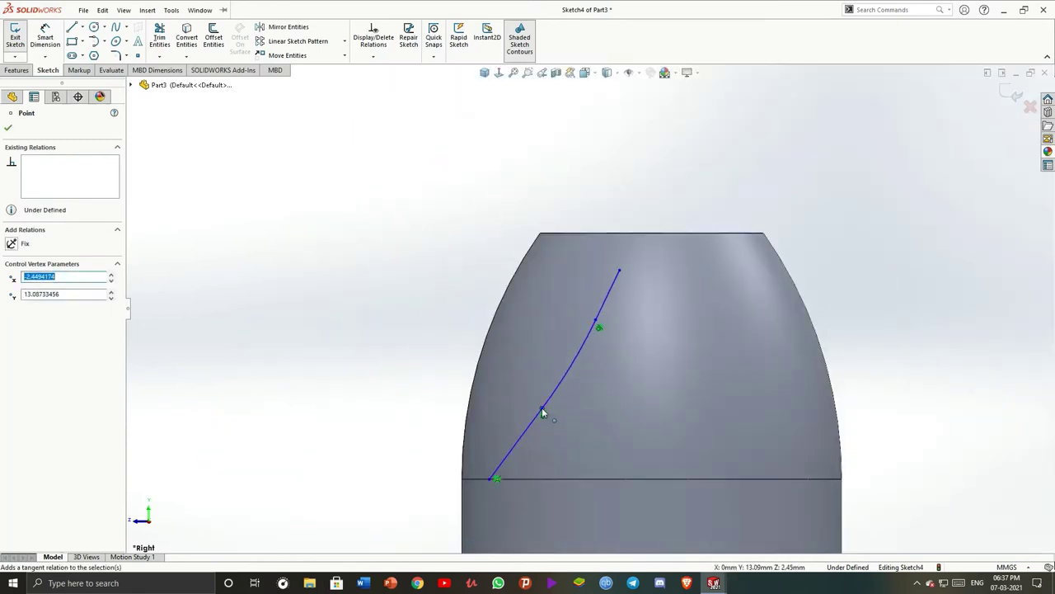
{"action": "left_click_drag", "start_coordinate": [543, 413], "coordinate": [539, 419]}
{"action": "scroll", "coordinate": [581, 330], "scroll_direction": "up", "scroll_amount": 2}
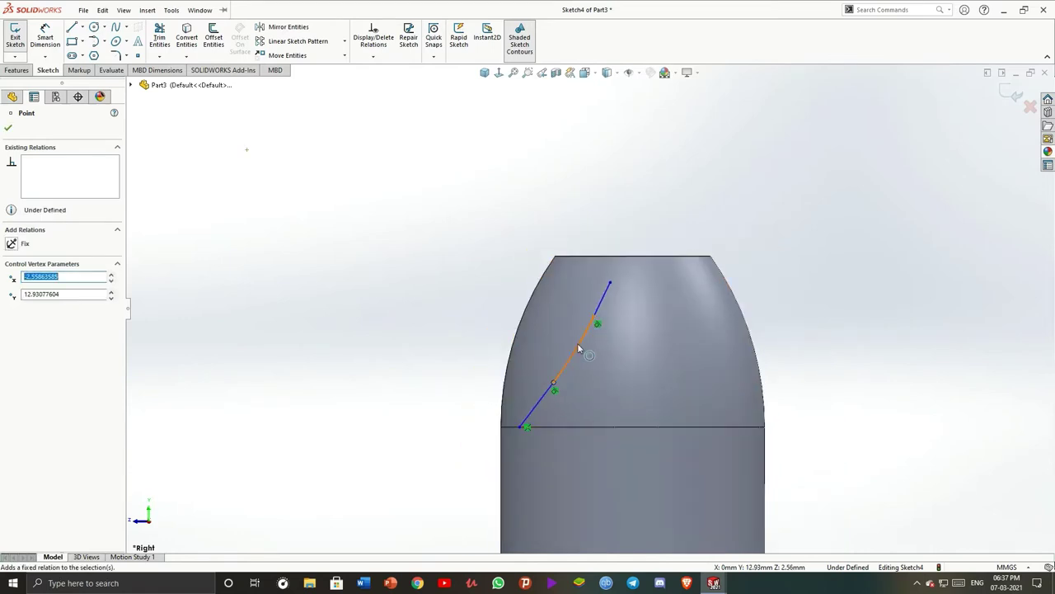
{"action": "mouse_move", "coordinate": [578, 349]}
{"action": "left_mouse_down"}
{"action": "mouse_move", "coordinate": [590, 356]}
{"action": "mouse_move", "coordinate": [582, 344]}
{"action": "left_mouse_up"}
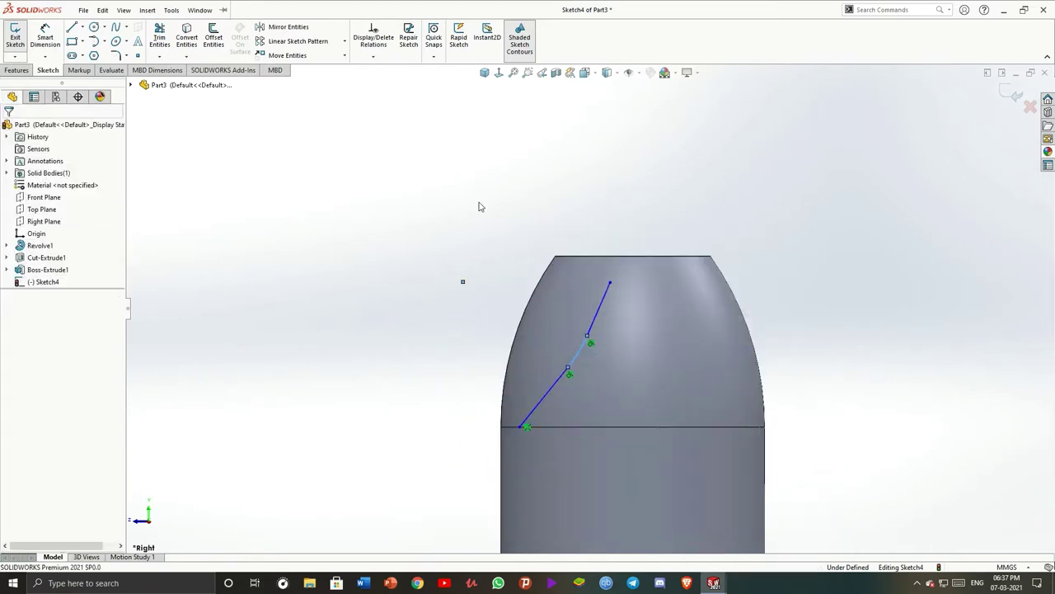
{"action": "scroll", "coordinate": [571, 314], "scroll_direction": "up", "scroll_amount": 2}
{"action": "scroll", "coordinate": [570, 315], "scroll_direction": "down", "scroll_amount": 3}
Inspect the relations among the profile's lines and arc by selecting them in pairs
{"action": "left_click", "coordinate": [561, 354]}
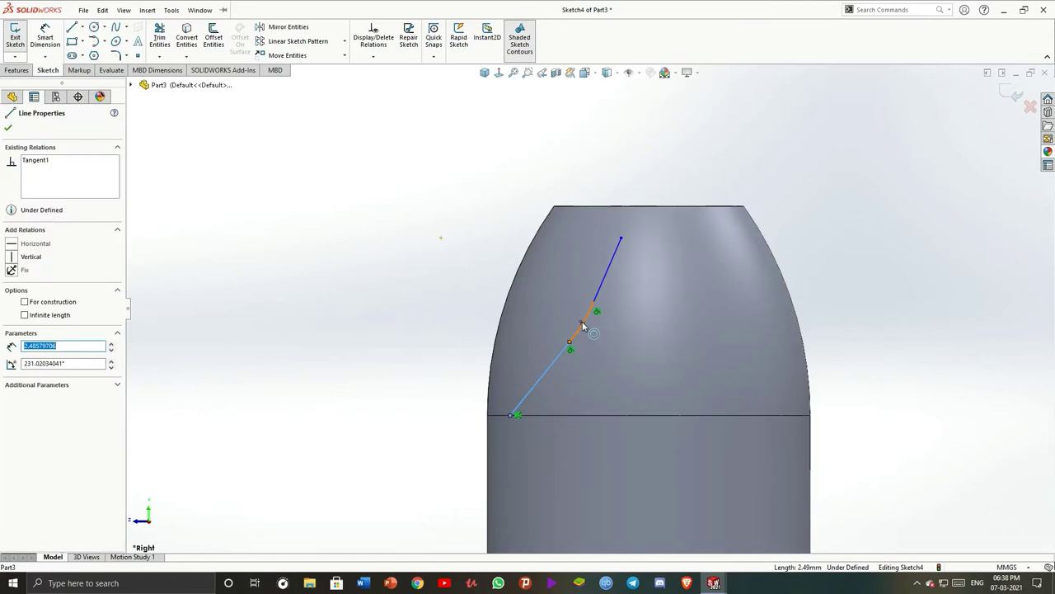
{"action": "left_click", "coordinate": [605, 334], "text": "ctrl"}
{"action": "left_click", "coordinate": [581, 328]}
{"action": "left_click", "coordinate": [507, 220]}
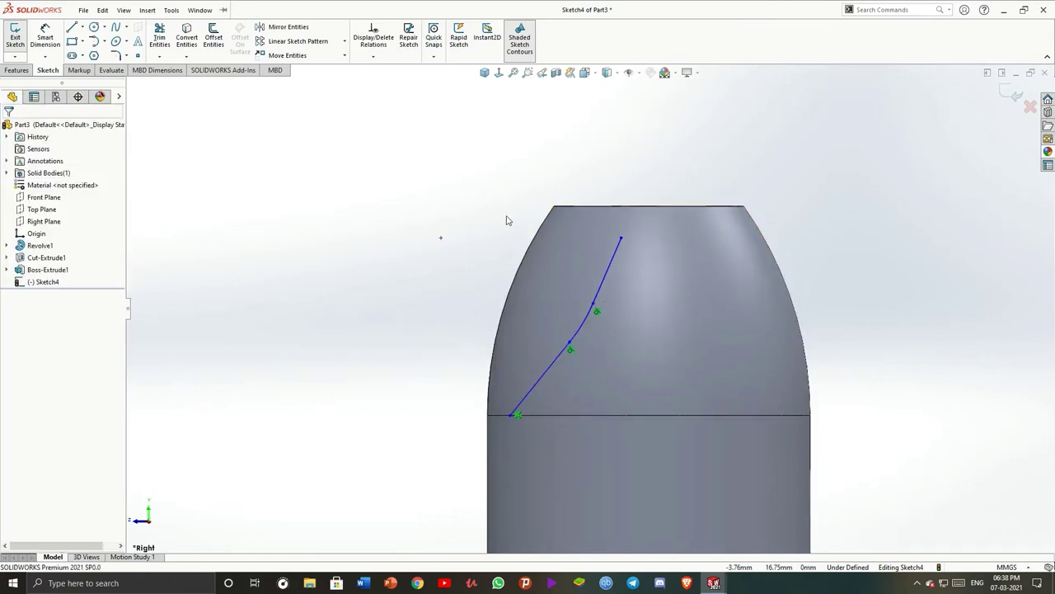
{"action": "left_click", "coordinate": [548, 359]}
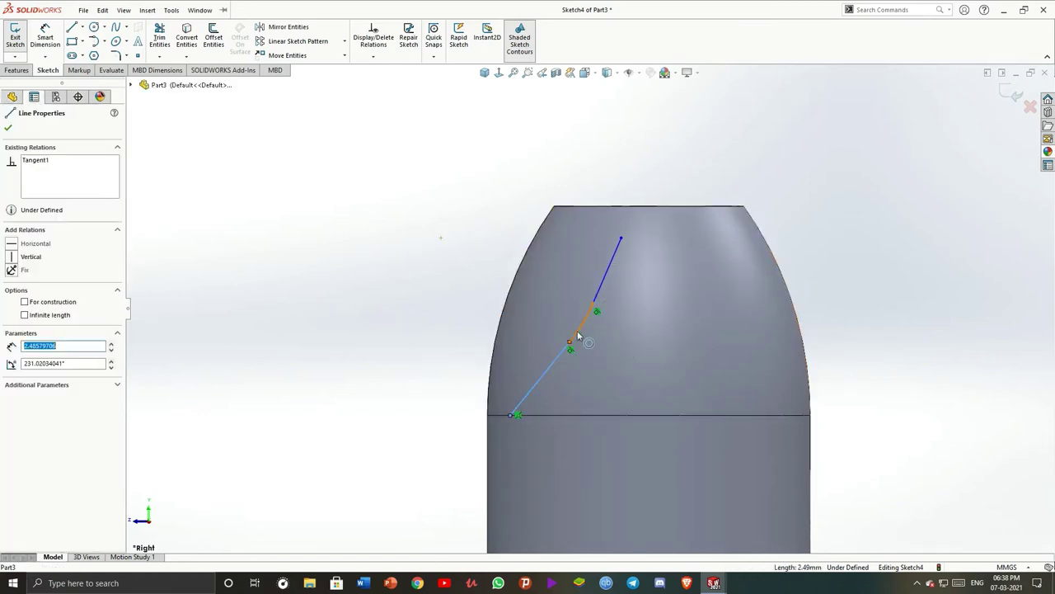
{"action": "left_click", "coordinate": [581, 324], "text": "ctrl"}
{"action": "key", "text": "Escape"}
{"action": "left_click", "coordinate": [590, 295]}
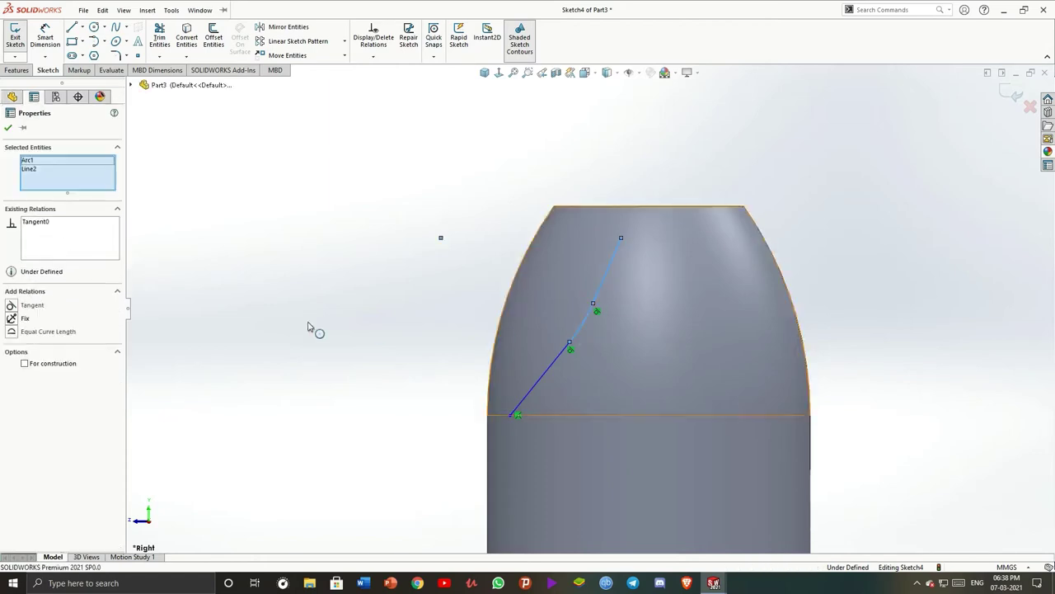
{"action": "left_click", "coordinate": [356, 255]}
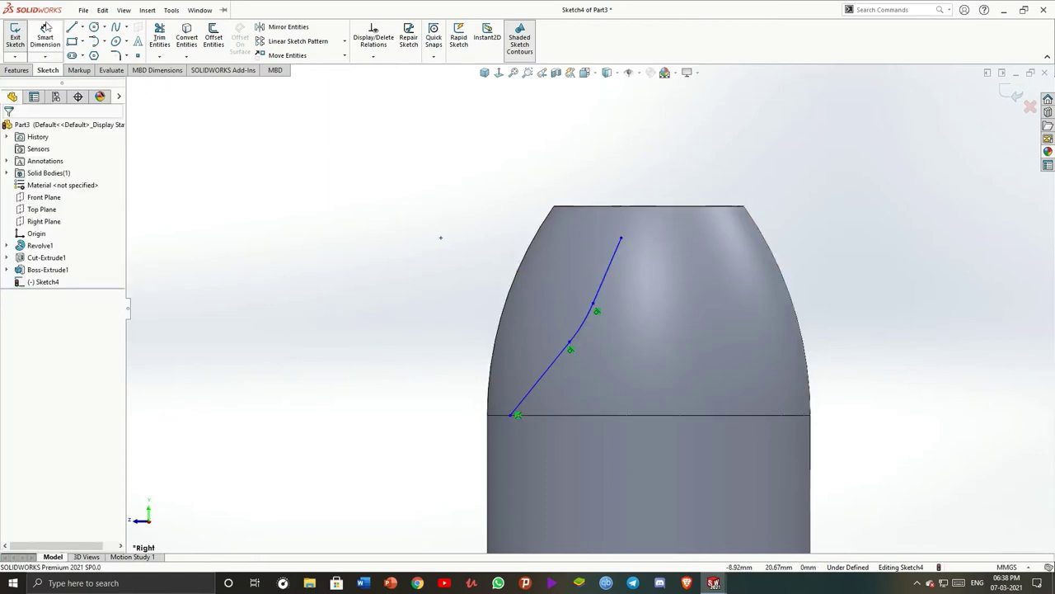
{"action": "left_click", "coordinate": [45, 27]}
Dimension the profile endpoints 0.25 mm below the top face and 0.25 mm in from the side
{"action": "left_click", "coordinate": [620, 239]}
{"action": "left_click", "coordinate": [615, 206]}
{"action": "left_click", "coordinate": [424, 223]}
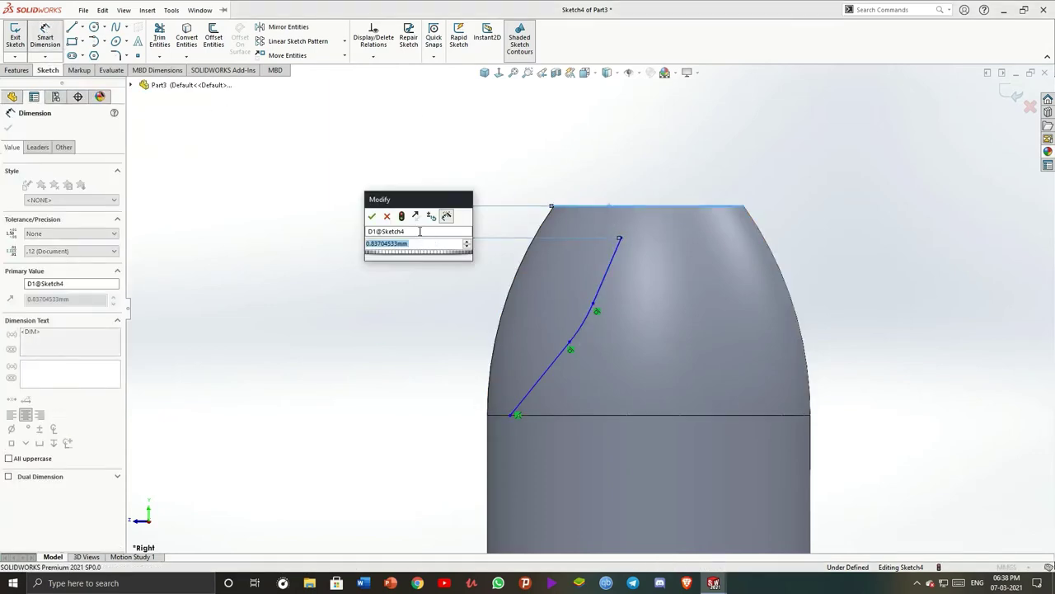
{"action": "type", "text": "5"}
{"action": "key", "text": "Return"}
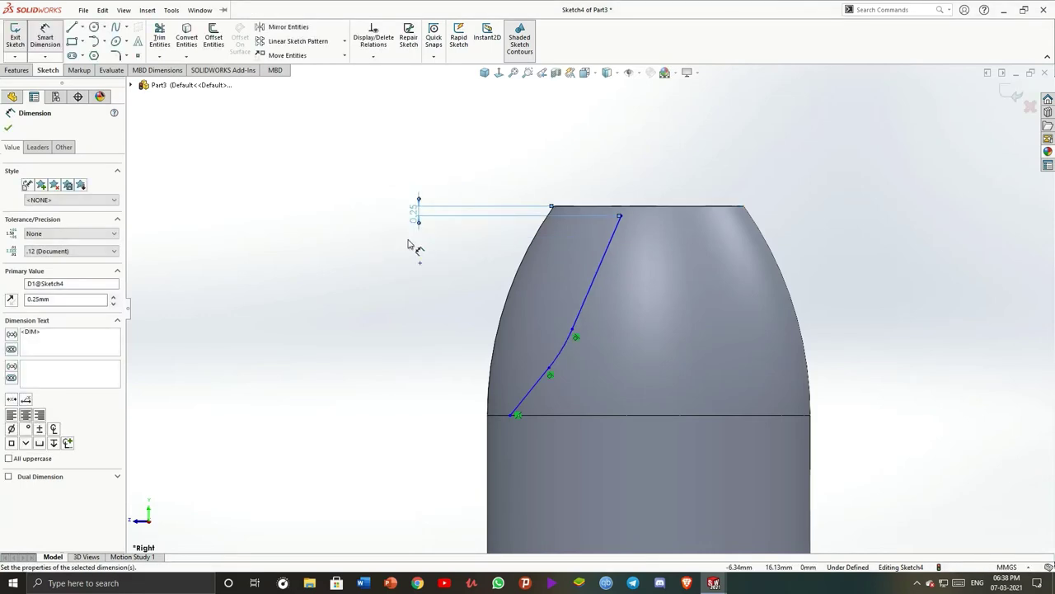
{"action": "scroll", "coordinate": [530, 428], "scroll_direction": "down", "scroll_amount": 4}
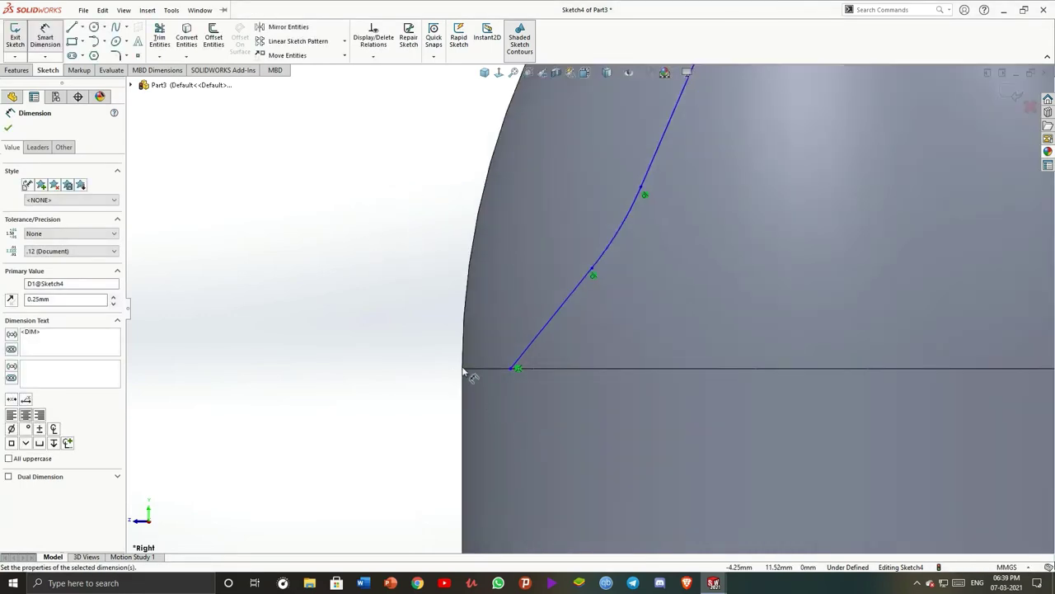
{"action": "left_click", "coordinate": [515, 368]}
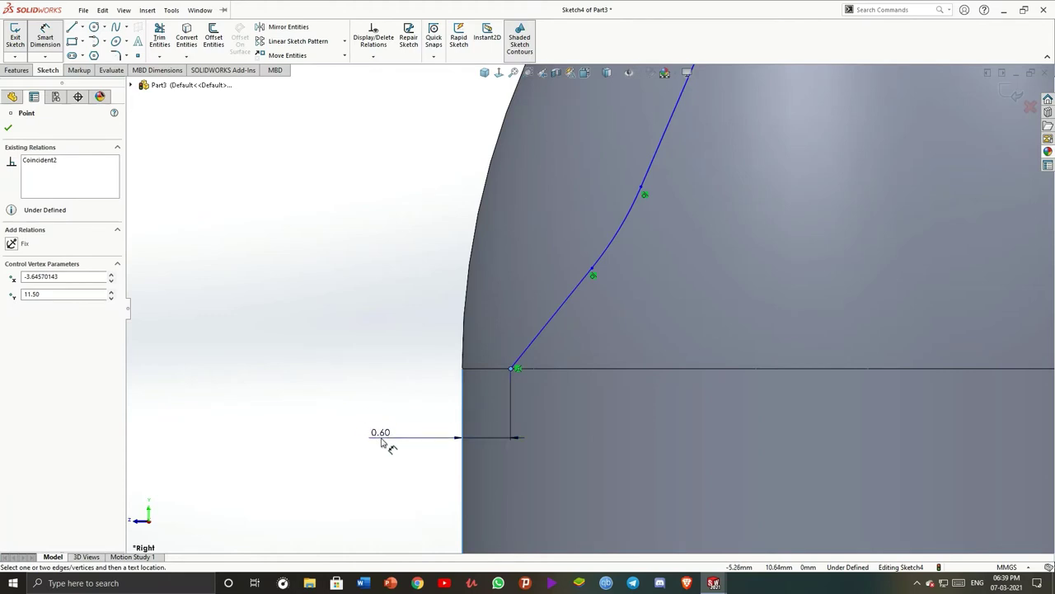
{"action": "left_click", "coordinate": [383, 443]}
{"action": "type", "text": "0.25"}
{"action": "key", "text": "Return"}
Dimension the profile's upper endpoint 1.50 mm from the origin
{"action": "scroll", "coordinate": [377, 432], "scroll_direction": "up", "scroll_amount": 5}
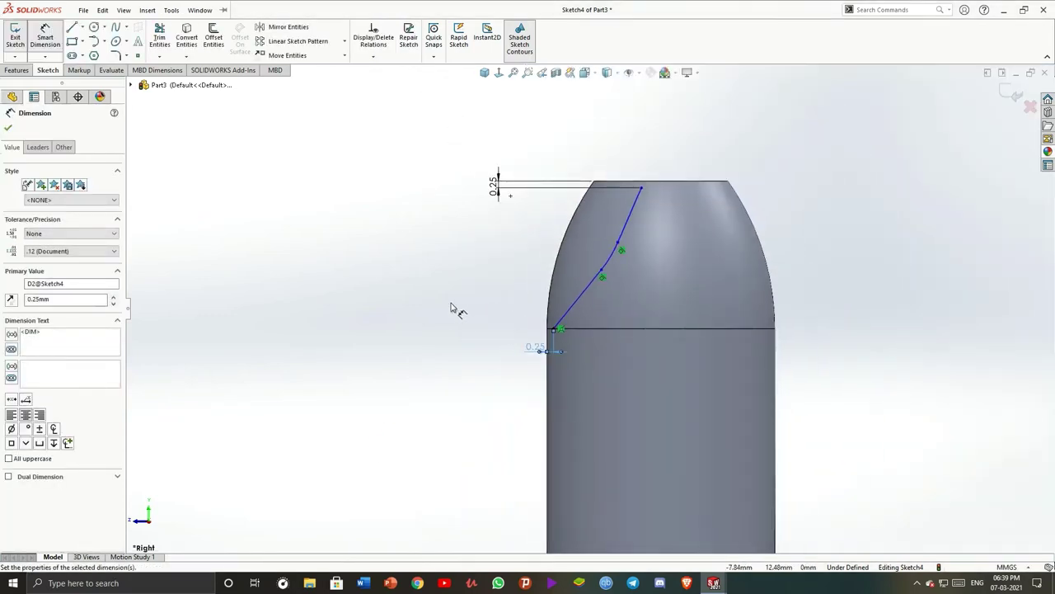
{"action": "scroll", "coordinate": [452, 309], "scroll_direction": "up", "scroll_amount": 4}
{"action": "left_click", "coordinate": [615, 253]}
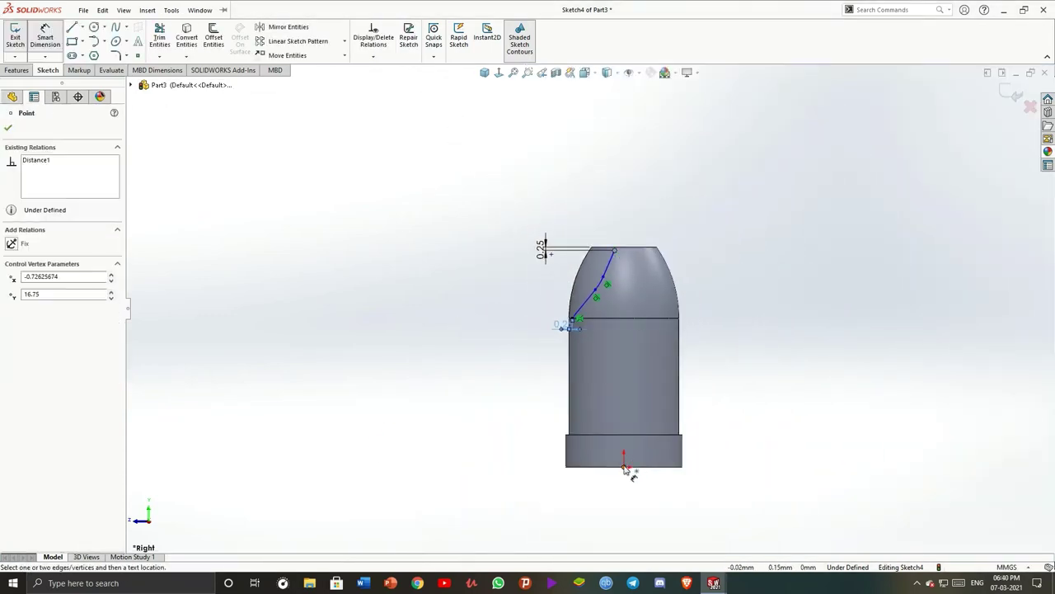
{"action": "left_click", "coordinate": [624, 467]}
{"action": "left_click", "coordinate": [624, 199]}
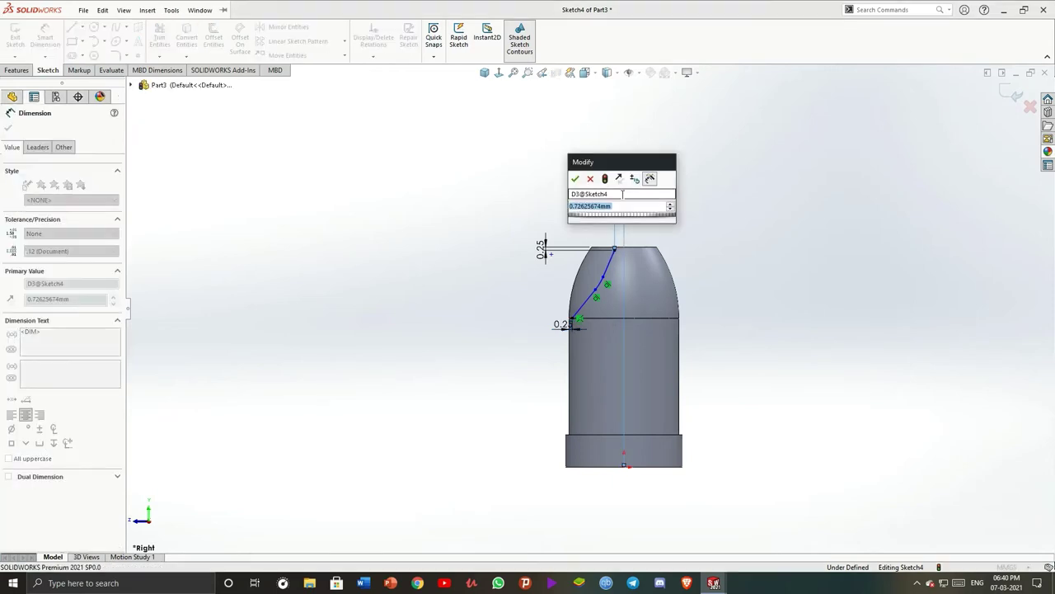
{"action": "type", "text": "1.5"}
{"action": "key", "text": "Return"}
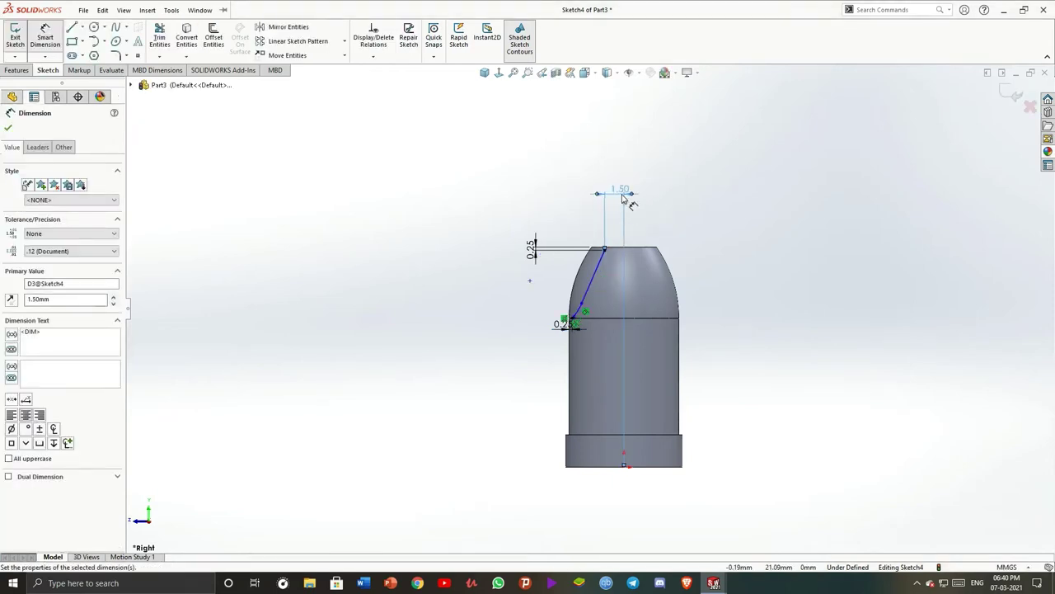
Dimension the profile's lower endpoint 2.25 mm horizontally from the origin
{"action": "scroll", "coordinate": [569, 322], "scroll_direction": "up", "scroll_amount": 3}
{"action": "scroll", "coordinate": [568, 322], "scroll_direction": "up", "scroll_amount": 2}
{"action": "left_click", "coordinate": [570, 320]}
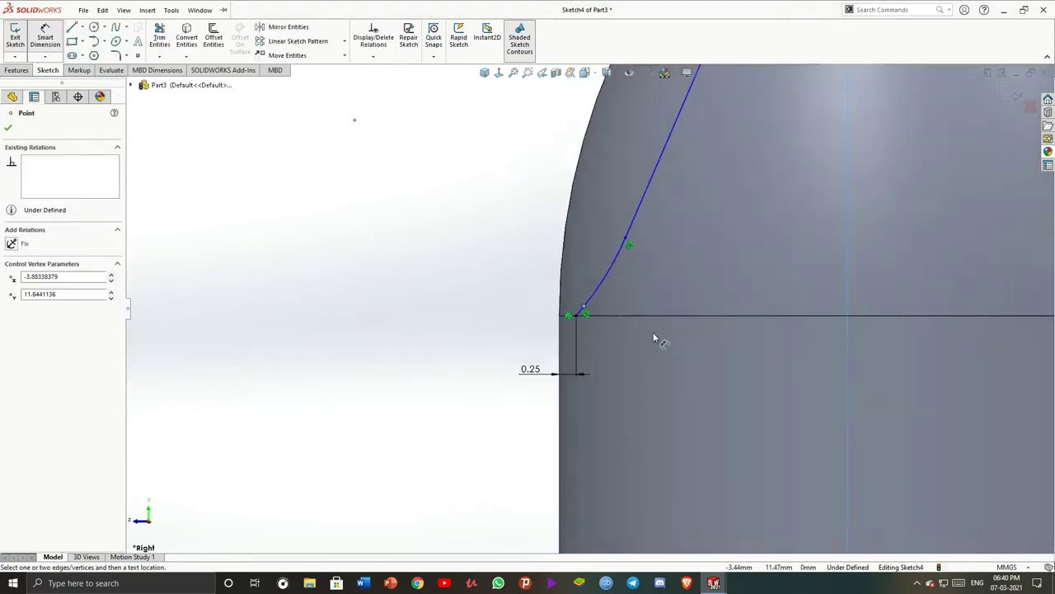
{"action": "scroll", "coordinate": [651, 481], "scroll_direction": "down", "scroll_amount": 5}
{"action": "scroll", "coordinate": [651, 481], "scroll_direction": "up", "scroll_amount": 3}
{"action": "left_click", "coordinate": [624, 406]}
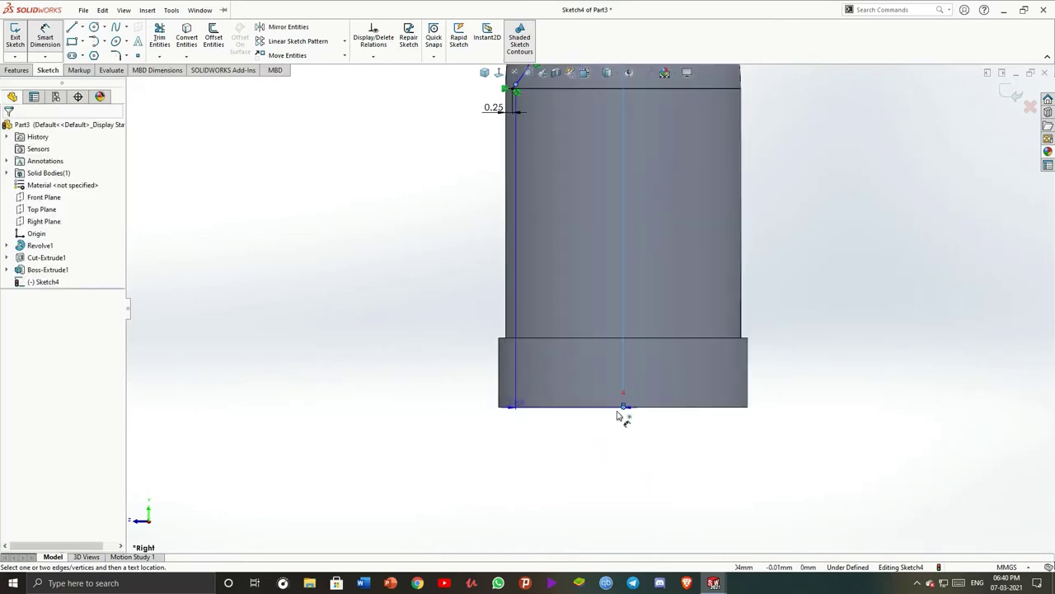
{"action": "left_click", "coordinate": [576, 455]}
{"action": "type", "text": "2.25"}
{"action": "key", "text": "Return"}
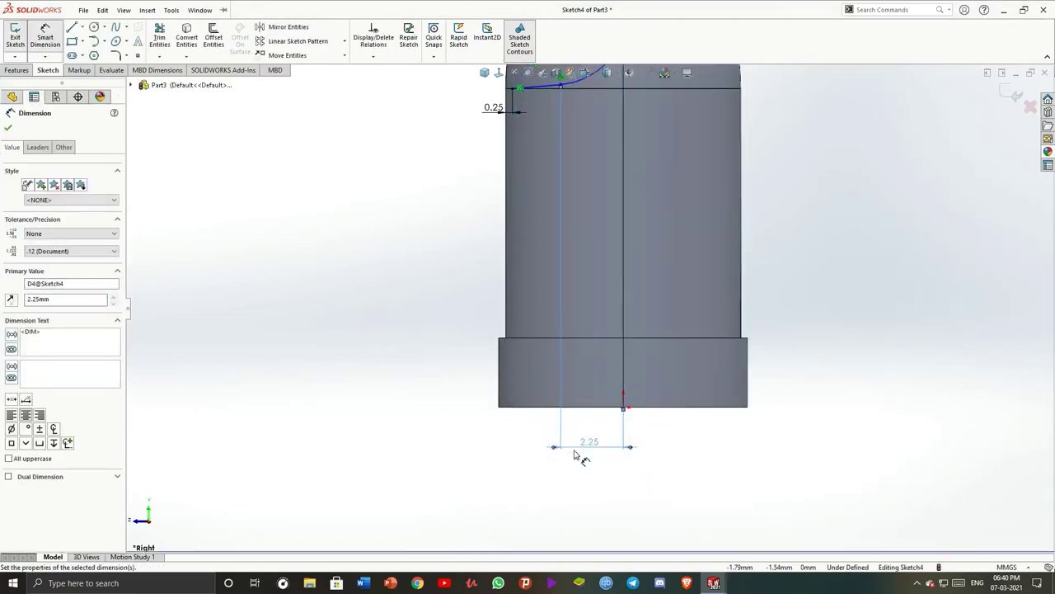
{"action": "scroll", "coordinate": [601, 337], "scroll_direction": "down", "scroll_amount": 3}
{"action": "scroll", "coordinate": [577, 197], "scroll_direction": "up", "scroll_amount": 2}
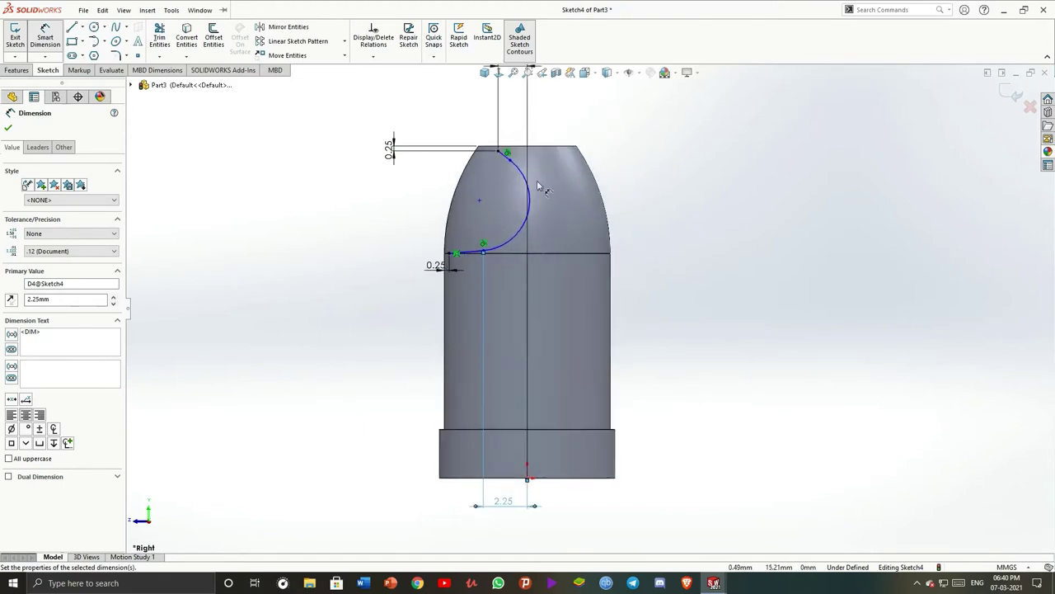
{"action": "scroll", "coordinate": [544, 194], "scroll_direction": "up", "scroll_amount": 2}
{"action": "scroll", "coordinate": [527, 223], "scroll_direction": "up", "scroll_amount": 2}
{"action": "left_click", "coordinate": [314, 188]}
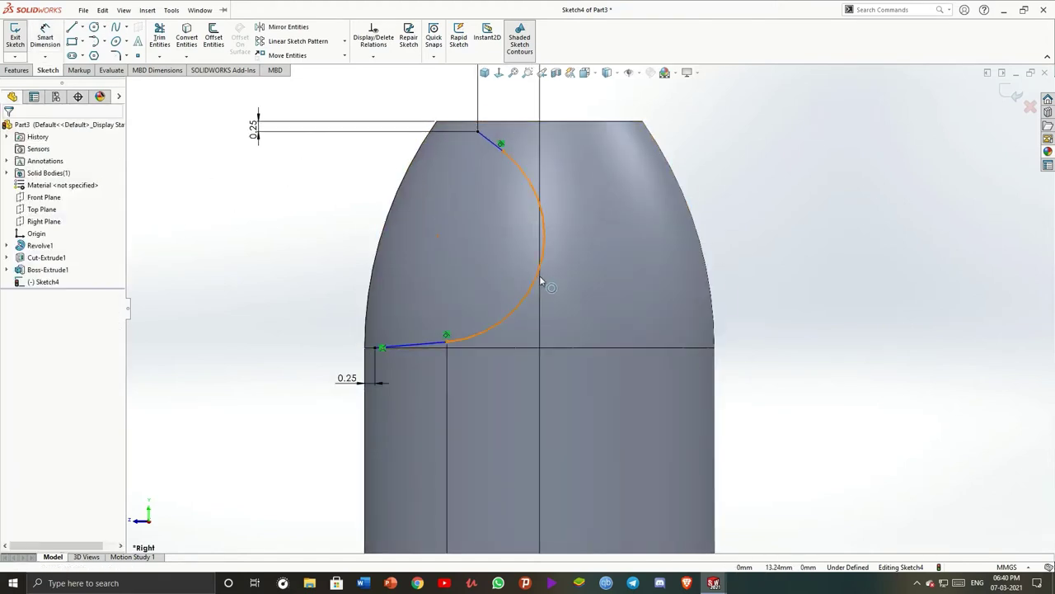
Drag the arc into a smooth S-curve, dimension it R3.00 with a 2.70 line height, and exit the sketch
{"action": "left_click_drag", "start_coordinate": [535, 270], "coordinate": [515, 281]}
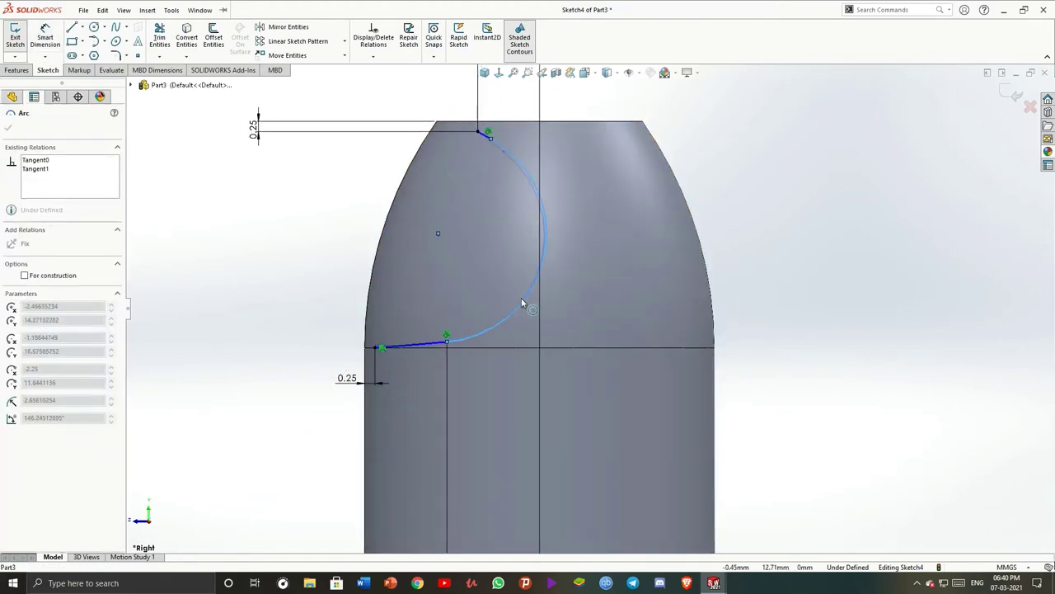
{"action": "mouse_move", "coordinate": [503, 208]}
{"action": "left_mouse_down"}
{"action": "mouse_move", "coordinate": [469, 213]}
{"action": "mouse_move", "coordinate": [478, 206]}
{"action": "left_mouse_up"}
{"action": "left_click", "coordinate": [308, 162]}
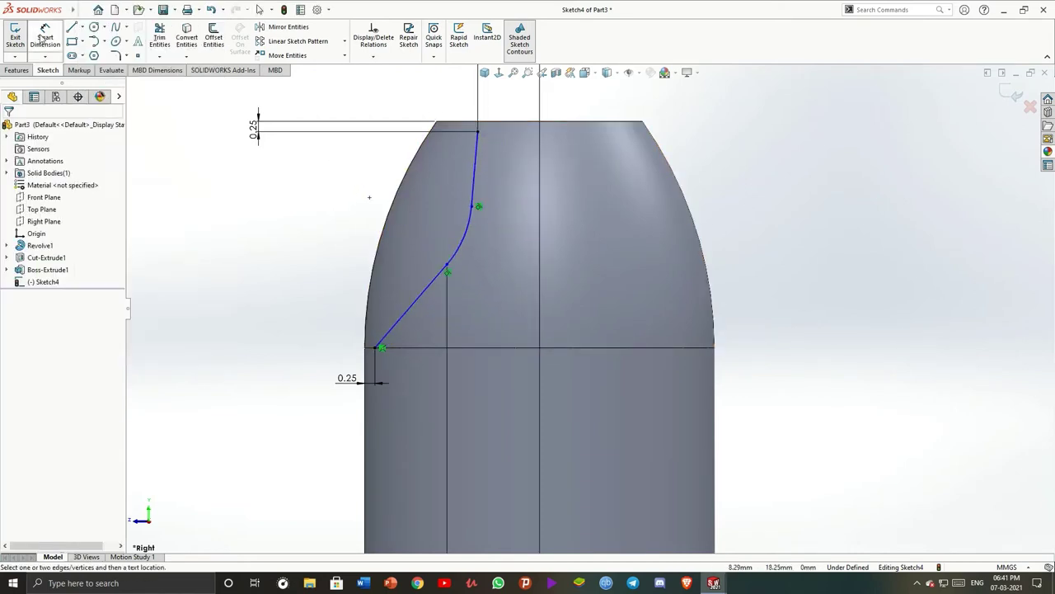
{"action": "left_click", "coordinate": [462, 245]}
{"action": "left_click", "coordinate": [572, 252]}
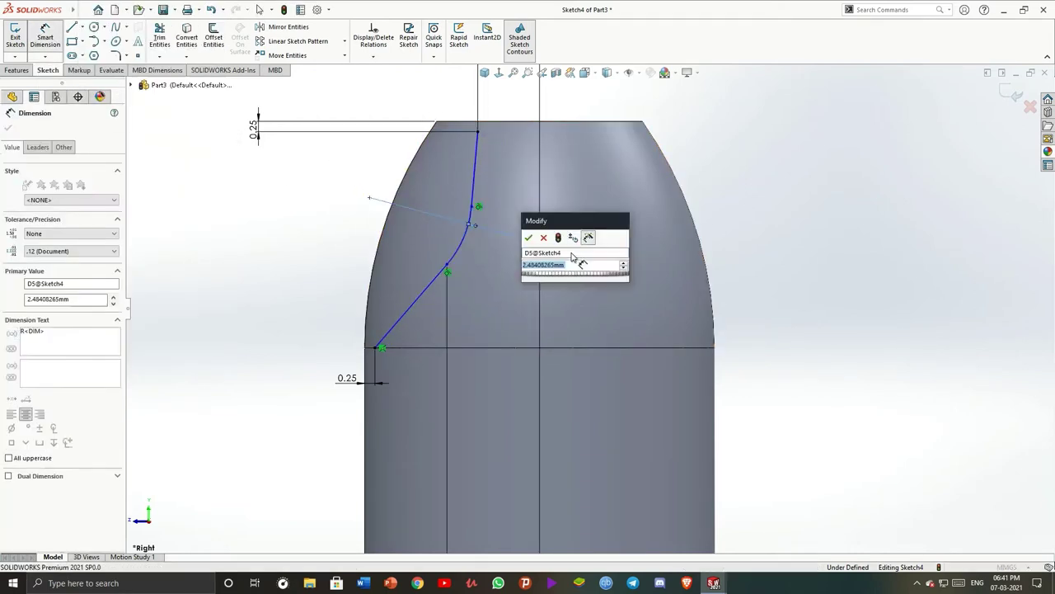
{"action": "key", "text": "Return"}
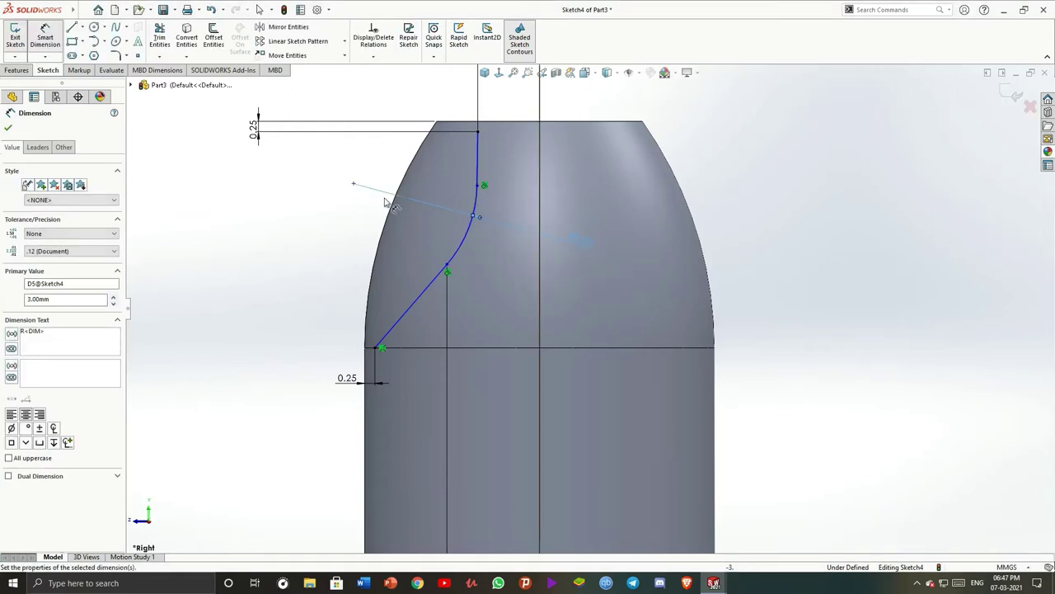
{"action": "left_click", "coordinate": [413, 306]}
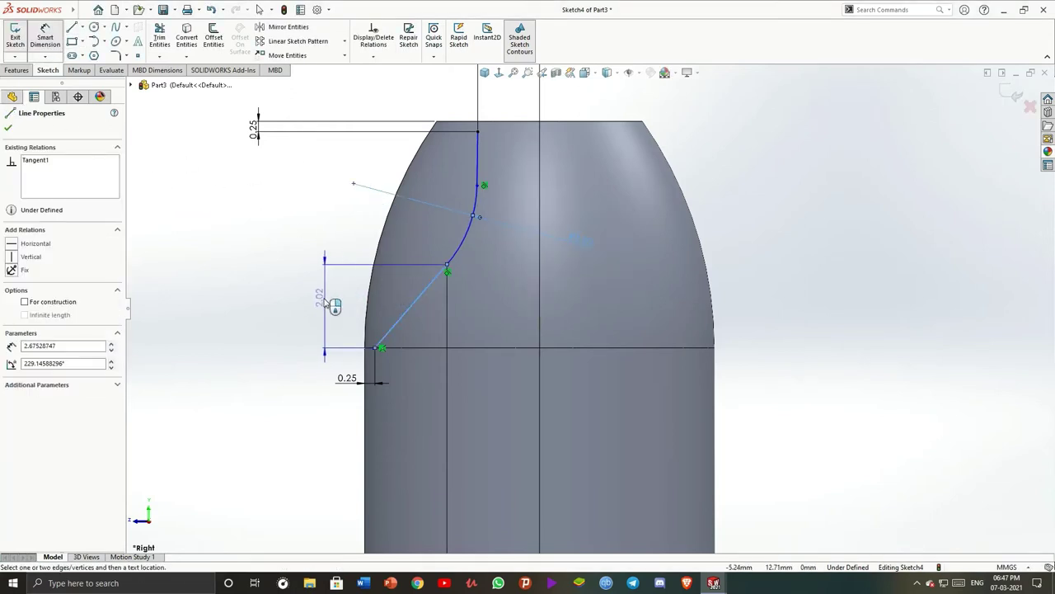
{"action": "left_click", "coordinate": [326, 303]}
{"action": "type", "text": "2.7"}
{"action": "key", "text": "Return"}
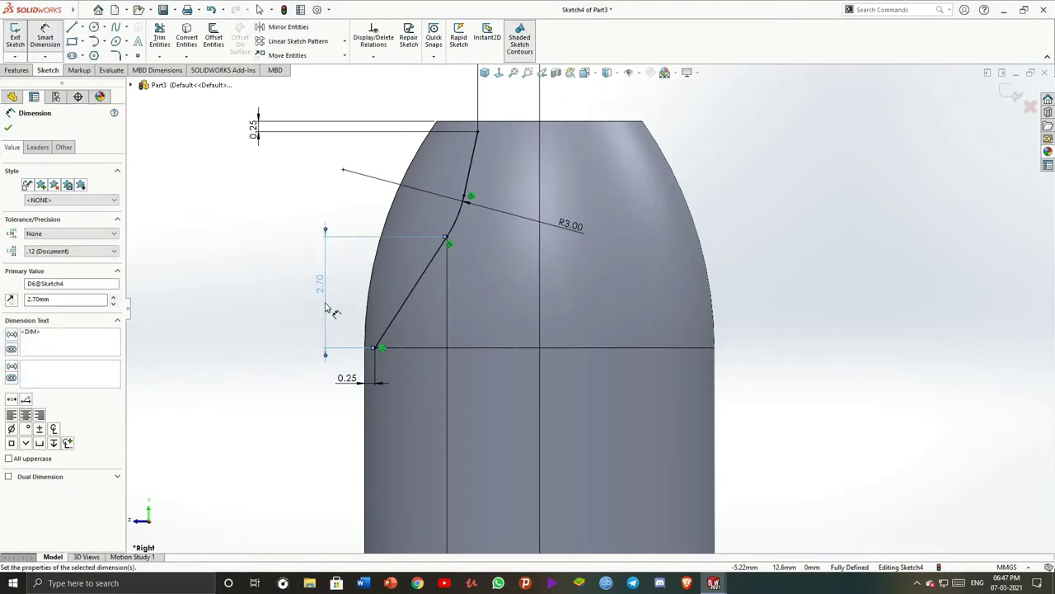
{"action": "scroll", "coordinate": [589, 307], "scroll_direction": "down", "scroll_amount": 5}
{"action": "key", "text": "ctrl+b"}
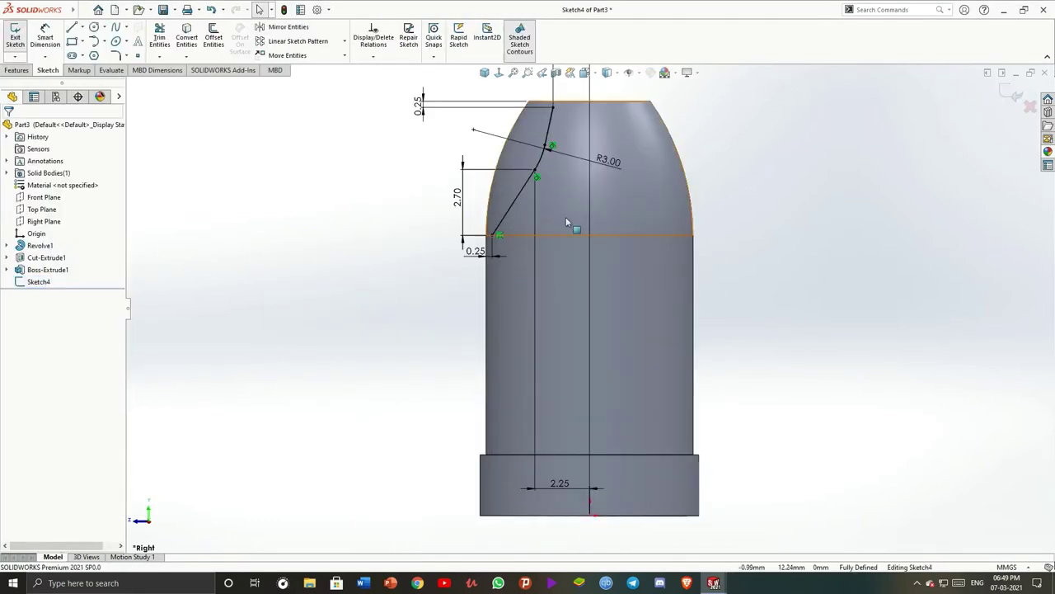
Create a 0.10 mm thick rib from Sketch4
{"action": "left_click", "coordinate": [38, 281]}
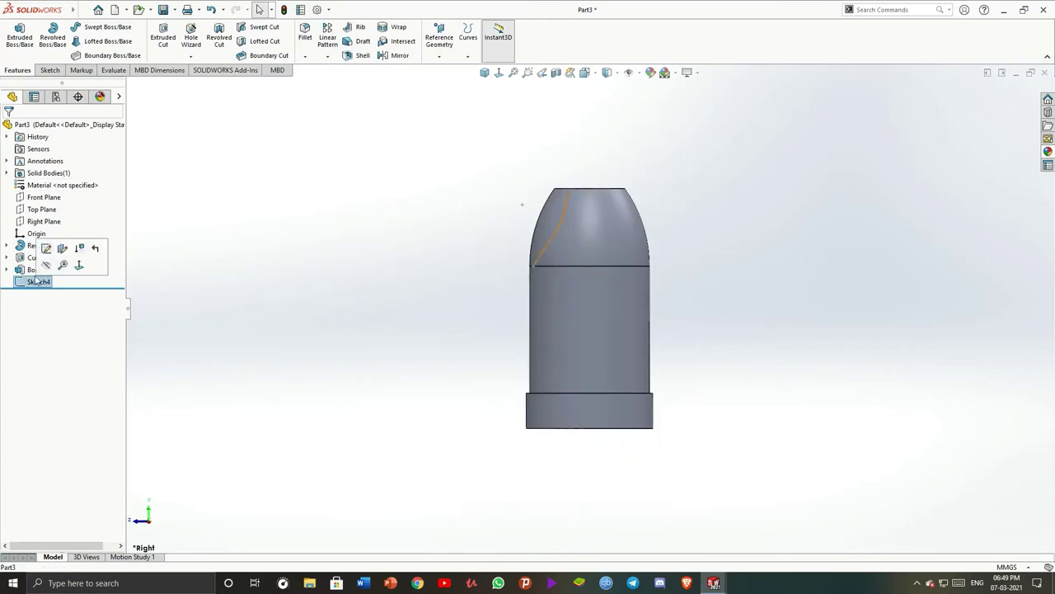
{"action": "left_click", "coordinate": [361, 27]}
{"action": "mouse_move", "coordinate": [760, 371]}
{"action": "middle_mouse_down"}
{"action": "mouse_move", "coordinate": [745, 206]}
{"action": "mouse_move", "coordinate": [58, 157]}
{"action": "middle_mouse_up"}
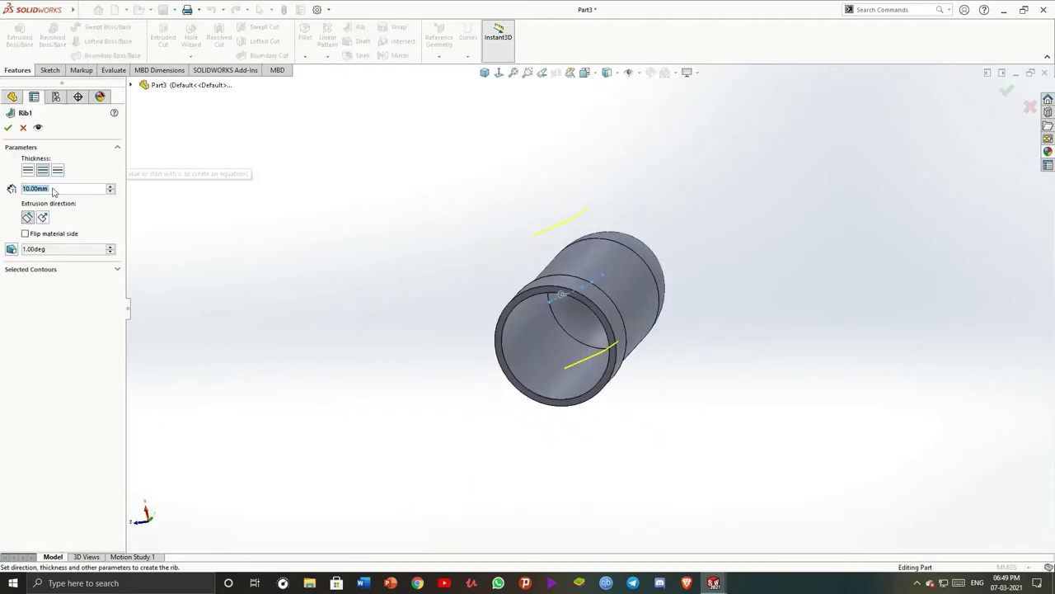
{"action": "type", "text": "0.1"}
{"action": "key", "text": "Return"}
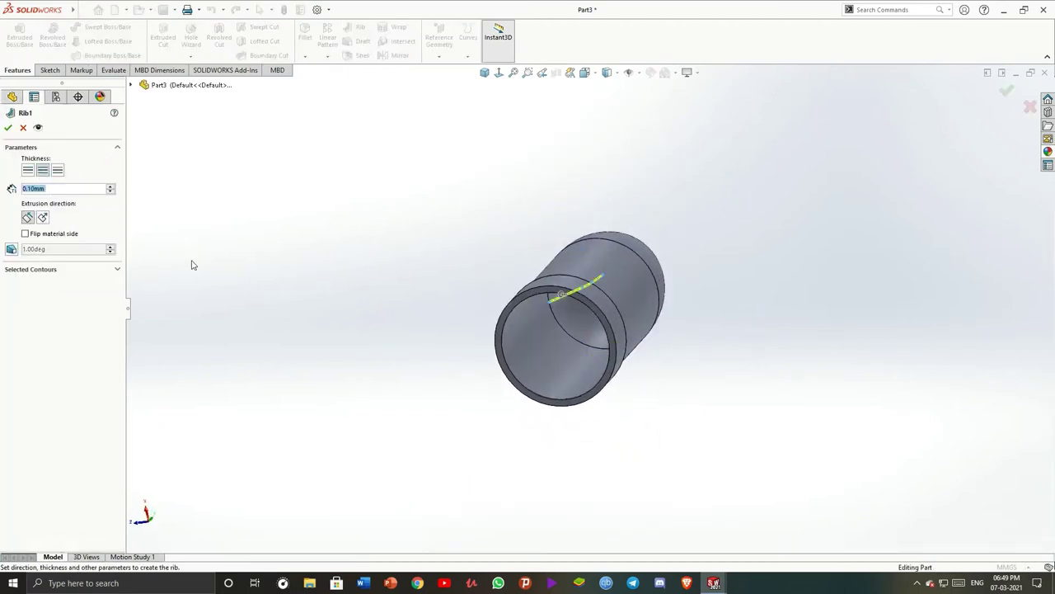
{"action": "mouse_move", "coordinate": [193, 264]}
{"action": "middle_mouse_down"}
{"action": "mouse_move", "coordinate": [292, 151]}
{"action": "mouse_move", "coordinate": [240, 176]}
{"action": "mouse_move", "coordinate": [251, 206]}
{"action": "middle_mouse_up"}
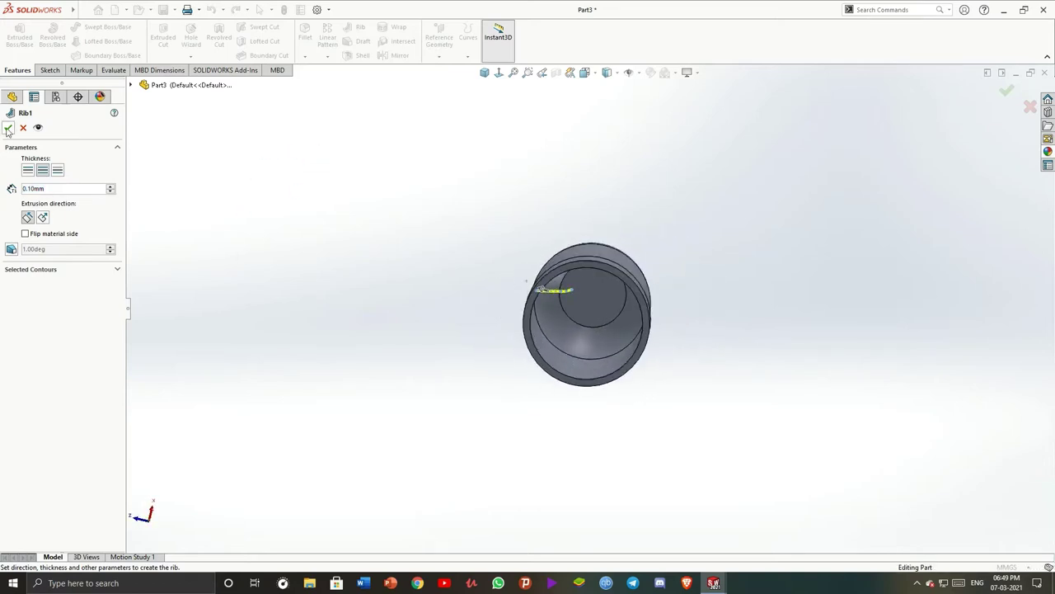
{"action": "left_click", "coordinate": [8, 129]}
Circularly pattern Rib1 into three equal copies around the cylinder's circular edge
{"action": "mouse_move", "coordinate": [610, 217]}
{"action": "middle_mouse_down"}
{"action": "mouse_move", "coordinate": [592, 195]}
{"action": "mouse_move", "coordinate": [600, 220]}
{"action": "mouse_move", "coordinate": [519, 225]}
{"action": "middle_mouse_up"}
{"action": "left_click", "coordinate": [45, 284]}
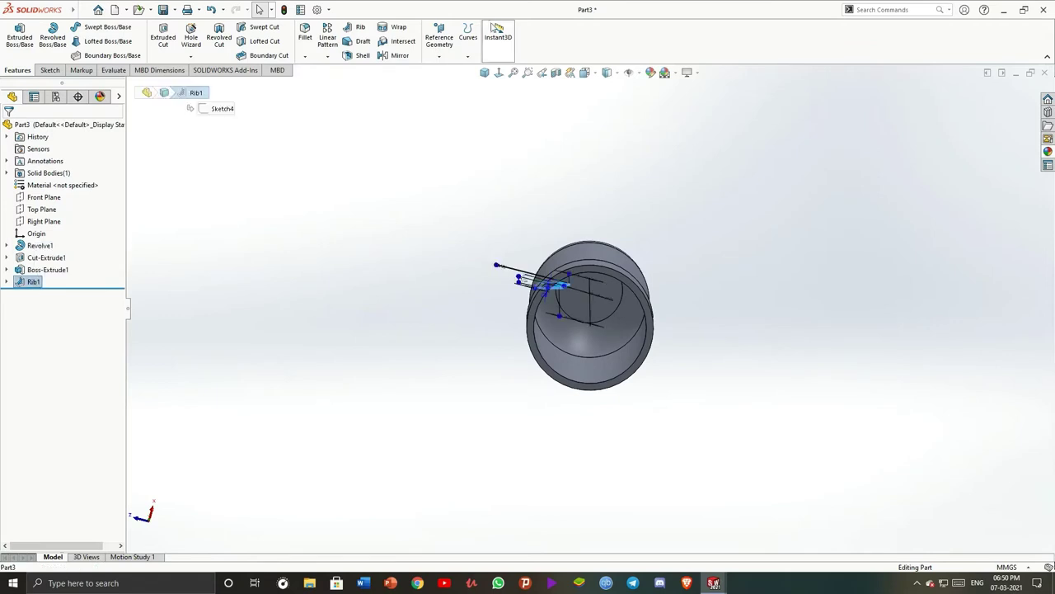
{"action": "left_click", "coordinate": [327, 56]}
{"action": "left_click", "coordinate": [354, 85]}
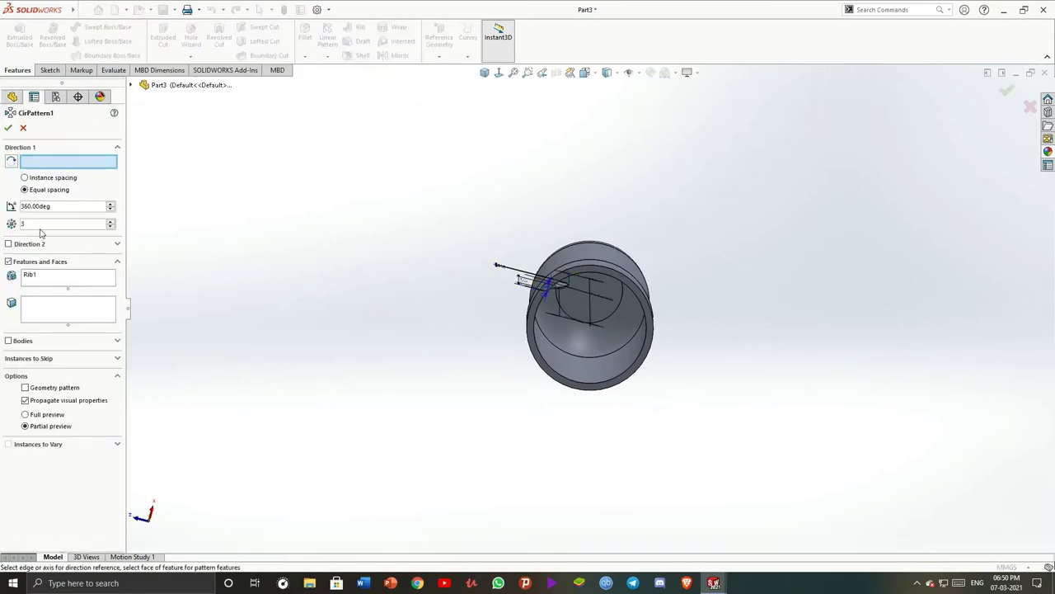
{"action": "left_click", "coordinate": [532, 297]}
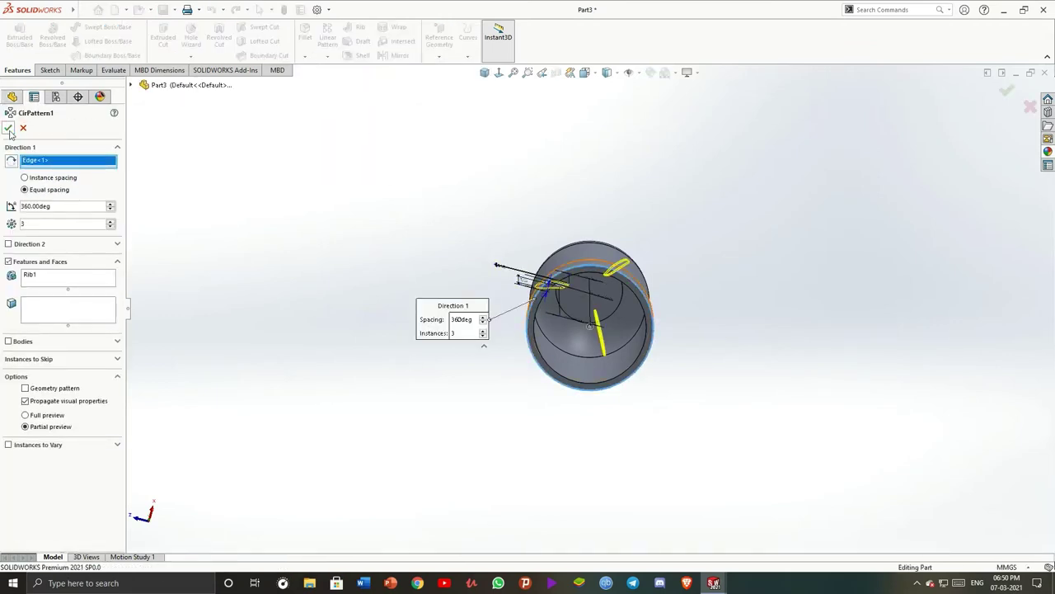
{"action": "left_click", "coordinate": [9, 129]}
{"action": "mouse_move", "coordinate": [761, 282]}
{"action": "middle_mouse_down"}
{"action": "mouse_move", "coordinate": [754, 255]}
{"action": "mouse_move", "coordinate": [767, 407]}
{"action": "middle_mouse_up"}
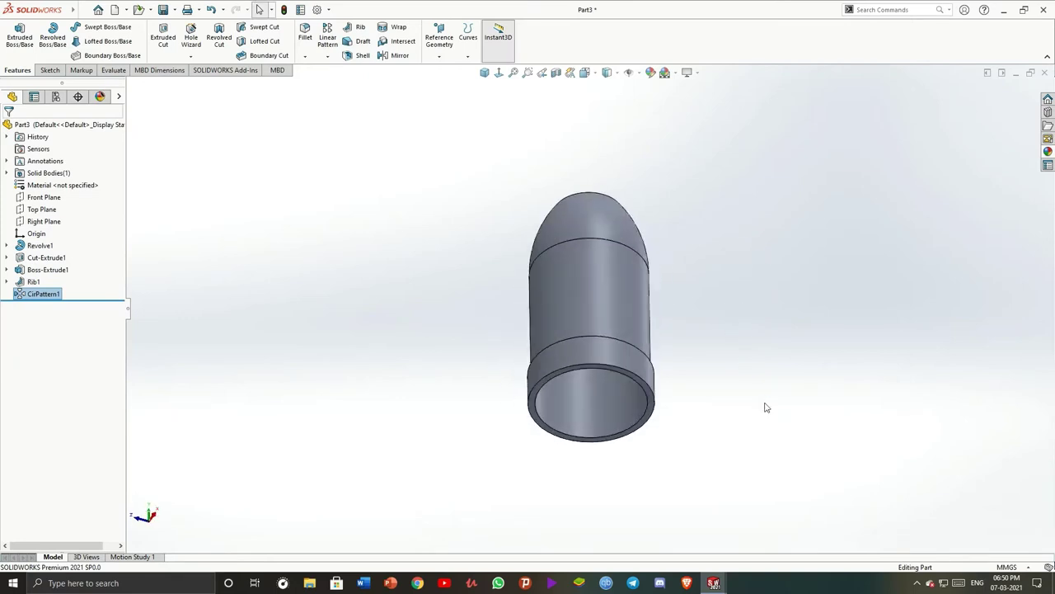
{"action": "middle_click_drag", "start_coordinate": [787, 274], "coordinate": [726, 256]}
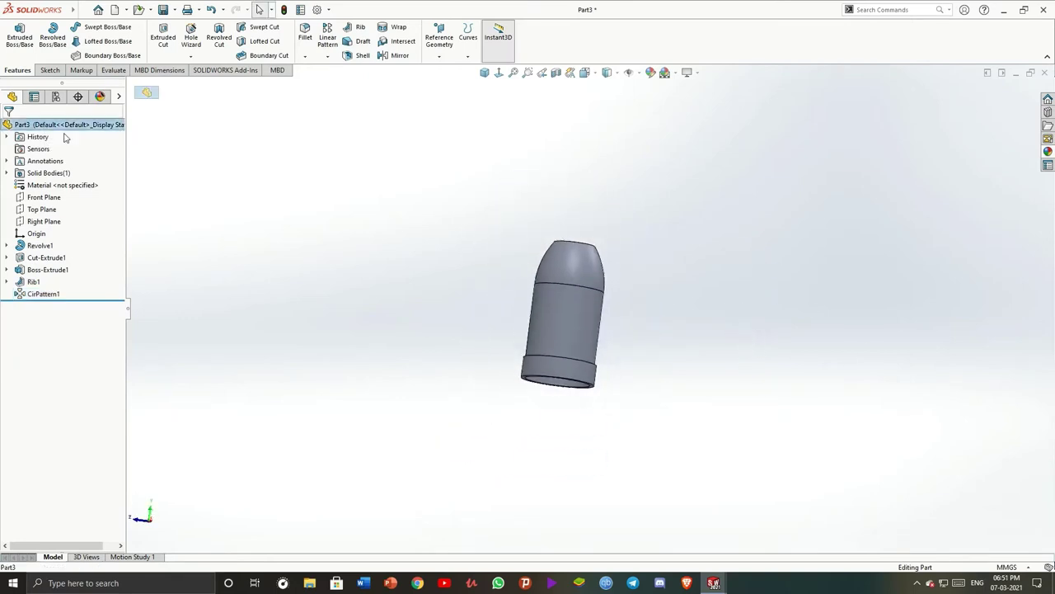
Apply the Plastic > Satin Finish blue satin finish plastic appearance to the part, then bring up Save As
{"action": "left_click", "coordinate": [1048, 151]}
{"action": "left_click", "coordinate": [945, 118]}
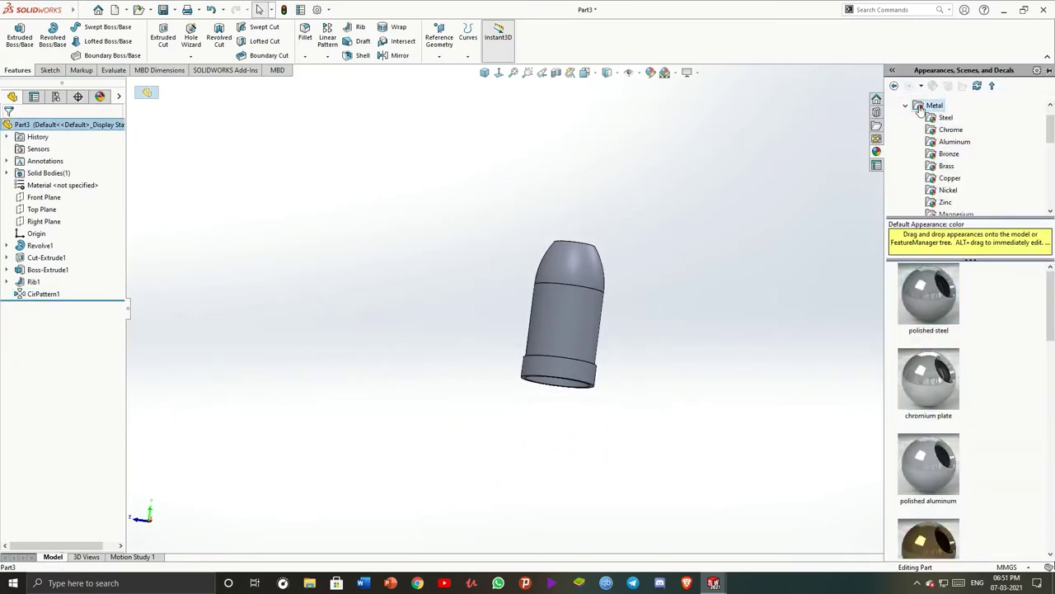
{"action": "left_click", "coordinate": [937, 118]}
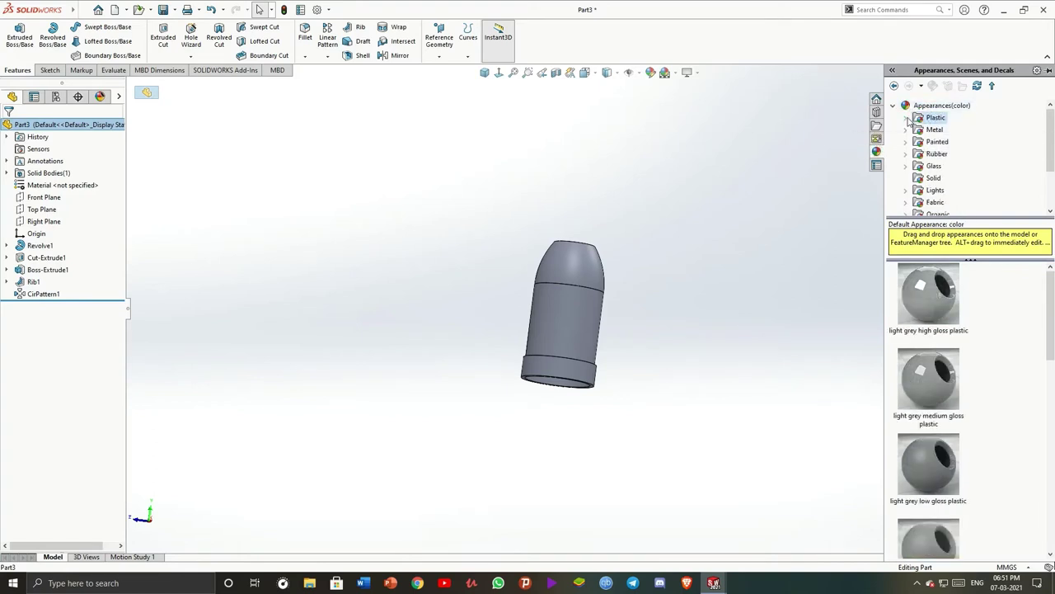
{"action": "double_click", "coordinate": [936, 118]}
{"action": "left_click", "coordinate": [955, 190]}
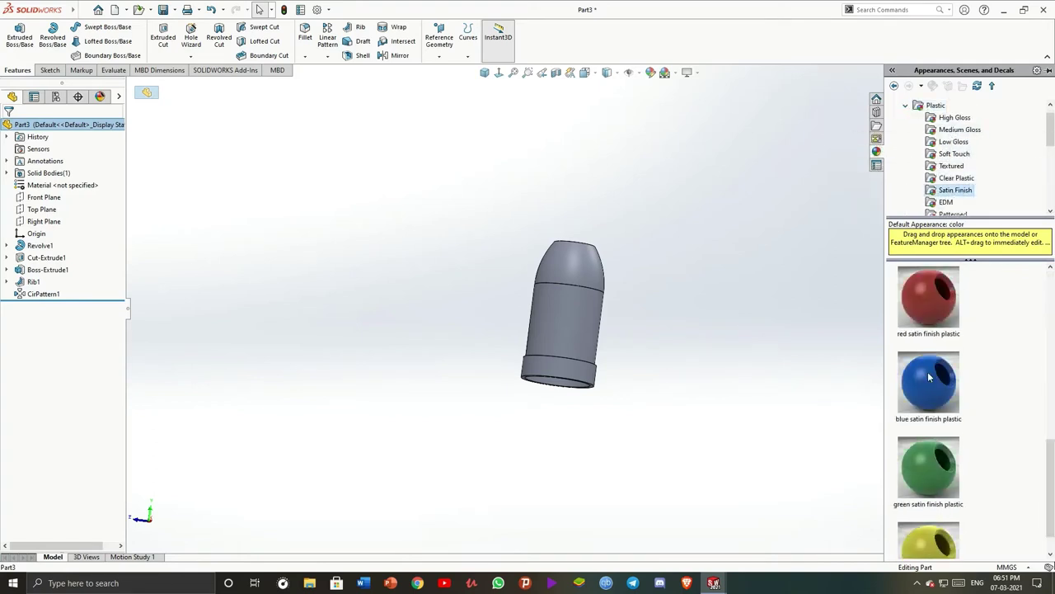
{"action": "scroll", "coordinate": [928, 355], "scroll_direction": "down", "scroll_amount": 1}
{"action": "double_click", "coordinate": [928, 350]}
{"action": "mouse_move", "coordinate": [801, 325]}
{"action": "middle_mouse_down"}
{"action": "mouse_move", "coordinate": [857, 447]}
{"action": "mouse_move", "coordinate": [800, 444]}
{"action": "middle_mouse_up"}
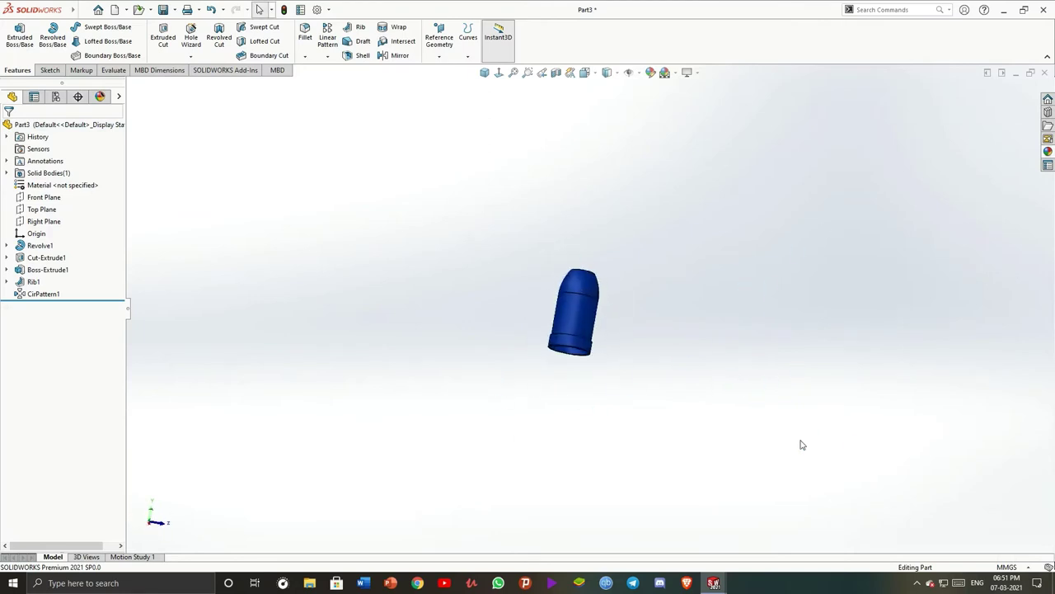
{"action": "left_click", "coordinate": [104, 9]}
{"action": "left_click", "coordinate": [99, 159]}
{"action": "type", "text": "top cap"}
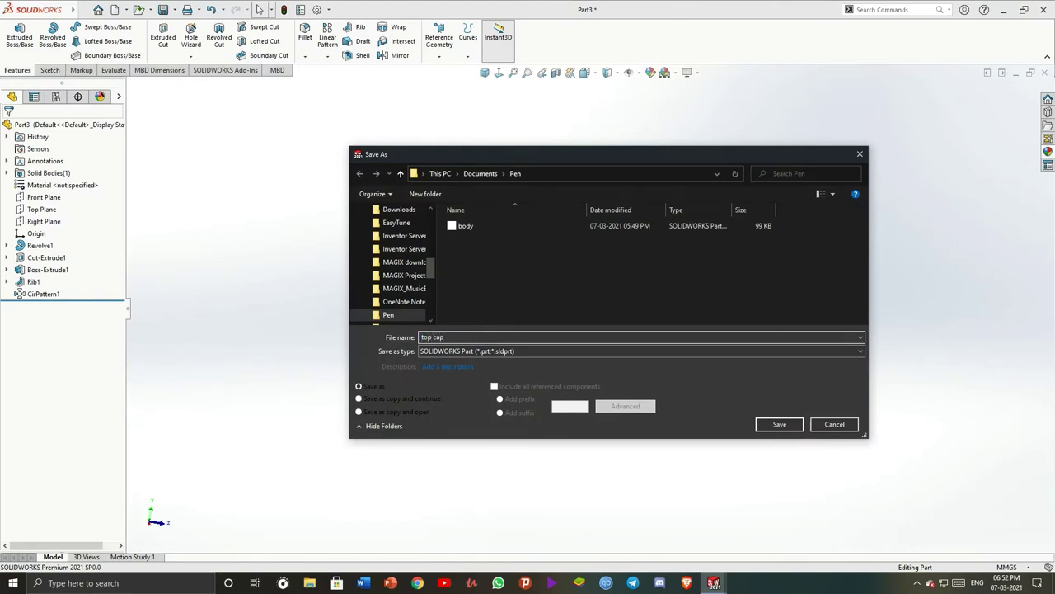
Save the part as 'top cap'
{"action": "key", "text": "Return"}
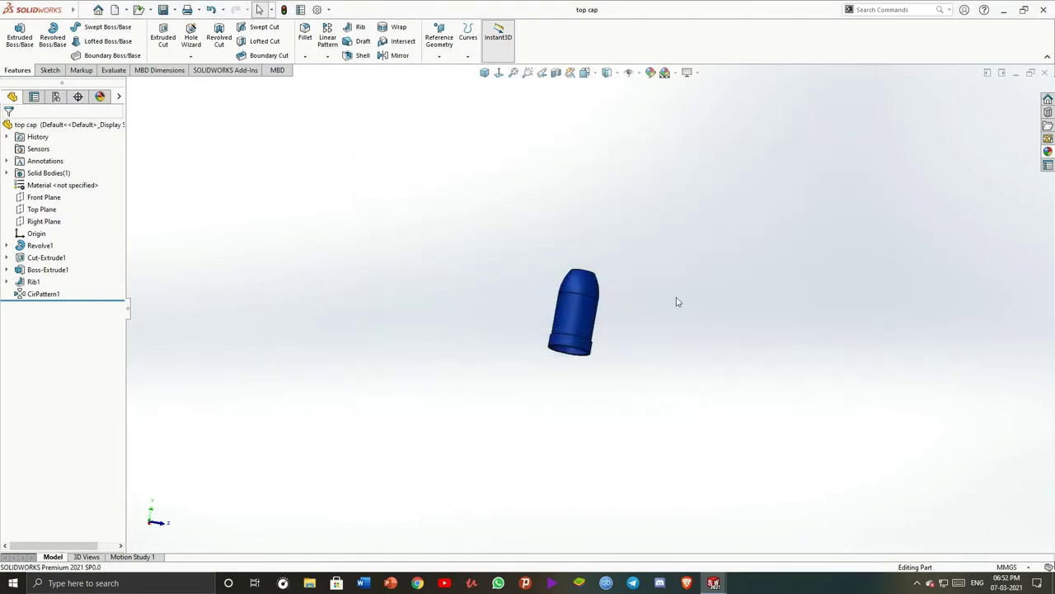
{"action": "mouse_move", "coordinate": [676, 302]}
{"action": "middle_mouse_down"}
{"action": "mouse_move", "coordinate": [912, 377]}
{"action": "mouse_move", "coordinate": [464, 282]}
{"action": "mouse_move", "coordinate": [634, 266]}
{"action": "mouse_move", "coordinate": [691, 414]}
{"action": "mouse_move", "coordinate": [673, 412]}
{"action": "mouse_move", "coordinate": [676, 266]}
{"action": "mouse_move", "coordinate": [751, 216]}
{"action": "middle_mouse_up"}
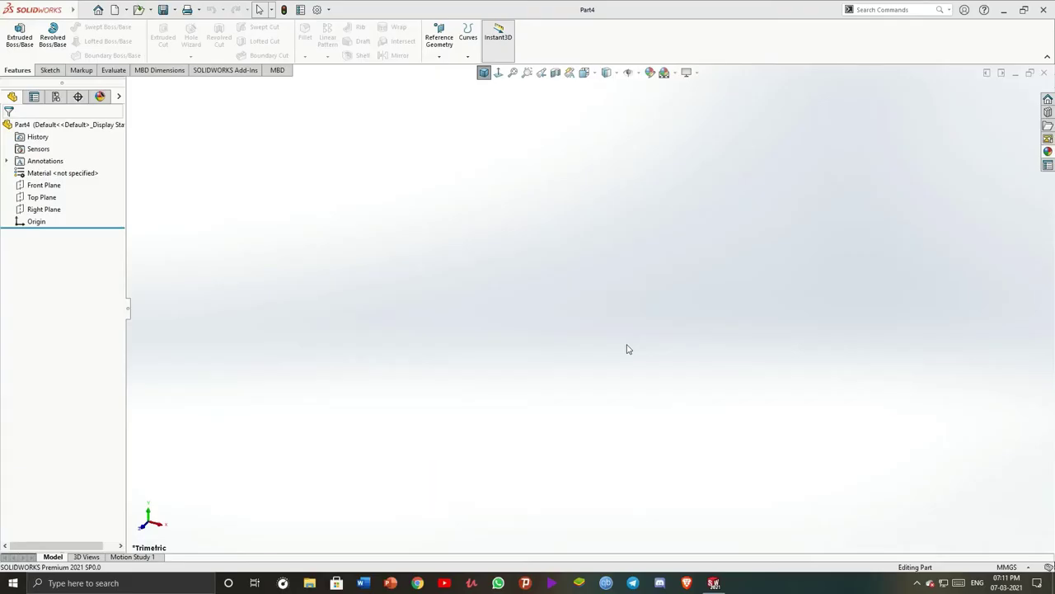
Sketch two concentric circles centred on the origin on the Top Plane
{"action": "left_click", "coordinate": [15, 33]}
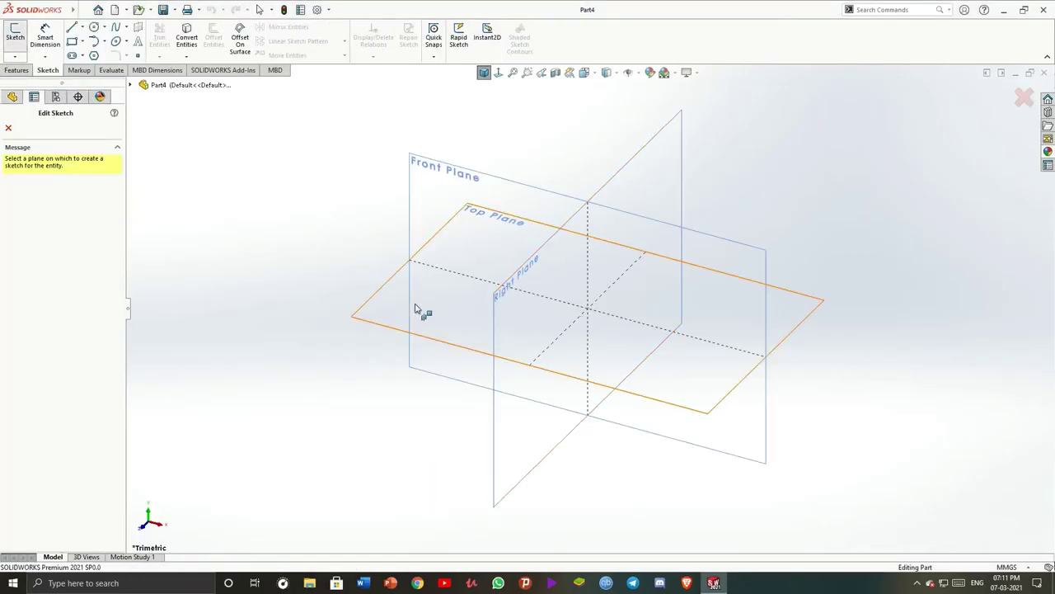
{"action": "left_click", "coordinate": [424, 308]}
{"action": "left_click", "coordinate": [93, 28]}
{"action": "left_click", "coordinate": [591, 309]}
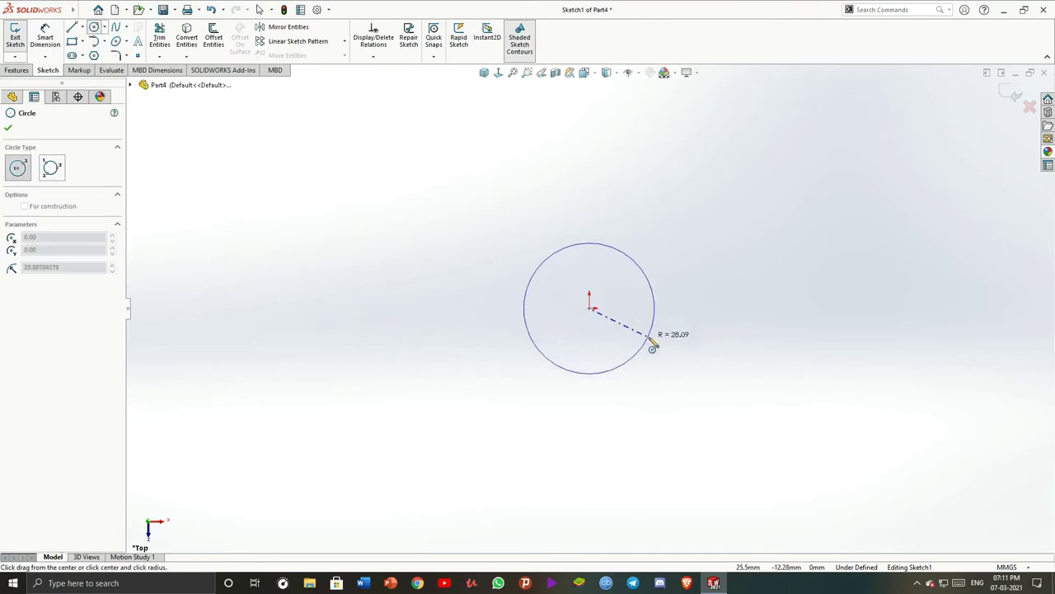
{"action": "left_click", "coordinate": [650, 351]}
{"action": "key", "text": "Escape"}
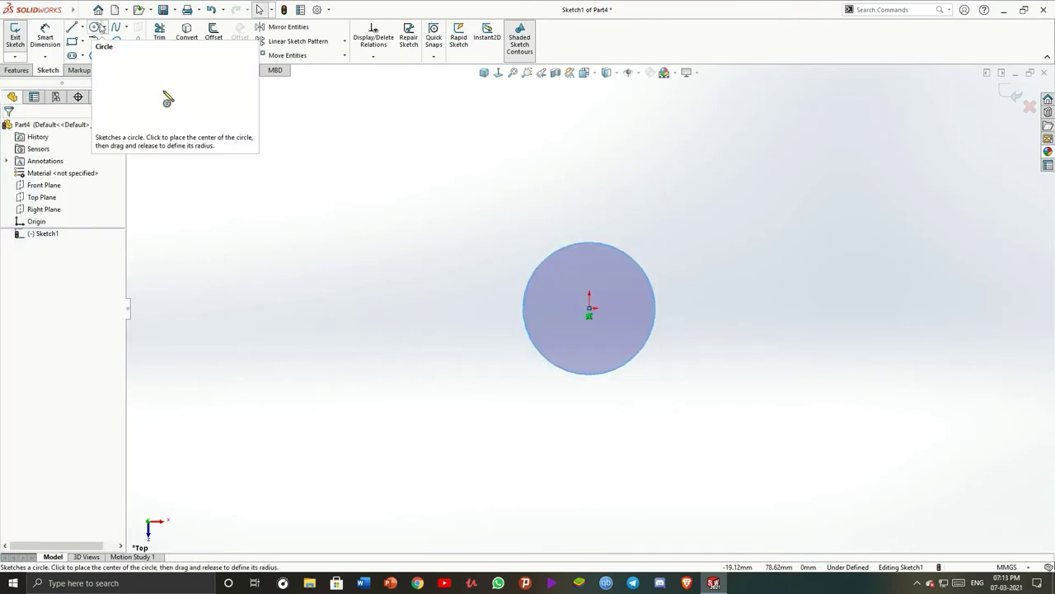
{"action": "left_click", "coordinate": [93, 27]}
{"action": "left_click", "coordinate": [589, 308]}
{"action": "left_click", "coordinate": [610, 326]}
{"action": "key", "text": "Escape"}
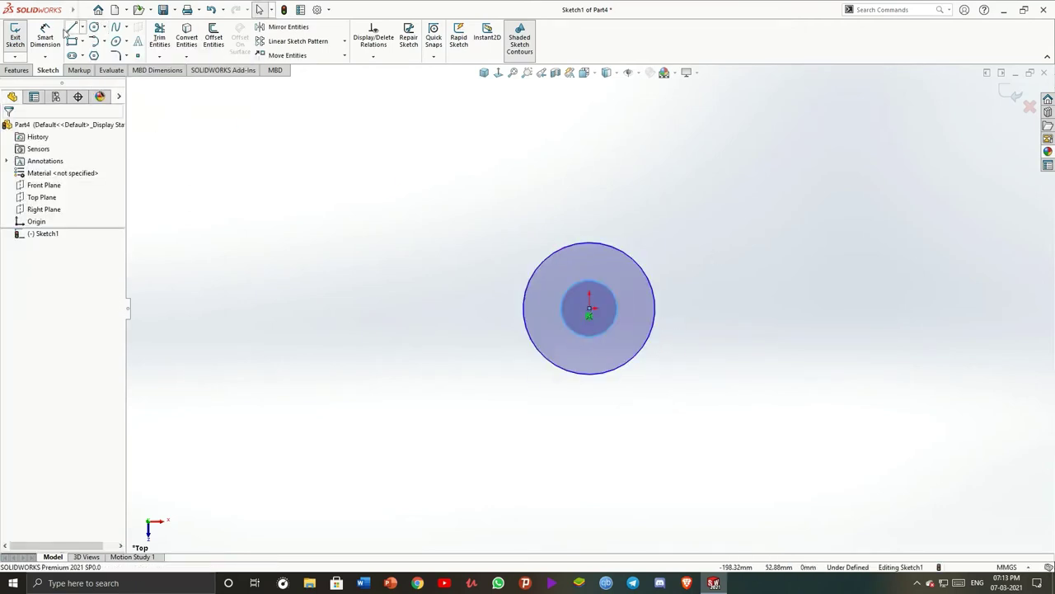
Dimension the circles Ø3.50 and Ø2.00 and exit the sketch
{"action": "left_click", "coordinate": [46, 37]}
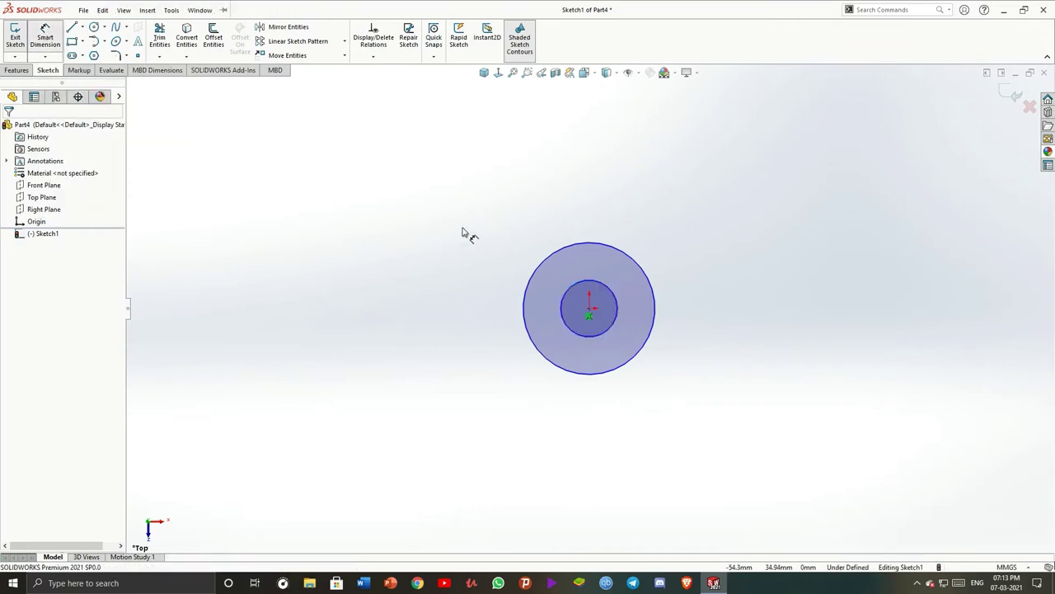
{"action": "left_click", "coordinate": [643, 271]}
{"action": "left_click", "coordinate": [726, 221]}
{"action": "type", "text": "30"}
{"action": "type", "text": ".5"}
{"action": "key", "text": "Return"}
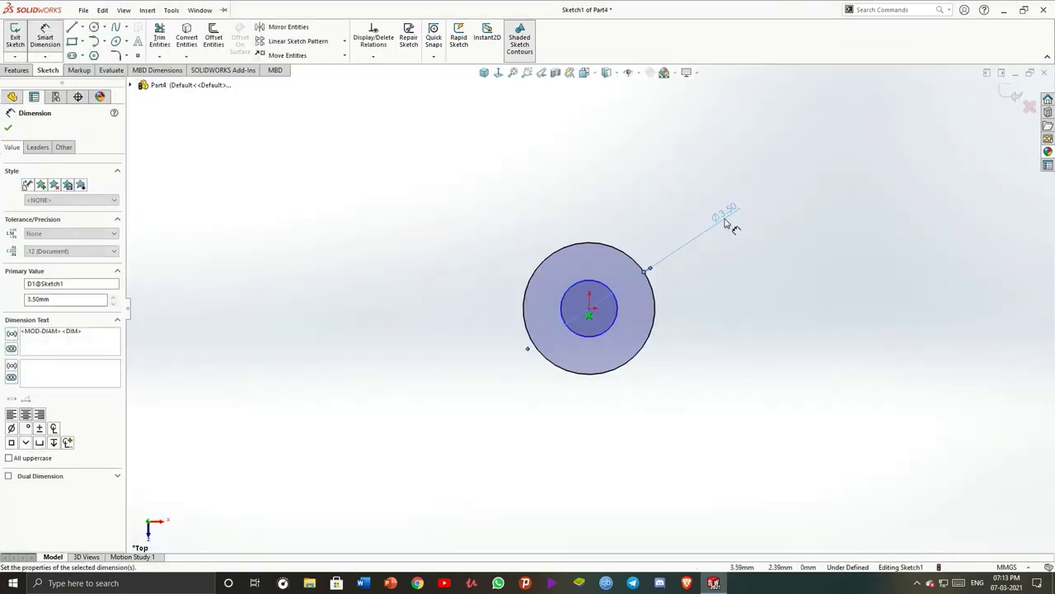
{"action": "left_click", "coordinate": [612, 310]}
{"action": "left_click", "coordinate": [694, 276]}
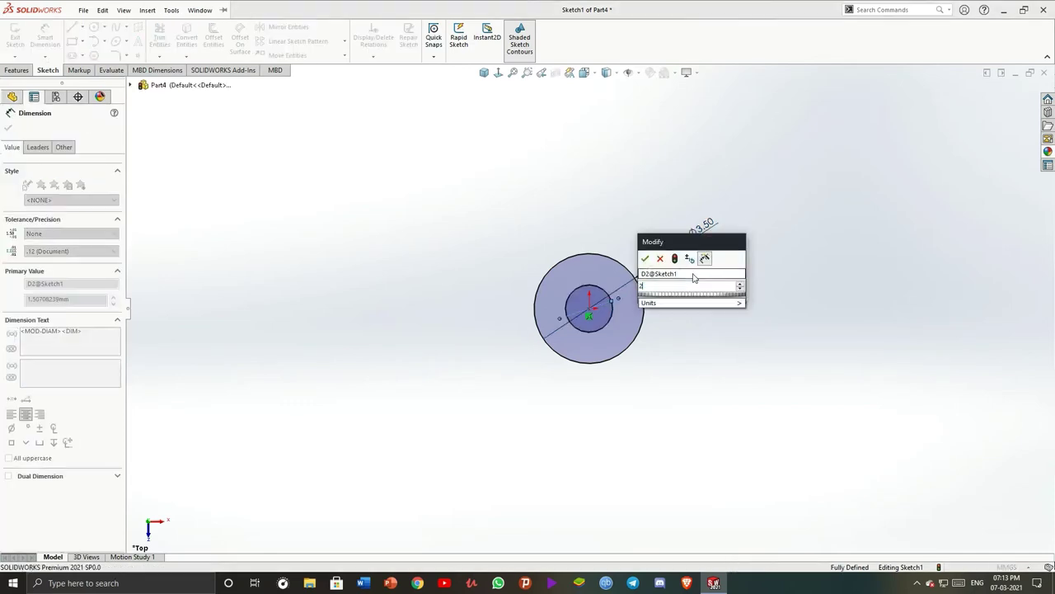
{"action": "type", "text": "2"}
{"action": "key", "text": "Return"}
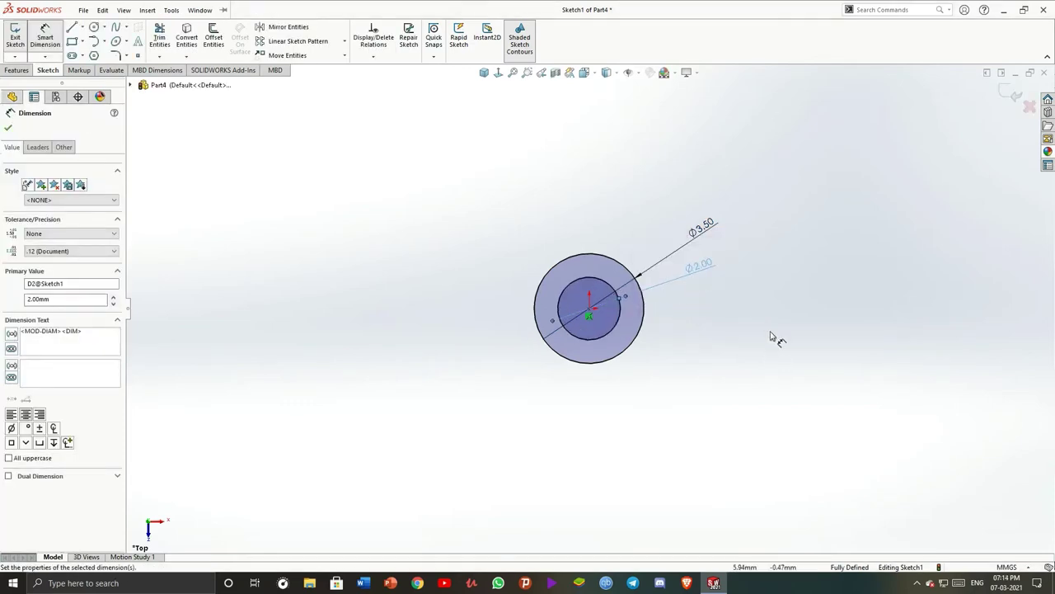
{"action": "key", "text": "ctrl+b"}
Extrude the circle sketch downward 130 mm into the tube body
{"action": "left_click", "coordinate": [484, 73]}
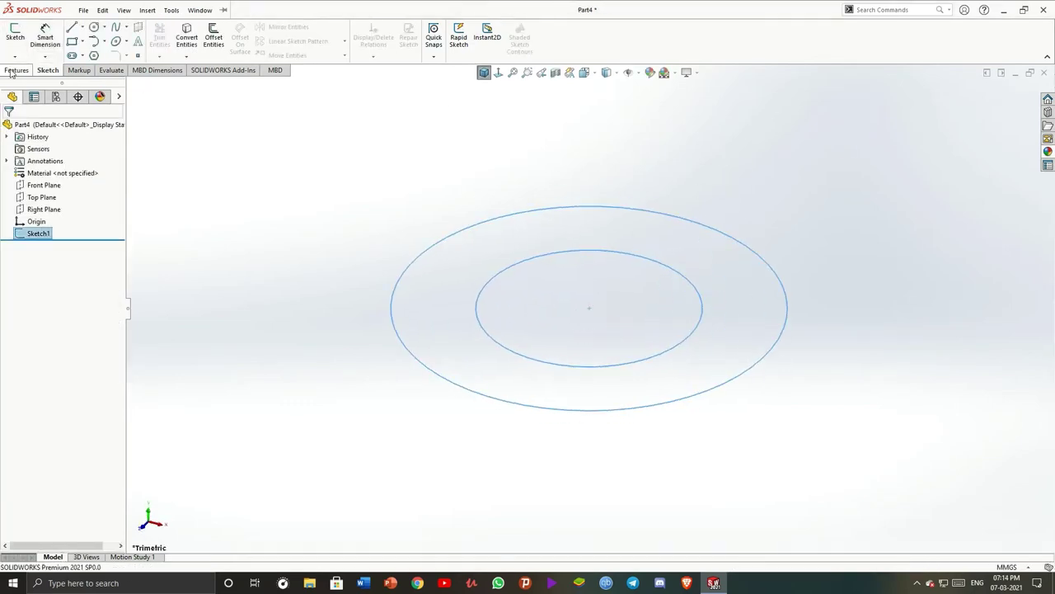
{"action": "left_click", "coordinate": [16, 70]}
{"action": "left_click", "coordinate": [19, 37]}
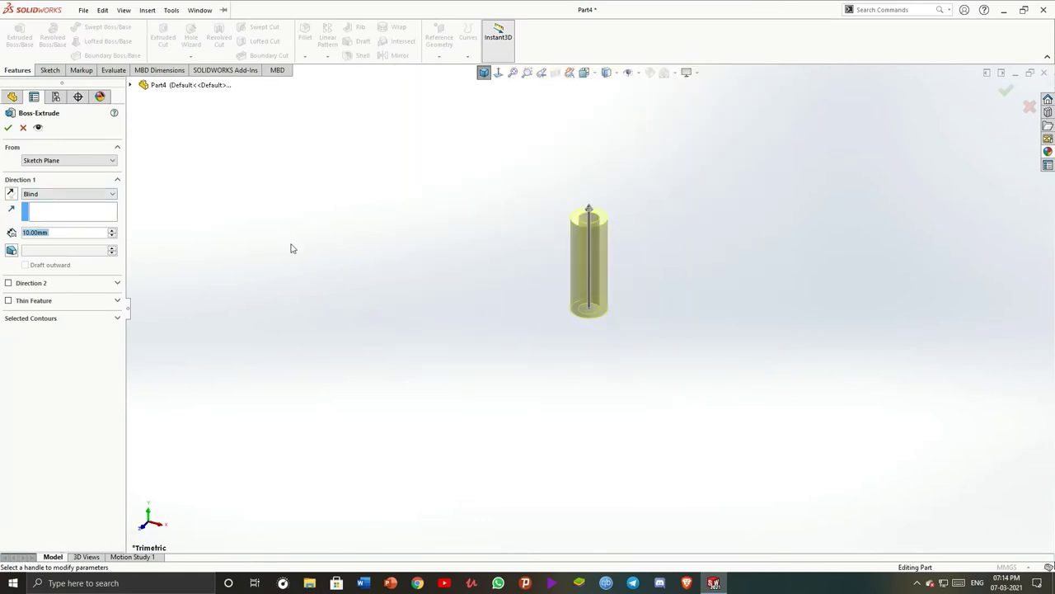
{"action": "left_click", "coordinate": [10, 193]}
{"action": "type", "text": "1"}
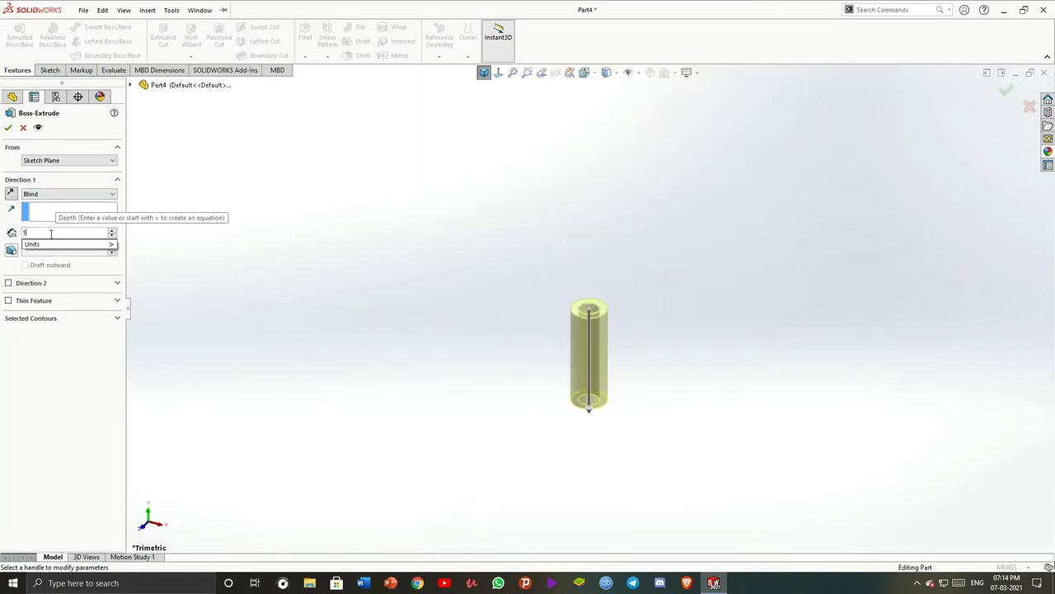
{"action": "type", "text": "30"}
{"action": "key", "text": "Return"}
{"action": "scroll", "coordinate": [509, 330], "scroll_direction": "up", "scroll_amount": 3}
{"action": "scroll", "coordinate": [588, 346], "scroll_direction": "up", "scroll_amount": 3}
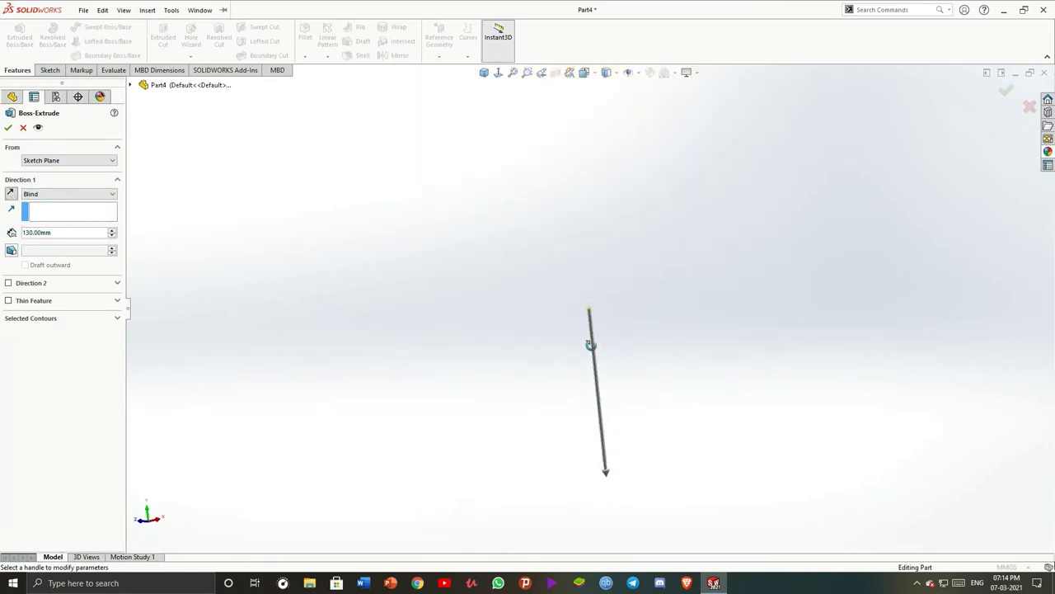
{"action": "left_click", "coordinate": [8, 129]}
Start a Right Plane sketch, viewed normal to it, with a vertical centerline through the tube
{"action": "key", "text": "f"}
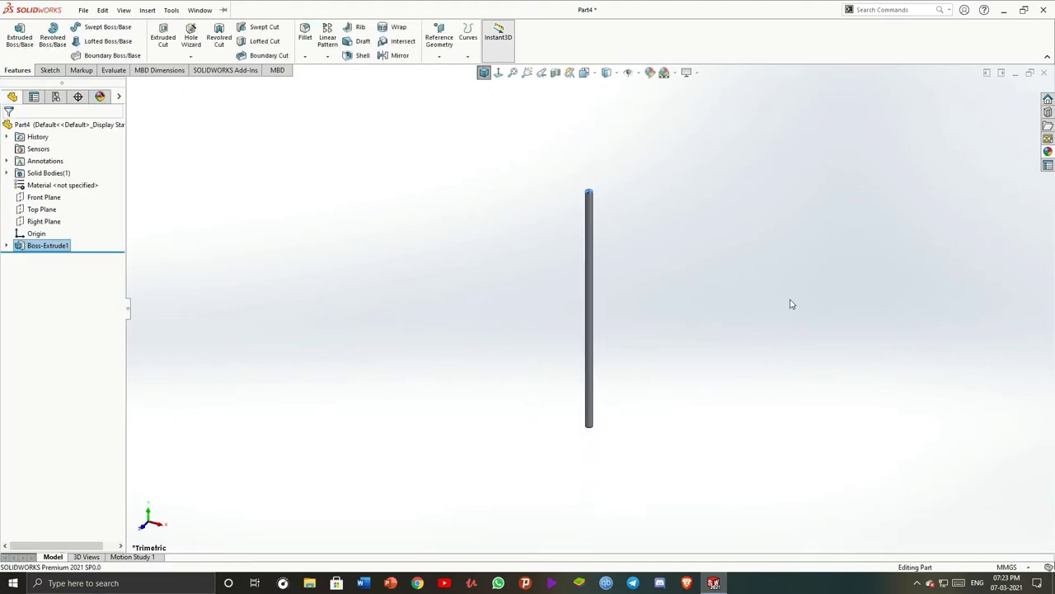
{"action": "left_click", "coordinate": [43, 221]}
{"action": "left_click", "coordinate": [102, 202]}
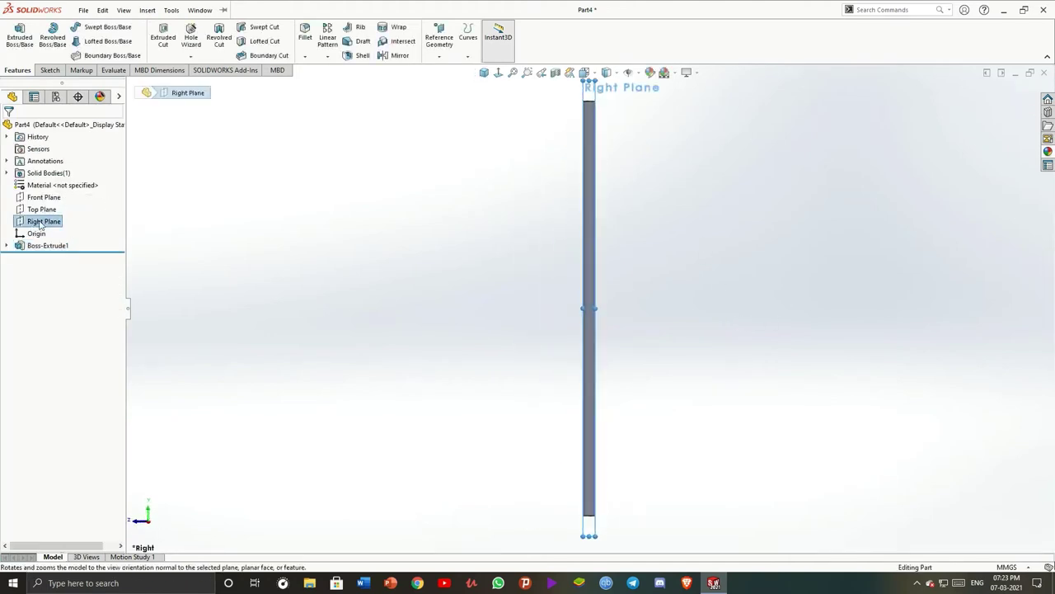
{"action": "right_click", "coordinate": [44, 221]}
{"action": "left_click", "coordinate": [52, 203]}
{"action": "left_click", "coordinate": [81, 27]}
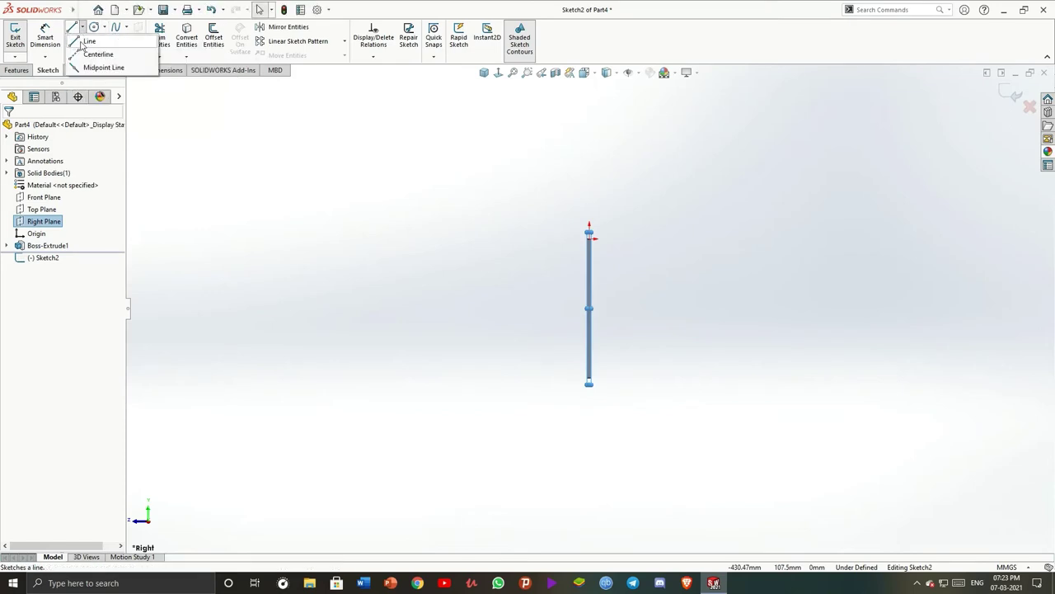
{"action": "left_click", "coordinate": [92, 51]}
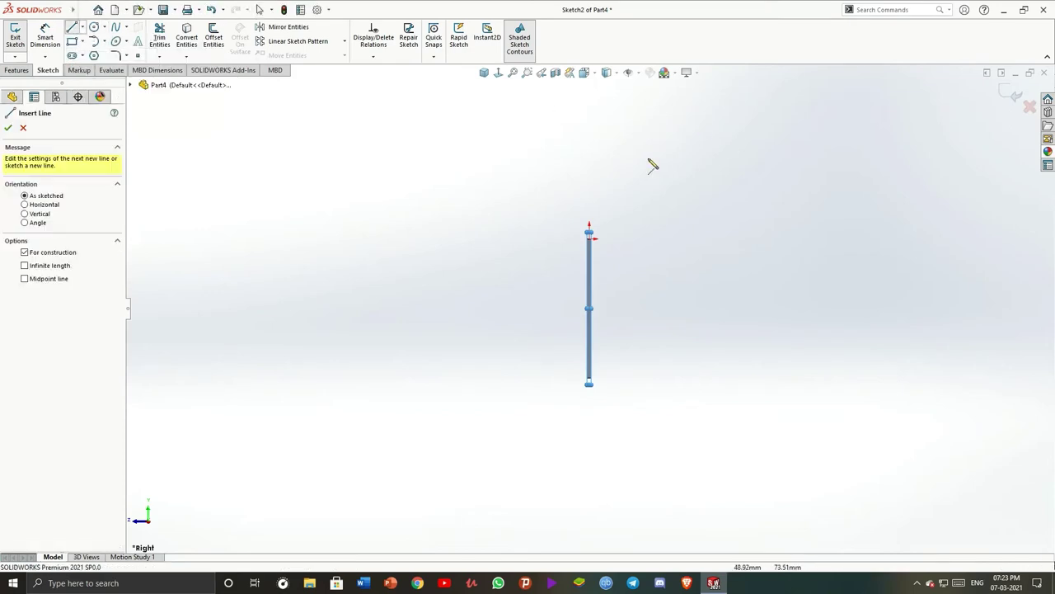
{"action": "left_click", "coordinate": [590, 199]}
{"action": "scroll", "coordinate": [594, 363], "scroll_direction": "down", "scroll_amount": 2}
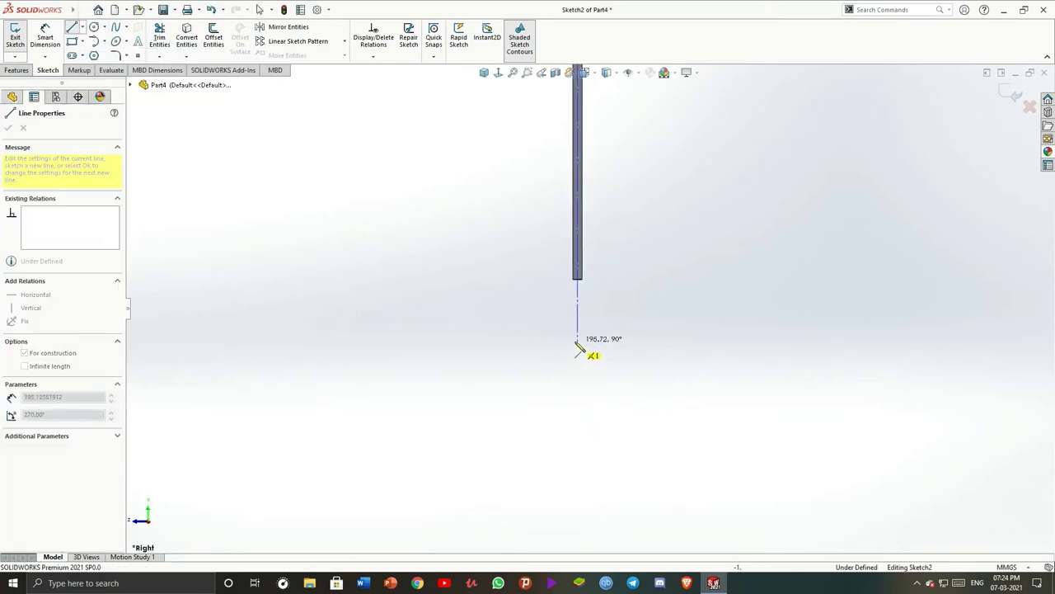
{"action": "left_click", "coordinate": [580, 337]}
{"action": "key", "text": "Escape"}
{"action": "key", "text": "f"}
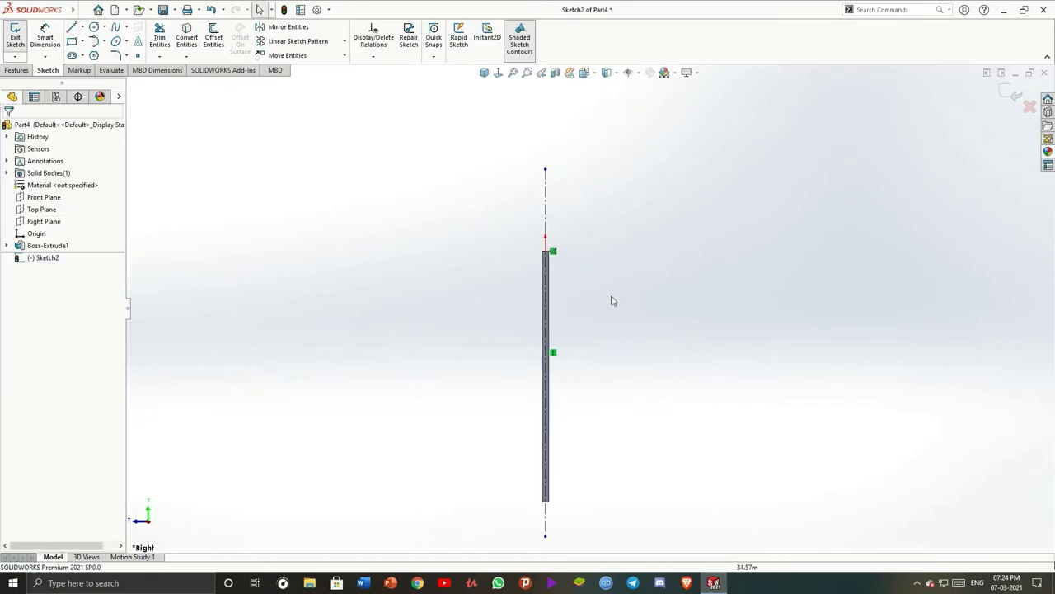
Draw the stepped line profile down from the tube's bottom edge toward the centerline
{"action": "left_click", "coordinate": [73, 27]}
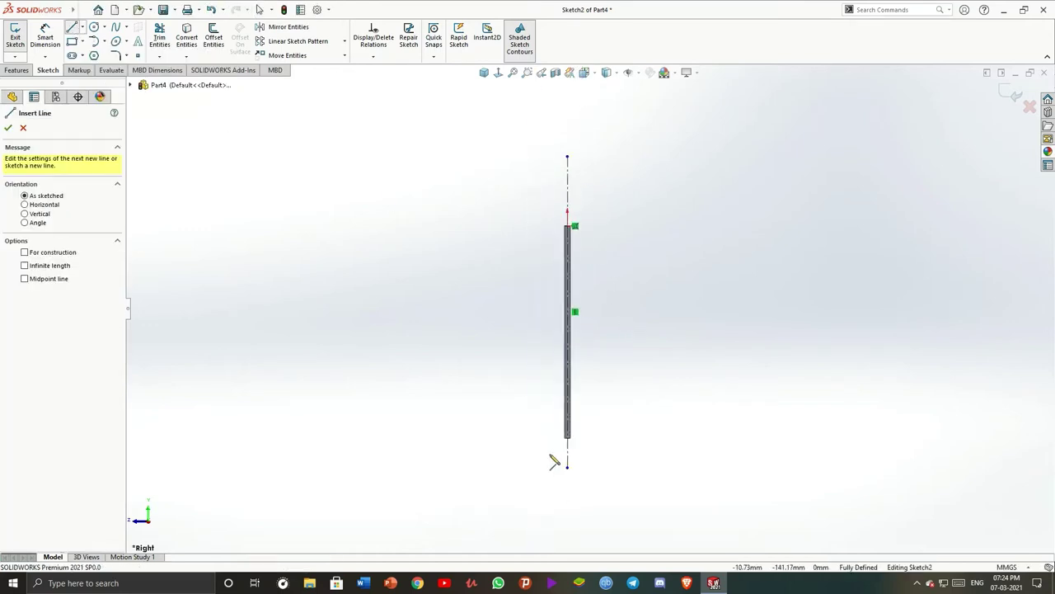
{"action": "scroll", "coordinate": [562, 396], "scroll_direction": "down", "scroll_amount": 3}
{"action": "scroll", "coordinate": [593, 305], "scroll_direction": "down", "scroll_amount": 2}
{"action": "left_click", "coordinate": [612, 275]}
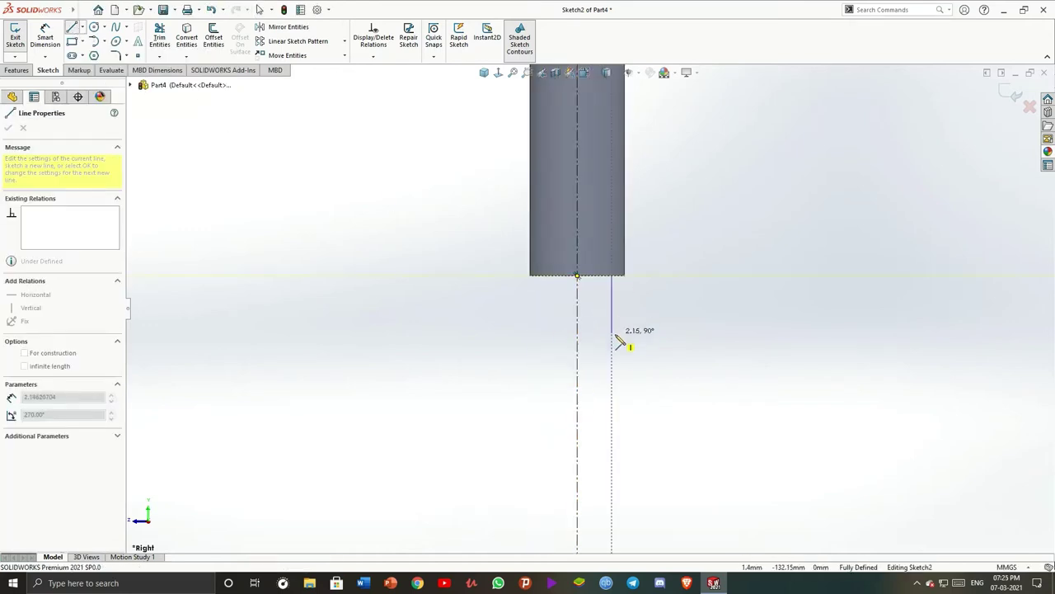
{"action": "left_click", "coordinate": [612, 344]}
{"action": "left_click", "coordinate": [600, 344]}
{"action": "left_click", "coordinate": [600, 384]}
{"action": "left_click", "coordinate": [592, 384]}
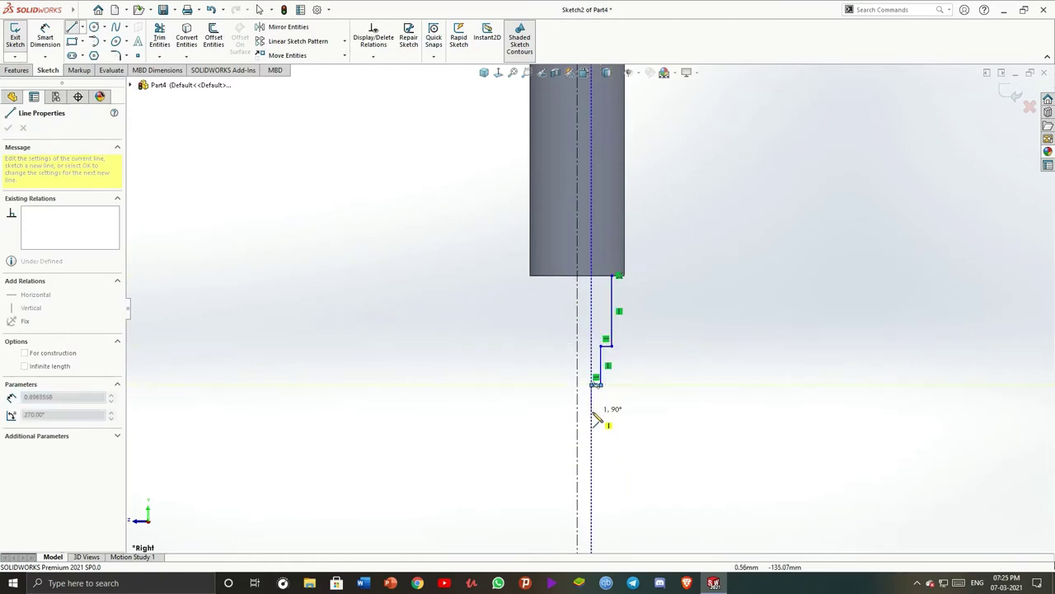
{"action": "key", "text": "Escape"}
Add a tangent arc from the profile's lowest end down to the centerline
{"action": "scroll", "coordinate": [593, 396], "scroll_direction": "down", "scroll_amount": 2}
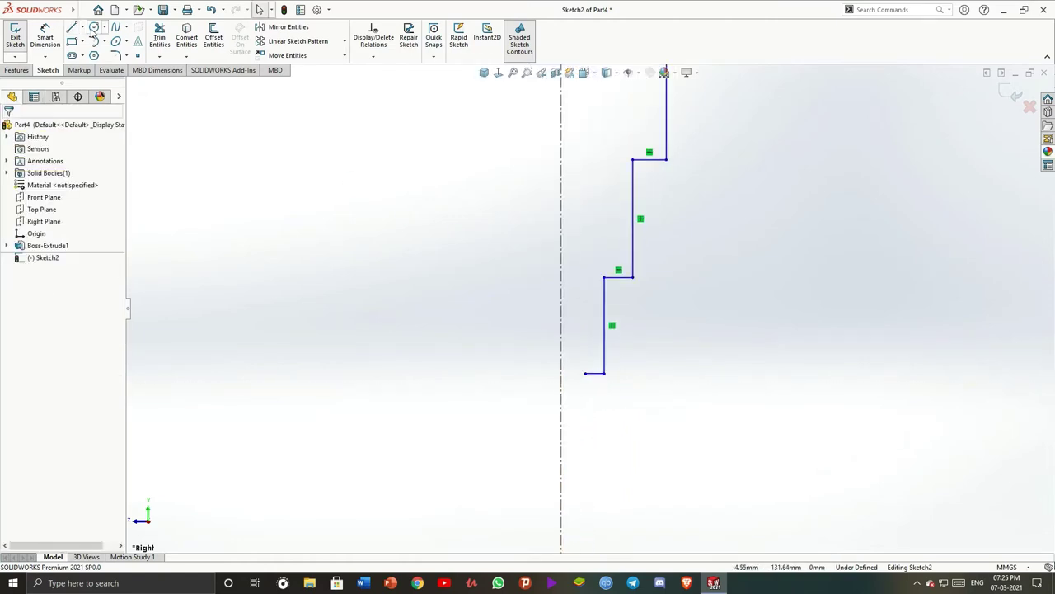
{"action": "left_click", "coordinate": [94, 42]}
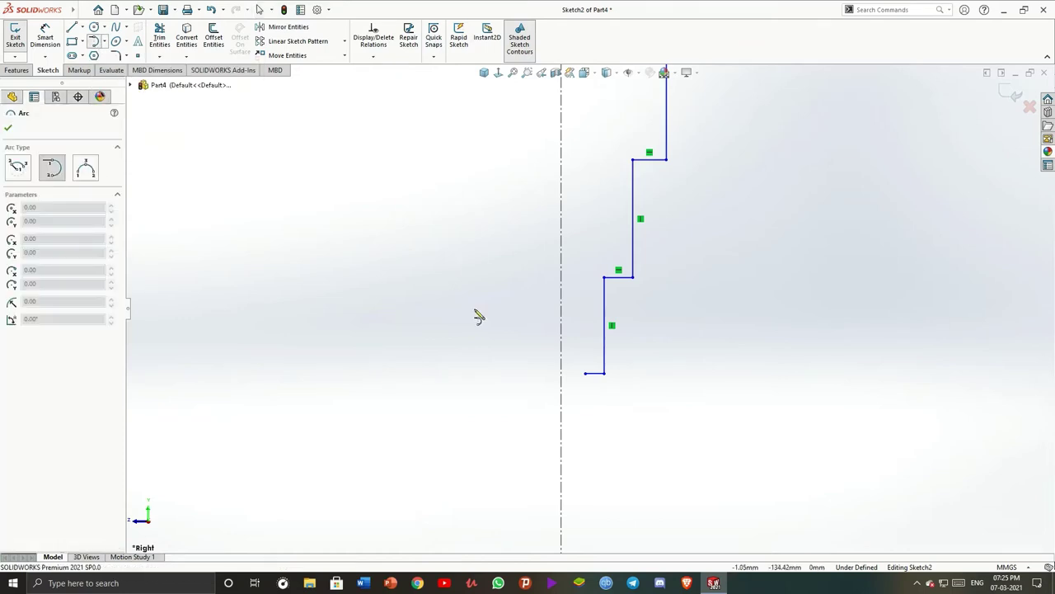
{"action": "key", "text": "ctrl+z"}
{"action": "left_click", "coordinate": [592, 358]}
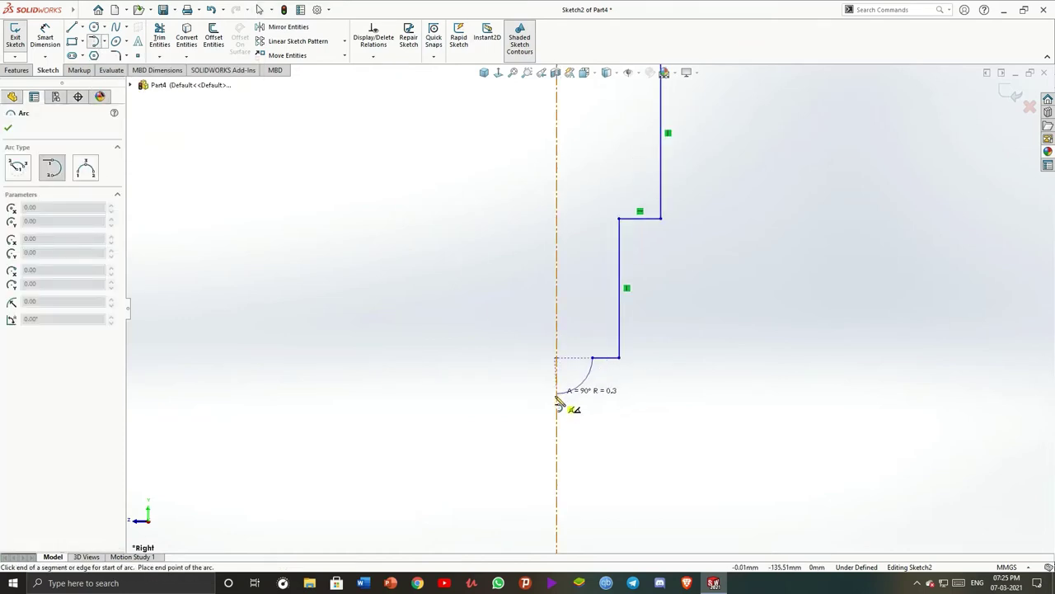
{"action": "left_click", "coordinate": [563, 395]}
{"action": "key", "text": "Escape"}
{"action": "scroll", "coordinate": [635, 397], "scroll_direction": "up", "scroll_amount": 1}
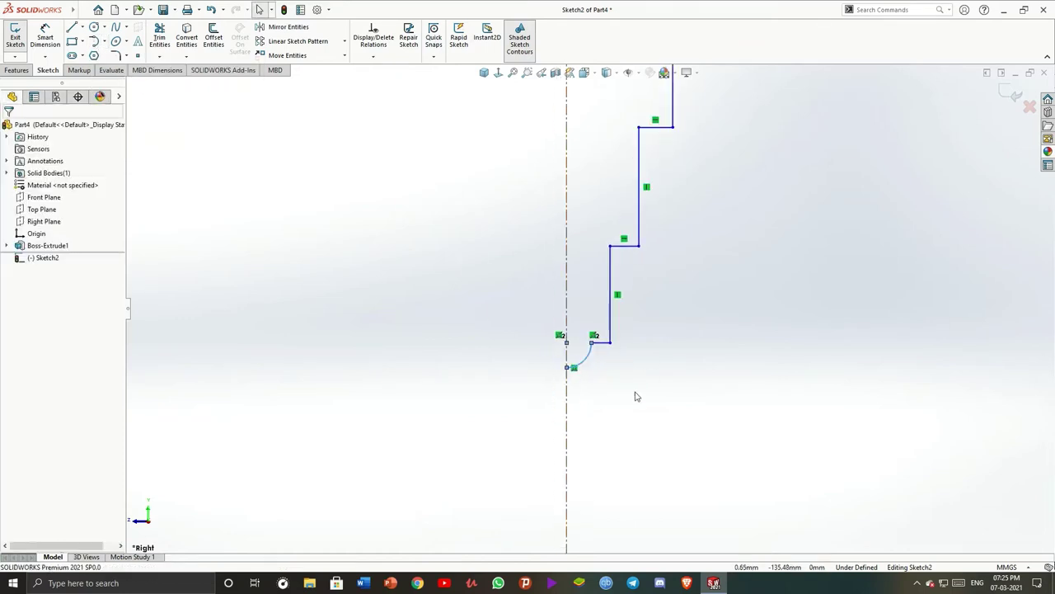
{"action": "scroll", "coordinate": [689, 255], "scroll_direction": "up", "scroll_amount": 1}
{"action": "scroll", "coordinate": [671, 262], "scroll_direction": "up", "scroll_amount": 1}
{"action": "scroll", "coordinate": [693, 266], "scroll_direction": "up", "scroll_amount": 1}
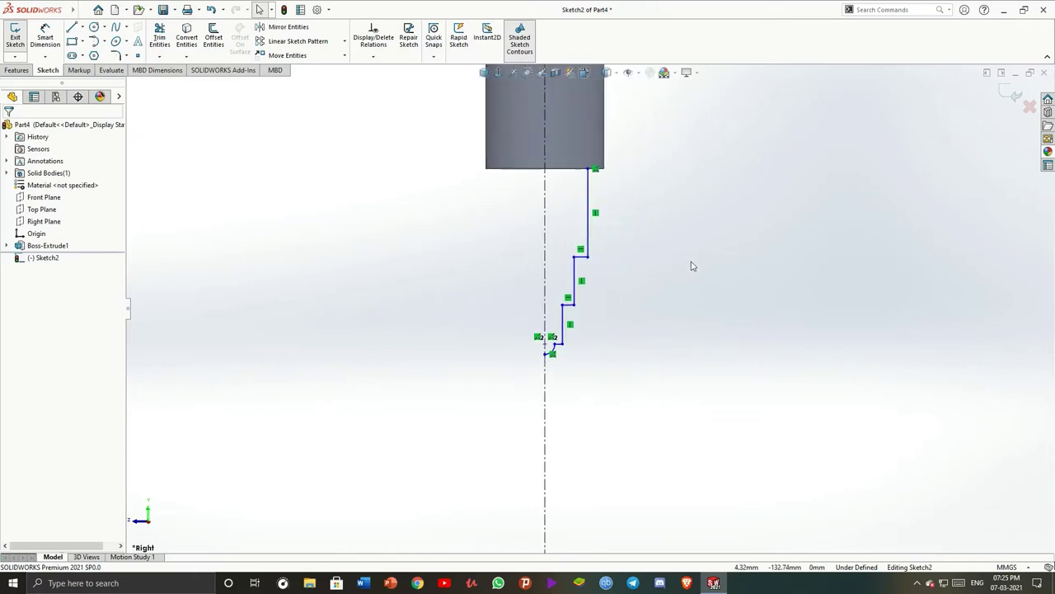
{"action": "scroll", "coordinate": [467, 316], "scroll_direction": "down", "scroll_amount": 1}
{"action": "scroll", "coordinate": [605, 358], "scroll_direction": "down", "scroll_amount": 1}
{"action": "left_click", "coordinate": [597, 357]}
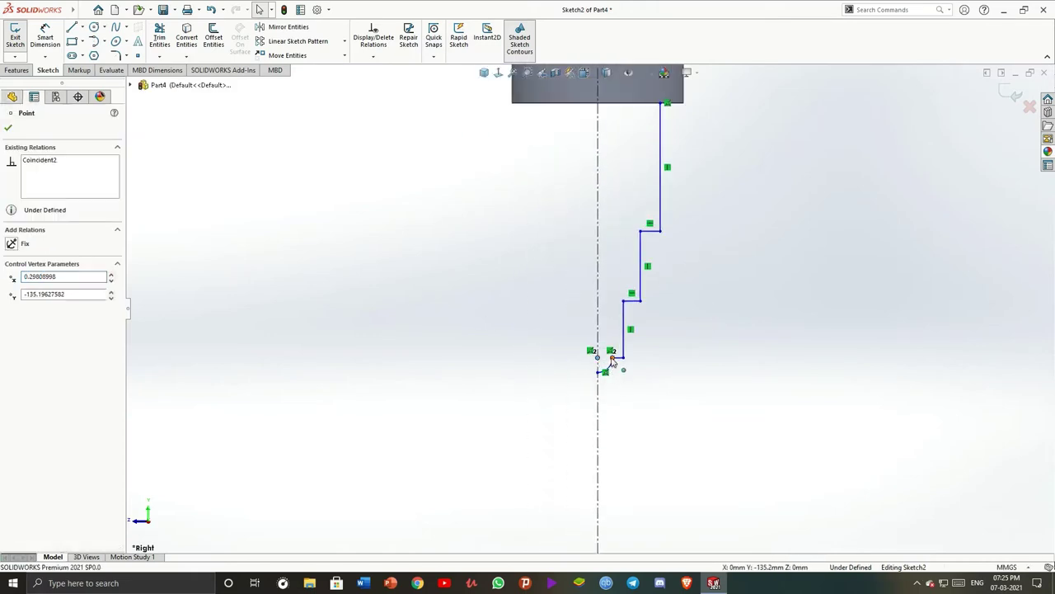
{"action": "left_click", "coordinate": [612, 356], "text": "ctrl"}
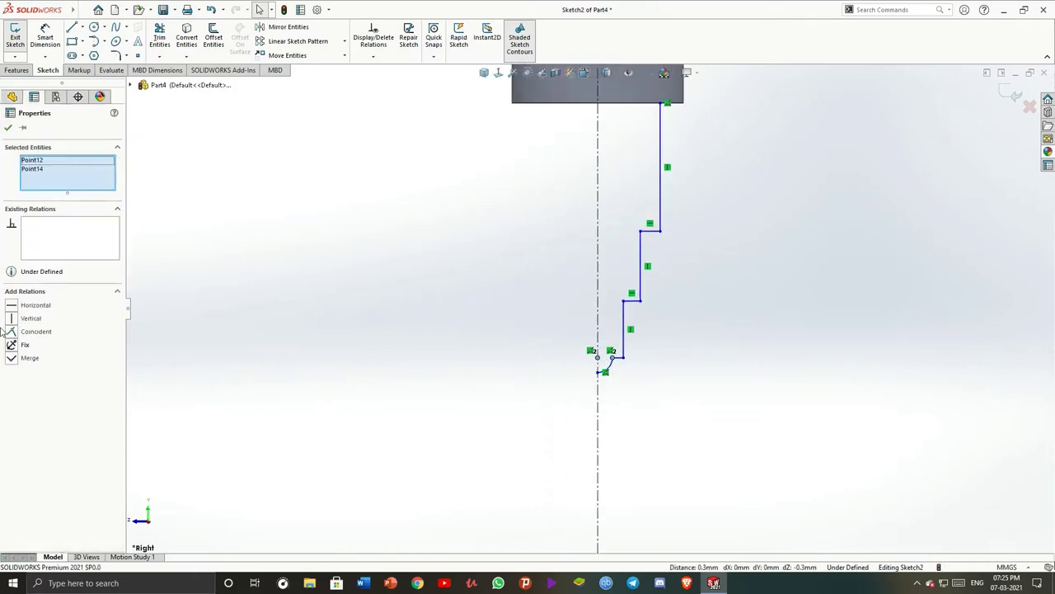
{"action": "left_click", "coordinate": [392, 314]}
Dimension the tip's three step lines as 1, 0.75 and 0.5 mm
{"action": "scroll", "coordinate": [590, 315], "scroll_direction": "up", "scroll_amount": 2}
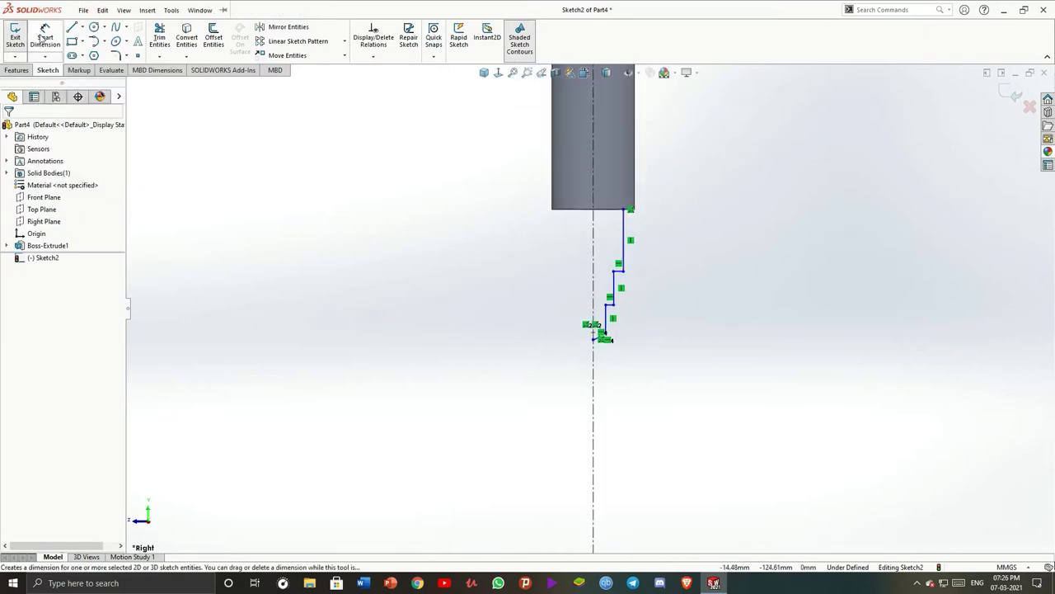
{"action": "left_click", "coordinate": [45, 37]}
{"action": "left_click", "coordinate": [624, 235]}
{"action": "left_click", "coordinate": [594, 201]}
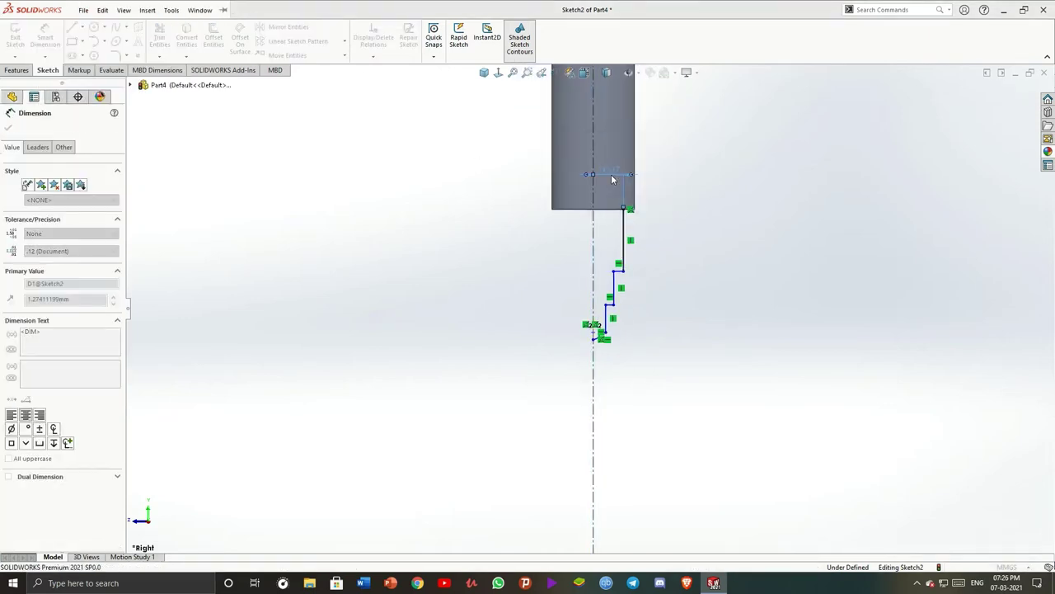
{"action": "type", "text": "1"}
{"action": "key", "text": "Return"}
{"action": "scroll", "coordinate": [587, 332], "scroll_direction": "down", "scroll_amount": 2}
{"action": "left_click", "coordinate": [670, 258]}
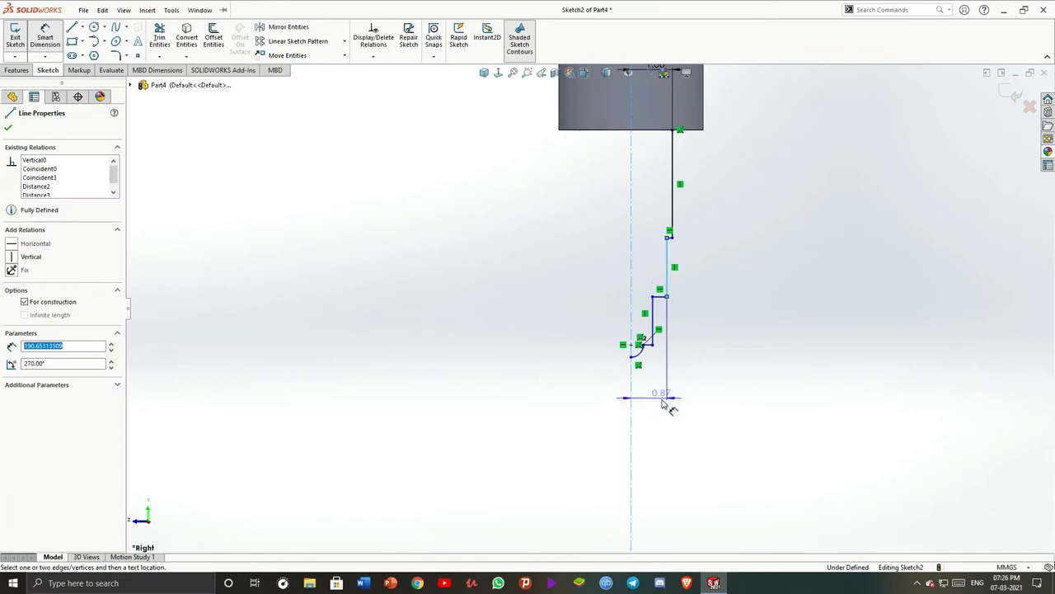
{"action": "left_click", "coordinate": [648, 188]}
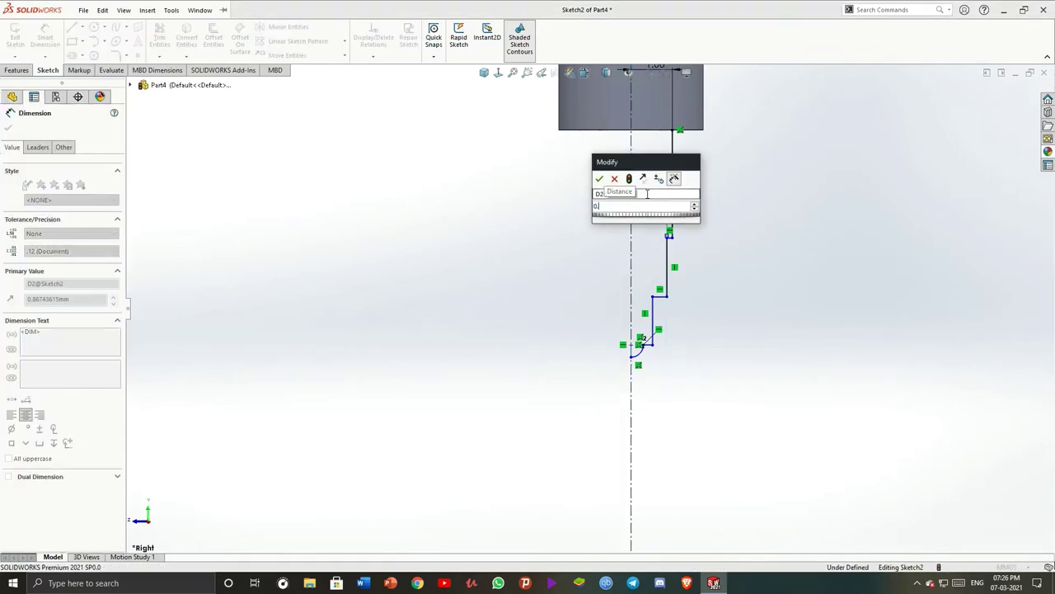
{"action": "type", "text": "0.75"}
{"action": "key", "text": "Return"}
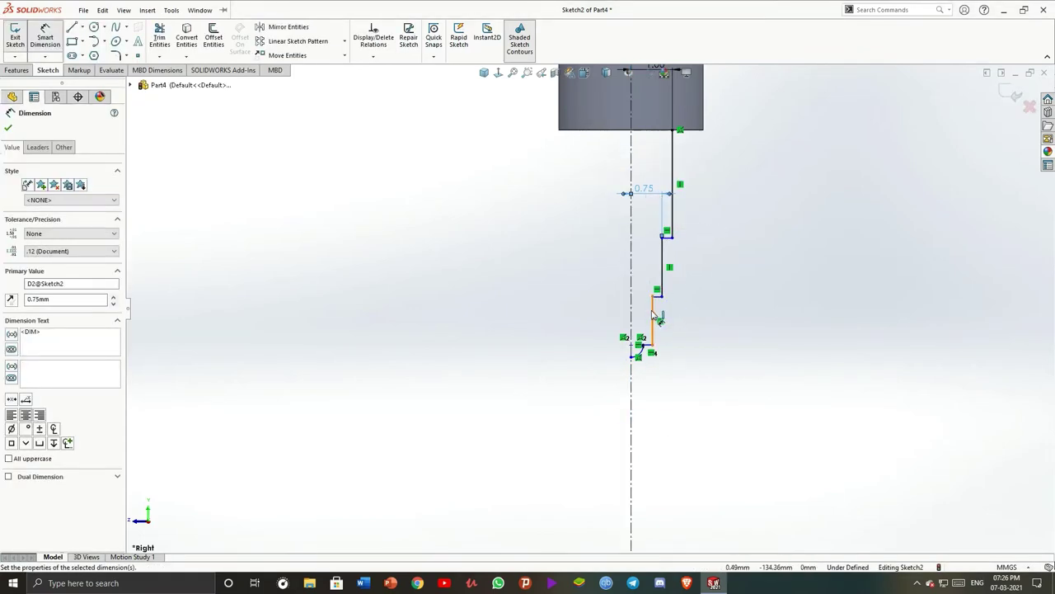
{"action": "left_click", "coordinate": [657, 316]}
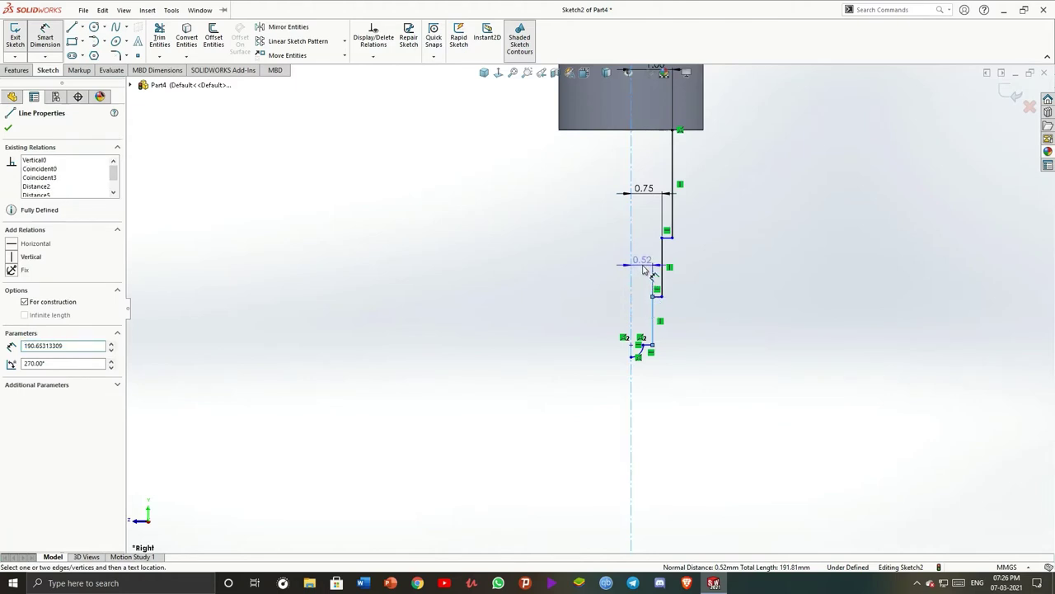
{"action": "left_click", "coordinate": [643, 269]}
{"action": "type", "text": "0.5"}
{"action": "key", "text": "Return"}
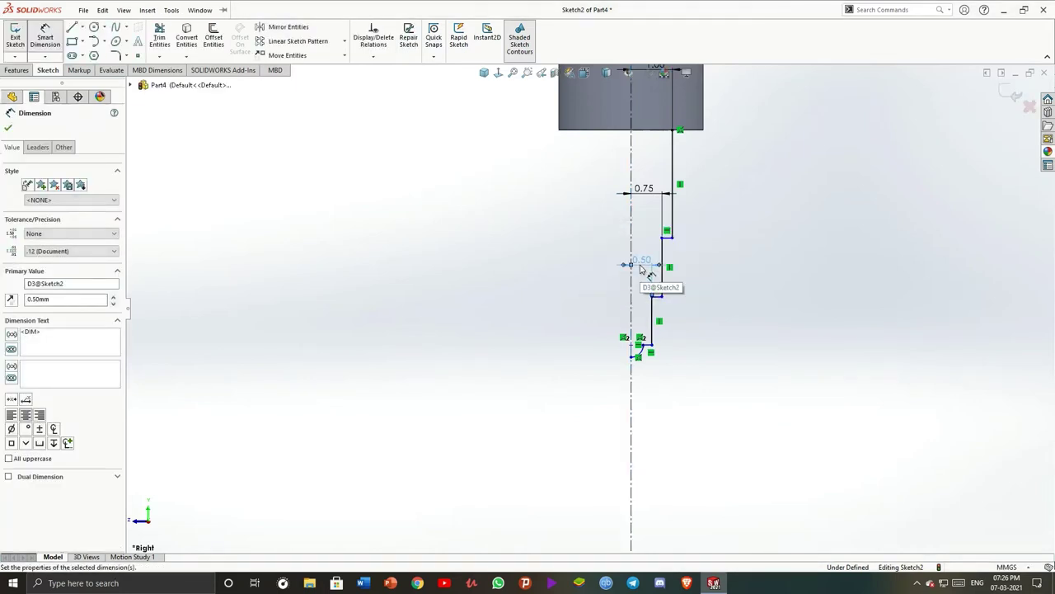
Undo the lower step dimension and pan up to show the body above the tip
{"action": "scroll", "coordinate": [651, 280], "scroll_direction": "down", "scroll_amount": 2}
{"action": "scroll", "coordinate": [669, 349], "scroll_direction": "down", "scroll_amount": 2}
{"action": "scroll", "coordinate": [648, 354], "scroll_direction": "down", "scroll_amount": 1}
{"action": "scroll", "coordinate": [605, 337], "scroll_direction": "down", "scroll_amount": 1}
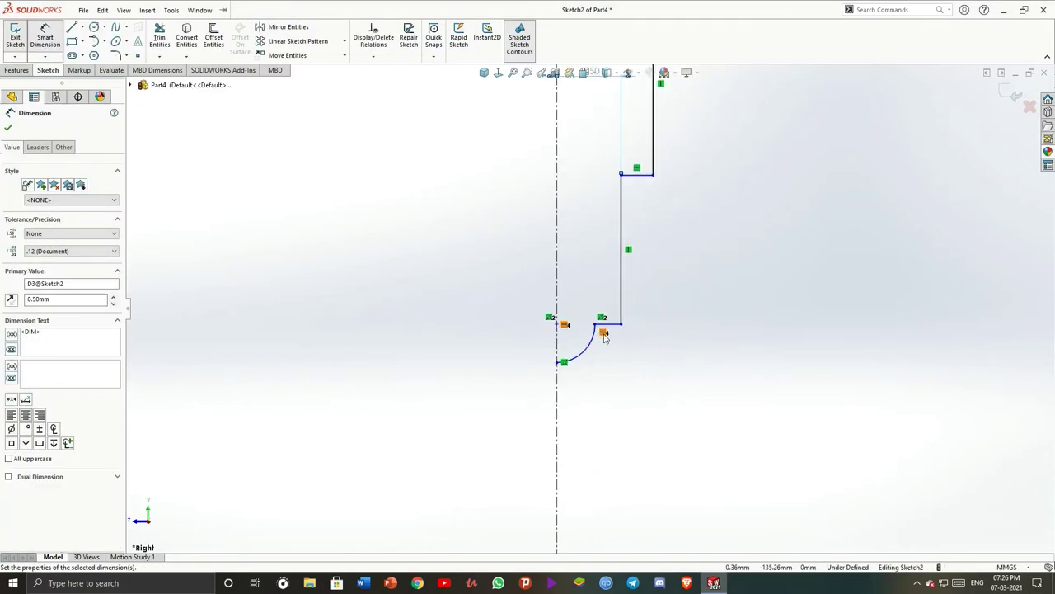
{"action": "scroll", "coordinate": [604, 336], "scroll_direction": "up", "scroll_amount": 3}
{"action": "left_click", "coordinate": [605, 317]}
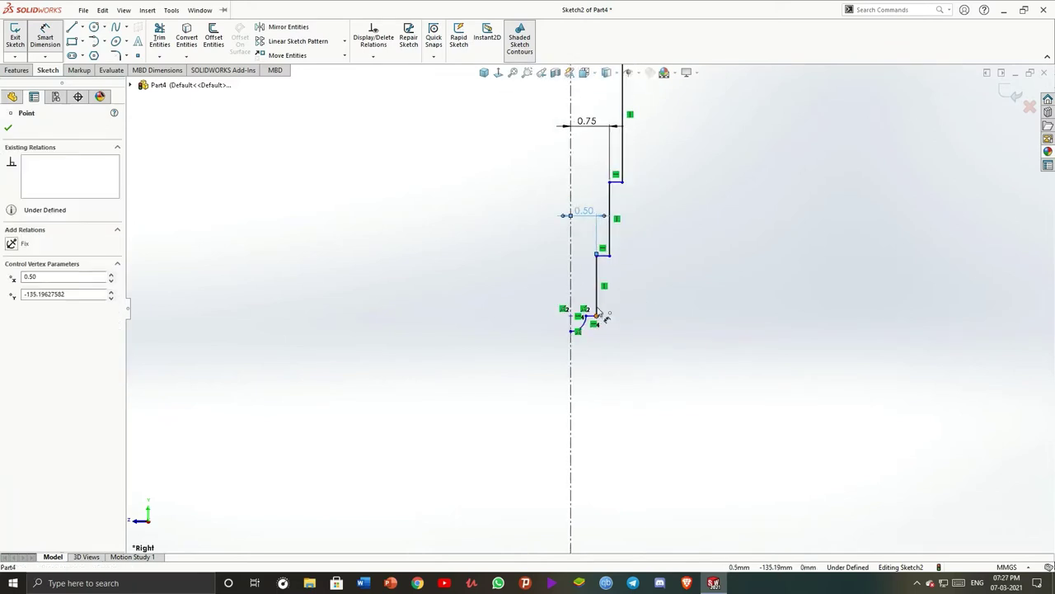
{"action": "left_click", "coordinate": [607, 315]}
{"action": "key", "text": "Escape"}
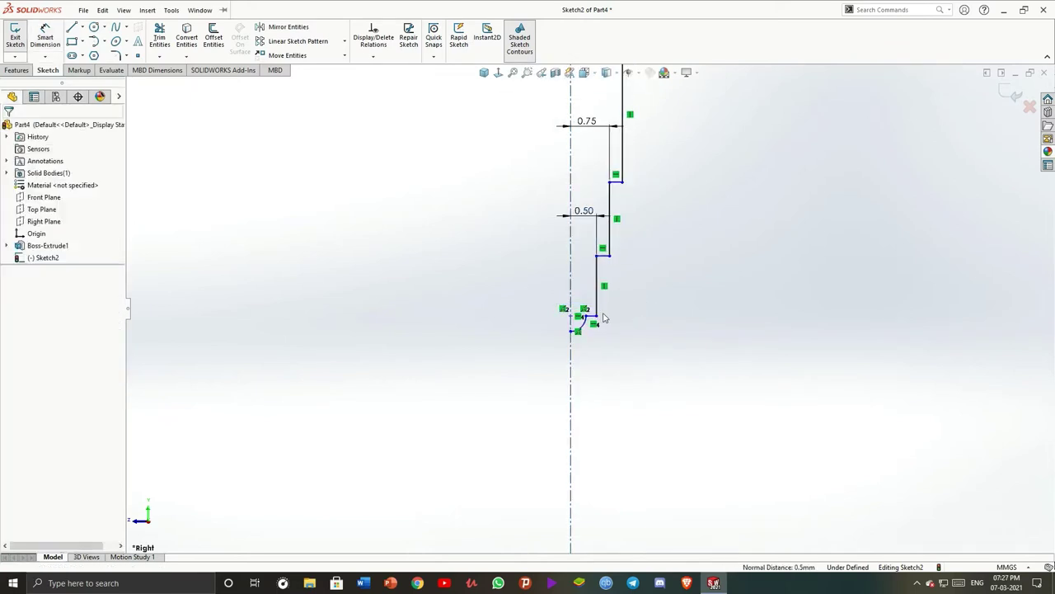
{"action": "left_click", "coordinate": [595, 315]}
{"action": "key", "text": "ctrl+z"}
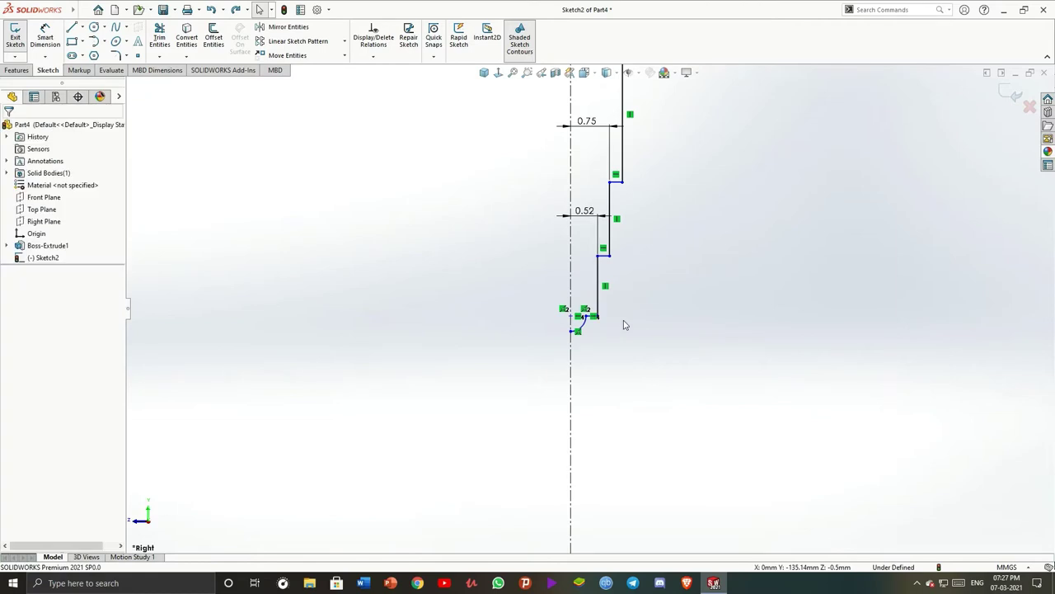
{"action": "middle_click_drag", "start_coordinate": [646, 202], "coordinate": [678, 272], "text": "ctrl"}
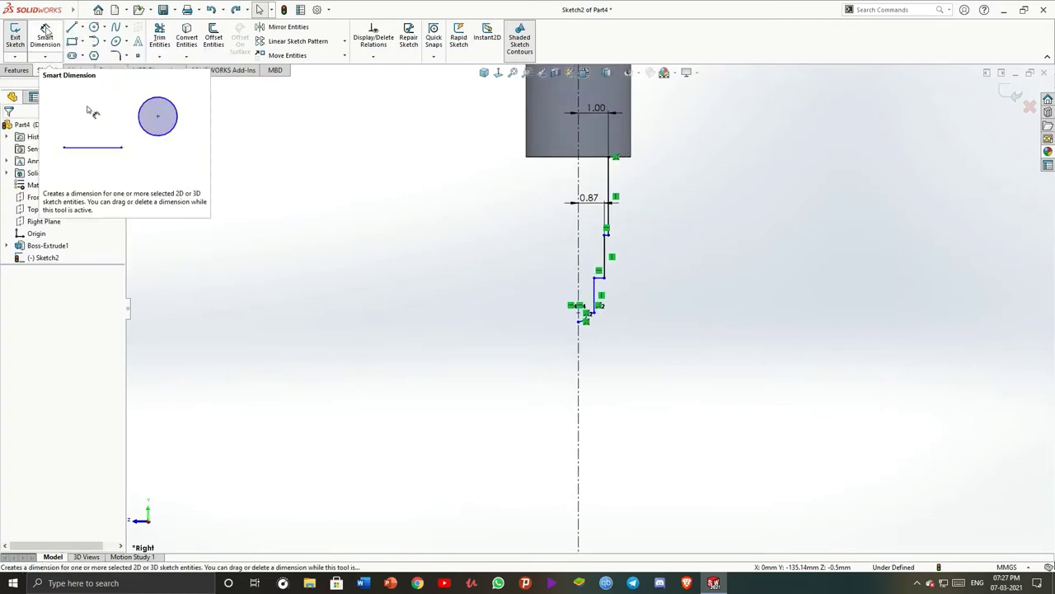
Change the 0.87 step dimension to 0.75 and cancel the redundant driven dimension
{"action": "left_click", "coordinate": [45, 37]}
{"action": "scroll", "coordinate": [627, 247], "scroll_direction": "up", "scroll_amount": 3}
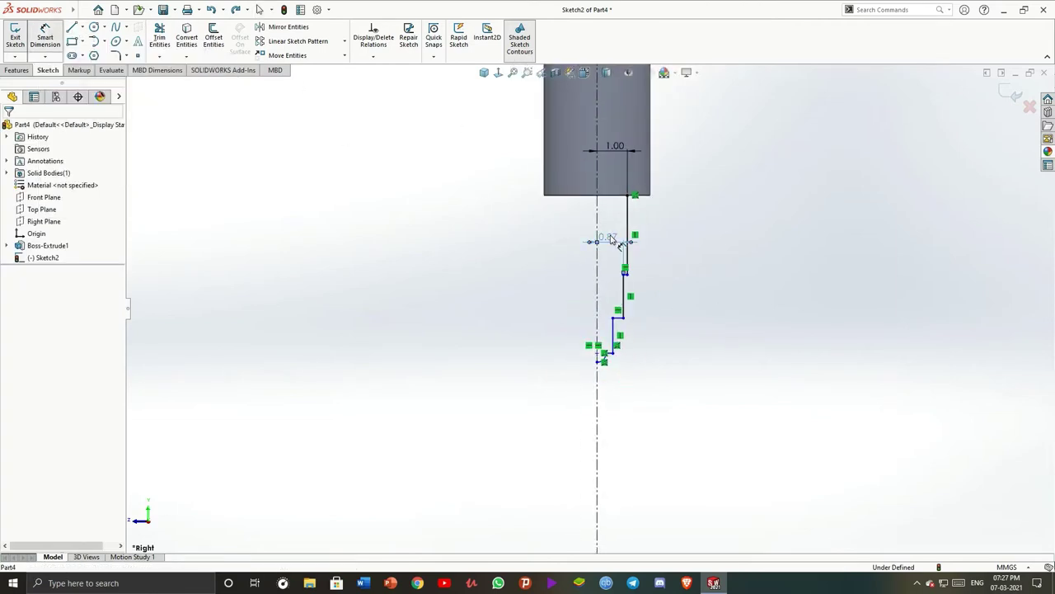
{"action": "left_click", "coordinate": [611, 238]}
{"action": "type", "text": "75"}
{"action": "key", "text": "Return"}
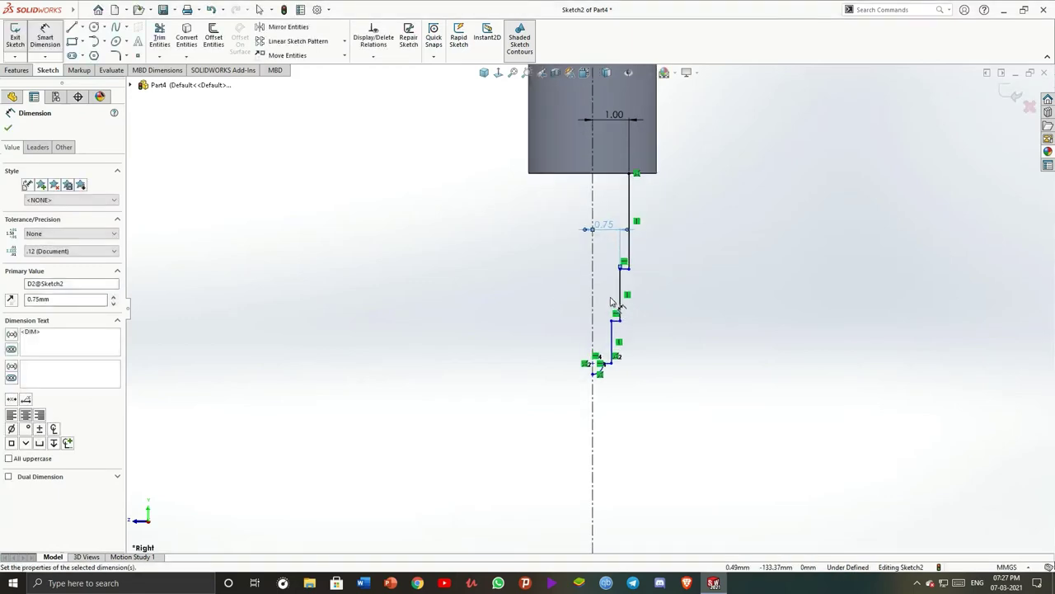
{"action": "left_click", "coordinate": [588, 255]}
{"action": "left_click", "coordinate": [607, 300]}
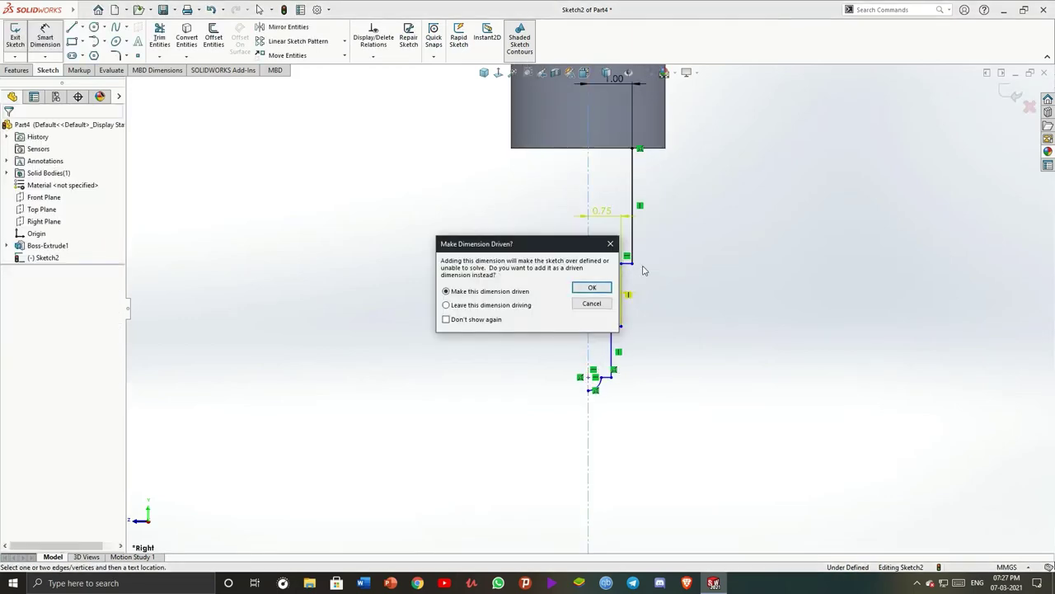
{"action": "left_click", "coordinate": [592, 307]}
{"action": "scroll", "coordinate": [614, 284], "scroll_direction": "down", "scroll_amount": 1}
{"action": "scroll", "coordinate": [614, 285], "scroll_direction": "down", "scroll_amount": 1}
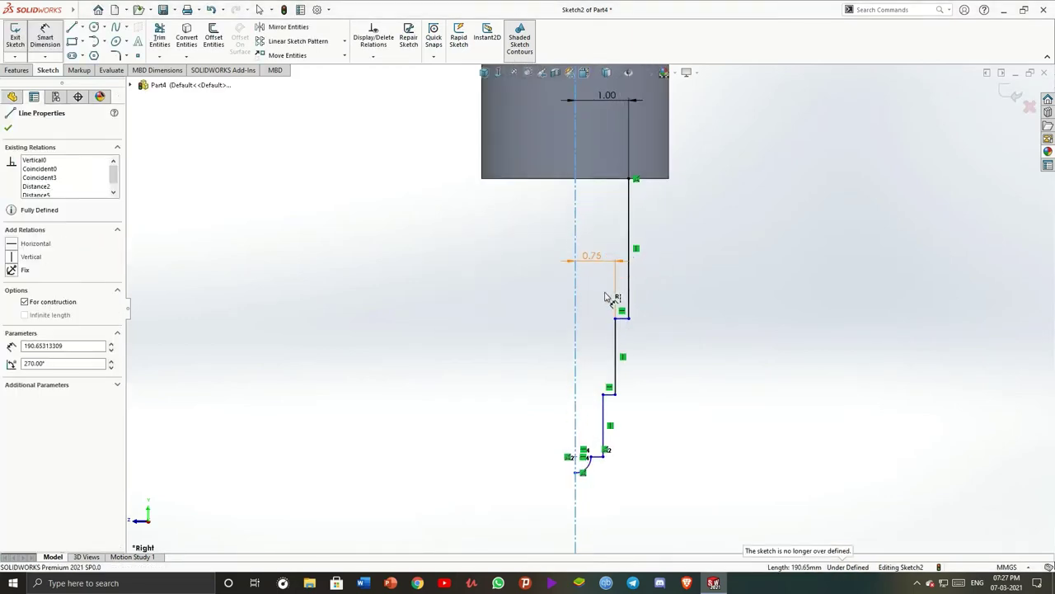
{"action": "key", "text": "Escape"}
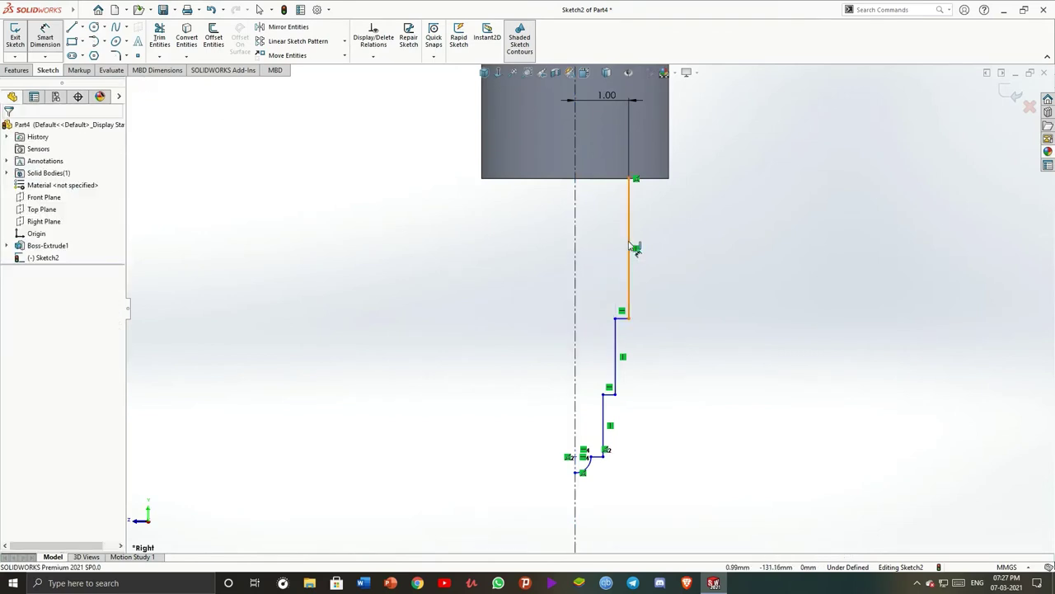
Dimension the middle and lower vertical step lines 0.75 and 0.50 from the centreline
{"action": "left_click", "coordinate": [634, 247]}
{"action": "key", "text": "Escape"}
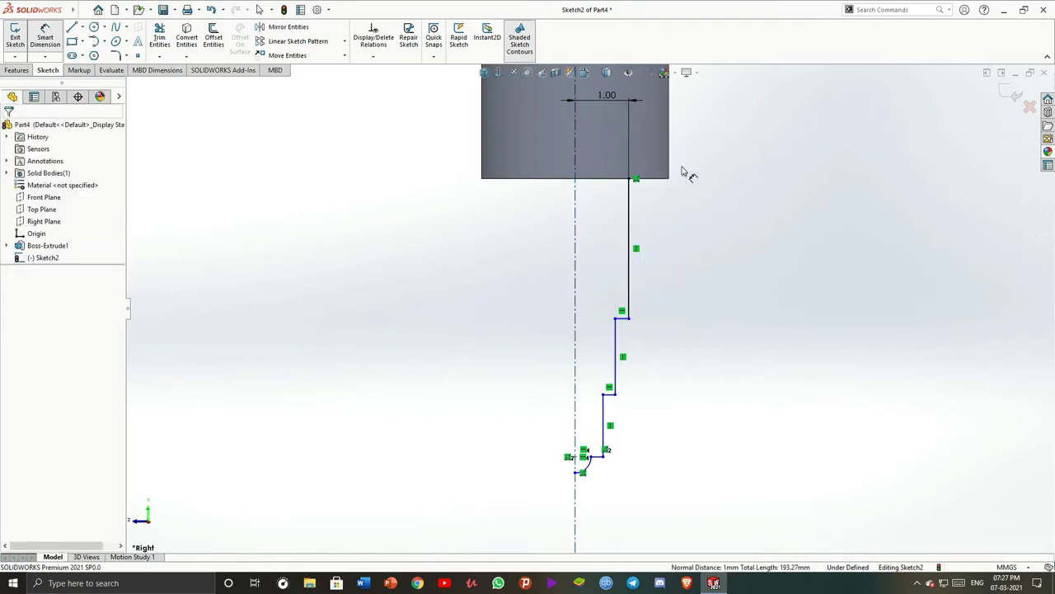
{"action": "left_click", "coordinate": [587, 355]}
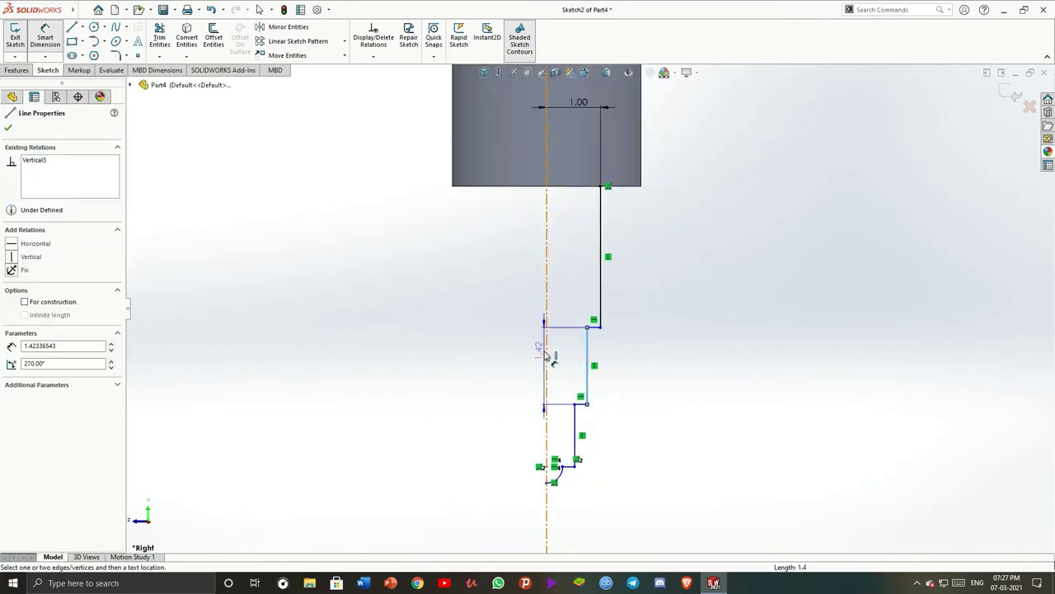
{"action": "left_click", "coordinate": [548, 304]}
{"action": "left_click", "coordinate": [574, 302]}
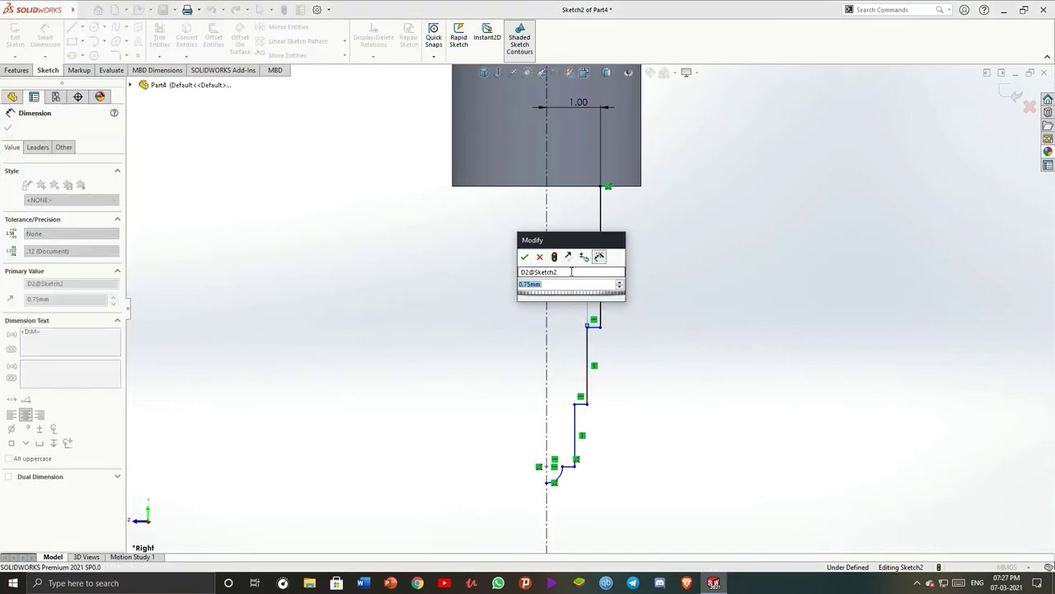
{"action": "key", "text": "Return"}
{"action": "scroll", "coordinate": [575, 404], "scroll_direction": "down", "scroll_amount": 2}
{"action": "left_click", "coordinate": [579, 379]}
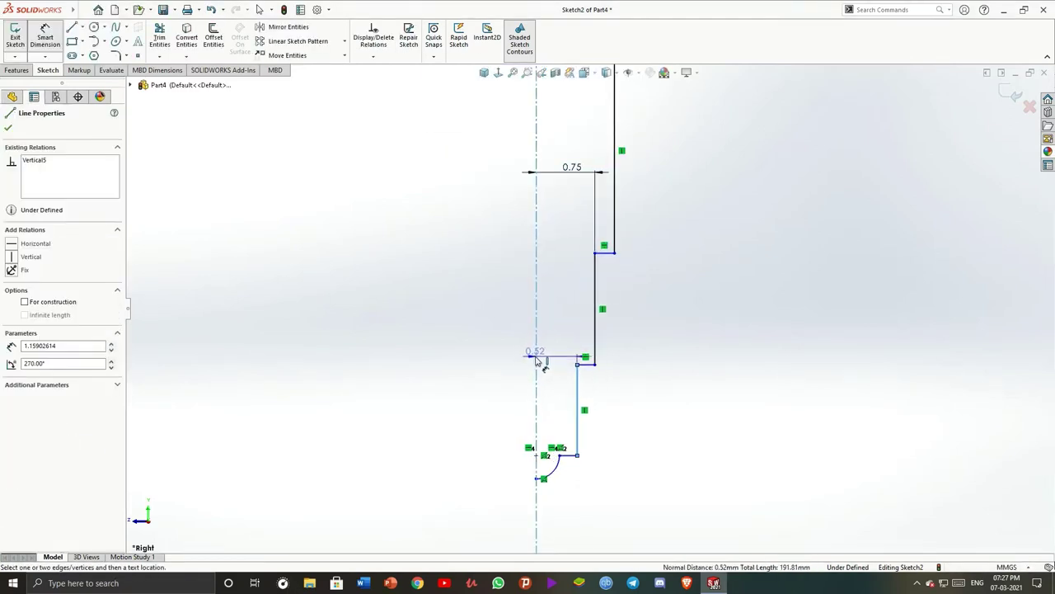
{"action": "left_click", "coordinate": [561, 320]}
{"action": "type", "text": "0.50mm"}
{"action": "key", "text": "Return"}
Delete the rounded end arc of the tip
{"action": "scroll", "coordinate": [557, 360], "scroll_direction": "down", "scroll_amount": 2}
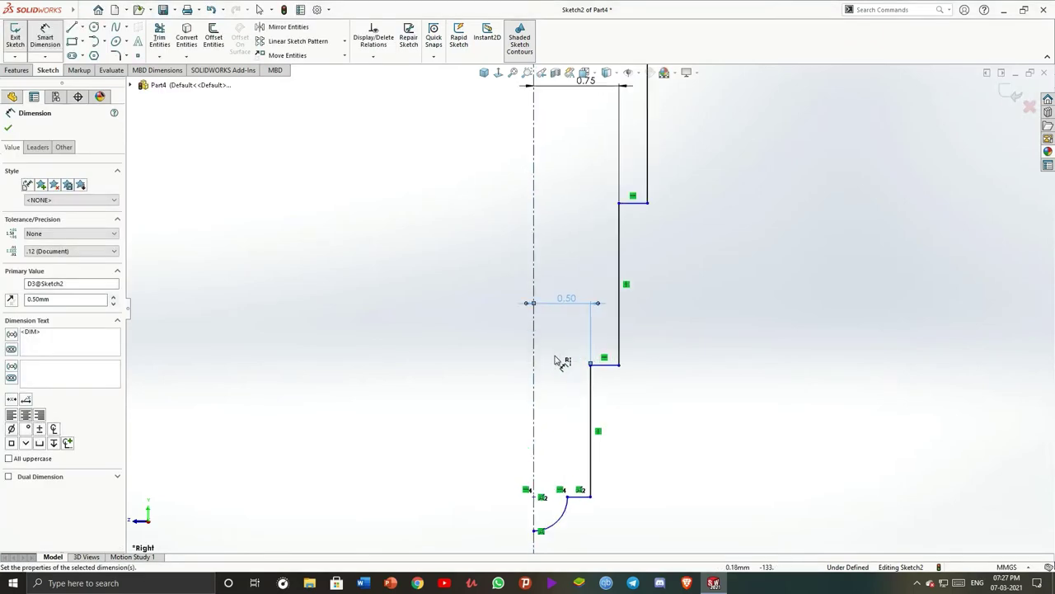
{"action": "scroll", "coordinate": [597, 478], "scroll_direction": "up", "scroll_amount": 2}
{"action": "scroll", "coordinate": [575, 409], "scroll_direction": "down", "scroll_amount": 1}
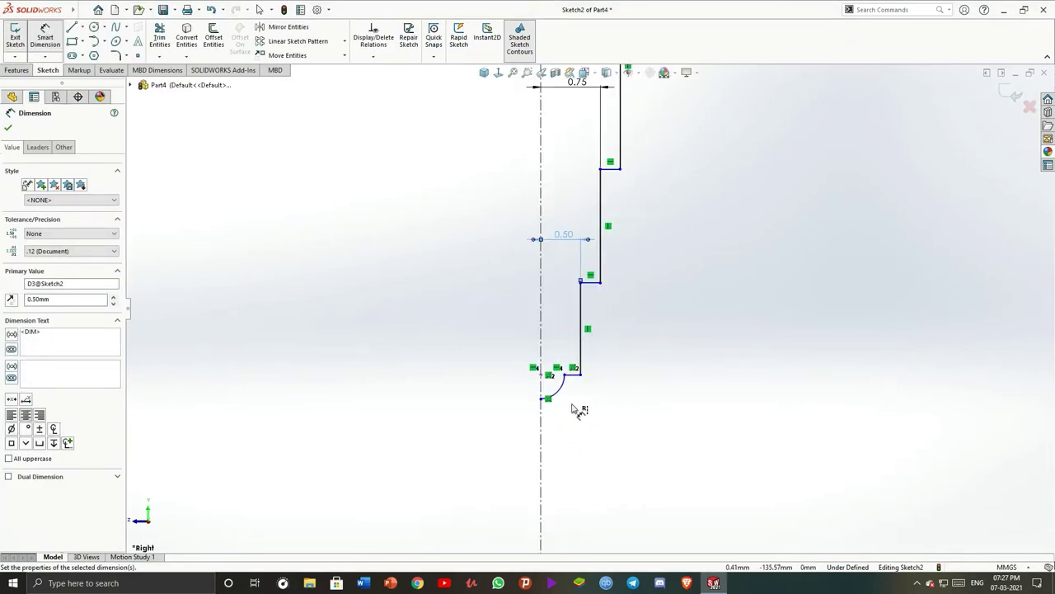
{"action": "scroll", "coordinate": [574, 409], "scroll_direction": "down", "scroll_amount": 1}
{"action": "scroll", "coordinate": [592, 372], "scroll_direction": "up", "scroll_amount": 1}
{"action": "key", "text": "Escape"}
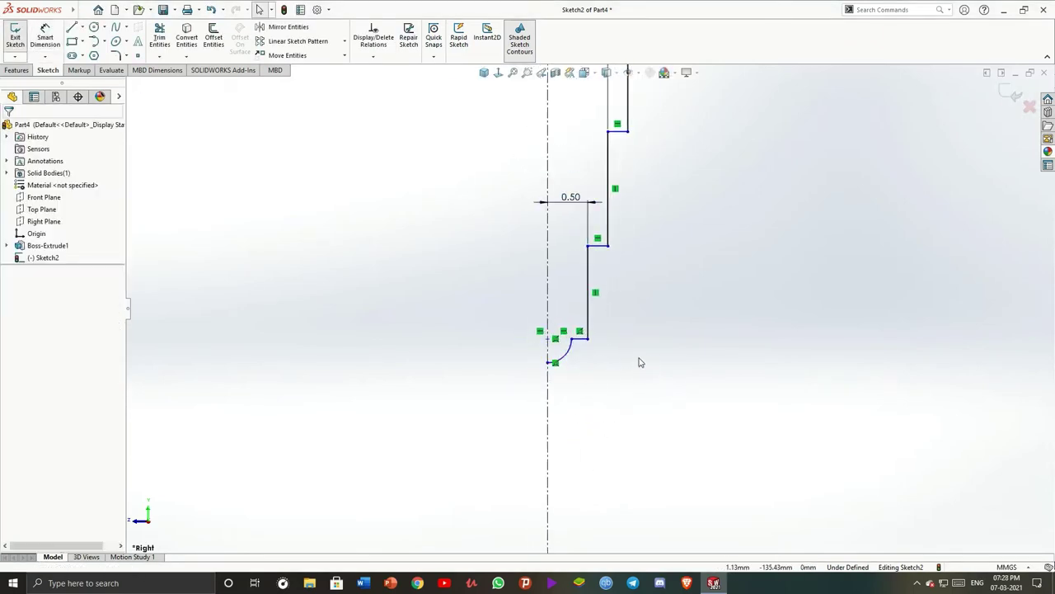
{"action": "left_click", "coordinate": [568, 349]}
{"action": "key", "text": "Delete"}
{"action": "scroll", "coordinate": [564, 349], "scroll_direction": "down", "scroll_amount": 1}
Draw a tangent arc from the short line's end down to the centreline
{"action": "left_click", "coordinate": [71, 27]}
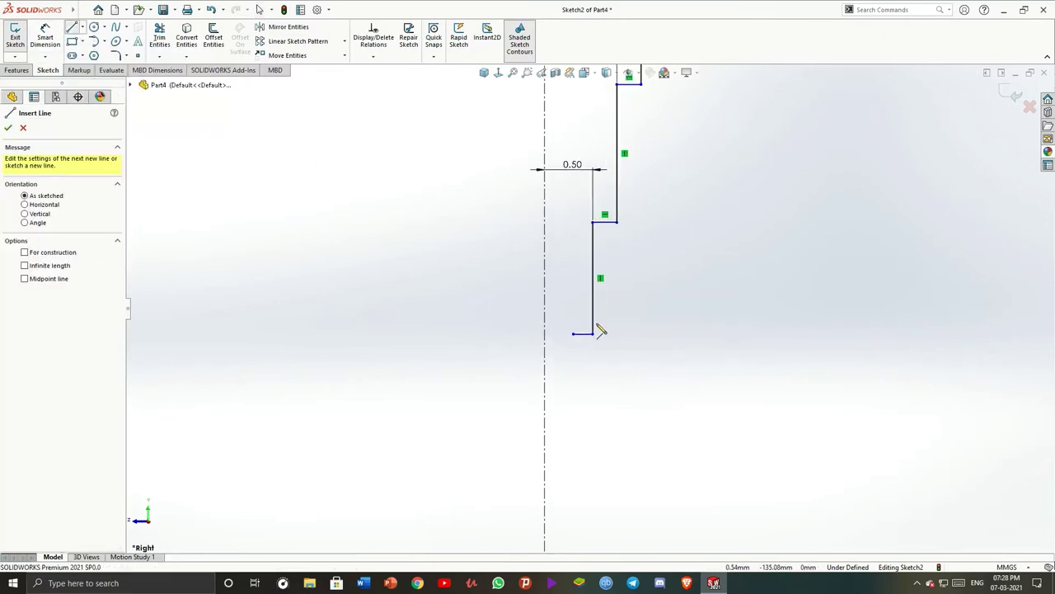
{"action": "scroll", "coordinate": [593, 333], "scroll_direction": "down", "scroll_amount": 2}
{"action": "left_click", "coordinate": [555, 338]}
{"action": "key", "text": "Escape"}
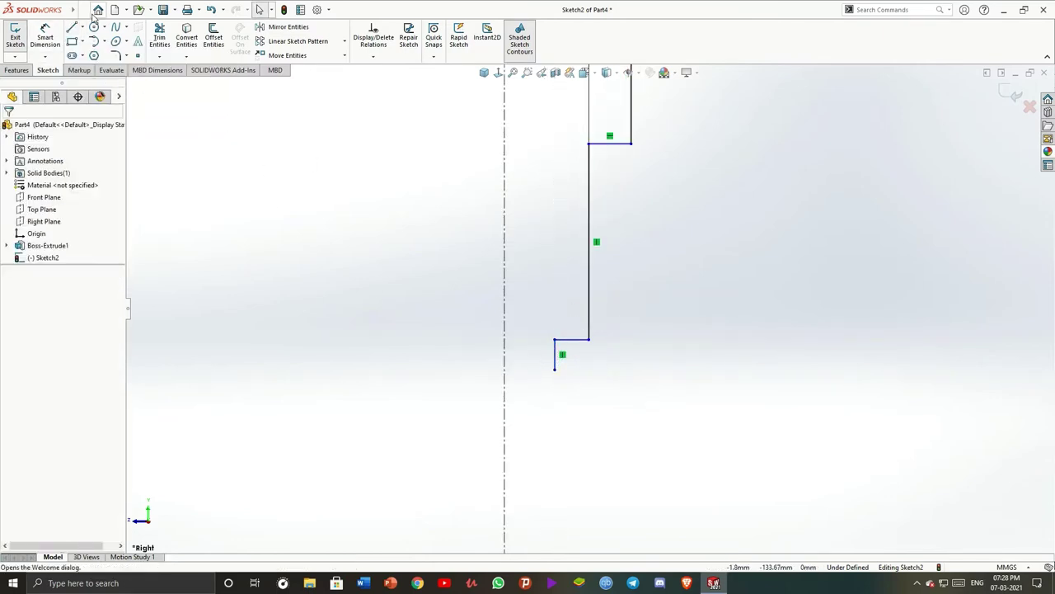
{"action": "left_click", "coordinate": [94, 42]}
{"action": "left_click", "coordinate": [554, 369]}
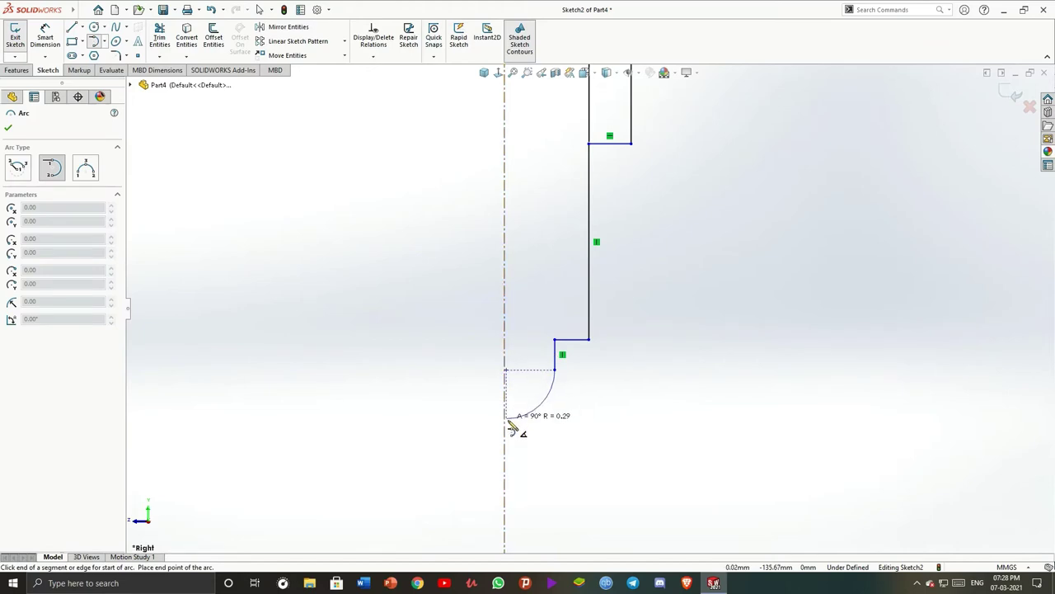
{"action": "left_click", "coordinate": [505, 421]}
{"action": "key", "text": "Escape"}
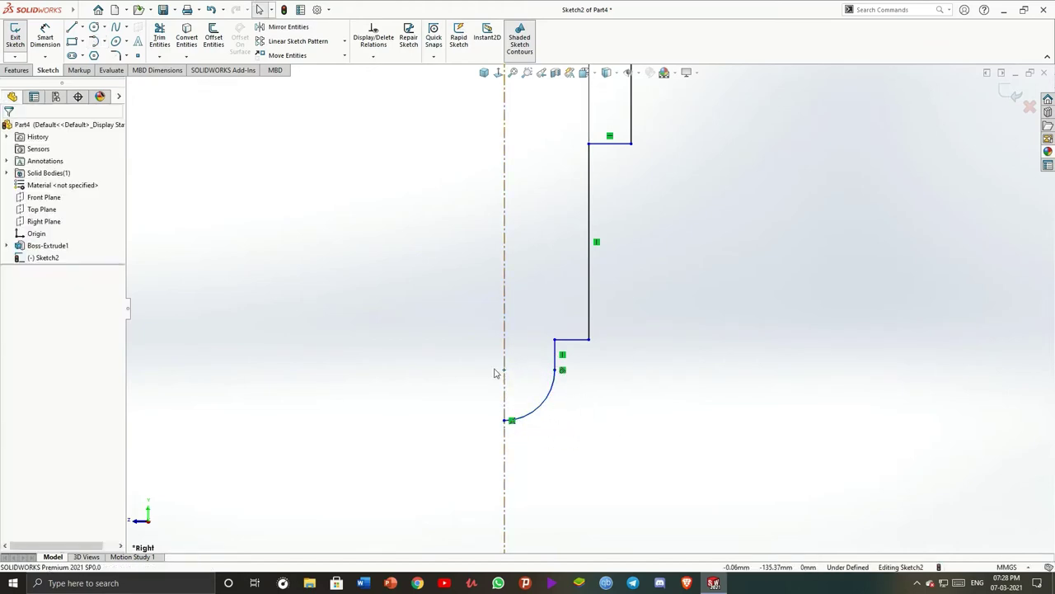
Dimension the arc's top endpoint 0.40 from the centreline
{"action": "left_click", "coordinate": [504, 370]}
{"action": "left_click", "coordinate": [555, 369], "text": "ctrl"}
{"action": "key", "text": "Escape"}
{"action": "middle_click_drag", "start_coordinate": [619, 318], "coordinate": [644, 288], "text": "ctrl"}
{"action": "key", "text": "d"}
{"action": "left_click", "coordinate": [580, 310]}
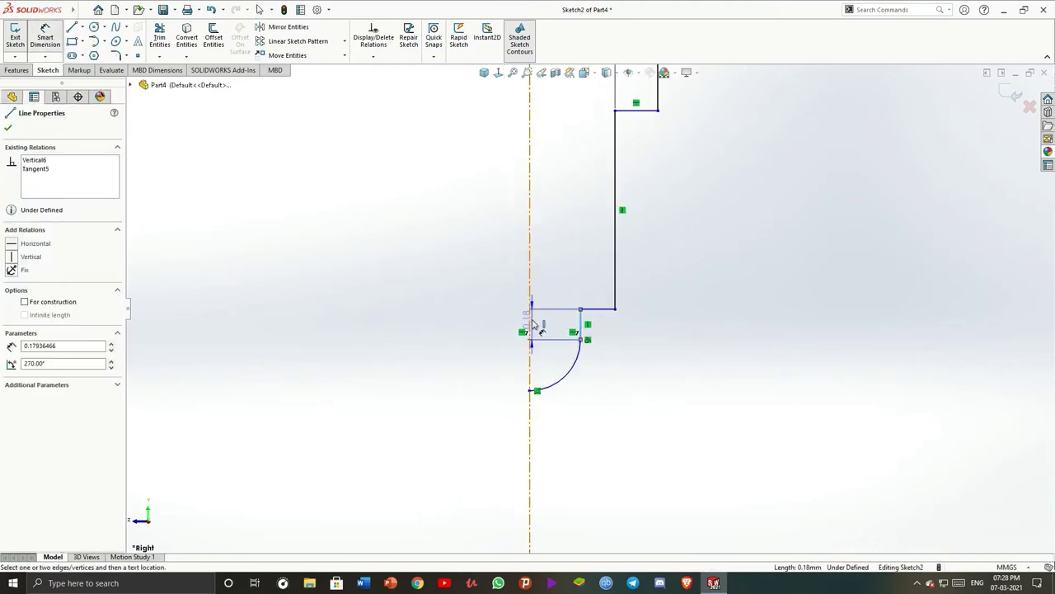
{"action": "left_click", "coordinate": [530, 331]}
{"action": "left_click", "coordinate": [555, 237]}
{"action": "key", "text": "Return"}
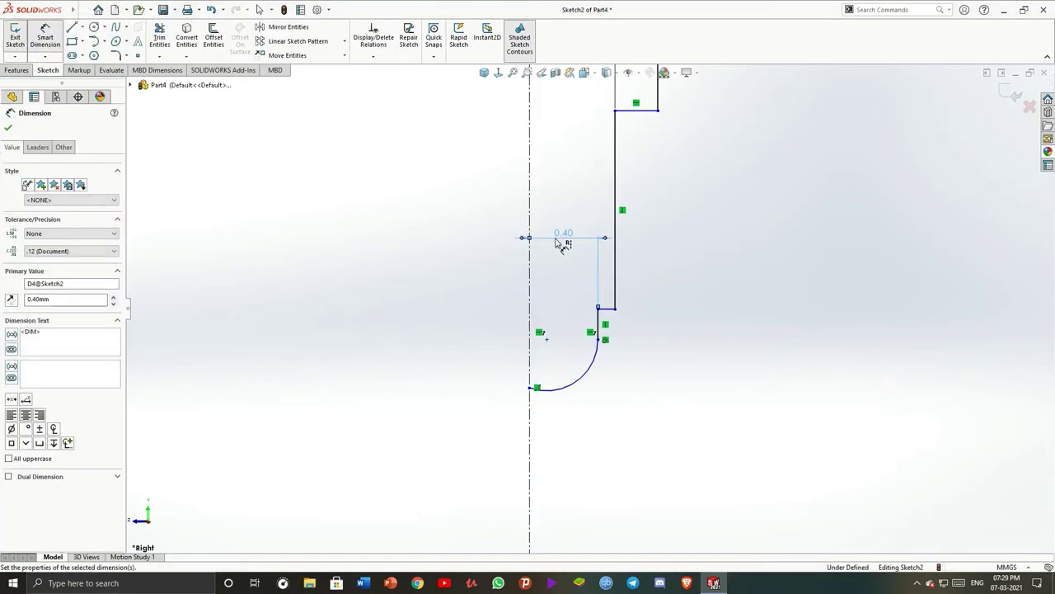
{"action": "scroll", "coordinate": [655, 207], "scroll_direction": "up", "scroll_amount": 3}
{"action": "scroll", "coordinate": [629, 198], "scroll_direction": "up", "scroll_amount": 3}
Dimension the upper vertical line to 3.00 and the step-to-top distance to 4.00
{"action": "left_click", "coordinate": [599, 219]}
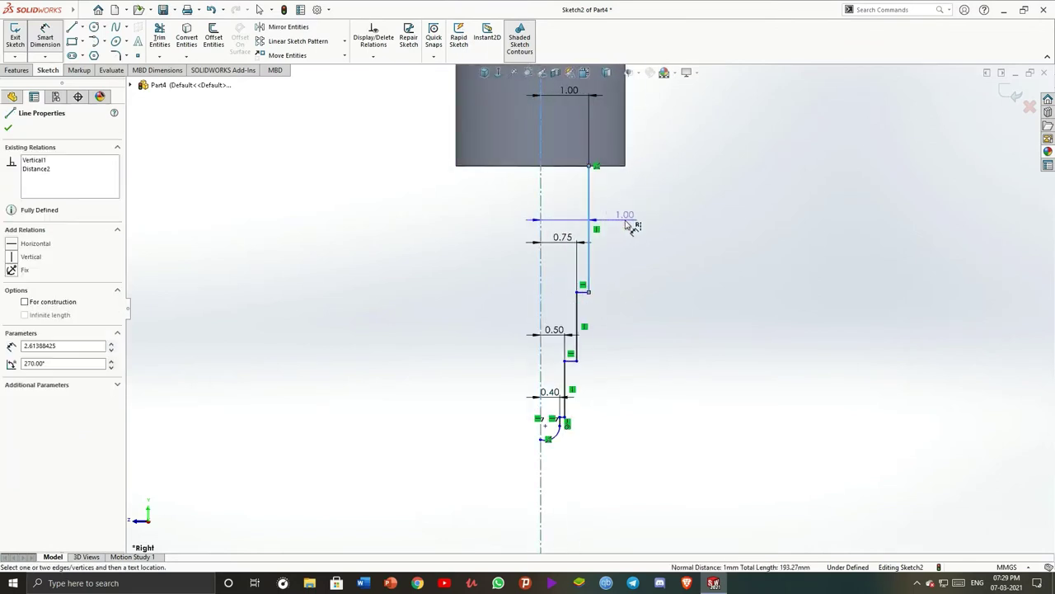
{"action": "key", "text": "Escape"}
{"action": "left_click", "coordinate": [590, 215]}
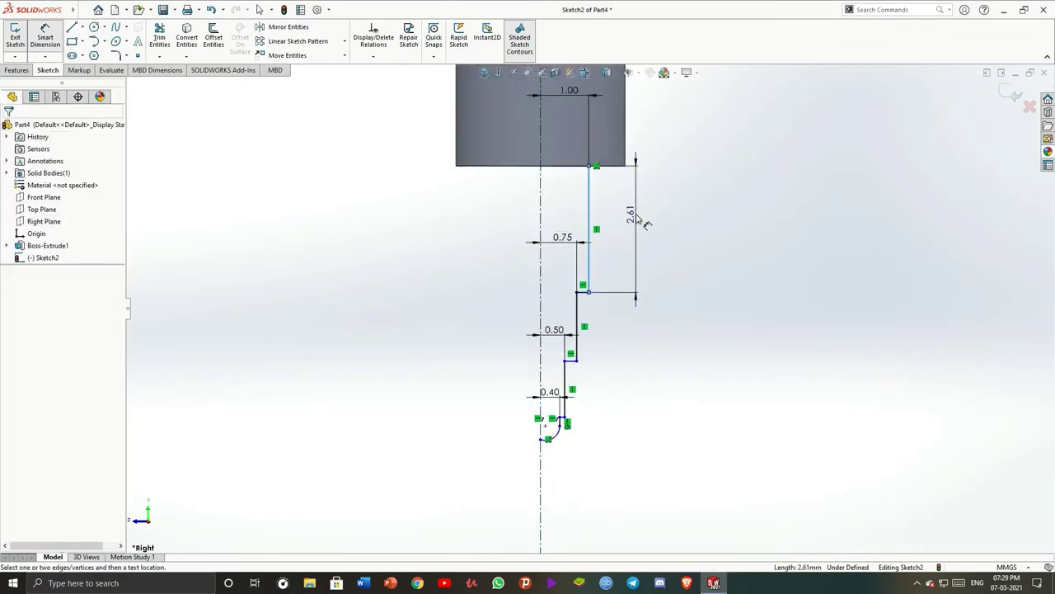
{"action": "left_click", "coordinate": [631, 221]}
{"action": "type", "text": "3"}
{"action": "key", "text": "Return"}
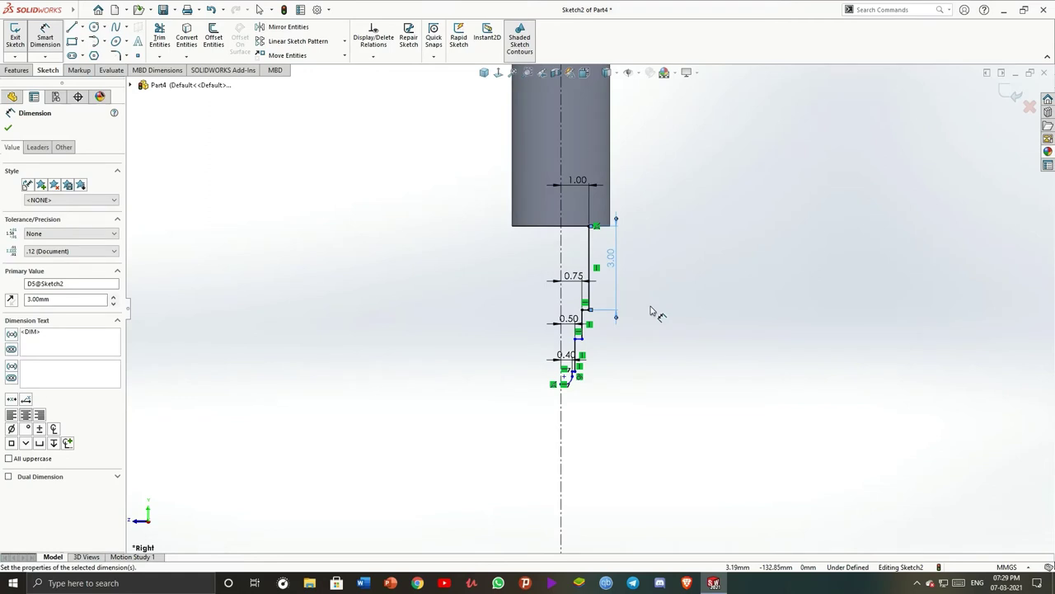
{"action": "scroll", "coordinate": [650, 311], "scroll_direction": "down", "scroll_amount": 2}
{"action": "left_click", "coordinate": [528, 353]}
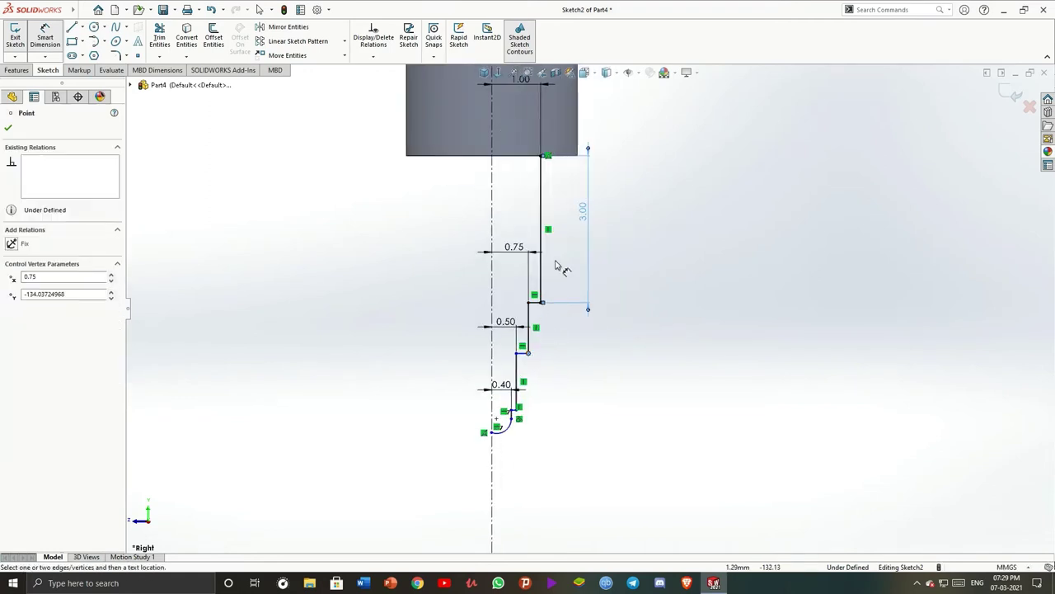
{"action": "left_click", "coordinate": [577, 155]}
{"action": "left_click", "coordinate": [639, 251]}
{"action": "type", "text": "4"}
{"action": "key", "text": "Return"}
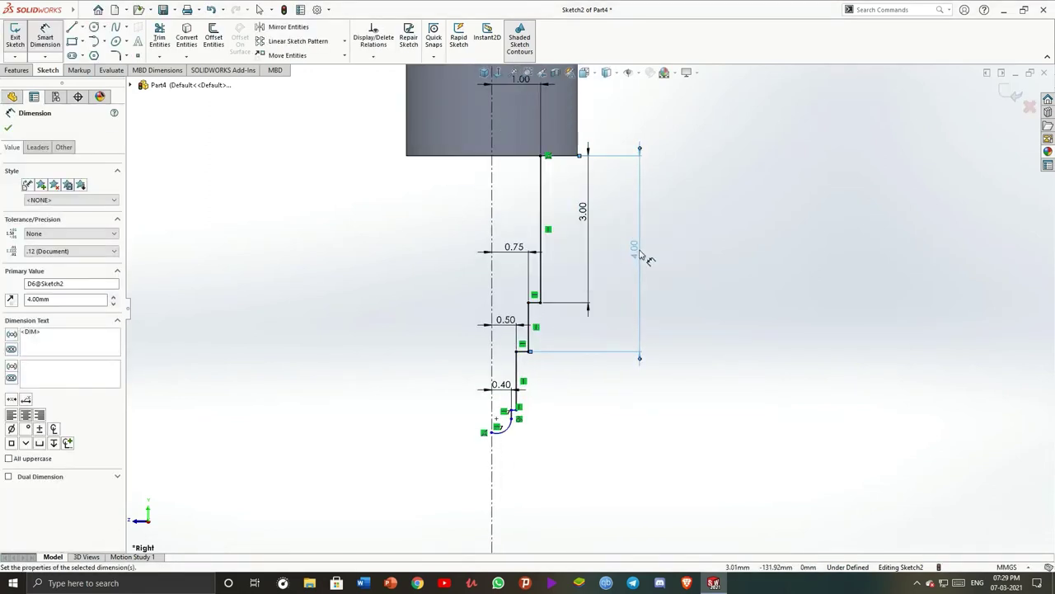
Constrain the arc's centre point to lie on the centreline
{"action": "scroll", "coordinate": [577, 346], "scroll_direction": "up", "scroll_amount": 2}
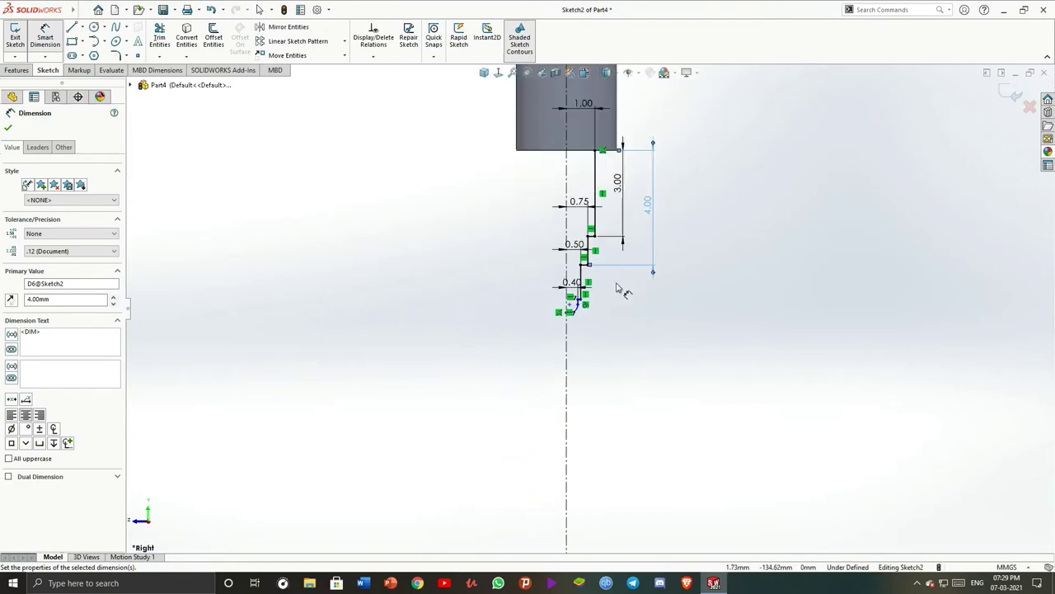
{"action": "left_click", "coordinate": [613, 327]}
{"action": "scroll", "coordinate": [610, 317], "scroll_direction": "up", "scroll_amount": 3}
{"action": "scroll", "coordinate": [520, 289], "scroll_direction": "up", "scroll_amount": 5}
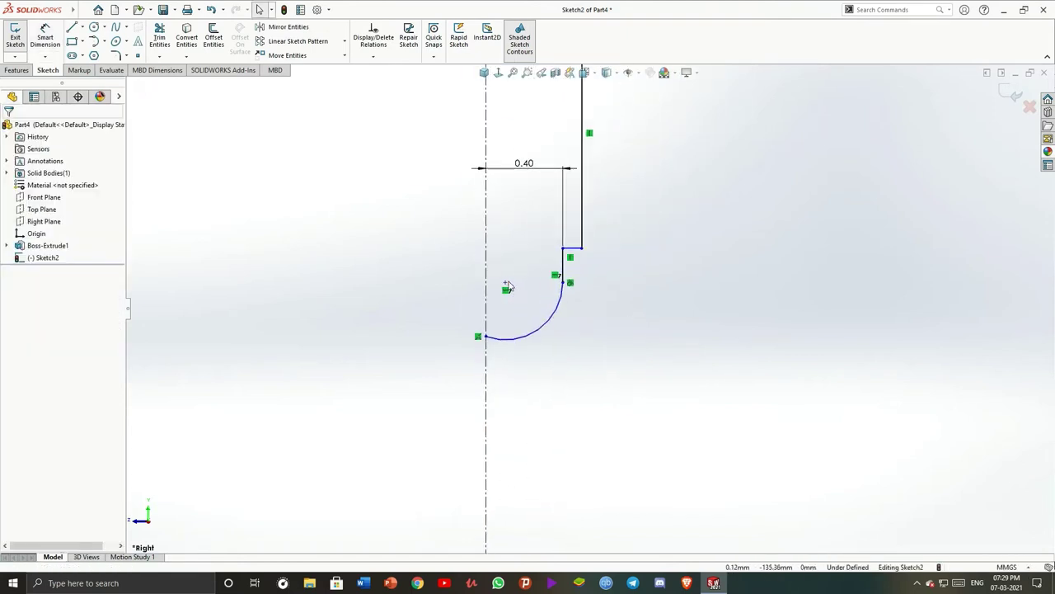
{"action": "left_click", "coordinate": [492, 283]}
{"action": "left_click", "coordinate": [487, 285], "text": "ctrl"}
{"action": "left_click", "coordinate": [31, 321]}
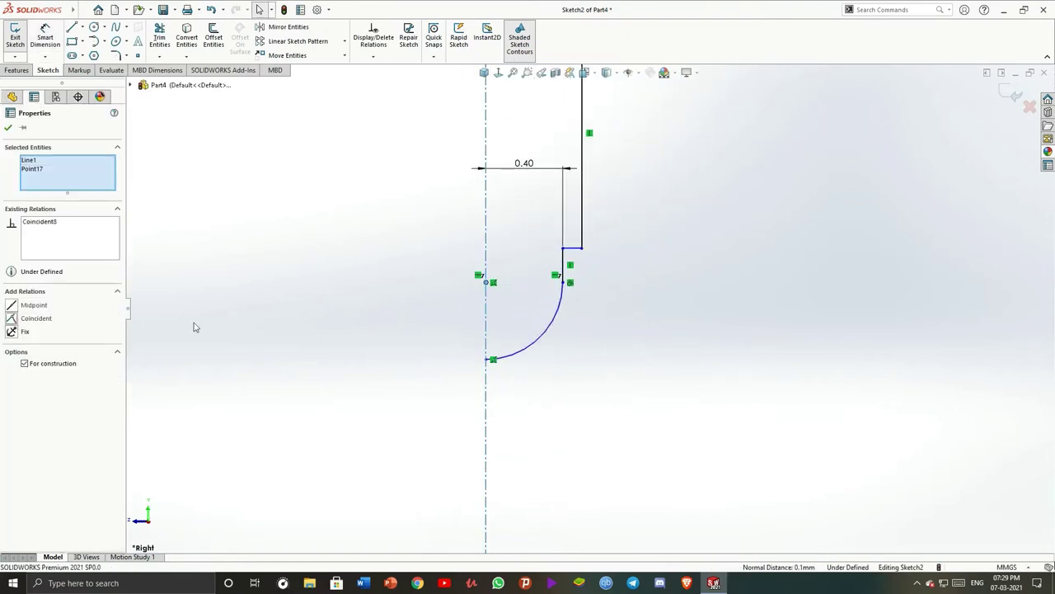
{"action": "left_click", "coordinate": [445, 297]}
{"action": "scroll", "coordinate": [445, 297], "scroll_direction": "up", "scroll_amount": 5}
Dimension the overall tip height from the body's bottom edge to the arc's lowest point as 6.50
{"action": "left_click", "coordinate": [44, 38]}
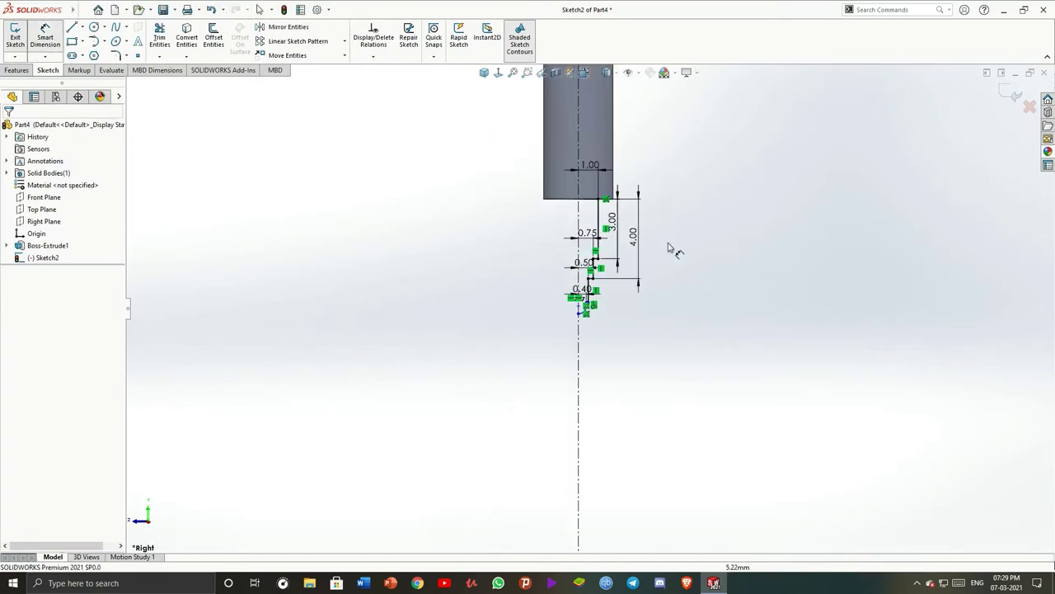
{"action": "scroll", "coordinate": [585, 313], "scroll_direction": "up", "scroll_amount": 3}
{"action": "scroll", "coordinate": [577, 314], "scroll_direction": "up", "scroll_amount": 4}
{"action": "scroll", "coordinate": [581, 292], "scroll_direction": "down", "scroll_amount": 3}
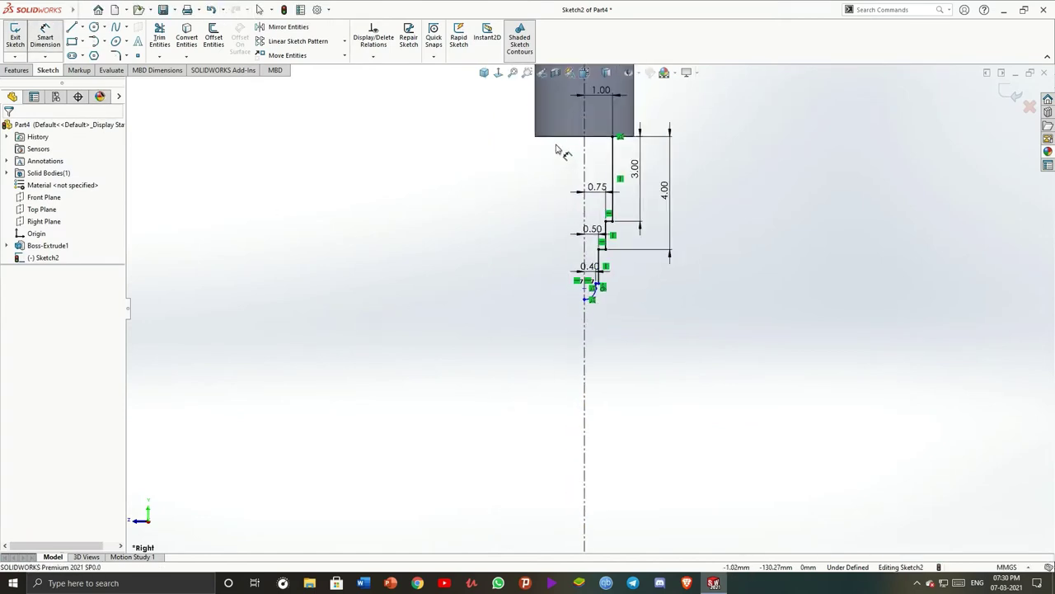
{"action": "left_click", "coordinate": [544, 142]}
{"action": "left_click", "coordinate": [591, 299]}
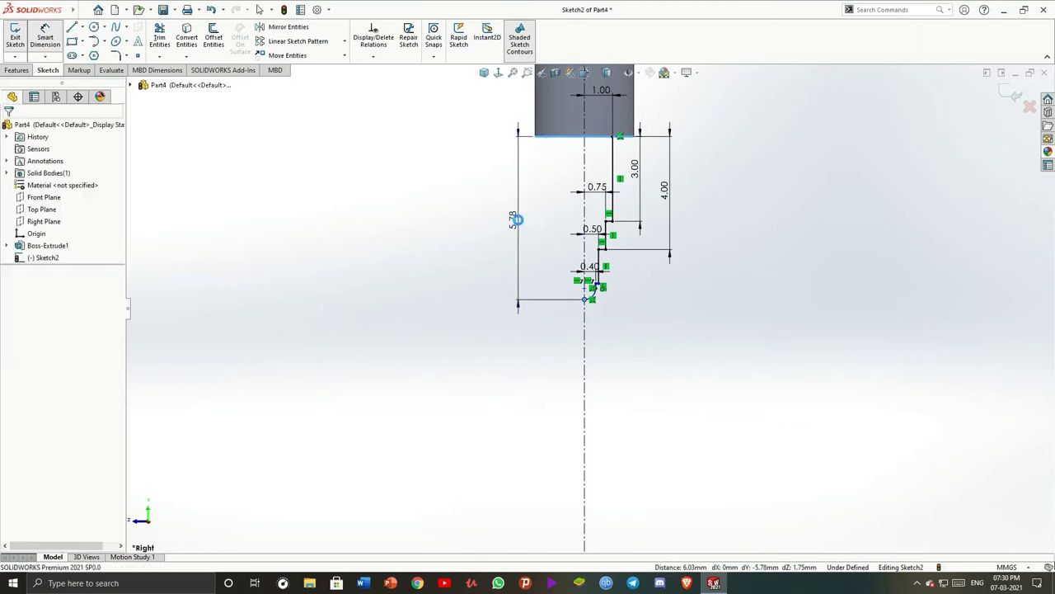
{"action": "left_click", "coordinate": [518, 219]}
{"action": "type", "text": "6.5"}
{"action": "key", "text": "Return"}
{"action": "key", "text": "Escape"}
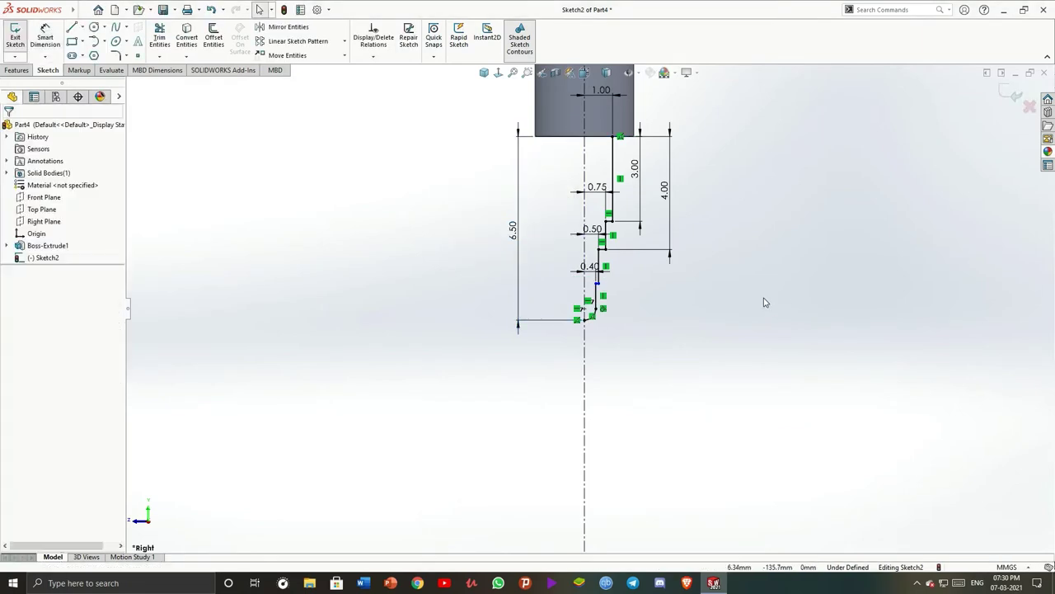
Dimension the rounded tip section's height as 0.60
{"action": "scroll", "coordinate": [690, 342], "scroll_direction": "down", "scroll_amount": 4}
{"action": "left_click", "coordinate": [45, 37]}
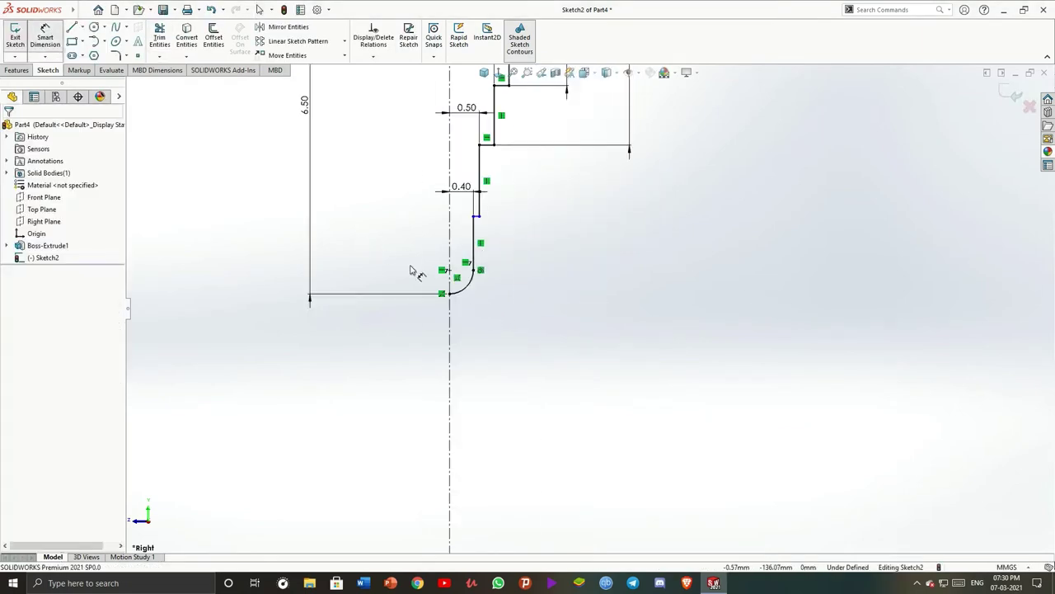
{"action": "left_click", "coordinate": [479, 217]}
{"action": "scroll", "coordinate": [449, 198], "scroll_direction": "down", "scroll_amount": 3}
{"action": "left_click", "coordinate": [396, 404]}
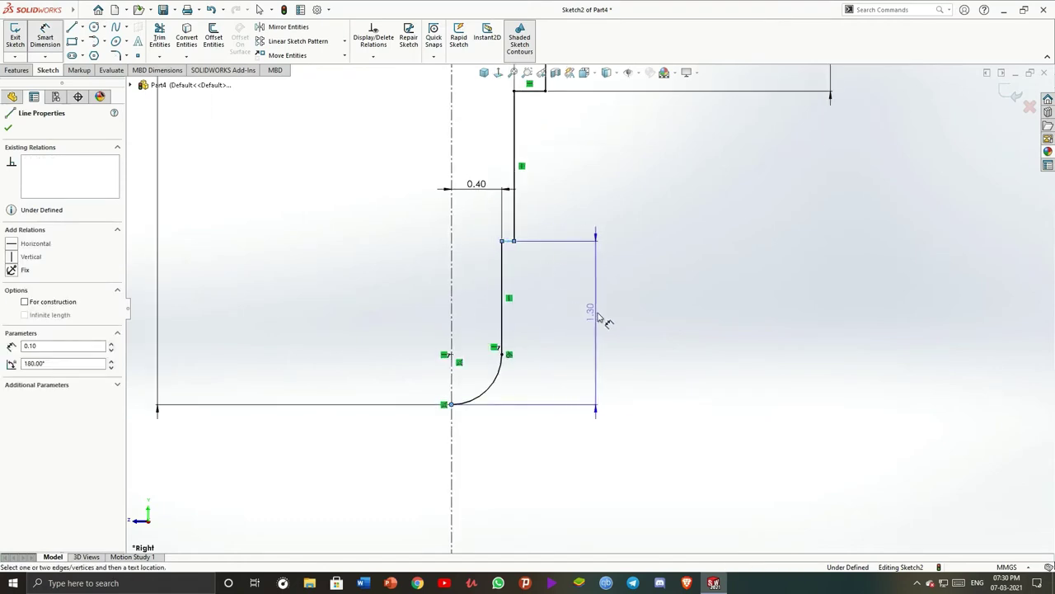
{"action": "left_click", "coordinate": [601, 313]}
{"action": "type", "text": "0.6"}
{"action": "key", "text": "Return"}
{"action": "scroll", "coordinate": [602, 315], "scroll_direction": "up", "scroll_amount": 2}
{"action": "key", "text": "Escape"}
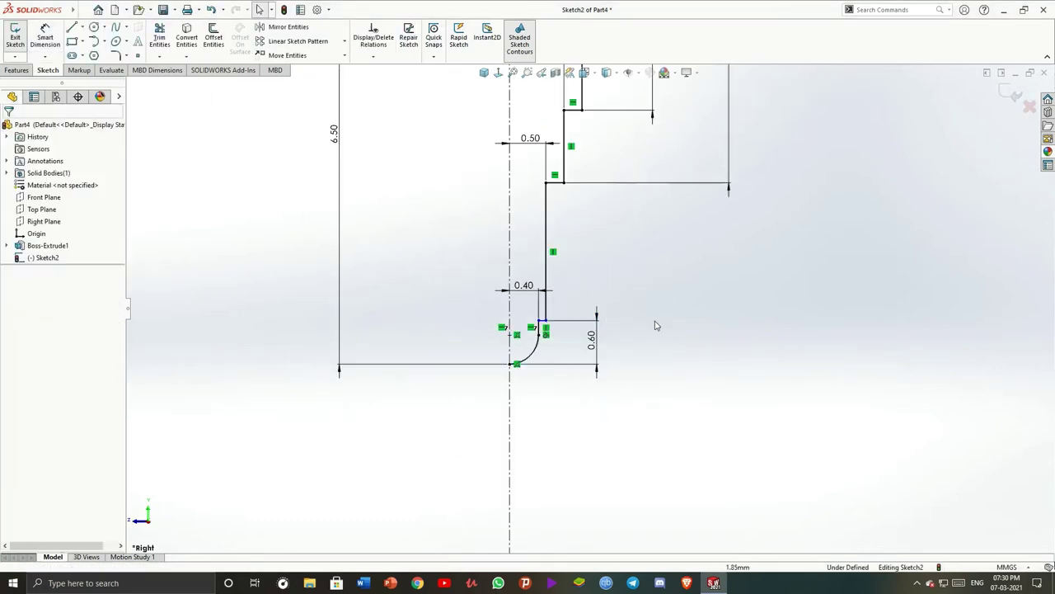
Try dragging the arc's upper endpoint, then undo the move
{"action": "scroll", "coordinate": [602, 293], "scroll_direction": "down", "scroll_amount": 2}
{"action": "scroll", "coordinate": [535, 371], "scroll_direction": "down", "scroll_amount": 3}
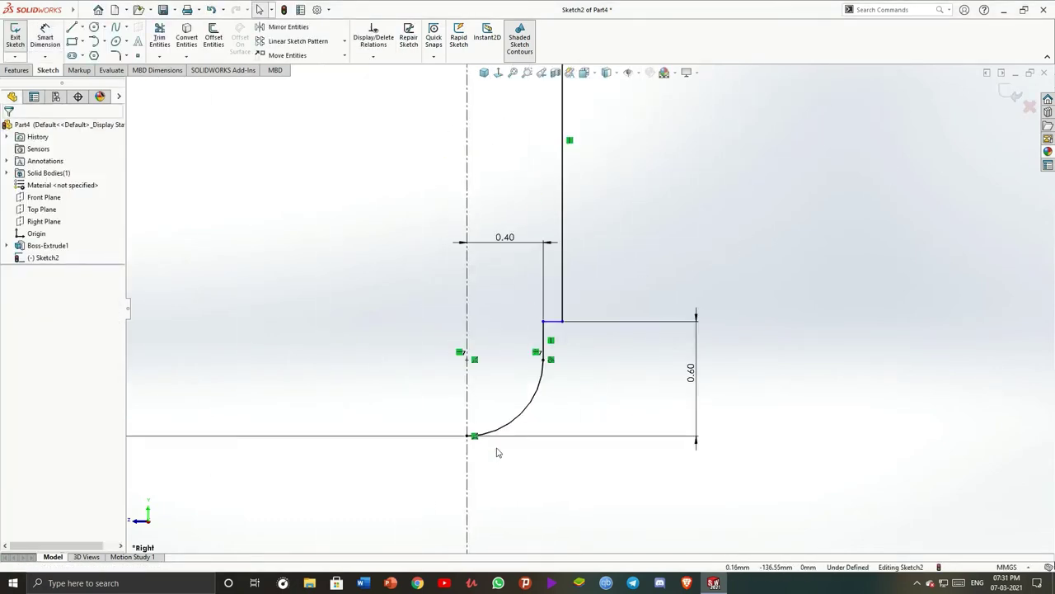
{"action": "left_click_drag", "start_coordinate": [563, 322], "coordinate": [600, 305]}
{"action": "scroll", "coordinate": [601, 298], "scroll_direction": "up", "scroll_amount": 2}
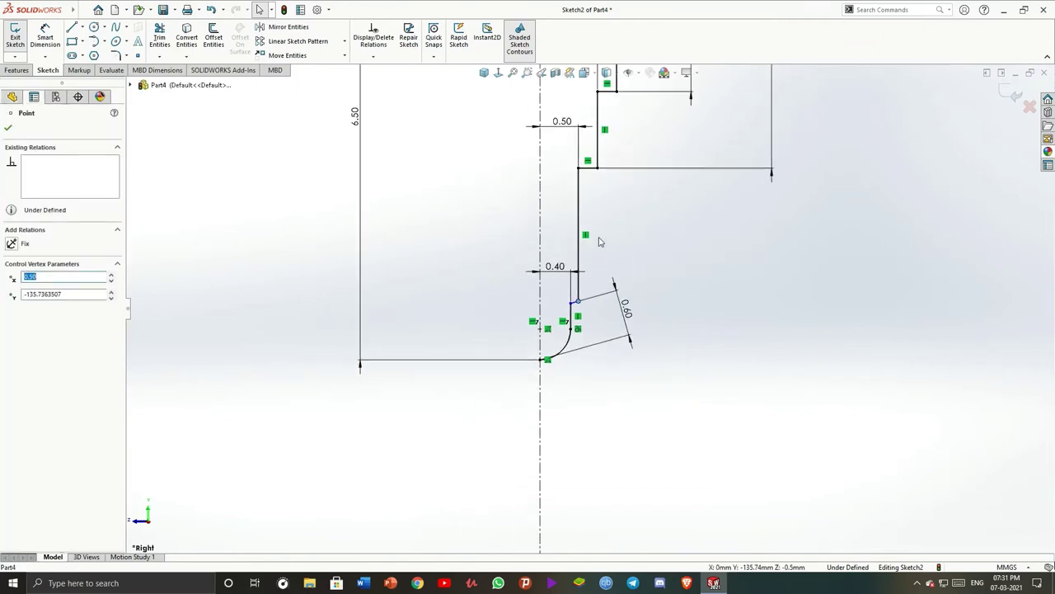
{"action": "scroll", "coordinate": [604, 255], "scroll_direction": "up", "scroll_amount": 2}
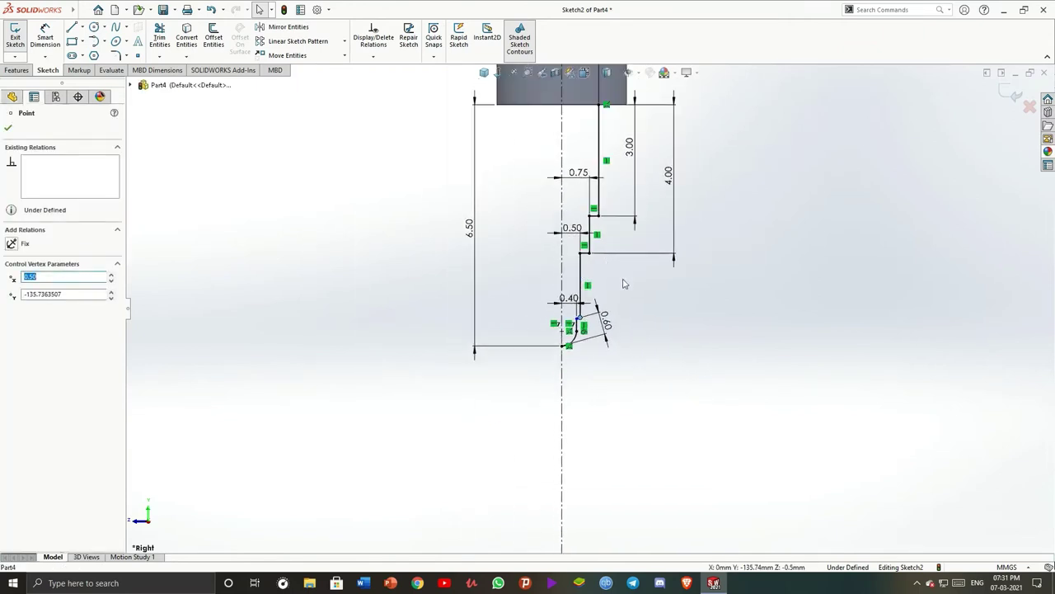
{"action": "left_click", "coordinate": [622, 280]}
{"action": "key", "text": "ctrl+z"}
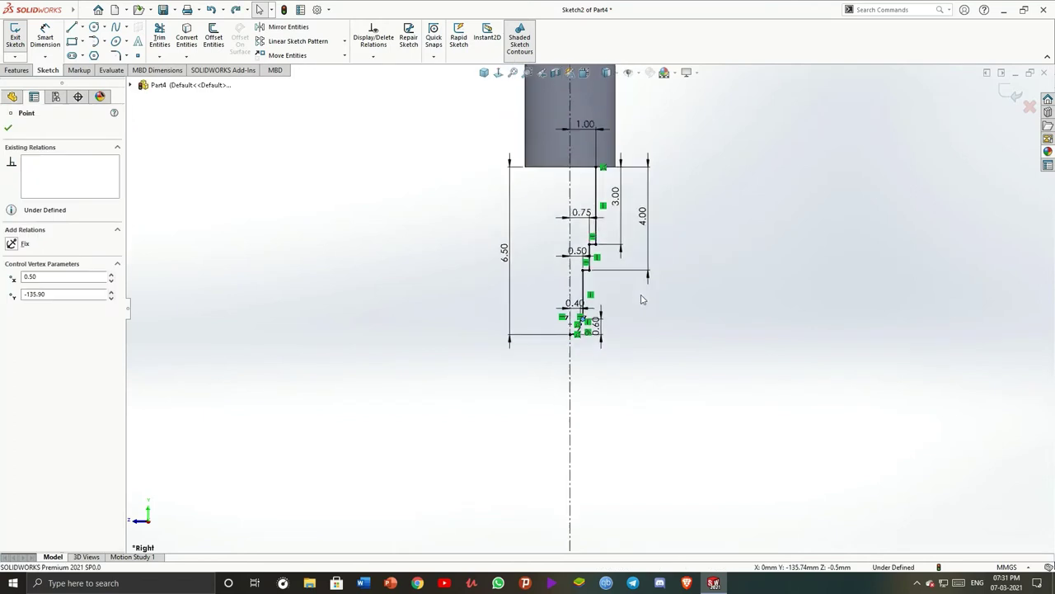
Make the short lower corner line horizontal so the sketch is fully defined
{"action": "scroll", "coordinate": [519, 320], "scroll_direction": "down", "scroll_amount": 2}
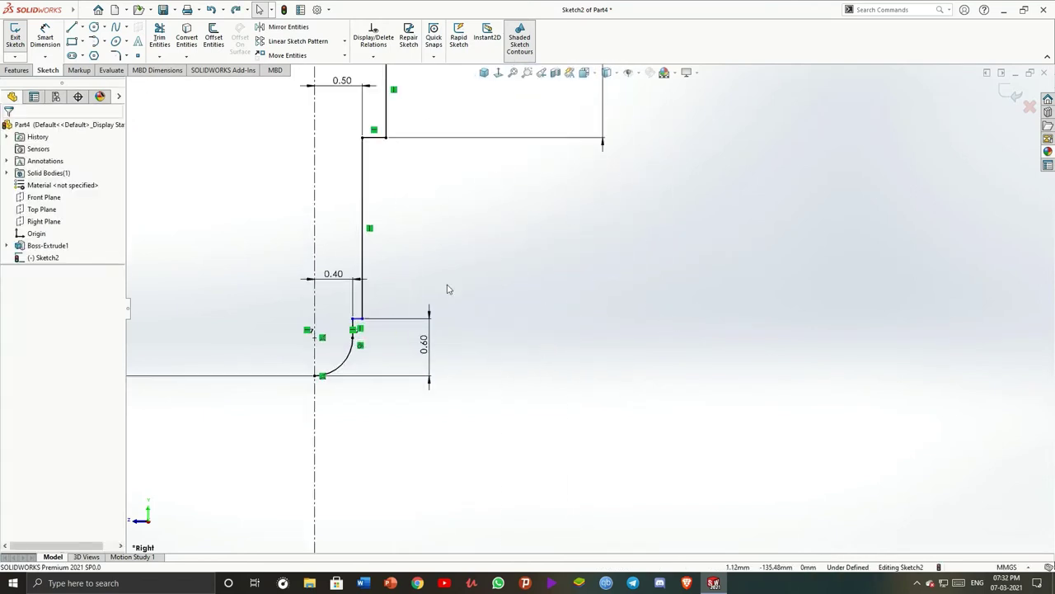
{"action": "scroll", "coordinate": [519, 320], "scroll_direction": "down", "scroll_amount": 2}
{"action": "scroll", "coordinate": [518, 320], "scroll_direction": "down", "scroll_amount": 2}
{"action": "left_click", "coordinate": [465, 295]}
{"action": "left_click", "coordinate": [492, 302]}
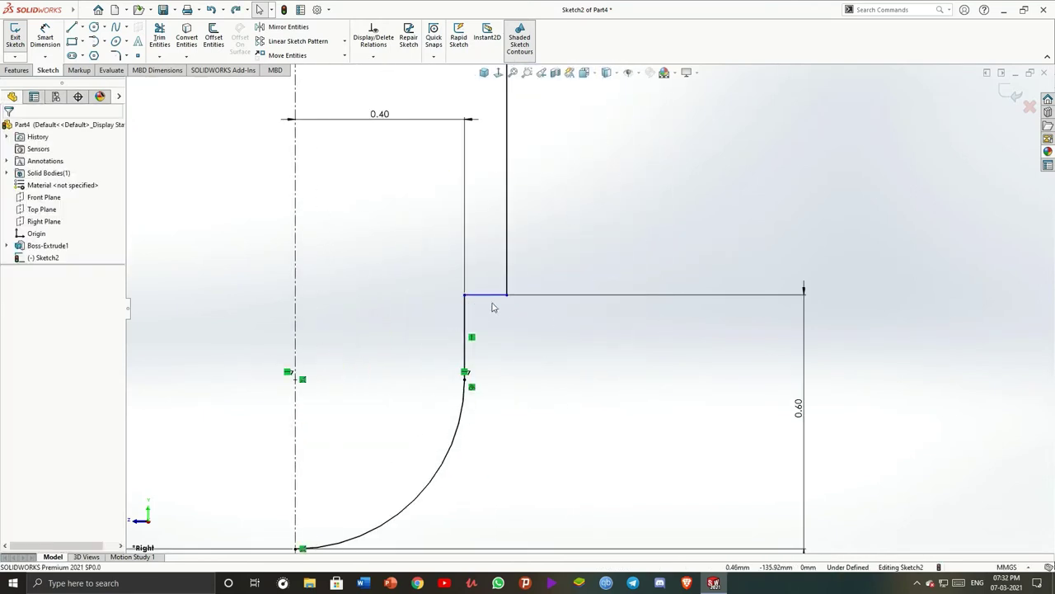
{"action": "left_click", "coordinate": [492, 296]}
{"action": "left_click", "coordinate": [20, 245]}
{"action": "left_click", "coordinate": [581, 237]}
{"action": "scroll", "coordinate": [582, 238], "scroll_direction": "up", "scroll_amount": 1}
{"action": "scroll", "coordinate": [582, 237], "scroll_direction": "up", "scroll_amount": 3}
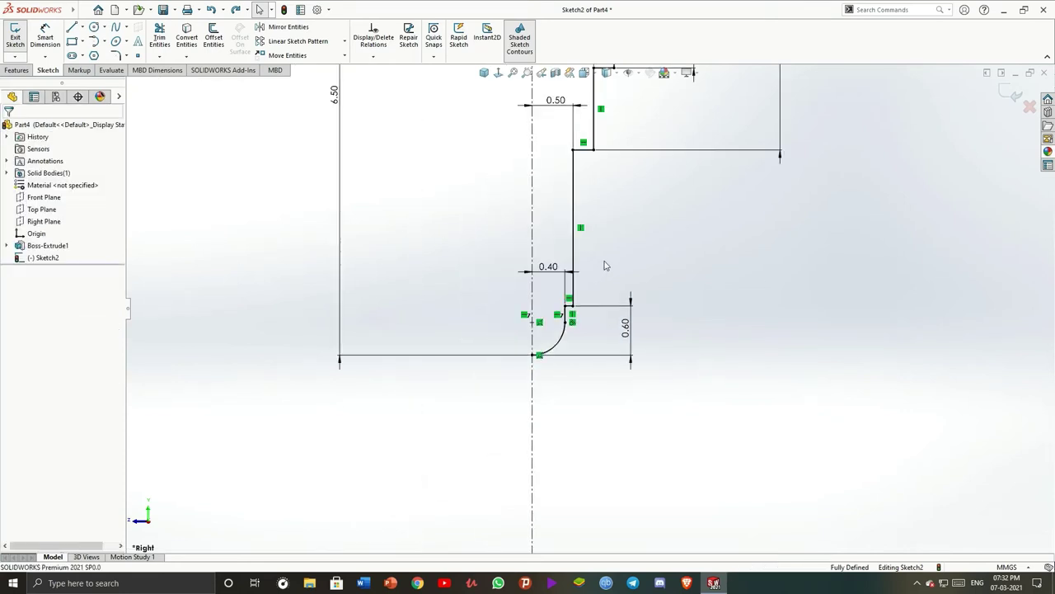
{"action": "scroll", "coordinate": [602, 264], "scroll_direction": "up", "scroll_amount": 2}
{"action": "scroll", "coordinate": [604, 308], "scroll_direction": "down", "scroll_amount": 2}
{"action": "scroll", "coordinate": [599, 293], "scroll_direction": "down", "scroll_amount": 1}
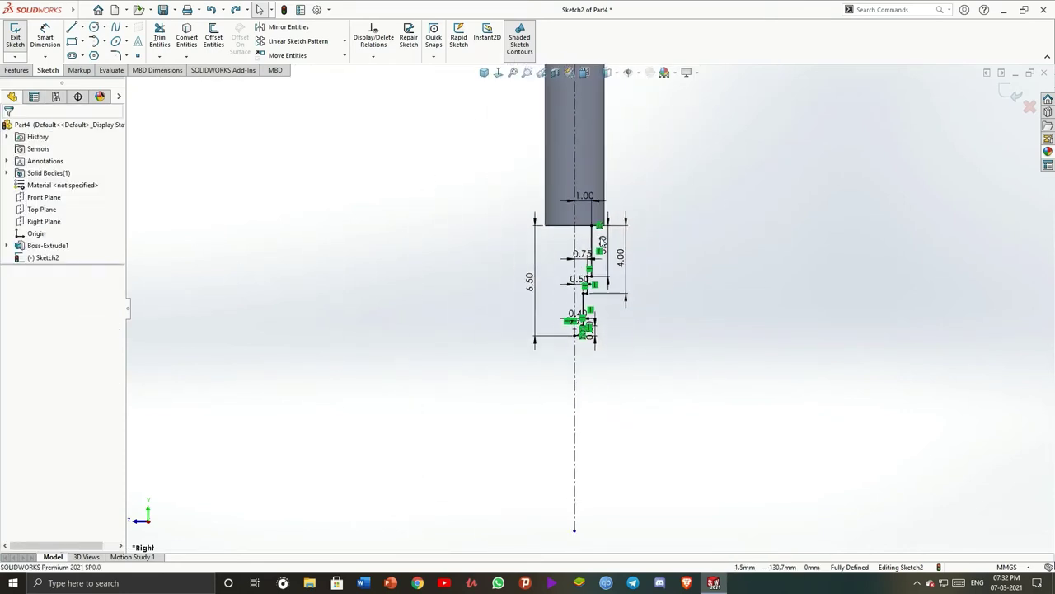
{"action": "scroll", "coordinate": [599, 293], "scroll_direction": "down", "scroll_amount": 2}
{"action": "scroll", "coordinate": [556, 372], "scroll_direction": "down", "scroll_amount": 2}
{"action": "scroll", "coordinate": [591, 351], "scroll_direction": "down", "scroll_amount": 1}
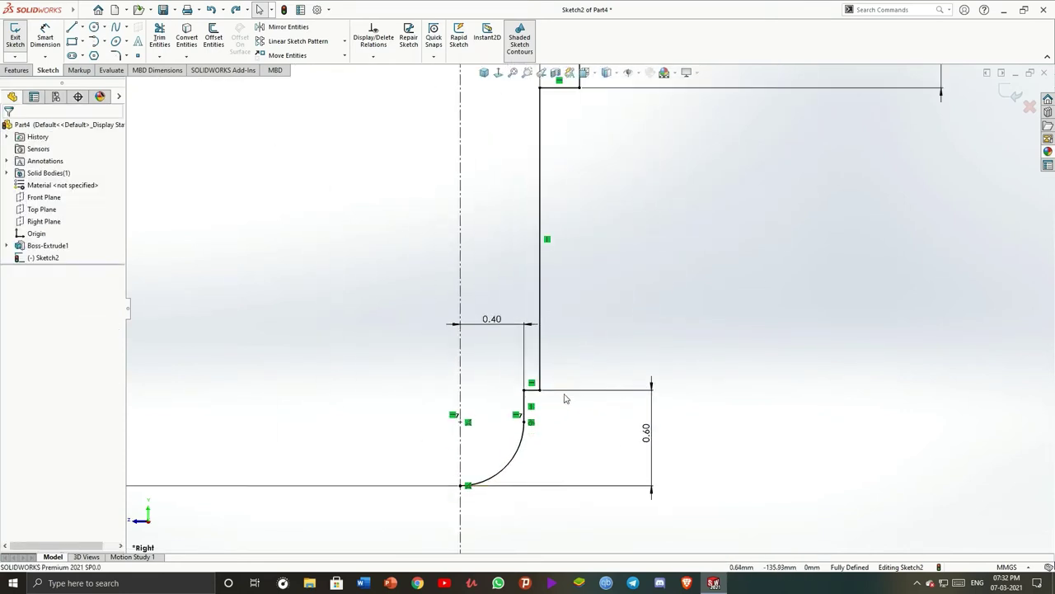
{"action": "scroll", "coordinate": [565, 398], "scroll_direction": "up", "scroll_amount": 2}
{"action": "scroll", "coordinate": [617, 278], "scroll_direction": "up", "scroll_amount": 1}
{"action": "scroll", "coordinate": [614, 204], "scroll_direction": "up", "scroll_amount": 1}
{"action": "scroll", "coordinate": [614, 205], "scroll_direction": "up", "scroll_amount": 1}
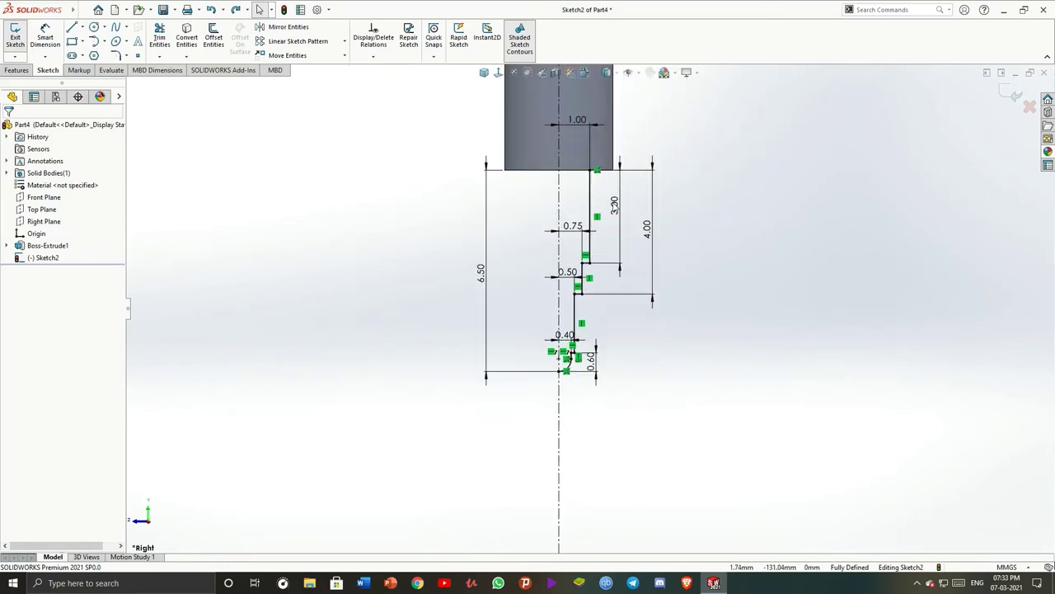
{"action": "scroll", "coordinate": [636, 295], "scroll_direction": "down", "scroll_amount": 2}
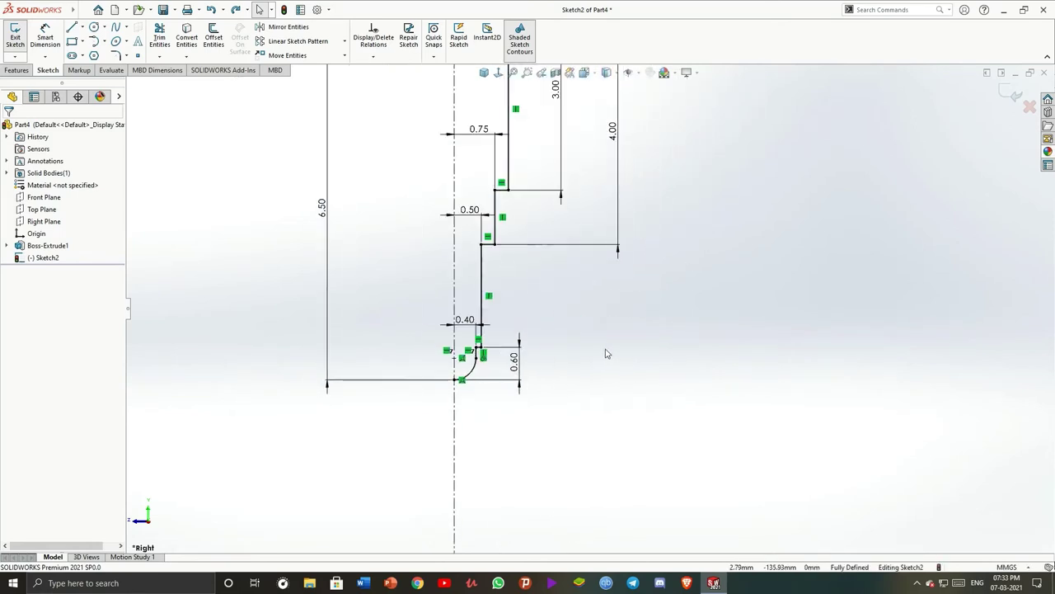
{"action": "scroll", "coordinate": [358, 45], "scroll_direction": "up", "scroll_amount": 1}
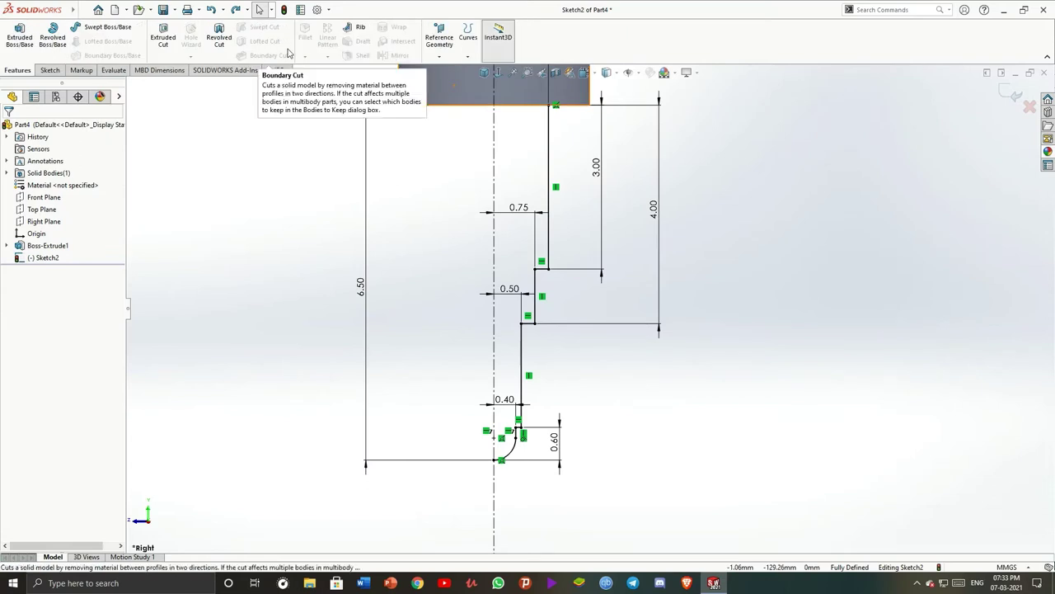
{"action": "scroll", "coordinate": [322, 45], "scroll_direction": "down", "scroll_amount": 3}
{"action": "scroll", "coordinate": [187, 46], "scroll_direction": "up", "scroll_amount": 2}
Offset the whole tip profile chain by 0.05 mm
{"action": "left_click", "coordinate": [215, 39]}
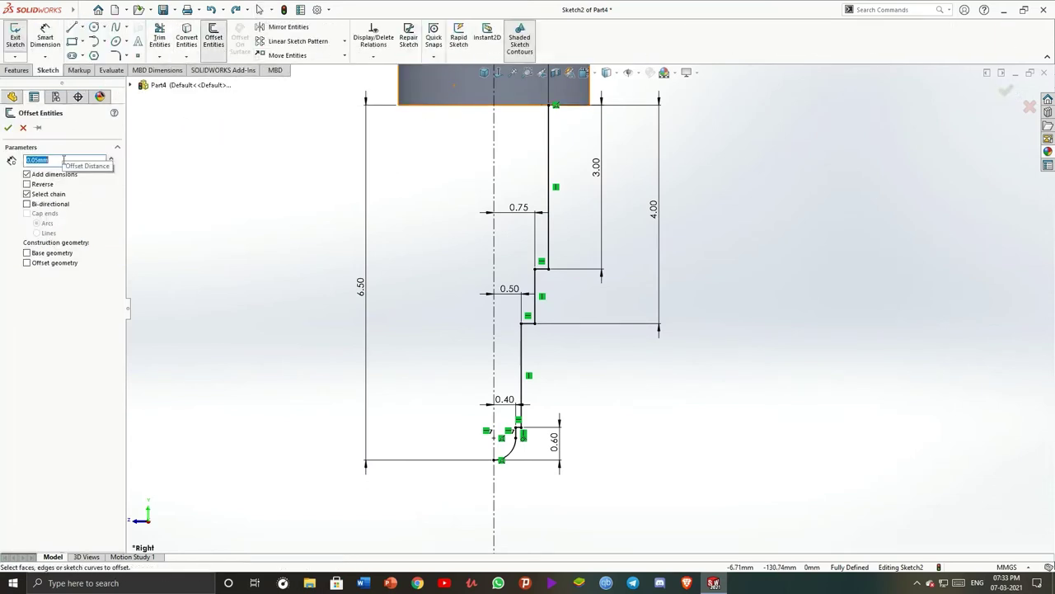
{"action": "left_click", "coordinate": [549, 173]}
{"action": "scroll", "coordinate": [667, 215], "scroll_direction": "up", "scroll_amount": 2}
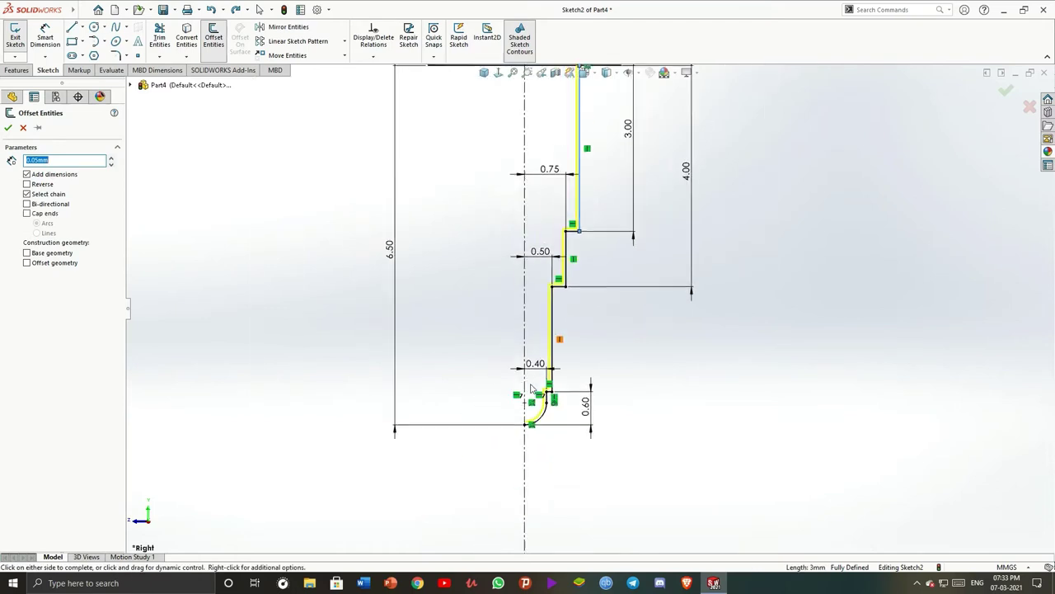
{"action": "left_click", "coordinate": [8, 128]}
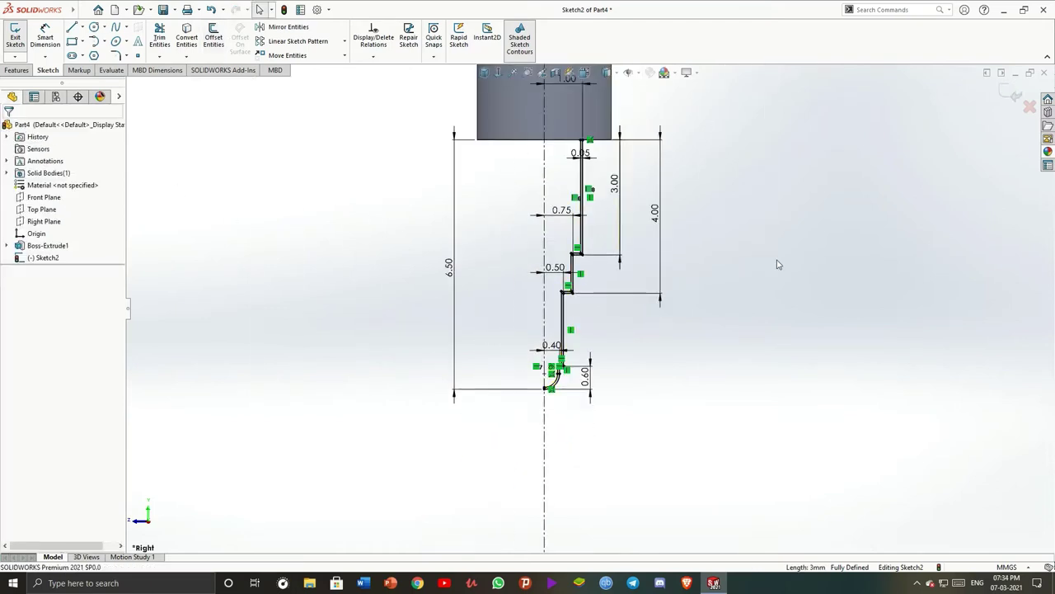
Close the top and centreline ends of the offset wall with lines, then exit the sketch
{"action": "key", "text": "l"}
{"action": "scroll", "coordinate": [569, 124], "scroll_direction": "down", "scroll_amount": 5}
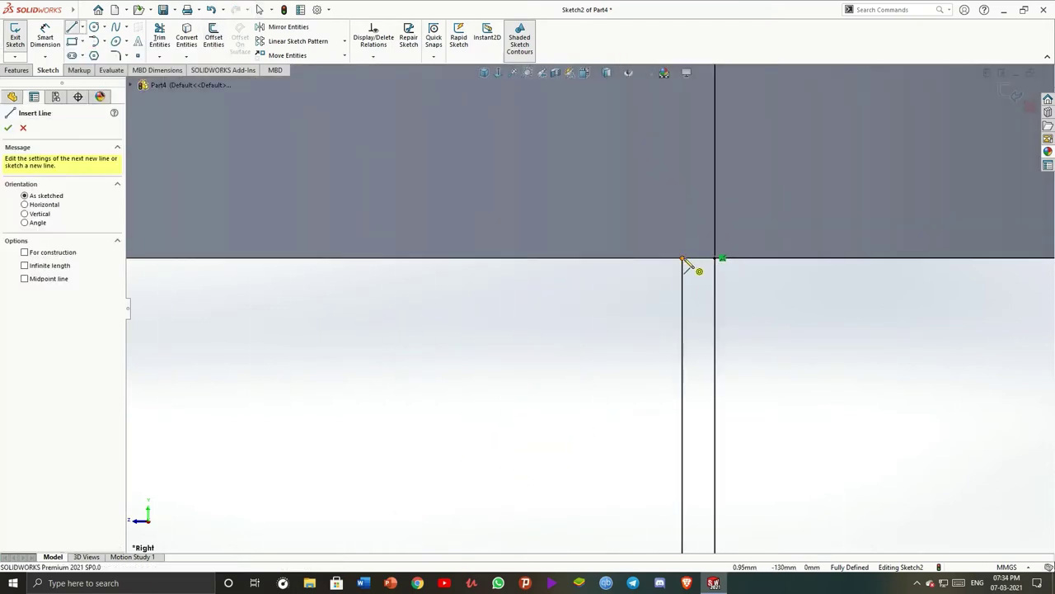
{"action": "left_click", "coordinate": [690, 266]}
{"action": "left_click", "coordinate": [716, 269]}
{"action": "scroll", "coordinate": [573, 316], "scroll_direction": "up", "scroll_amount": 4}
{"action": "scroll", "coordinate": [595, 495], "scroll_direction": "up", "scroll_amount": 3}
{"action": "scroll", "coordinate": [601, 317], "scroll_direction": "down", "scroll_amount": 3}
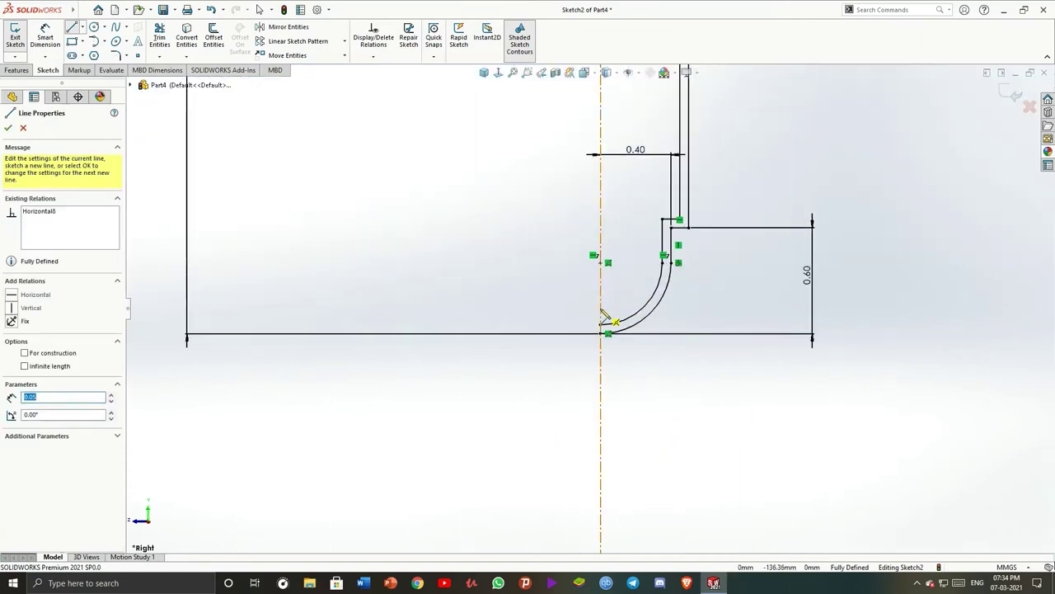
{"action": "scroll", "coordinate": [602, 317], "scroll_direction": "down", "scroll_amount": 2}
{"action": "left_click", "coordinate": [599, 292]}
{"action": "left_click", "coordinate": [600, 317]}
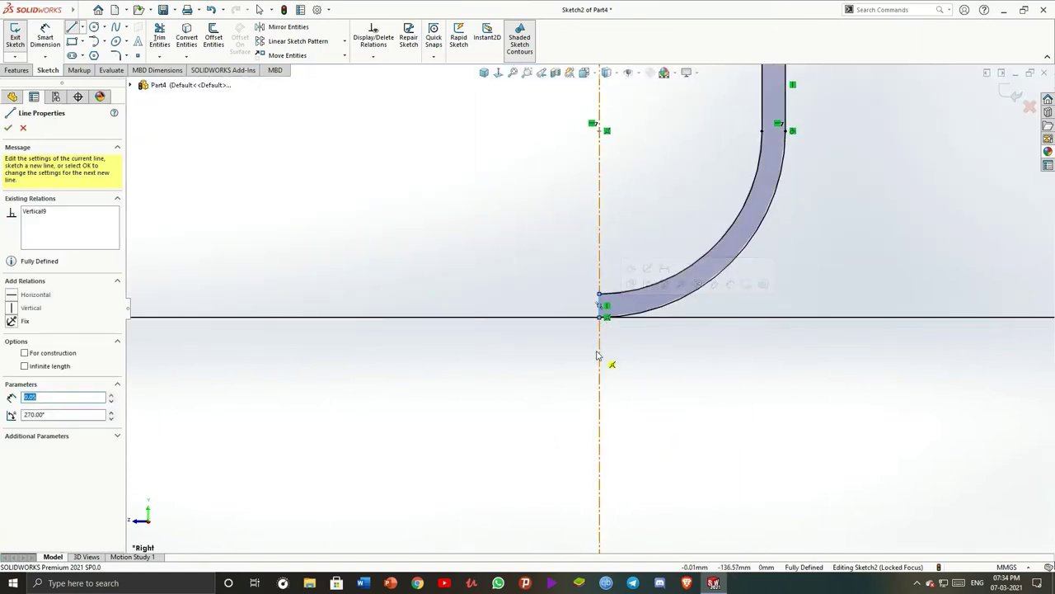
{"action": "scroll", "coordinate": [569, 359], "scroll_direction": "up", "scroll_amount": 5}
{"action": "key", "text": "Escape"}
{"action": "key", "text": "Escape"}
{"action": "scroll", "coordinate": [672, 219], "scroll_direction": "down", "scroll_amount": 3}
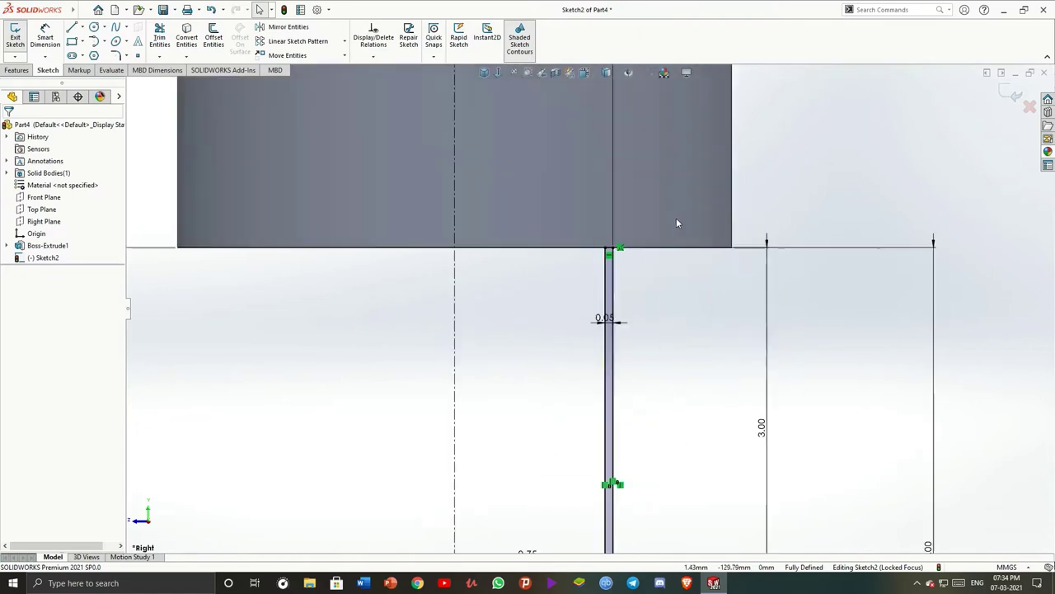
{"action": "scroll", "coordinate": [651, 272], "scroll_direction": "up", "scroll_amount": 2}
{"action": "scroll", "coordinate": [634, 329], "scroll_direction": "up", "scroll_amount": 2}
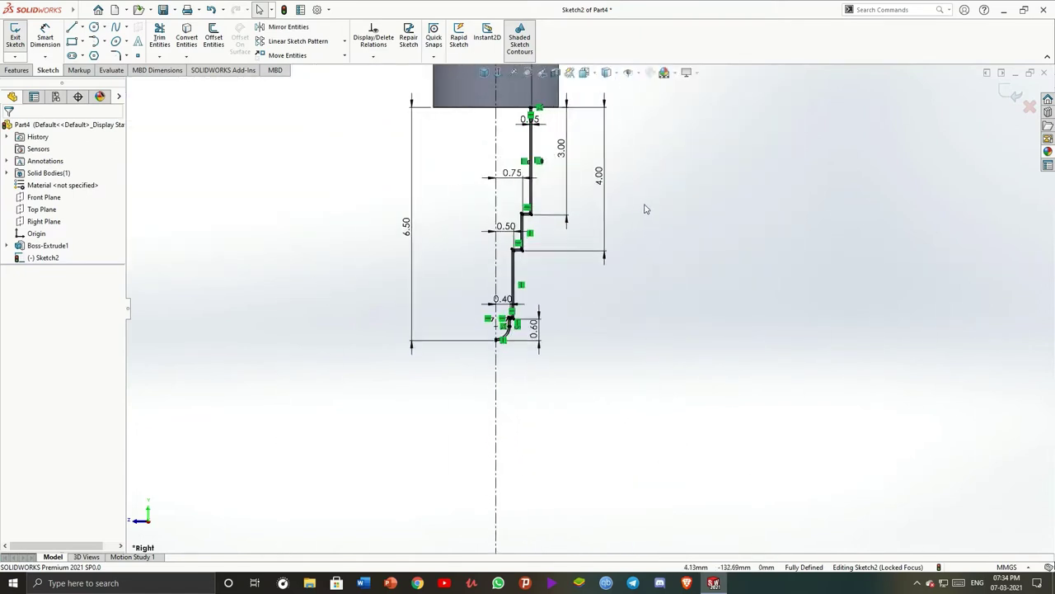
{"action": "left_click", "coordinate": [14, 37]}
Revolve the thin tip profile about the centreline as Revolve1, then select the rod's end face
{"action": "left_click", "coordinate": [16, 70]}
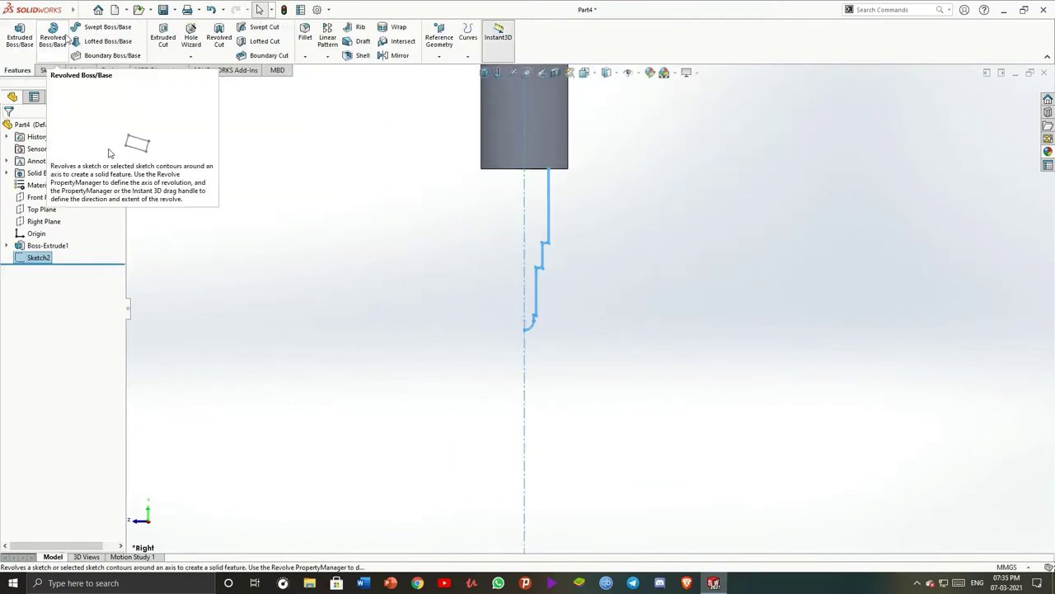
{"action": "left_click", "coordinate": [51, 40]}
{"action": "middle_click_drag", "start_coordinate": [242, 132], "coordinate": [499, 242]}
{"action": "key", "text": "Return"}
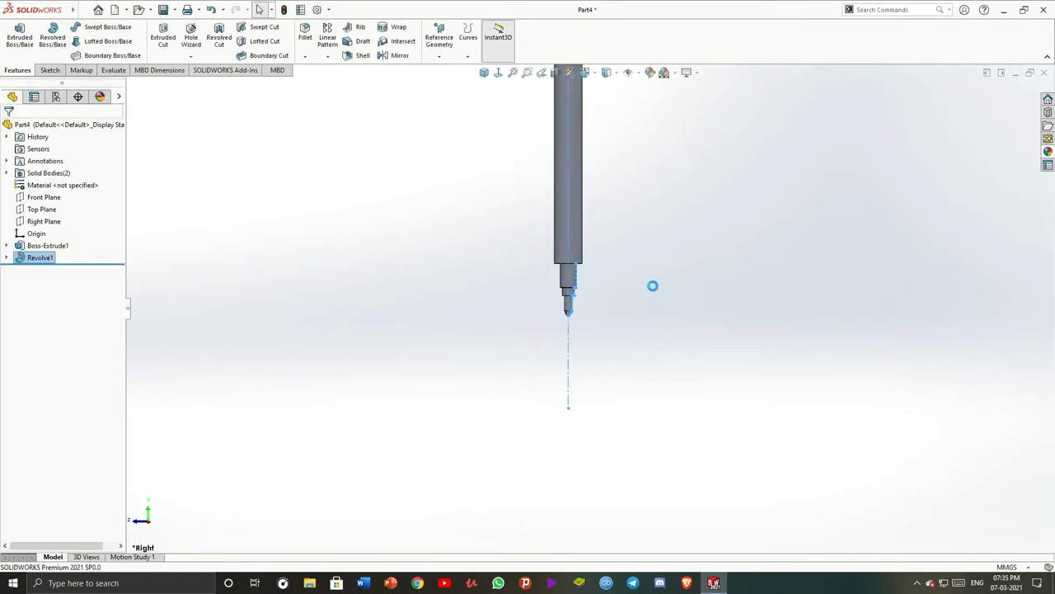
{"action": "mouse_move", "coordinate": [716, 282]}
{"action": "middle_mouse_down"}
{"action": "mouse_move", "coordinate": [600, 223]}
{"action": "mouse_move", "coordinate": [629, 306]}
{"action": "mouse_move", "coordinate": [613, 271]}
{"action": "mouse_move", "coordinate": [476, 359]}
{"action": "middle_mouse_up"}
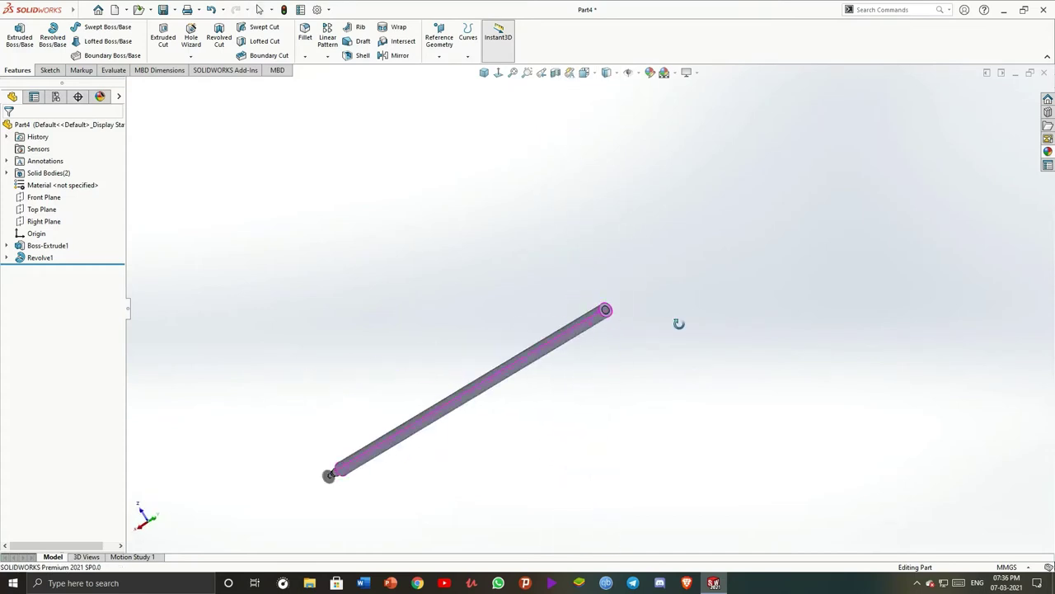
{"action": "left_click", "coordinate": [475, 360]}
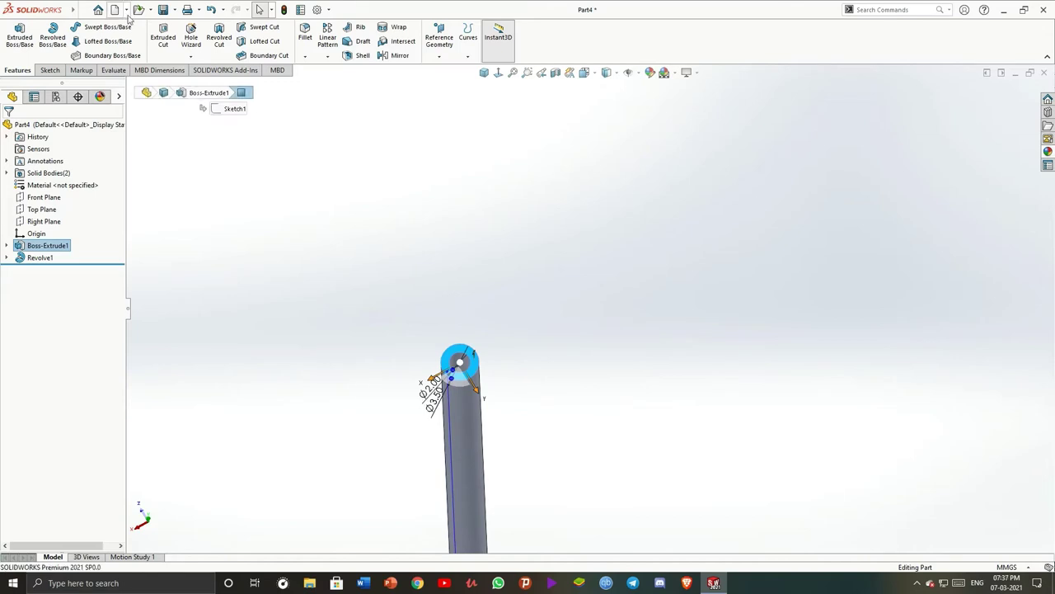
Start Sketch3 on the end face, convert its outer circular edge, and exit the sketch
{"action": "right_click", "coordinate": [475, 371]}
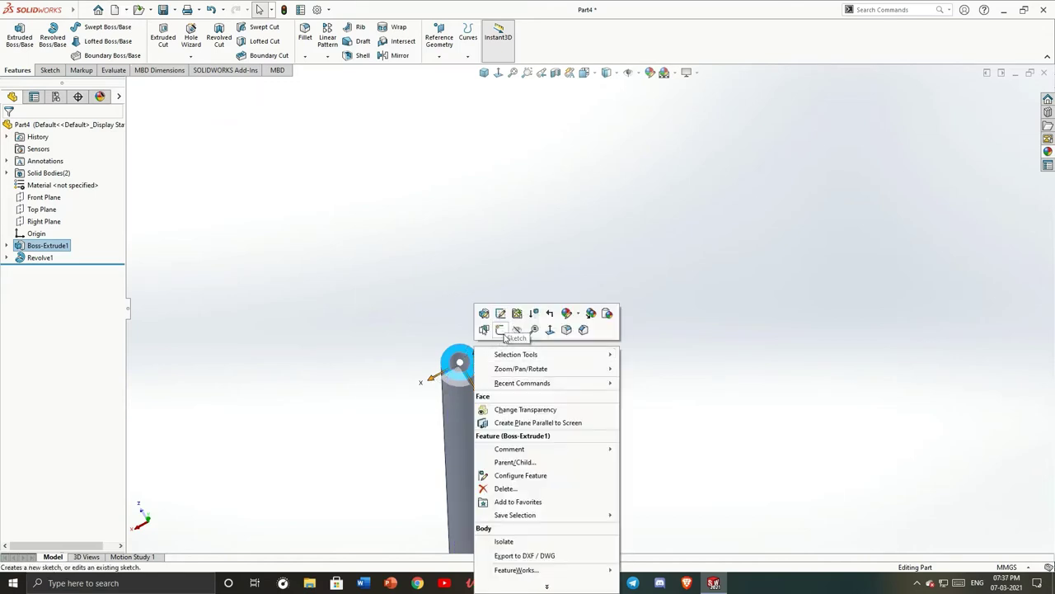
{"action": "left_click", "coordinate": [501, 330]}
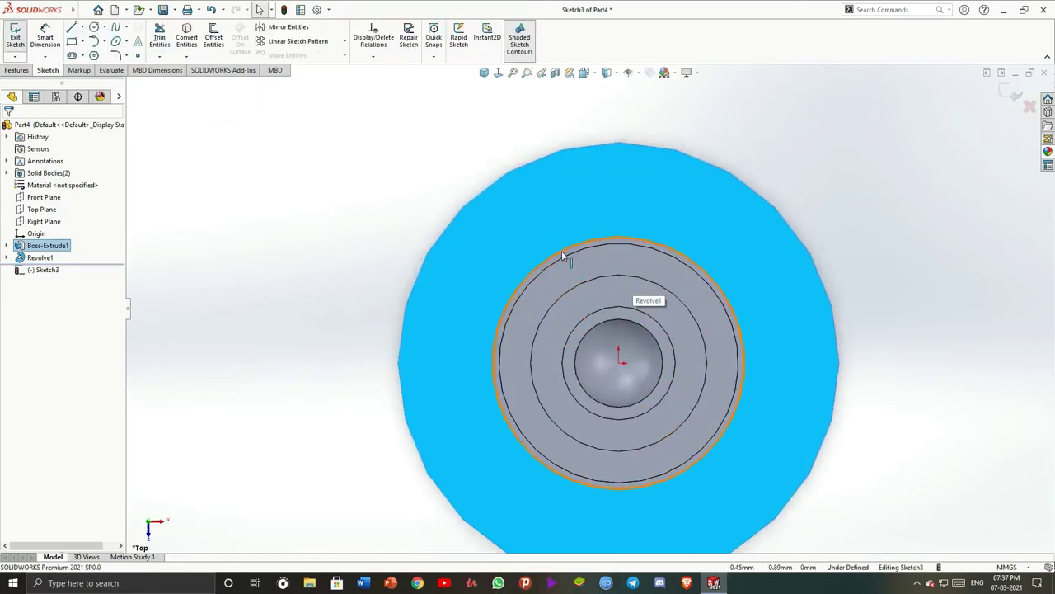
{"action": "left_click", "coordinate": [561, 252]}
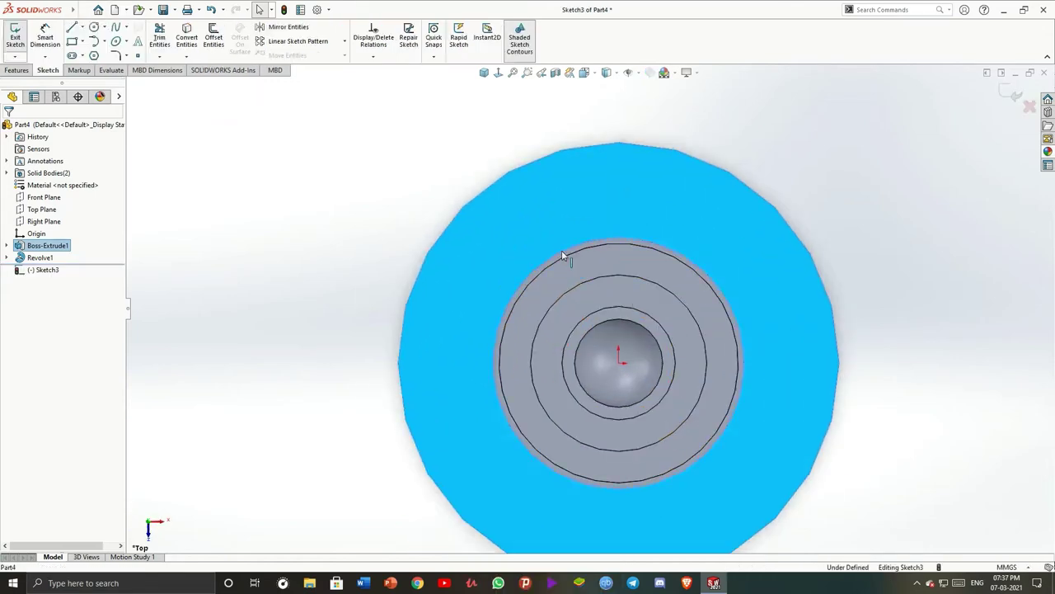
{"action": "left_click", "coordinate": [188, 39]}
{"action": "scroll", "coordinate": [780, 412], "scroll_direction": "up", "scroll_amount": 3}
{"action": "middle_click_drag", "start_coordinate": [780, 412], "coordinate": [934, 187]}
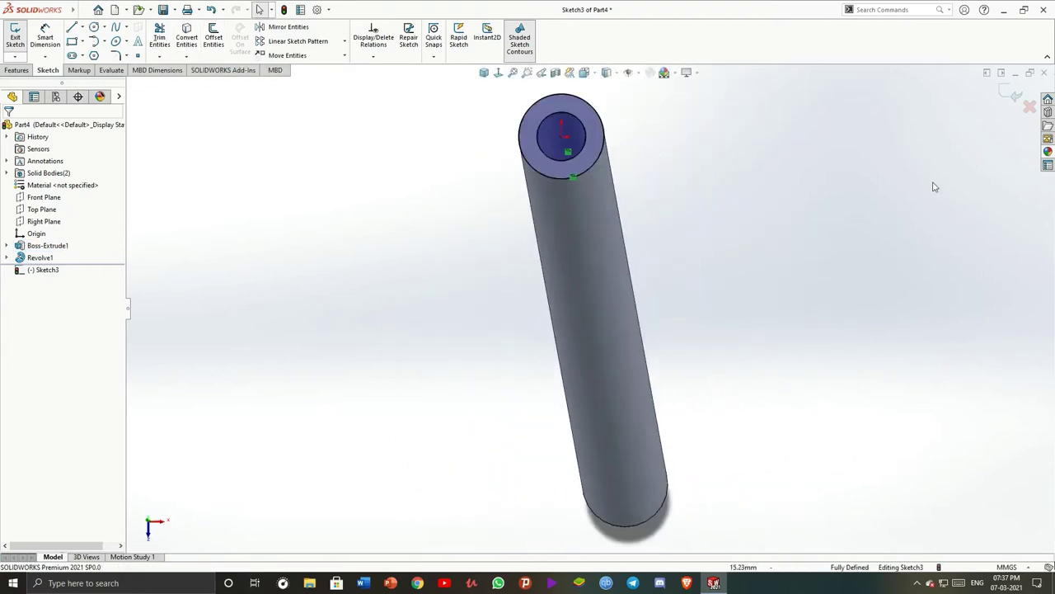
{"action": "left_click", "coordinate": [1011, 94]}
{"action": "key", "text": "ctrl+7"}
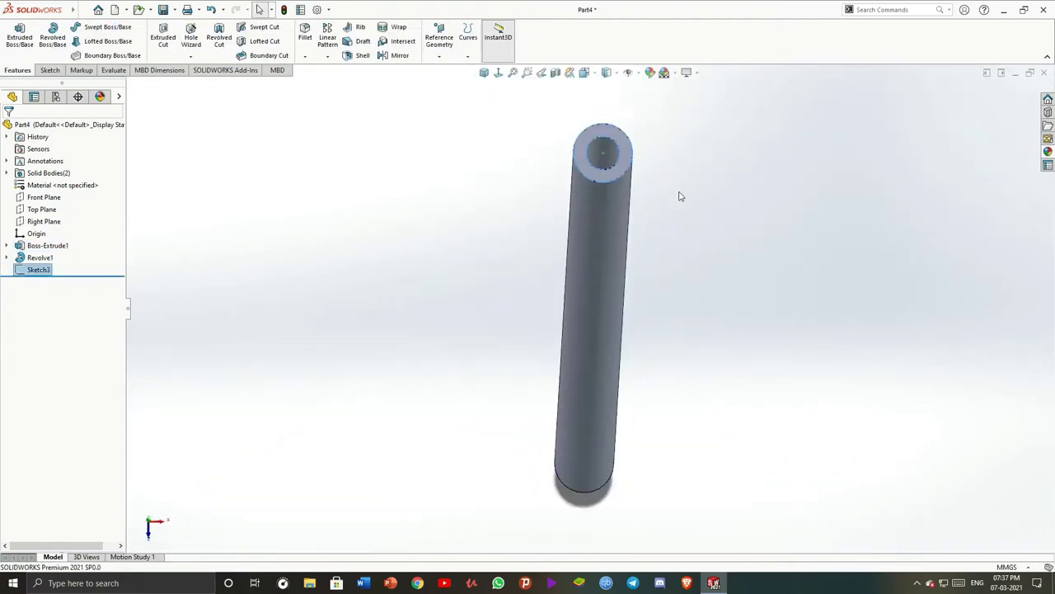
{"action": "scroll", "coordinate": [651, 169], "scroll_direction": "down", "scroll_amount": 2}
Reopen Sketch3 to inspect it, then delete Sketch3 from the feature tree
{"action": "right_click", "coordinate": [34, 272]}
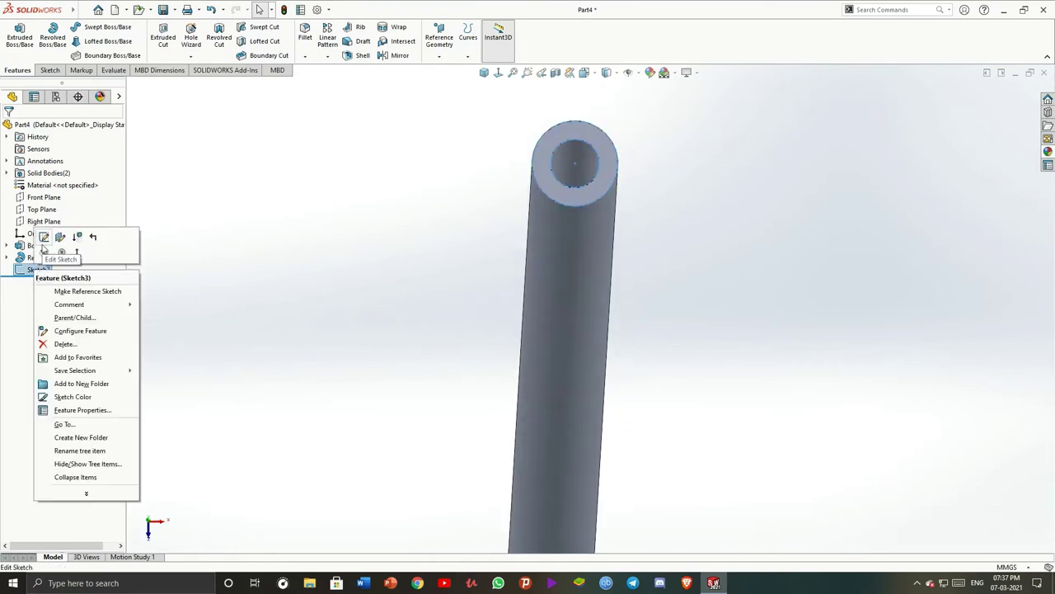
{"action": "left_click", "coordinate": [52, 237]}
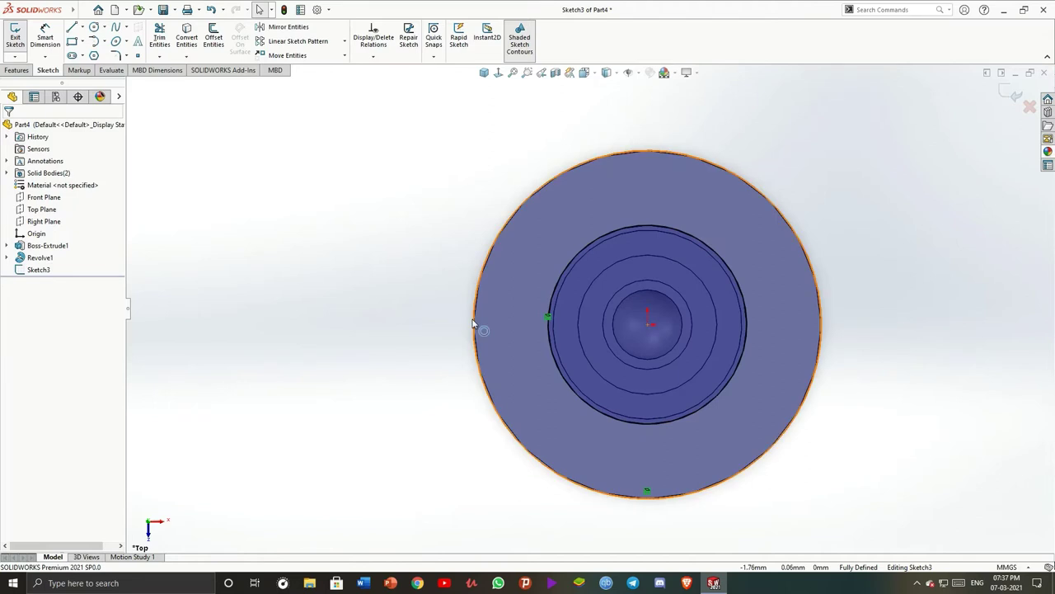
{"action": "right_click", "coordinate": [43, 272]}
{"action": "left_click", "coordinate": [819, 144]}
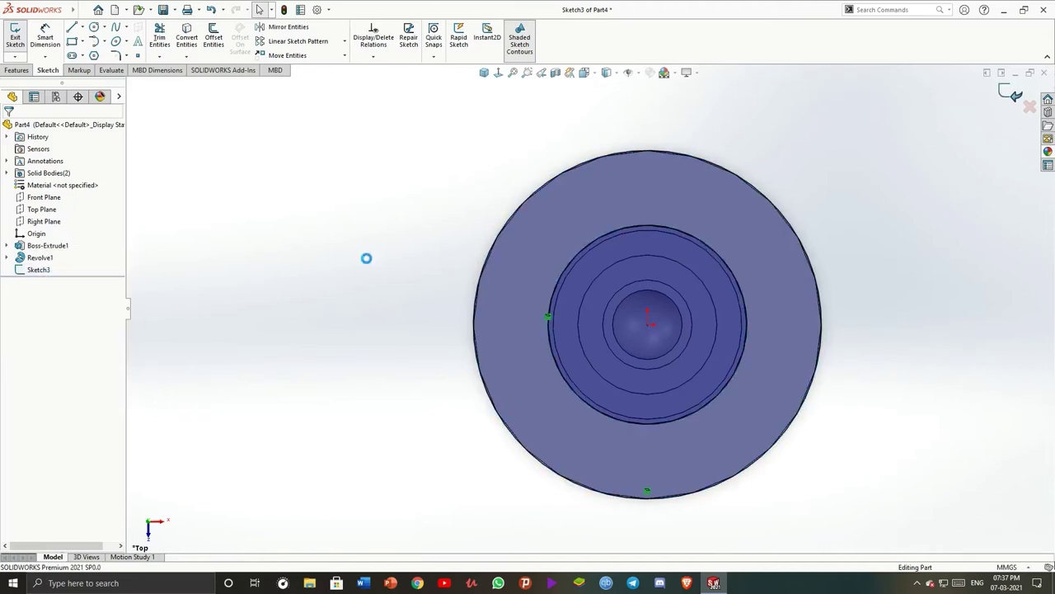
{"action": "left_click", "coordinate": [38, 270]}
{"action": "key", "text": "Delete"}
{"action": "left_click", "coordinate": [597, 238]}
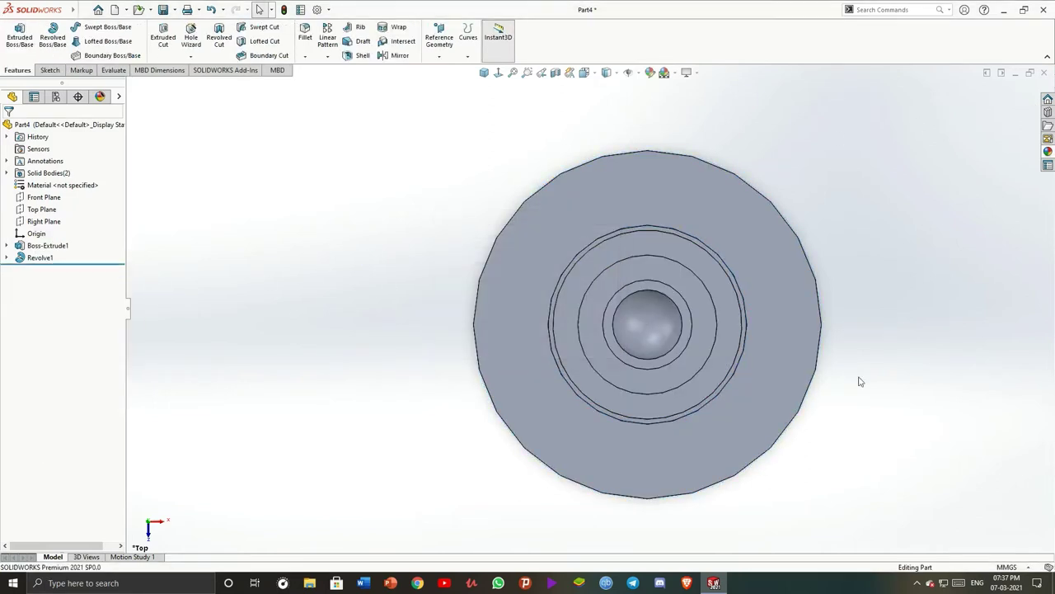
{"action": "mouse_move", "coordinate": [860, 381]}
{"action": "middle_mouse_down"}
{"action": "mouse_move", "coordinate": [837, 398]}
{"action": "mouse_move", "coordinate": [605, 424]}
{"action": "mouse_move", "coordinate": [573, 370]}
{"action": "middle_mouse_up"}
Start Sketch4 on the tube's end face and convert the face edges into it
{"action": "scroll", "coordinate": [665, 231], "scroll_direction": "down", "scroll_amount": 3}
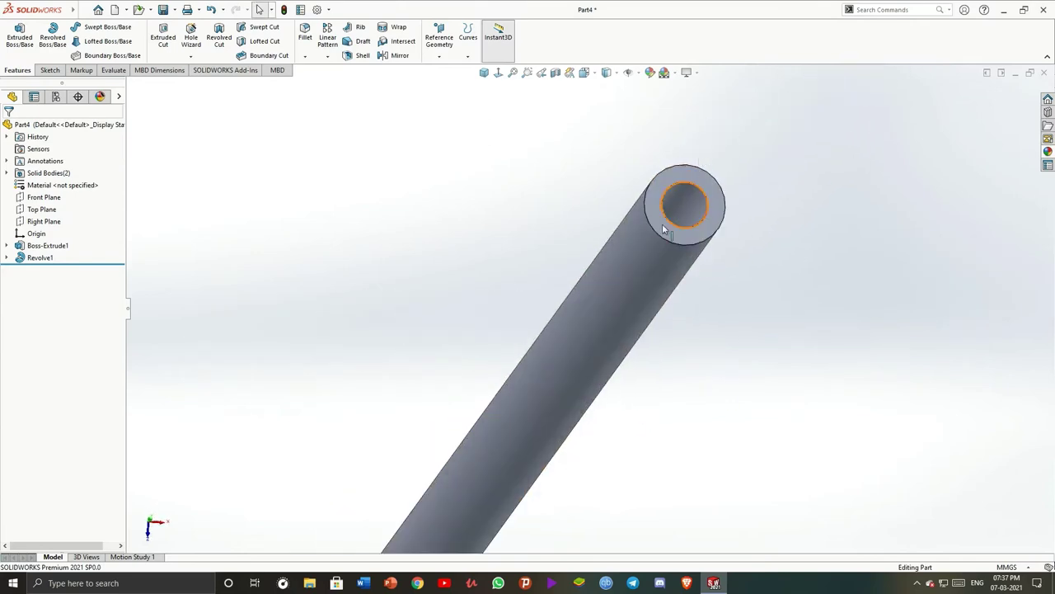
{"action": "left_click", "coordinate": [664, 231]}
{"action": "left_click", "coordinate": [712, 195]}
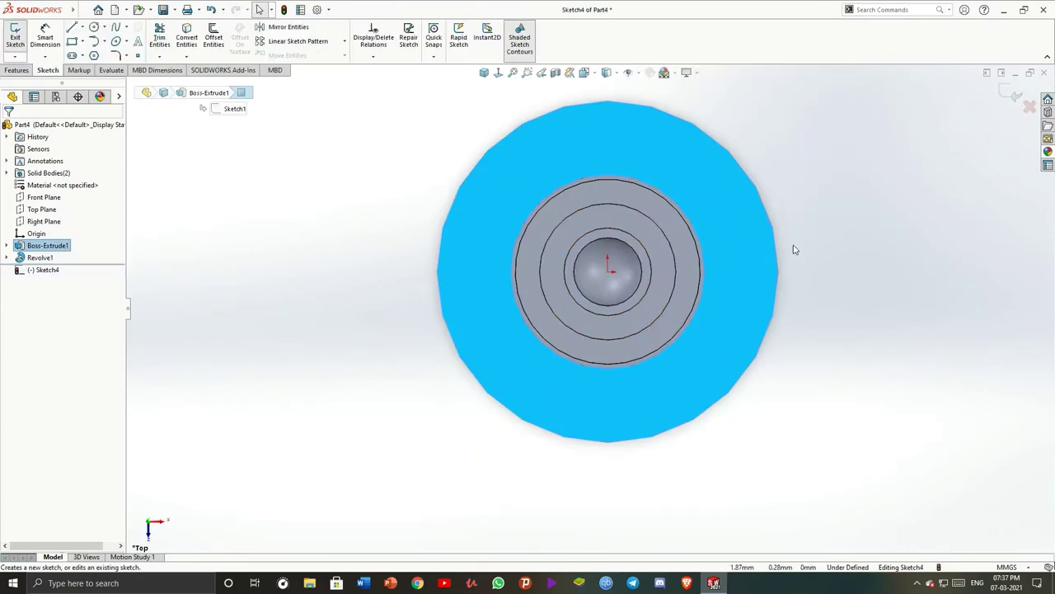
{"action": "scroll", "coordinate": [742, 272], "scroll_direction": "down", "scroll_amount": 3}
{"action": "scroll", "coordinate": [717, 293], "scroll_direction": "up", "scroll_amount": 2}
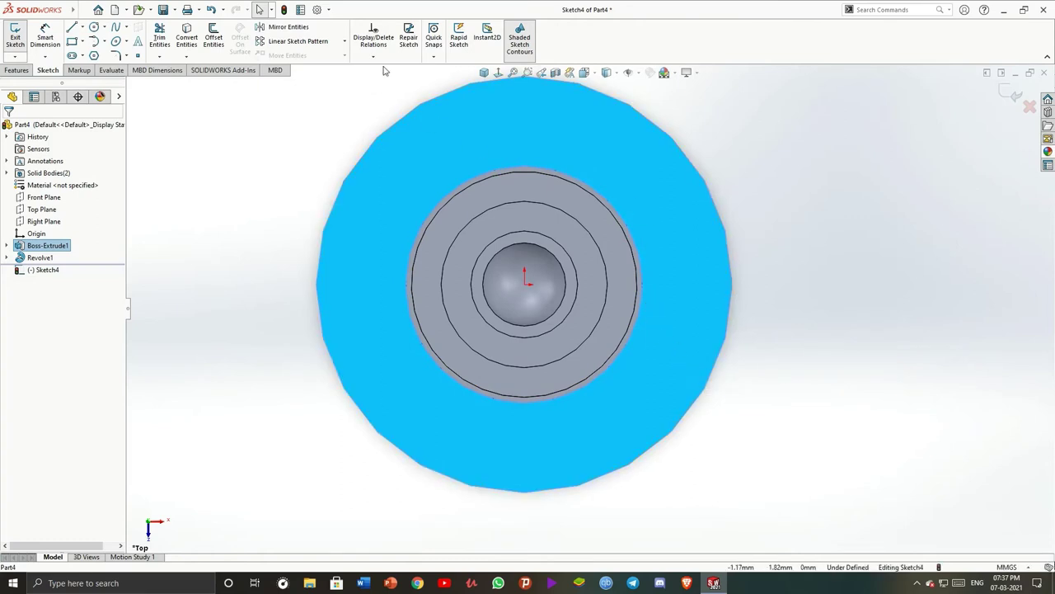
{"action": "left_click", "coordinate": [186, 37]}
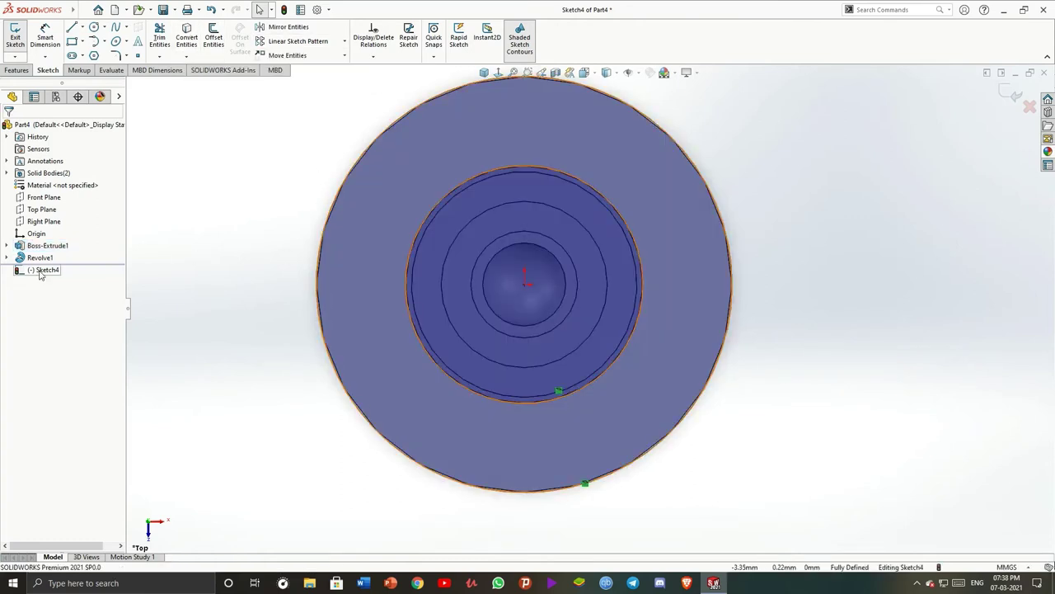
Remove the outer converted circle, leaving the Ø3.50 bore circle, and exit the sketch
{"action": "left_click", "coordinate": [325, 340]}
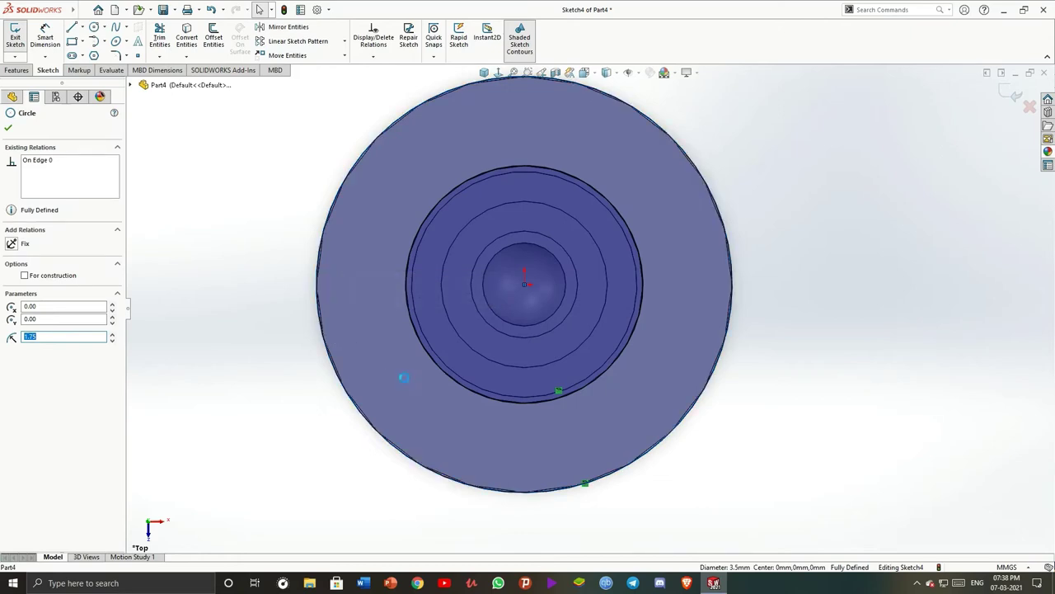
{"action": "key", "text": "Escape"}
{"action": "mouse_move", "coordinate": [690, 481]}
{"action": "middle_mouse_down"}
{"action": "mouse_move", "coordinate": [469, 406]}
{"action": "mouse_move", "coordinate": [763, 156]}
{"action": "middle_mouse_up"}
{"action": "scroll", "coordinate": [764, 157], "scroll_direction": "down", "scroll_amount": 3}
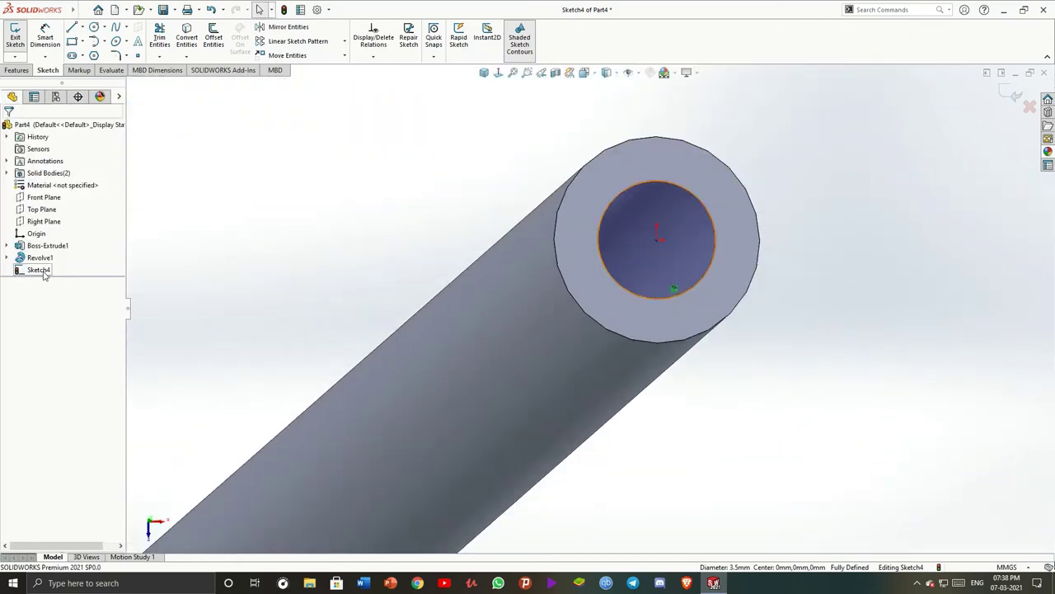
{"action": "left_click", "coordinate": [1014, 93]}
{"action": "scroll", "coordinate": [797, 334], "scroll_direction": "up", "scroll_amount": 2}
{"action": "scroll", "coordinate": [797, 334], "scroll_direction": "up", "scroll_amount": 2}
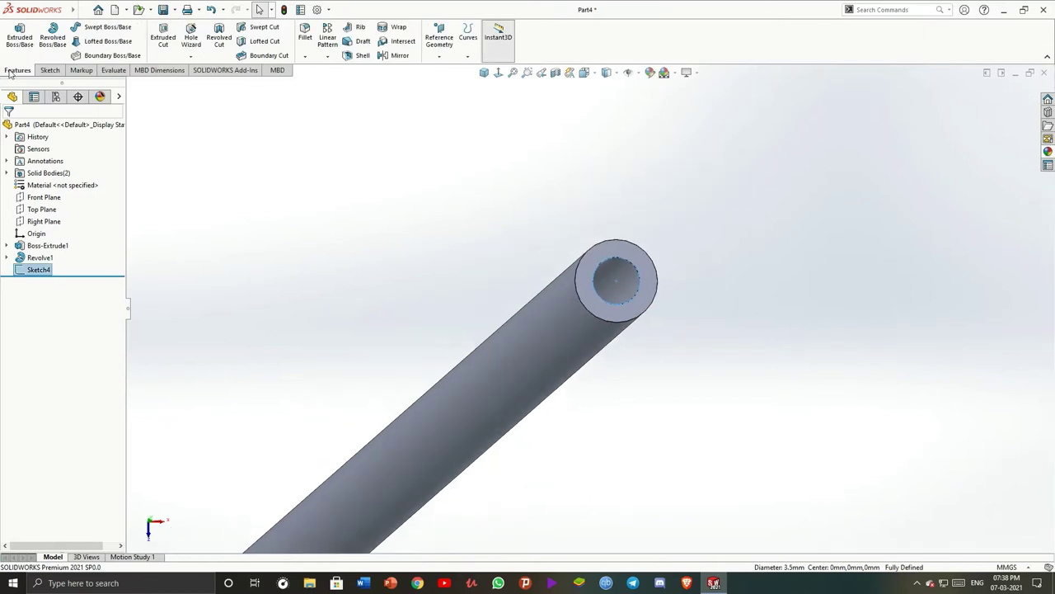
Start an extrusion of the 3.5 mm circle, beginning at a 15 mm offset
{"action": "left_click", "coordinate": [25, 42]}
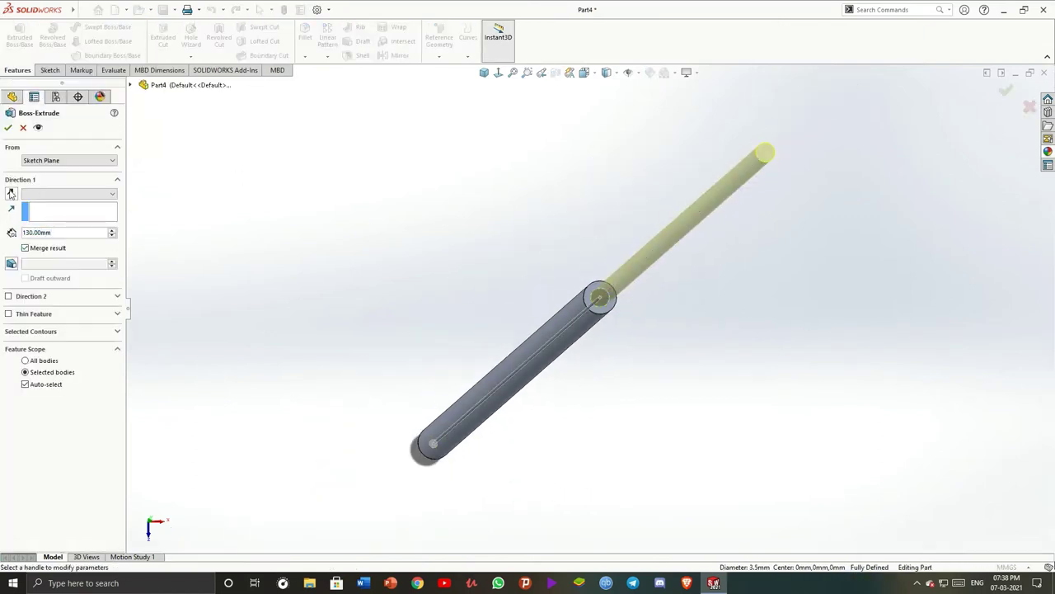
{"action": "left_click", "coordinate": [65, 181]}
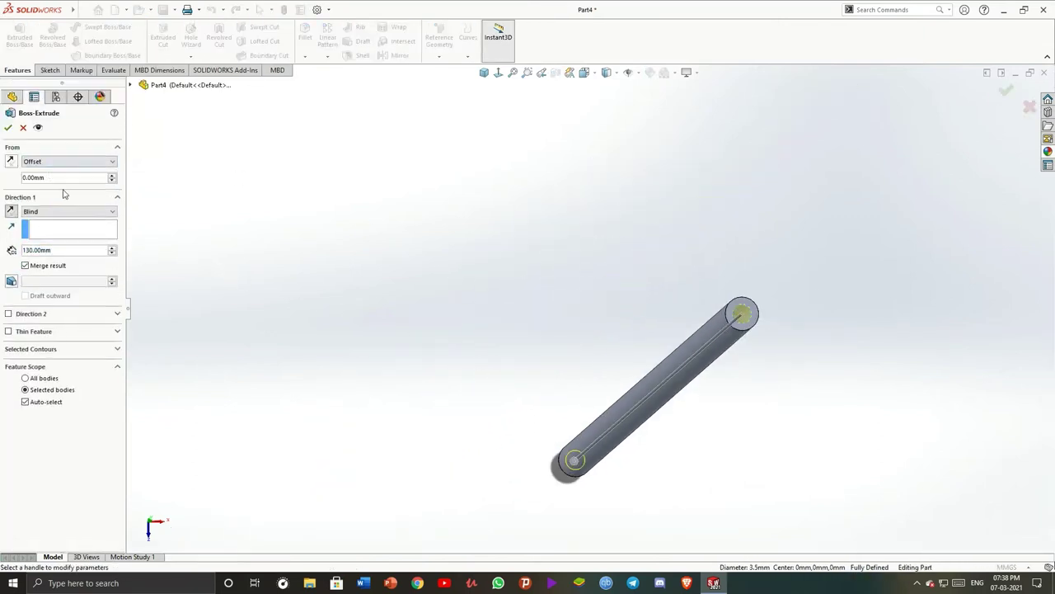
{"action": "type", "text": "15"}
{"action": "key", "text": "Return"}
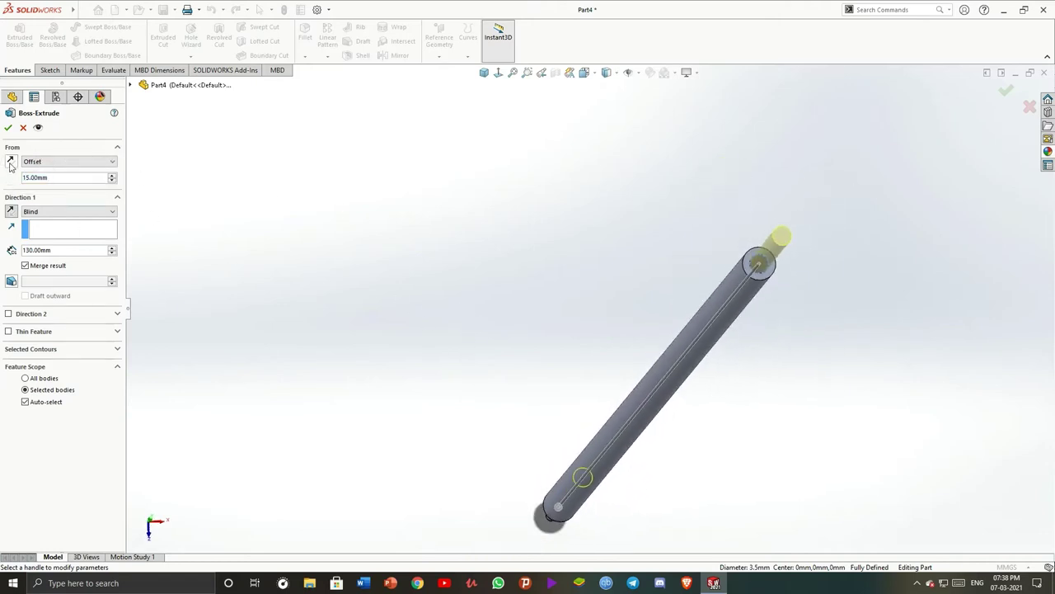
End the core extrusion Up To Surface at the stepped tip's end face and confirm
{"action": "left_click", "coordinate": [68, 211]}
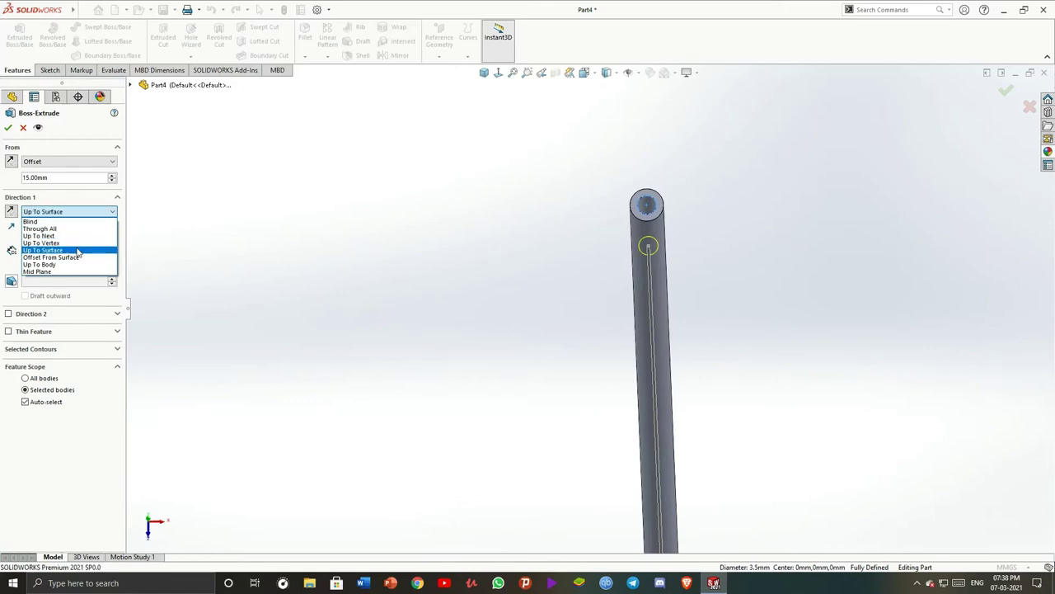
{"action": "left_click", "coordinate": [50, 239]}
{"action": "middle_click_drag", "start_coordinate": [716, 467], "coordinate": [742, 401]}
{"action": "scroll", "coordinate": [561, 499], "scroll_direction": "down", "scroll_amount": 5}
{"action": "scroll", "coordinate": [615, 461], "scroll_direction": "down", "scroll_amount": 3}
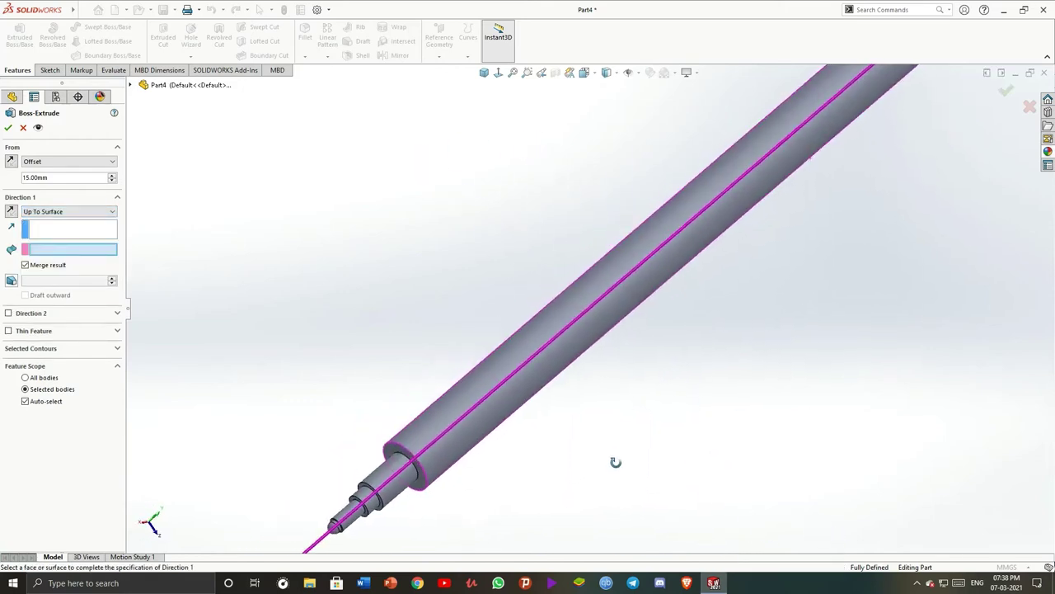
{"action": "middle_click_drag", "start_coordinate": [615, 461], "coordinate": [518, 449]}
{"action": "left_click", "coordinate": [518, 450]}
{"action": "scroll", "coordinate": [599, 443], "scroll_direction": "up", "scroll_amount": 5}
{"action": "scroll", "coordinate": [737, 282], "scroll_direction": "up", "scroll_amount": 3}
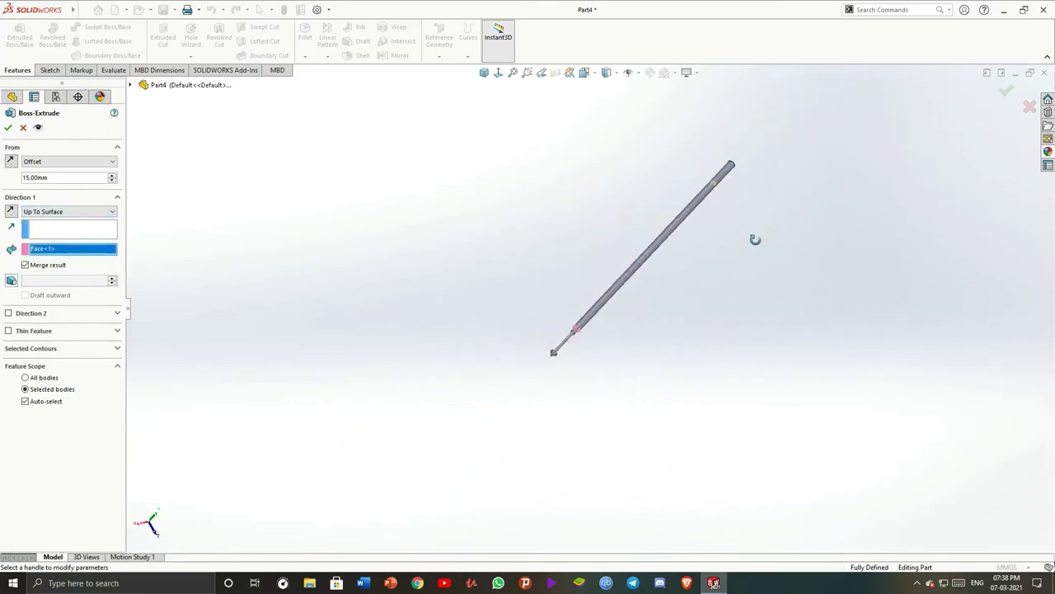
{"action": "scroll", "coordinate": [754, 239], "scroll_direction": "up", "scroll_amount": 2}
{"action": "scroll", "coordinate": [701, 213], "scroll_direction": "down", "scroll_amount": 4}
{"action": "left_click", "coordinate": [8, 126]}
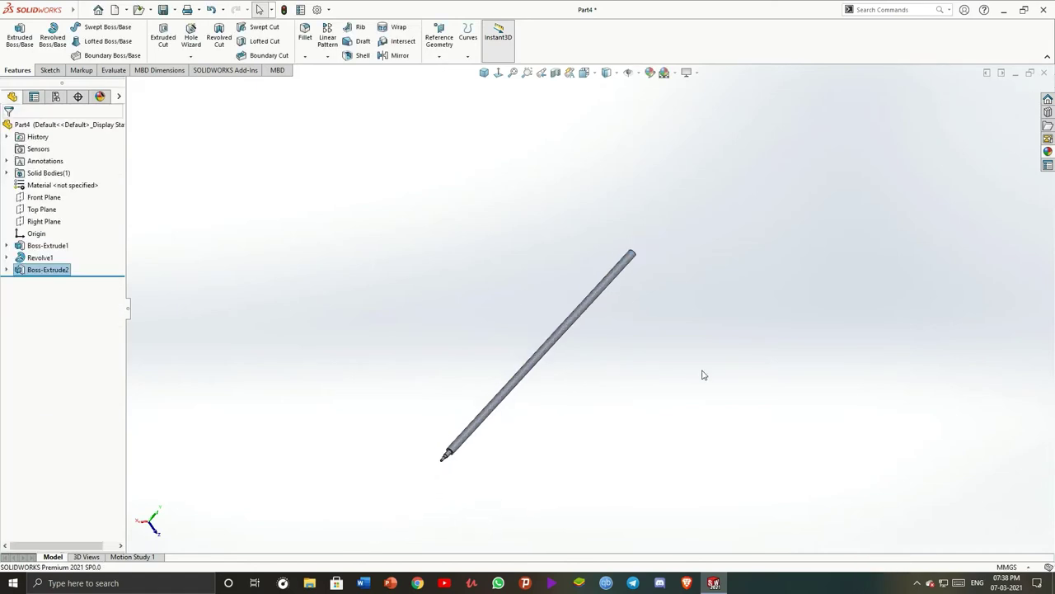
Apply a clear plastic appearance to the outer tube body
{"action": "scroll", "coordinate": [684, 315], "scroll_direction": "up", "scroll_amount": 2}
{"action": "scroll", "coordinate": [584, 322], "scroll_direction": "up", "scroll_amount": 5}
{"action": "scroll", "coordinate": [584, 322], "scroll_direction": "down", "scroll_amount": 4}
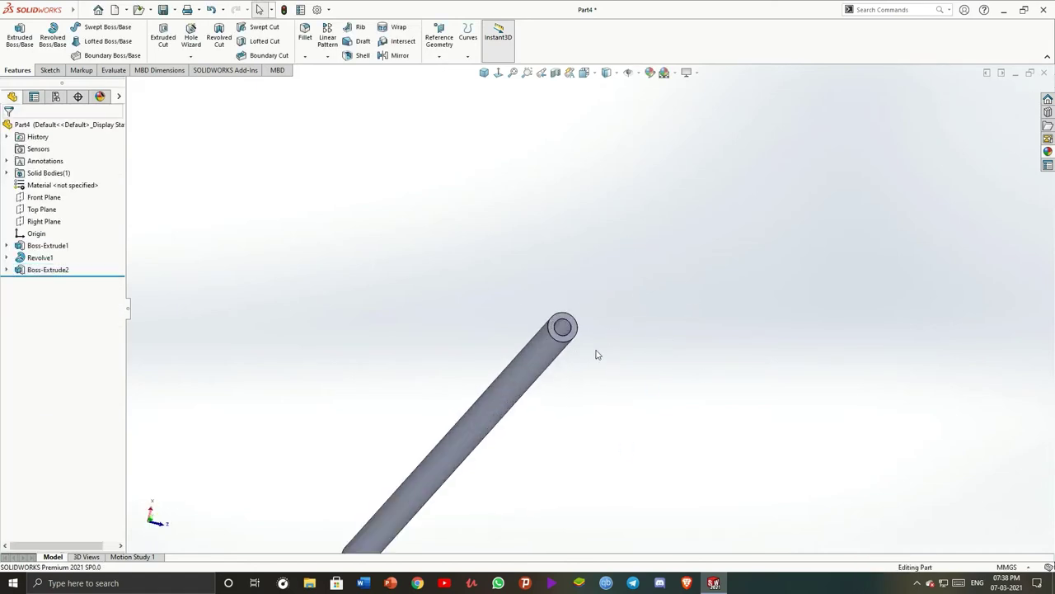
{"action": "scroll", "coordinate": [594, 354], "scroll_direction": "up", "scroll_amount": 2}
{"action": "scroll", "coordinate": [649, 369], "scroll_direction": "up", "scroll_amount": 3}
{"action": "left_click", "coordinate": [47, 245]}
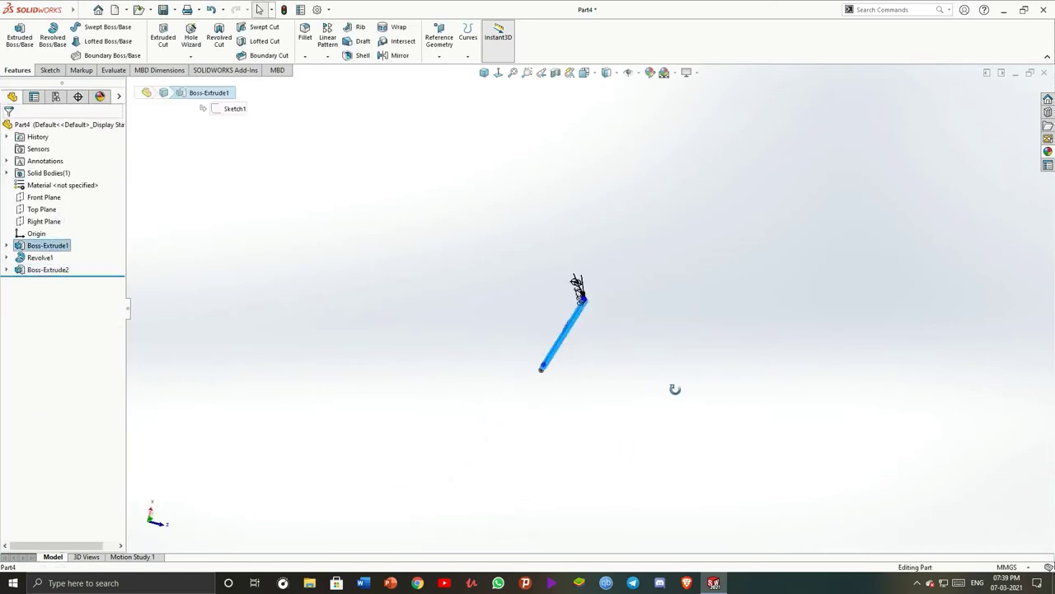
{"action": "middle_click_drag", "start_coordinate": [673, 388], "coordinate": [970, 168]}
{"action": "left_click", "coordinate": [1047, 151]}
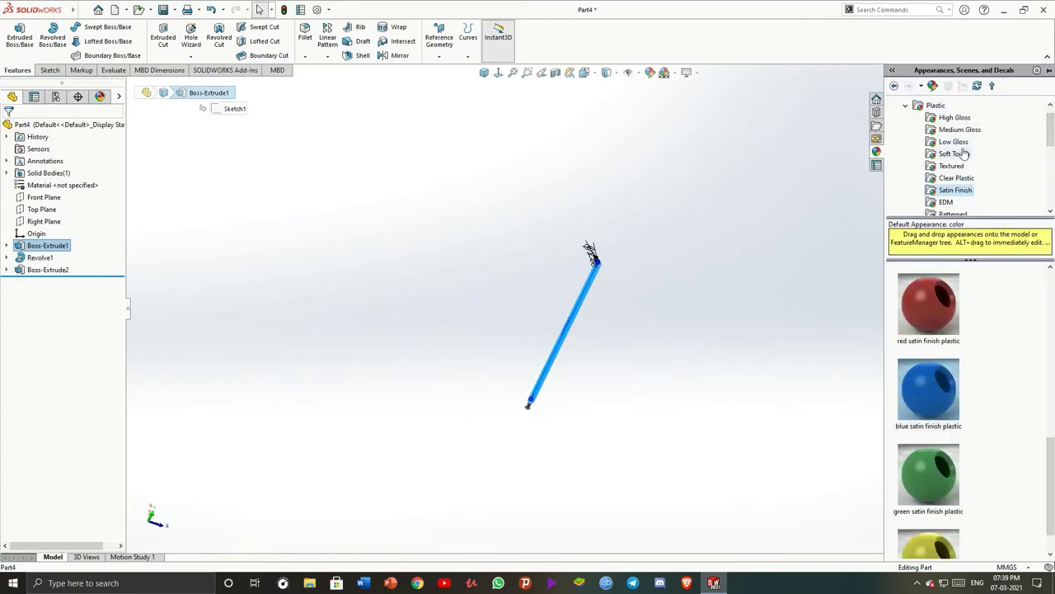
{"action": "left_click", "coordinate": [957, 178]}
{"action": "double_click", "coordinate": [948, 449]}
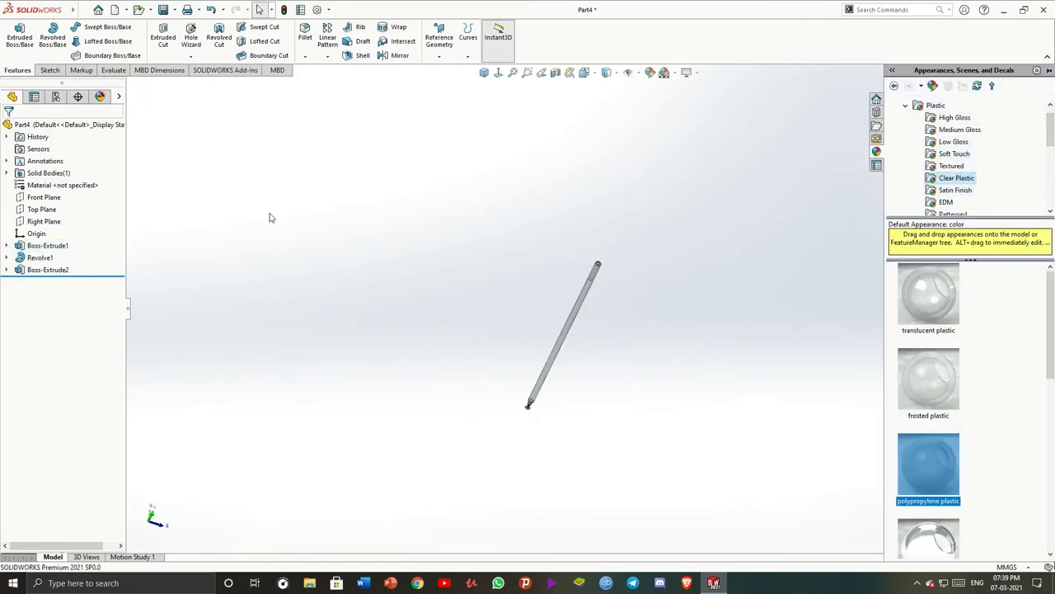
Apply a chromium plate appearance to the stepped tip
{"action": "middle_click_drag", "start_coordinate": [496, 340], "coordinate": [636, 380]}
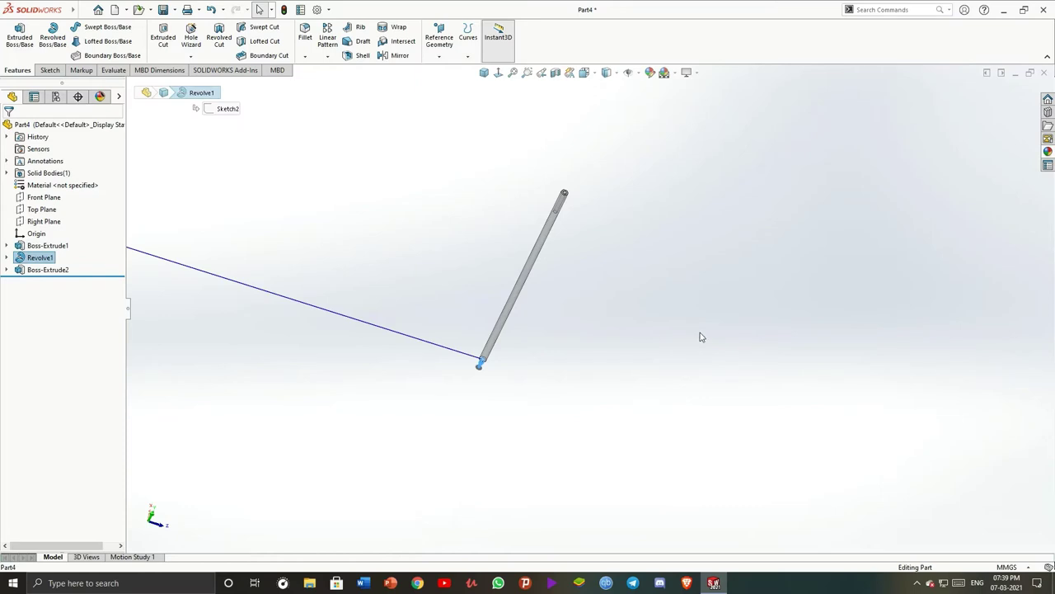
{"action": "left_click", "coordinate": [1047, 151]}
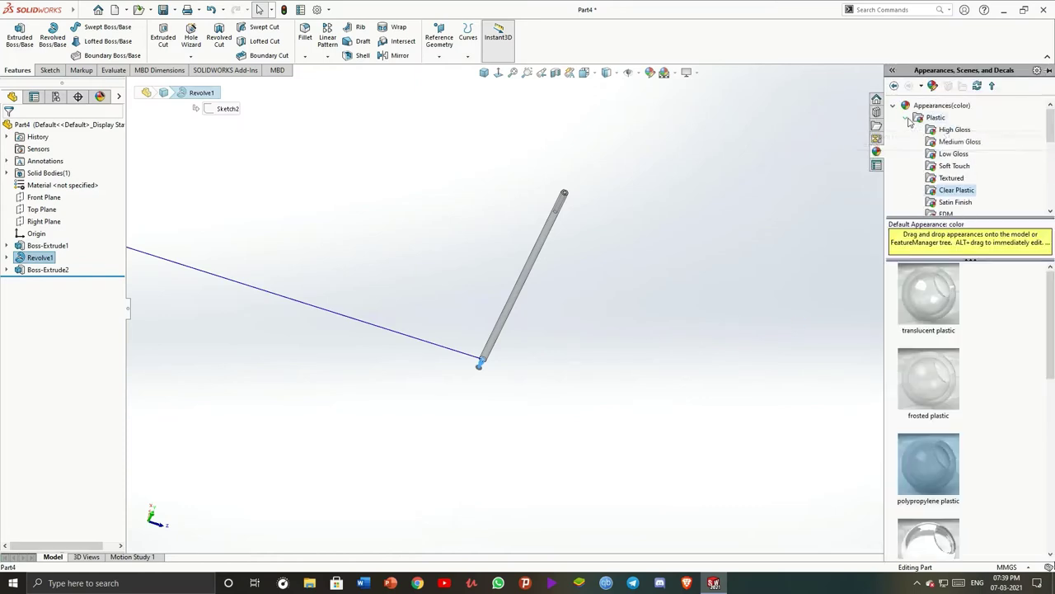
{"action": "left_click", "coordinate": [940, 121]}
{"action": "left_click", "coordinate": [950, 129]}
{"action": "left_click", "coordinate": [940, 317]}
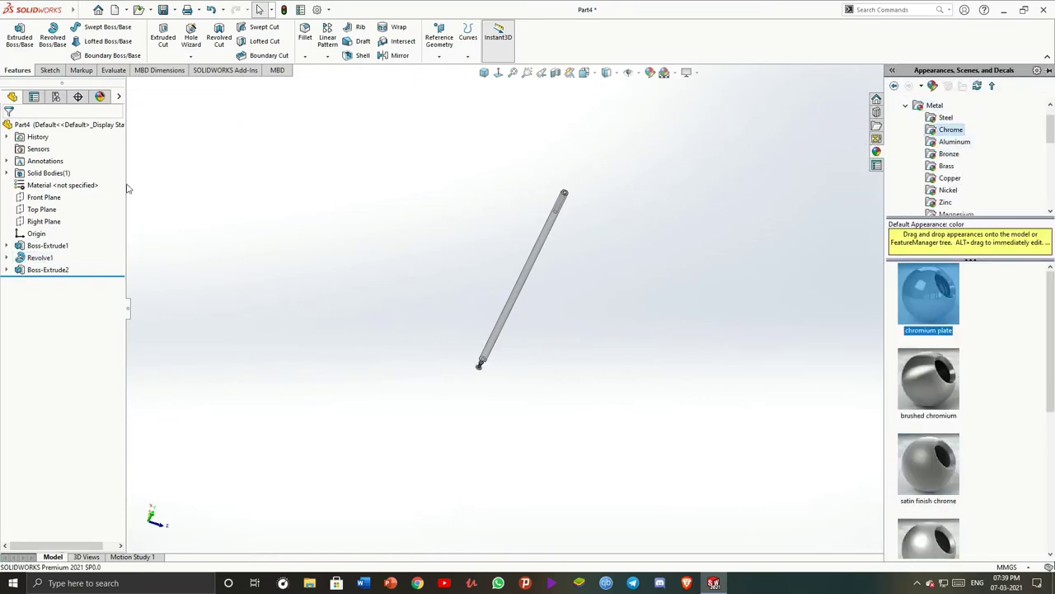
Colour the ink core pure blue (RGB 0, 0, 255)
{"action": "middle_click_drag", "start_coordinate": [657, 316], "coordinate": [671, 279]}
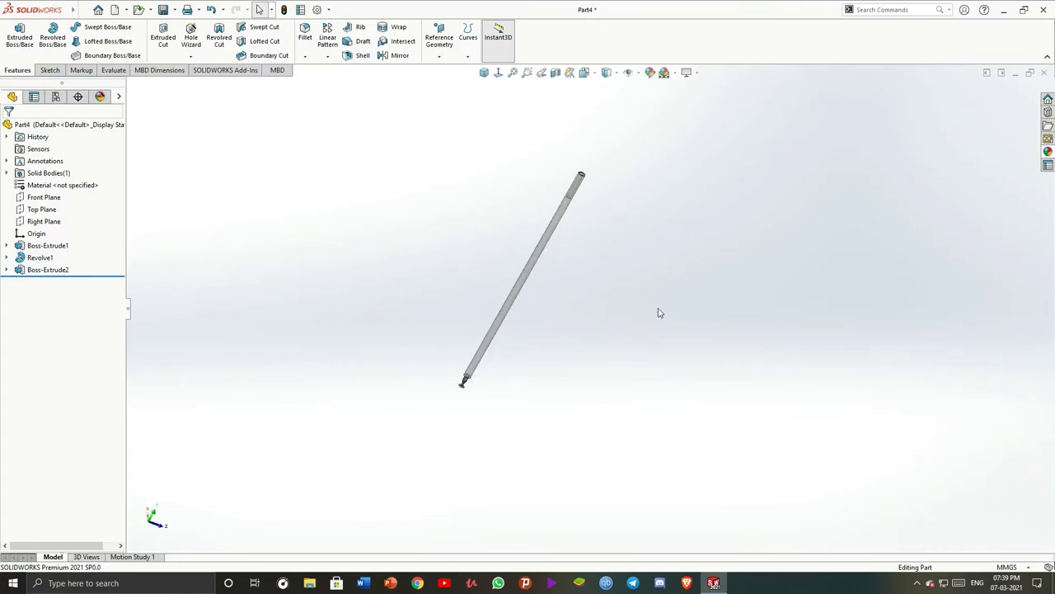
{"action": "left_click", "coordinate": [649, 73]}
{"action": "left_click", "coordinate": [71, 357]}
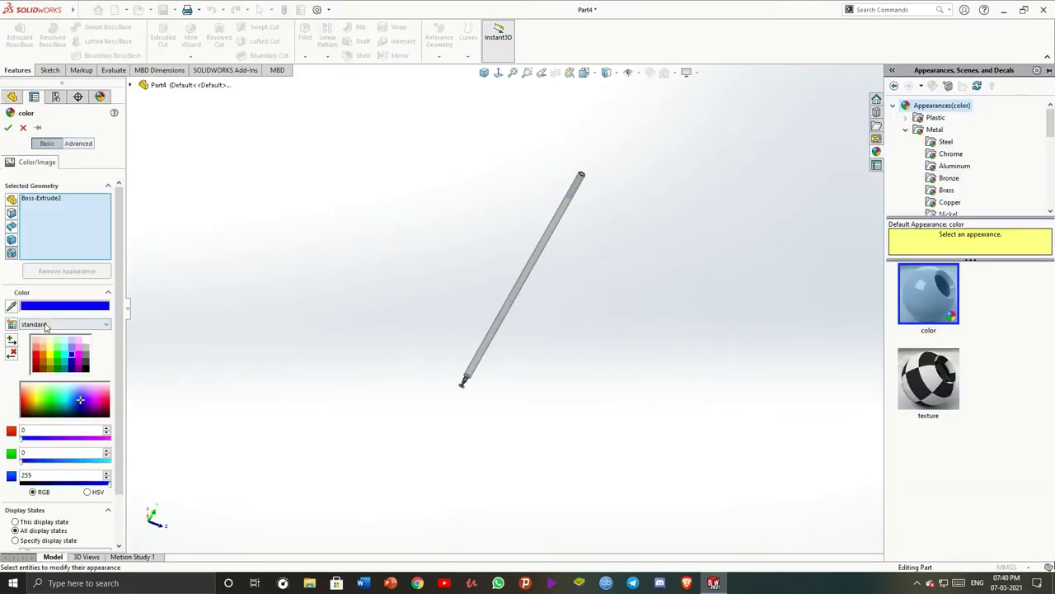
{"action": "scroll", "coordinate": [63, 321], "scroll_direction": "down", "scroll_amount": 2}
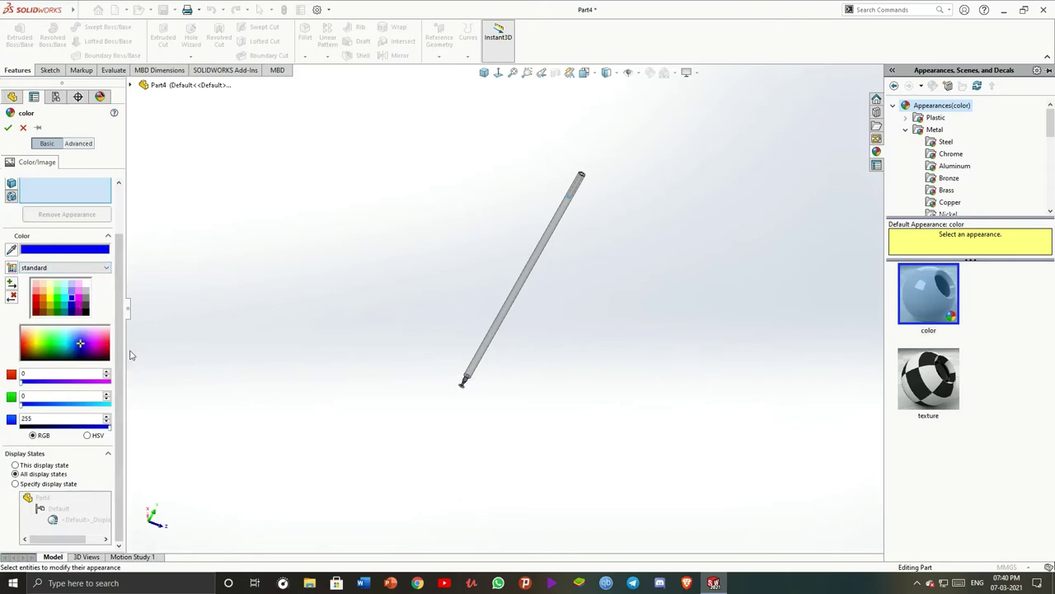
{"action": "left_click", "coordinate": [8, 127]}
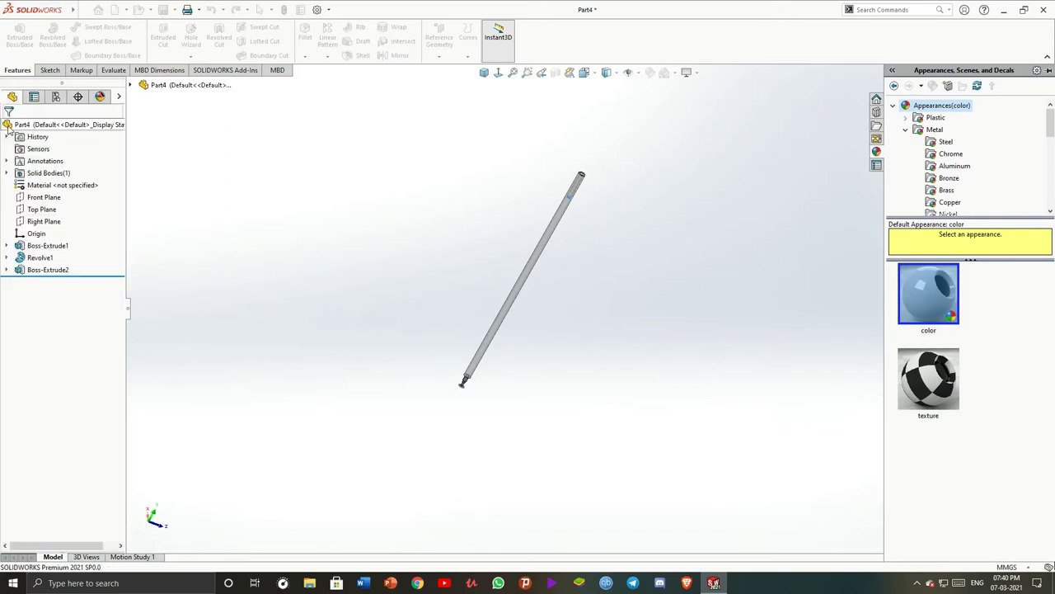
Re-edit the Boss-Extrude2 ink core's appearance colour and confirm it
{"action": "left_click", "coordinate": [60, 270]}
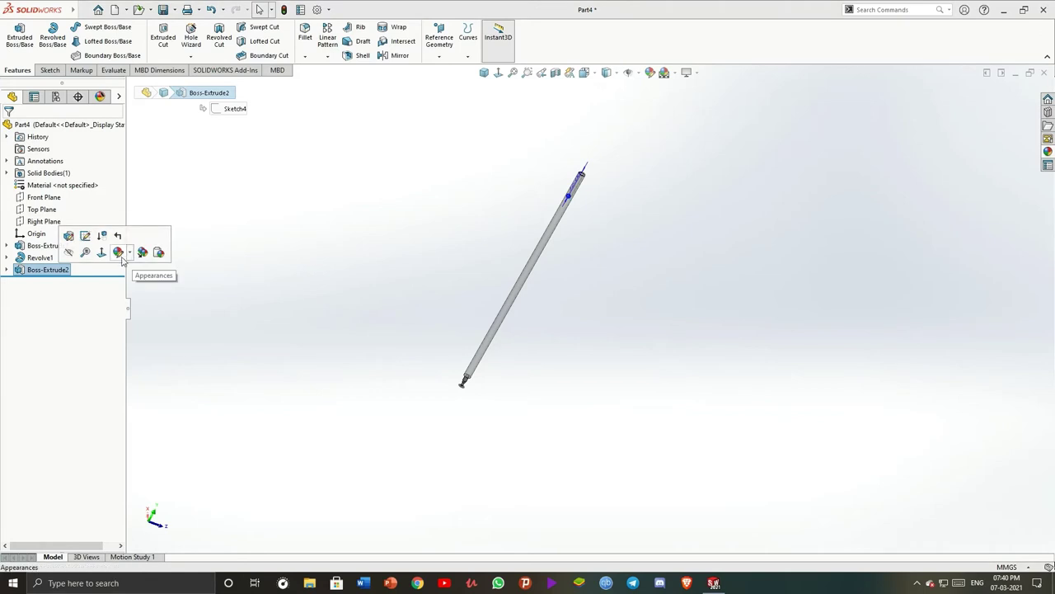
{"action": "left_click", "coordinate": [122, 261]}
{"action": "left_click", "coordinate": [173, 281]}
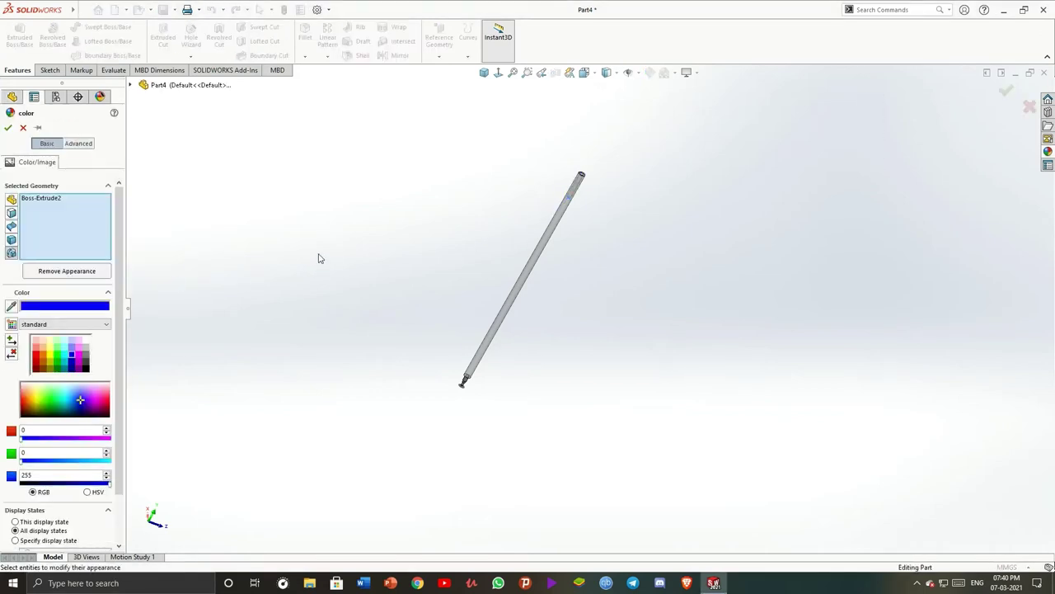
{"action": "left_click", "coordinate": [7, 128]}
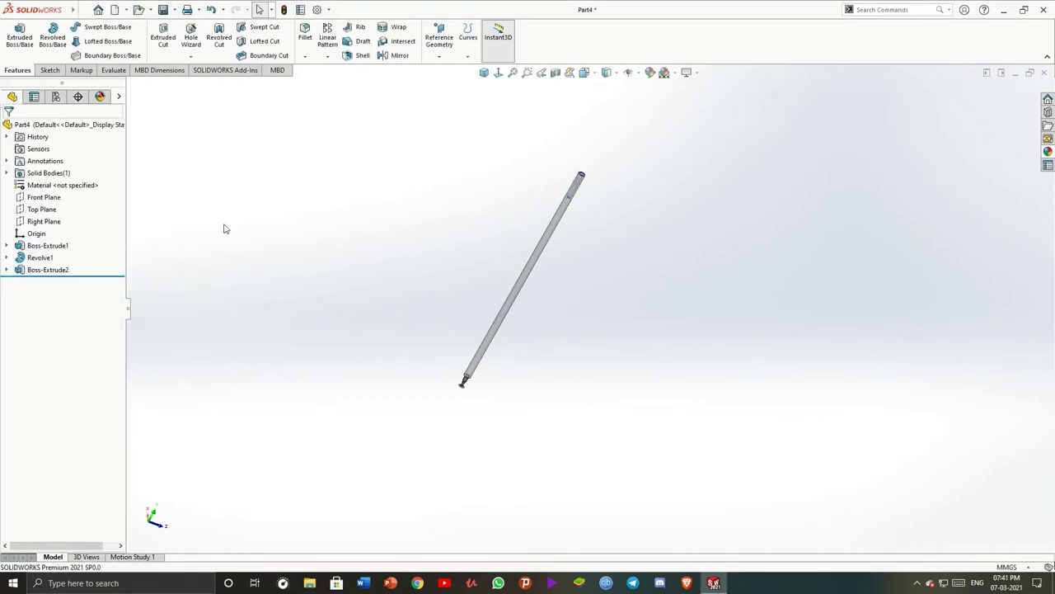
Select Boss-Extrude2 in the feature tree, then deselect it in empty space
{"action": "middle_click_drag", "start_coordinate": [645, 239], "coordinate": [648, 271]}
{"action": "left_click", "coordinate": [72, 270]}
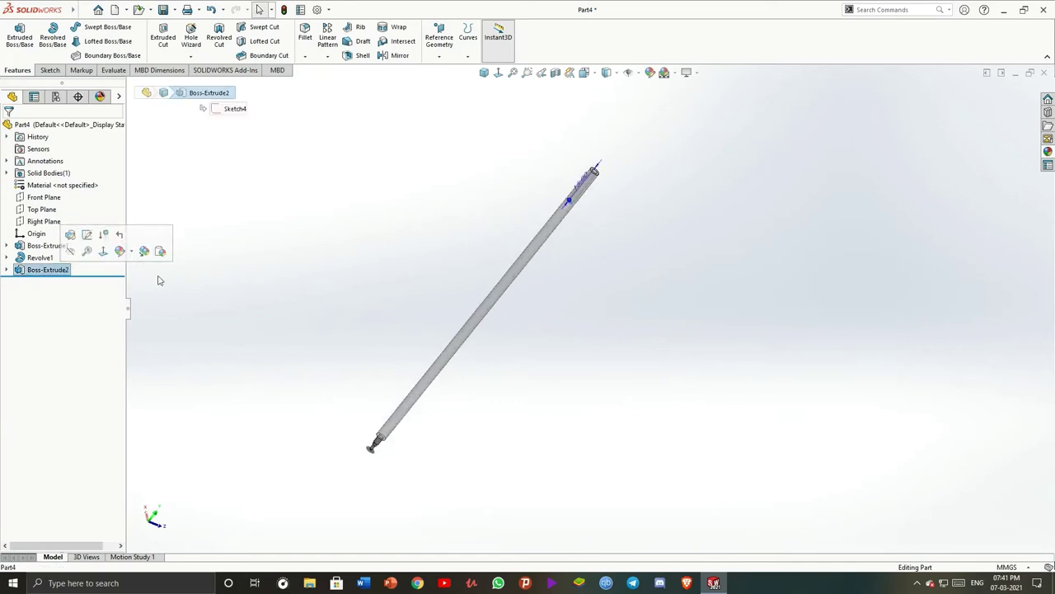
{"action": "scroll", "coordinate": [602, 256], "scroll_direction": "down", "scroll_amount": 2}
{"action": "scroll", "coordinate": [631, 294], "scroll_direction": "up", "scroll_amount": 3}
{"action": "left_click", "coordinate": [627, 310]}
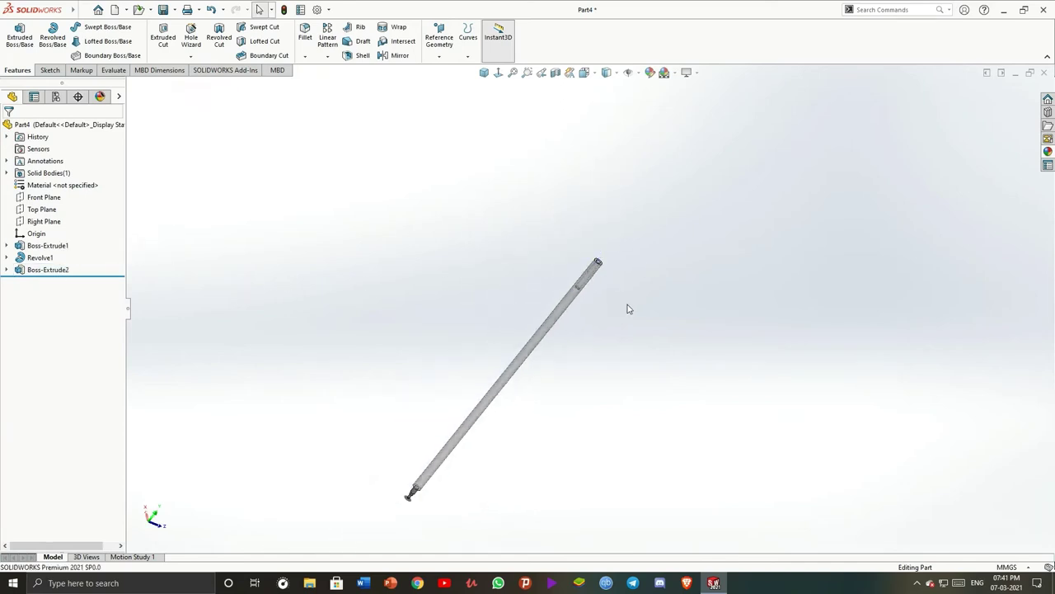
Edit Boss-Extrude2 with Merge result unchecked so the ink core is a separate body
{"action": "right_click", "coordinate": [60, 277]}
{"action": "left_click", "coordinate": [67, 238]}
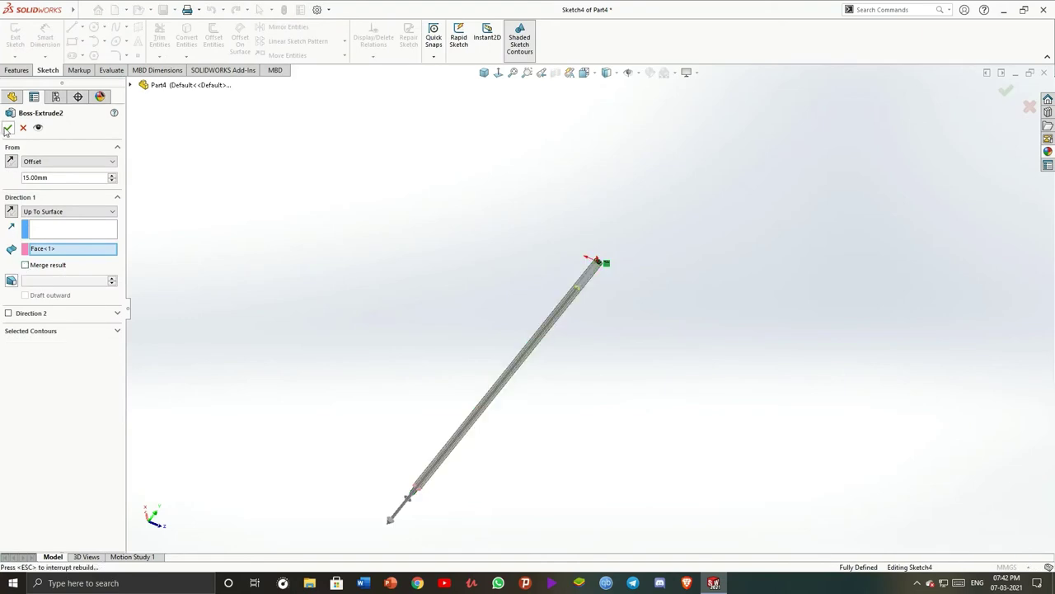
{"action": "left_click", "coordinate": [7, 128]}
Recolour the Boss-Extrude2 ink core dark blue (RGB 0, 0, 192)
{"action": "left_click", "coordinate": [58, 269]}
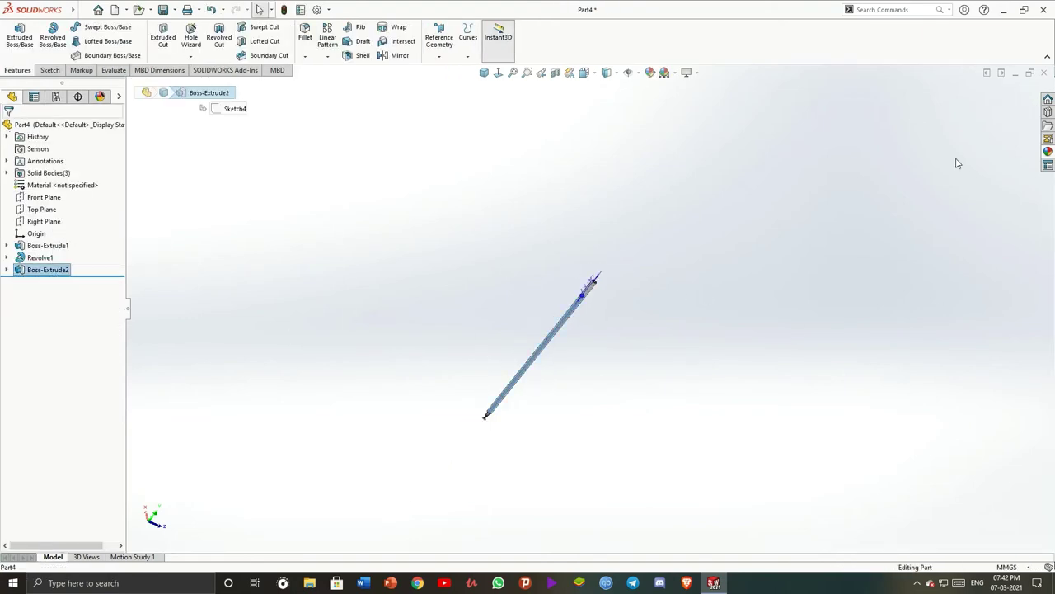
{"action": "left_click", "coordinate": [649, 73]}
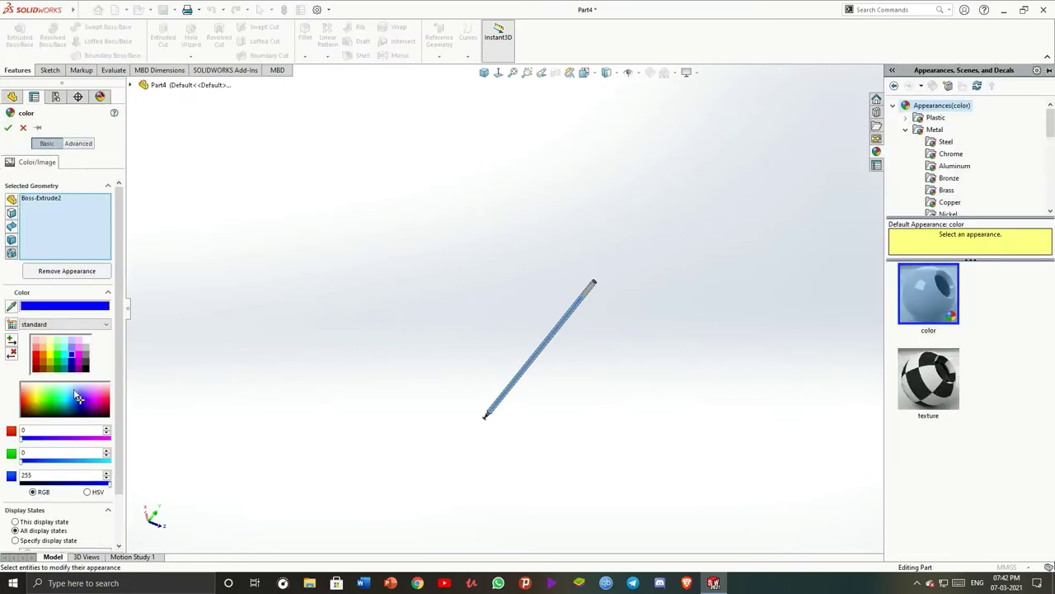
{"action": "left_click", "coordinate": [8, 129]}
{"action": "mouse_move", "coordinate": [473, 322]}
{"action": "middle_mouse_down"}
{"action": "mouse_move", "coordinate": [565, 372]}
{"action": "mouse_move", "coordinate": [629, 283]}
{"action": "mouse_move", "coordinate": [719, 264]}
{"action": "mouse_move", "coordinate": [719, 305]}
{"action": "mouse_move", "coordinate": [737, 236]}
{"action": "mouse_move", "coordinate": [717, 255]}
{"action": "middle_mouse_up"}
{"action": "right_click", "coordinate": [61, 272]}
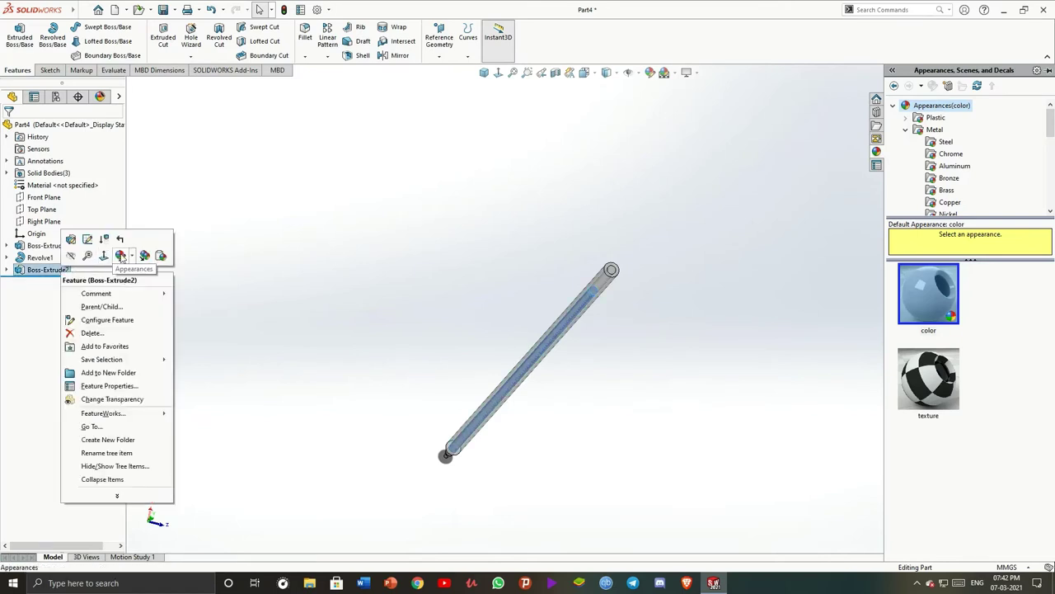
{"action": "left_click", "coordinate": [121, 256]}
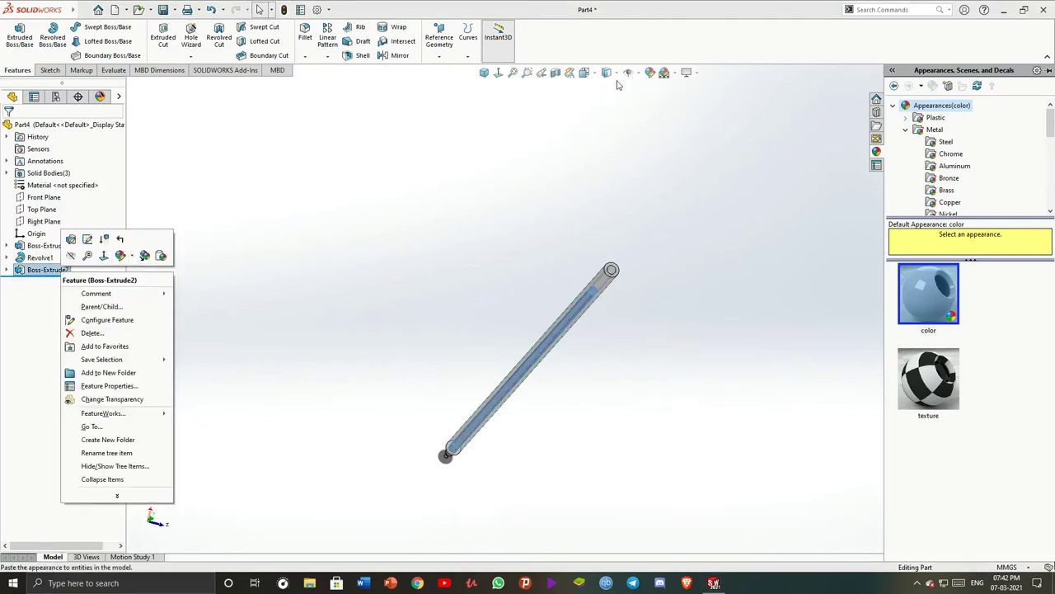
{"action": "left_click", "coordinate": [651, 74]}
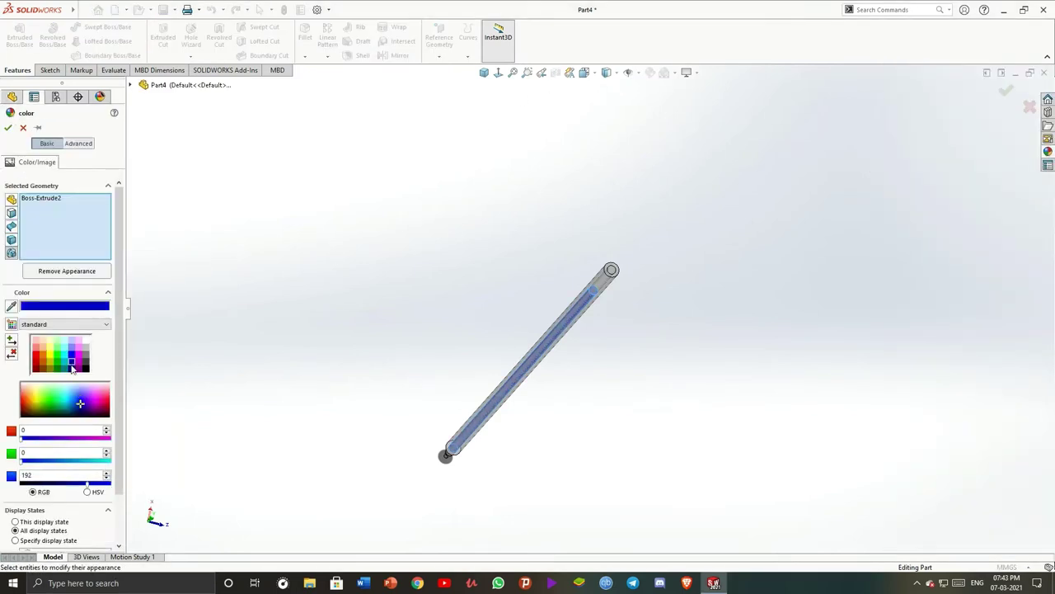
{"action": "left_click", "coordinate": [8, 128]}
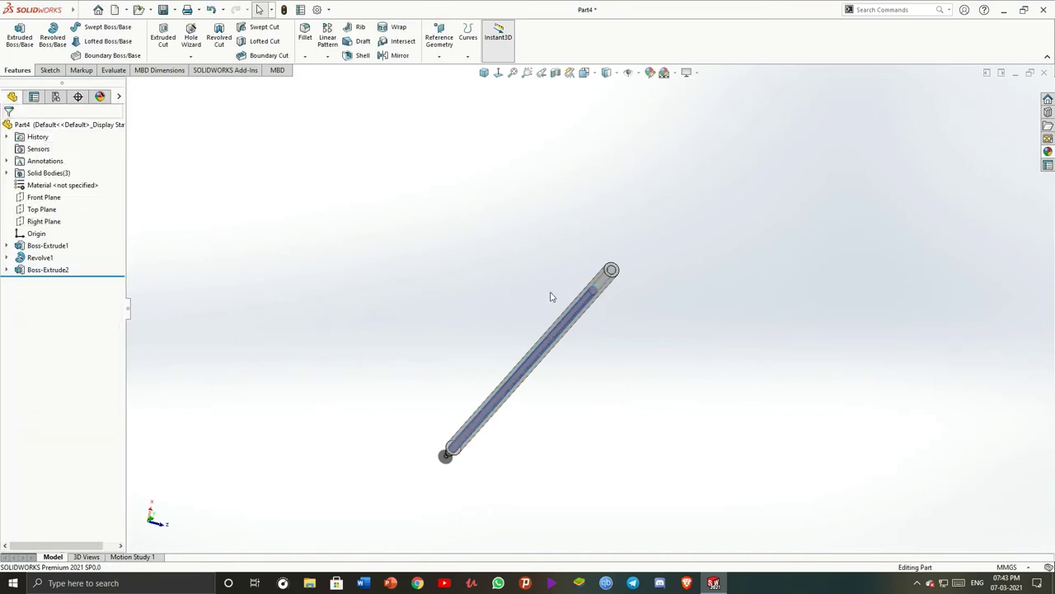
{"action": "mouse_move", "coordinate": [552, 297]}
{"action": "middle_mouse_down"}
{"action": "mouse_move", "coordinate": [644, 369]}
{"action": "mouse_move", "coordinate": [643, 327]}
{"action": "mouse_move", "coordinate": [622, 358]}
{"action": "middle_mouse_up"}
Select the Boss-Extrude1 outer tube and browse the Plastic > Clear Plastic appearances
{"action": "scroll", "coordinate": [584, 307], "scroll_direction": "down", "scroll_amount": 3}
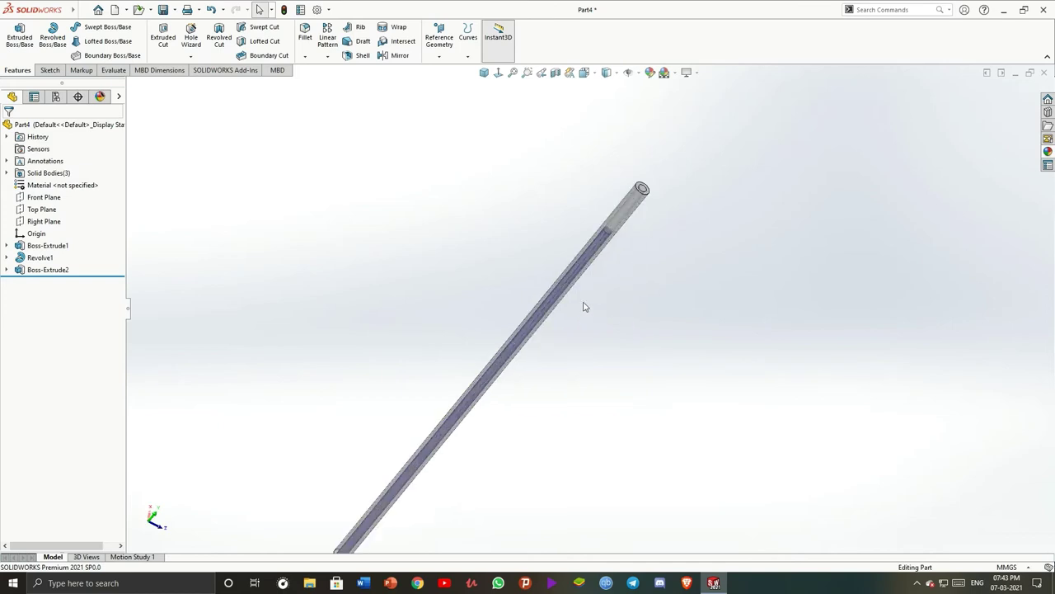
{"action": "scroll", "coordinate": [584, 307], "scroll_direction": "up", "scroll_amount": 3}
{"action": "middle_click_drag", "start_coordinate": [467, 285], "coordinate": [461, 271]}
{"action": "left_click", "coordinate": [47, 246]}
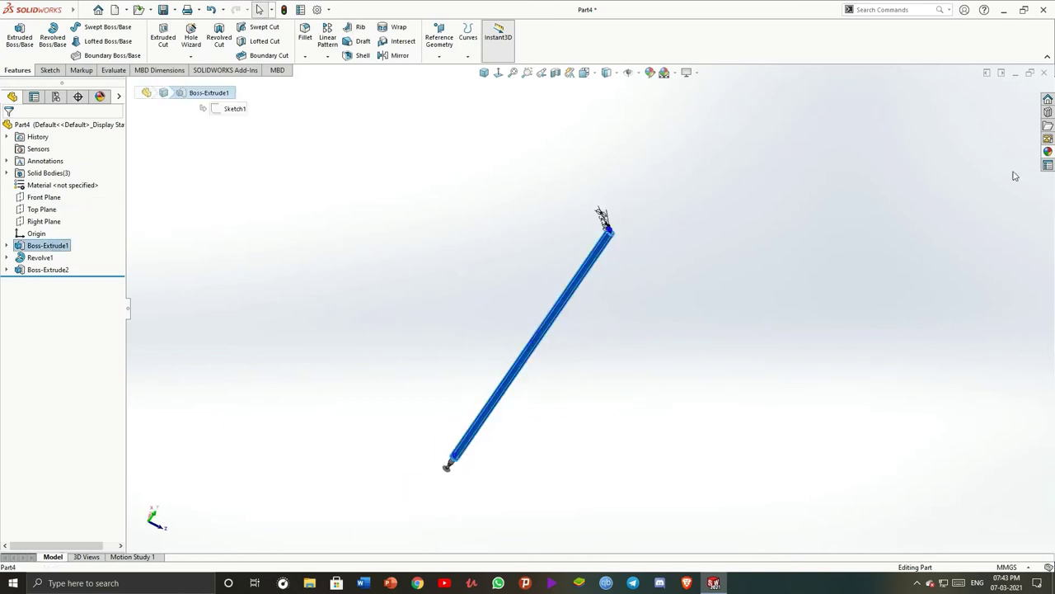
{"action": "left_click", "coordinate": [1048, 151]}
{"action": "double_click", "coordinate": [931, 119]}
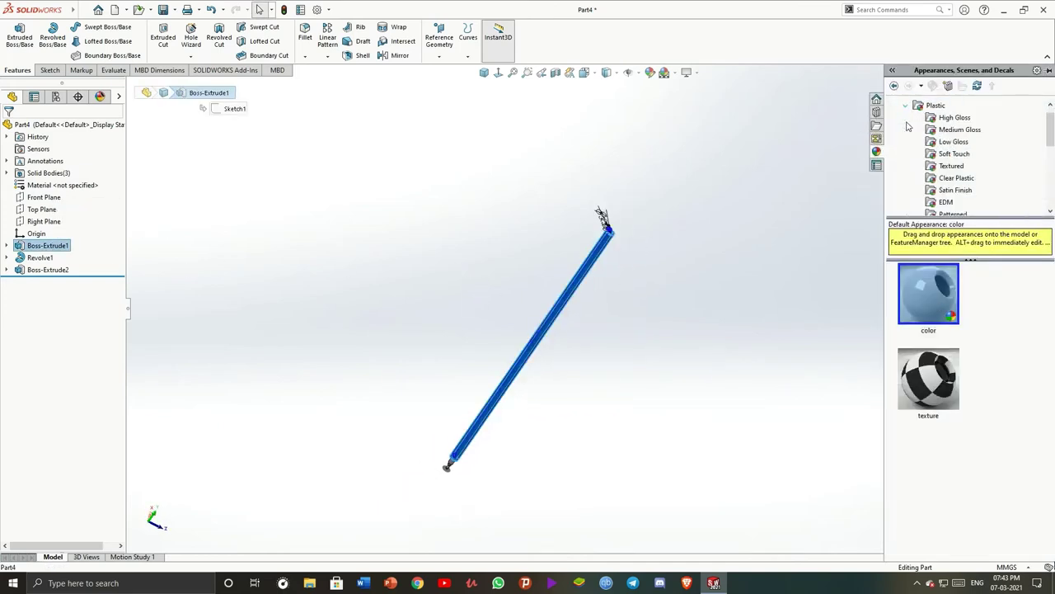
{"action": "left_click", "coordinate": [954, 177]}
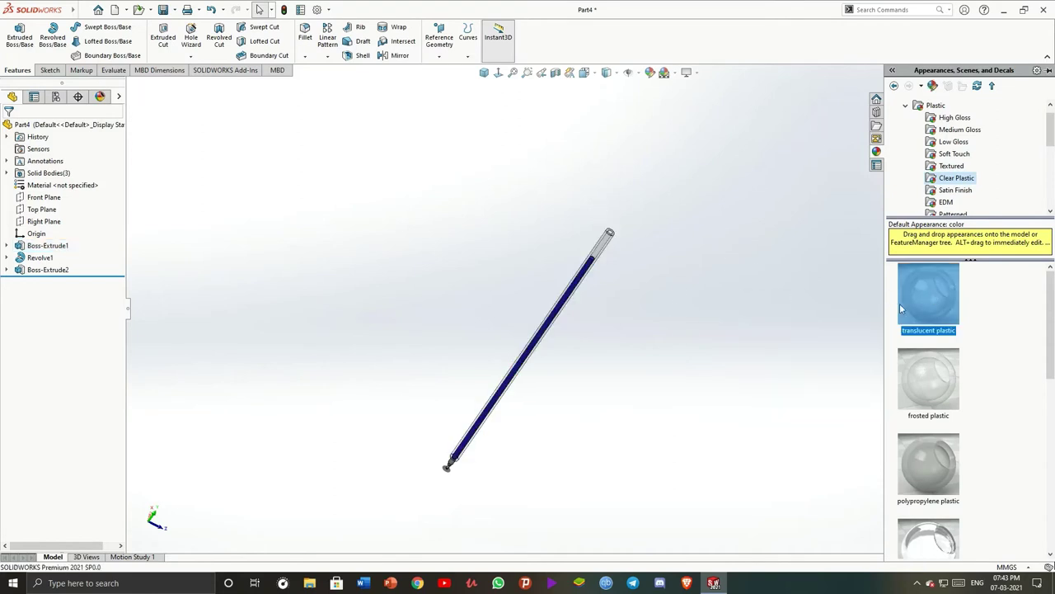
{"action": "scroll", "coordinate": [935, 346], "scroll_direction": "down", "scroll_amount": 1}
{"action": "scroll", "coordinate": [940, 371], "scroll_direction": "up", "scroll_amount": 1}
Apply a clear, frosted plastic appearance to the Boss-Extrude1 outer tube
{"action": "left_click", "coordinate": [65, 247]}
{"action": "left_click", "coordinate": [1049, 151]}
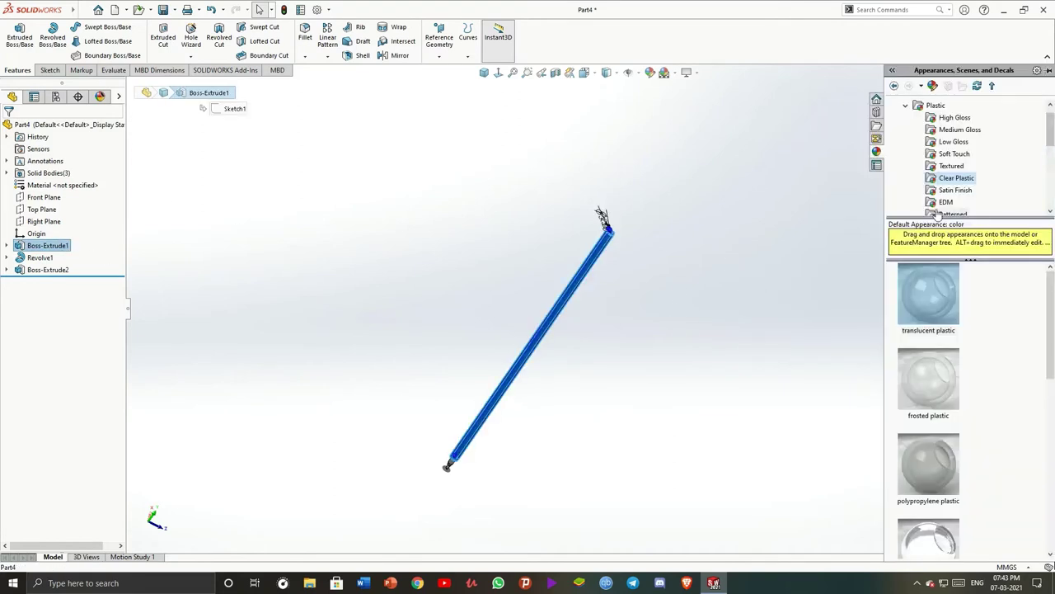
{"action": "left_click", "coordinate": [929, 376]}
{"action": "scroll", "coordinate": [941, 482], "scroll_direction": "down", "scroll_amount": 3}
{"action": "scroll", "coordinate": [945, 353], "scroll_direction": "up", "scroll_amount": 3}
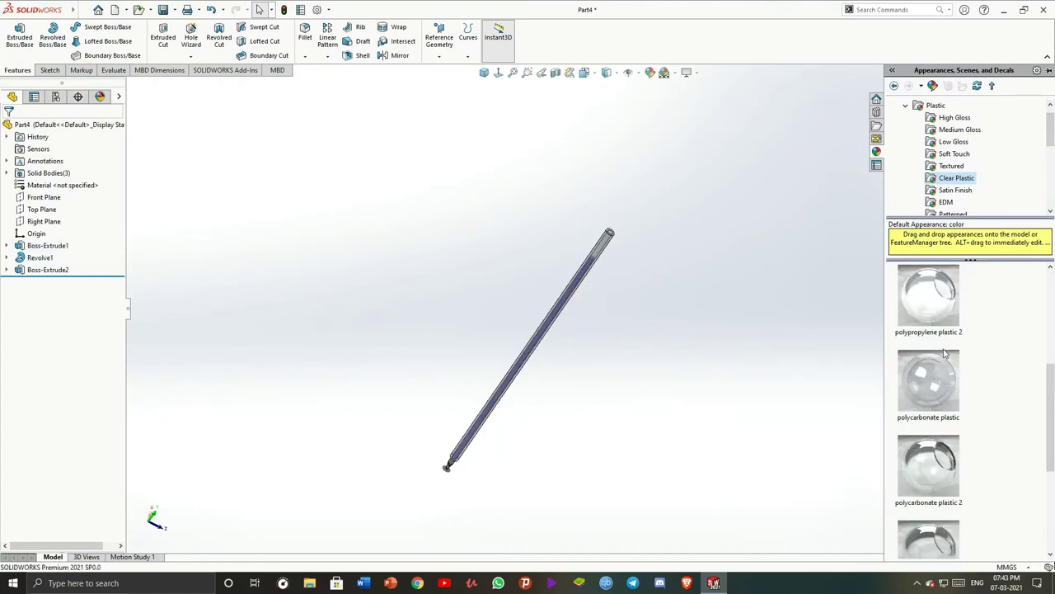
{"action": "scroll", "coordinate": [948, 462], "scroll_direction": "down", "scroll_amount": 2}
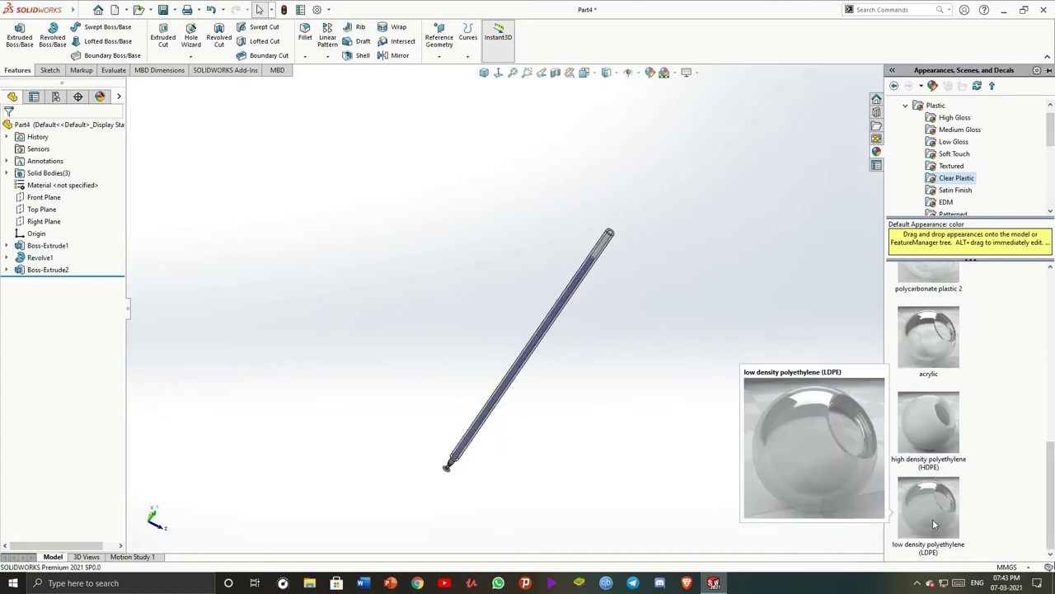
{"action": "scroll", "coordinate": [932, 519], "scroll_direction": "up", "scroll_amount": 5}
{"action": "left_click", "coordinate": [948, 400]}
{"action": "scroll", "coordinate": [932, 445], "scroll_direction": "down", "scroll_amount": 3}
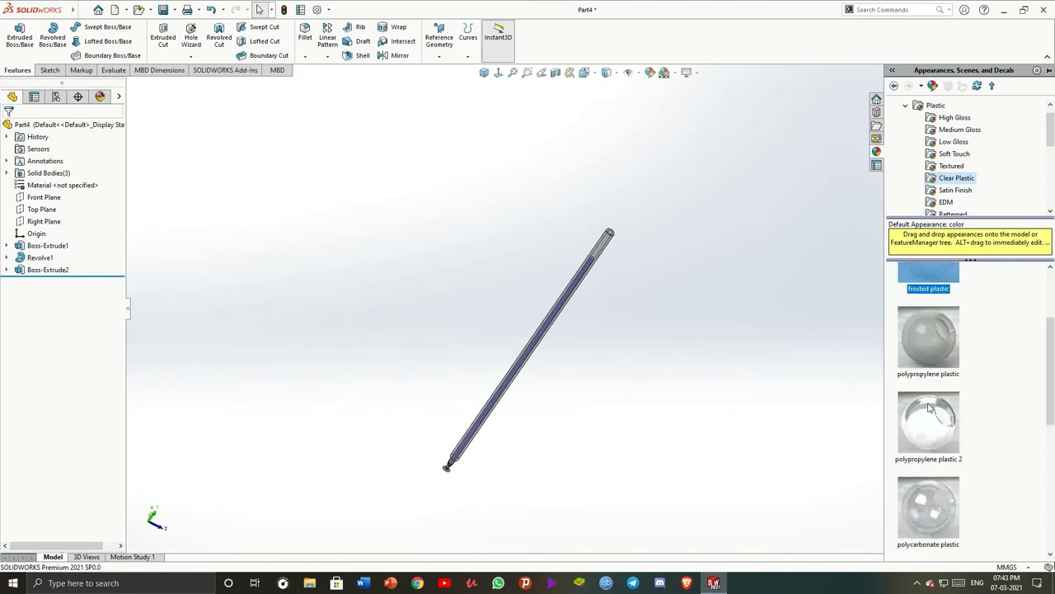
{"action": "scroll", "coordinate": [939, 420], "scroll_direction": "up", "scroll_amount": 3}
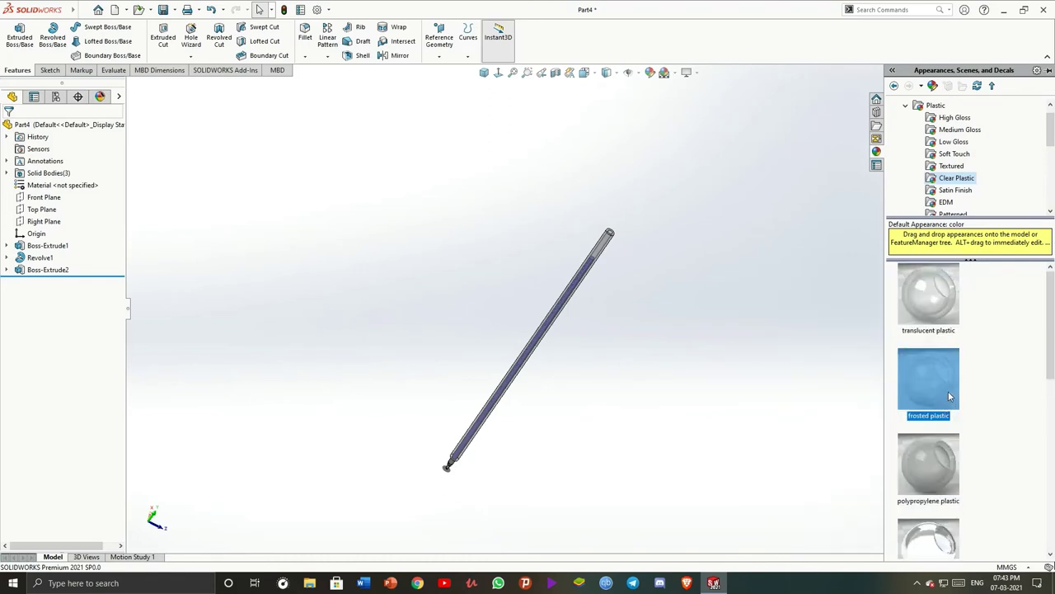
Select the Boss-Extrude2 ink core and choose the LDPE plastic appearance
{"action": "left_click", "coordinate": [41, 270]}
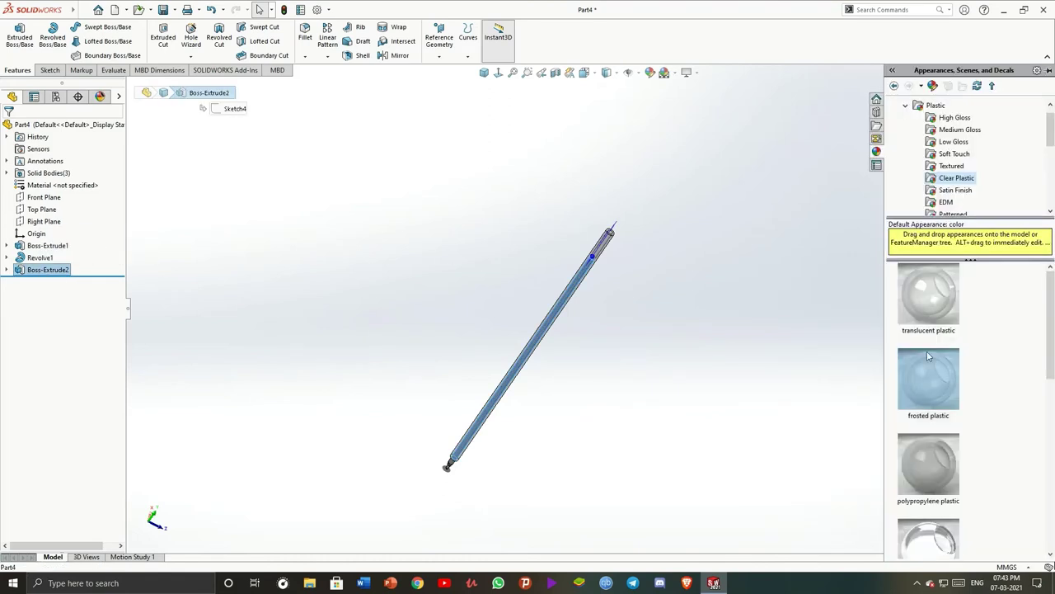
{"action": "scroll", "coordinate": [932, 412], "scroll_direction": "down", "scroll_amount": 3}
{"action": "left_click", "coordinate": [937, 521]}
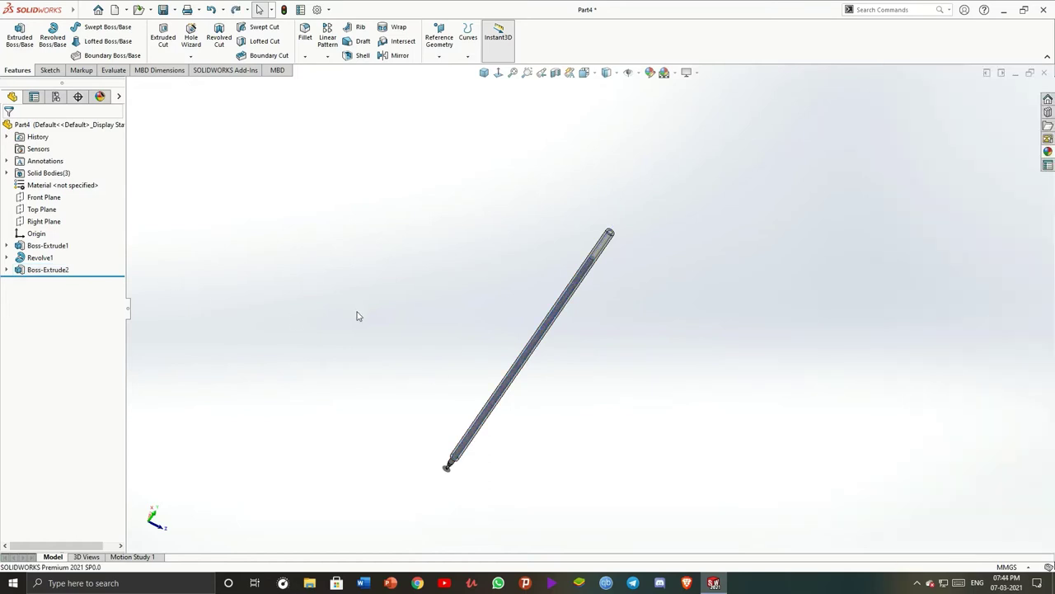
{"action": "mouse_move", "coordinate": [592, 377]}
{"action": "middle_mouse_down"}
{"action": "mouse_move", "coordinate": [621, 330]}
{"action": "mouse_move", "coordinate": [635, 358]}
{"action": "mouse_move", "coordinate": [605, 370]}
{"action": "mouse_move", "coordinate": [600, 386]}
{"action": "mouse_move", "coordinate": [516, 344]}
{"action": "mouse_move", "coordinate": [563, 179]}
{"action": "mouse_move", "coordinate": [698, 207]}
{"action": "mouse_move", "coordinate": [676, 216]}
{"action": "middle_mouse_up"}
Confirm the dark blue colour on the Boss-Extrude2 ink core
{"action": "left_click", "coordinate": [51, 270]}
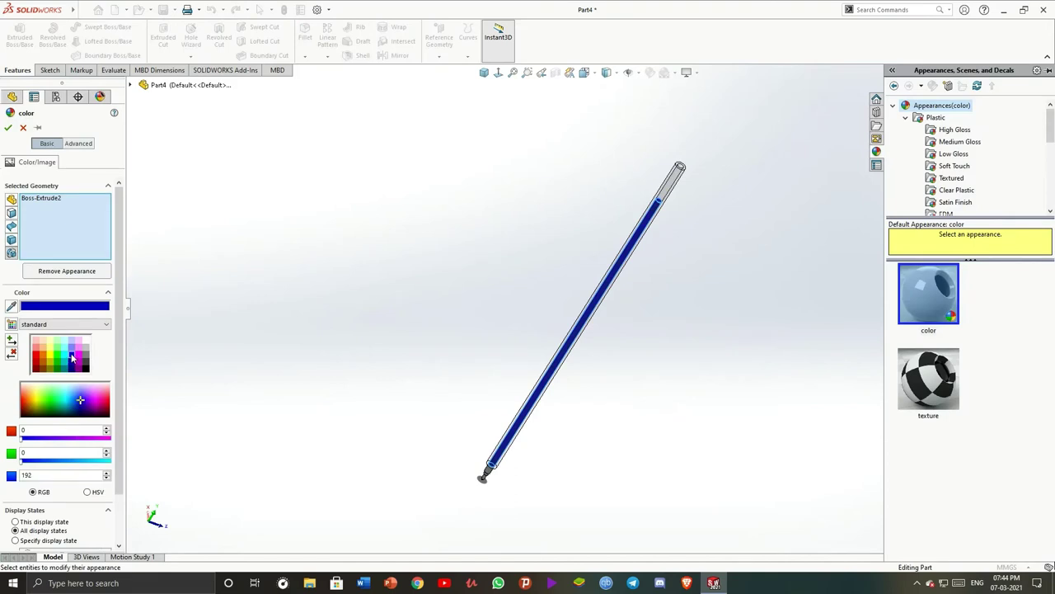
{"action": "left_click", "coordinate": [9, 128]}
{"action": "mouse_move", "coordinate": [537, 252]}
{"action": "middle_mouse_down"}
{"action": "mouse_move", "coordinate": [679, 297]}
{"action": "mouse_move", "coordinate": [683, 311]}
{"action": "middle_mouse_up"}
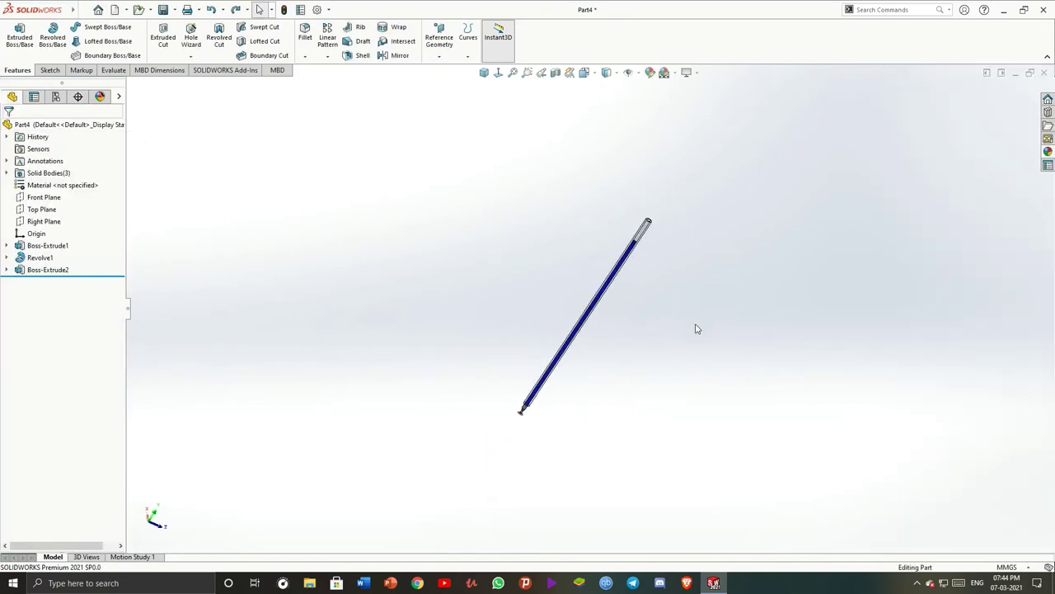
Zoom and pan to inspect the stepped tip, then view the refill diagonally
{"action": "scroll", "coordinate": [631, 370], "scroll_direction": "down", "scroll_amount": 2}
{"action": "scroll", "coordinate": [471, 207], "scroll_direction": "down", "scroll_amount": 3}
{"action": "scroll", "coordinate": [503, 184], "scroll_direction": "down", "scroll_amount": 3}
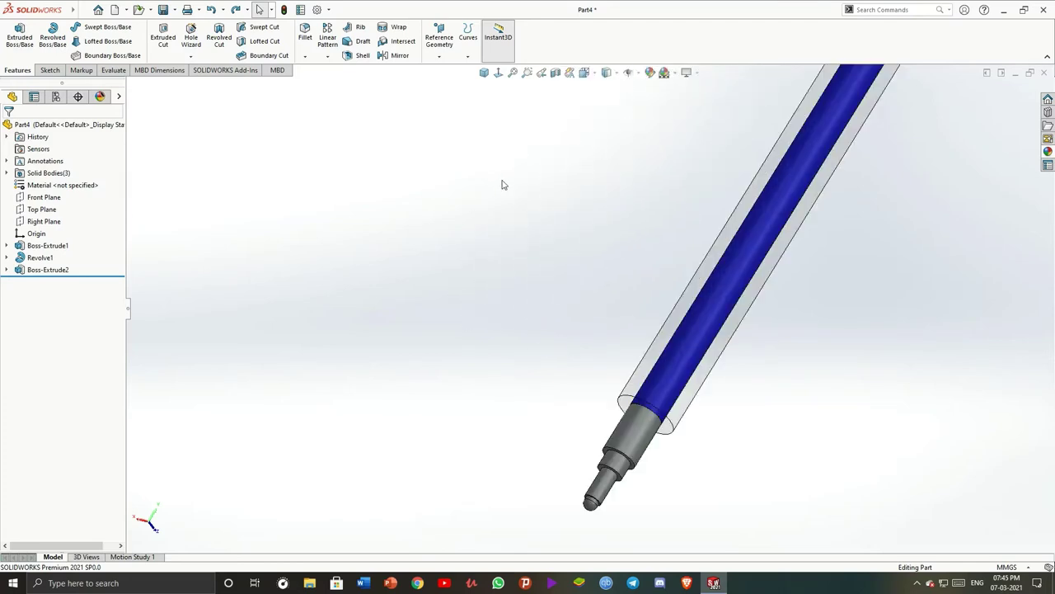
{"action": "middle_click_drag", "start_coordinate": [503, 185], "coordinate": [657, 407]}
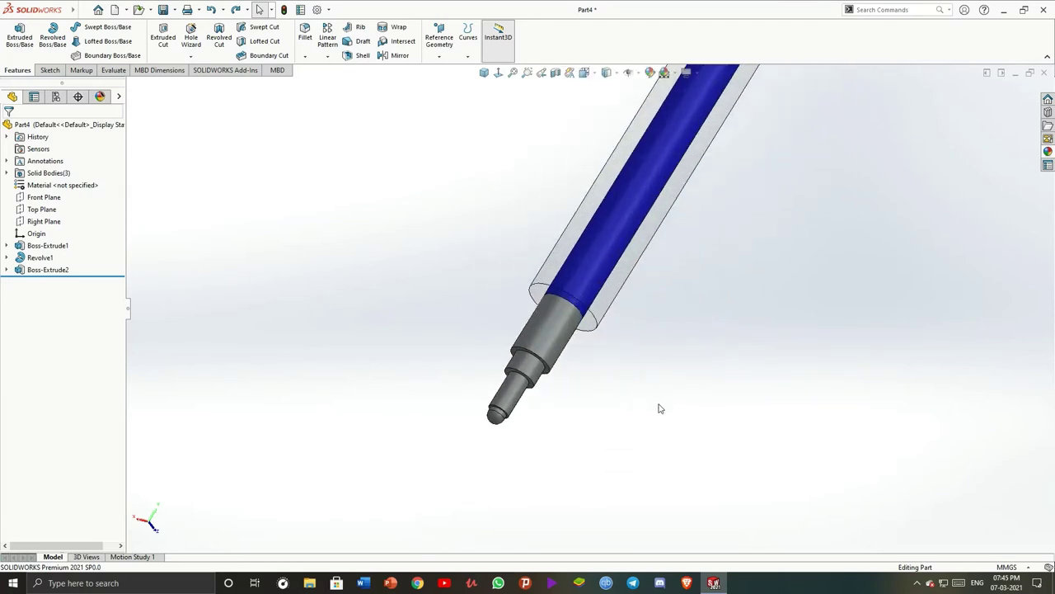
{"action": "scroll", "coordinate": [659, 408], "scroll_direction": "up", "scroll_amount": 3}
{"action": "scroll", "coordinate": [733, 213], "scroll_direction": "up", "scroll_amount": 3}
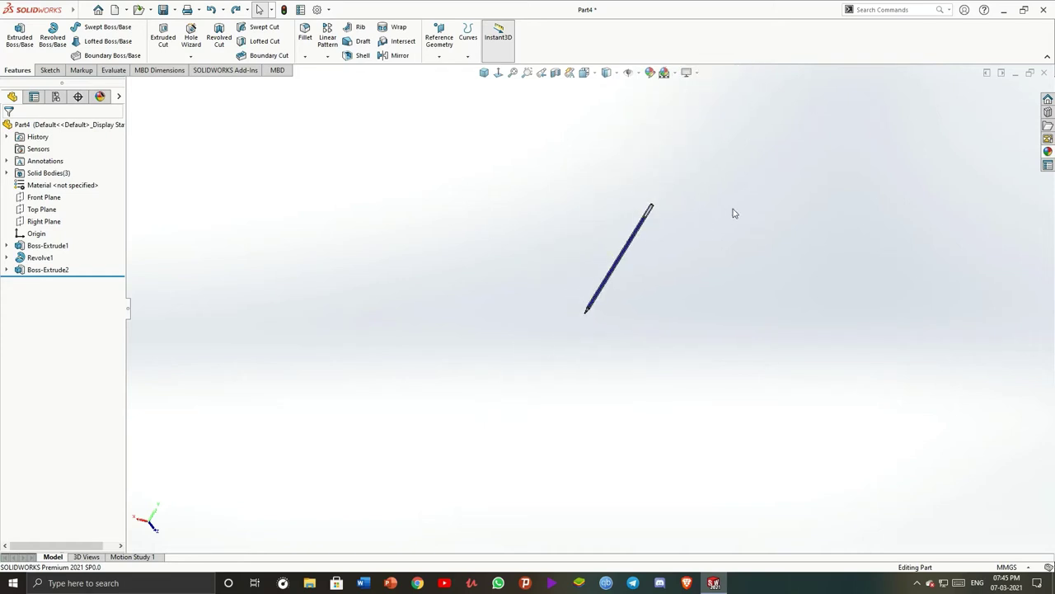
{"action": "middle_click_drag", "start_coordinate": [533, 233], "coordinate": [521, 337]}
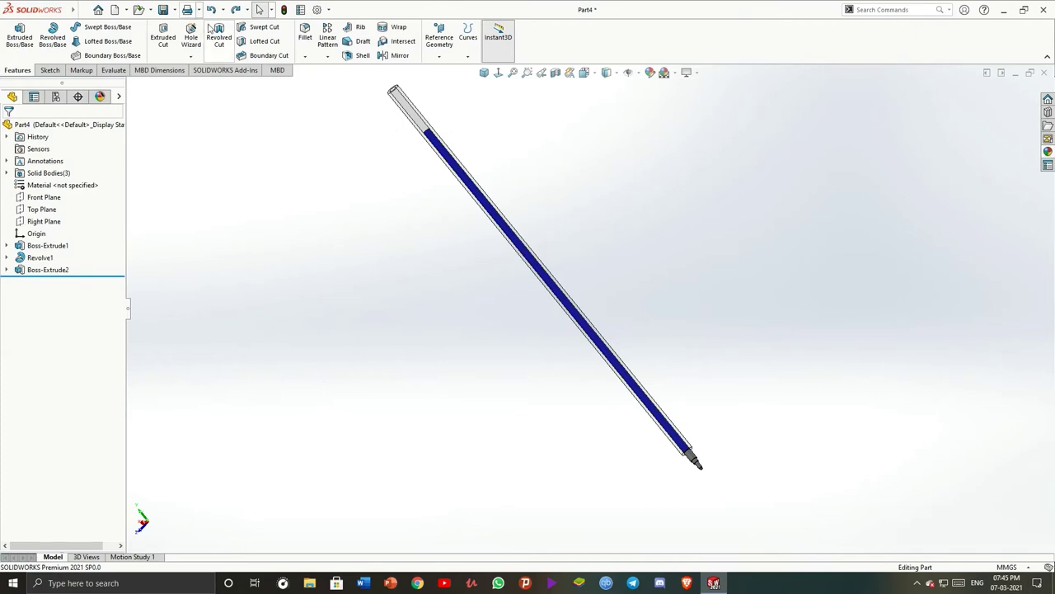
Save the part as 'refill' via File > Save As
{"action": "left_click", "coordinate": [82, 9]}
{"action": "left_click", "coordinate": [103, 160]}
{"action": "type", "text": "refill"}
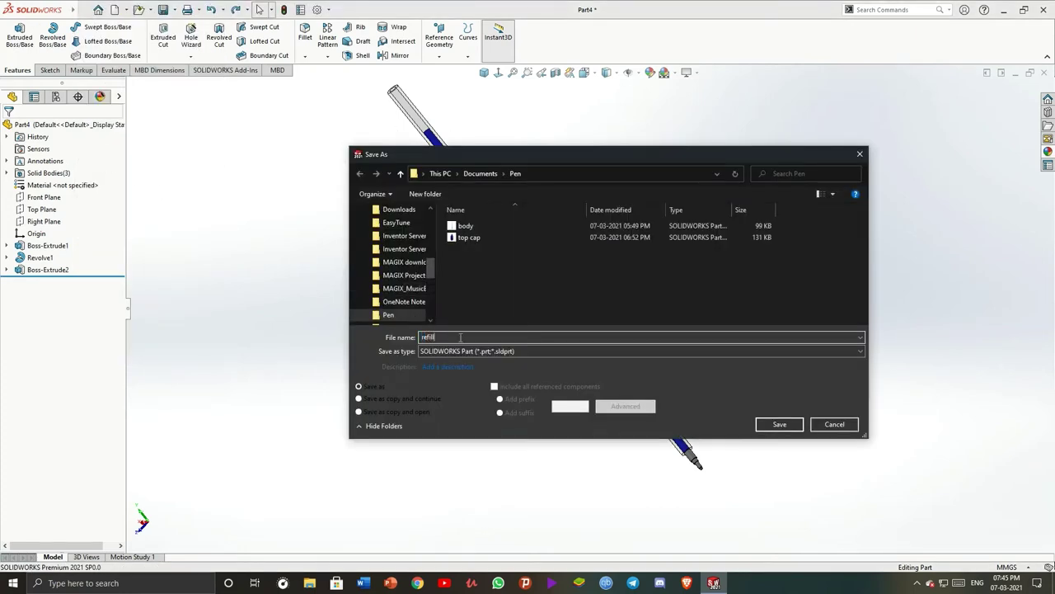
{"action": "key", "text": "Return"}
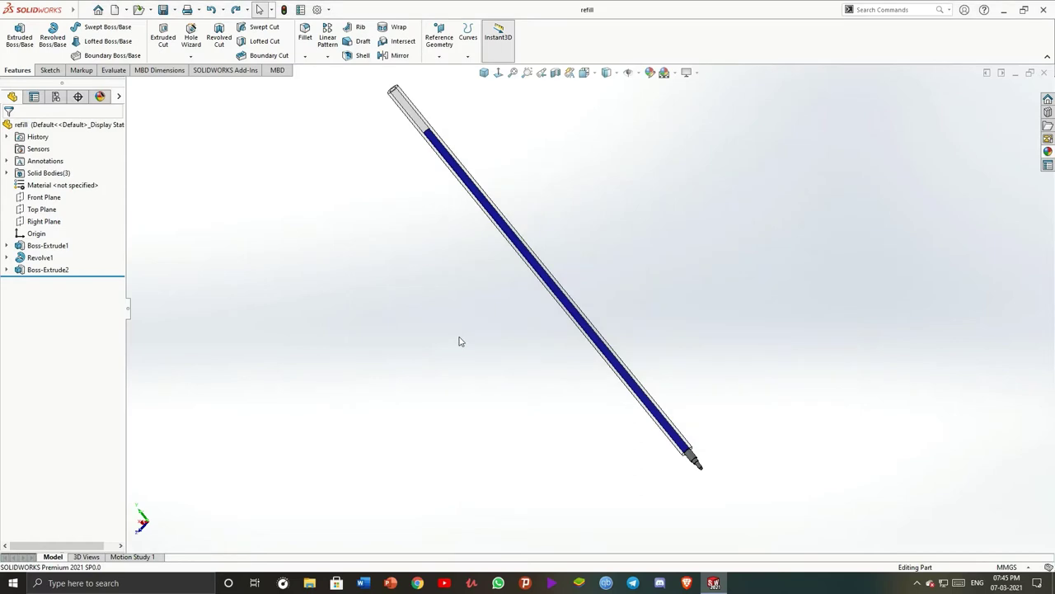
{"action": "mouse_move", "coordinate": [460, 341]}
{"action": "middle_mouse_down"}
{"action": "mouse_move", "coordinate": [530, 320]}
{"action": "mouse_move", "coordinate": [530, 360]}
{"action": "middle_mouse_up"}
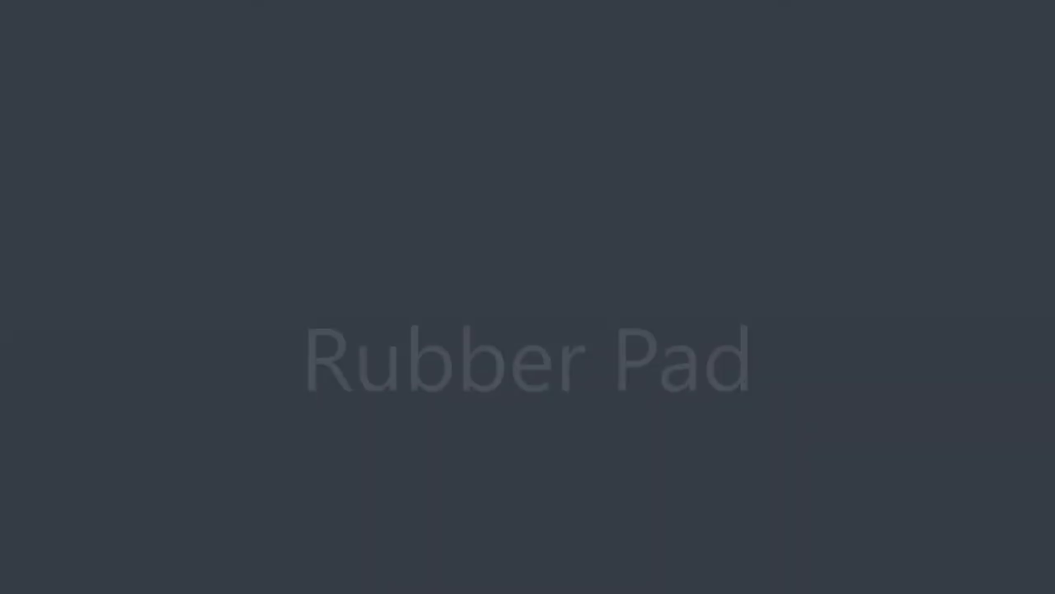
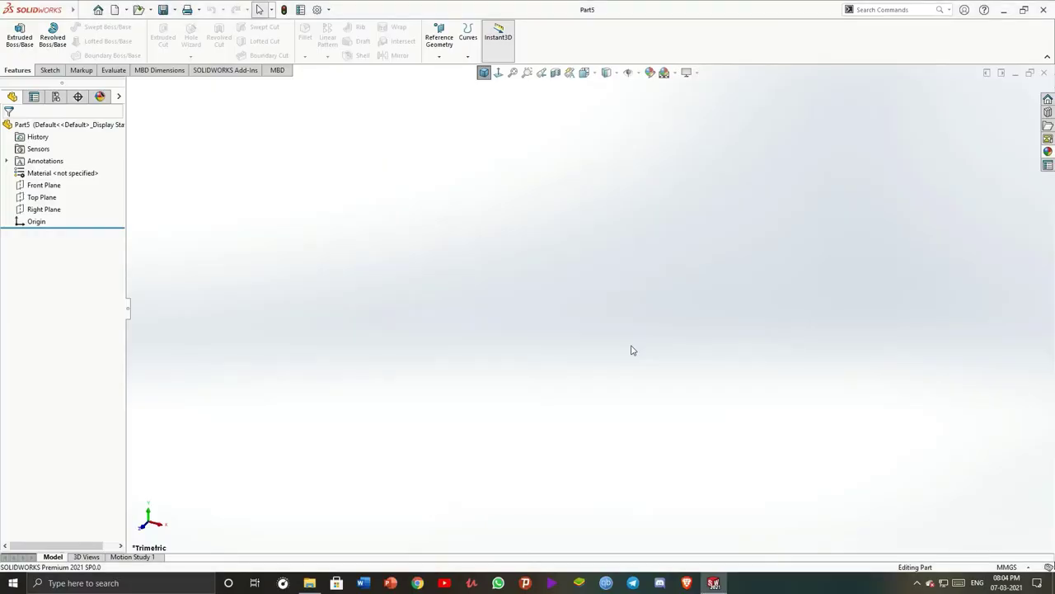
Create Plane1 offset 38.50 mm from the Top Plane, flipped to its underside
{"action": "left_click", "coordinate": [439, 37]}
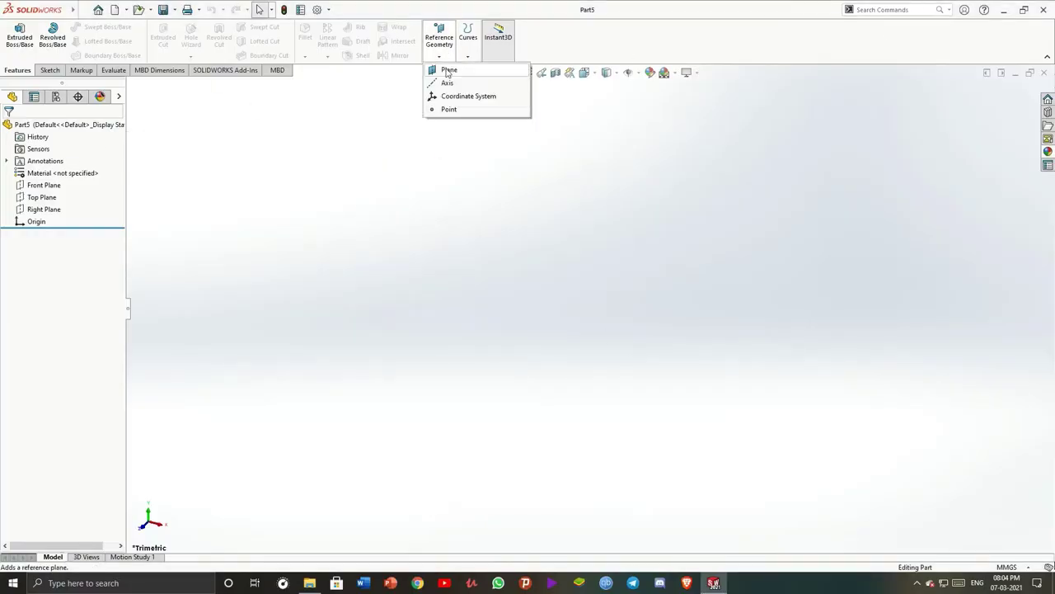
{"action": "left_click", "coordinate": [443, 71]}
{"action": "left_click", "coordinate": [186, 86]}
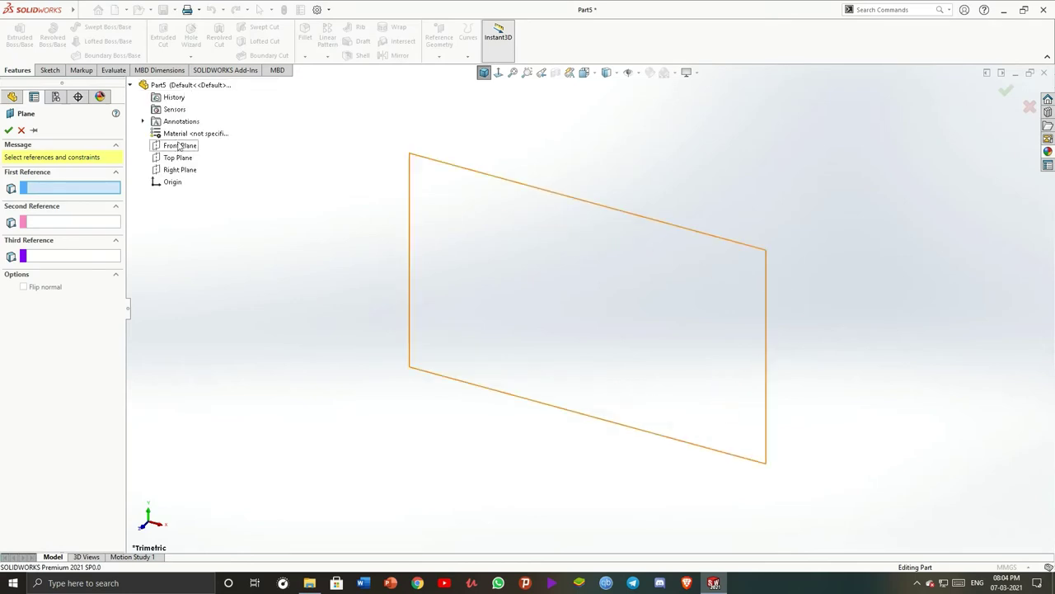
{"action": "left_click", "coordinate": [181, 158]}
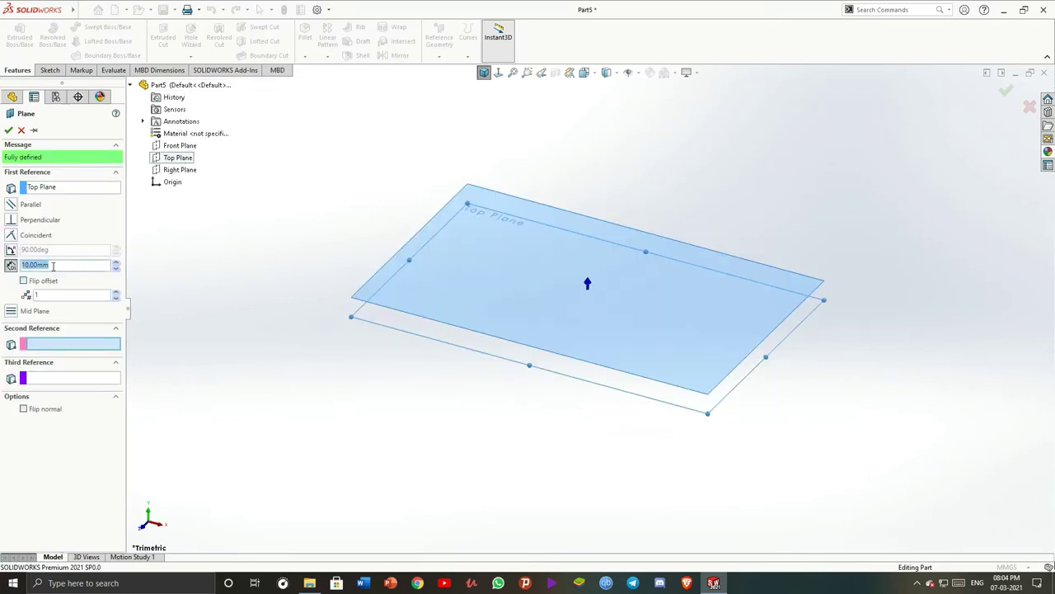
{"action": "type", "text": "28.5"}
{"action": "key", "text": "Return"}
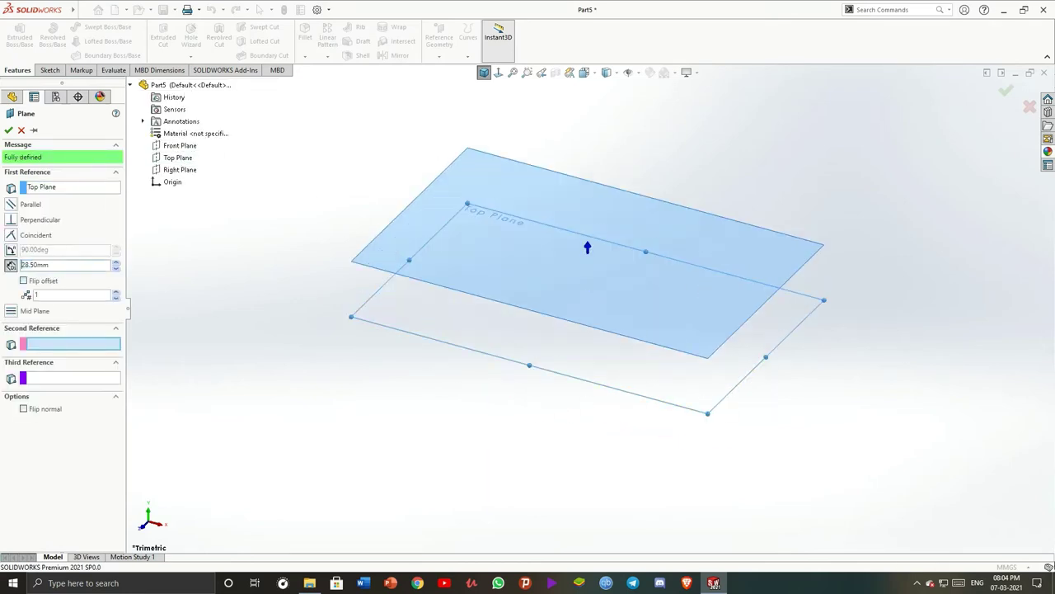
{"action": "left_click", "coordinate": [23, 280]}
{"action": "left_click", "coordinate": [8, 130]}
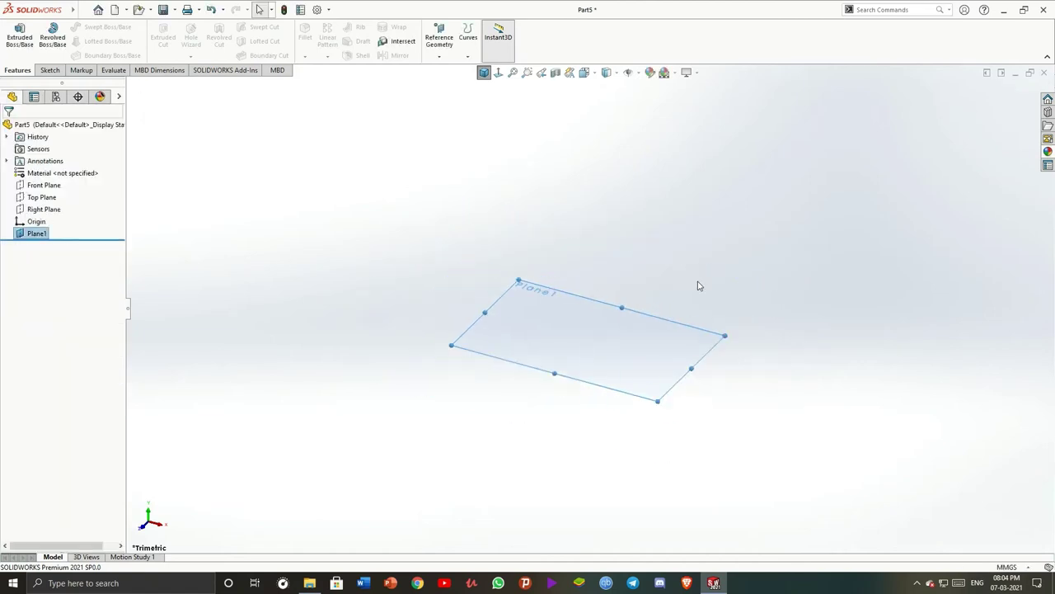
{"action": "left_click", "coordinate": [41, 197]}
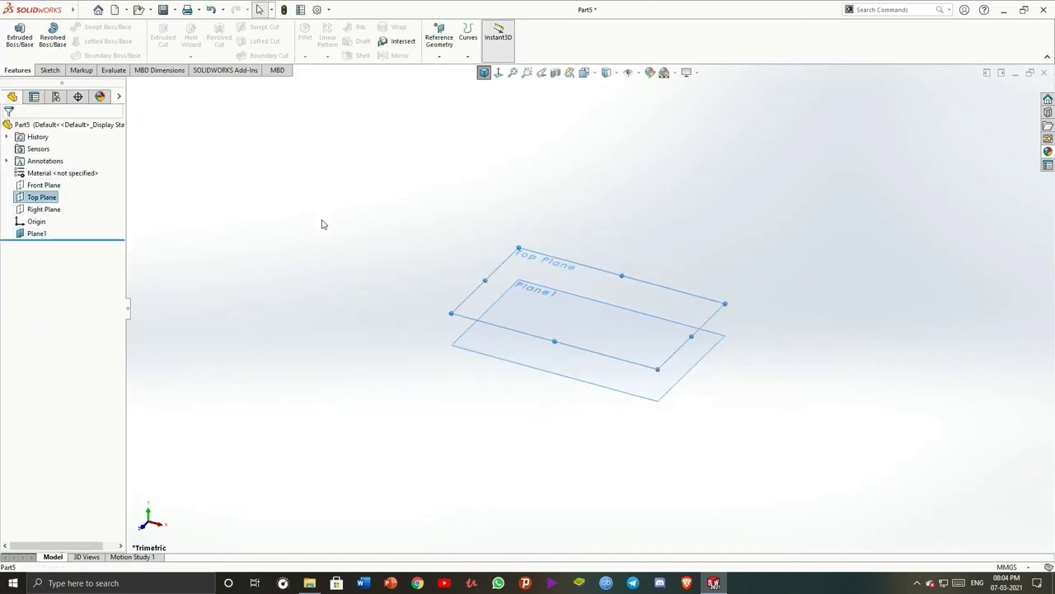
Sketch two concentric circles centred on the origin on Plane1
{"action": "key", "text": "ctrl+8"}
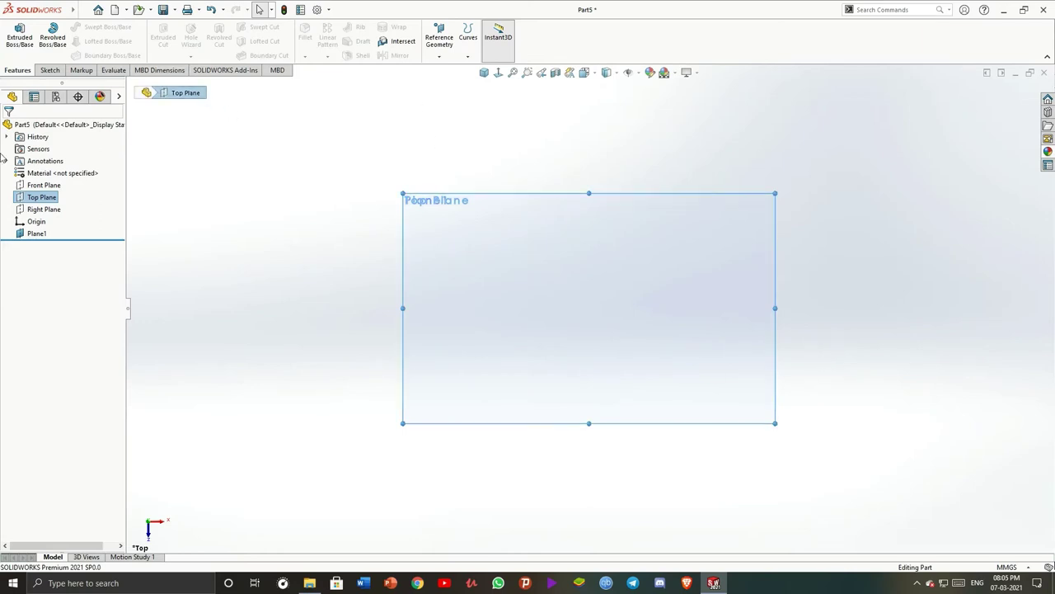
{"action": "left_click", "coordinate": [49, 70]}
{"action": "left_click", "coordinate": [93, 27]}
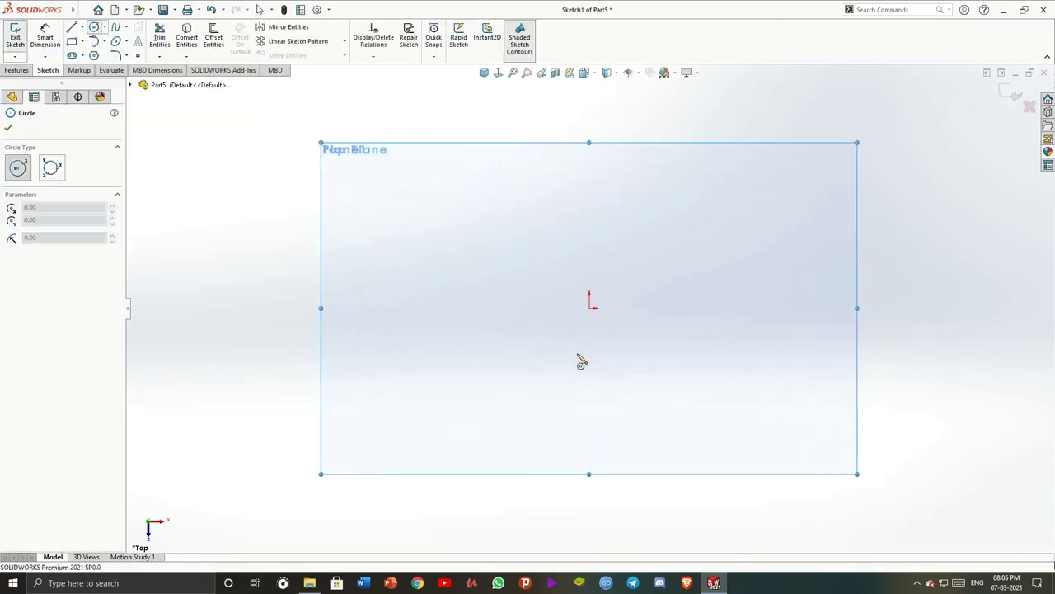
{"action": "left_click", "coordinate": [598, 313]}
{"action": "key", "text": "Escape"}
{"action": "left_click", "coordinate": [93, 27]}
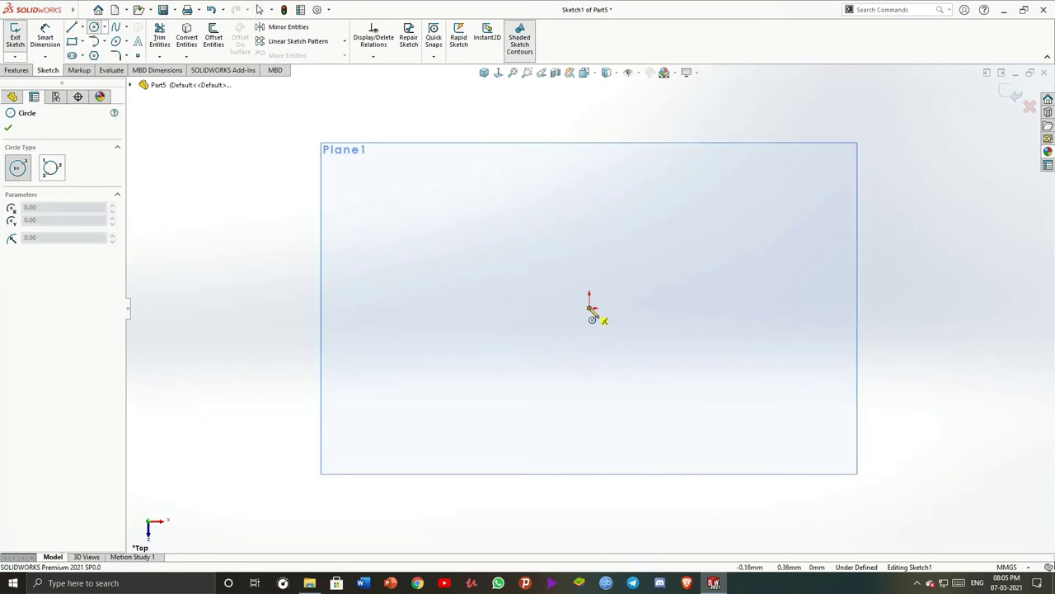
{"action": "mouse_move", "coordinate": [589, 309]}
{"action": "left_mouse_down"}
{"action": "mouse_move", "coordinate": [630, 309]}
{"action": "mouse_move", "coordinate": [679, 366]}
{"action": "left_mouse_up"}
{"action": "key", "text": "Escape"}
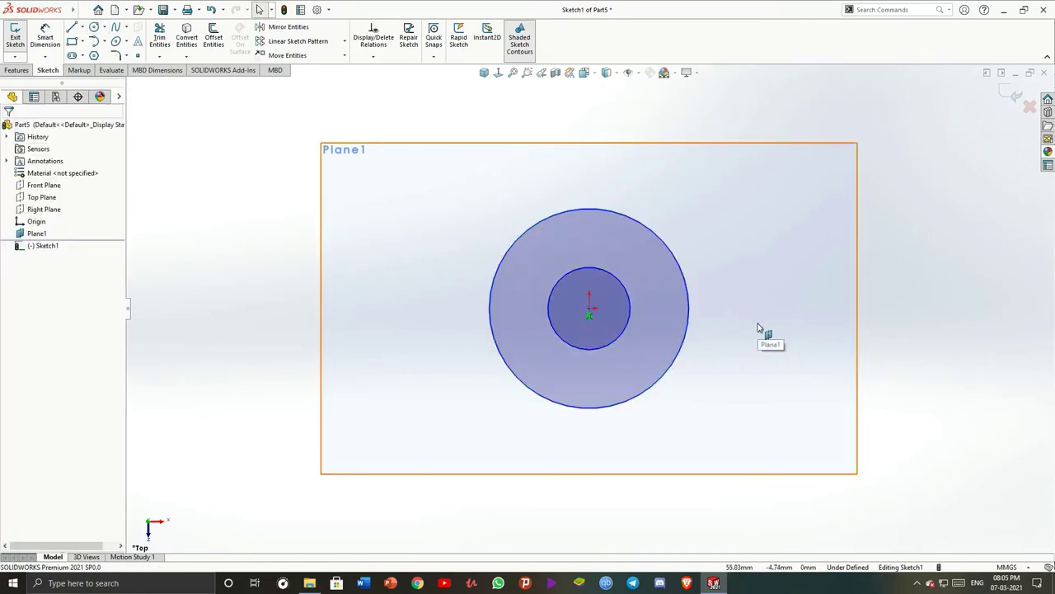
Dimension the circles Ø9.00 and Ø7.00 and exit the sketch
{"action": "left_click", "coordinate": [46, 37]}
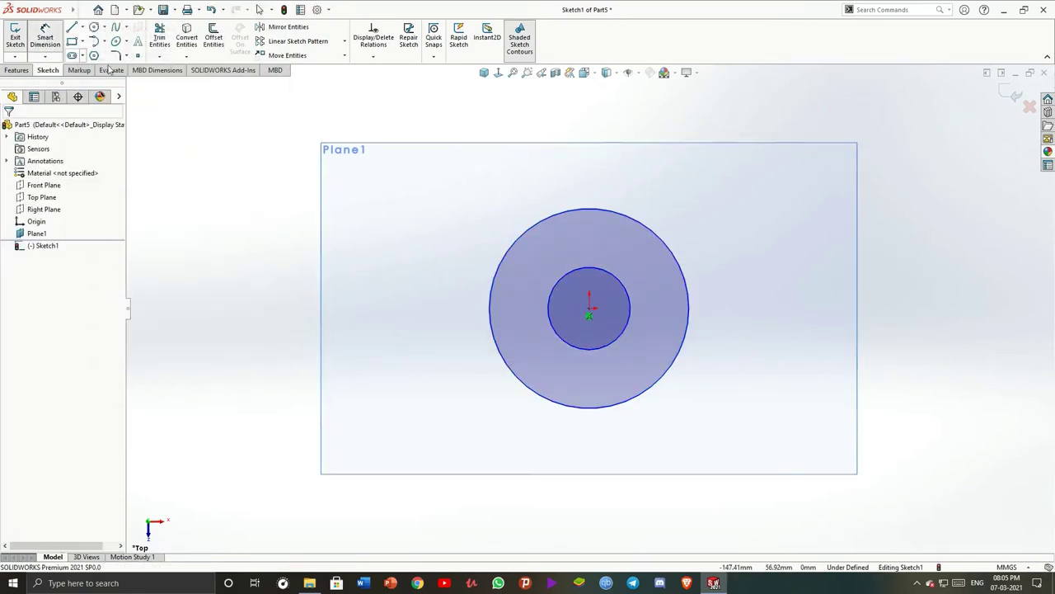
{"action": "left_click", "coordinate": [652, 233]}
{"action": "left_click", "coordinate": [700, 228]}
{"action": "type", "text": "9"}
{"action": "key", "text": "Return"}
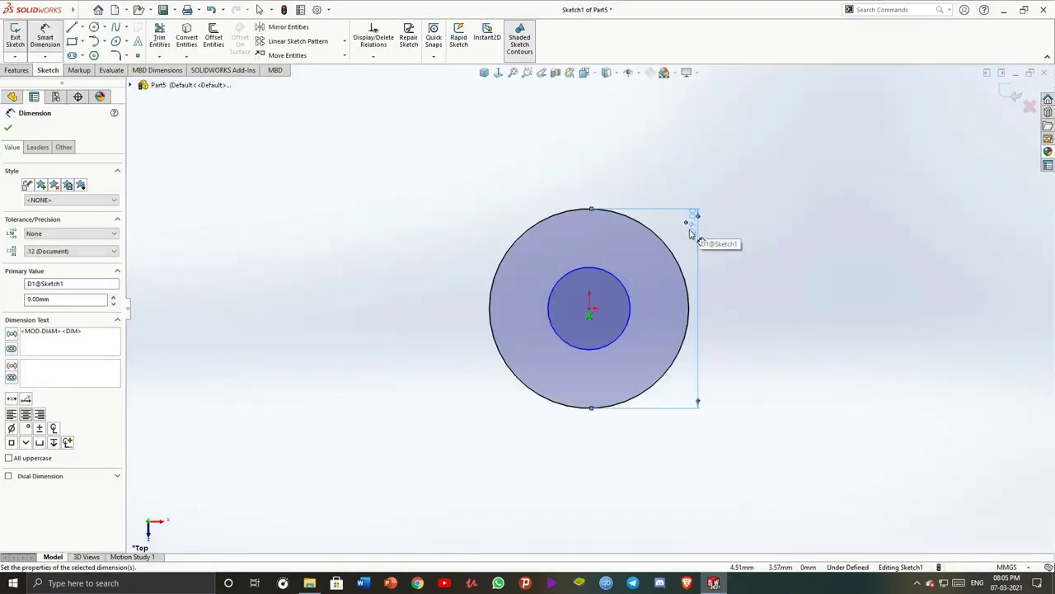
{"action": "key", "text": "Delete"}
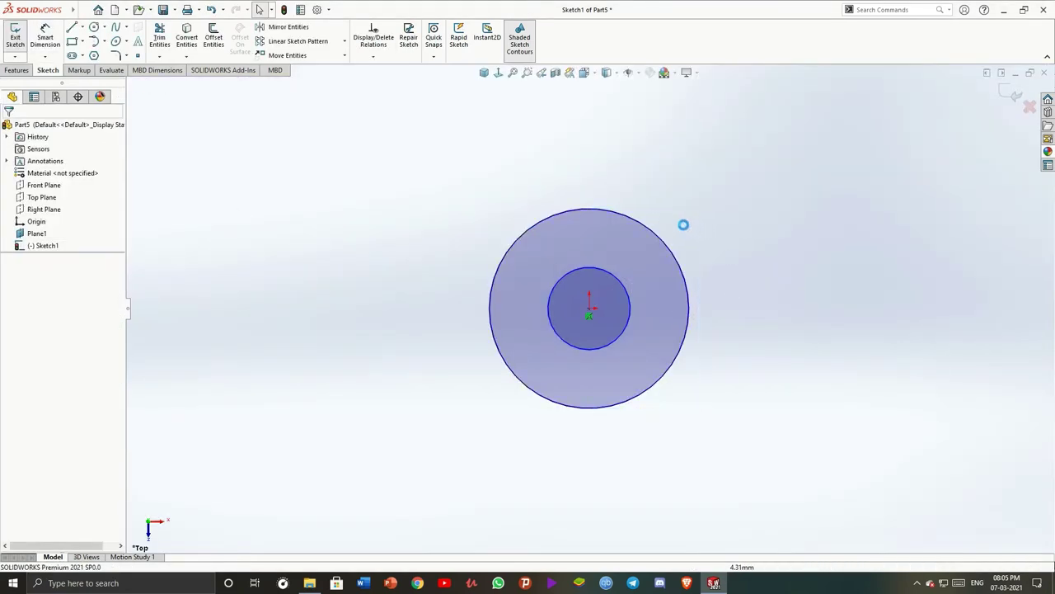
{"action": "left_click", "coordinate": [671, 256]}
{"action": "left_click", "coordinate": [697, 198]}
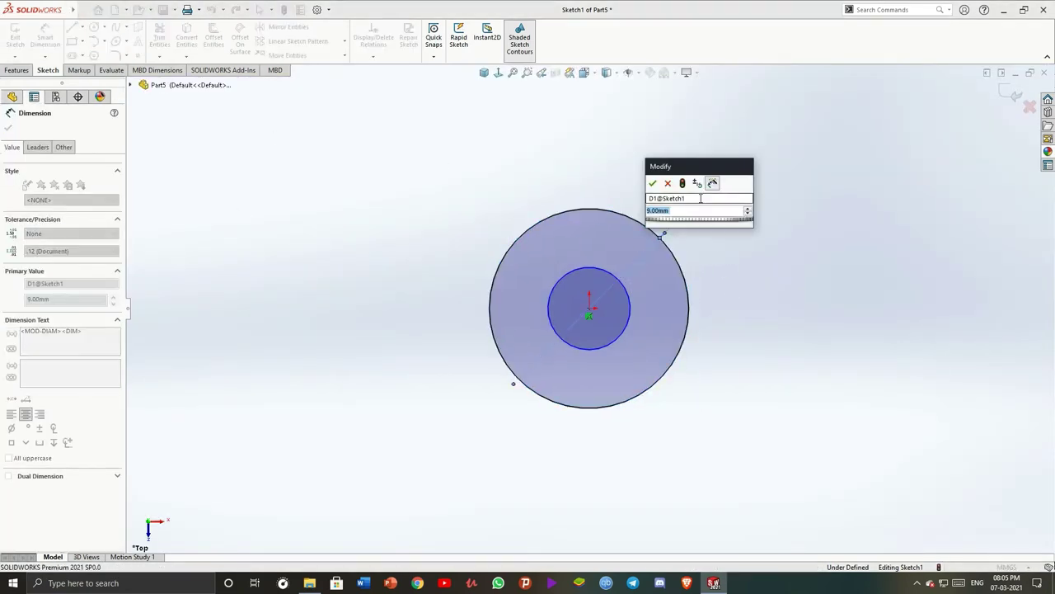
{"action": "key", "text": "Return"}
{"action": "left_click", "coordinate": [605, 271]}
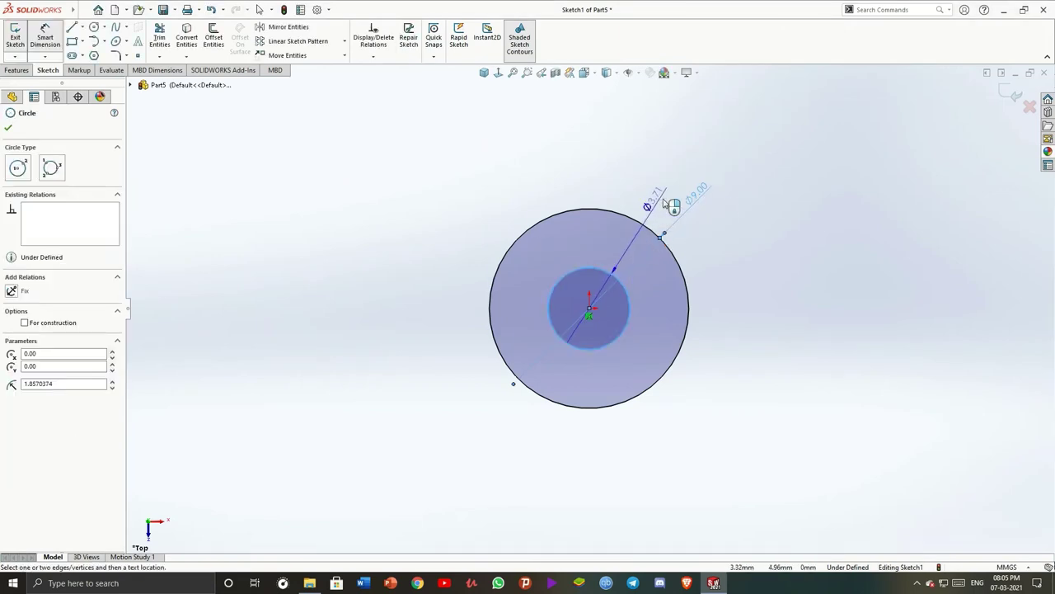
{"action": "left_click", "coordinate": [705, 235]}
{"action": "key", "text": "Return"}
{"action": "key", "text": "Escape"}
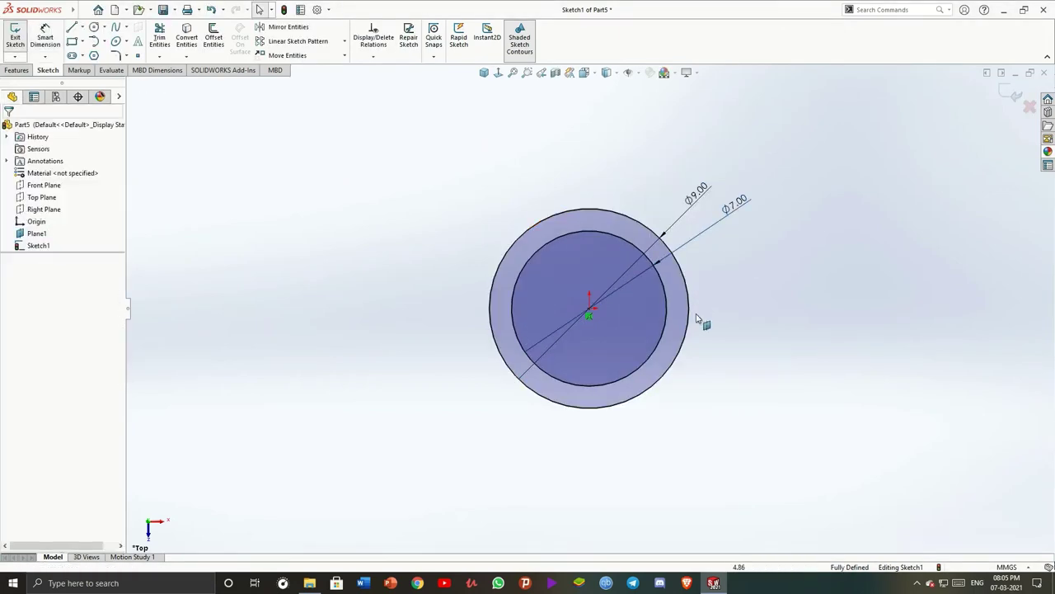
{"action": "left_click", "coordinate": [1012, 93]}
Start a new sketch on Plane1 with two circles centred on the origin
{"action": "left_click", "coordinate": [37, 233]}
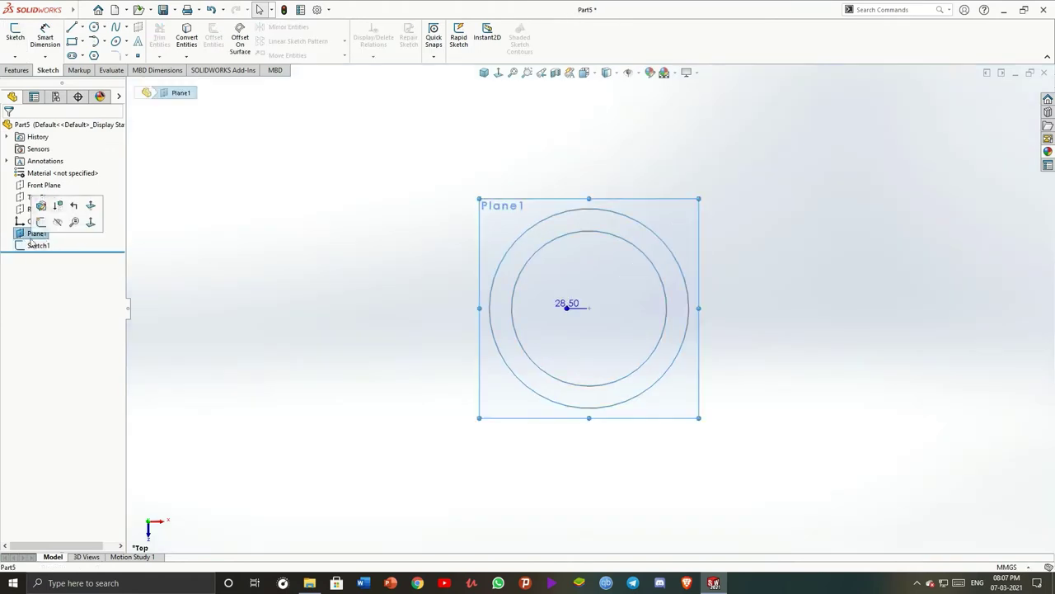
{"action": "left_click", "coordinate": [41, 222]}
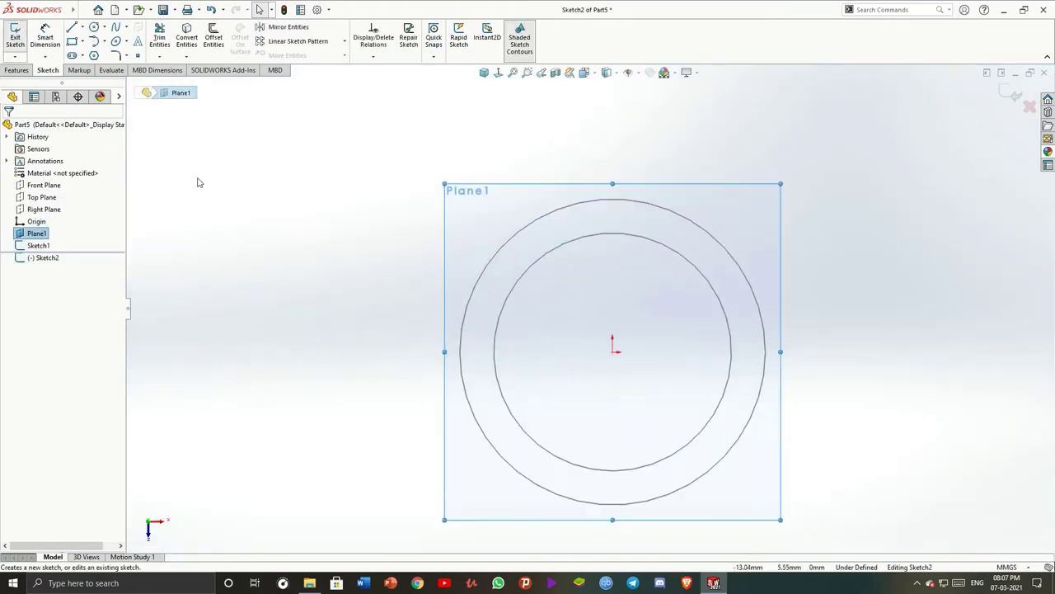
{"action": "left_click", "coordinate": [93, 27]}
{"action": "left_click", "coordinate": [613, 352]}
{"action": "left_click", "coordinate": [843, 280]}
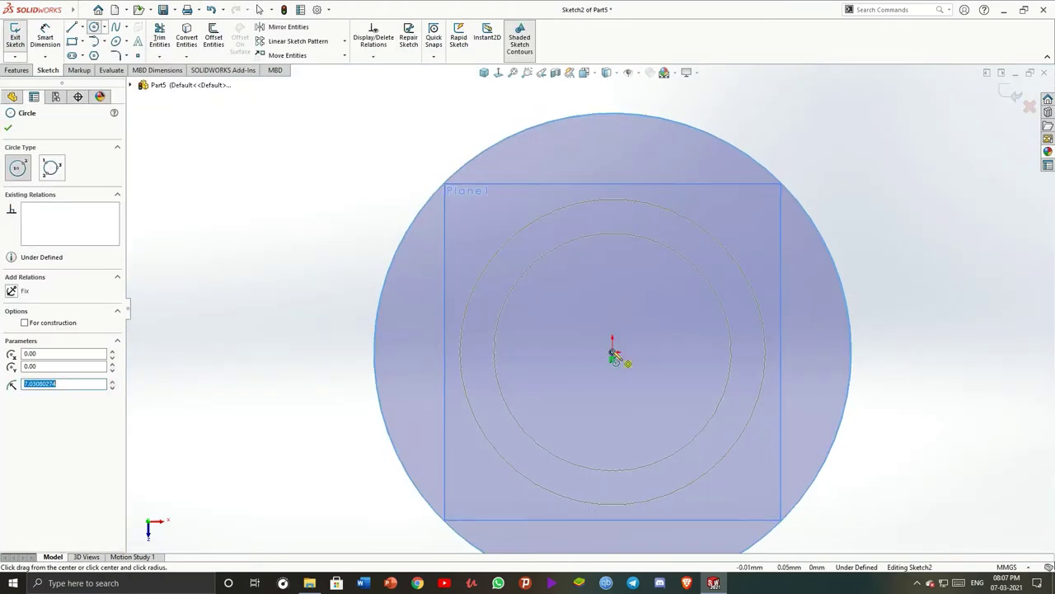
{"action": "left_click", "coordinate": [613, 352]}
{"action": "left_click", "coordinate": [803, 321]}
{"action": "key", "text": "Escape"}
Dimension the outer circle Ø8 and the inner circle Ø7
{"action": "left_click", "coordinate": [45, 38]}
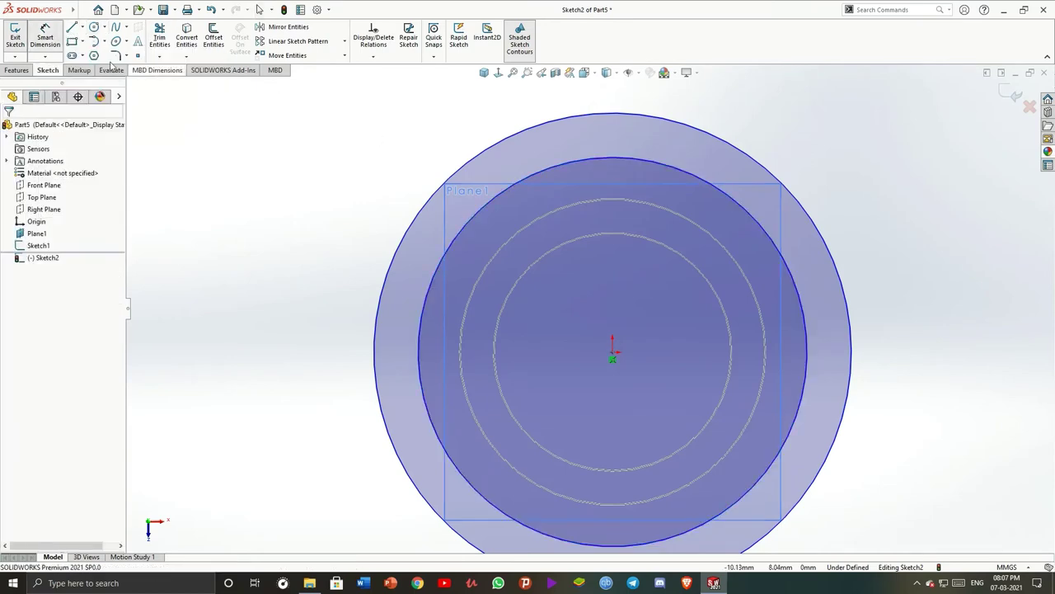
{"action": "left_click", "coordinate": [800, 202]}
{"action": "left_click", "coordinate": [849, 189]}
{"action": "type", "text": "8"}
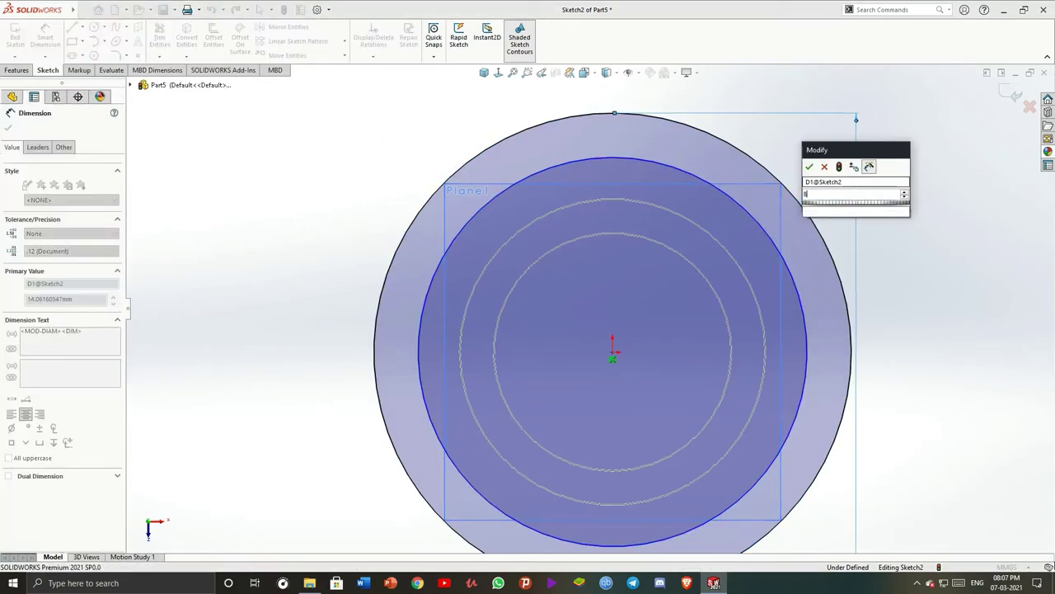
{"action": "key", "text": "Return"}
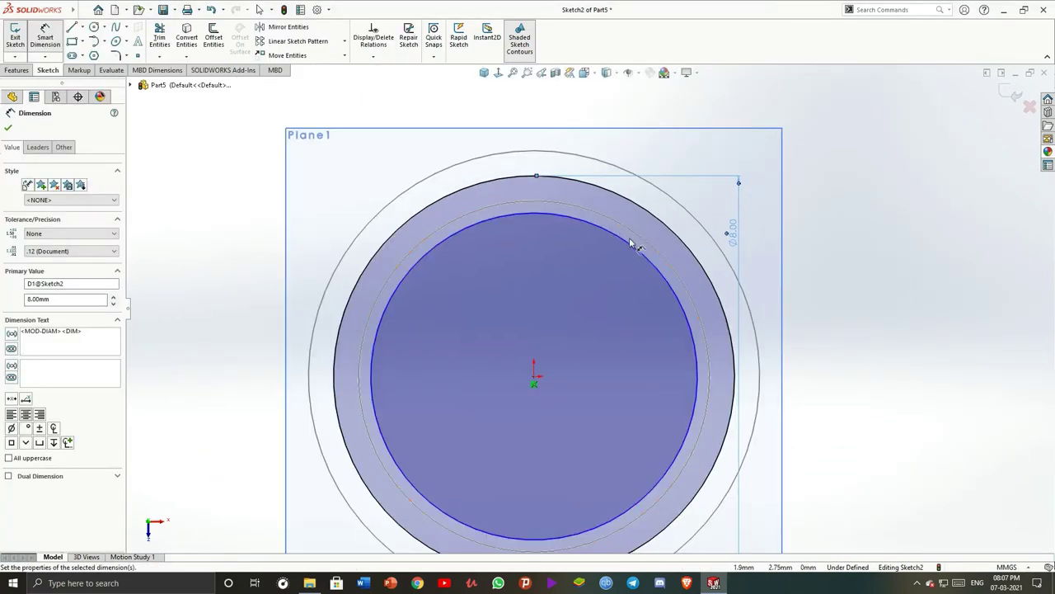
{"action": "left_click", "coordinate": [631, 243]}
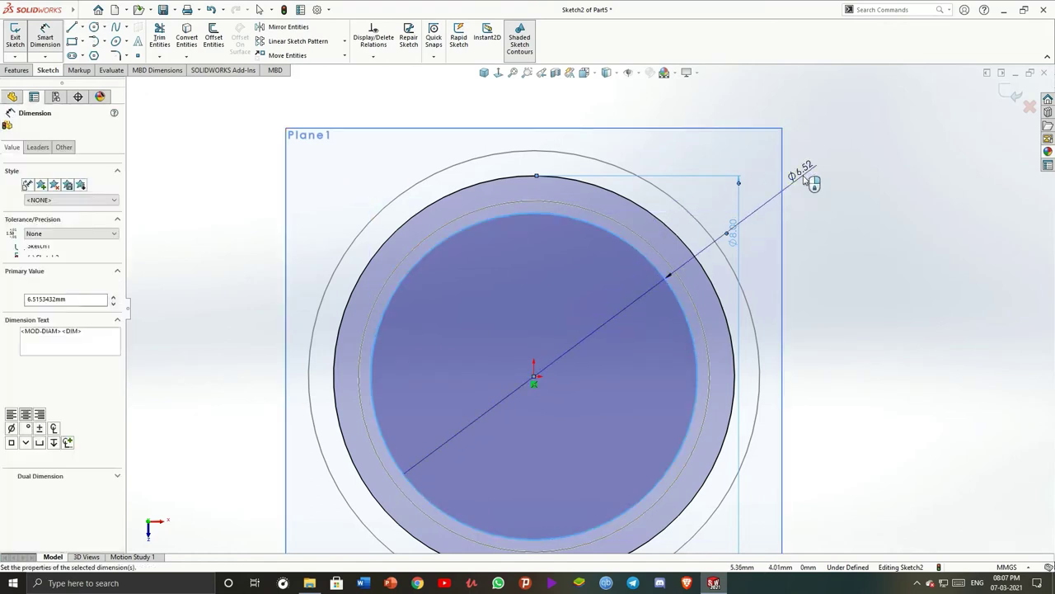
{"action": "left_click", "coordinate": [804, 177]}
{"action": "type", "text": "7"}
{"action": "key", "text": "Return"}
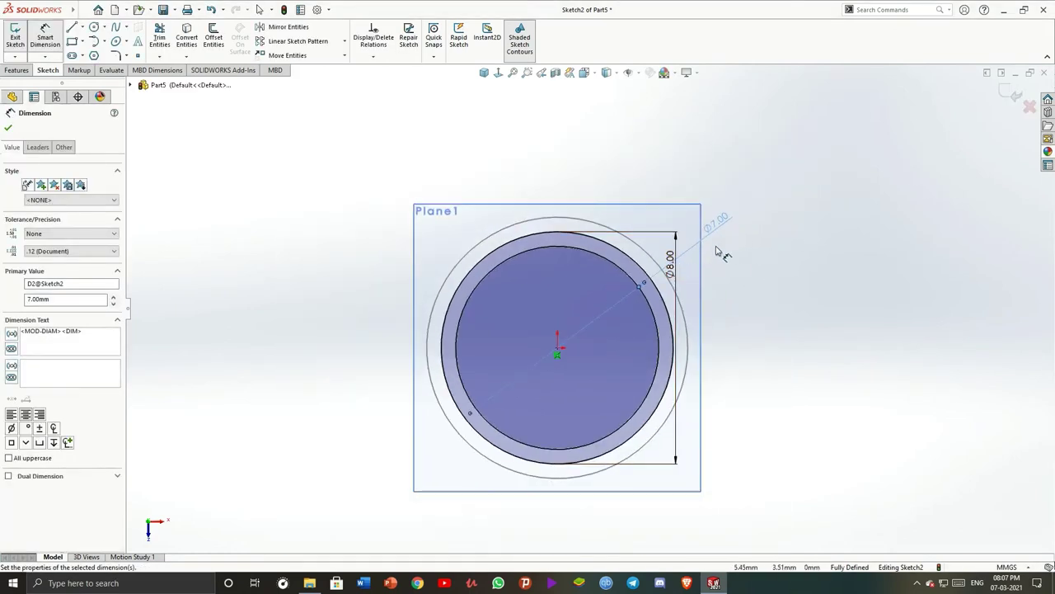
Replace the vertical dimension with a Ø8.00 dimension beside Ø7.00 and exit the sketch
{"action": "left_click", "coordinate": [669, 262]}
{"action": "key", "text": "Delete"}
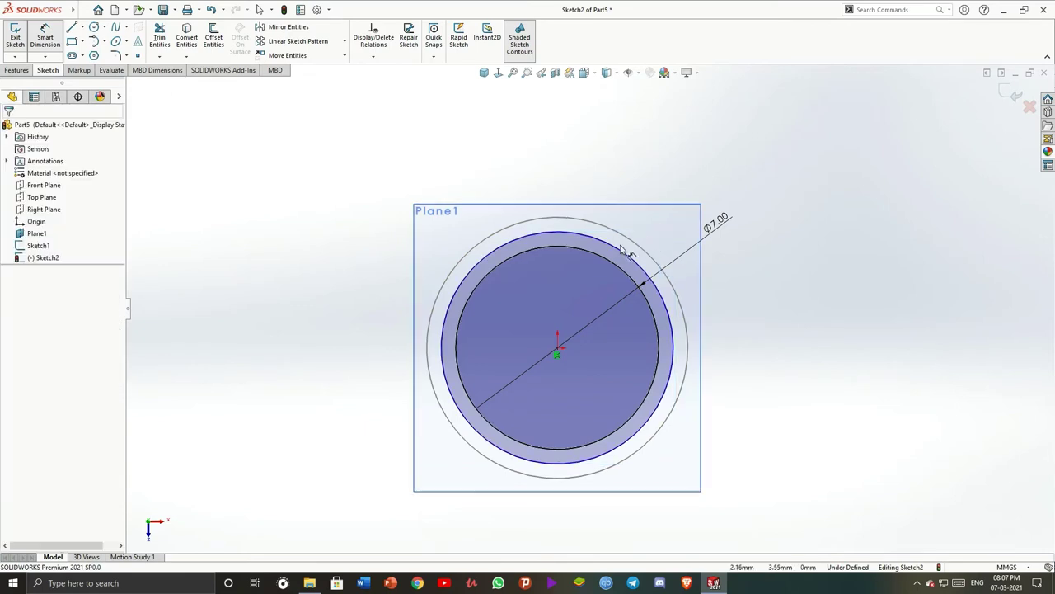
{"action": "left_click", "coordinate": [624, 248]}
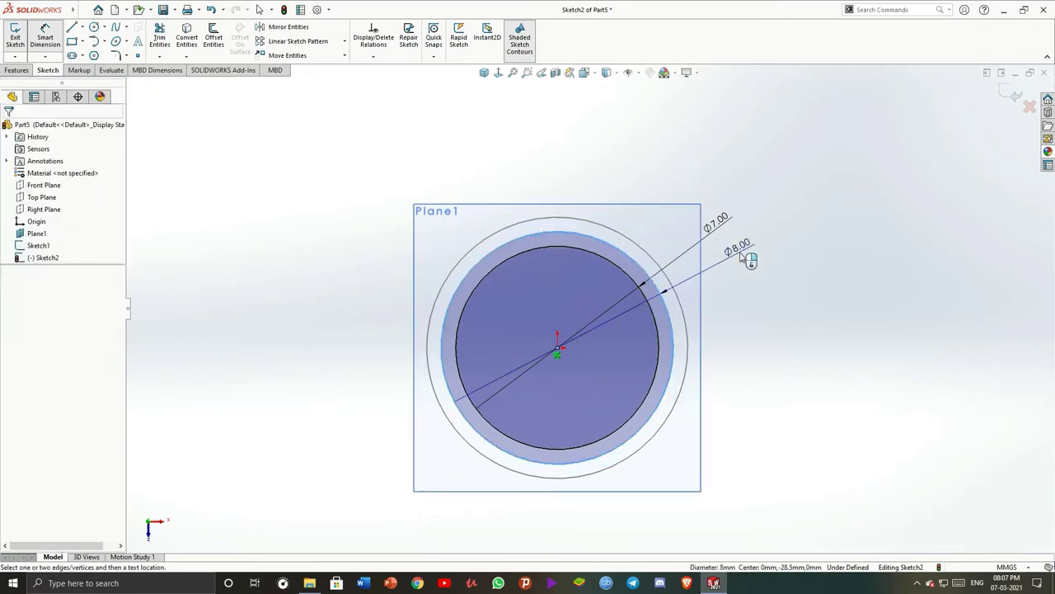
{"action": "left_click", "coordinate": [746, 259]}
{"action": "key", "text": "Return"}
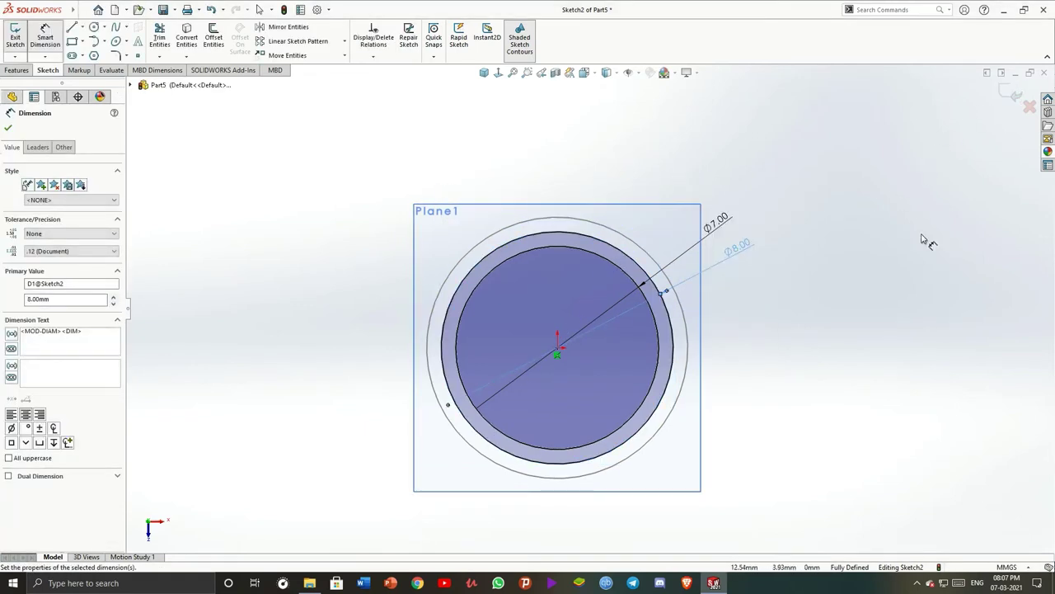
{"action": "left_click", "coordinate": [1001, 103]}
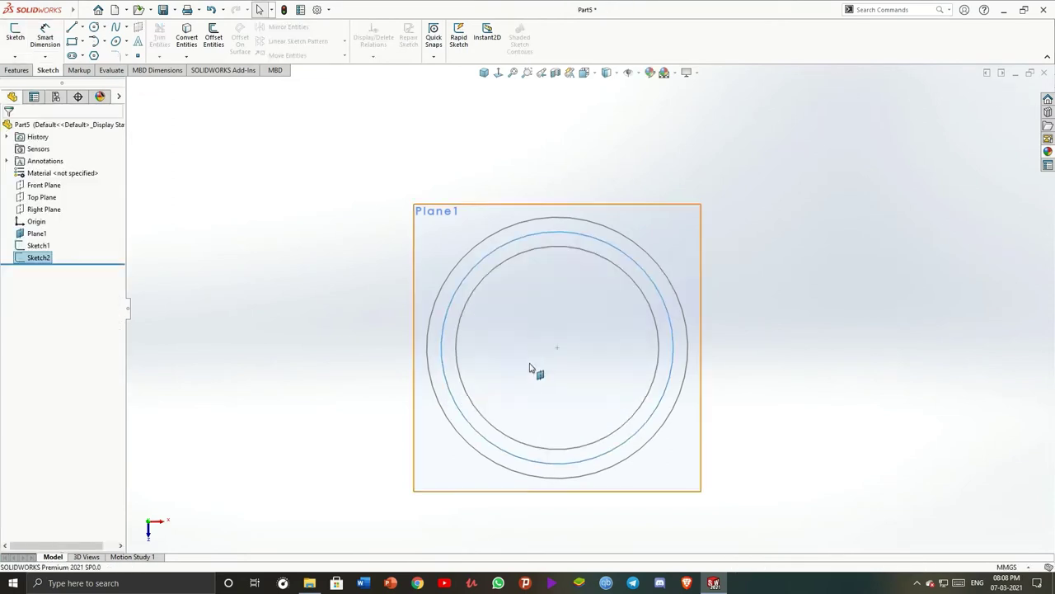
{"action": "left_click", "coordinate": [16, 70]}
Attempt a loft between the two circle sketches, dismiss the profile errors and cancel it
{"action": "left_click", "coordinate": [108, 41]}
{"action": "left_click", "coordinate": [594, 302]}
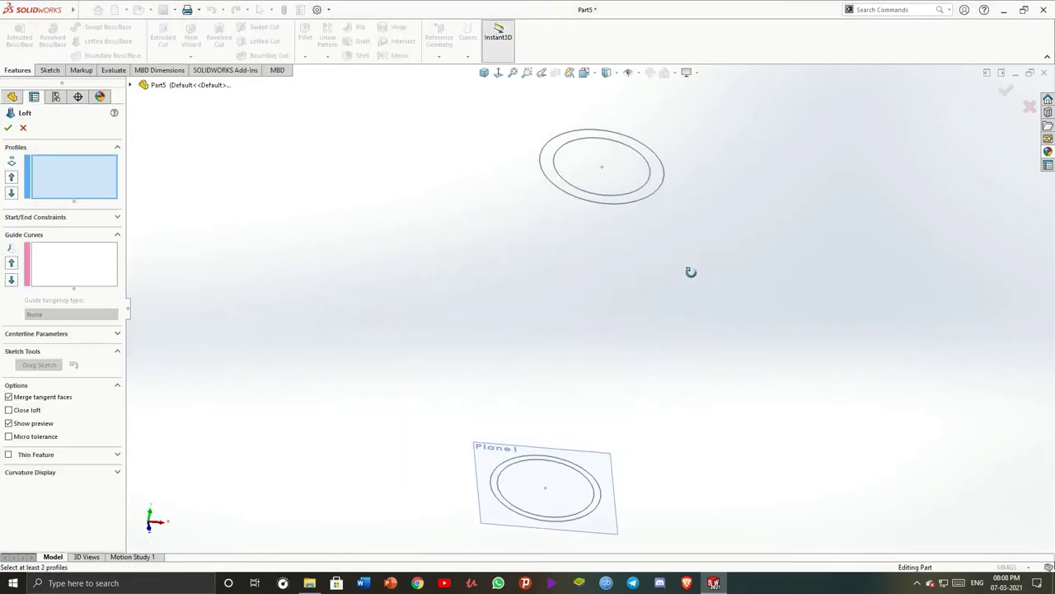
{"action": "left_click", "coordinate": [605, 212]}
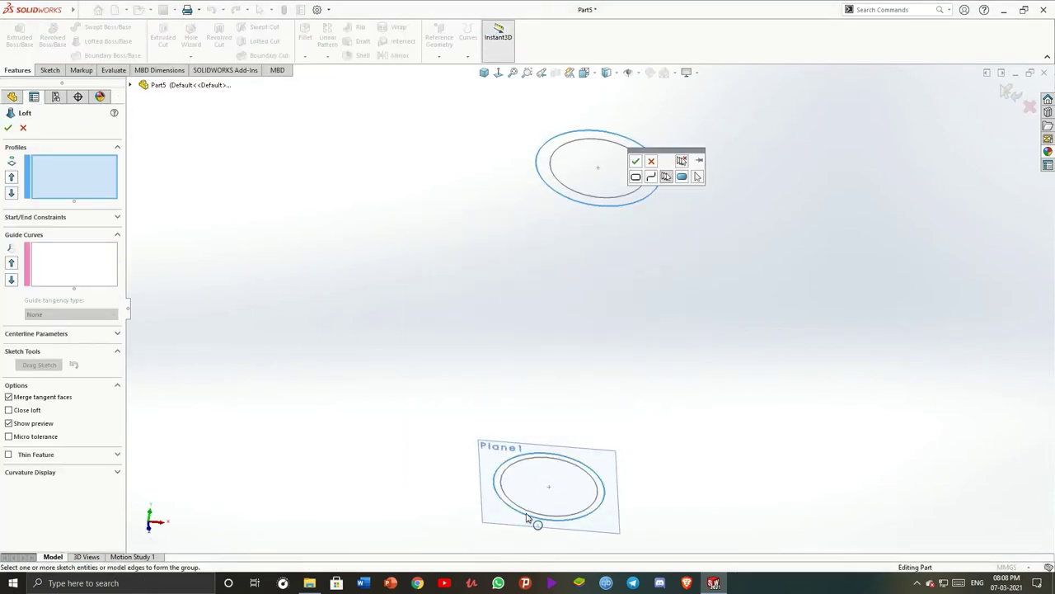
{"action": "key", "text": "f"}
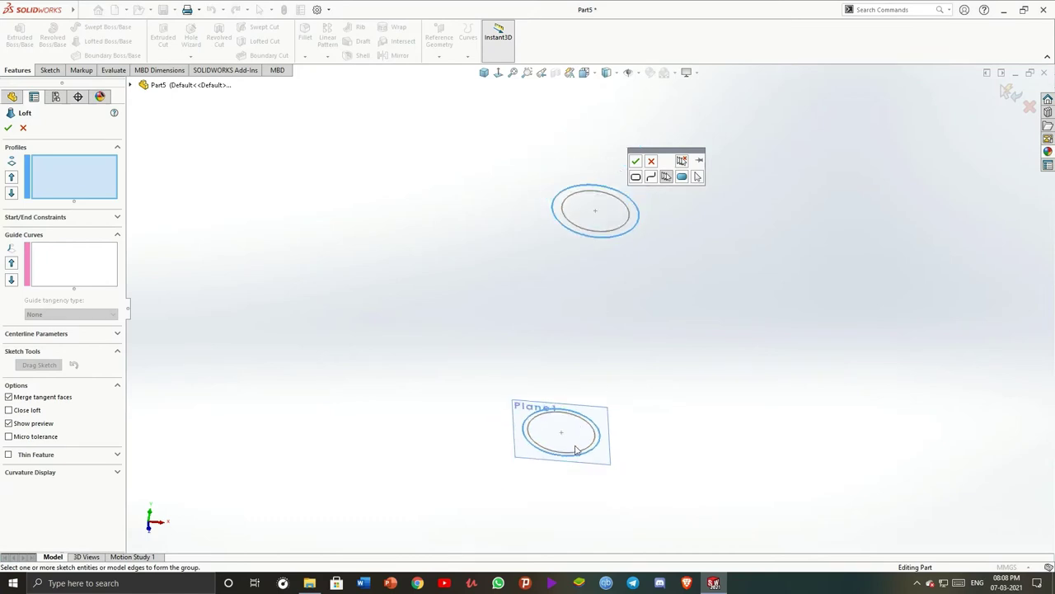
{"action": "left_click", "coordinate": [626, 221]}
{"action": "left_click", "coordinate": [594, 290]}
{"action": "left_click", "coordinate": [180, 87]}
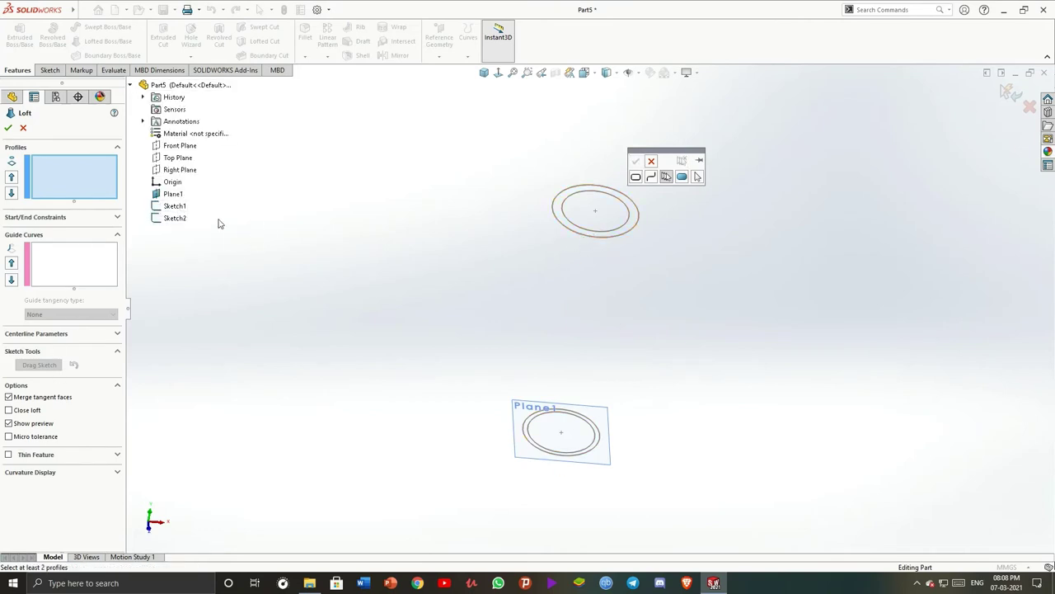
{"action": "left_click", "coordinate": [651, 162]}
{"action": "left_click", "coordinate": [95, 167]}
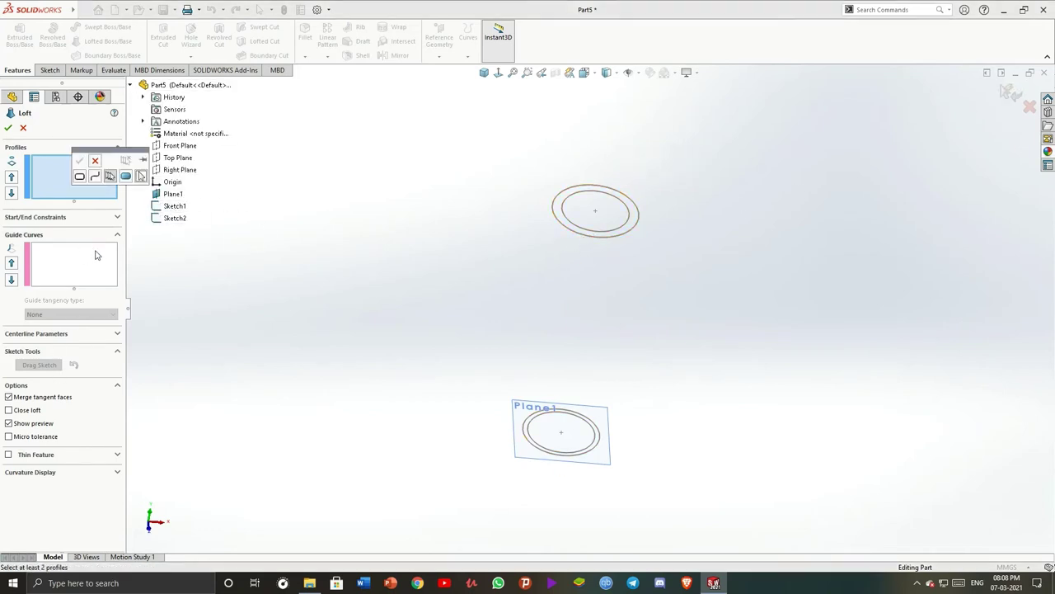
{"action": "key", "text": "z"}
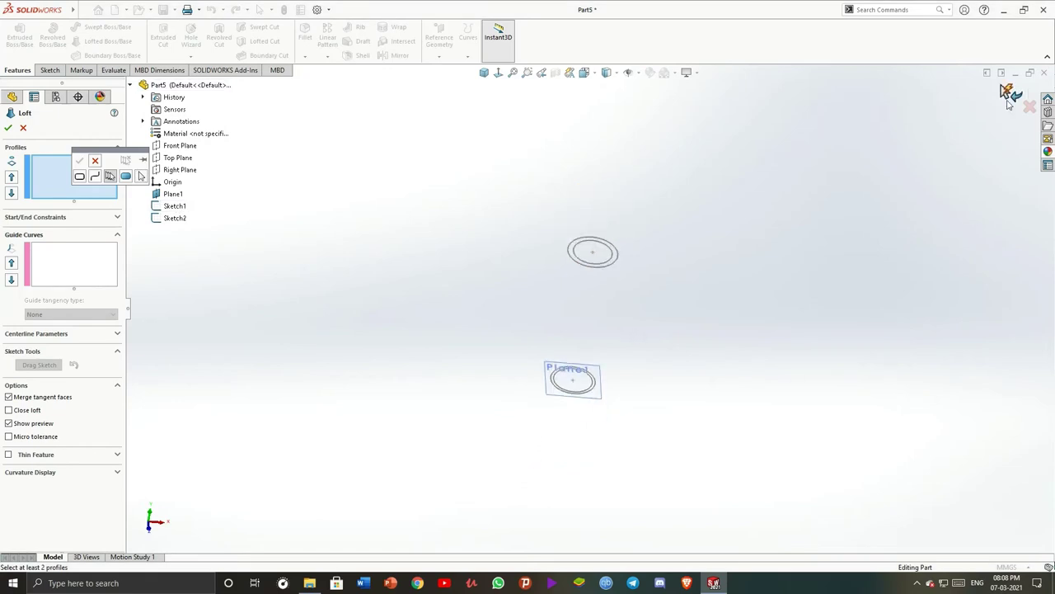
{"action": "left_click", "coordinate": [1008, 97]}
{"action": "left_click", "coordinate": [596, 287]}
{"action": "key", "text": "Escape"}
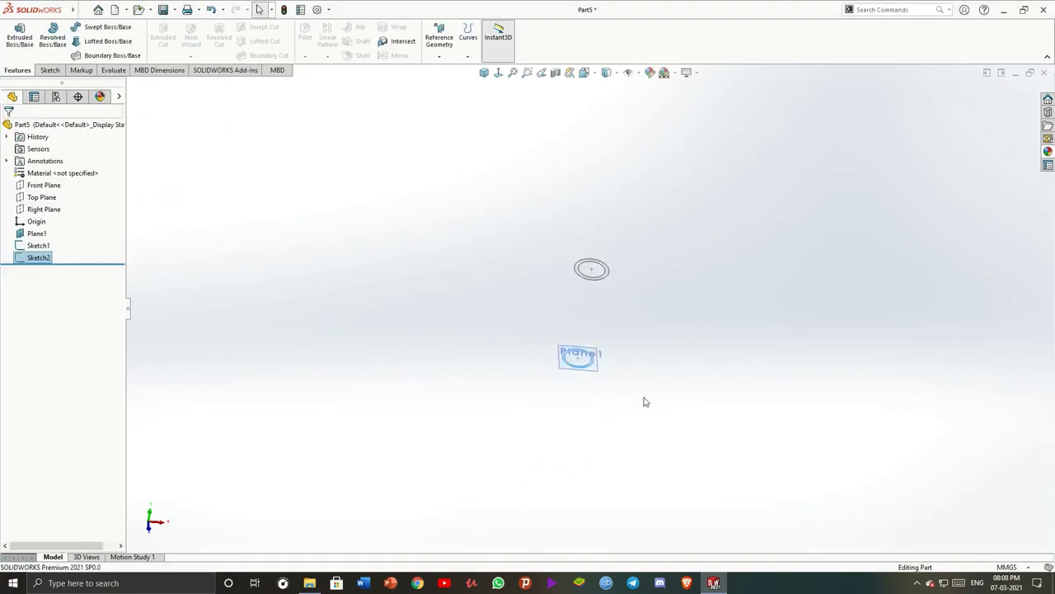
Switch the view to Top, then back to Trimetric
{"action": "middle_click_drag", "start_coordinate": [645, 401], "coordinate": [666, 329]}
{"action": "key", "text": "space"}
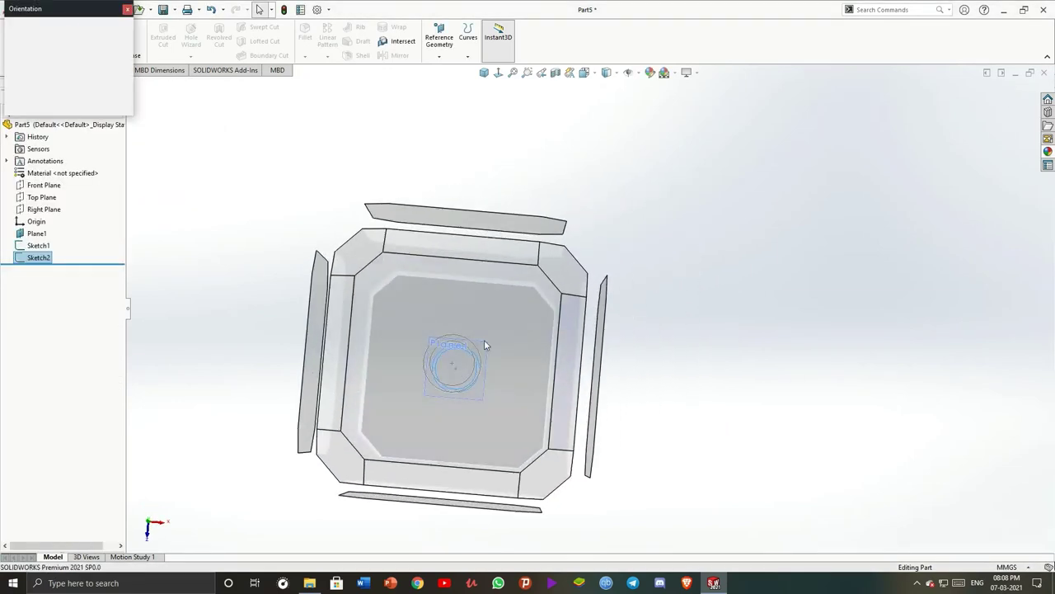
{"action": "left_click", "coordinate": [484, 342]}
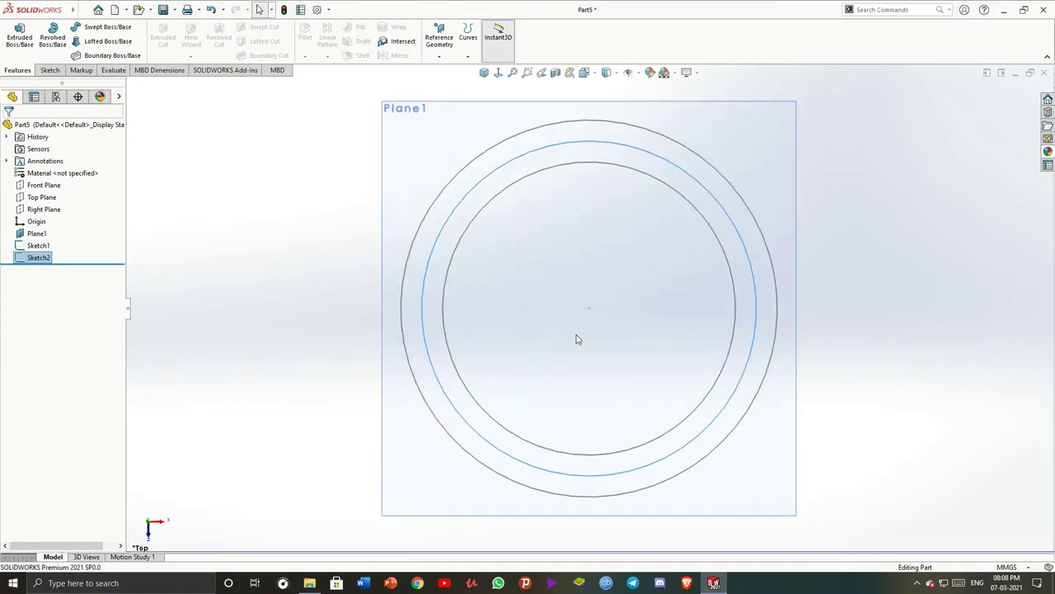
{"action": "left_click", "coordinate": [825, 273]}
{"action": "left_click", "coordinate": [484, 72]}
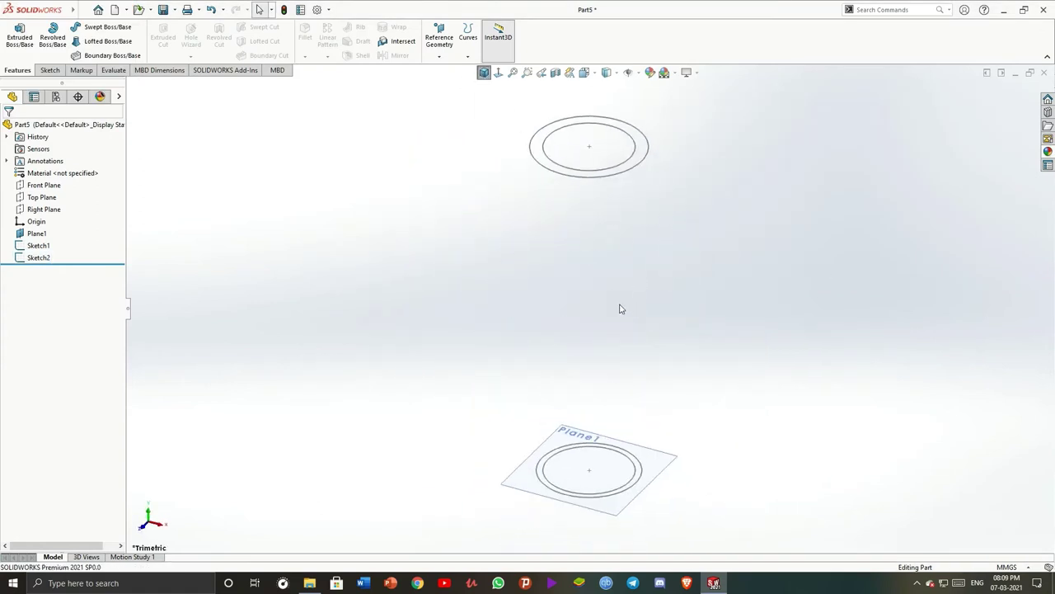
Loft a solid cylinder between the outer circles of Sketch1 and Sketch2
{"action": "left_click", "coordinate": [107, 40]}
{"action": "left_click", "coordinate": [609, 176]}
{"action": "scroll", "coordinate": [575, 441], "scroll_direction": "down", "scroll_amount": 3}
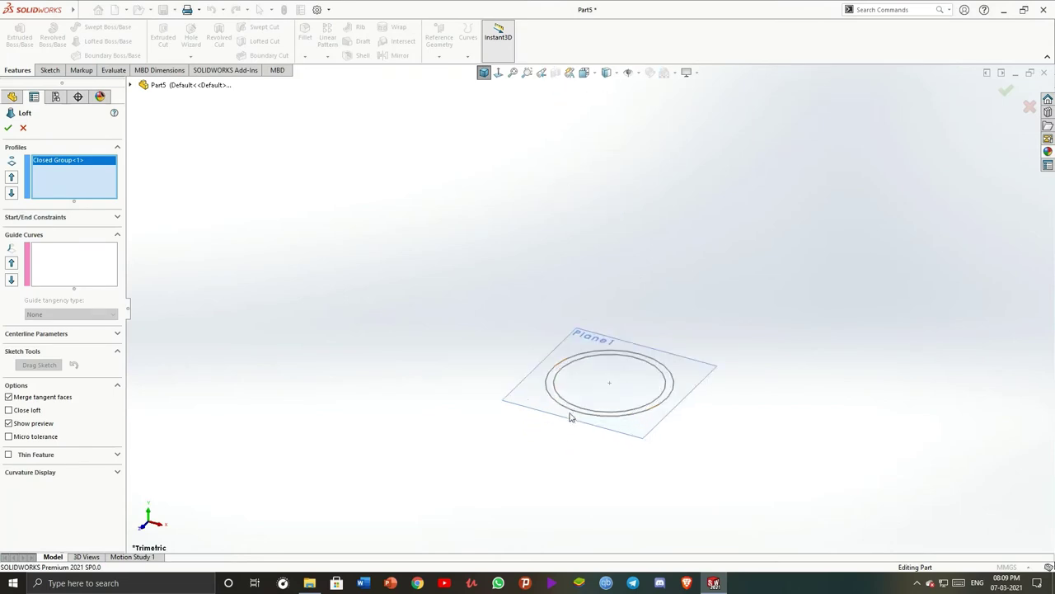
{"action": "left_click", "coordinate": [569, 412]}
{"action": "left_click", "coordinate": [599, 443]}
{"action": "scroll", "coordinate": [483, 349], "scroll_direction": "up", "scroll_amount": 3}
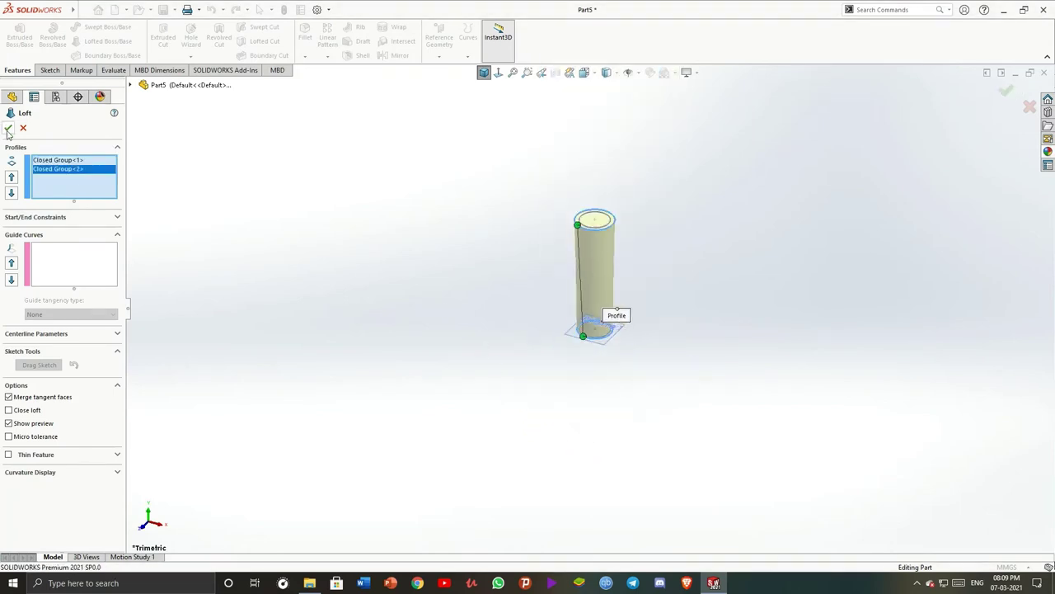
{"action": "mouse_move", "coordinate": [475, 244]}
{"action": "middle_mouse_down"}
{"action": "mouse_move", "coordinate": [501, 418]}
{"action": "mouse_move", "coordinate": [697, 343]}
{"action": "mouse_move", "coordinate": [652, 447]}
{"action": "mouse_move", "coordinate": [704, 297]}
{"action": "mouse_move", "coordinate": [659, 302]}
{"action": "middle_mouse_up"}
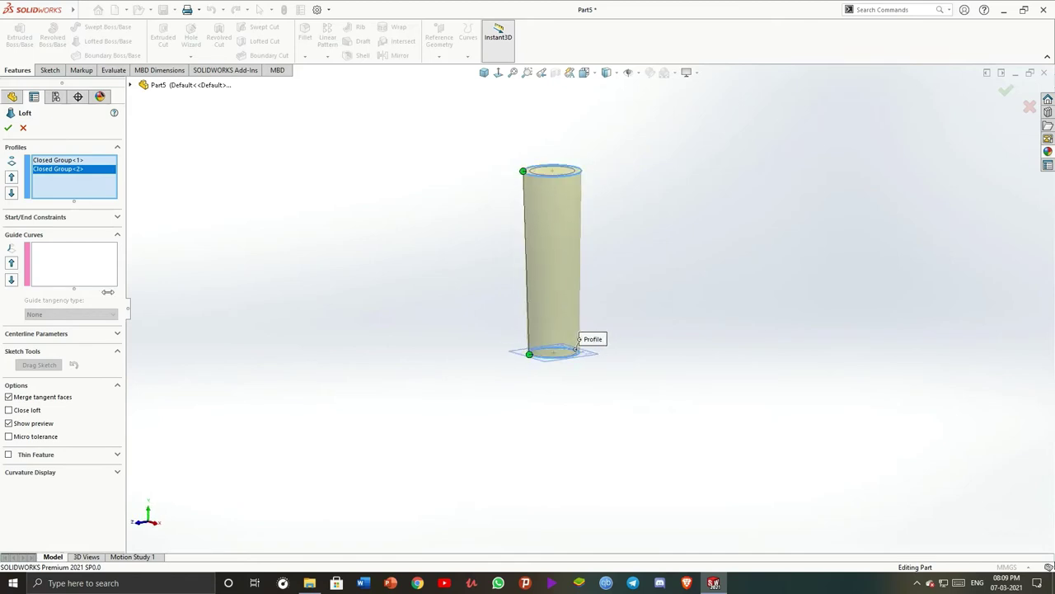
{"action": "left_click", "coordinate": [8, 129]}
{"action": "mouse_move", "coordinate": [751, 332]}
{"action": "middle_mouse_down"}
{"action": "mouse_move", "coordinate": [731, 296]}
{"action": "mouse_move", "coordinate": [629, 197]}
{"action": "mouse_move", "coordinate": [662, 269]}
{"action": "mouse_move", "coordinate": [667, 224]}
{"action": "mouse_move", "coordinate": [687, 242]}
{"action": "middle_mouse_up"}
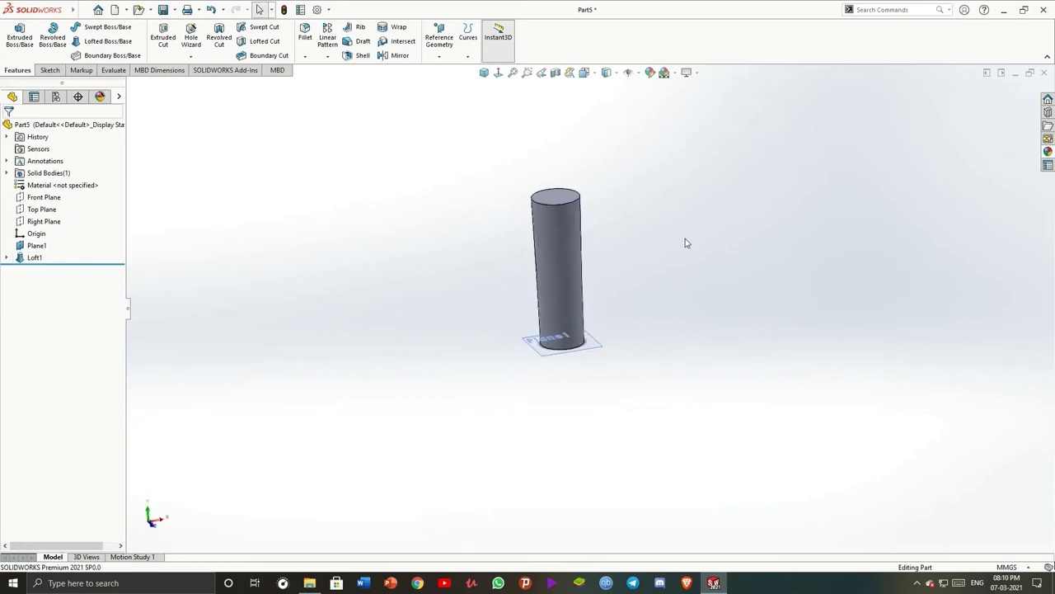
Show the sketches absorbed under Loft1
{"action": "left_click", "coordinate": [7, 258]}
{"action": "right_click", "coordinate": [50, 282]}
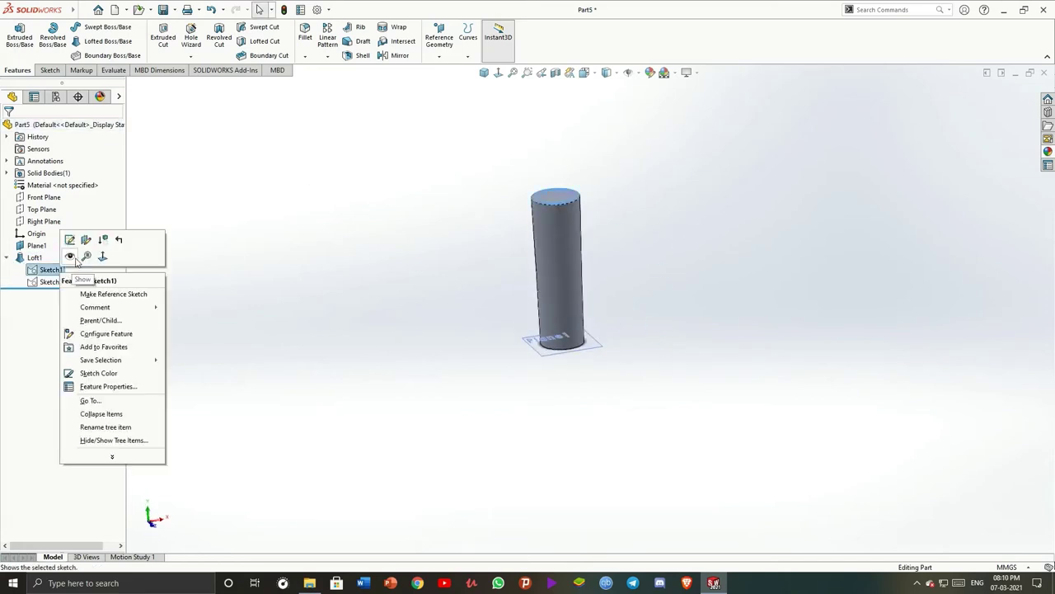
{"action": "left_click", "coordinate": [50, 283]}
{"action": "scroll", "coordinate": [588, 302], "scroll_direction": "up", "scroll_amount": 2}
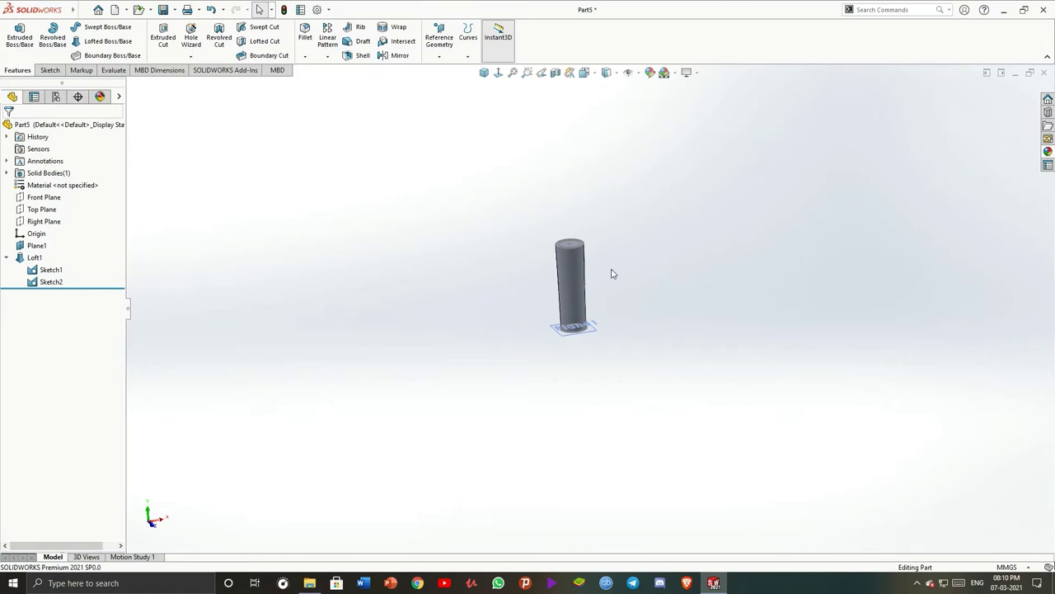
Cut-loft through the top and bottom inner circles to hollow the cylinder into a tube
{"action": "left_click", "coordinate": [264, 43]}
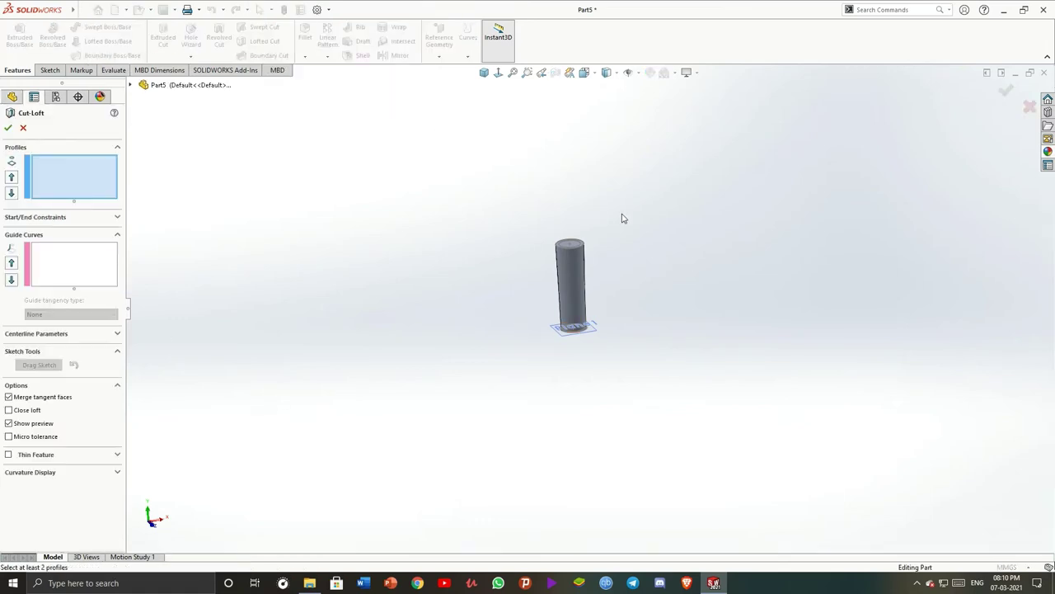
{"action": "scroll", "coordinate": [615, 280], "scroll_direction": "down", "scroll_amount": 3}
{"action": "left_click", "coordinate": [557, 376]}
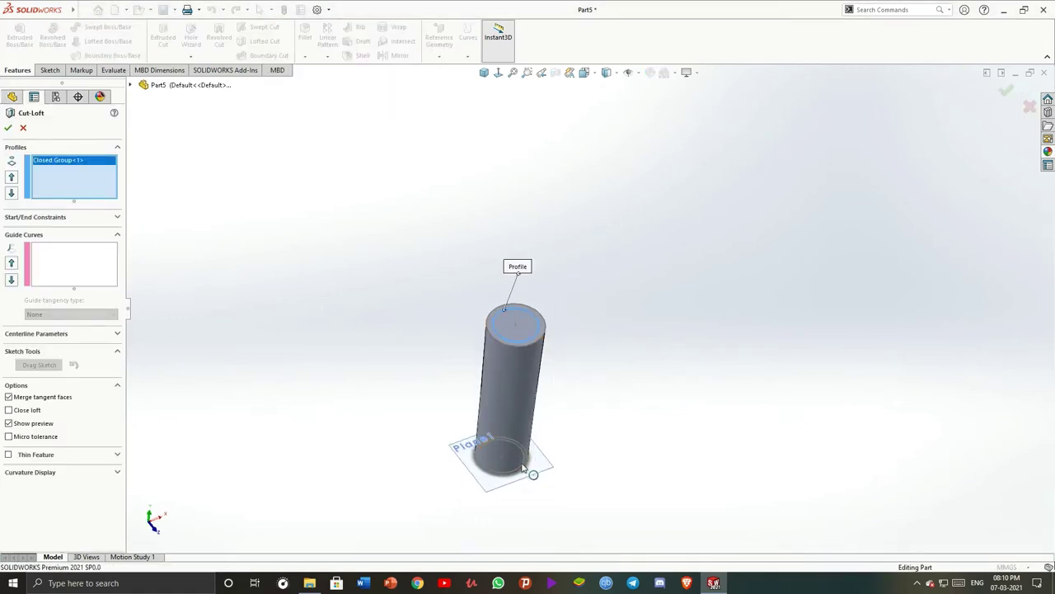
{"action": "left_click", "coordinate": [525, 464]}
{"action": "left_click", "coordinate": [551, 498]}
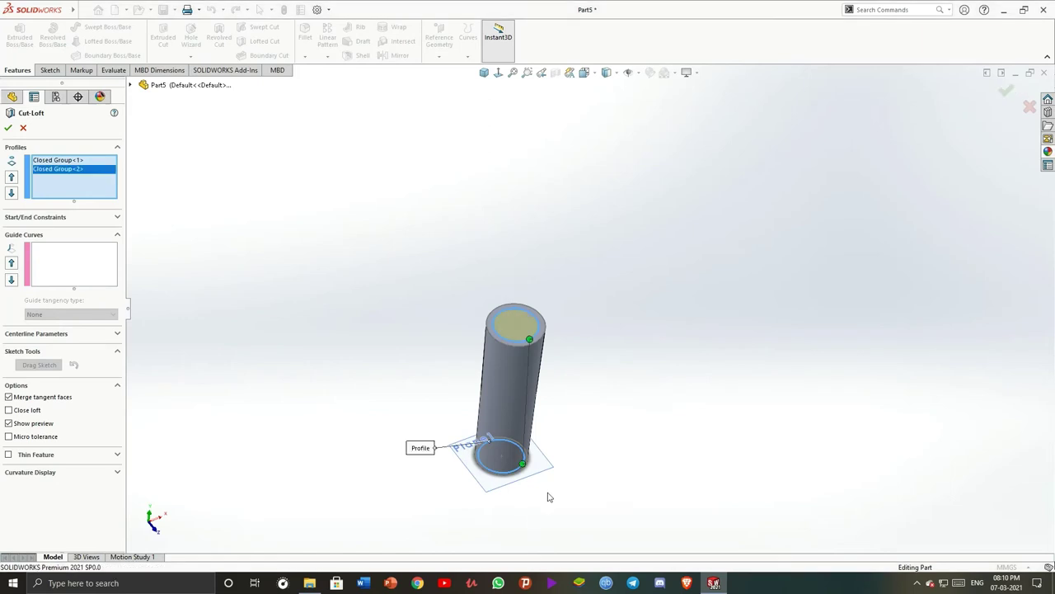
{"action": "left_click", "coordinate": [8, 130]}
{"action": "middle_click_drag", "start_coordinate": [591, 254], "coordinate": [613, 302]}
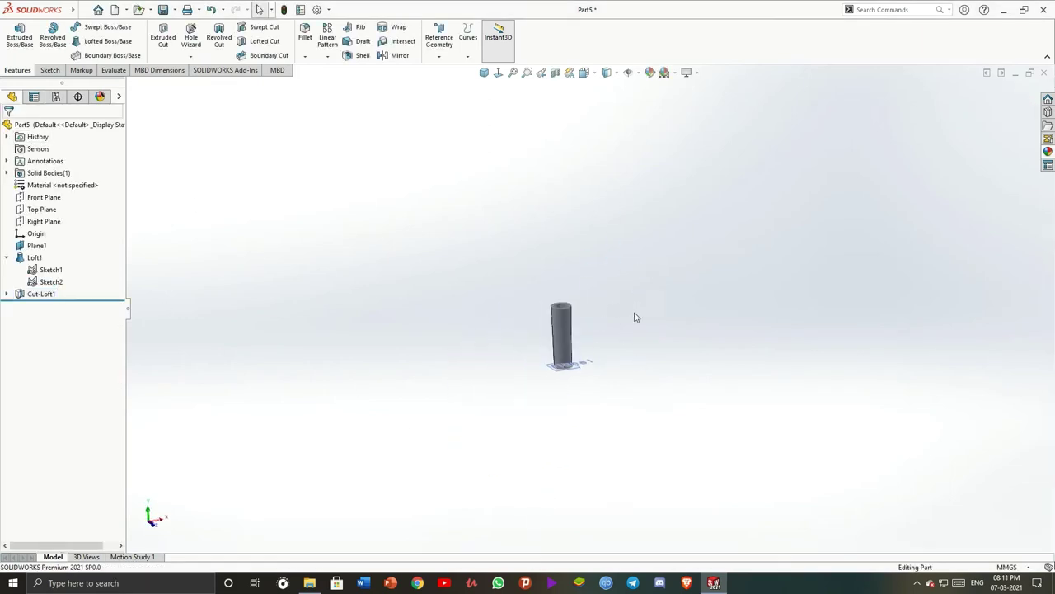
{"action": "key", "text": "ctrl+7"}
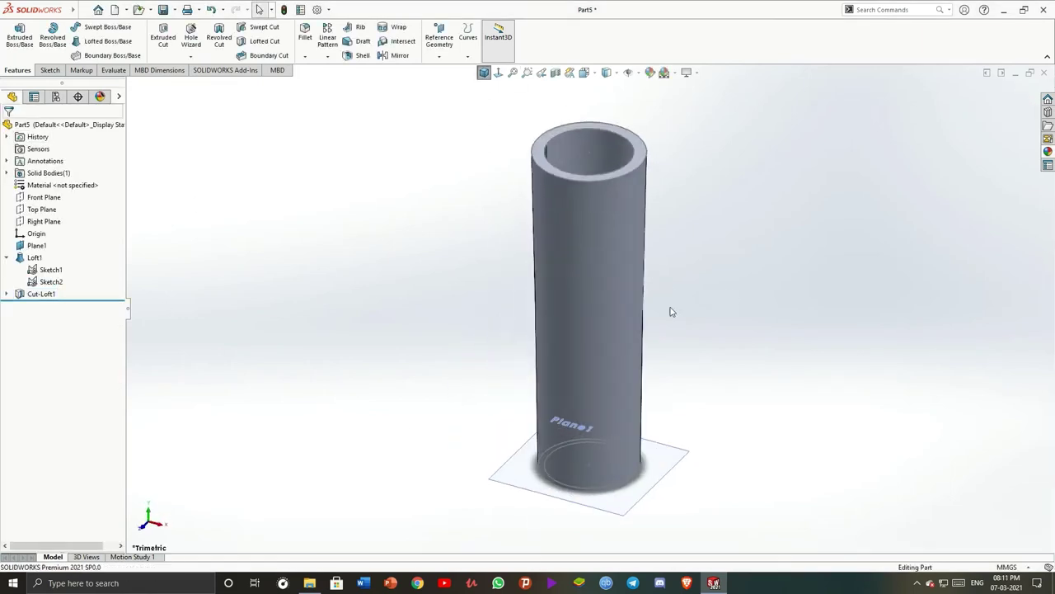
{"action": "scroll", "coordinate": [671, 312], "scroll_direction": "up", "scroll_amount": 5}
Hide Plane1 and tilt the tube into view
{"action": "right_click", "coordinate": [42, 248]}
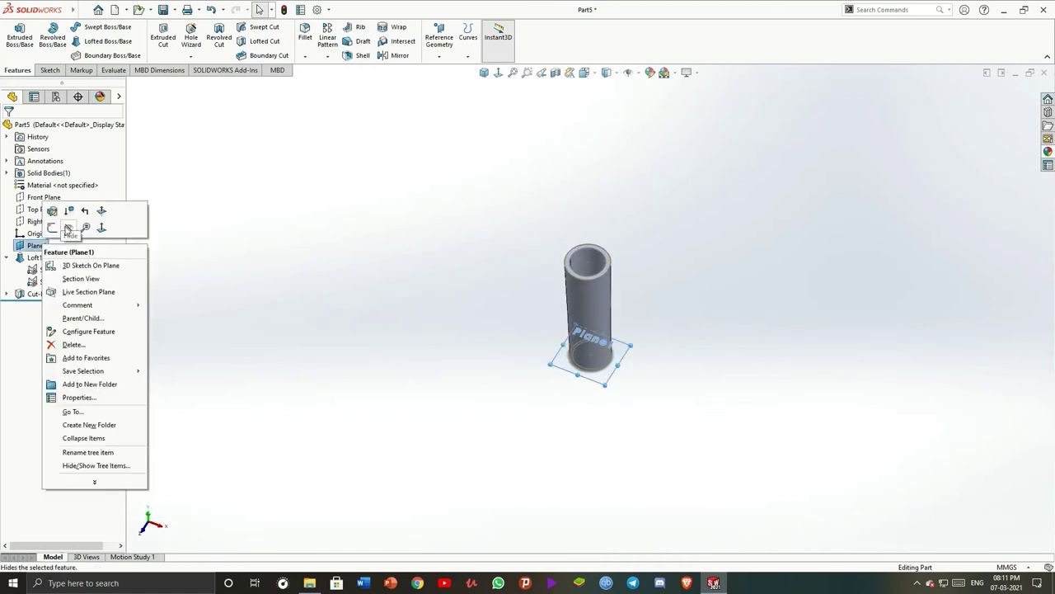
{"action": "left_click", "coordinate": [51, 270]}
{"action": "right_click", "coordinate": [54, 270]}
{"action": "right_click", "coordinate": [62, 277]}
{"action": "left_click", "coordinate": [344, 323]}
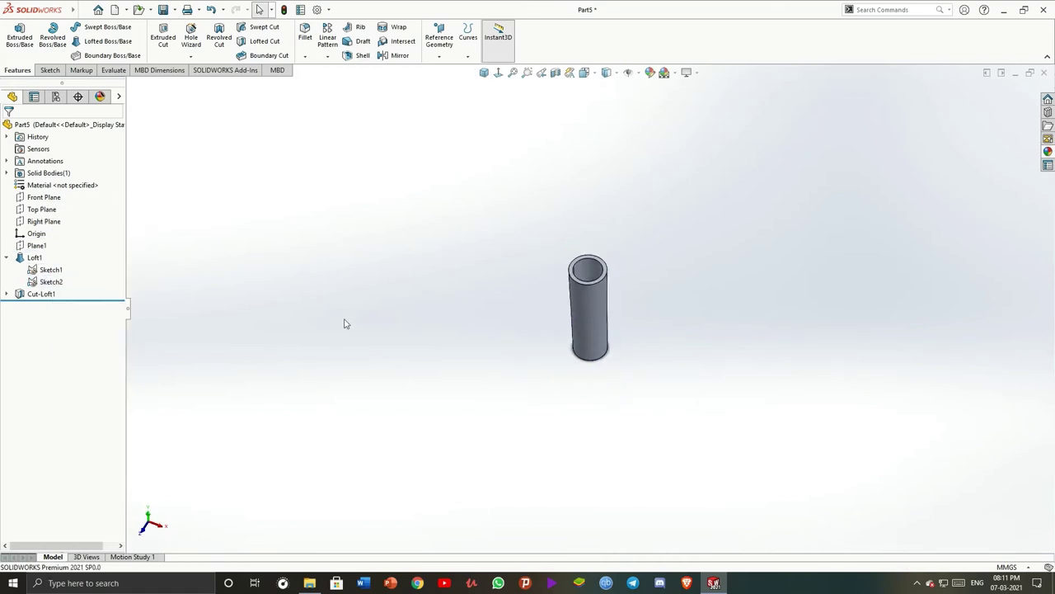
{"action": "mouse_move", "coordinate": [344, 322]}
{"action": "middle_mouse_down"}
{"action": "mouse_move", "coordinate": [429, 332]}
{"action": "mouse_move", "coordinate": [410, 421]}
{"action": "mouse_move", "coordinate": [429, 282]}
{"action": "middle_mouse_up"}
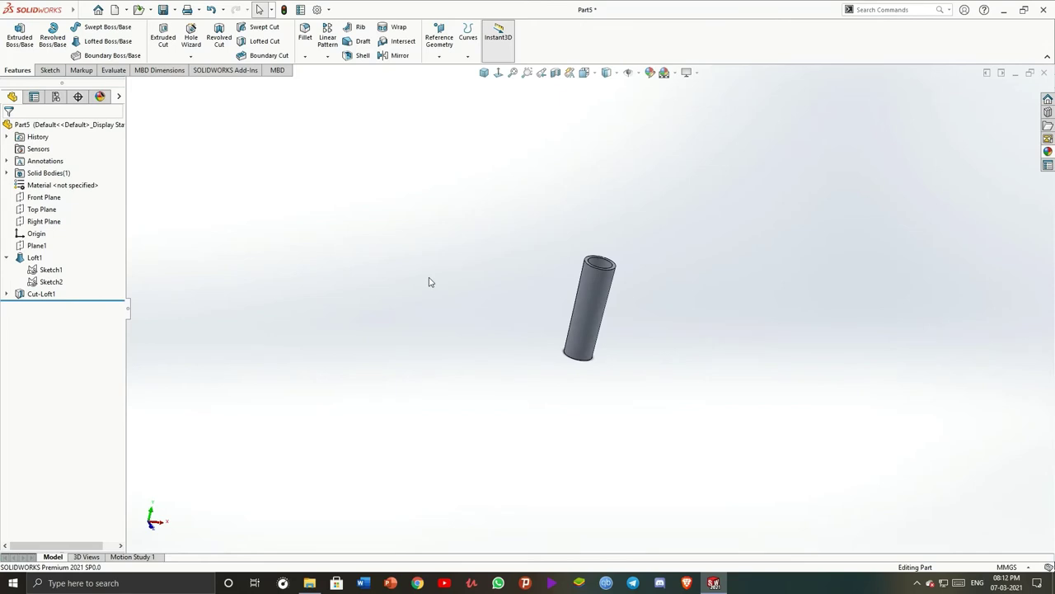
Apply the blue dimpled plastic appearance from Plastic > Patterned to the tube
{"action": "left_click", "coordinate": [1048, 151]}
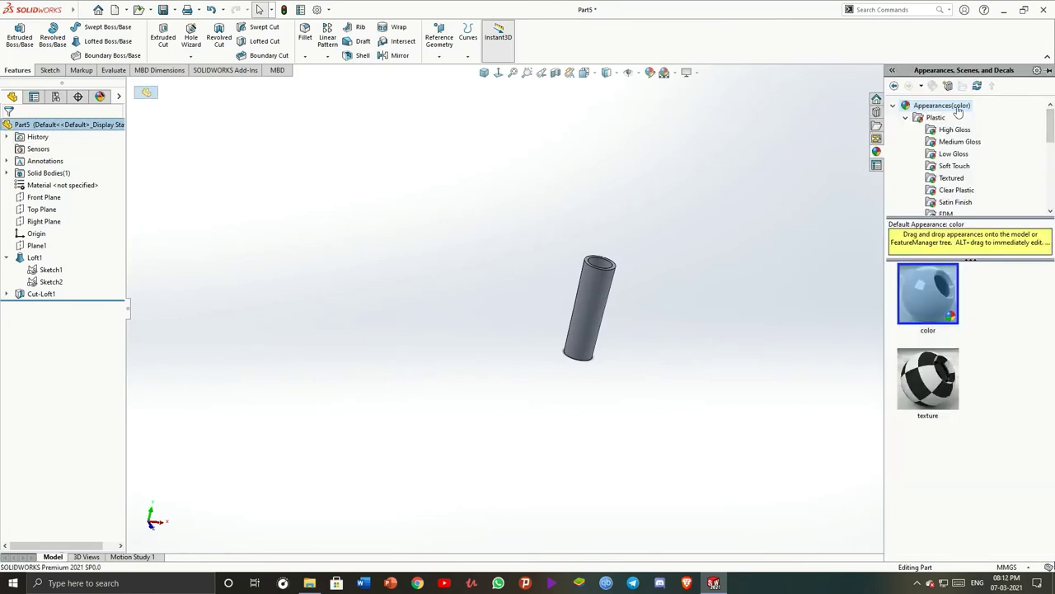
{"action": "scroll", "coordinate": [963, 173], "scroll_direction": "down", "scroll_amount": 1}
{"action": "scroll", "coordinate": [962, 190], "scroll_direction": "down", "scroll_amount": 1}
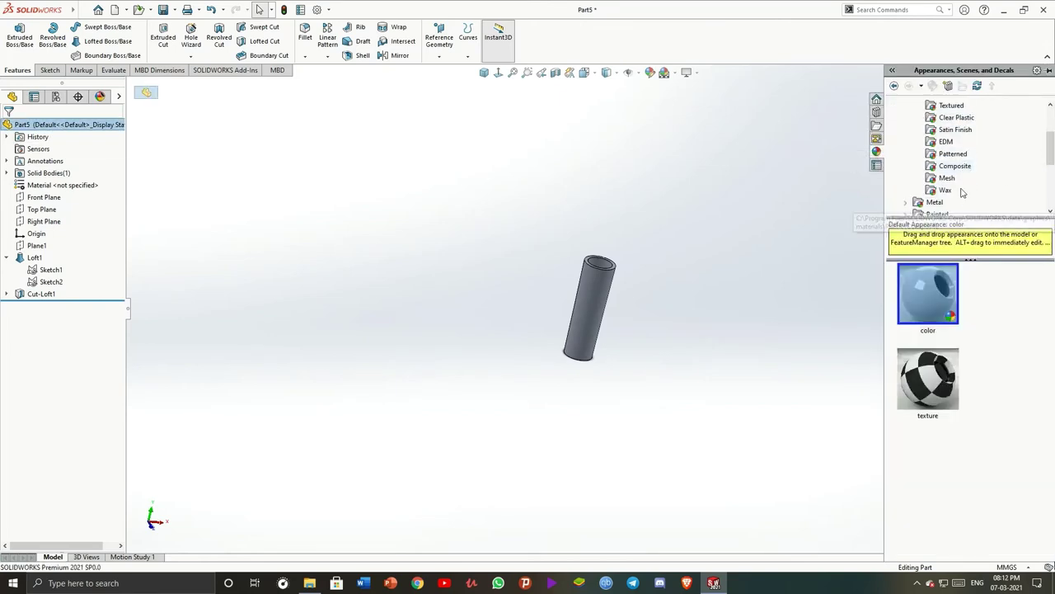
{"action": "scroll", "coordinate": [956, 153], "scroll_direction": "up", "scroll_amount": 1}
{"action": "scroll", "coordinate": [957, 153], "scroll_direction": "up", "scroll_amount": 1}
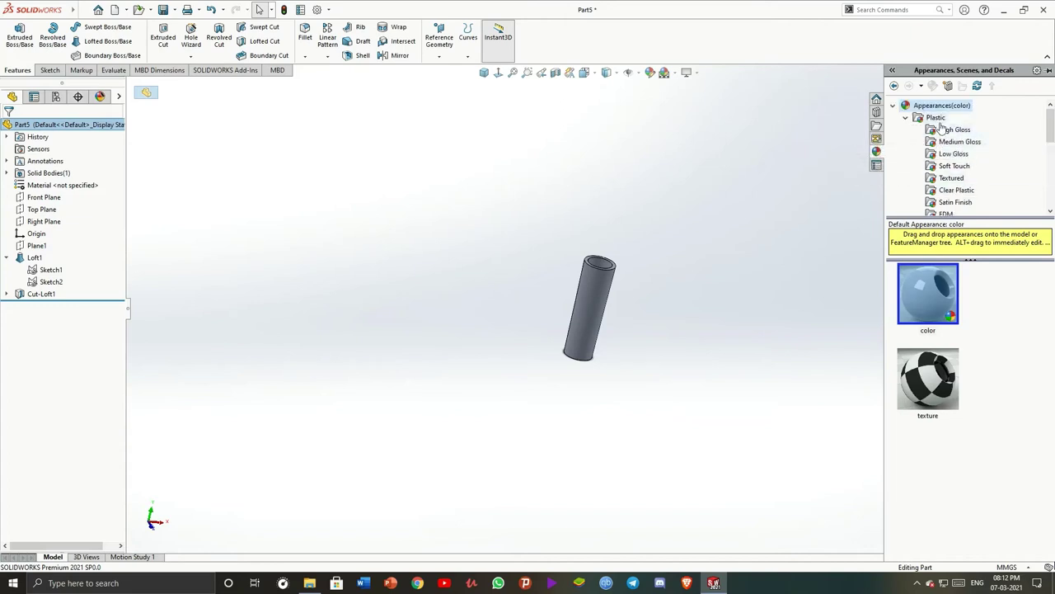
{"action": "left_click", "coordinate": [955, 130]}
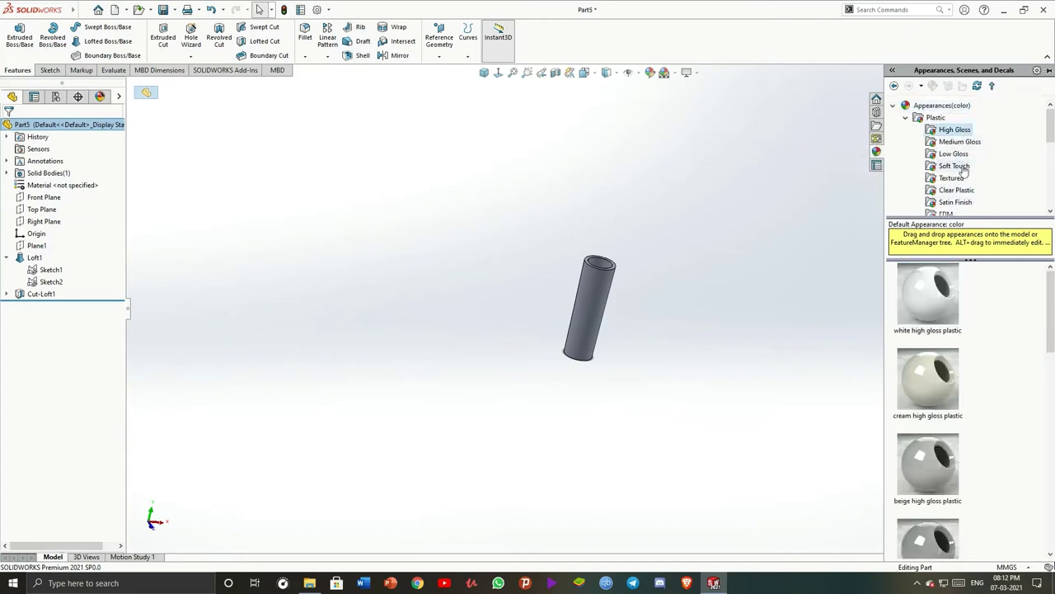
{"action": "scroll", "coordinate": [965, 371], "scroll_direction": "down", "scroll_amount": 5}
{"action": "left_click", "coordinate": [960, 142]}
{"action": "scroll", "coordinate": [969, 385], "scroll_direction": "down", "scroll_amount": 3}
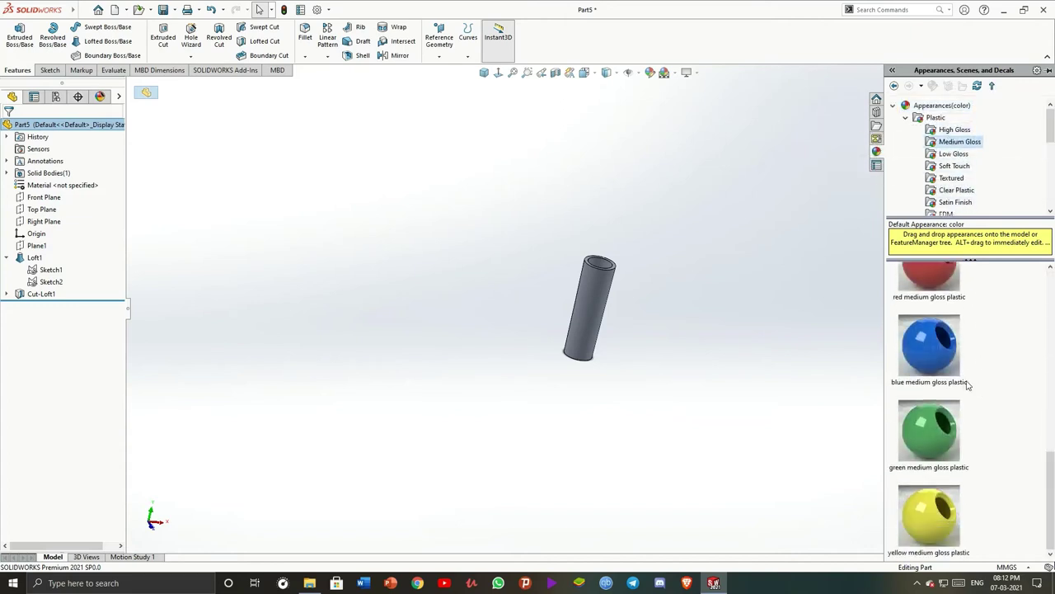
{"action": "left_click", "coordinate": [953, 154]}
{"action": "scroll", "coordinate": [964, 371], "scroll_direction": "down", "scroll_amount": 3}
{"action": "left_click", "coordinate": [955, 167]}
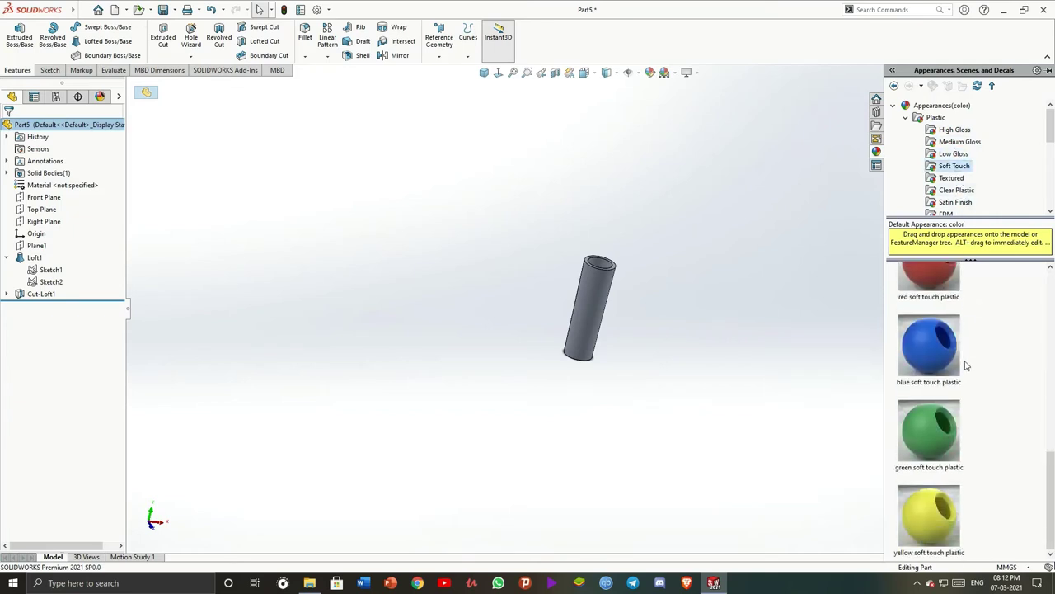
{"action": "scroll", "coordinate": [945, 194], "scroll_direction": "down", "scroll_amount": 1}
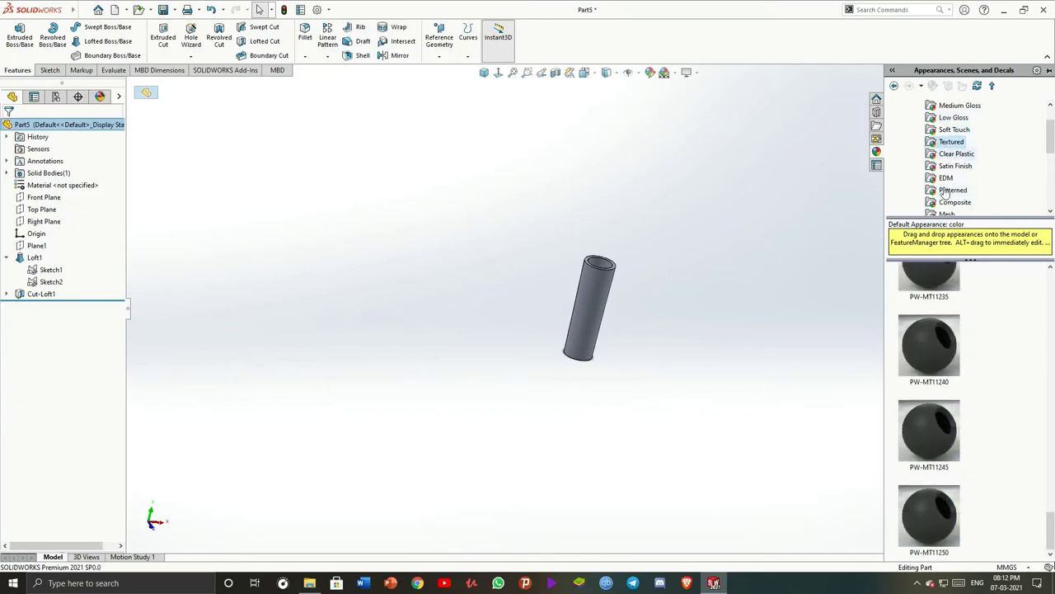
{"action": "left_click", "coordinate": [956, 166]}
{"action": "scroll", "coordinate": [973, 173], "scroll_direction": "down", "scroll_amount": 1}
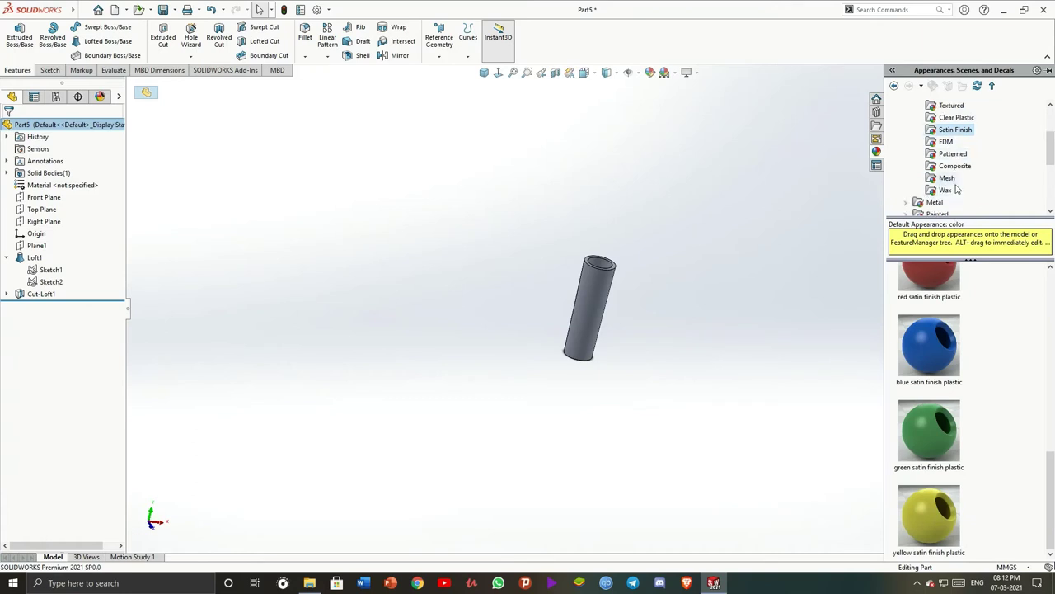
{"action": "left_click", "coordinate": [953, 156]}
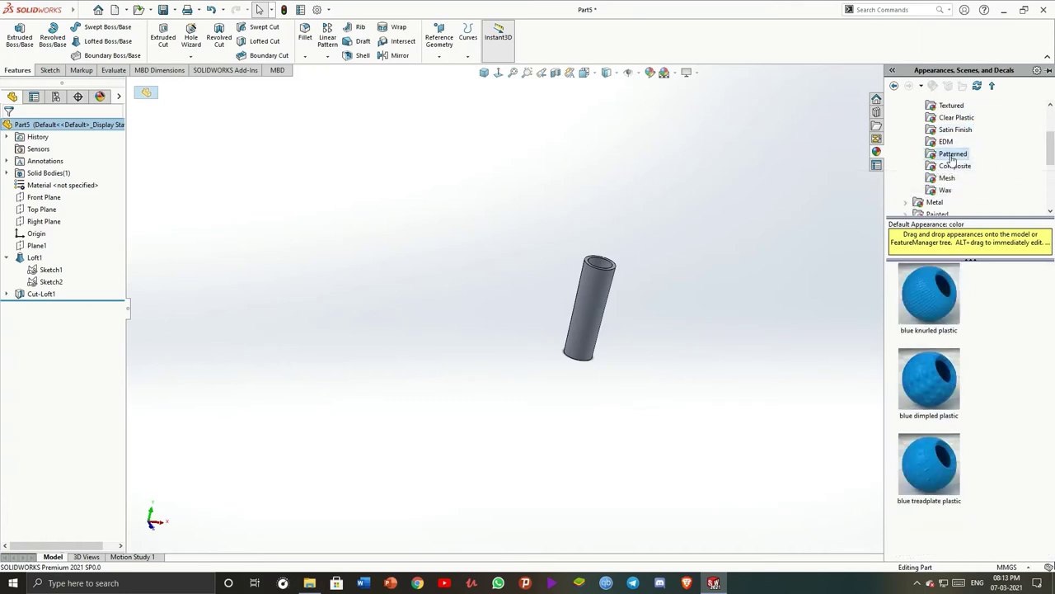
{"action": "double_click", "coordinate": [945, 392]}
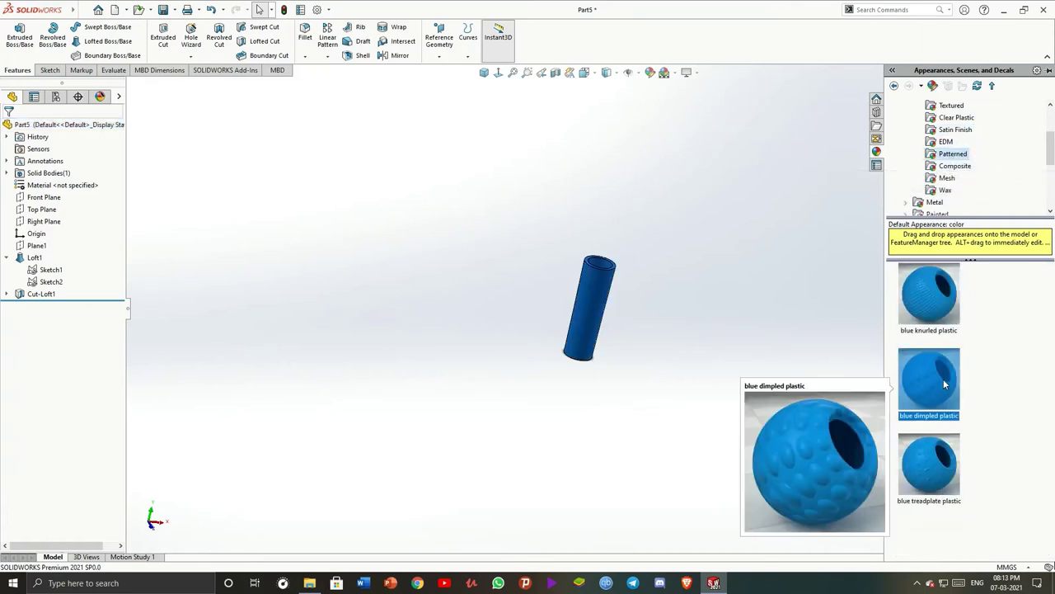
Change the appearance colour to pure blue, RGB 0,0,255
{"action": "left_click", "coordinate": [650, 73]}
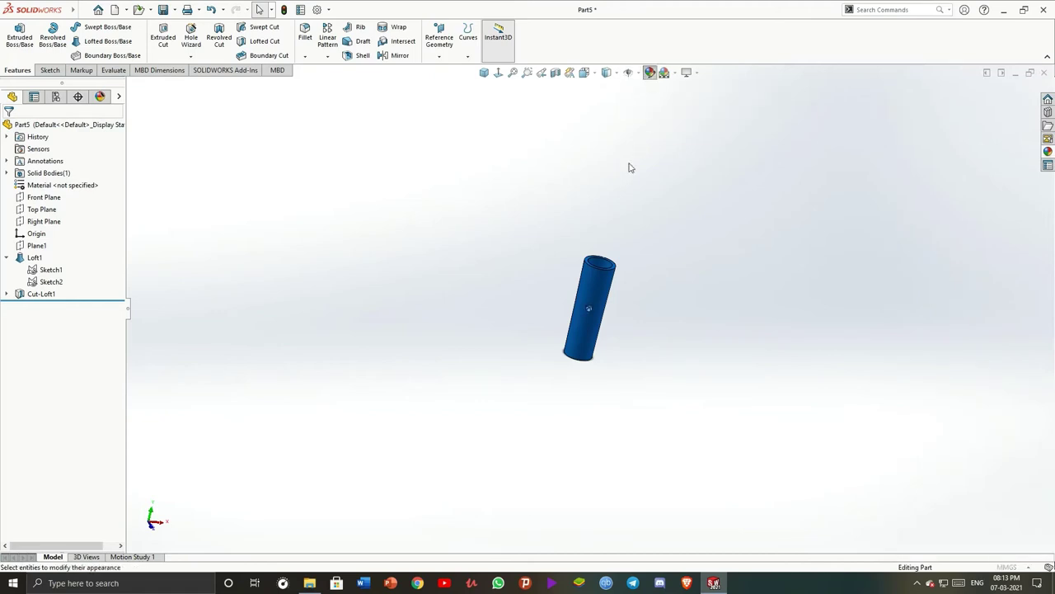
{"action": "left_click", "coordinate": [72, 356]}
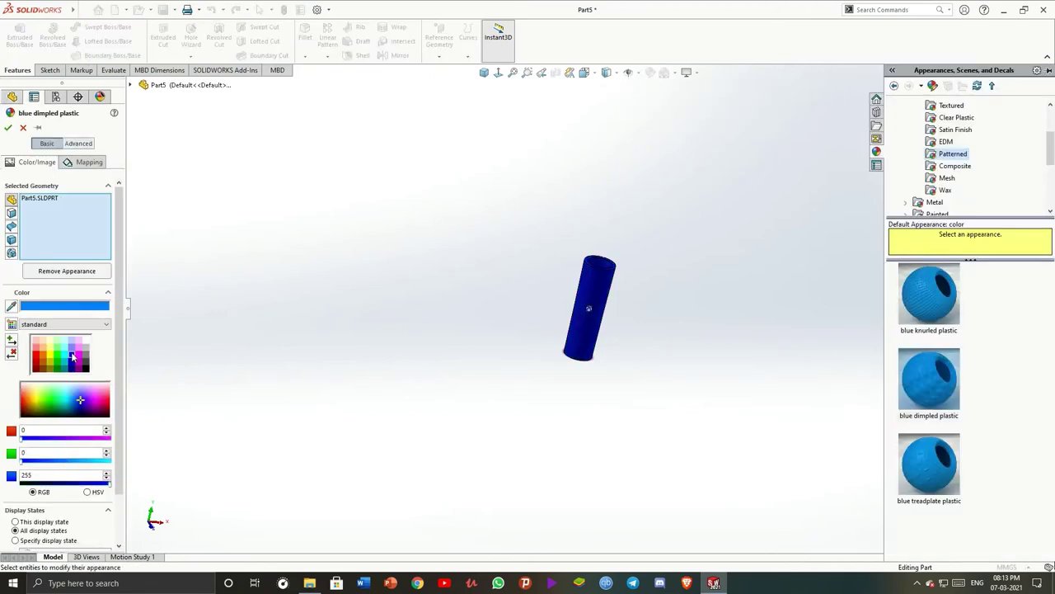
{"action": "left_click", "coordinate": [8, 127]}
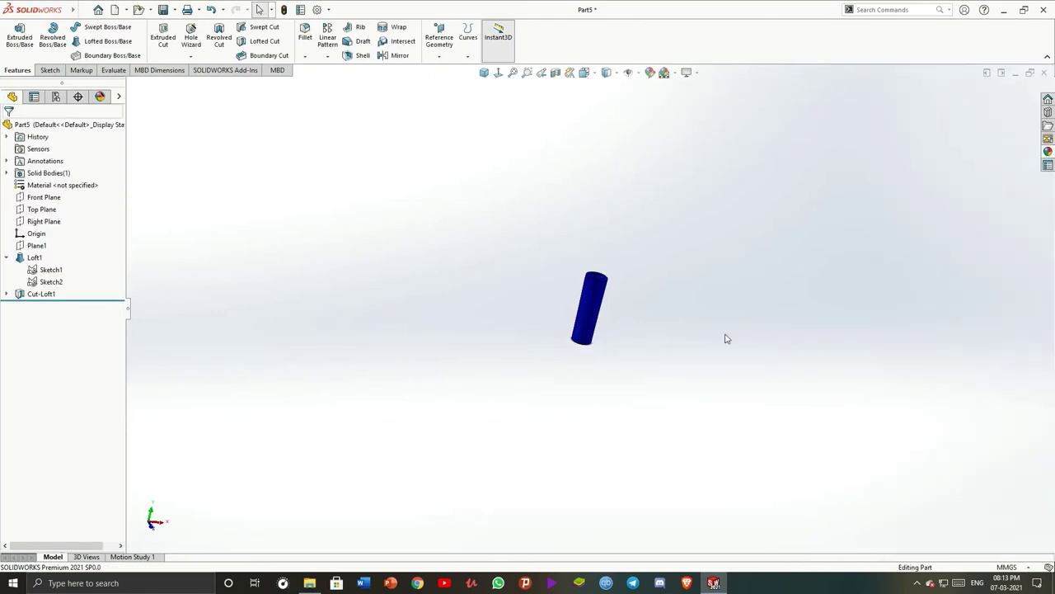
{"action": "mouse_move", "coordinate": [726, 338]}
{"action": "middle_mouse_down"}
{"action": "mouse_move", "coordinate": [746, 327]}
{"action": "mouse_move", "coordinate": [530, 285]}
{"action": "mouse_move", "coordinate": [446, 349]}
{"action": "mouse_move", "coordinate": [553, 318]}
{"action": "mouse_move", "coordinate": [568, 104]}
{"action": "middle_mouse_up"}
Save the blue tube as 'rud' in the Pen folder
{"action": "left_click", "coordinate": [484, 73]}
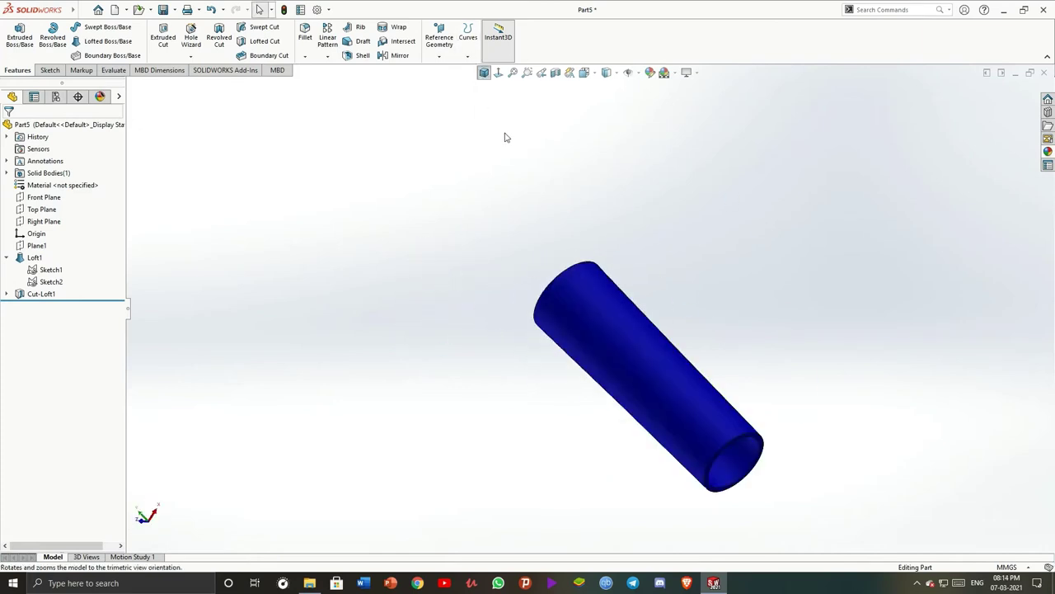
{"action": "mouse_move", "coordinate": [33, 10]}
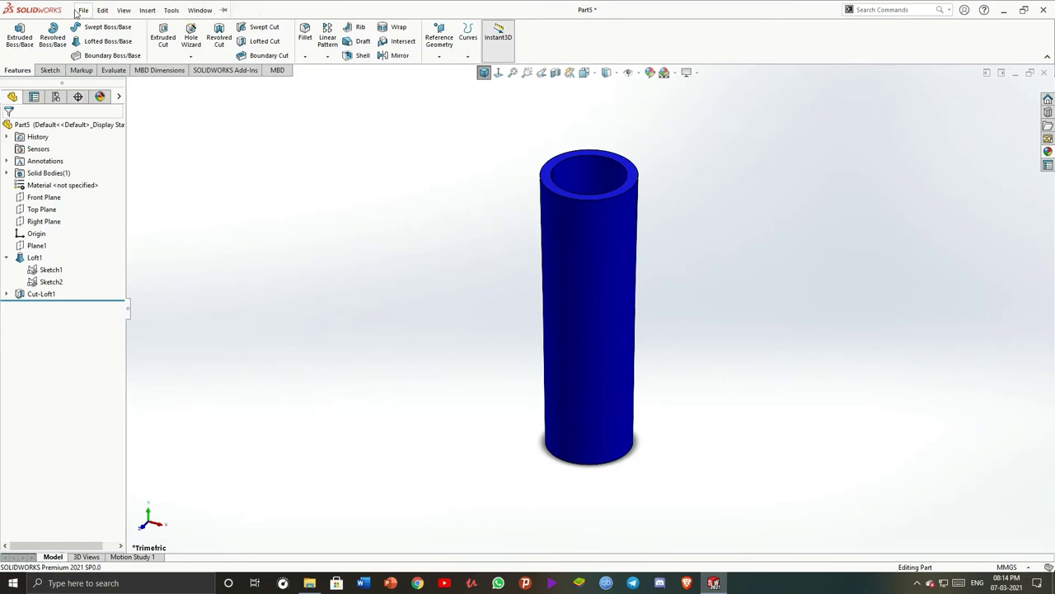
{"action": "left_click", "coordinate": [82, 9]}
{"action": "left_click", "coordinate": [148, 162]}
{"action": "type", "text": "r"}
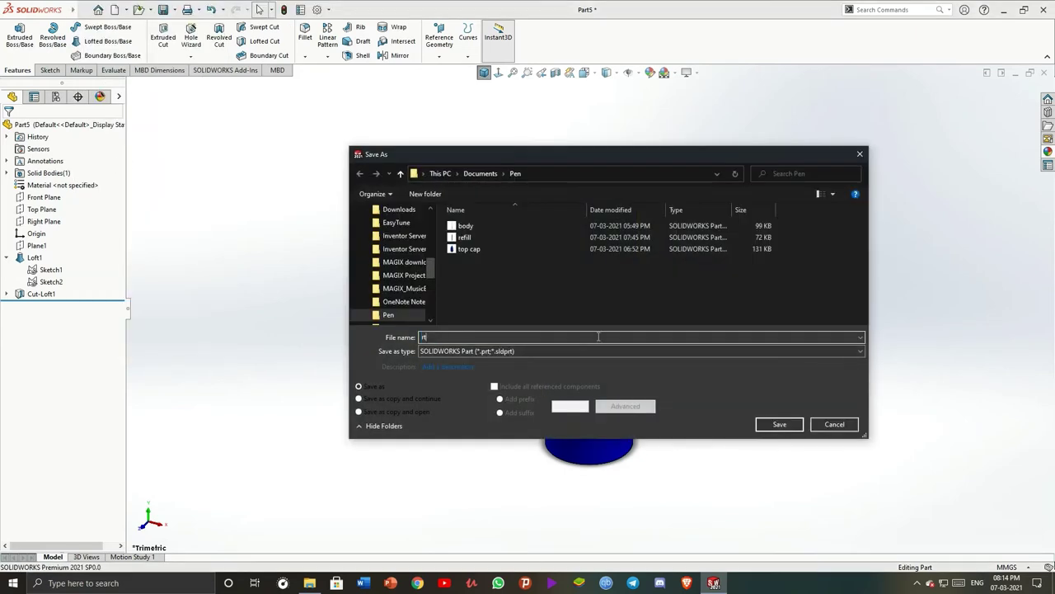
{"action": "type", "text": "u"}
{"action": "type", "text": "d"}
{"action": "key", "text": "Return"}
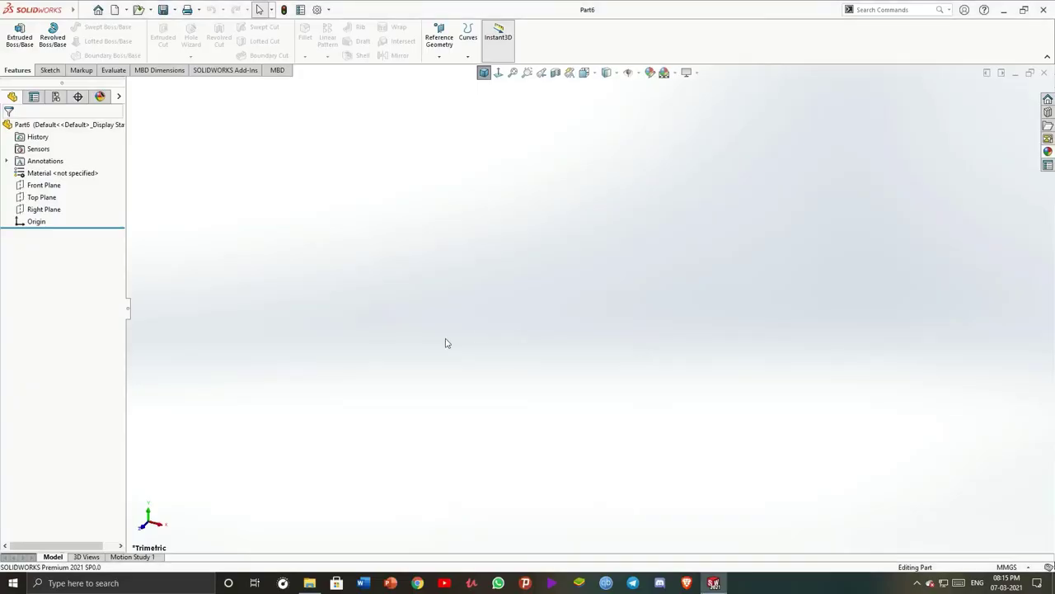
In a new part, sketch an 11 mm diameter circle centred on the origin on the Top Plane
{"action": "left_click", "coordinate": [42, 197]}
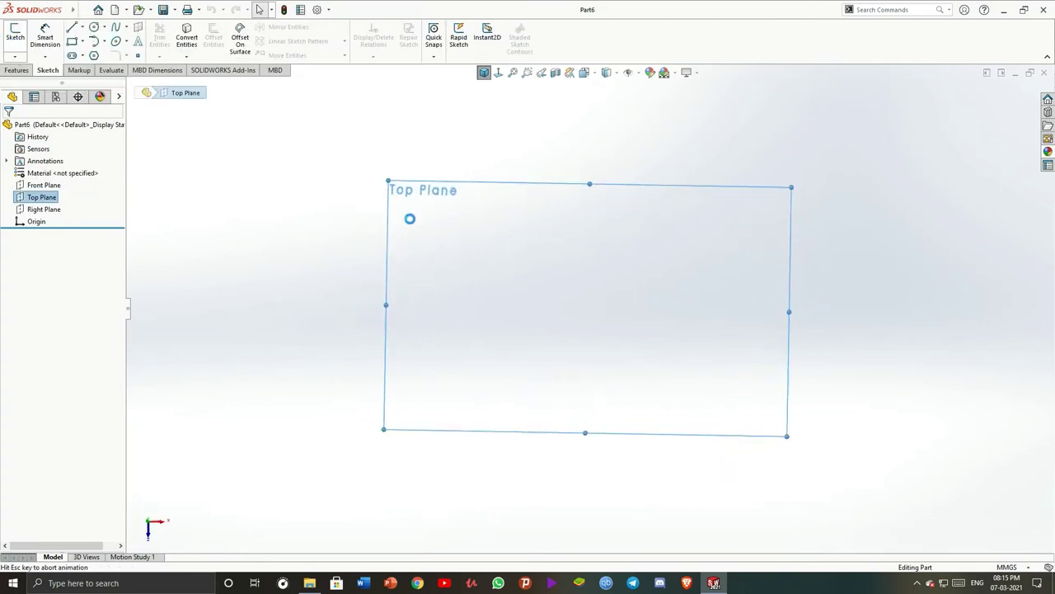
{"action": "left_click", "coordinate": [94, 27]}
{"action": "left_click", "coordinate": [589, 306]}
{"action": "left_click", "coordinate": [642, 311]}
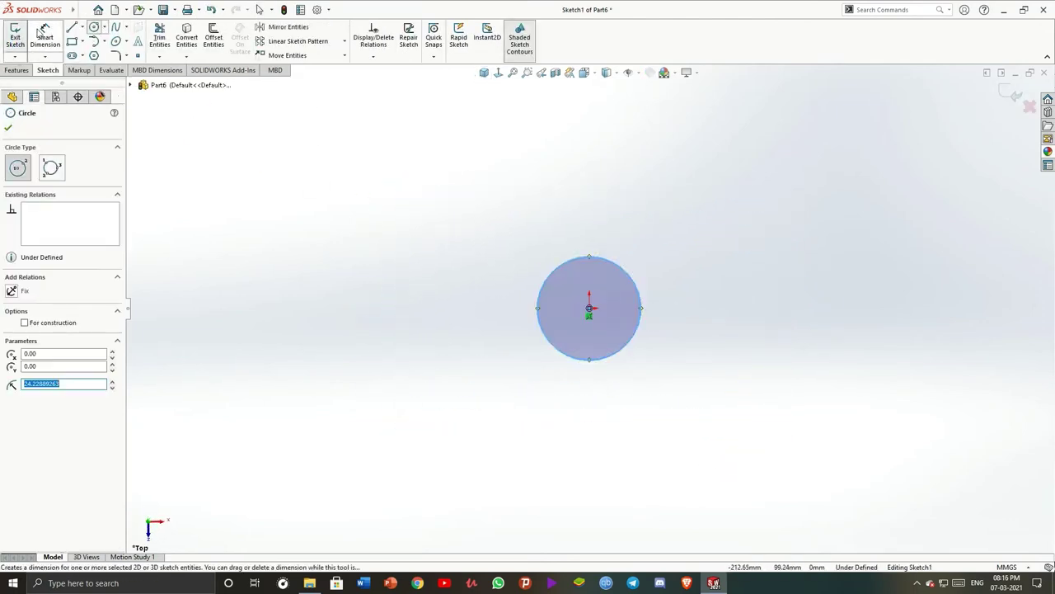
{"action": "left_click", "coordinate": [636, 289]}
{"action": "left_click", "coordinate": [675, 245]}
{"action": "key", "text": "Return"}
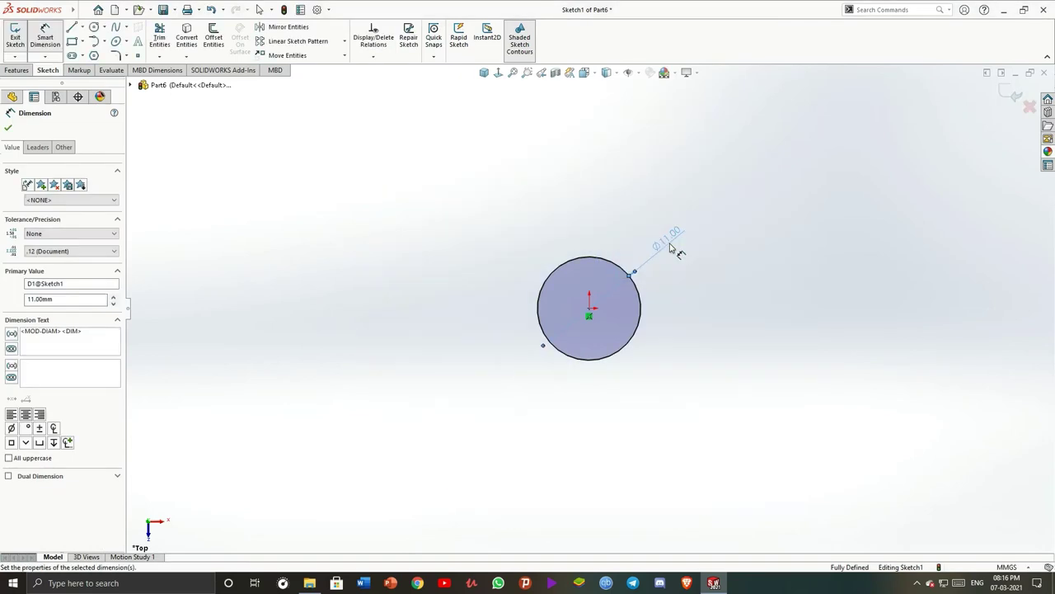
{"action": "left_click", "coordinate": [1009, 93]}
Extrude the circle 50 mm in the reversed direction into a solid rod
{"action": "left_click", "coordinate": [17, 70]}
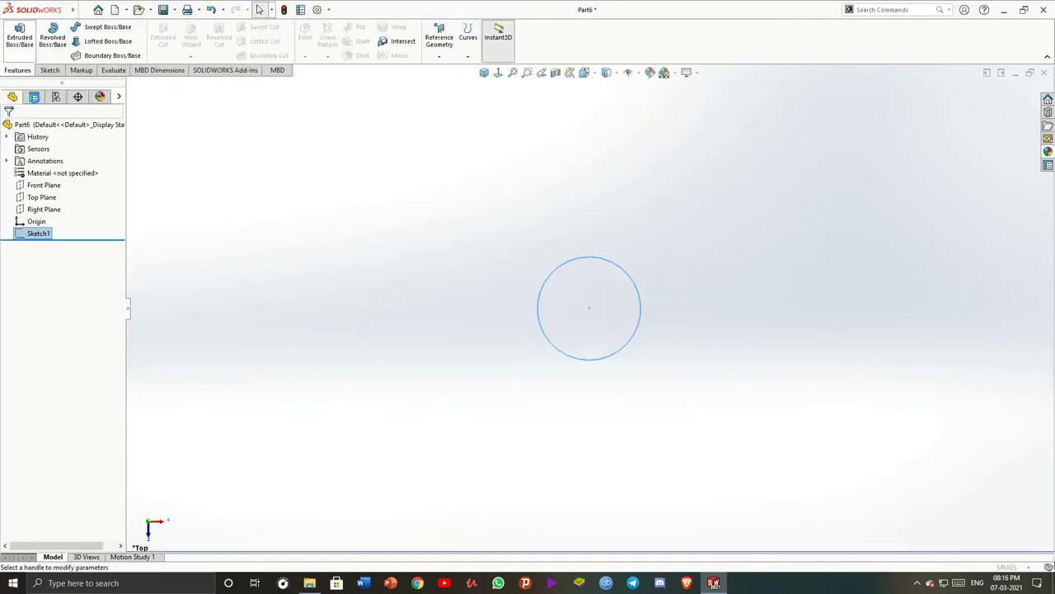
{"action": "left_click", "coordinate": [19, 38]}
{"action": "left_click", "coordinate": [11, 195]}
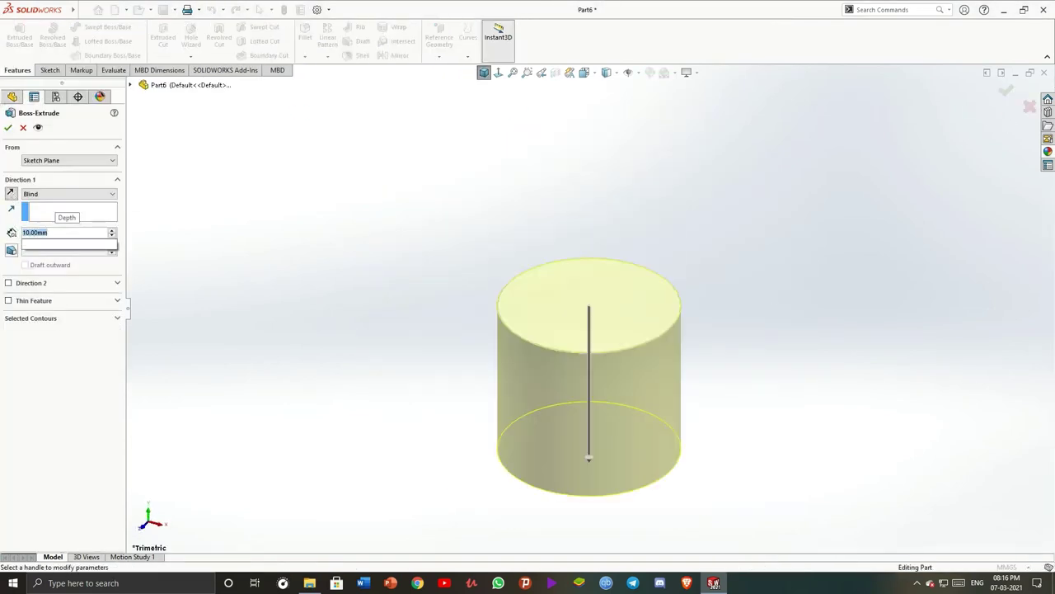
{"action": "type", "text": "50"}
{"action": "key", "text": "Return"}
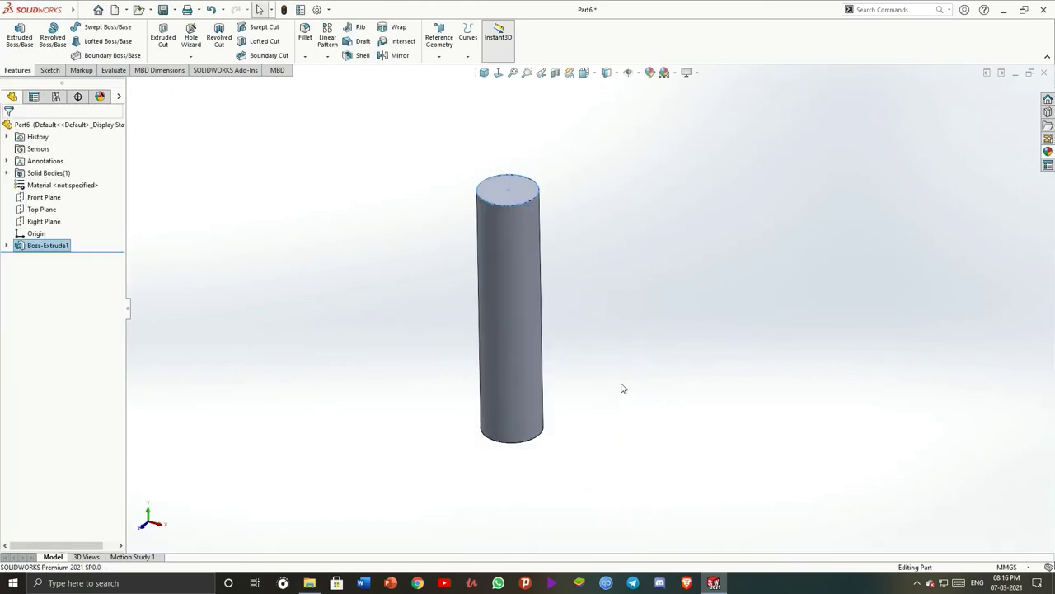
{"action": "key", "text": "z"}
{"action": "left_click", "coordinate": [41, 221]}
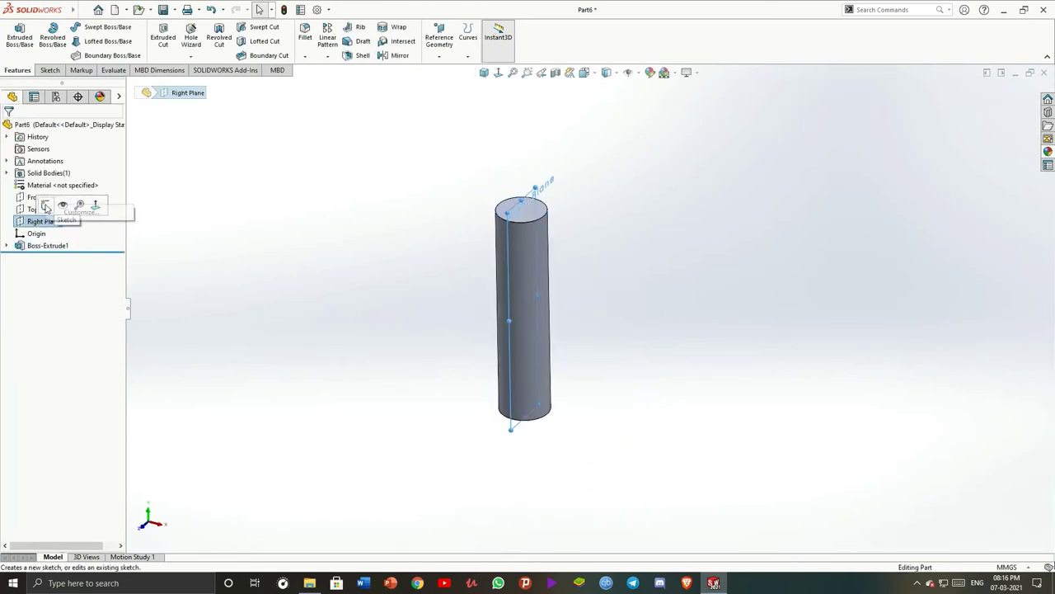
Start a sketch on the Front Plane and project the rod's bottom edge into it
{"action": "left_click", "coordinate": [41, 209]}
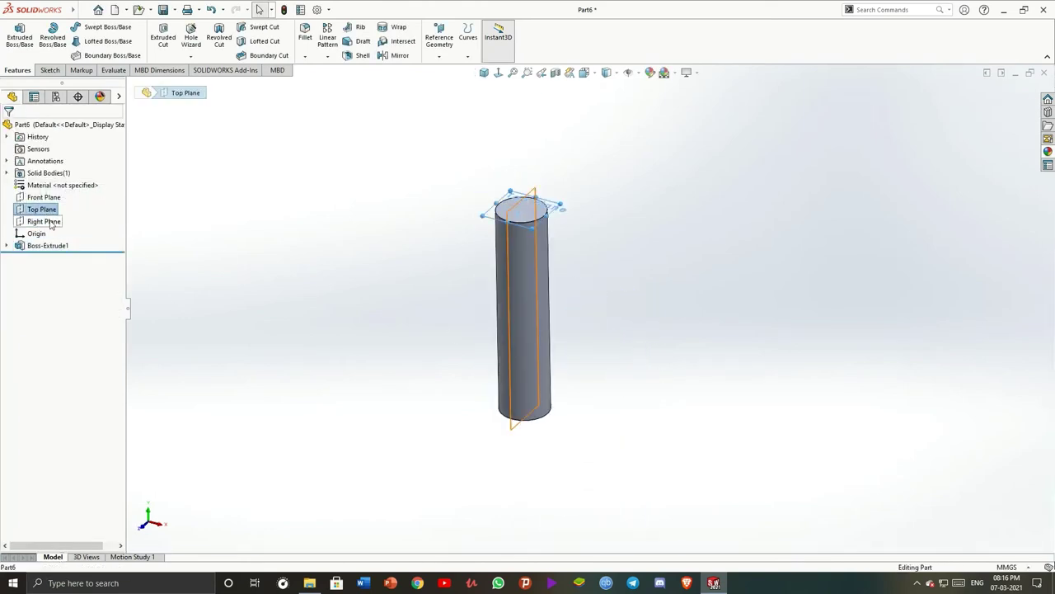
{"action": "left_click", "coordinate": [46, 221]}
{"action": "left_click", "coordinate": [57, 206]}
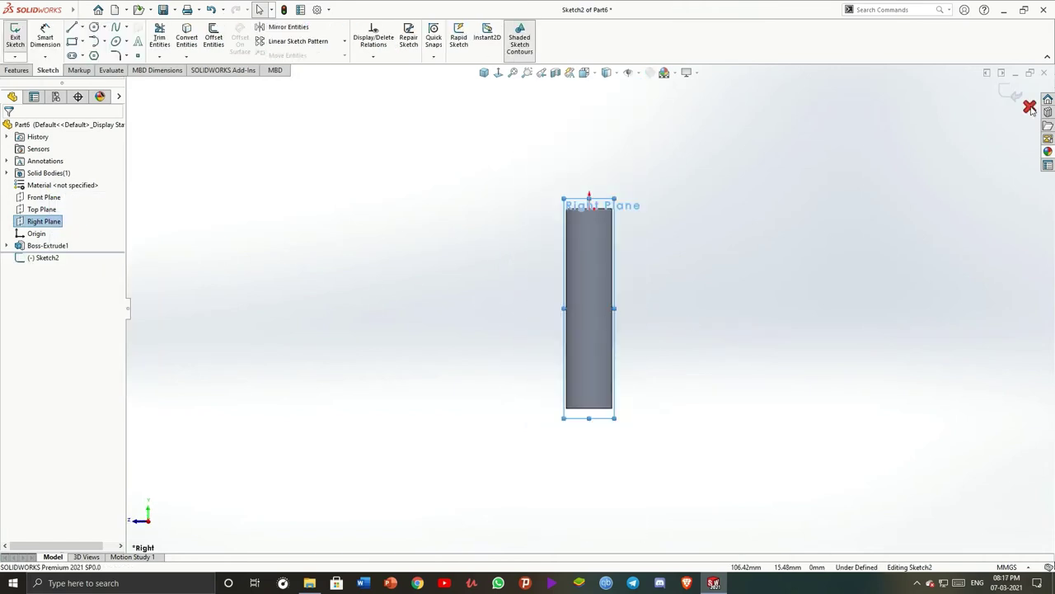
{"action": "left_click", "coordinate": [1030, 108]}
{"action": "left_click", "coordinate": [40, 198]}
{"action": "left_click", "coordinate": [57, 181]}
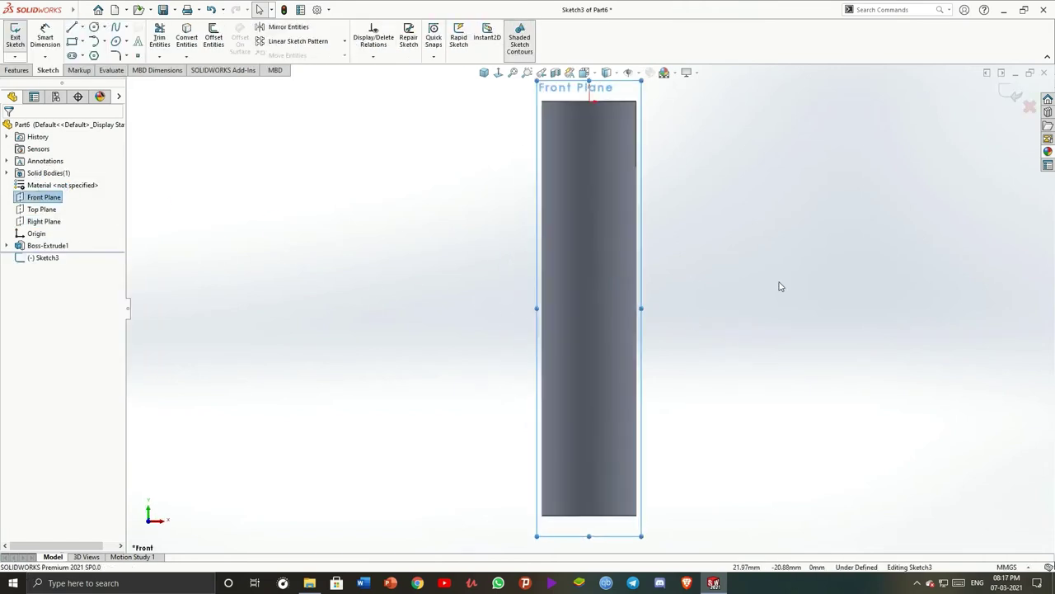
{"action": "left_click", "coordinate": [595, 516]}
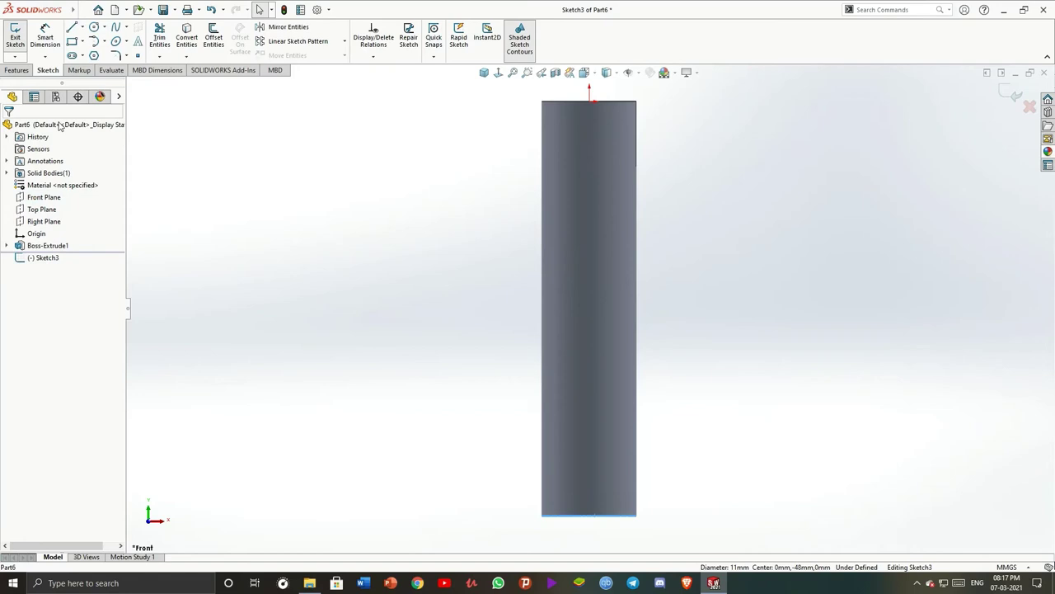
{"action": "left_click", "coordinate": [186, 37]}
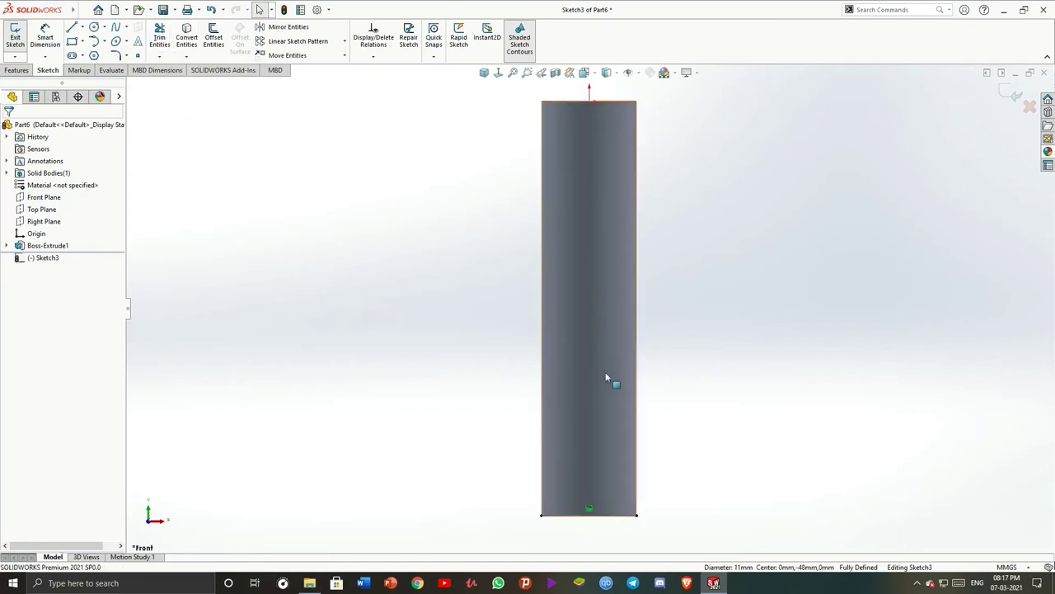
Draw a first three-point arc at the corner and dimension its 5 mm height and radius
{"action": "left_click", "coordinate": [104, 41]}
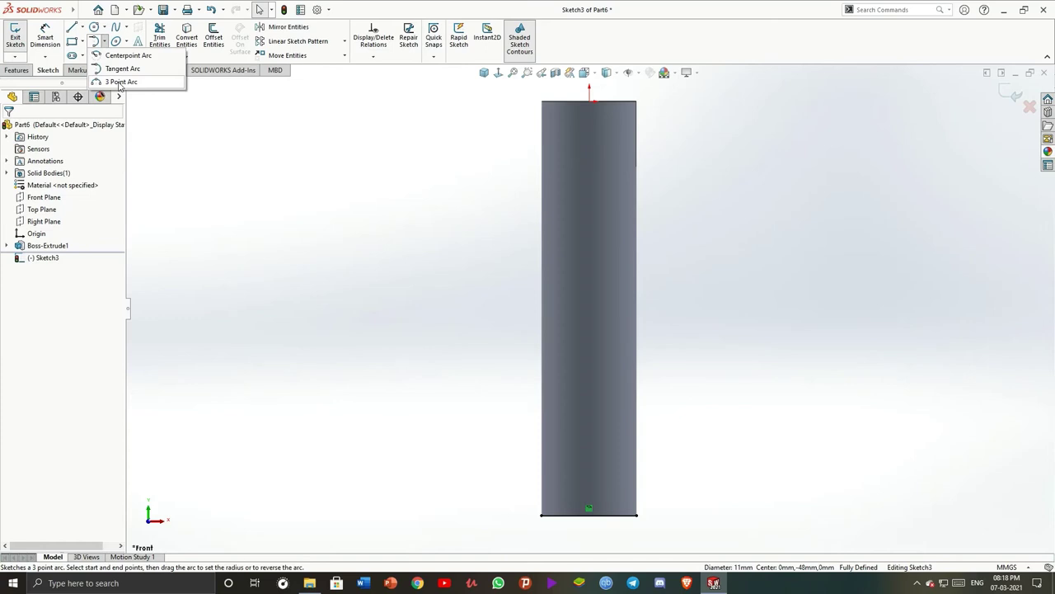
{"action": "scroll", "coordinate": [572, 342], "scroll_direction": "up", "scroll_amount": 2}
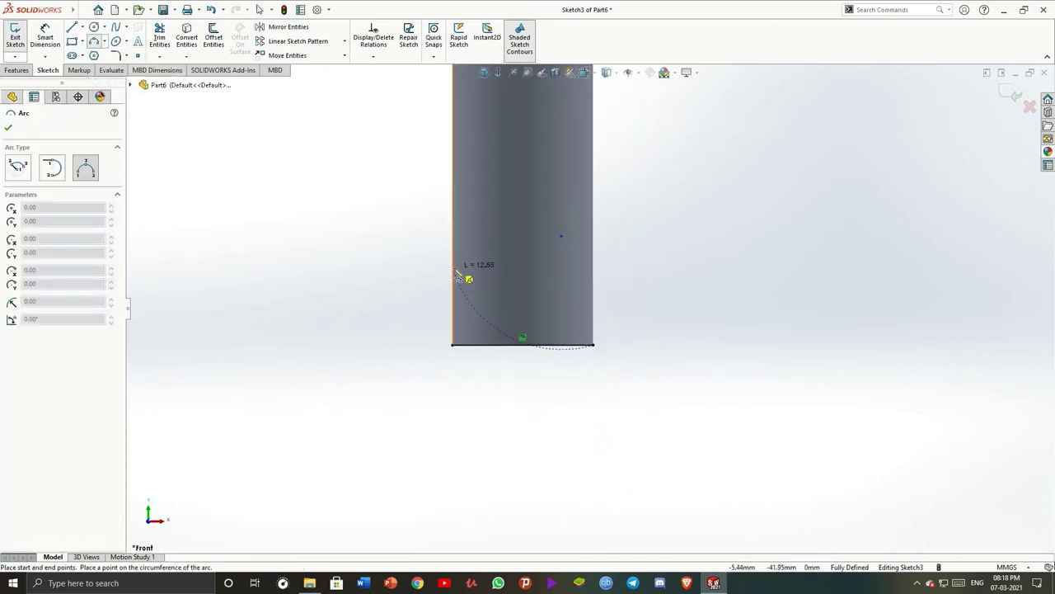
{"action": "left_click", "coordinate": [509, 328]}
{"action": "key", "text": "Escape"}
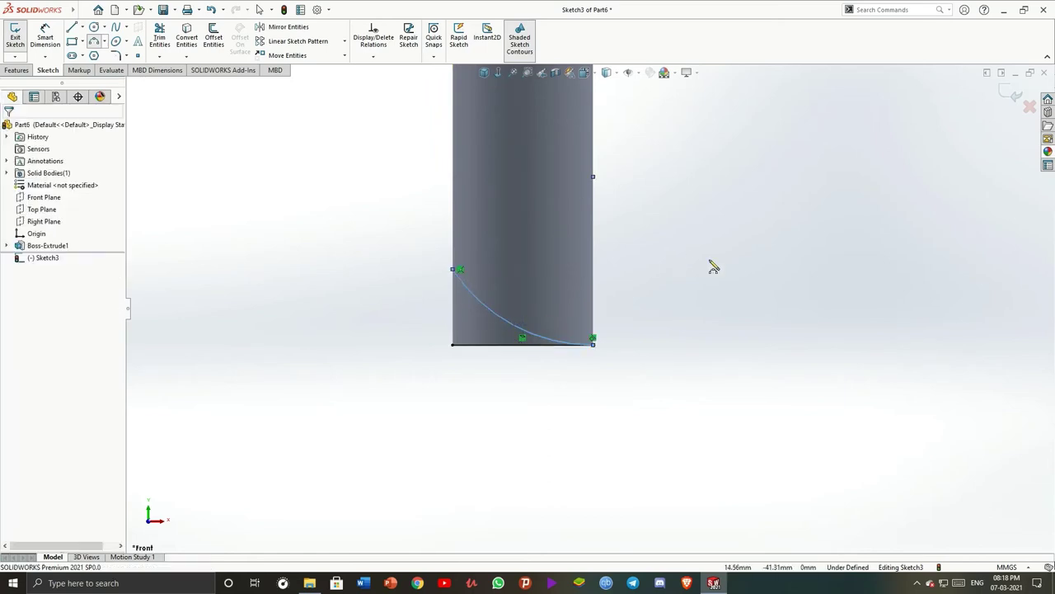
{"action": "left_click", "coordinate": [45, 37]}
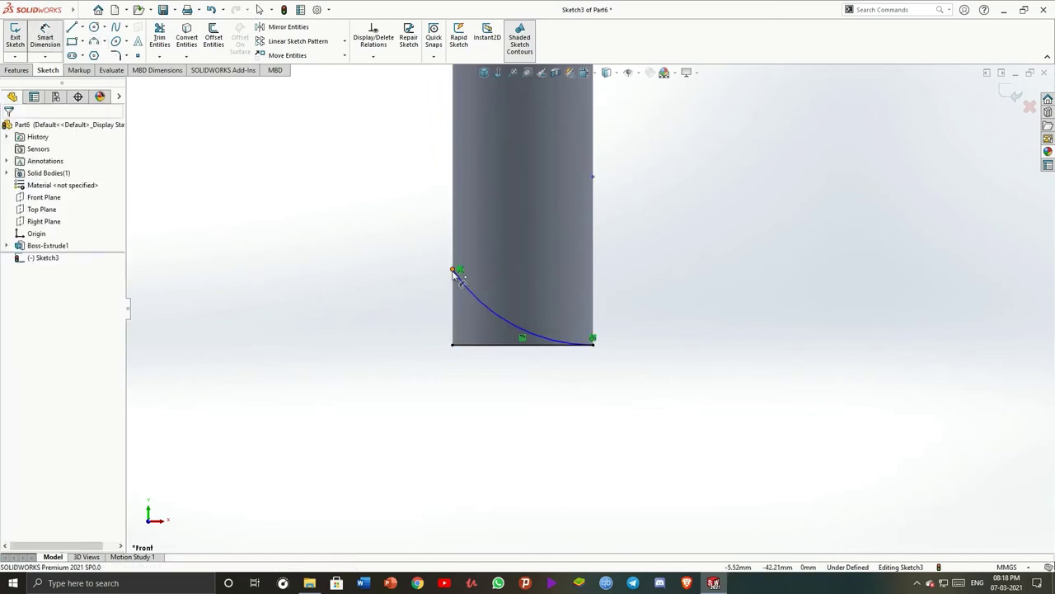
{"action": "left_click", "coordinate": [452, 270]}
{"action": "left_click", "coordinate": [452, 344]}
{"action": "left_click", "coordinate": [395, 309]}
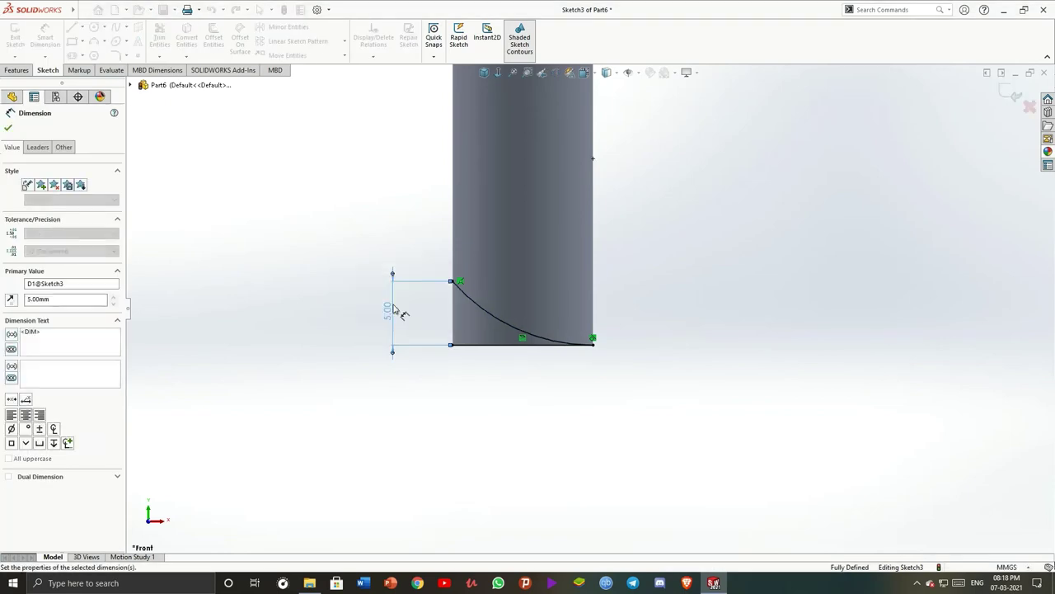
{"action": "left_click", "coordinate": [476, 305]}
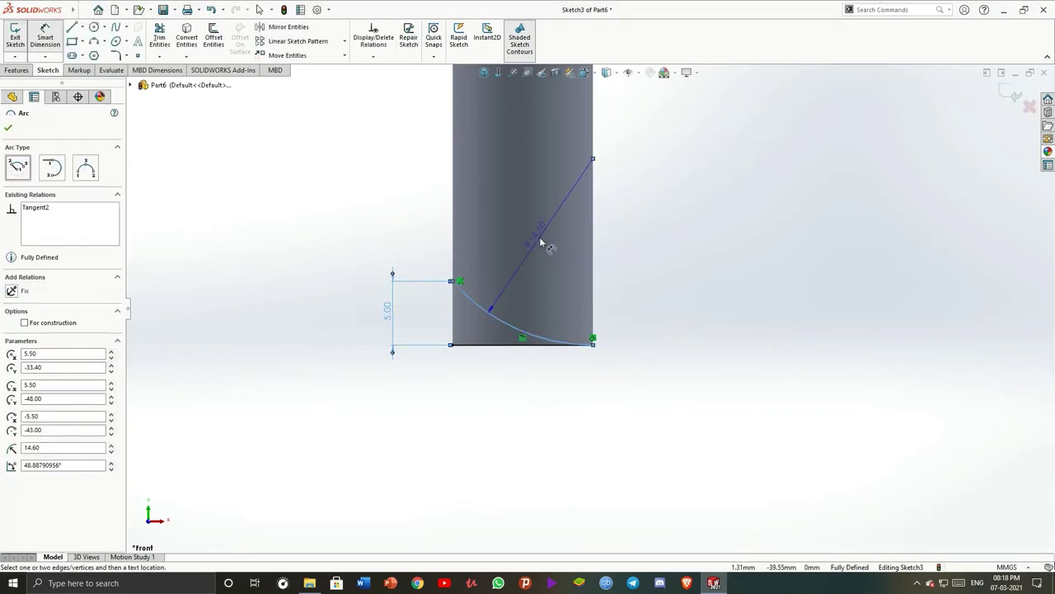
{"action": "left_click", "coordinate": [541, 235]}
{"action": "left_click", "coordinate": [592, 304]}
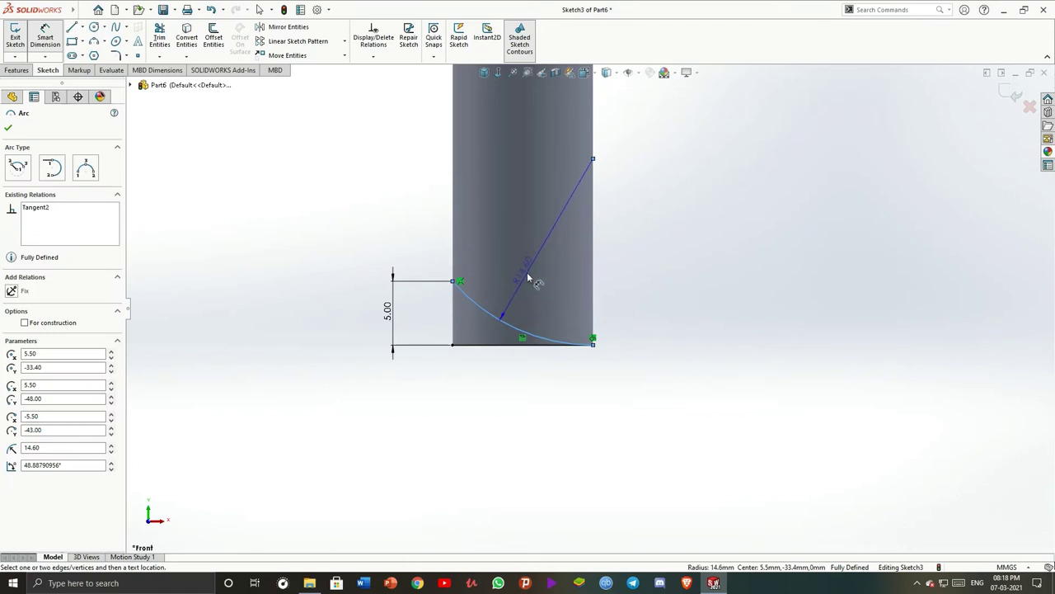
{"action": "key", "text": "Escape"}
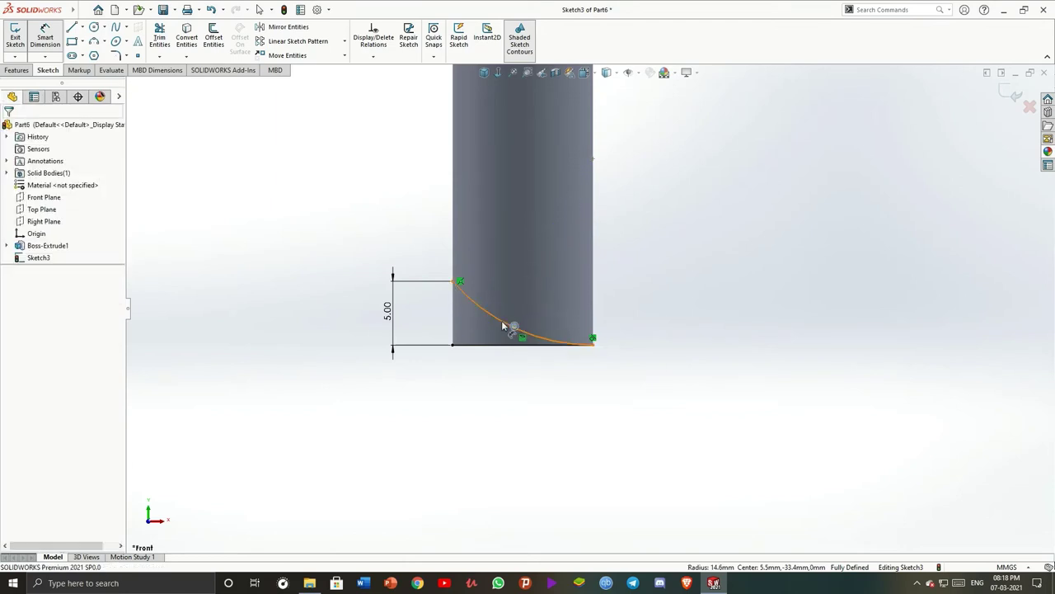
Delete the vertical 5.00 dimension and size the arc to R15
{"action": "left_click", "coordinate": [393, 282]}
{"action": "key", "text": "Delete"}
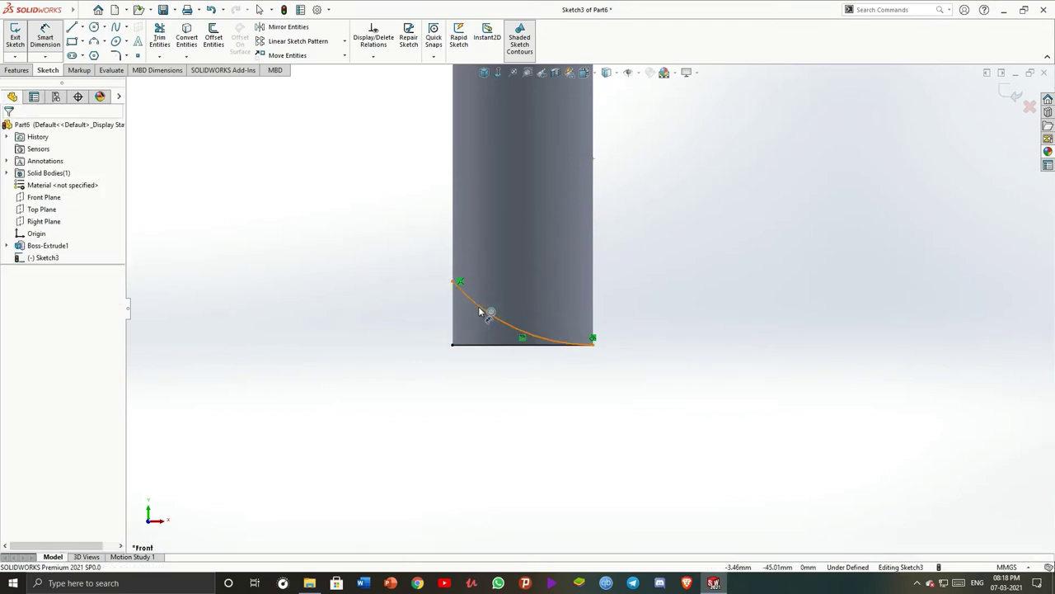
{"action": "left_click", "coordinate": [479, 310]}
{"action": "left_click", "coordinate": [526, 268]}
{"action": "key", "text": "Return"}
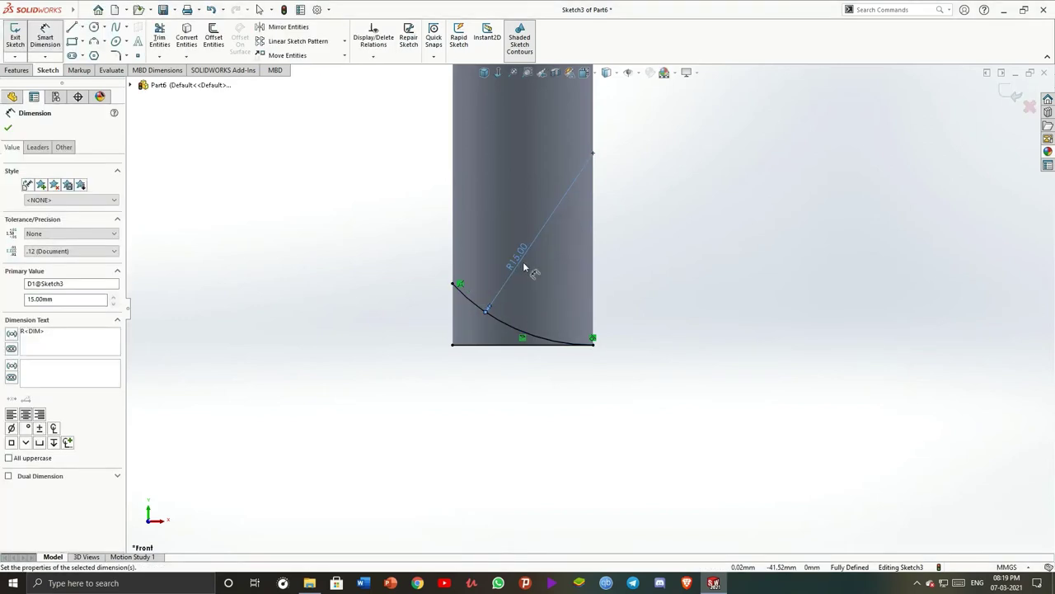
{"action": "key", "text": "Escape"}
Remove the driven 4.80 height dimension and delete the old arc with its dimension
{"action": "left_click", "coordinate": [453, 283]}
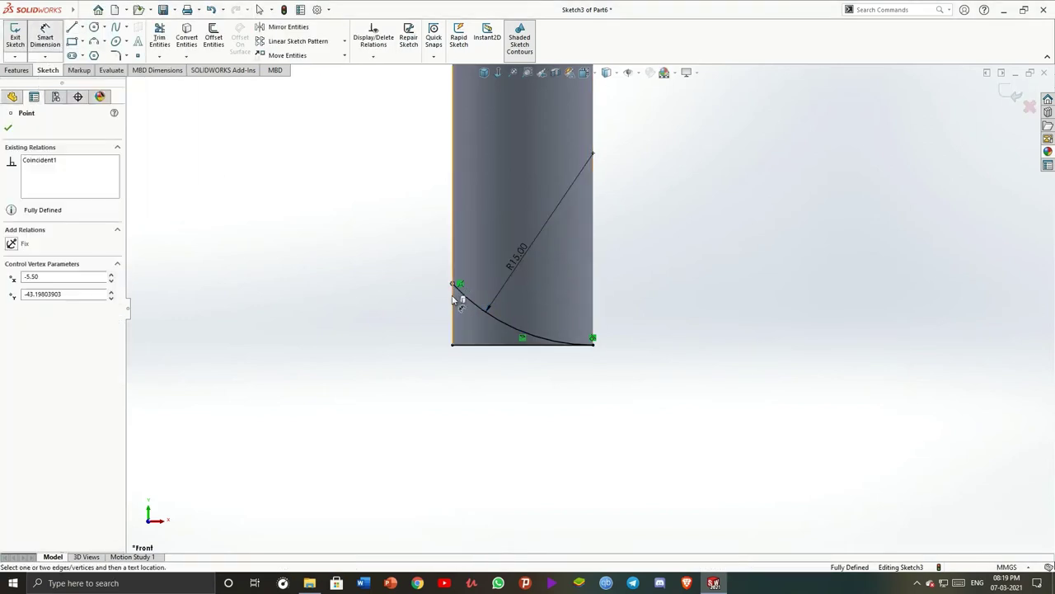
{"action": "left_click", "coordinate": [453, 345]}
{"action": "left_click", "coordinate": [420, 333]}
{"action": "key", "text": "Return"}
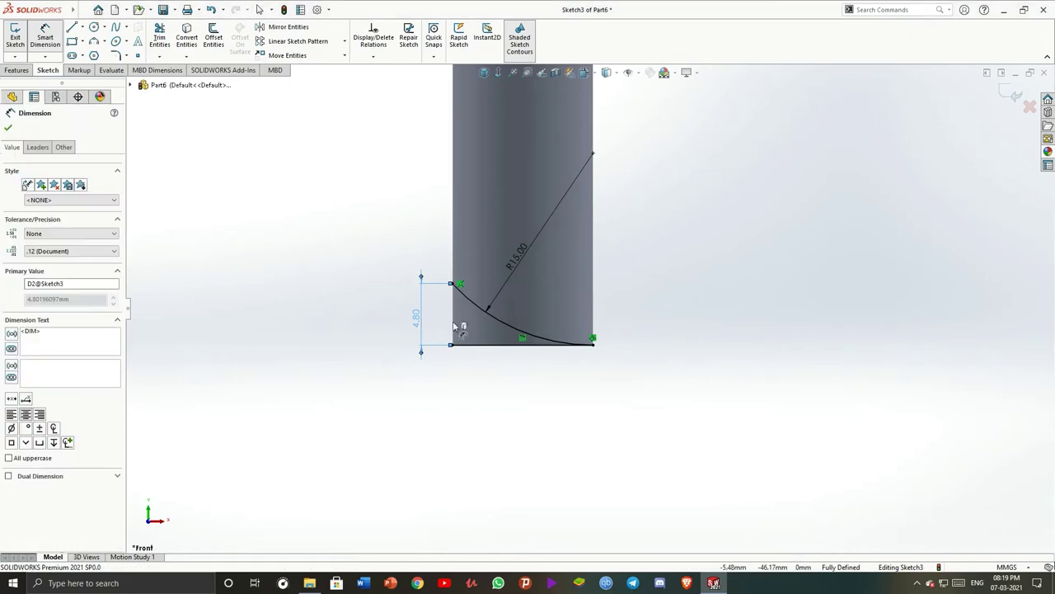
{"action": "left_click", "coordinate": [365, 299]}
{"action": "left_click", "coordinate": [416, 315]}
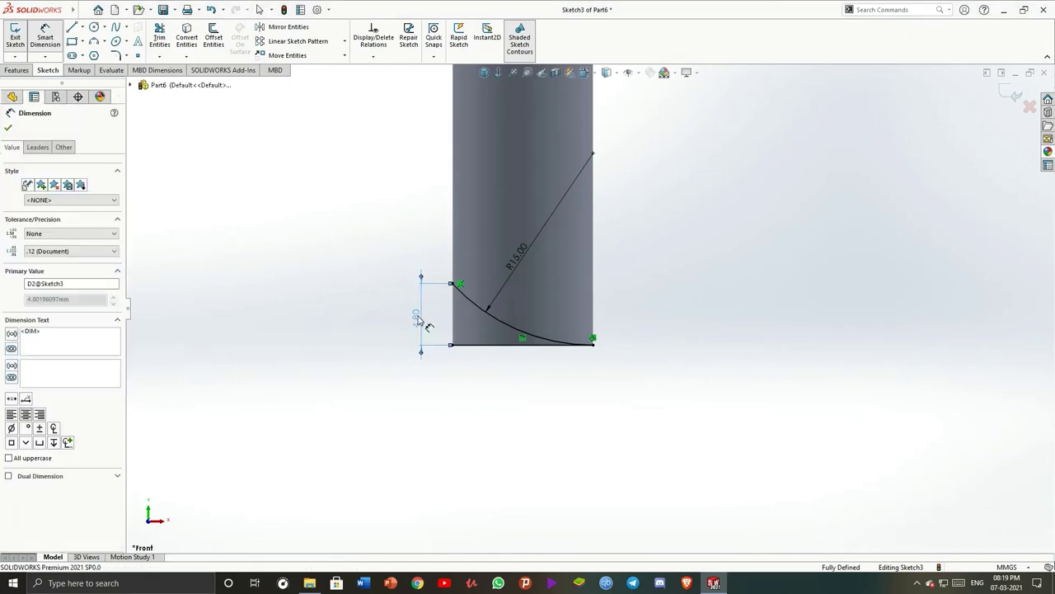
{"action": "key", "text": "Delete"}
{"action": "scroll", "coordinate": [652, 283], "scroll_direction": "down", "scroll_amount": 1}
{"action": "left_click", "coordinate": [466, 336]}
{"action": "key", "text": "Delete"}
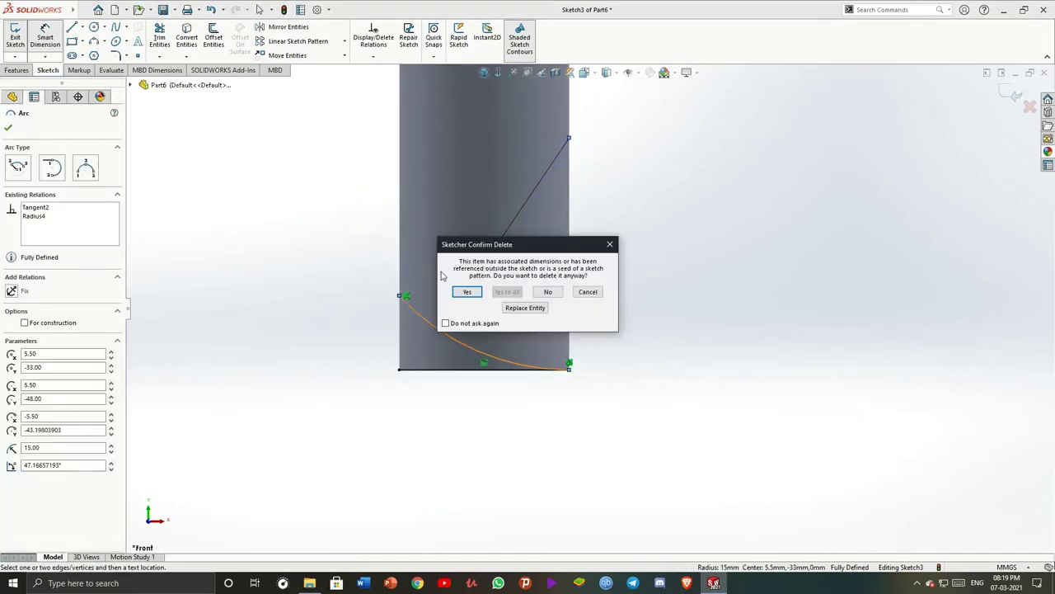
{"action": "left_click", "coordinate": [467, 291]}
Redraw the corner as a new three-point arc
{"action": "left_click", "coordinate": [104, 41]}
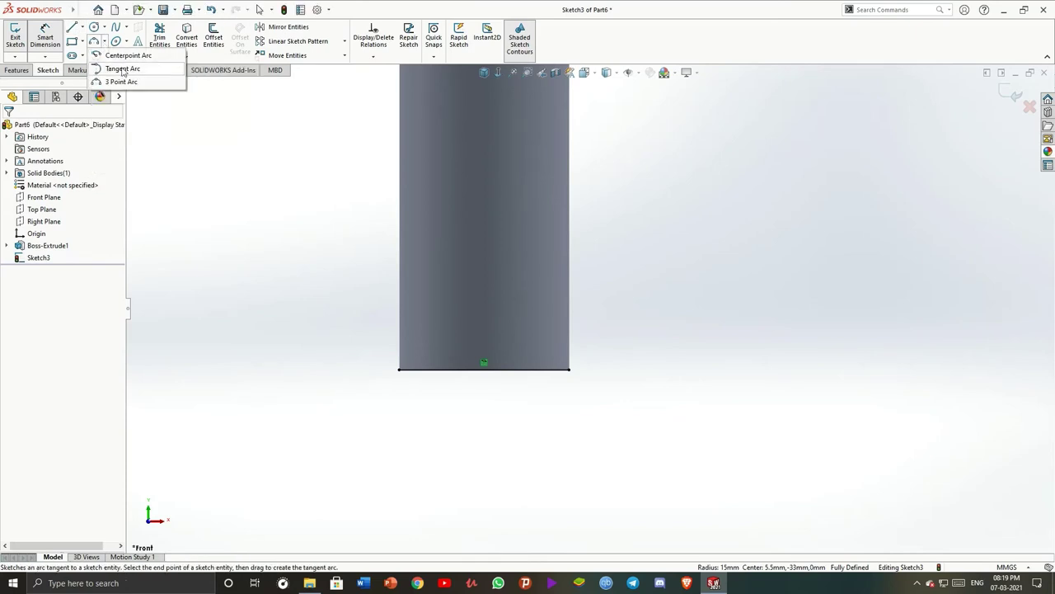
{"action": "left_click", "coordinate": [121, 82]}
{"action": "scroll", "coordinate": [624, 405], "scroll_direction": "down", "scroll_amount": 1}
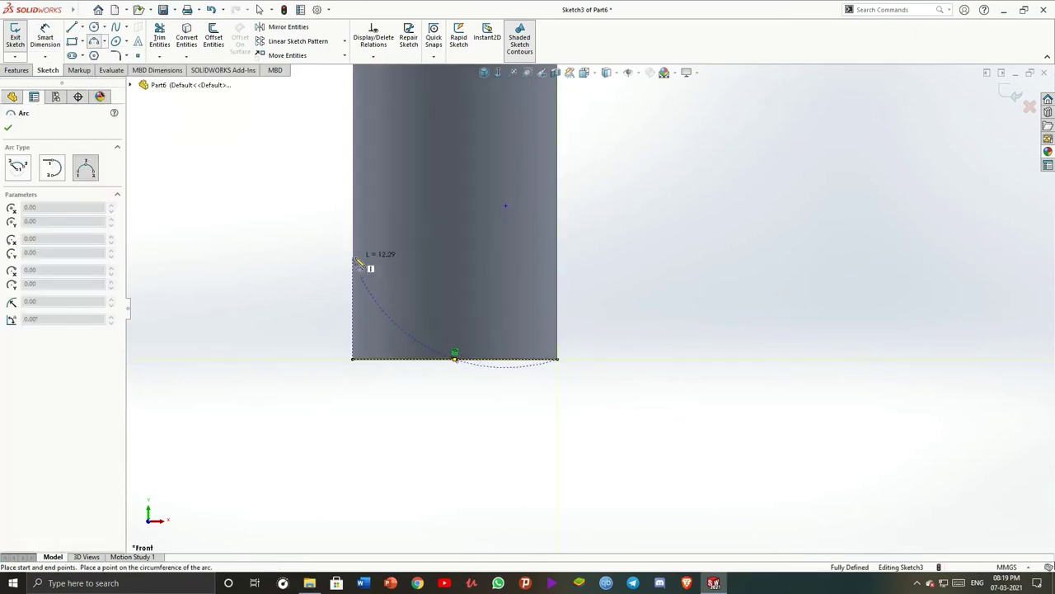
{"action": "left_click", "coordinate": [412, 328]}
{"action": "key", "text": "Escape"}
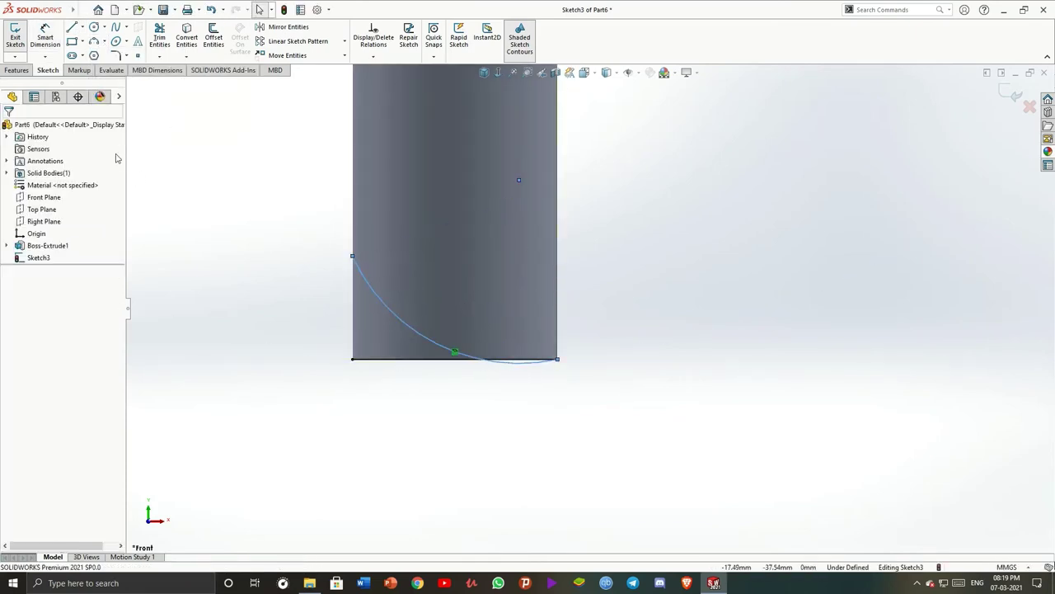
{"action": "left_click", "coordinate": [17, 70]}
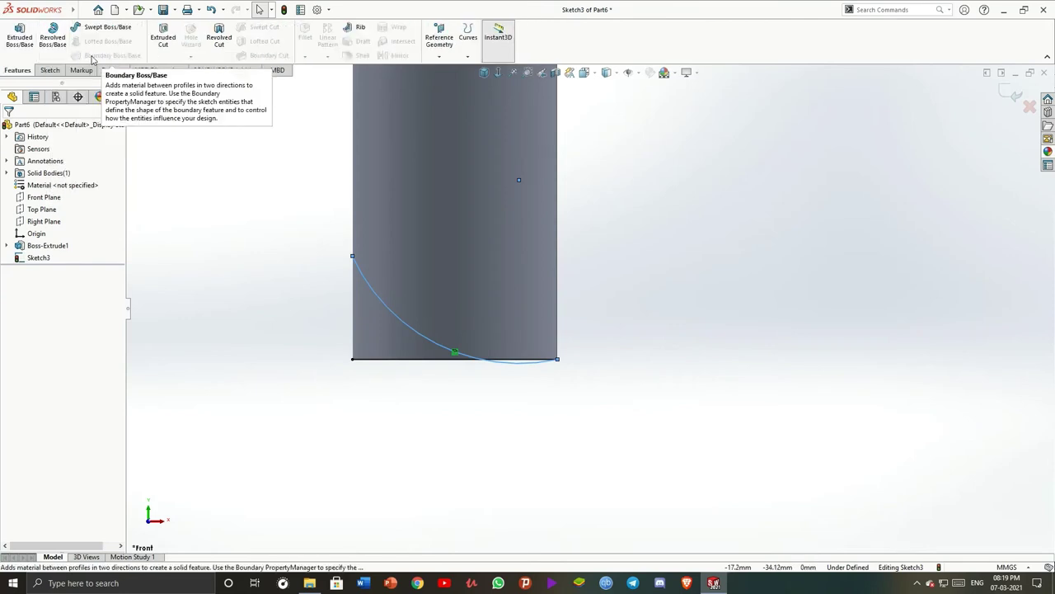
{"action": "left_click", "coordinate": [48, 70]}
Dimension the new arc 5 mm high from the bottom corner with an R15 radius
{"action": "left_click", "coordinate": [45, 37]}
{"action": "left_click", "coordinate": [354, 257]}
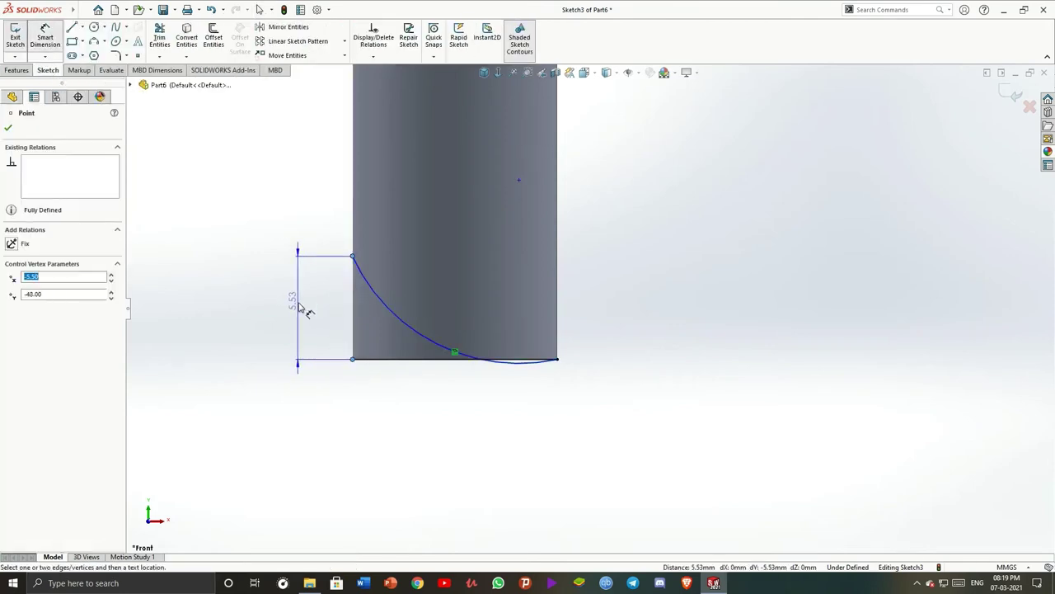
{"action": "left_click", "coordinate": [302, 307]}
{"action": "type", "text": "5.53192964mm"}
{"action": "key", "text": "Return"}
{"action": "key", "text": "Escape"}
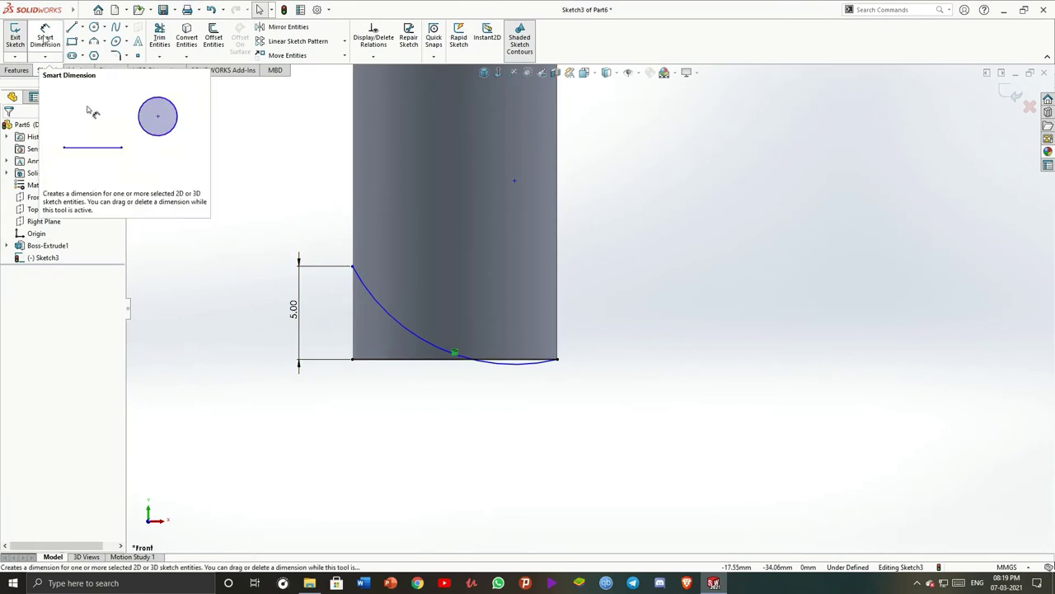
{"action": "left_click", "coordinate": [45, 38]}
{"action": "left_click", "coordinate": [405, 324]}
{"action": "left_click", "coordinate": [466, 243]}
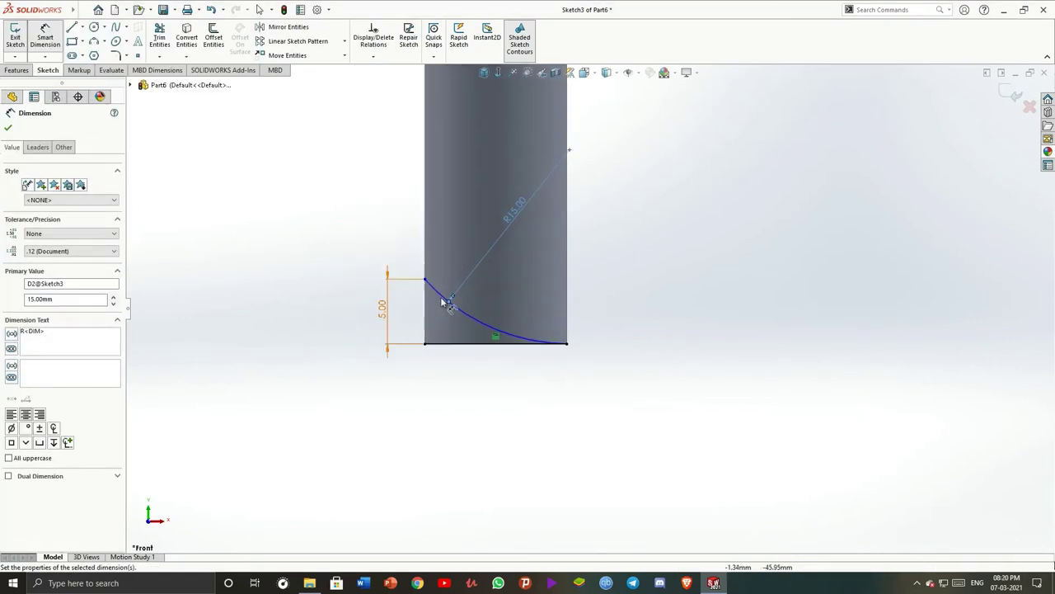
Add a line from the arc end to the corner to close the profile
{"action": "key", "text": "l"}
{"action": "left_click", "coordinate": [425, 280]}
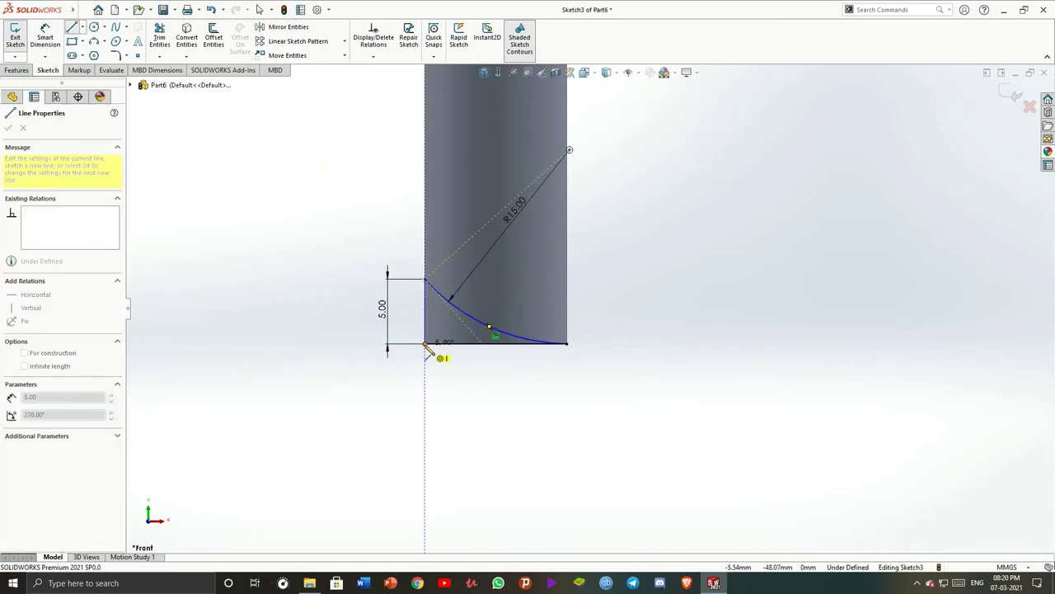
{"action": "key", "text": "Escape"}
{"action": "scroll", "coordinate": [577, 276], "scroll_direction": "up", "scroll_amount": 1}
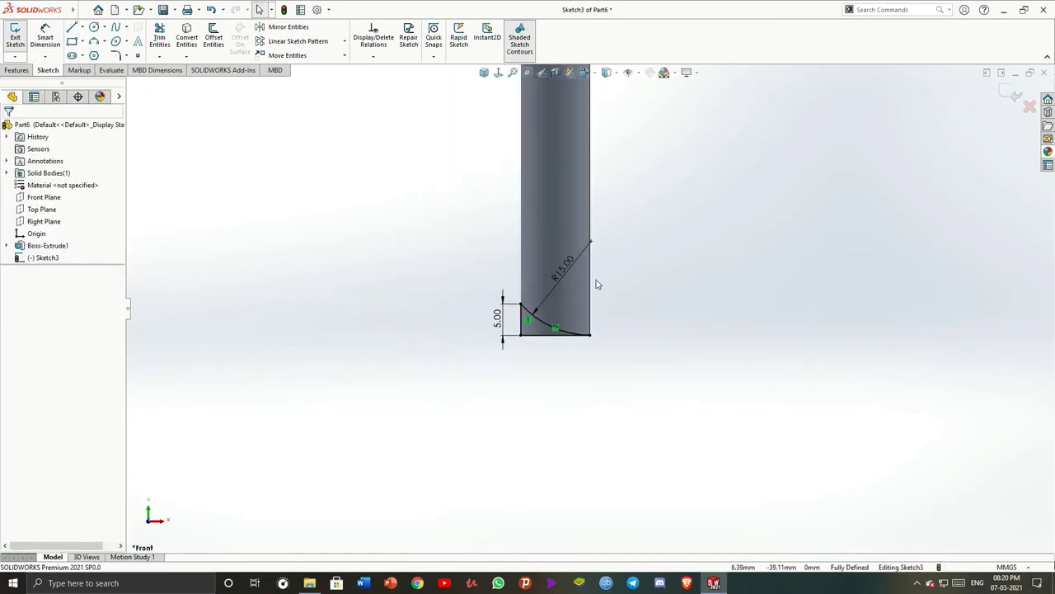
{"action": "scroll", "coordinate": [596, 280], "scroll_direction": "down", "scroll_amount": 2}
{"action": "scroll", "coordinate": [622, 295], "scroll_direction": "up", "scroll_amount": 2}
{"action": "scroll", "coordinate": [697, 259], "scroll_direction": "up", "scroll_amount": 1}
Extrude-cut Sketch3 Through All – Both, rounding one side of the rod's bottom edge
{"action": "left_click", "coordinate": [1006, 97]}
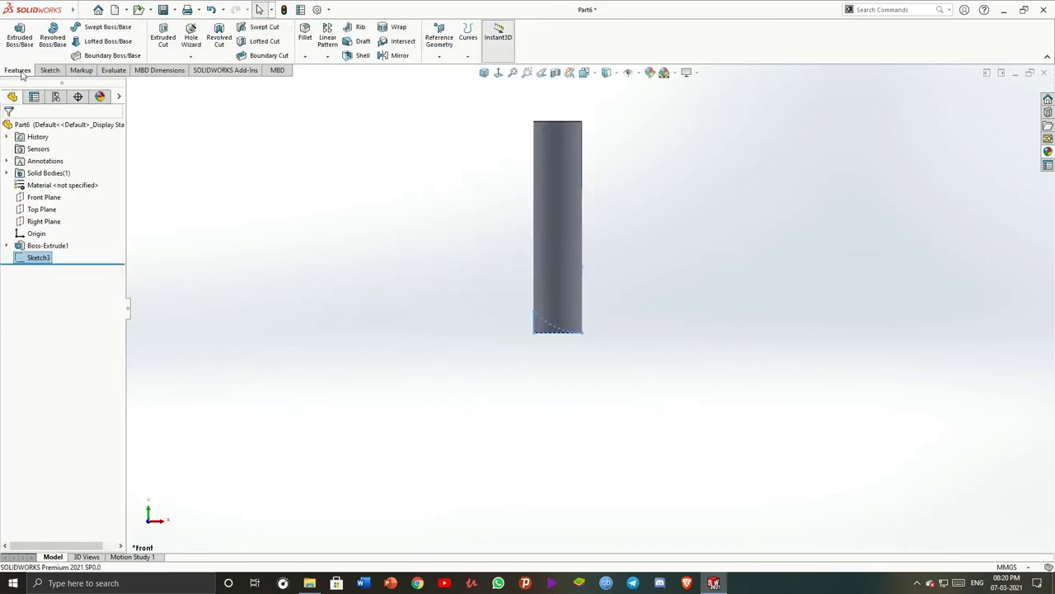
{"action": "left_click", "coordinate": [163, 38]}
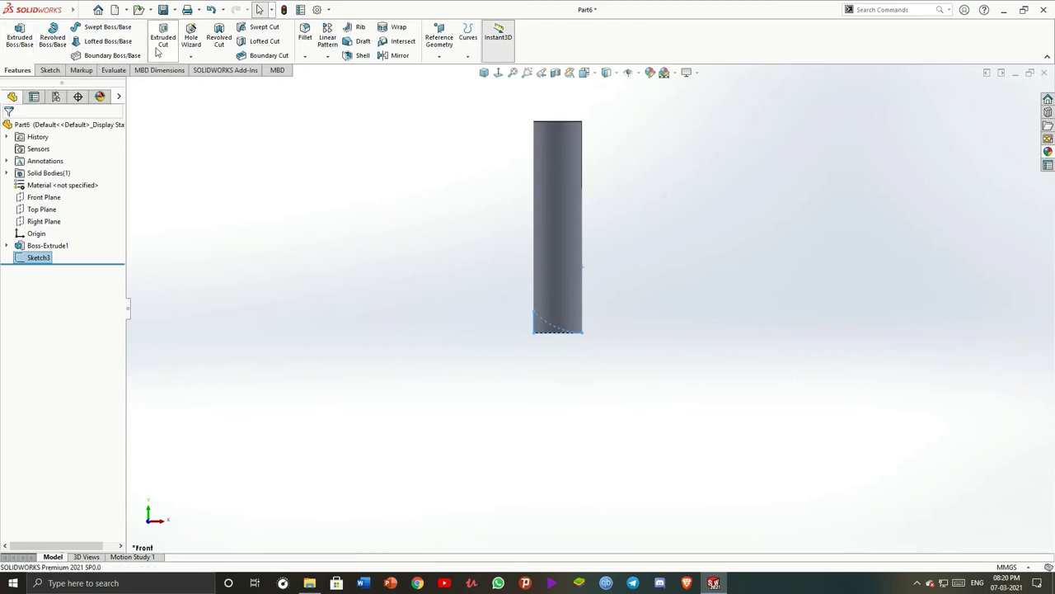
{"action": "left_click", "coordinate": [484, 74]}
{"action": "left_click", "coordinate": [78, 193]}
{"action": "left_click", "coordinate": [50, 219]}
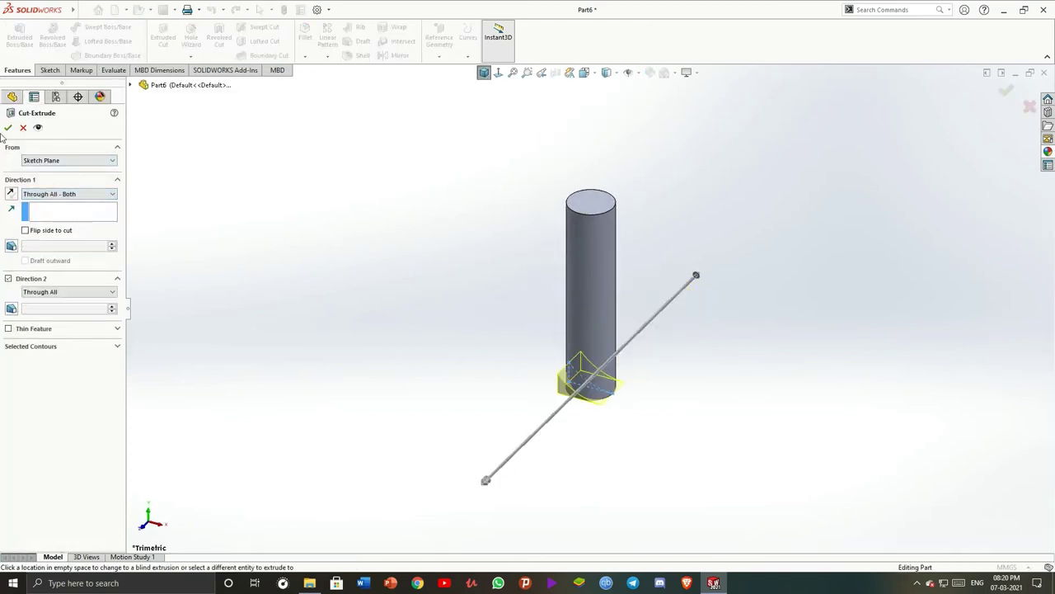
{"action": "key", "text": "Return"}
{"action": "mouse_move", "coordinate": [577, 214]}
{"action": "middle_mouse_down"}
{"action": "mouse_move", "coordinate": [629, 217]}
{"action": "mouse_move", "coordinate": [504, 176]}
{"action": "mouse_move", "coordinate": [723, 266]}
{"action": "mouse_move", "coordinate": [555, 295]}
{"action": "middle_mouse_up"}
{"action": "left_click", "coordinate": [484, 73]}
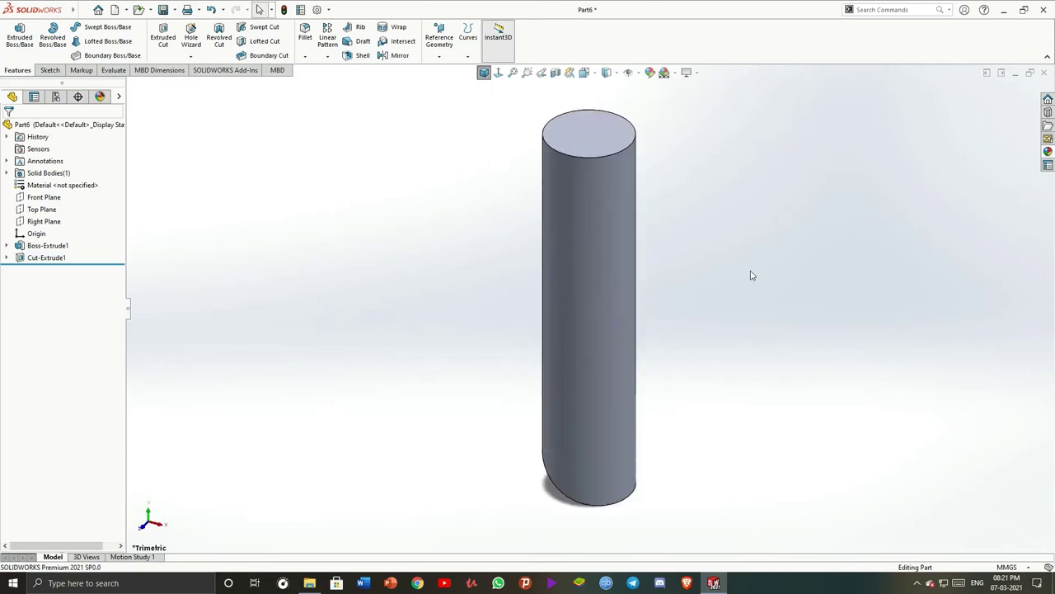
Create Plane1 offset from the cylinder's top face, flipped to the opposite side
{"action": "scroll", "coordinate": [751, 276], "scroll_direction": "up", "scroll_amount": 3}
{"action": "left_click", "coordinate": [589, 223]}
{"action": "left_click", "coordinate": [440, 37]}
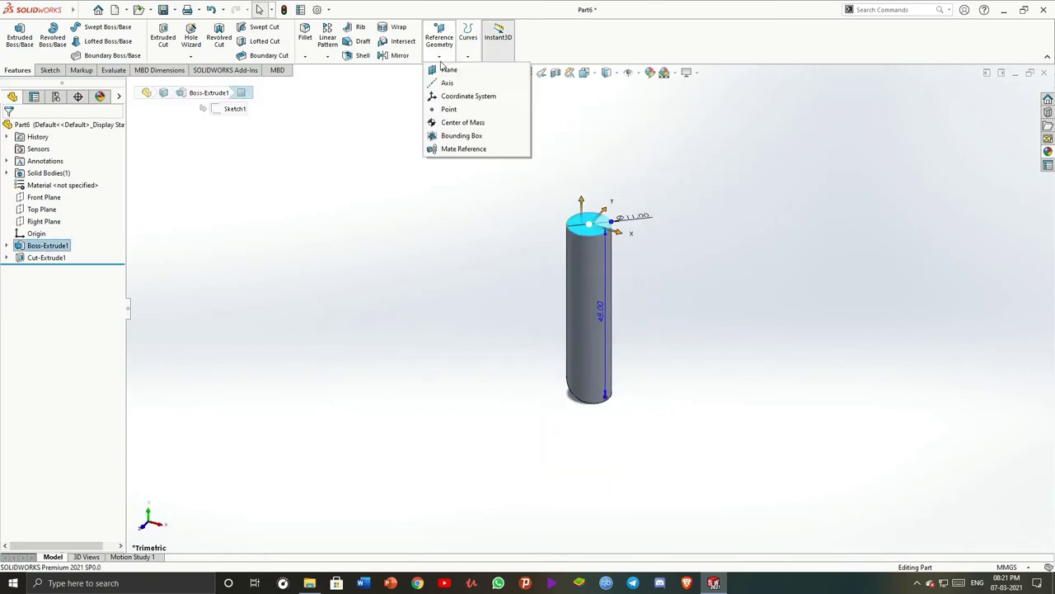
{"action": "left_click", "coordinate": [445, 68]}
{"action": "left_click", "coordinate": [23, 281]}
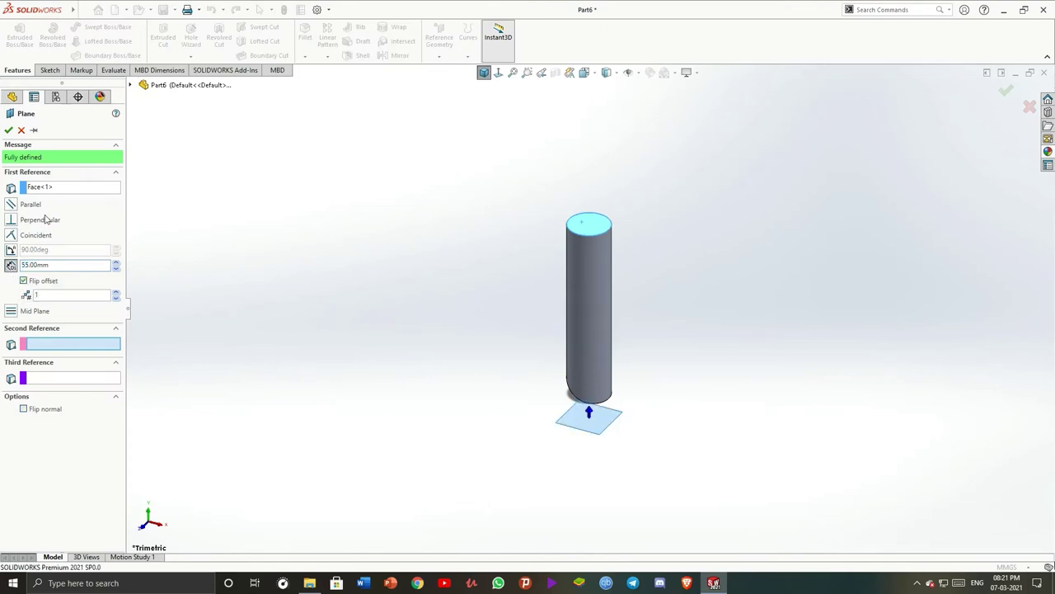
{"action": "left_click", "coordinate": [8, 131]}
{"action": "middle_click_drag", "start_coordinate": [461, 297], "coordinate": [286, 259]}
{"action": "middle_click_drag", "start_coordinate": [521, 430], "coordinate": [534, 439]}
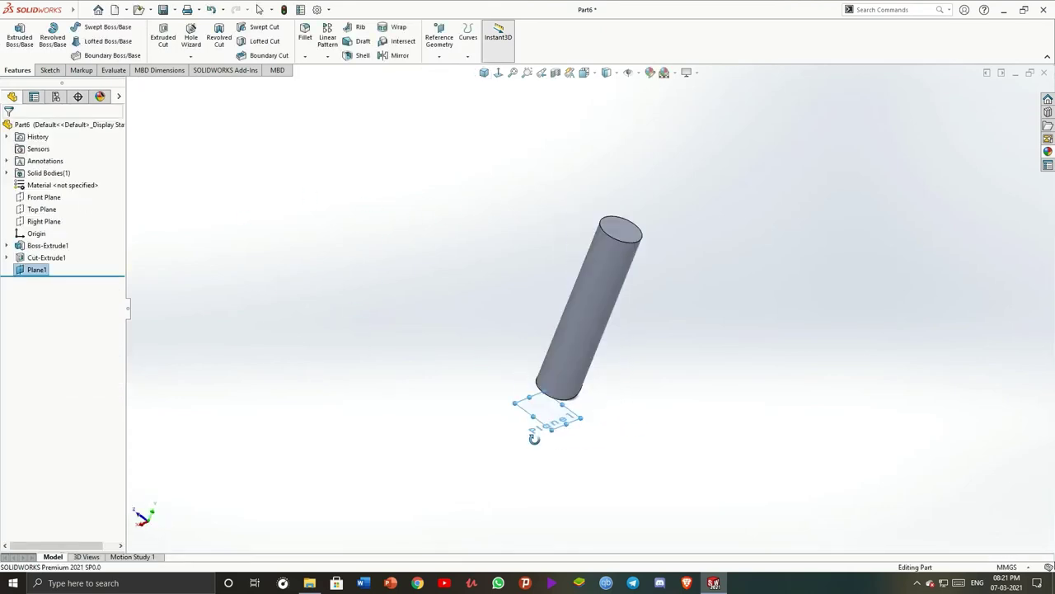
Sketch a circle centred on the origin on Plane1 and dimension its diameter
{"action": "right_click", "coordinate": [36, 270]}
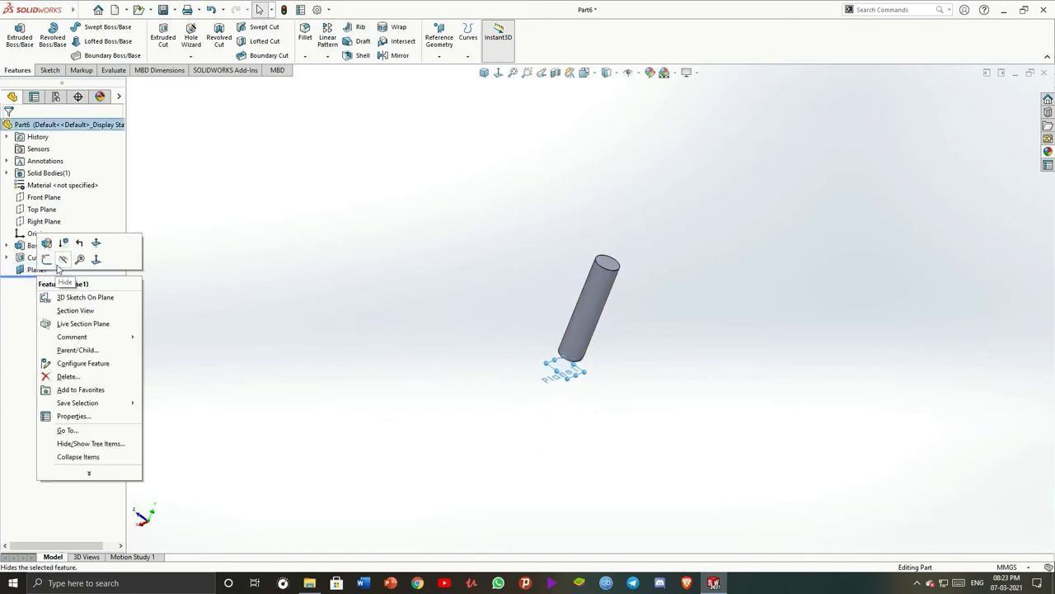
{"action": "left_click", "coordinate": [78, 281]}
{"action": "key", "text": "c"}
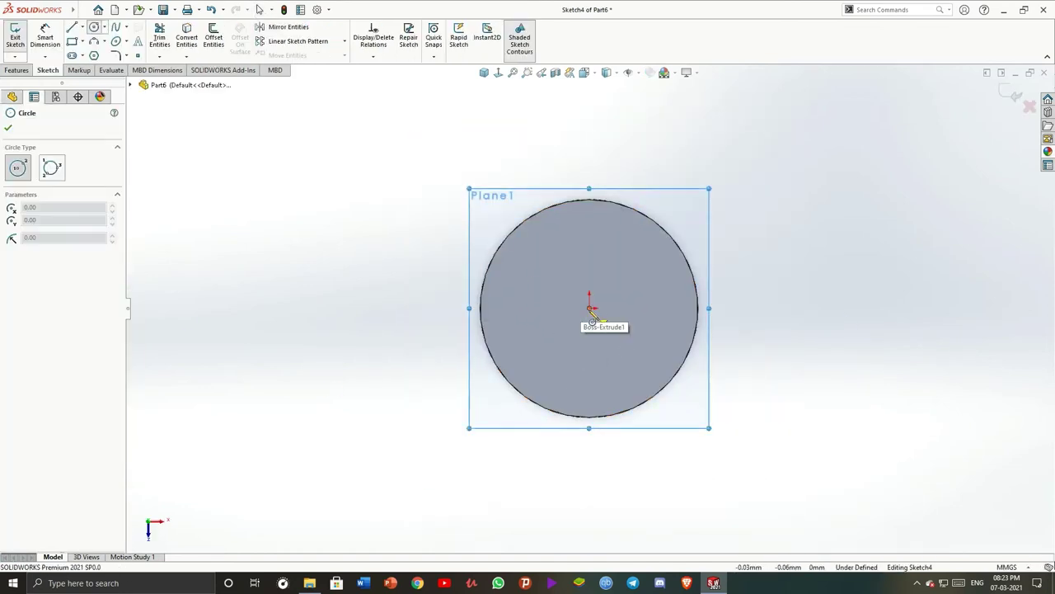
{"action": "left_click_drag", "start_coordinate": [591, 309], "coordinate": [650, 309]}
{"action": "left_click", "coordinate": [46, 37]}
{"action": "left_click", "coordinate": [641, 270]}
{"action": "left_click", "coordinate": [742, 201]}
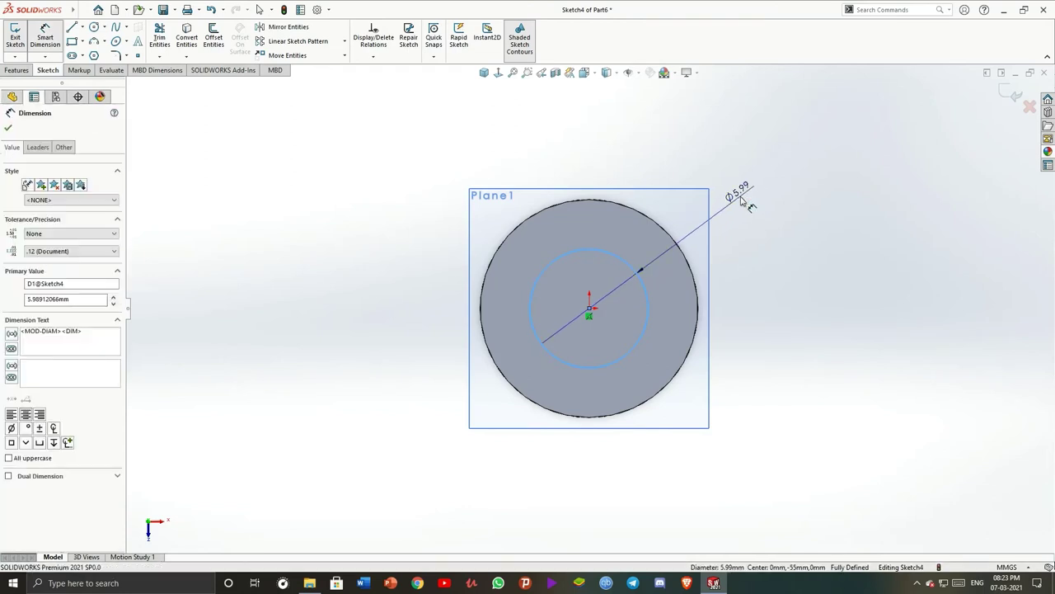
{"action": "right_click_drag", "start_coordinate": [464, 101], "coordinate": [604, 196]}
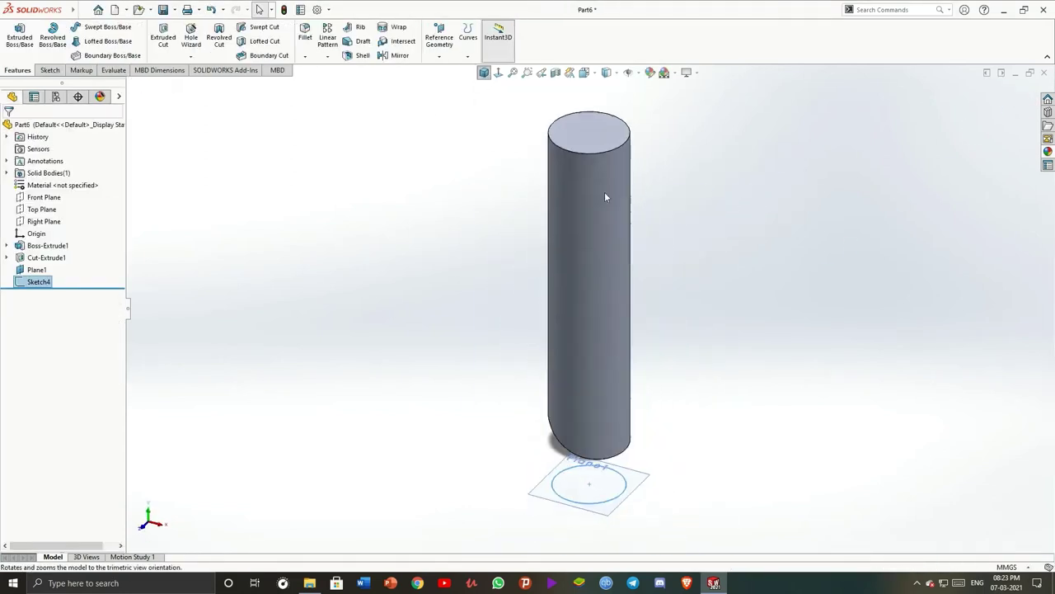
{"action": "mouse_move", "coordinate": [702, 269]}
{"action": "middle_mouse_down"}
{"action": "mouse_move", "coordinate": [747, 370]}
{"action": "mouse_move", "coordinate": [658, 330]}
{"action": "mouse_move", "coordinate": [630, 351]}
{"action": "middle_mouse_up"}
Extrude the circle Up To Surface at the rod's cut end face, then dismiss the Spell Checker
{"action": "left_click", "coordinate": [19, 37]}
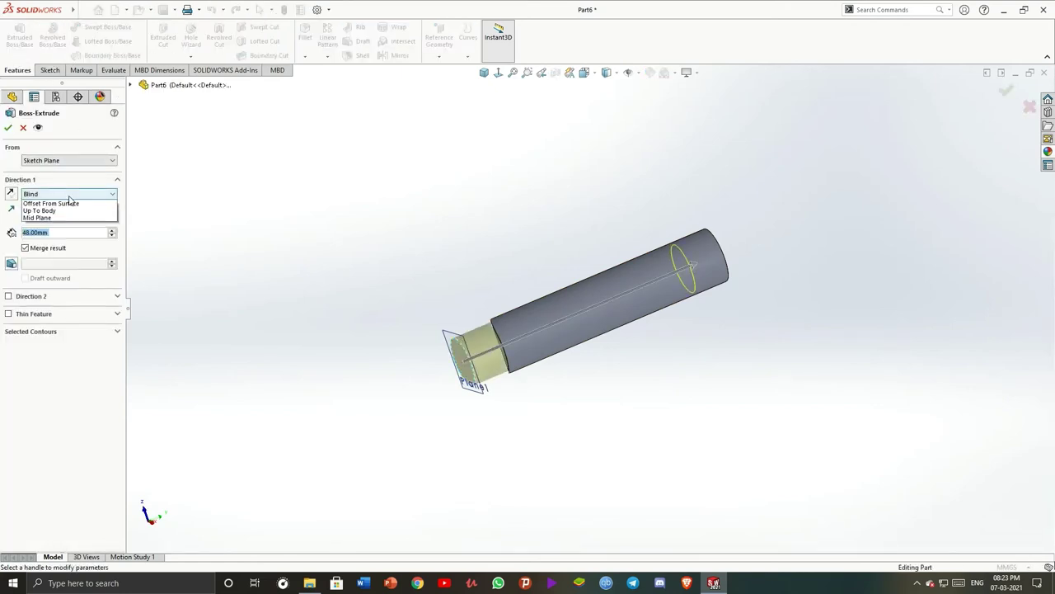
{"action": "left_click", "coordinate": [49, 230]}
{"action": "mouse_move", "coordinate": [471, 280]}
{"action": "middle_mouse_down"}
{"action": "mouse_move", "coordinate": [528, 306]}
{"action": "mouse_move", "coordinate": [604, 367]}
{"action": "mouse_move", "coordinate": [555, 255]}
{"action": "middle_mouse_up"}
{"action": "left_click", "coordinate": [604, 367]}
{"action": "left_click", "coordinate": [10, 134]}
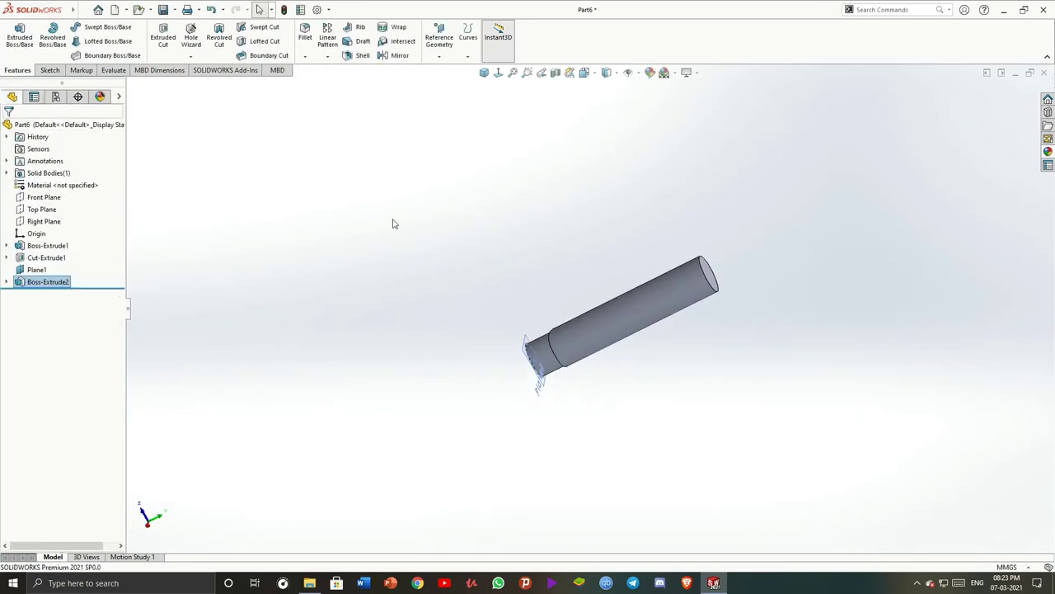
{"action": "middle_click_drag", "start_coordinate": [629, 247], "coordinate": [627, 280]}
{"action": "left_click", "coordinate": [484, 73]}
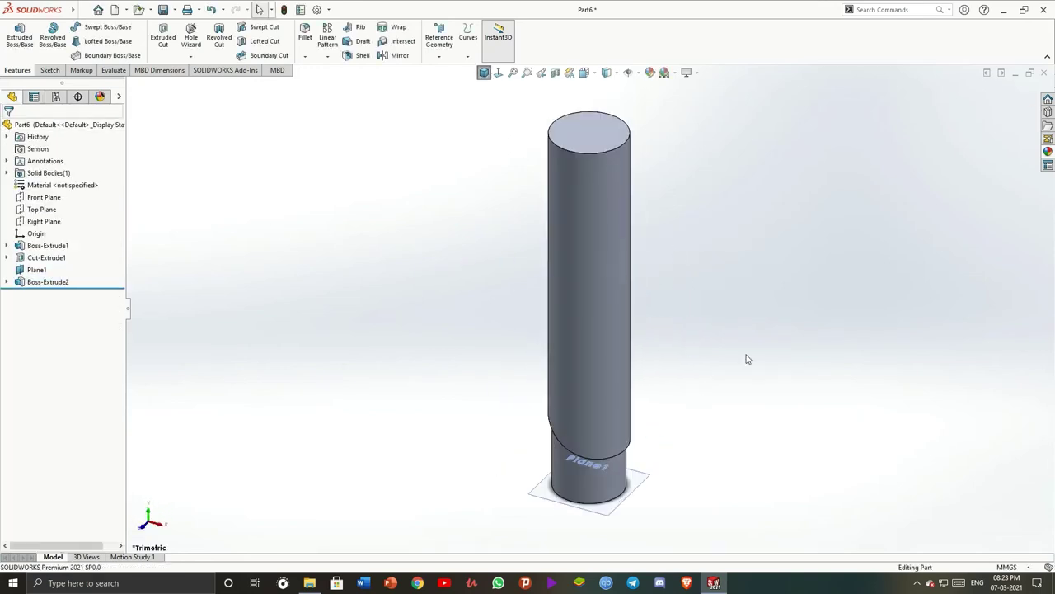
{"action": "key", "text": "F7"}
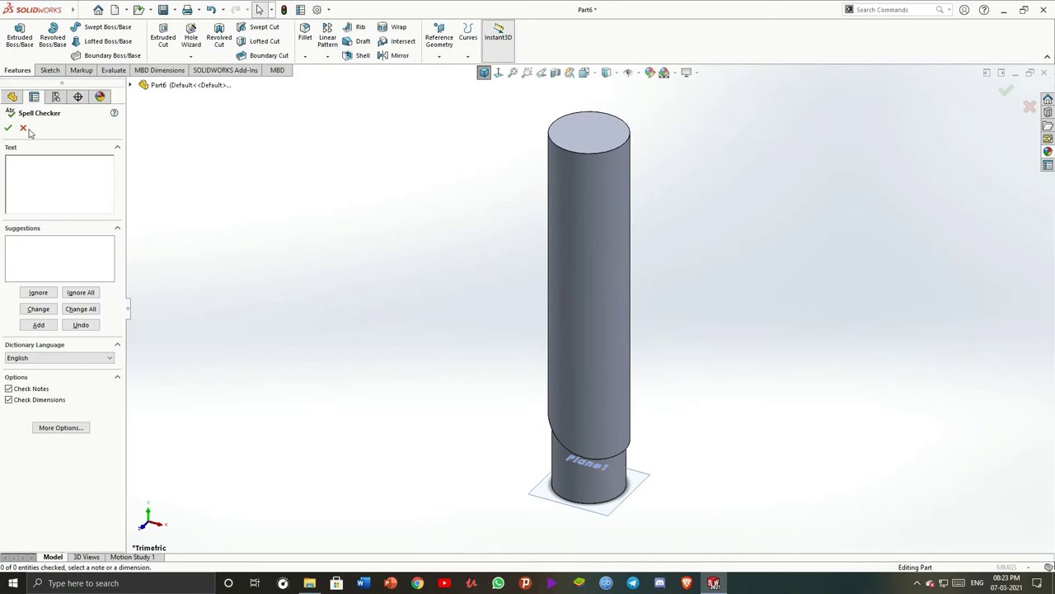
{"action": "key", "text": "Return"}
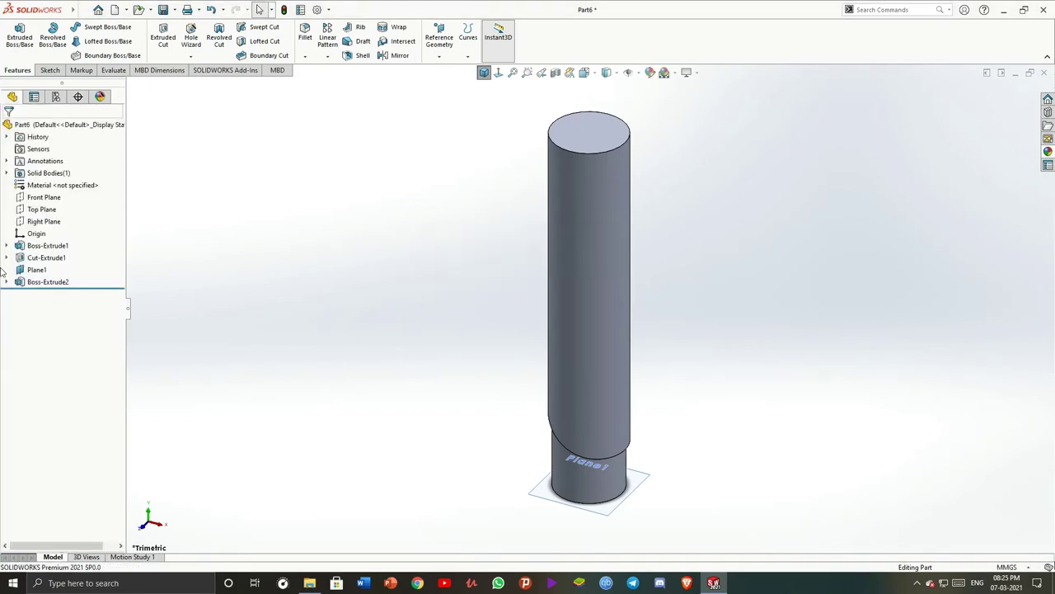
Start a sketch on the Front Plane, hide Plane1, and convert the cylinder's bottom edge
{"action": "left_click", "coordinate": [43, 197]}
{"action": "right_click", "coordinate": [47, 198]}
{"action": "left_click", "coordinate": [83, 179]}
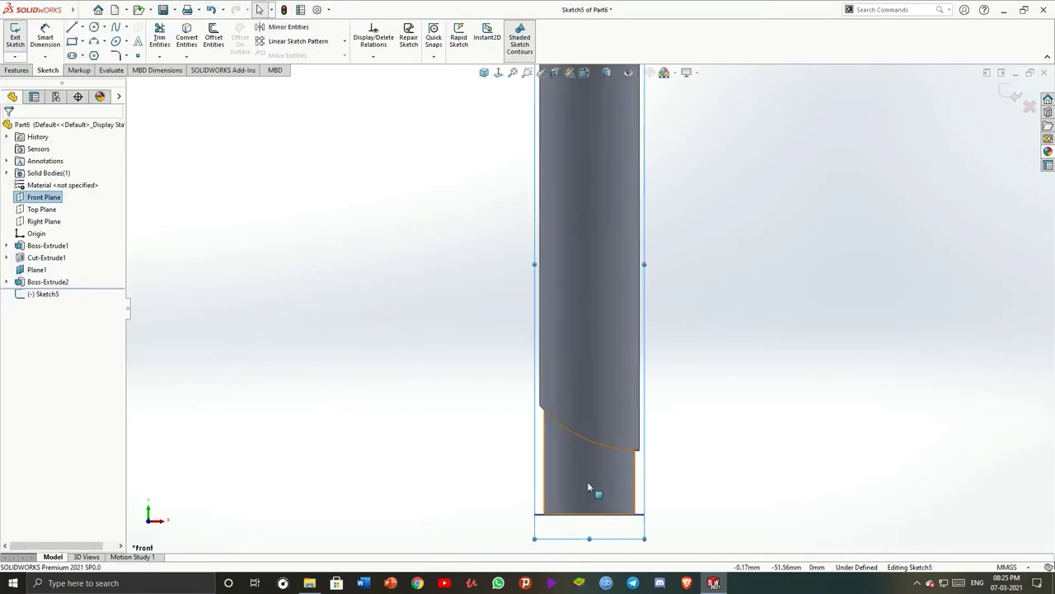
{"action": "scroll", "coordinate": [573, 506], "scroll_direction": "down", "scroll_amount": 3}
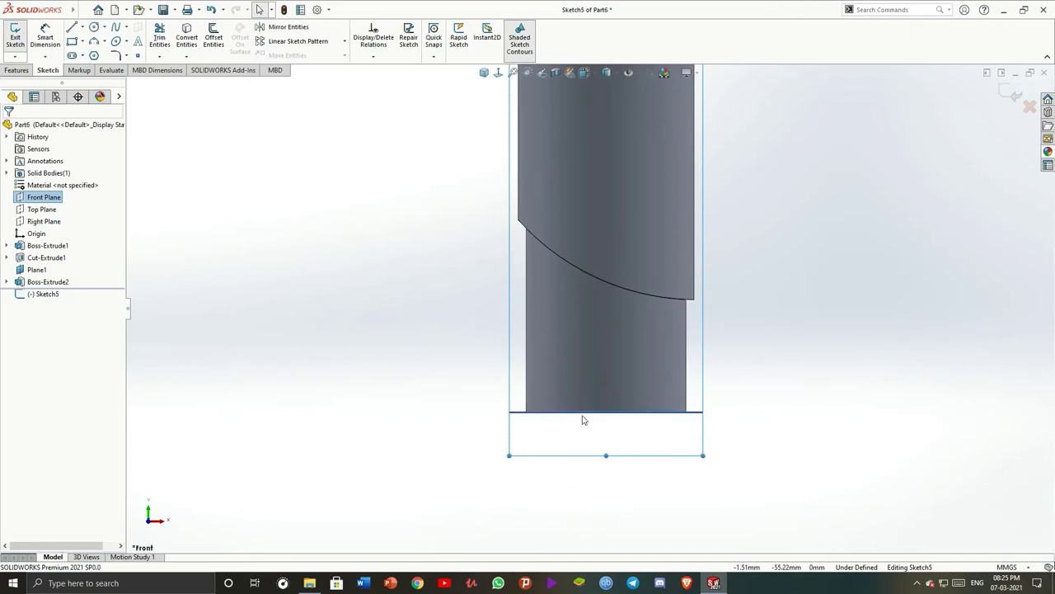
{"action": "scroll", "coordinate": [537, 468], "scroll_direction": "down", "scroll_amount": 2}
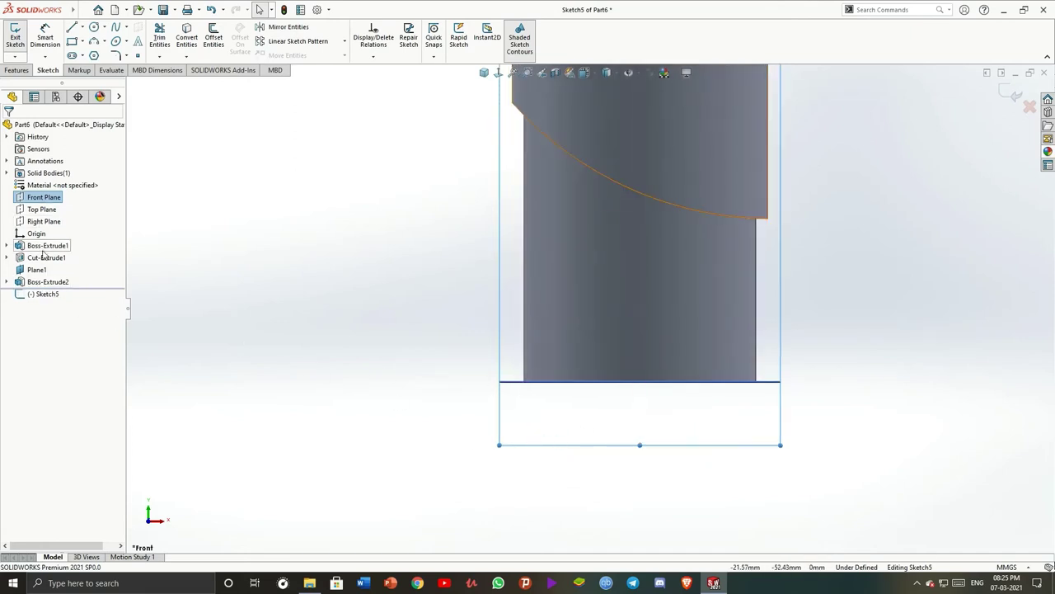
{"action": "left_click", "coordinate": [40, 272]}
{"action": "right_click", "coordinate": [40, 274]}
{"action": "left_click", "coordinate": [66, 252]}
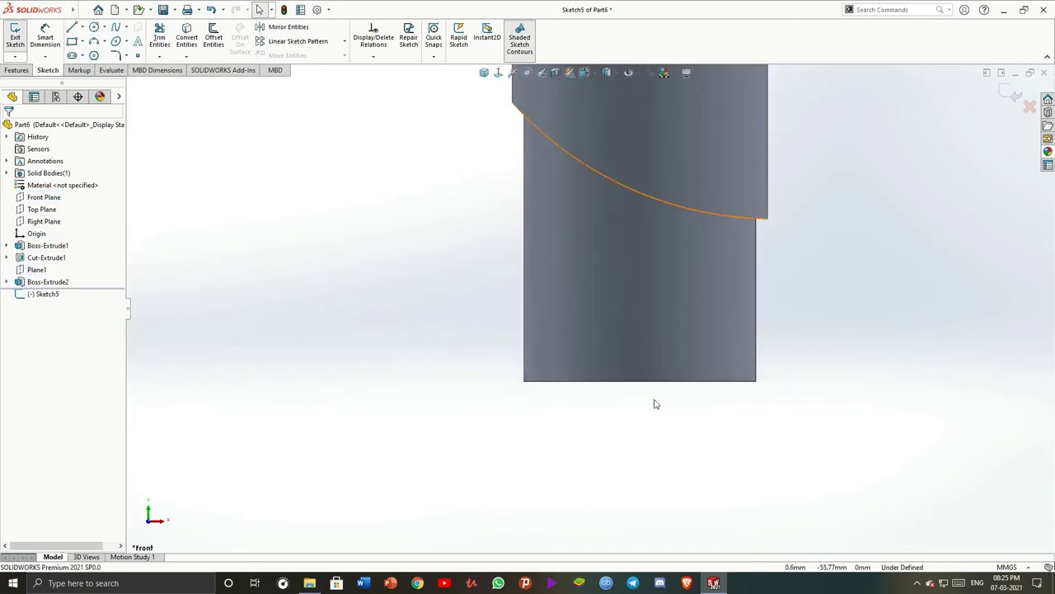
{"action": "left_click", "coordinate": [566, 384]}
{"action": "left_click", "coordinate": [186, 37]}
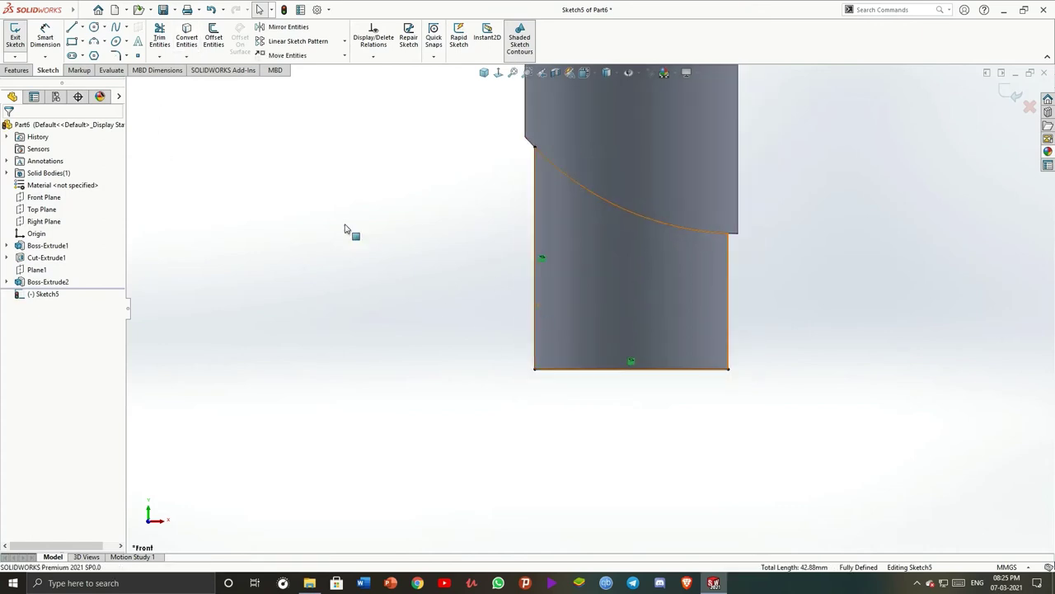
Draw a three-point arc at the cylinder's lower corner, starting on the left edge
{"action": "left_click", "coordinate": [105, 41]}
{"action": "left_click", "coordinate": [124, 81]}
{"action": "scroll", "coordinate": [670, 390], "scroll_direction": "down", "scroll_amount": 2}
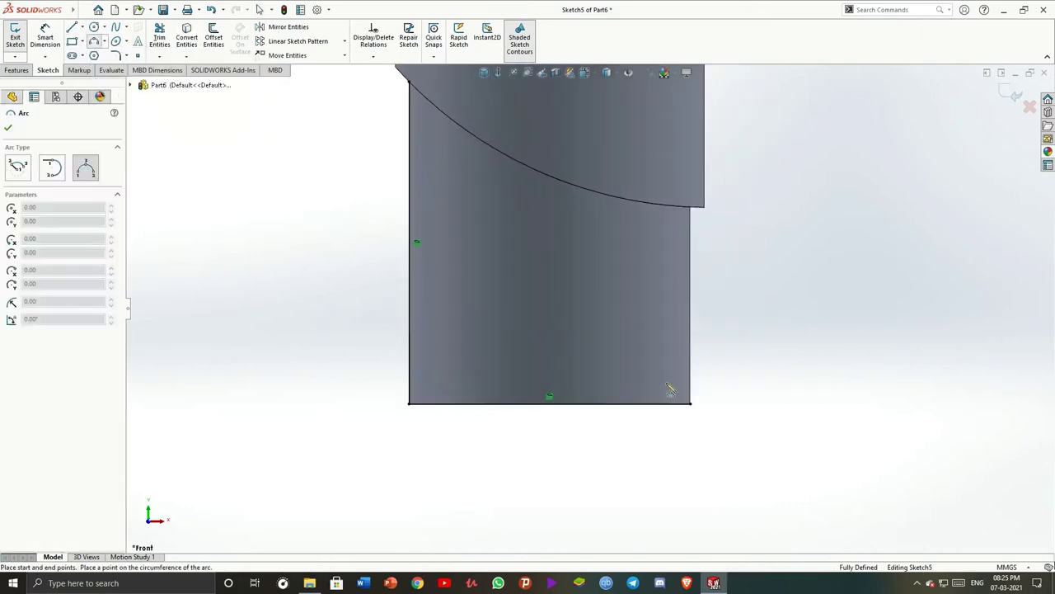
{"action": "left_click", "coordinate": [409, 278]}
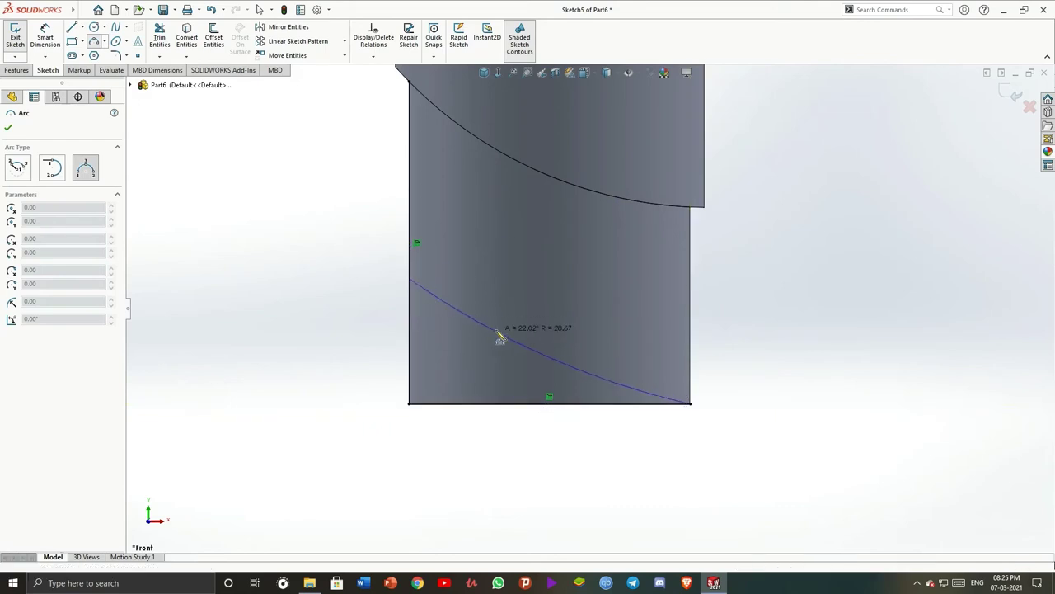
{"action": "left_click", "coordinate": [485, 364]}
{"action": "key", "text": "Escape"}
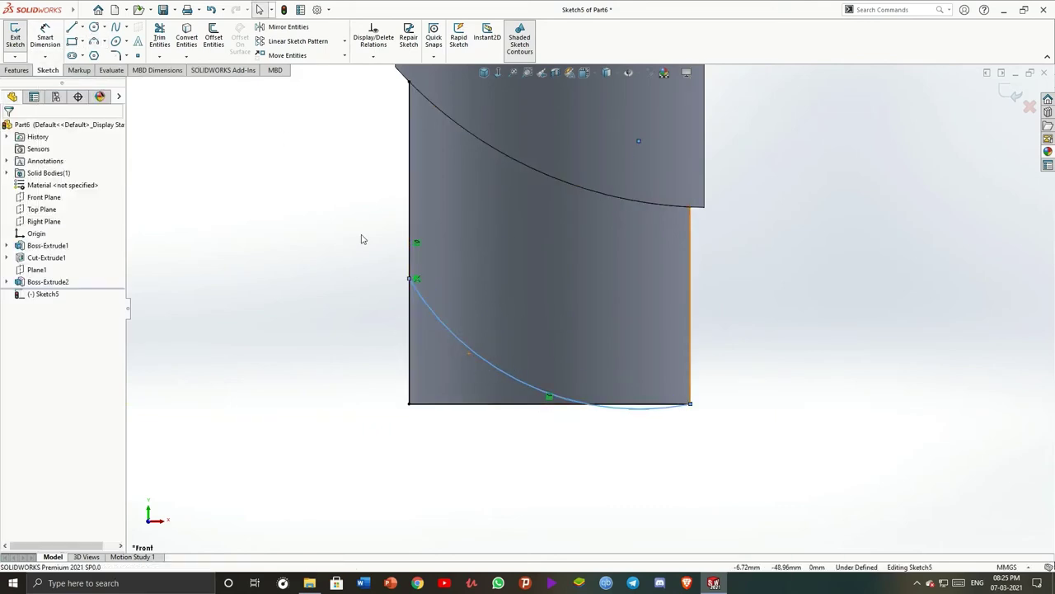
Dimension the arc's end 4.50 mm above the bottom corner and its radius to R15
{"action": "left_click", "coordinate": [47, 37]}
{"action": "left_click", "coordinate": [409, 278]}
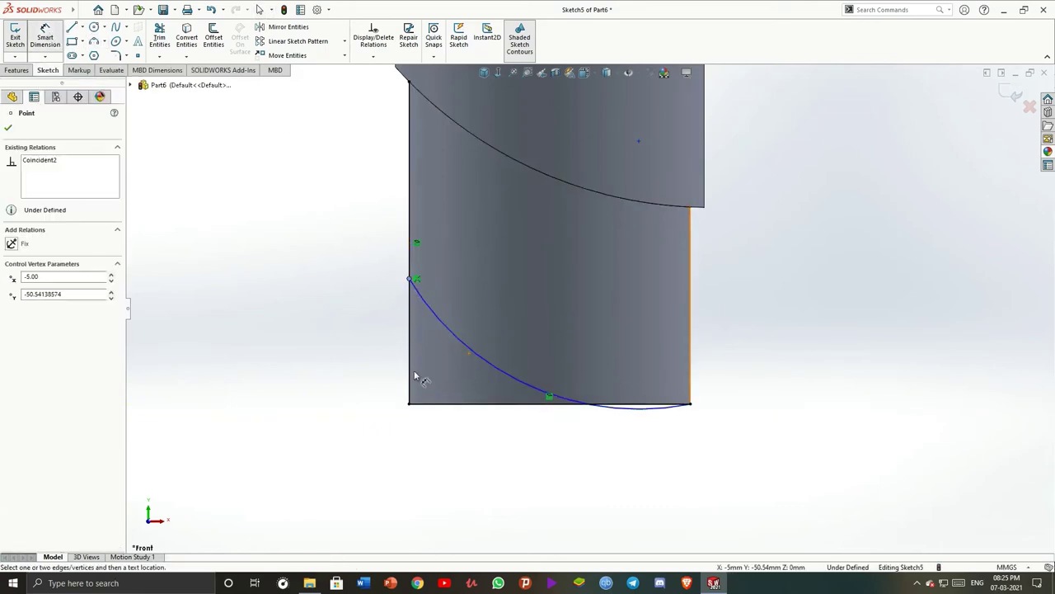
{"action": "left_click", "coordinate": [410, 403]}
{"action": "left_click", "coordinate": [352, 355]}
{"action": "type", "text": "4.5"}
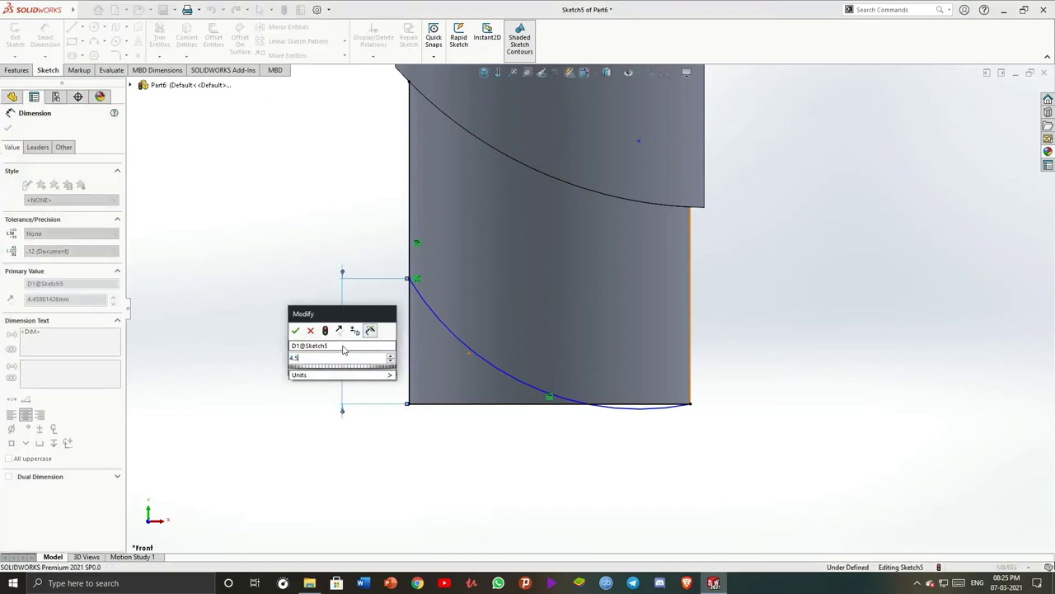
{"action": "key", "text": "Return"}
{"action": "left_click", "coordinate": [483, 358]}
{"action": "left_click", "coordinate": [528, 294]}
{"action": "type", "text": "15"}
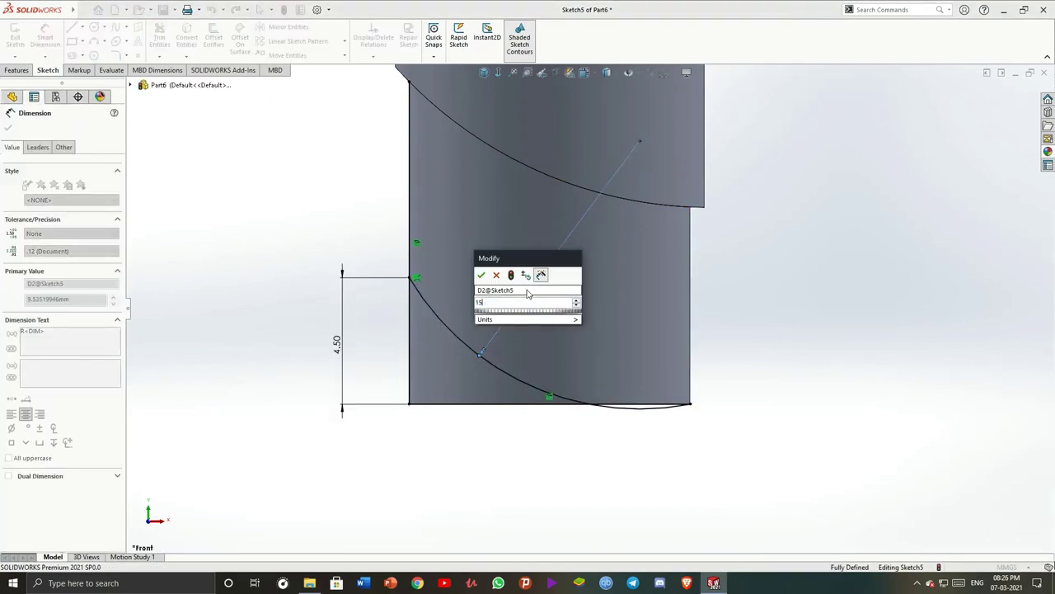
{"action": "key", "text": "Return"}
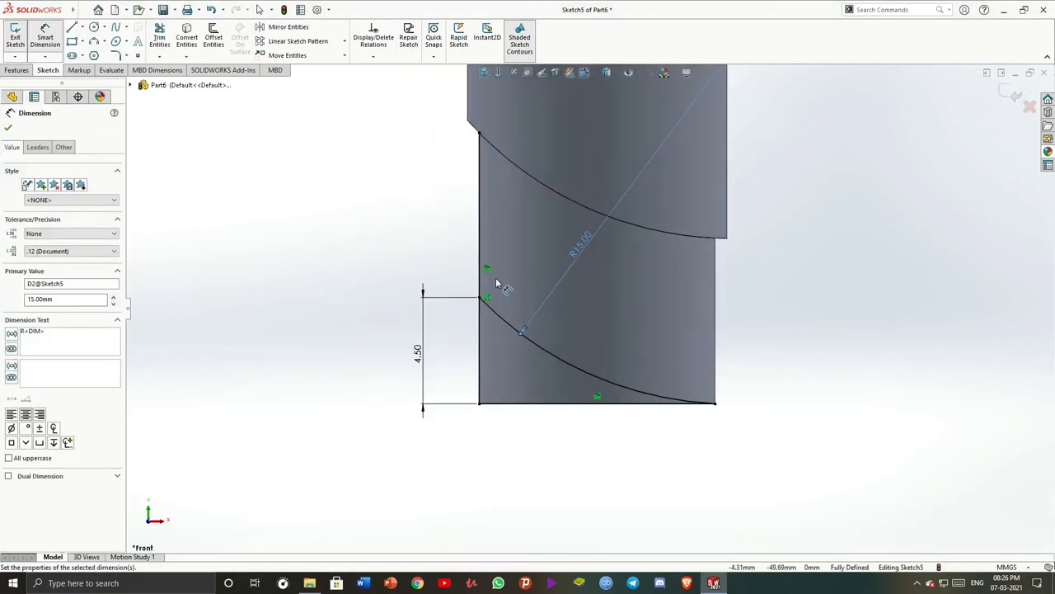
Trim the excess sketch geometry to finish the corner profile
{"action": "key", "text": "t"}
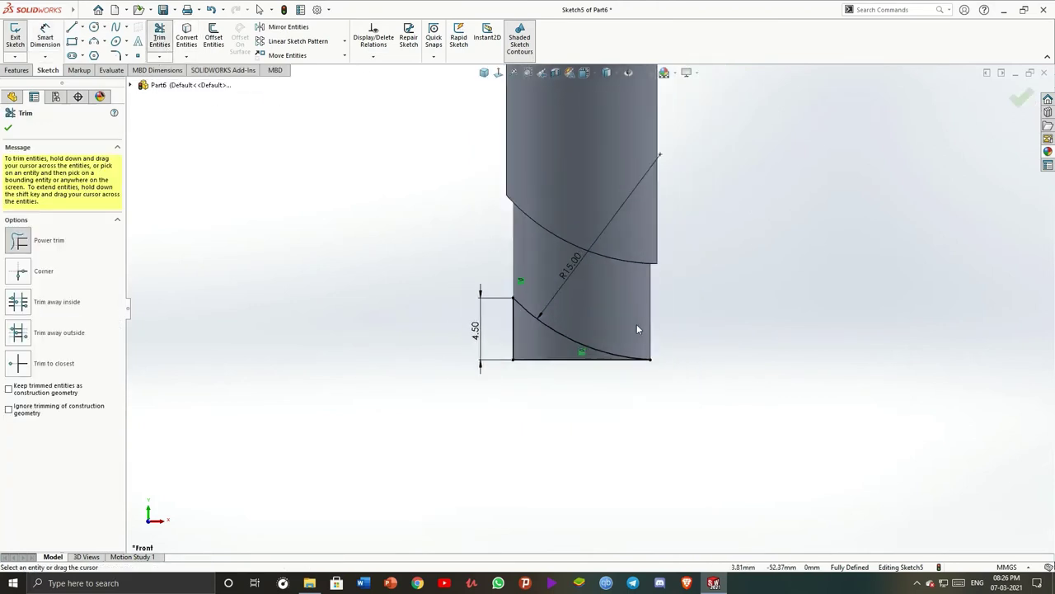
{"action": "scroll", "coordinate": [601, 308], "scroll_direction": "up", "scroll_amount": 8}
{"action": "key", "text": "Escape"}
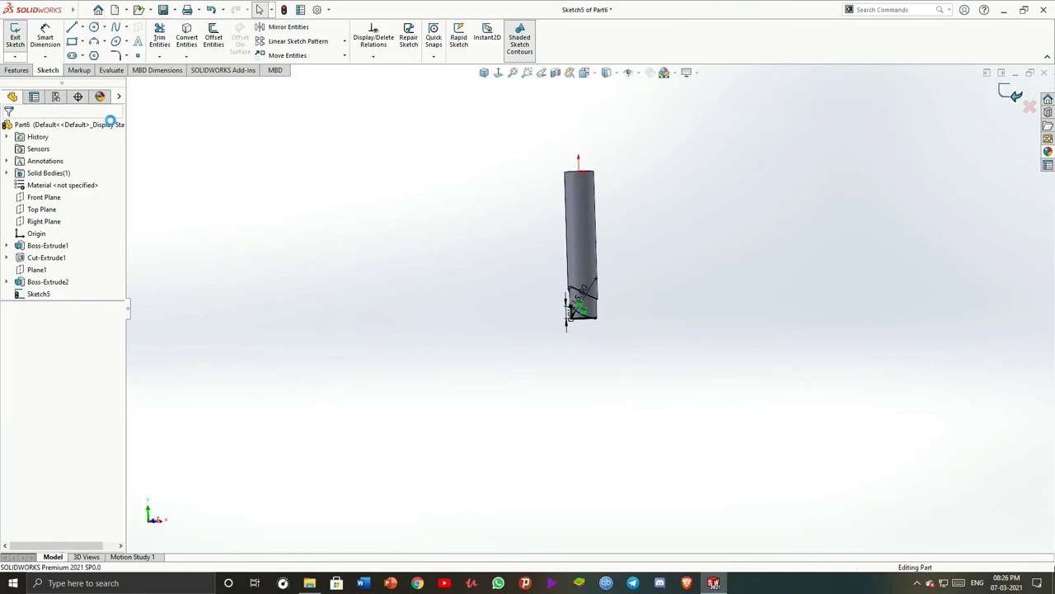
{"action": "left_click", "coordinate": [16, 70]}
Extrude-cut the arc profile Through All in both directions
{"action": "left_click", "coordinate": [163, 37]}
{"action": "left_click", "coordinate": [66, 193]}
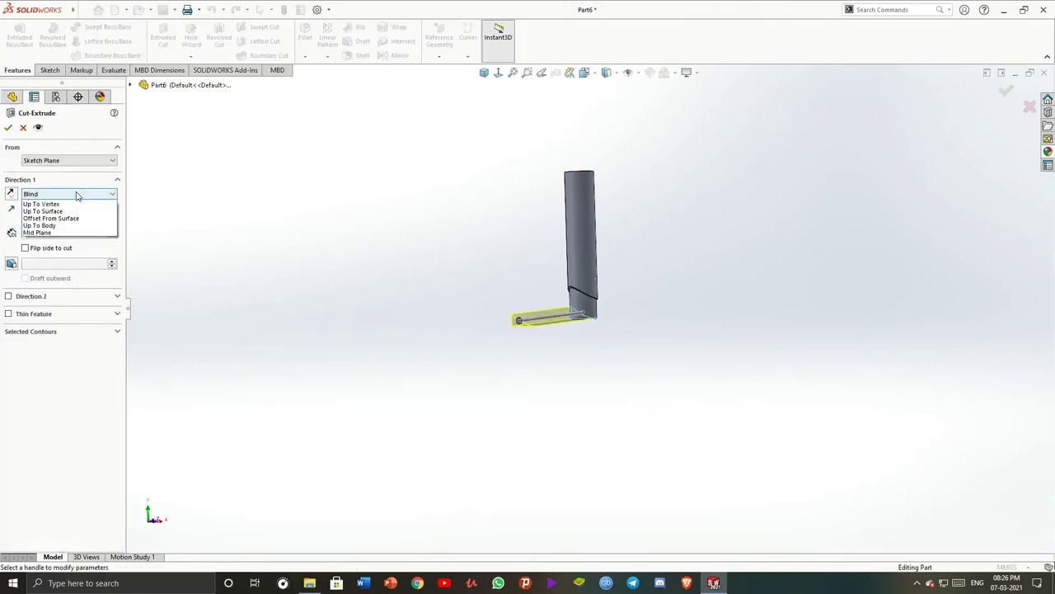
{"action": "left_click", "coordinate": [49, 217]}
{"action": "left_click", "coordinate": [8, 127]}
{"action": "middle_click_drag", "start_coordinate": [661, 366], "coordinate": [715, 286]}
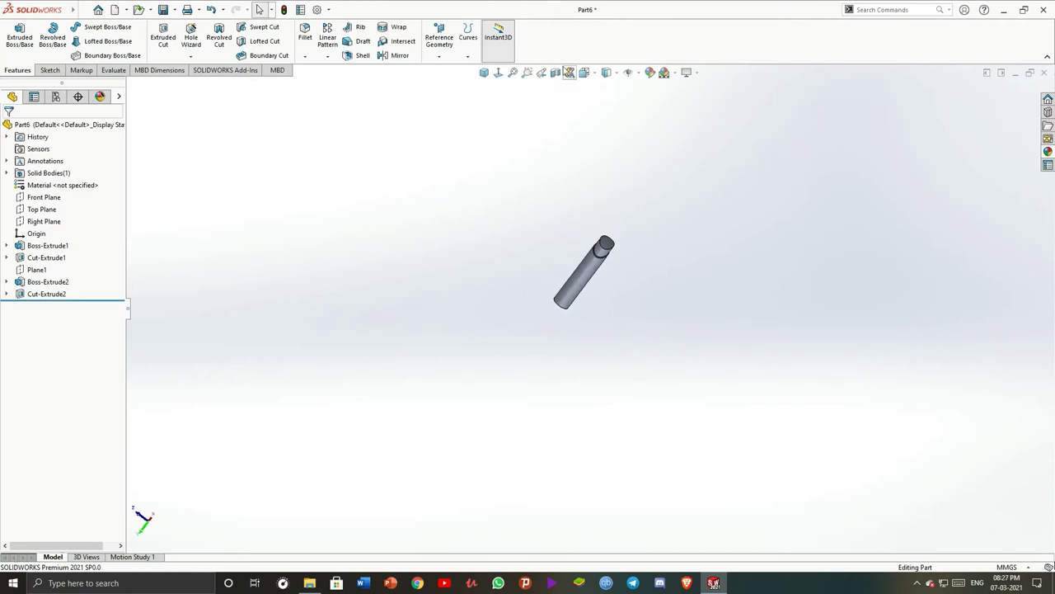
Attempt a shell by picking end faces, then clear the picks and cancel it
{"action": "left_click", "coordinate": [359, 55]}
{"action": "left_click_drag", "start_coordinate": [479, 174], "coordinate": [685, 368]}
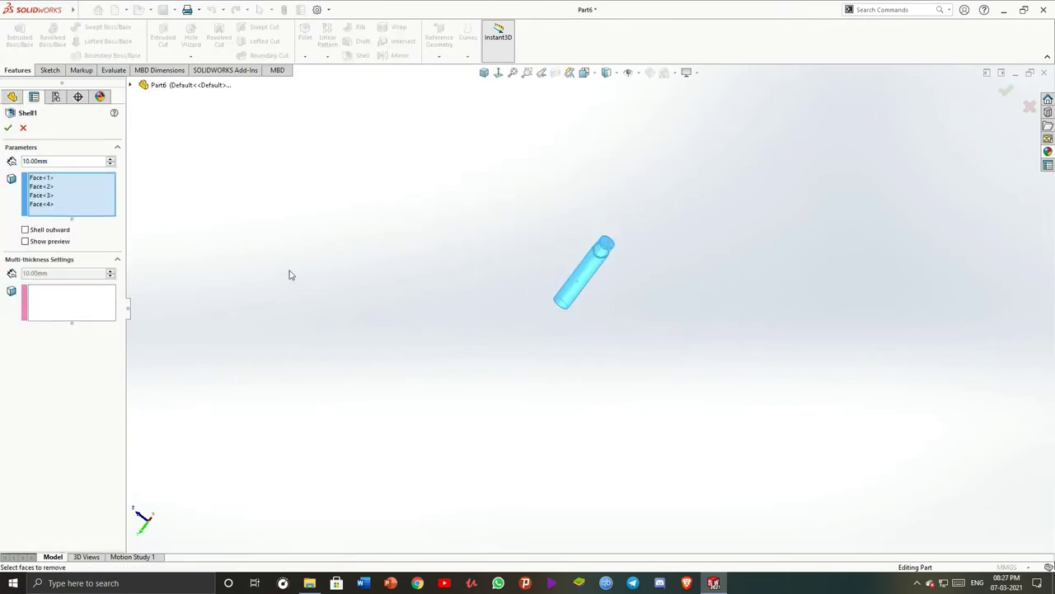
{"action": "right_click", "coordinate": [83, 193]}
{"action": "left_click", "coordinate": [107, 201]}
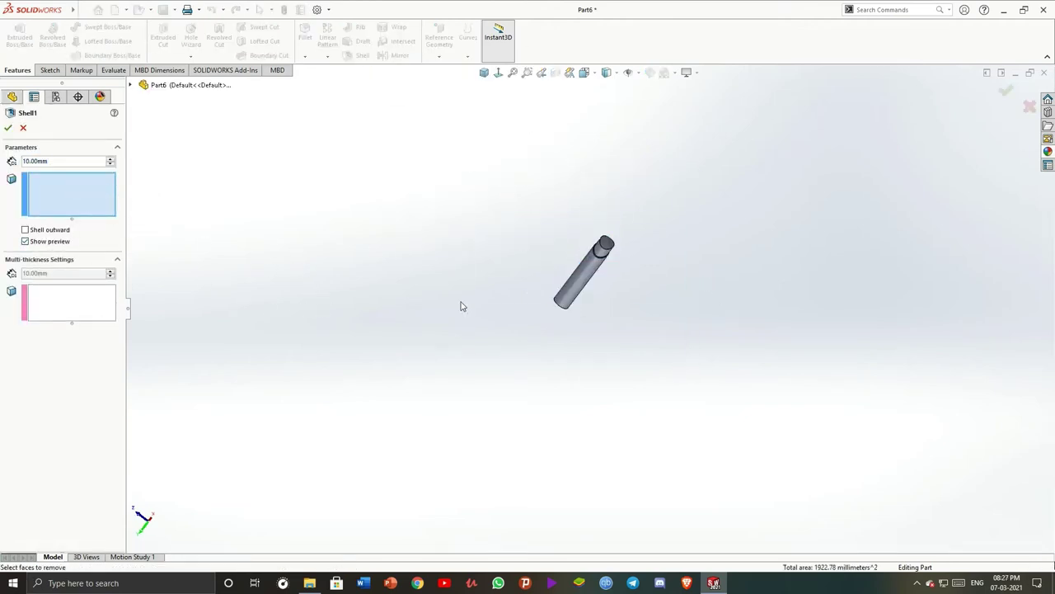
{"action": "mouse_move", "coordinate": [462, 305]}
{"action": "middle_mouse_down"}
{"action": "mouse_move", "coordinate": [520, 189]}
{"action": "mouse_move", "coordinate": [377, 271]}
{"action": "mouse_move", "coordinate": [605, 249]}
{"action": "middle_mouse_up"}
{"action": "left_click", "coordinate": [515, 327]}
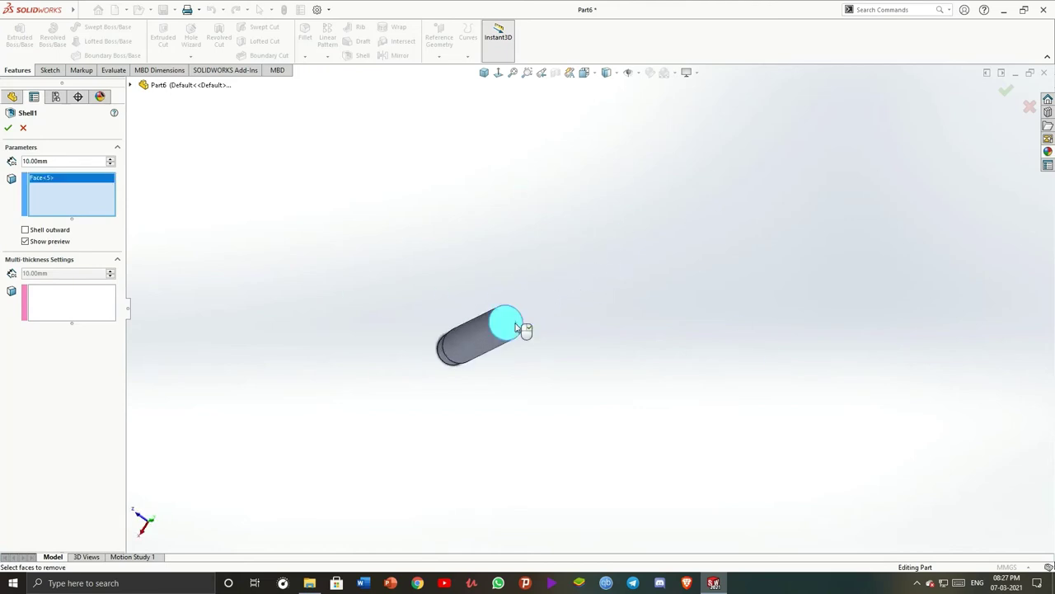
{"action": "left_click", "coordinate": [520, 343]}
{"action": "middle_click_drag", "start_coordinate": [520, 261], "coordinate": [481, 233]}
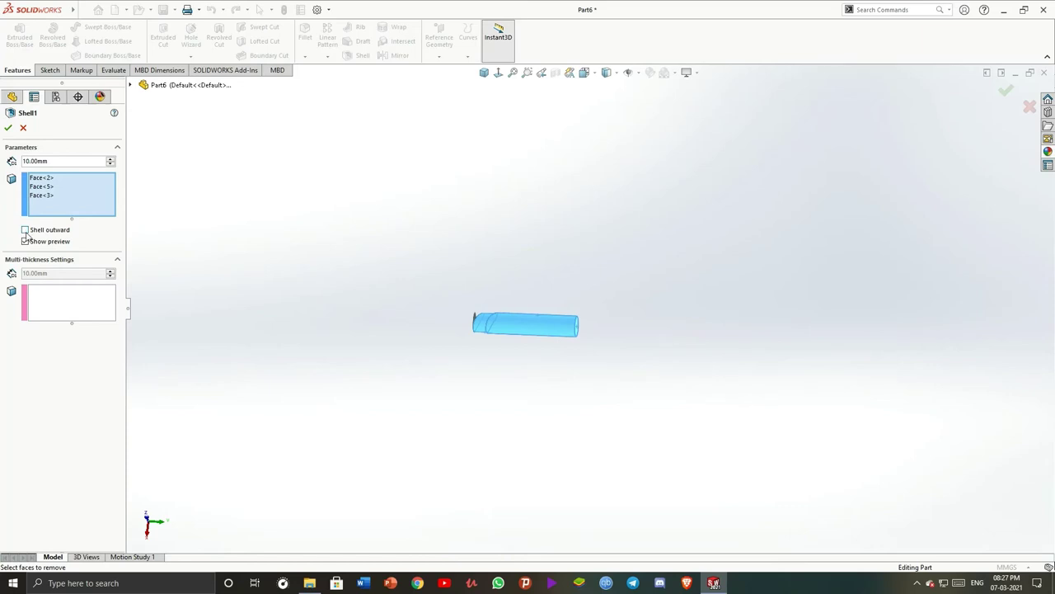
{"action": "left_click", "coordinate": [23, 128]}
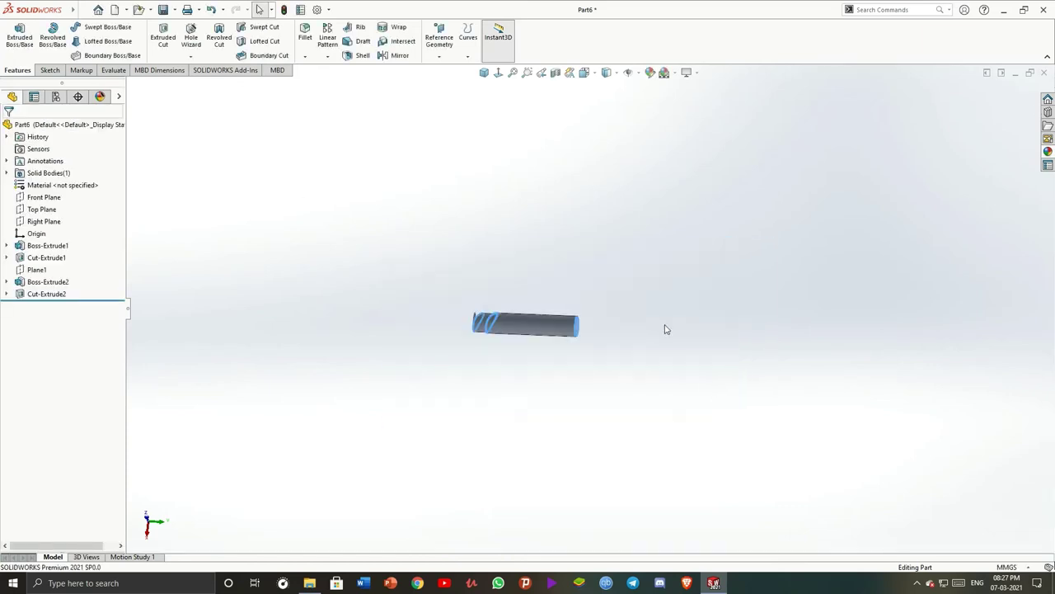
Shell the rod to a 0.50 mm wall with one end face removed
{"action": "left_click", "coordinate": [362, 55]}
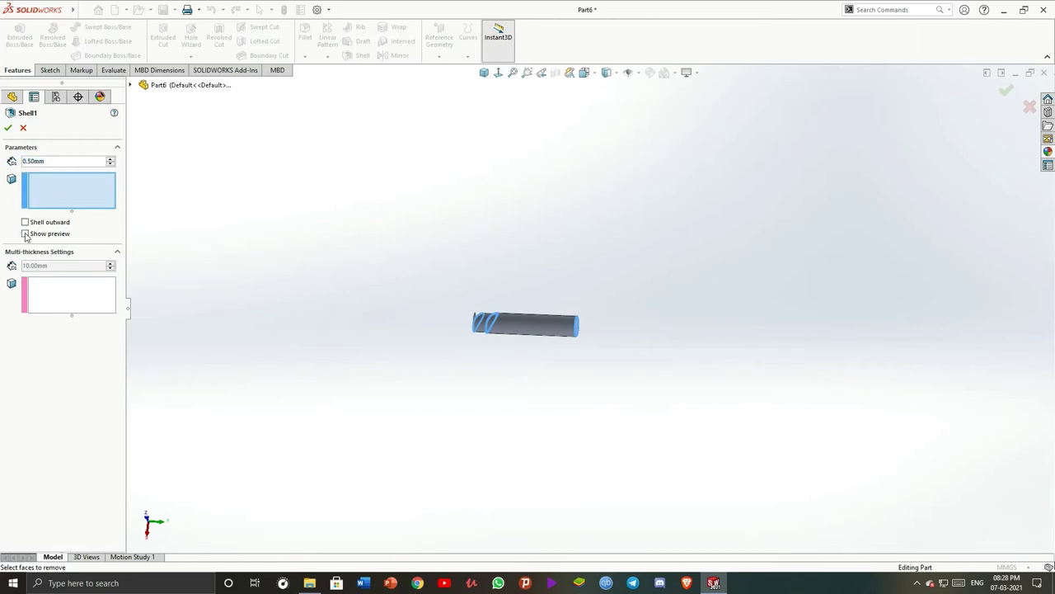
{"action": "left_click", "coordinate": [25, 234]}
{"action": "middle_click_drag", "start_coordinate": [769, 375], "coordinate": [707, 395]}
{"action": "left_click", "coordinate": [634, 366]}
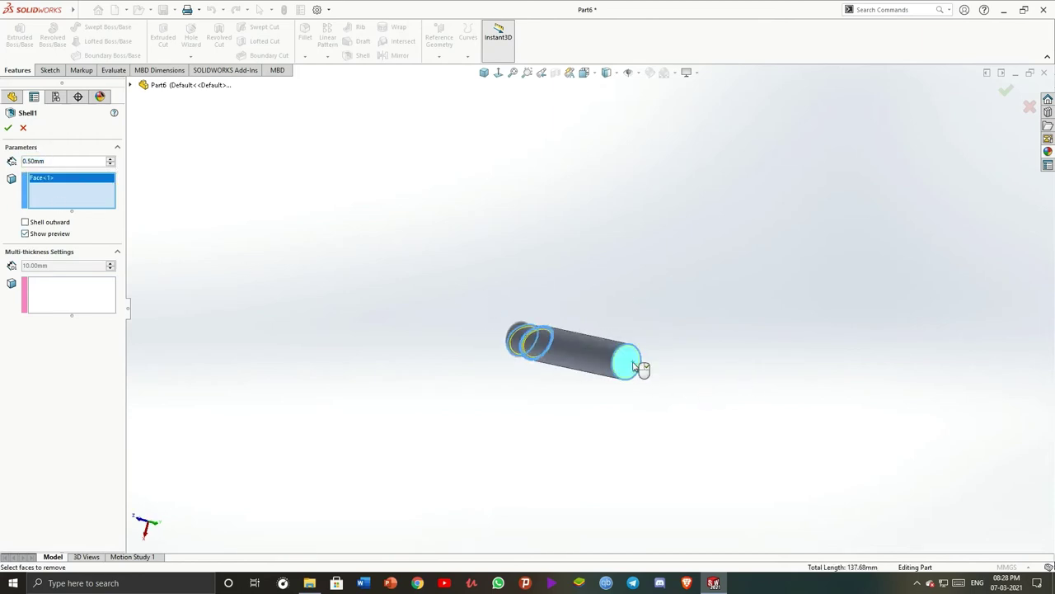
{"action": "left_click", "coordinate": [7, 129]}
{"action": "mouse_move", "coordinate": [360, 270]}
{"action": "middle_mouse_down"}
{"action": "mouse_move", "coordinate": [713, 423]}
{"action": "mouse_move", "coordinate": [671, 287]}
{"action": "middle_mouse_up"}
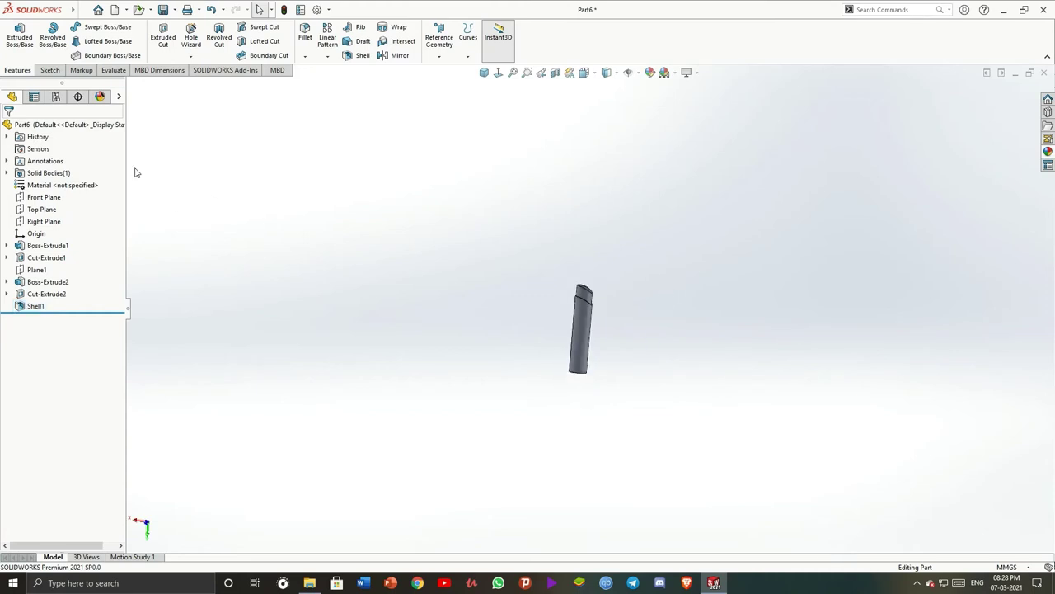
Apply the Clear Plastic appearance to the whole tube
{"action": "left_click", "coordinate": [66, 124]}
{"action": "left_click", "coordinate": [1048, 152]}
{"action": "scroll", "coordinate": [952, 156], "scroll_direction": "up", "scroll_amount": 1}
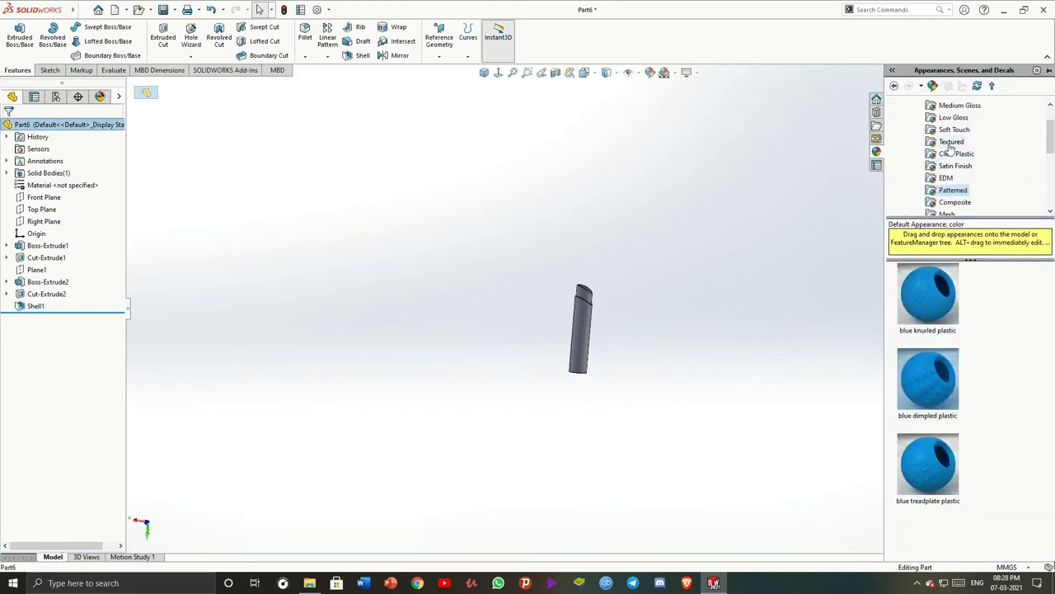
{"action": "left_click", "coordinate": [956, 148]}
{"action": "left_click", "coordinate": [927, 292]}
{"action": "middle_click_drag", "start_coordinate": [666, 328], "coordinate": [692, 297]}
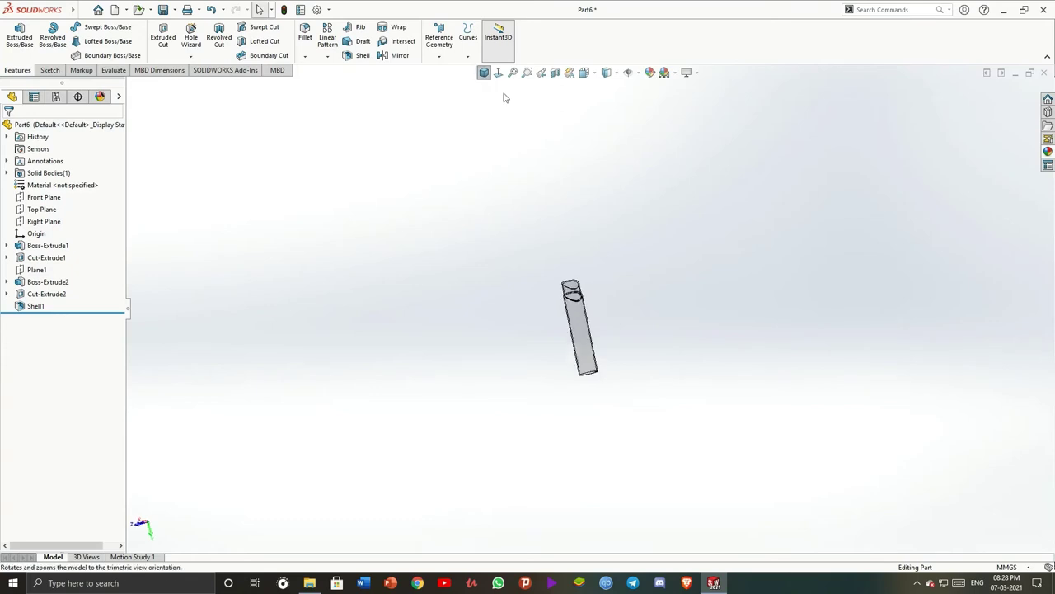
{"action": "key", "text": "f"}
{"action": "mouse_move", "coordinate": [572, 283]}
{"action": "middle_mouse_down"}
{"action": "mouse_move", "coordinate": [641, 550]}
{"action": "mouse_move", "coordinate": [728, 376]}
{"action": "mouse_move", "coordinate": [843, 377]}
{"action": "middle_mouse_up"}
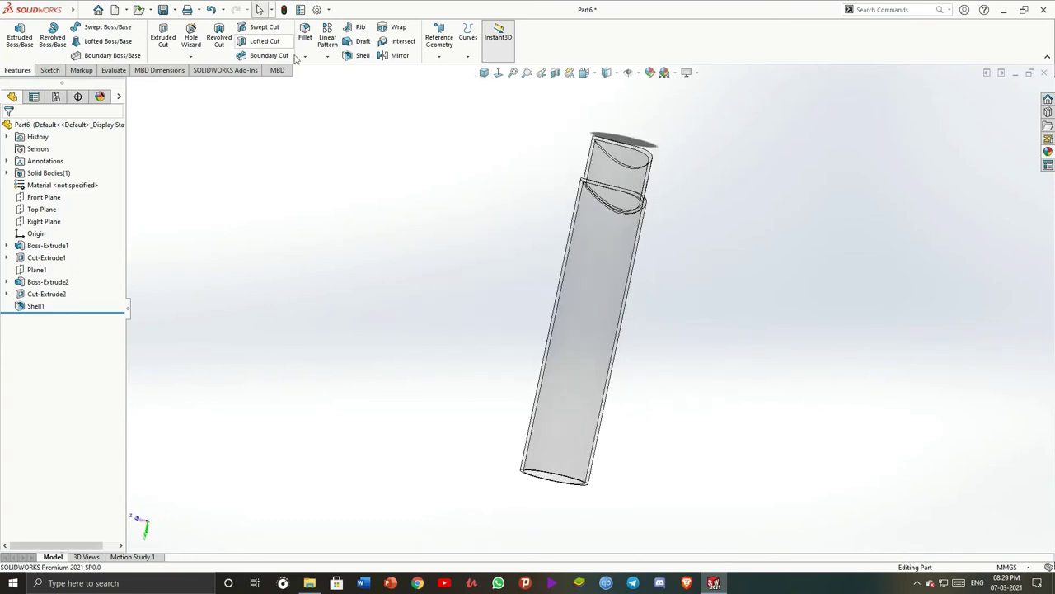
Save the part as 'cap' in the Pen folder
{"action": "left_click", "coordinate": [85, 9]}
{"action": "left_click", "coordinate": [111, 157]}
{"action": "type", "text": "cap cover"}
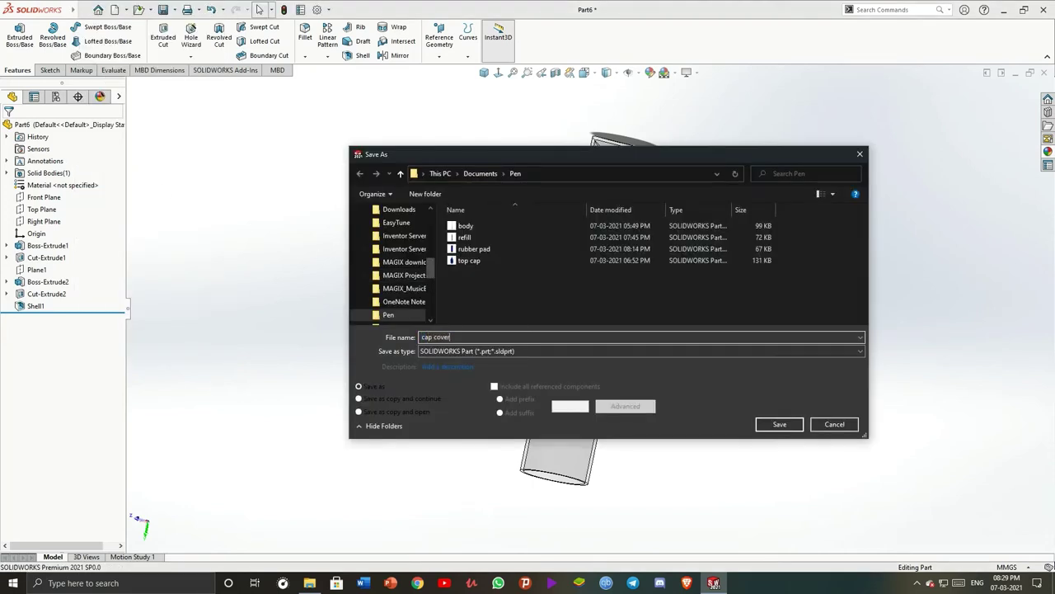
{"action": "key", "text": "Return"}
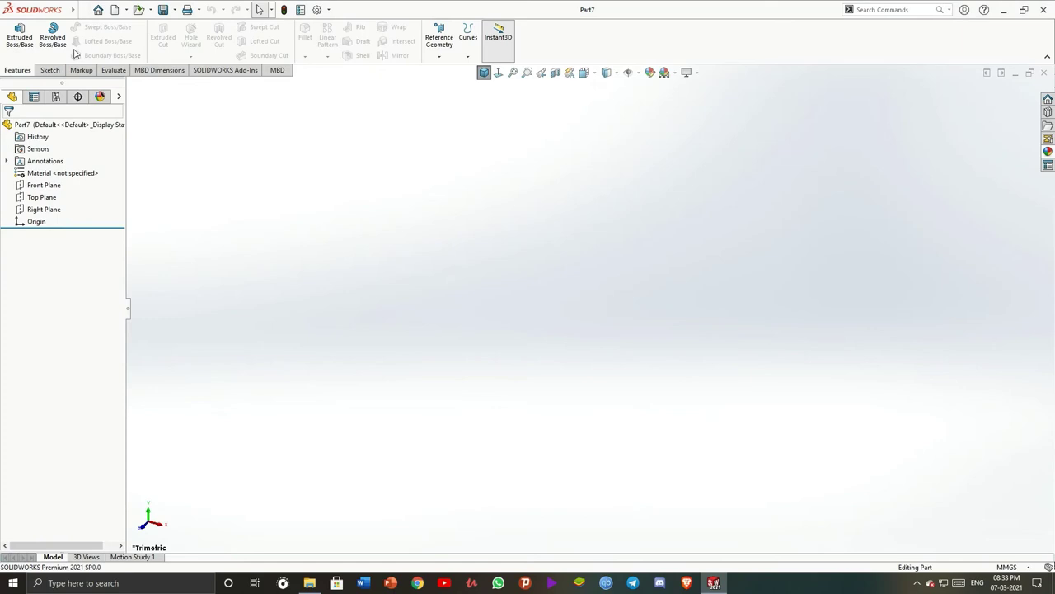
Sketch an 11 mm diameter circle at the origin on the Top Plane
{"action": "left_click", "coordinate": [50, 70]}
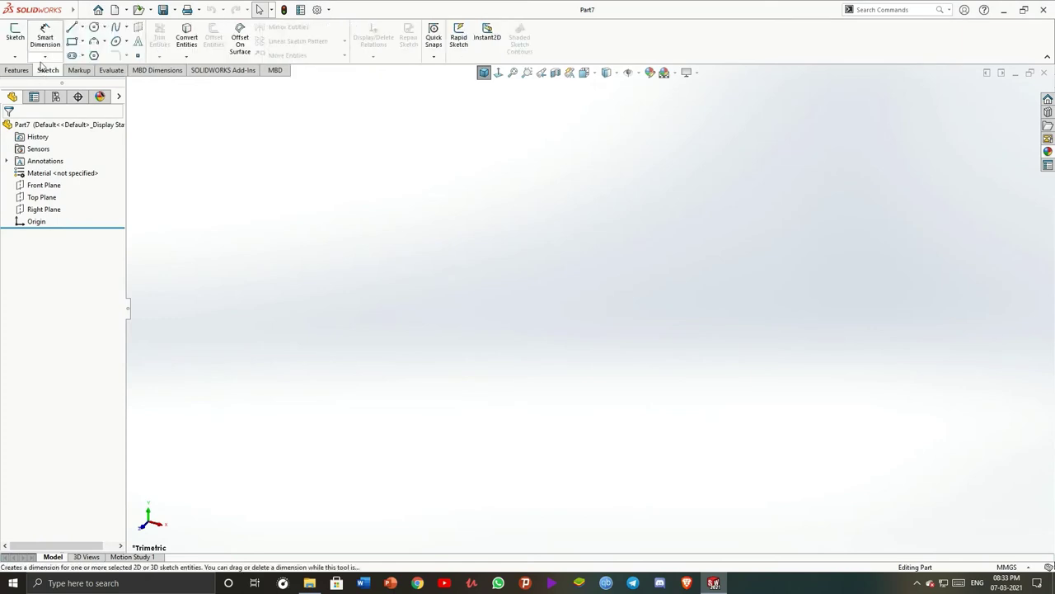
{"action": "left_click", "coordinate": [15, 37]}
{"action": "left_click", "coordinate": [401, 310]}
{"action": "left_click", "coordinate": [93, 27]}
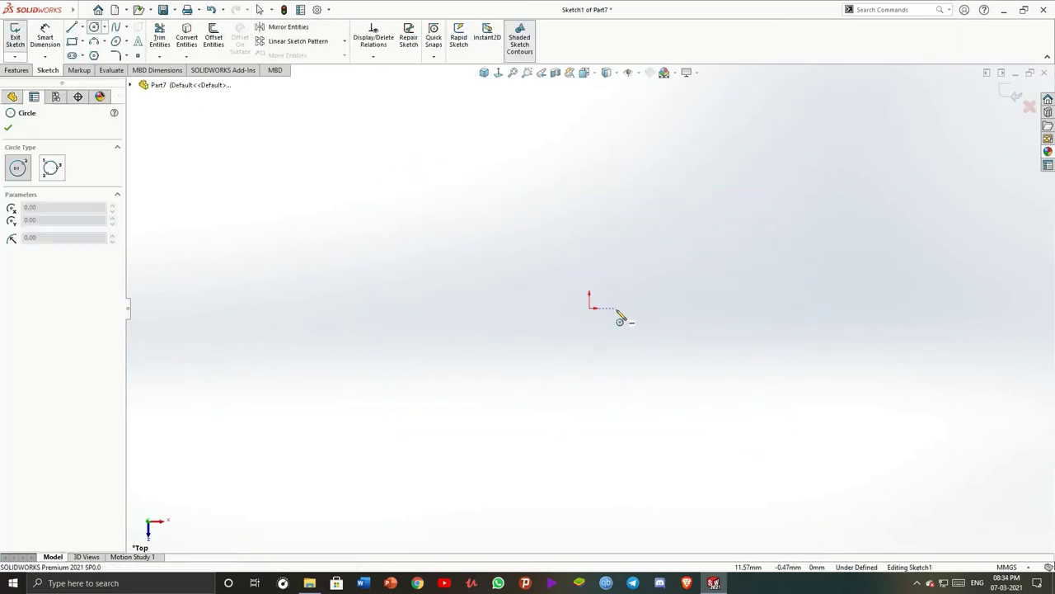
{"action": "left_click_drag", "start_coordinate": [589, 309], "coordinate": [660, 340]}
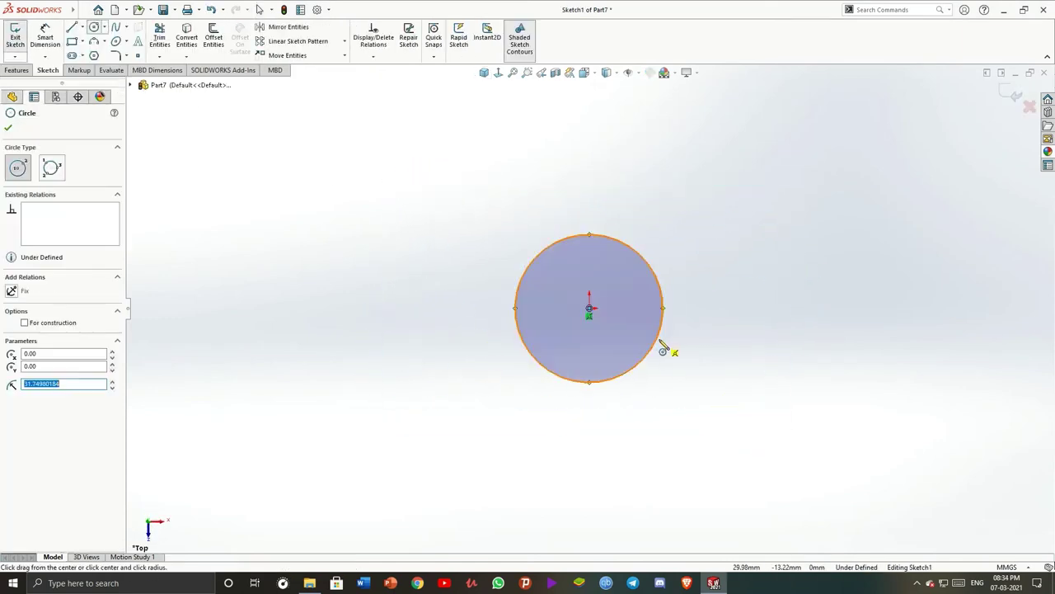
{"action": "left_click", "coordinate": [46, 37]}
{"action": "left_click", "coordinate": [664, 294]}
{"action": "left_click", "coordinate": [742, 226]}
{"action": "type", "text": "11"}
{"action": "key", "text": "Return"}
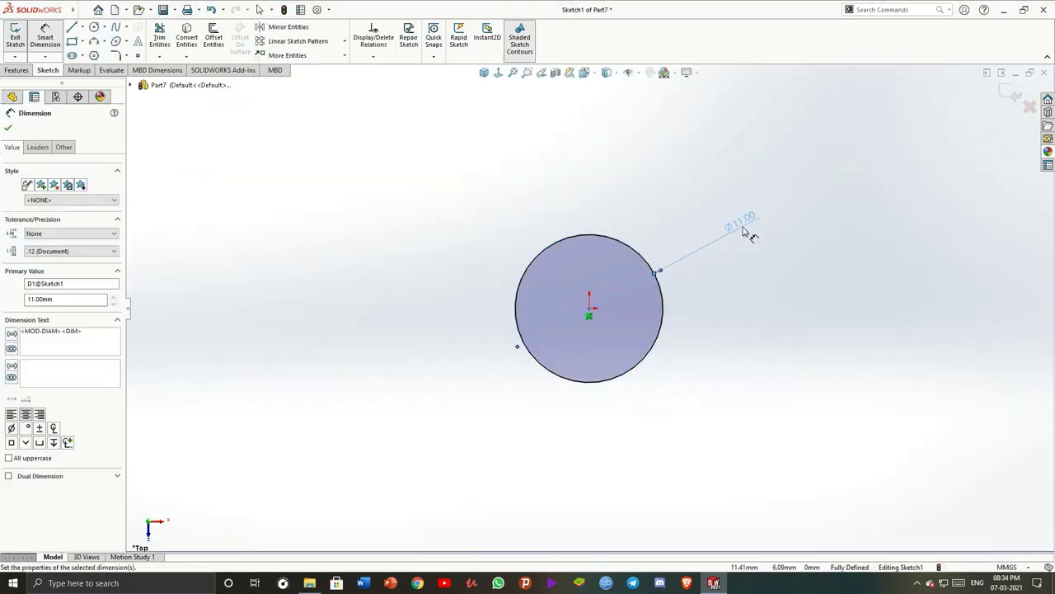
{"action": "left_click", "coordinate": [8, 128]}
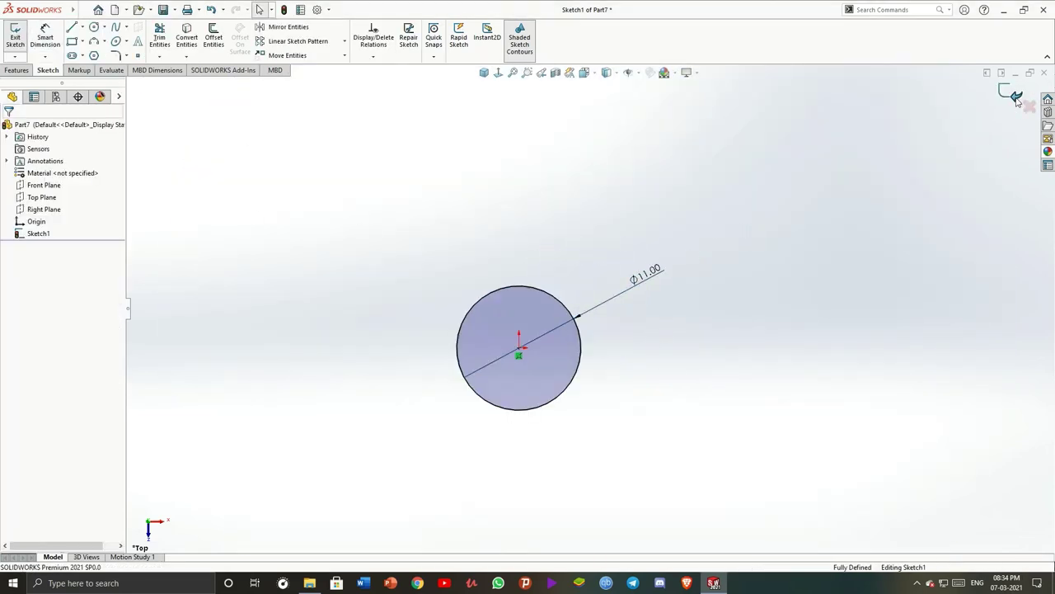
{"action": "left_click", "coordinate": [1013, 95]}
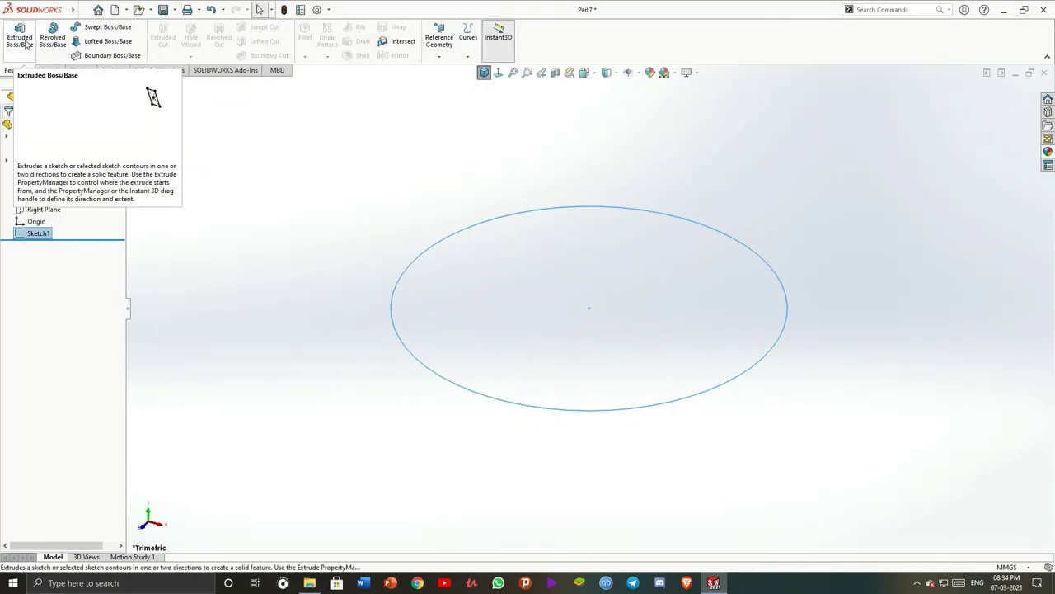
Extrude the circle 20 mm into a cylinder and start a sketch on the Right Plane
{"action": "left_click", "coordinate": [20, 37]}
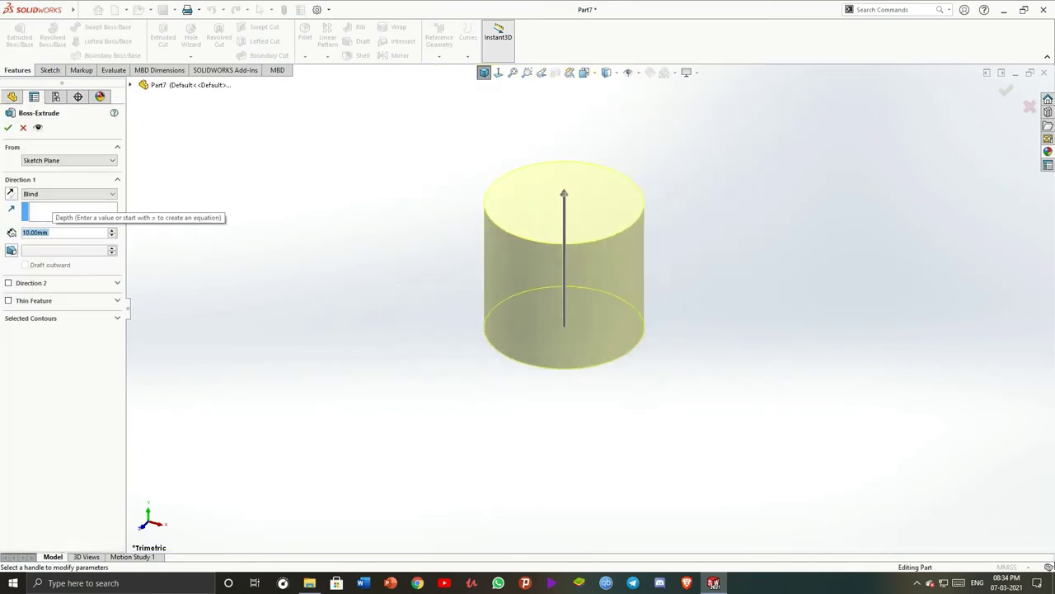
{"action": "type", "text": "20"}
{"action": "scroll", "coordinate": [699, 238], "scroll_direction": "up", "scroll_amount": 5}
{"action": "key", "text": "Return"}
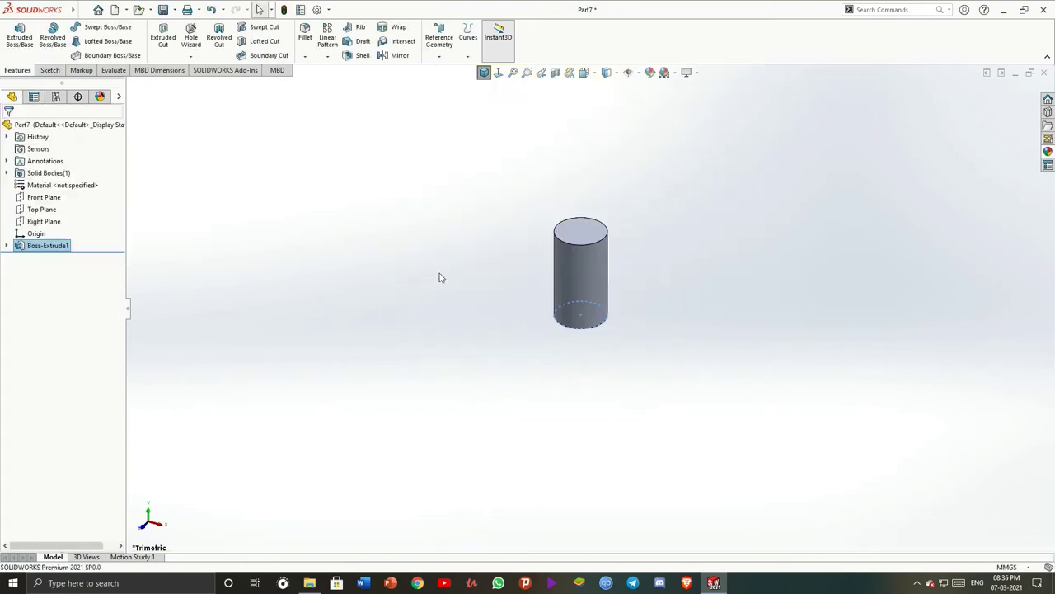
{"action": "left_click", "coordinate": [44, 220]}
{"action": "left_click", "coordinate": [65, 200]}
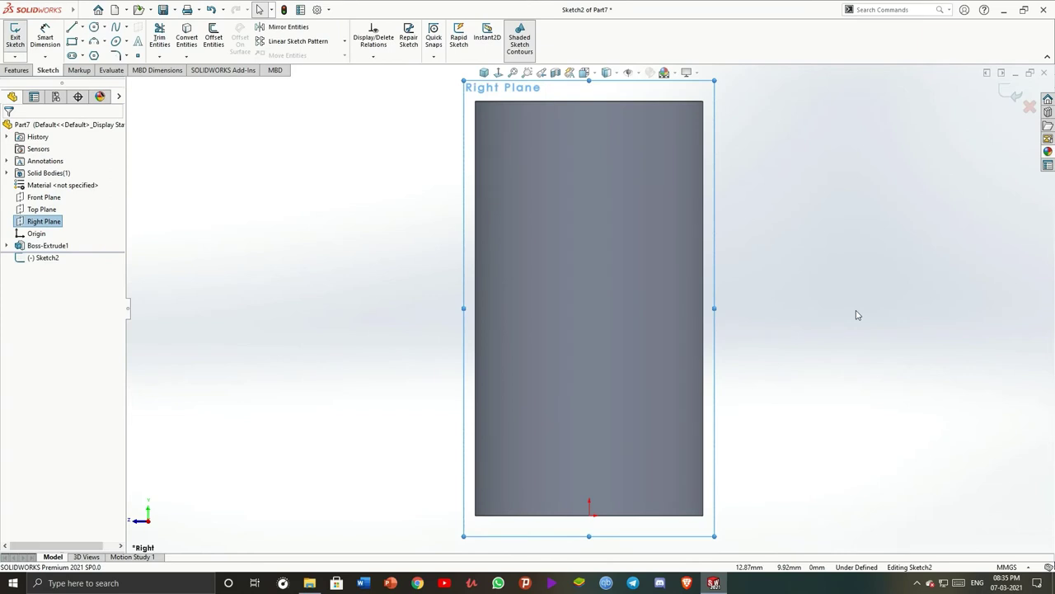
Draw a three-point arc across the top of the cylinder's side profile
{"action": "scroll", "coordinate": [856, 315], "scroll_direction": "down", "scroll_amount": 2}
{"action": "scroll", "coordinate": [594, 231], "scroll_direction": "up", "scroll_amount": 5}
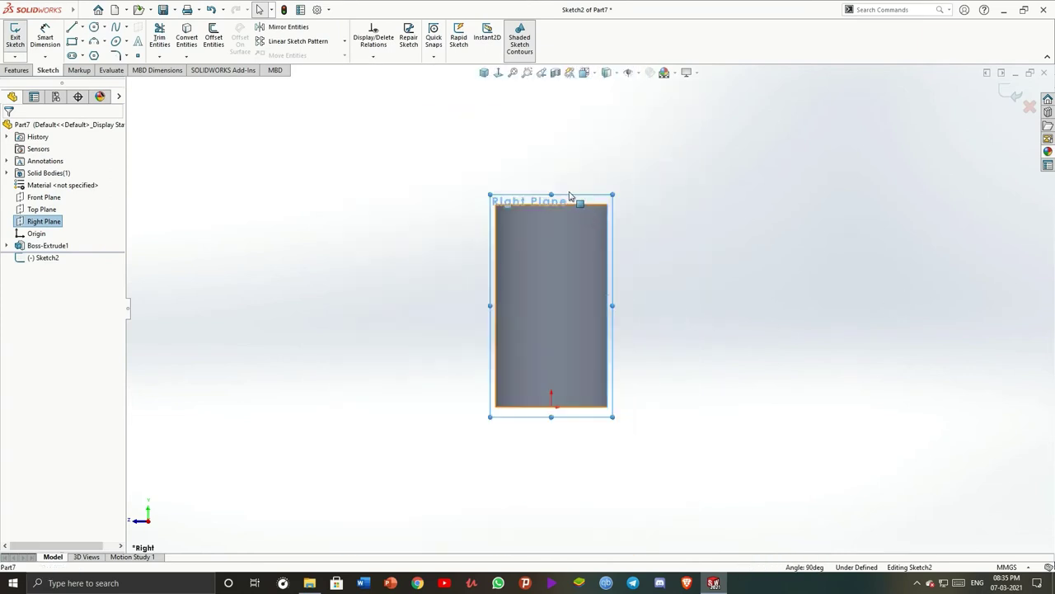
{"action": "scroll", "coordinate": [569, 195], "scroll_direction": "down", "scroll_amount": 4}
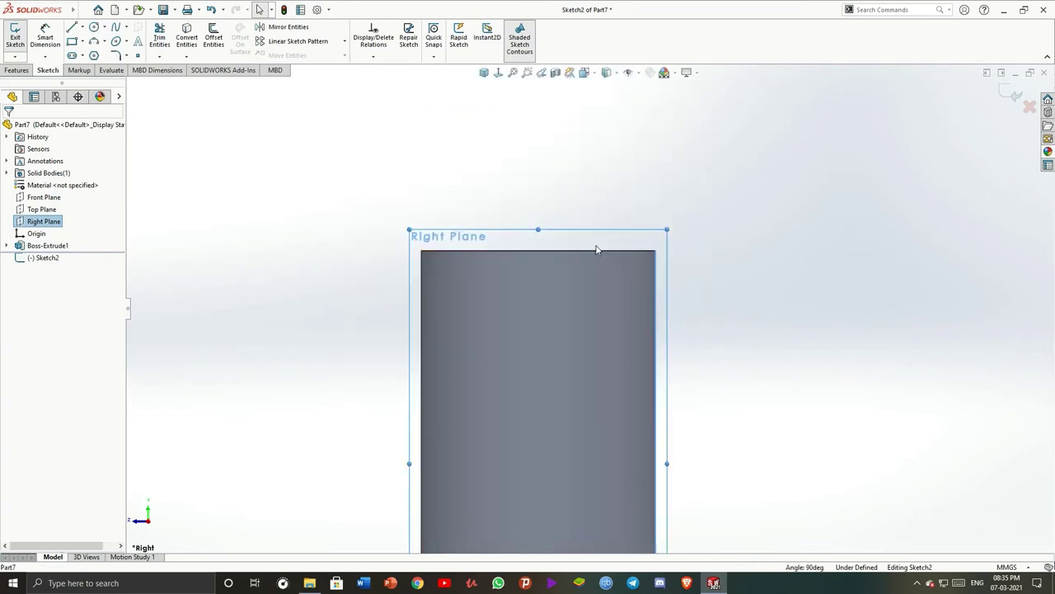
{"action": "left_click", "coordinate": [428, 160]}
{"action": "scroll", "coordinate": [585, 297], "scroll_direction": "up", "scroll_amount": 3}
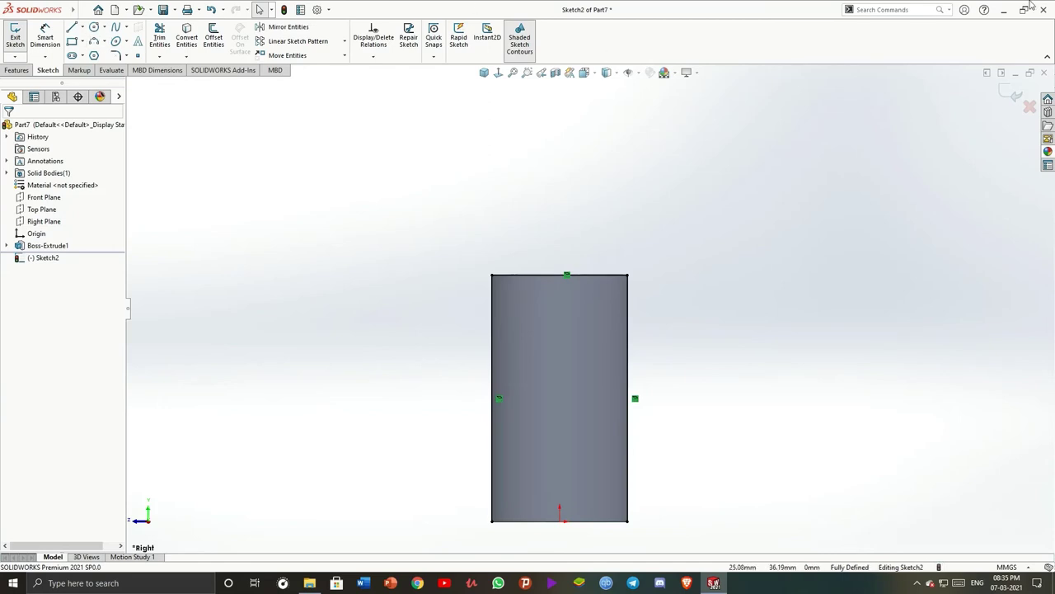
{"action": "left_click", "coordinate": [93, 41]}
{"action": "left_click", "coordinate": [627, 285]}
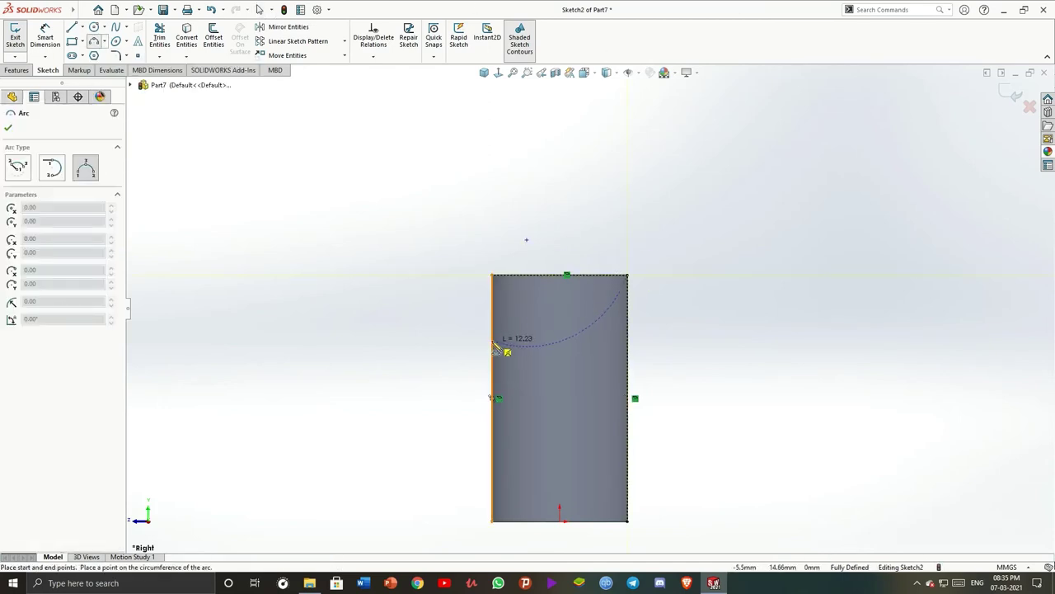
{"action": "left_click", "coordinate": [497, 347]}
{"action": "key", "text": "Escape"}
Dimension the arc to R15 with a 5.5 mm drop from the top
{"action": "left_click", "coordinate": [43, 41]}
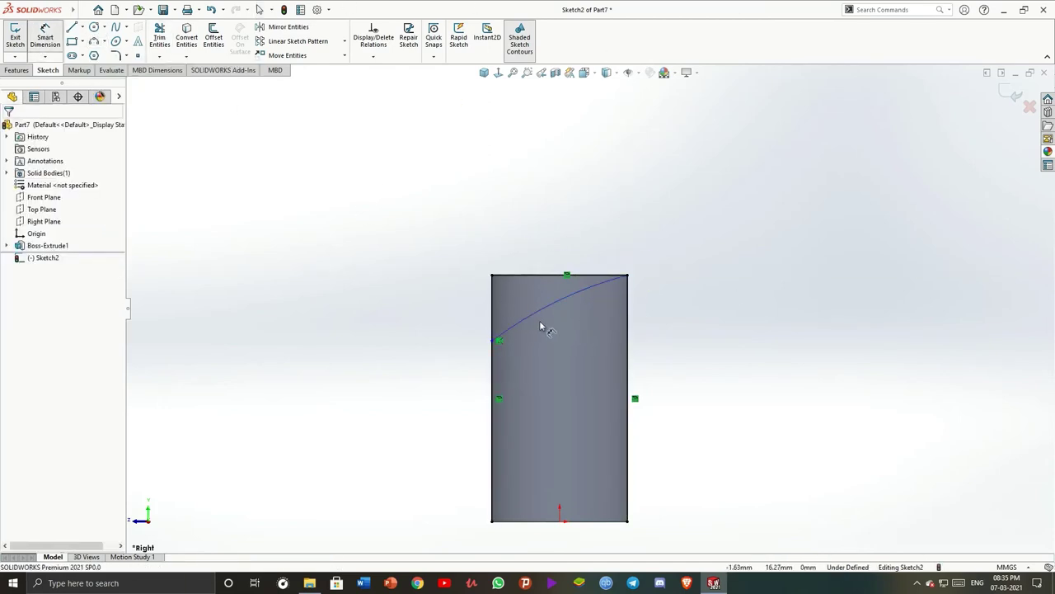
{"action": "left_click", "coordinate": [539, 320]}
{"action": "left_click", "coordinate": [550, 367]}
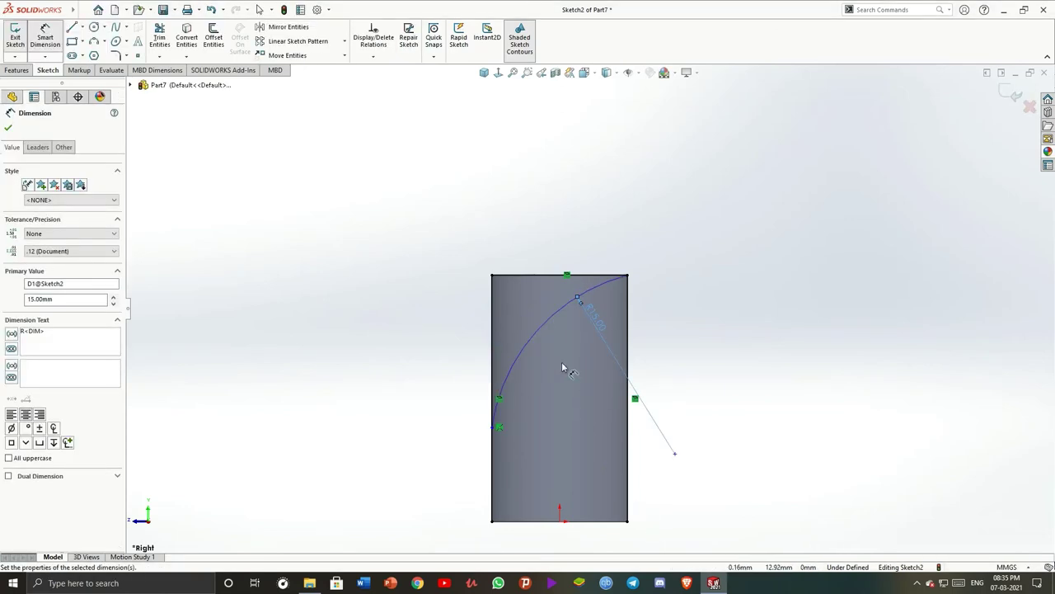
{"action": "left_click", "coordinate": [496, 401]}
{"action": "left_click", "coordinate": [422, 341]}
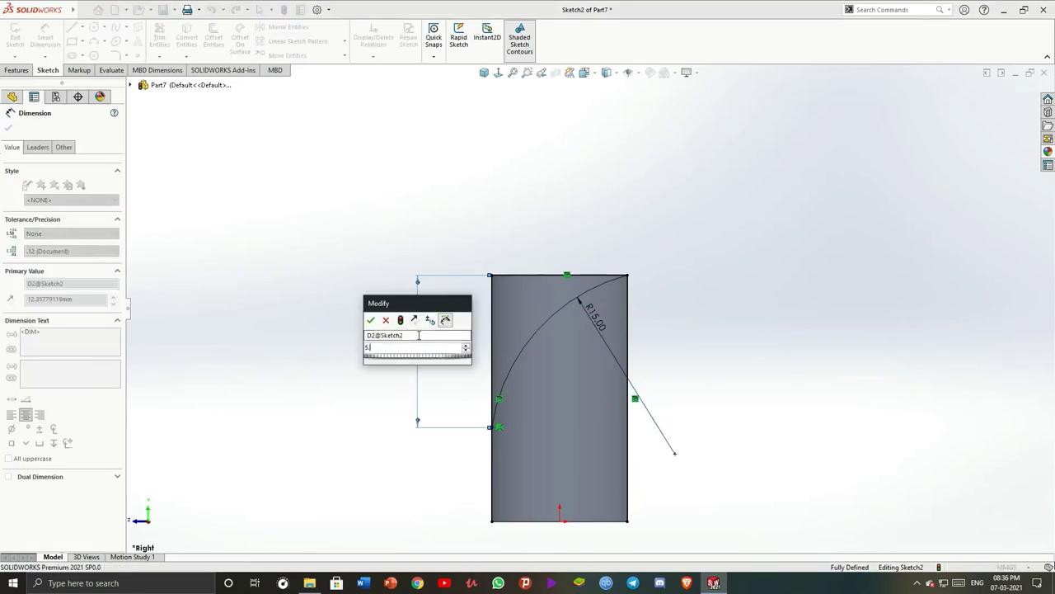
{"action": "type", "text": "5.5"}
{"action": "key", "text": "Return"}
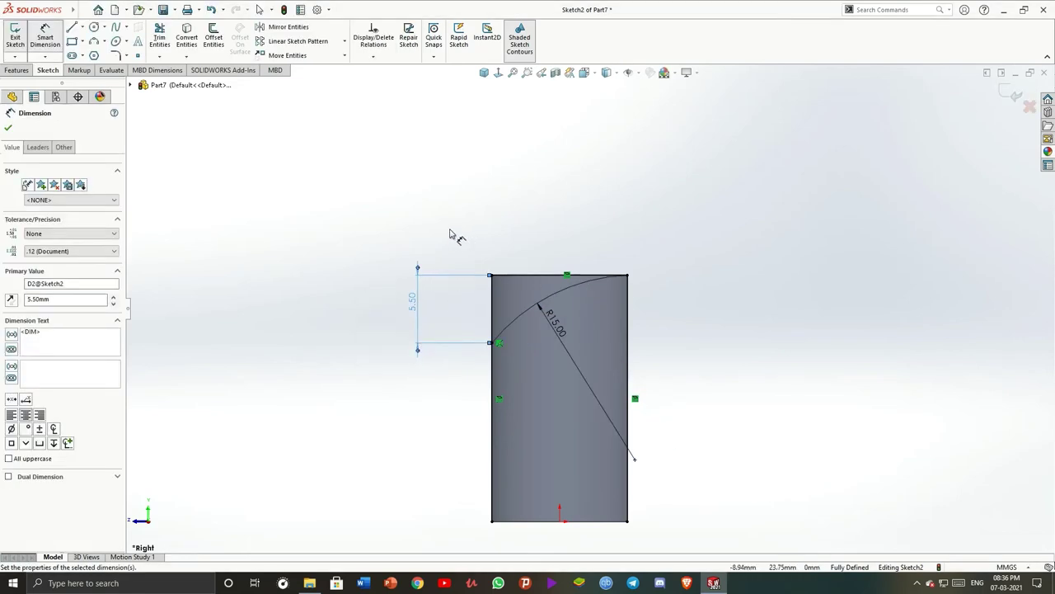
Trim the profile and extrude-cut it Through All in both directions
{"action": "left_click", "coordinate": [159, 37]}
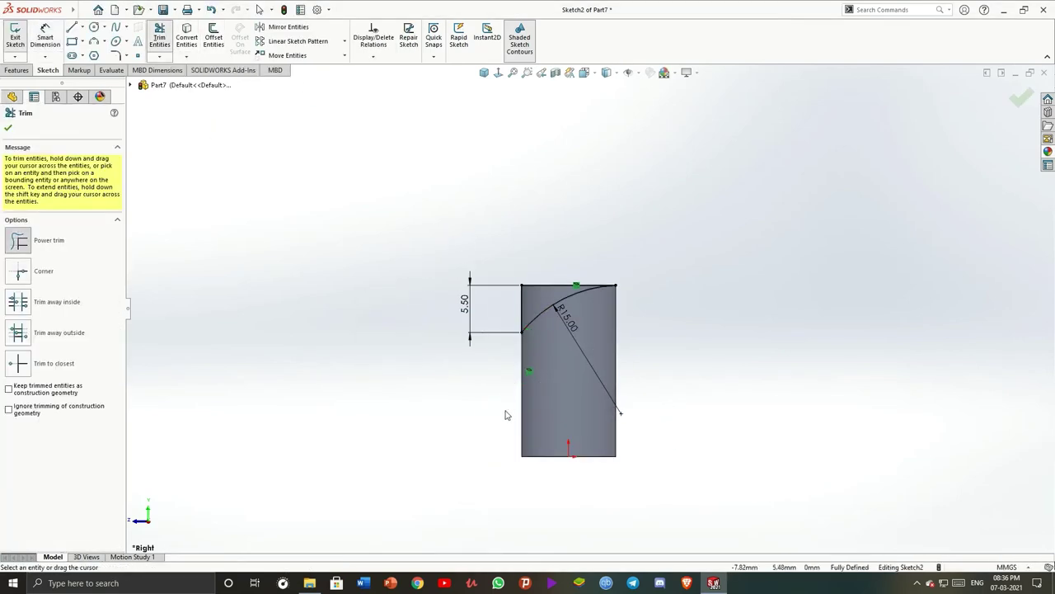
{"action": "scroll", "coordinate": [507, 415], "scroll_direction": "up", "scroll_amount": 1}
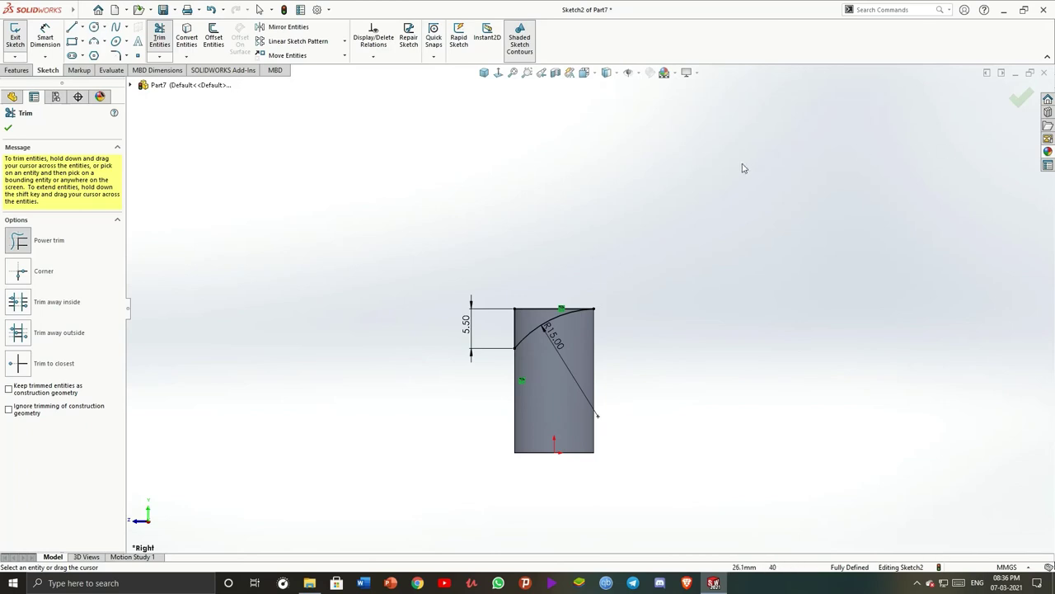
{"action": "key", "text": "Escape"}
{"action": "left_click", "coordinate": [15, 34]}
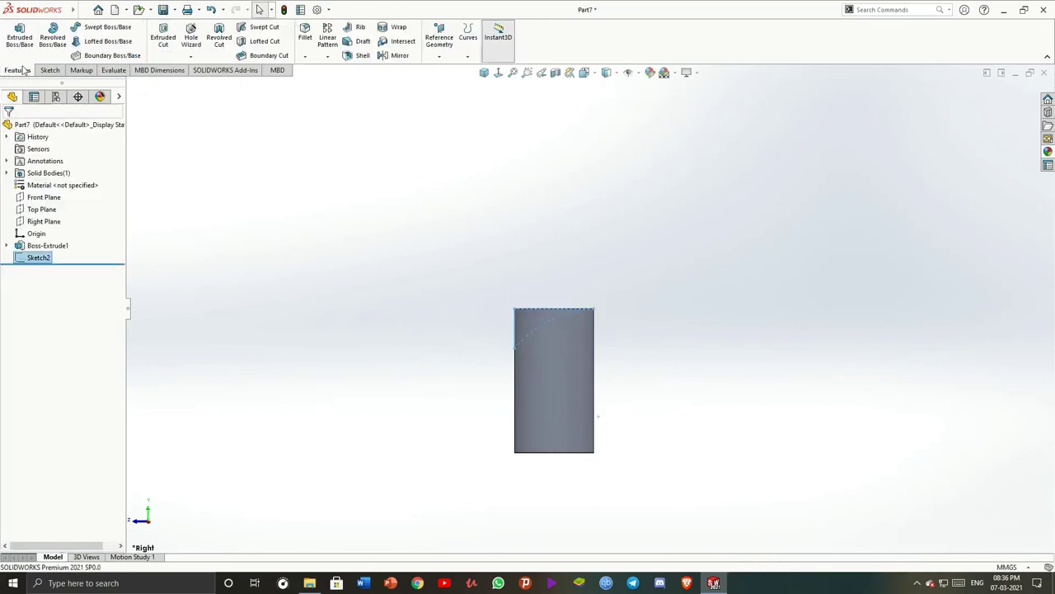
{"action": "left_click", "coordinate": [163, 37]}
{"action": "left_click", "coordinate": [63, 193]}
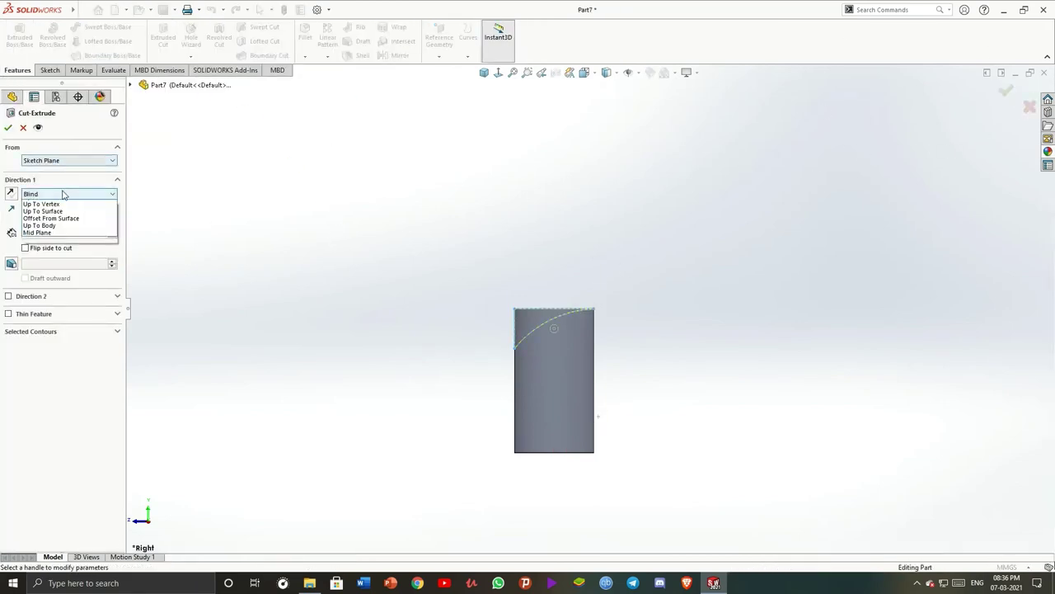
{"action": "left_click", "coordinate": [56, 221]}
{"action": "left_click", "coordinate": [8, 128]}
Orbit to view the curved top and start a new sketch on the Right Plane
{"action": "middle_click_drag", "start_coordinate": [459, 278], "coordinate": [672, 310]}
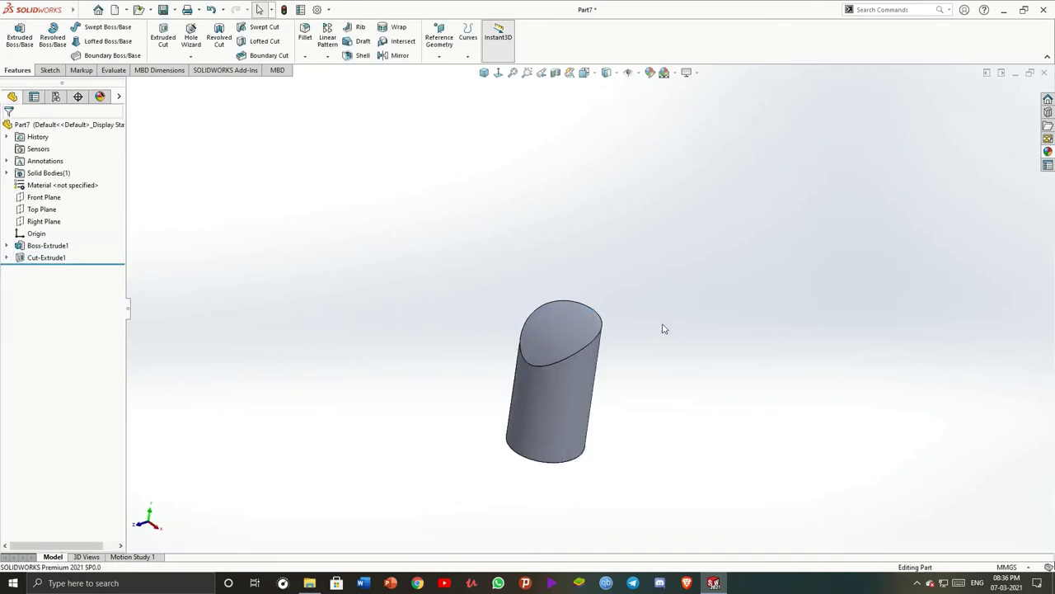
{"action": "left_click", "coordinate": [44, 221]}
{"action": "left_click", "coordinate": [222, 231]}
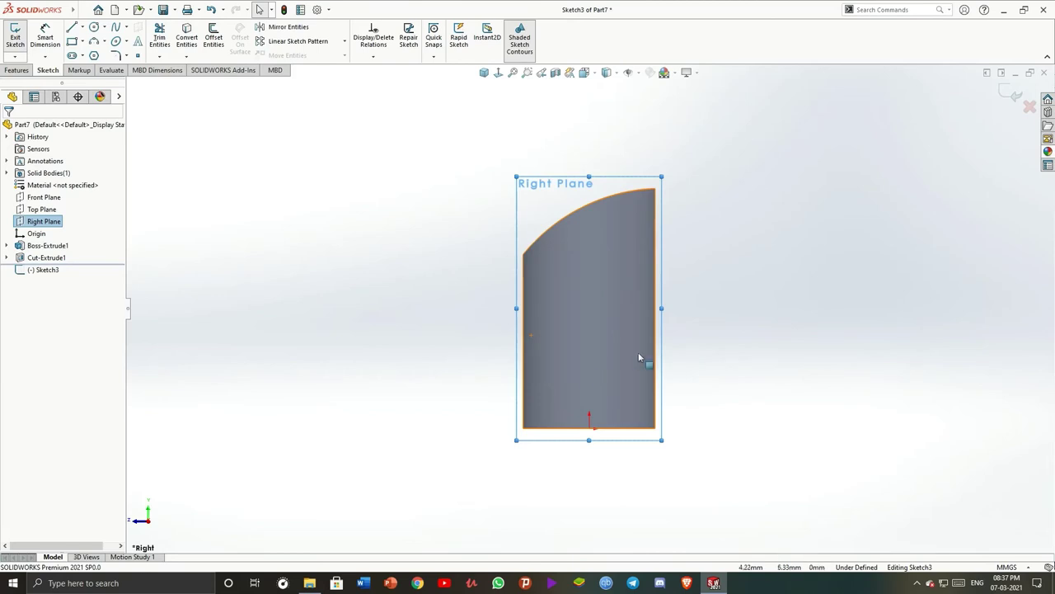
Convert the body's right edge and draw a three-point arc across the profile
{"action": "left_click", "coordinate": [657, 382]}
{"action": "left_click", "coordinate": [660, 383]}
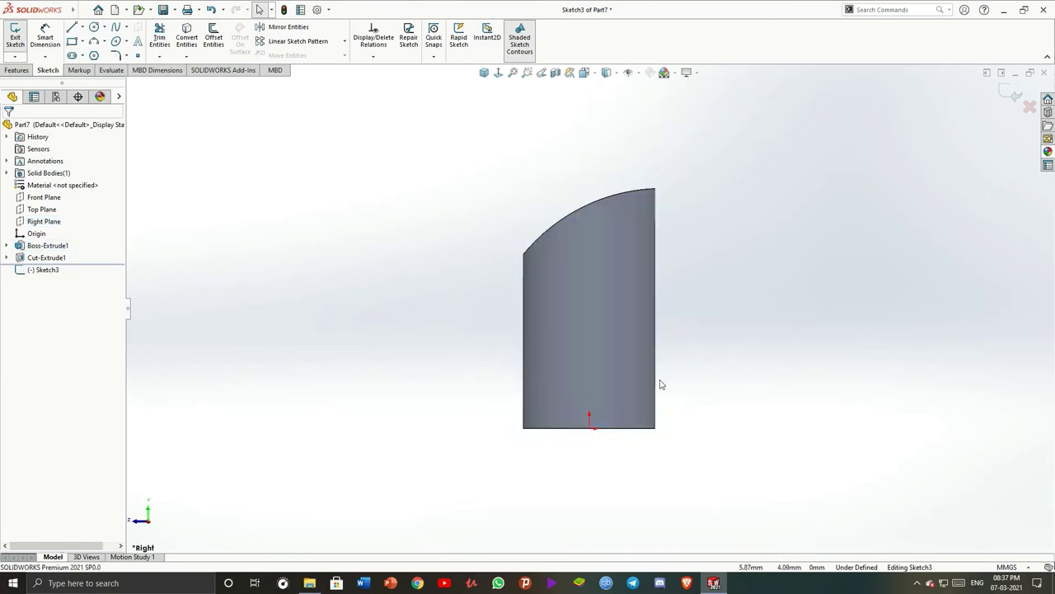
{"action": "left_click", "coordinate": [656, 385]}
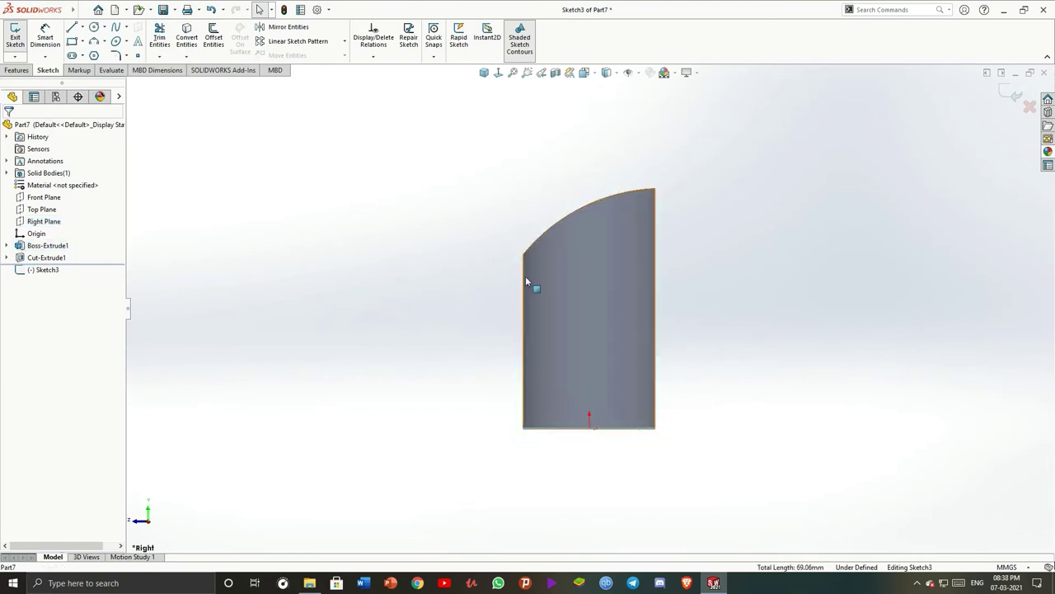
{"action": "left_click", "coordinate": [188, 39]}
{"action": "left_click", "coordinate": [93, 40]}
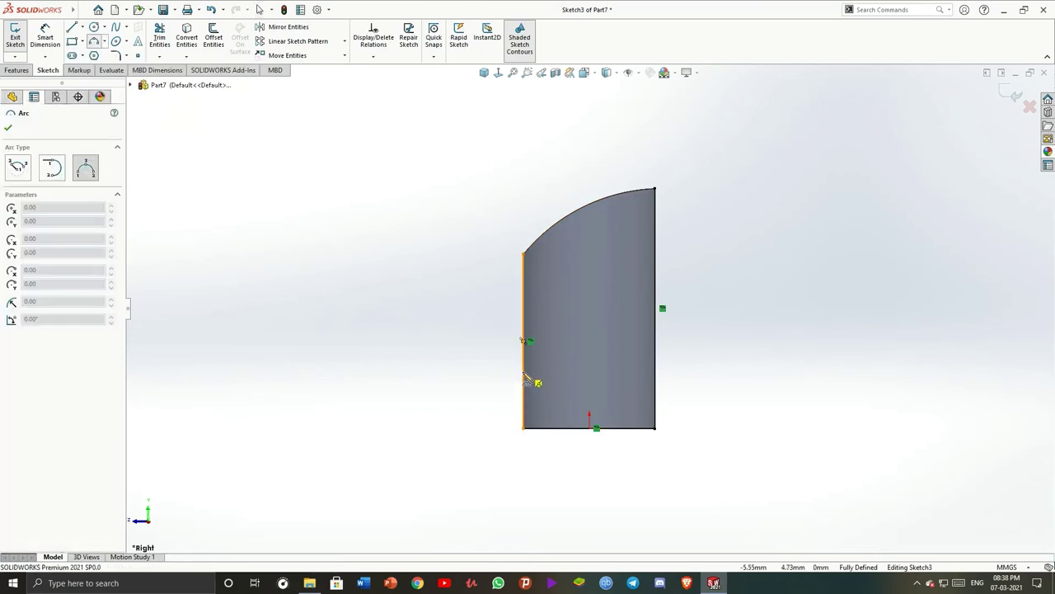
{"action": "left_click", "coordinate": [524, 340]}
{"action": "left_click", "coordinate": [655, 292]}
{"action": "left_click", "coordinate": [608, 315]}
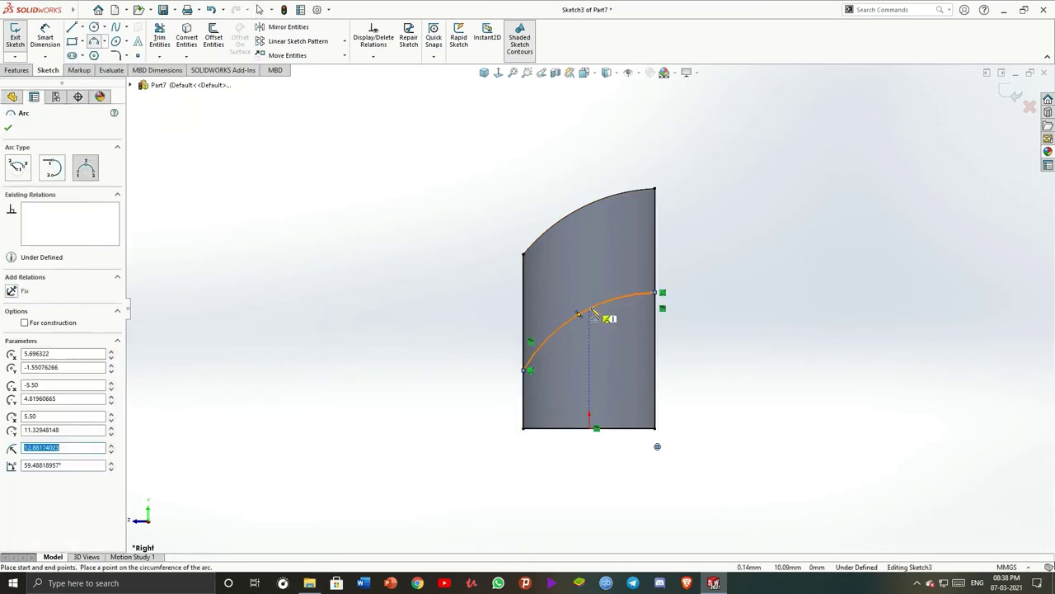
{"action": "key", "text": "Escape"}
Dimension the arc to R15 with its left end 7 mm above the bottom
{"action": "left_click", "coordinate": [55, 36]}
{"action": "left_click", "coordinate": [600, 308]}
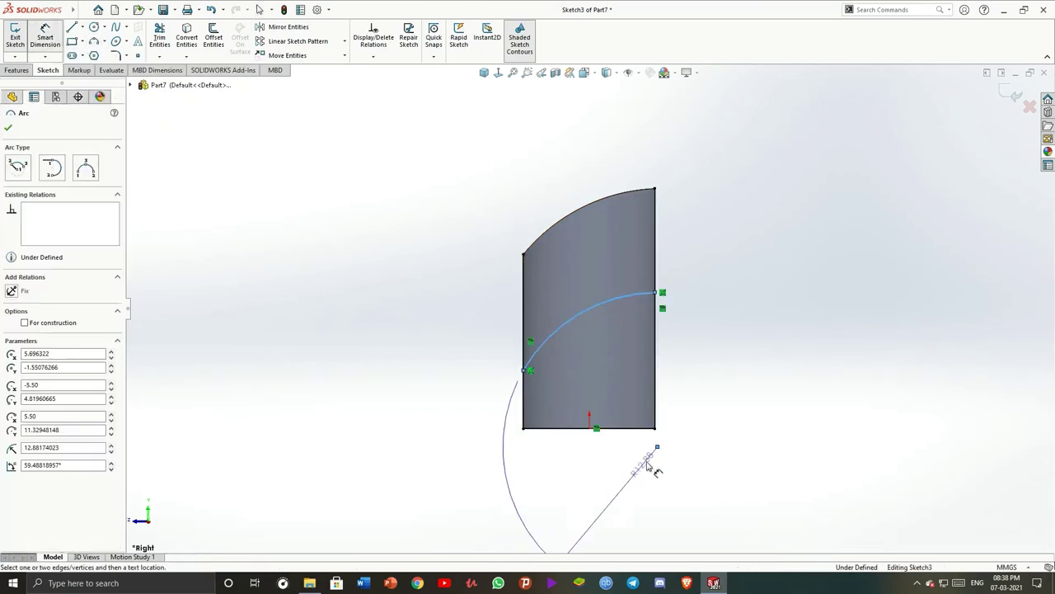
{"action": "left_click", "coordinate": [627, 404]}
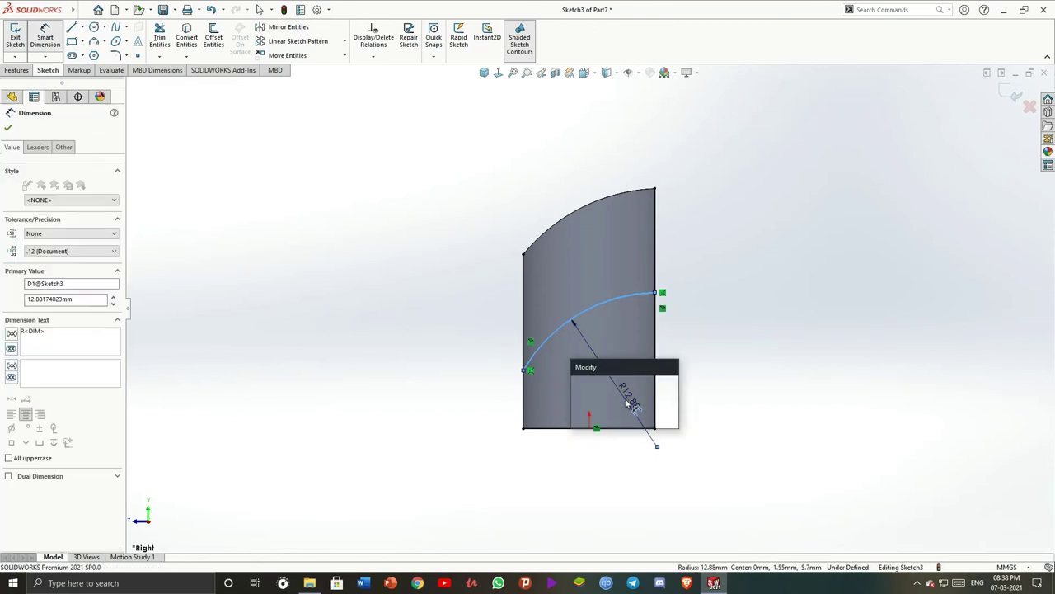
{"action": "type", "text": "15"}
{"action": "key", "text": "Return"}
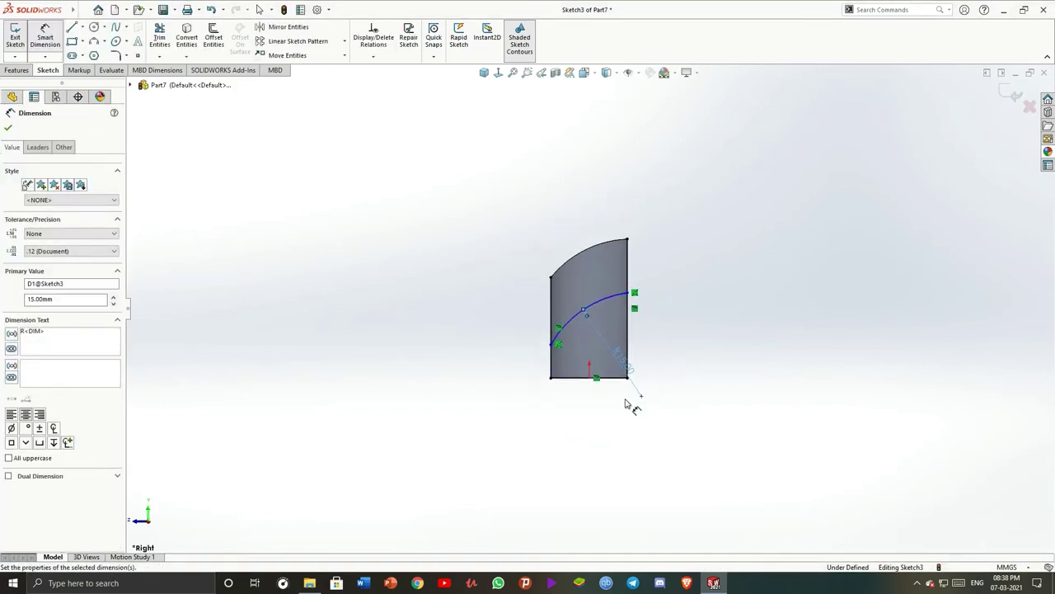
{"action": "left_click", "coordinate": [552, 345]}
{"action": "left_click", "coordinate": [565, 378]}
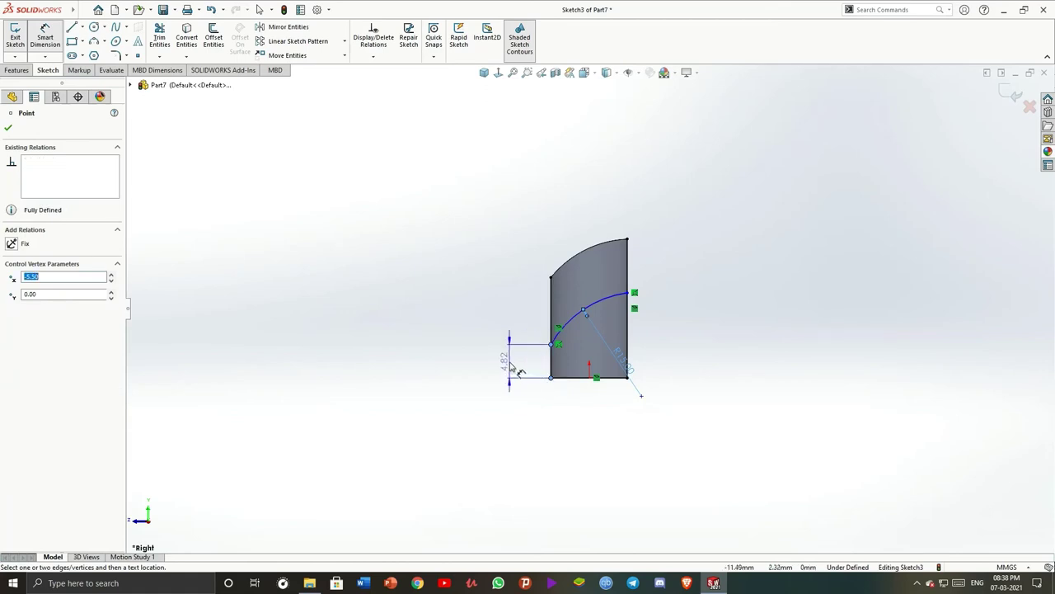
{"action": "left_click", "coordinate": [507, 363]}
{"action": "type", "text": "7"}
{"action": "key", "text": "Return"}
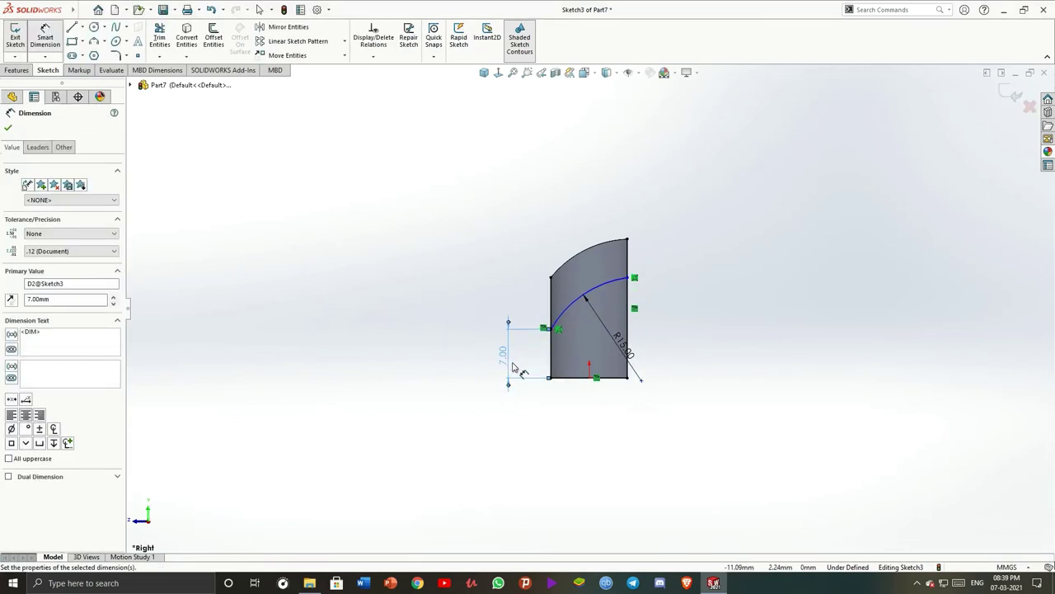
Set the arc's right end 8 mm below the top-right corner and close the sketch
{"action": "scroll", "coordinate": [628, 253], "scroll_direction": "down", "scroll_amount": 2}
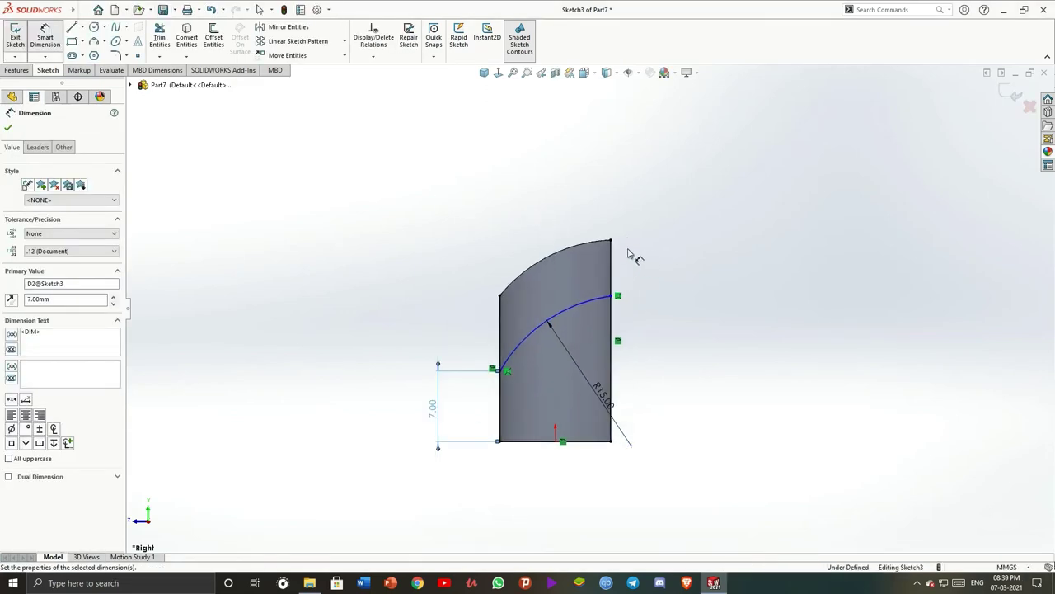
{"action": "left_click", "coordinate": [615, 297]}
{"action": "left_click", "coordinate": [612, 240]}
{"action": "left_click", "coordinate": [651, 280]}
{"action": "type", "text": "8"}
{"action": "key", "text": "Return"}
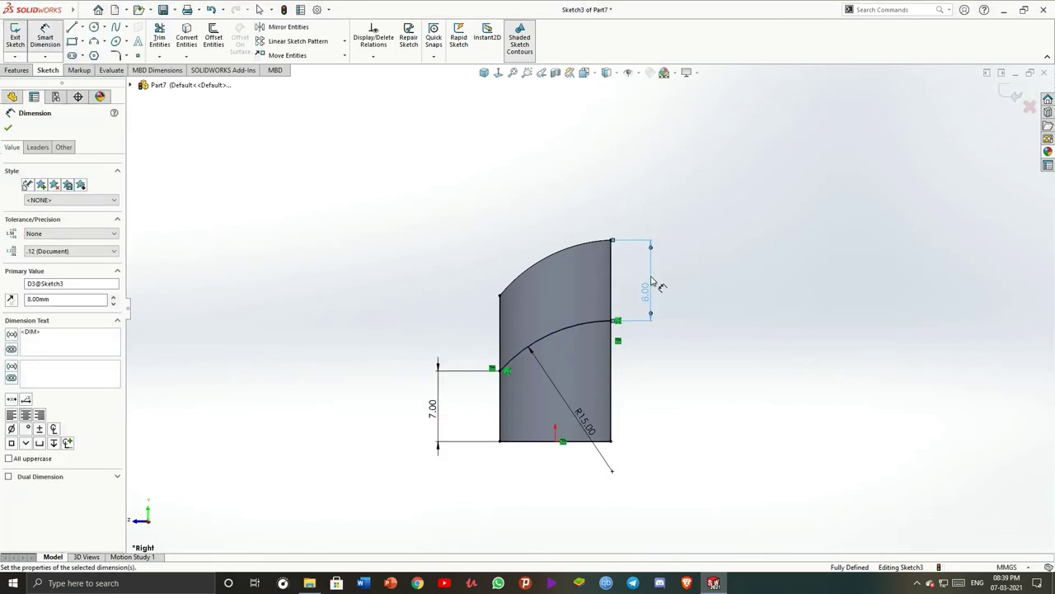
{"action": "scroll", "coordinate": [651, 280], "scroll_direction": "up", "scroll_amount": 1}
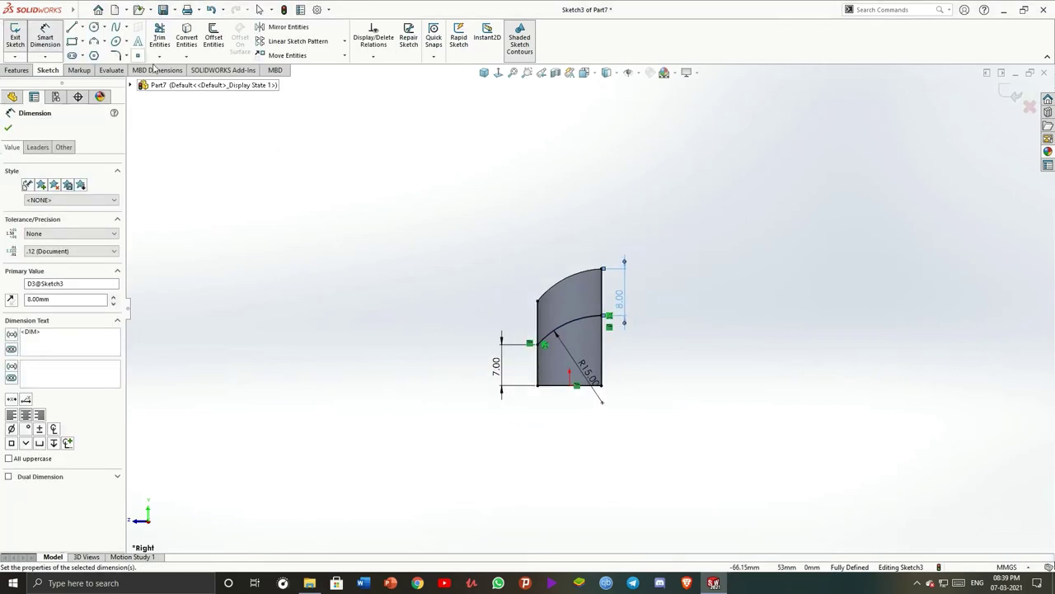
{"action": "left_click", "coordinate": [159, 37]}
{"action": "scroll", "coordinate": [608, 303], "scroll_direction": "up", "scroll_amount": 3}
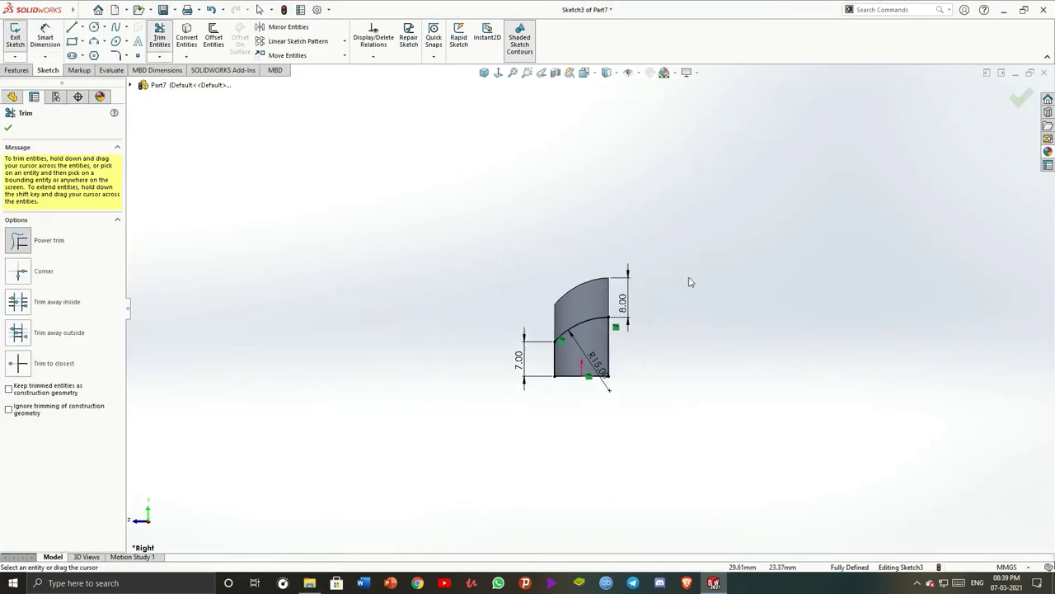
{"action": "left_click", "coordinate": [1021, 99]}
Cut Sketch3's arc profile through all in both directions
{"action": "left_click", "coordinate": [50, 70]}
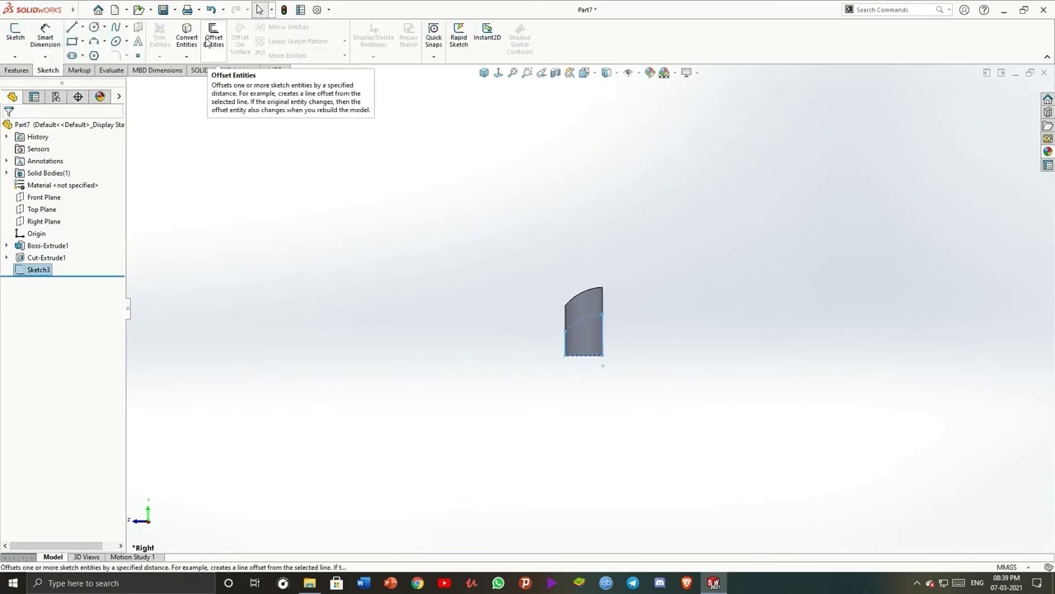
{"action": "left_click", "coordinate": [18, 71]}
{"action": "left_click", "coordinate": [164, 37]}
{"action": "left_click", "coordinate": [47, 192]}
{"action": "left_click", "coordinate": [58, 229]}
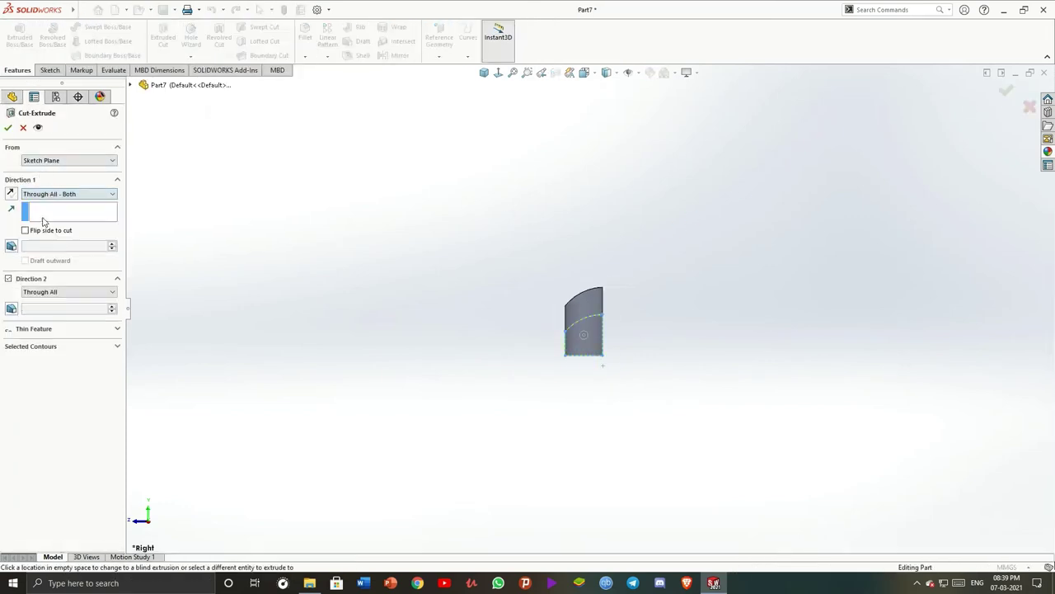
{"action": "key", "text": "Return"}
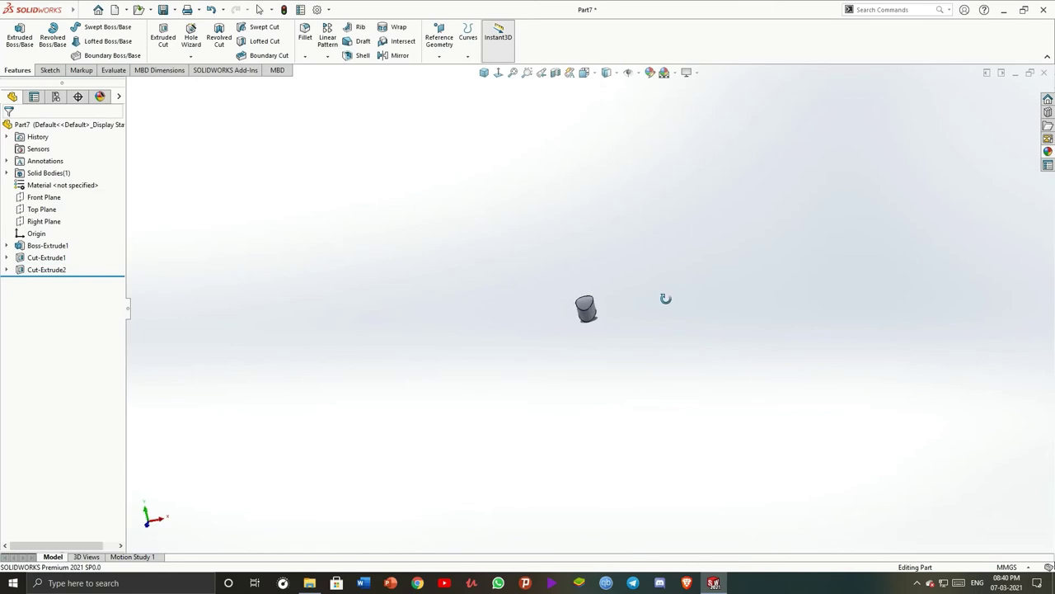
Shell the part to a 0.2 mm wall, removing the flat front face
{"action": "key", "text": "f"}
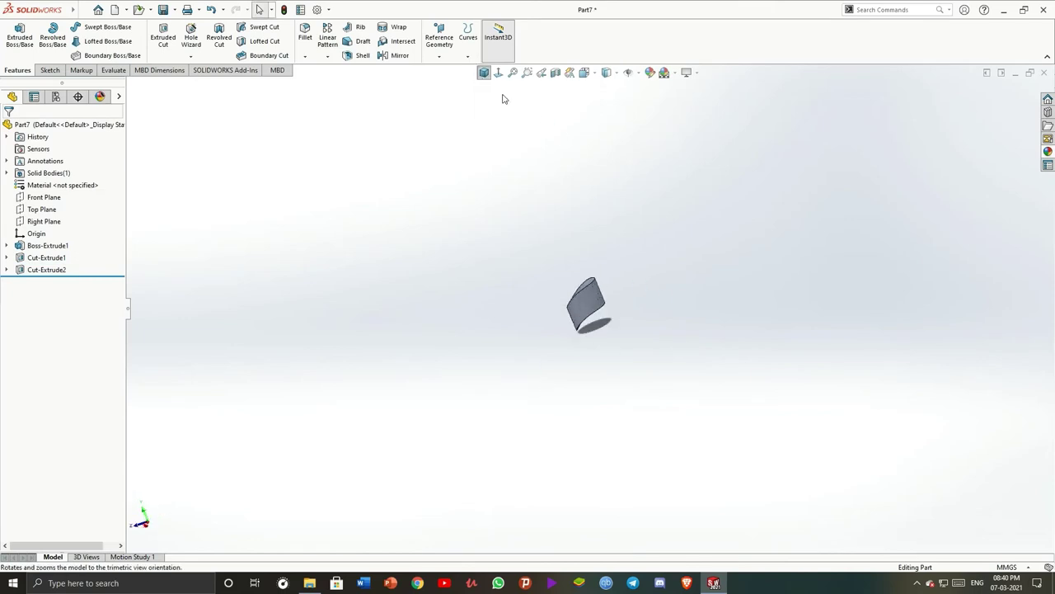
{"action": "middle_click_drag", "start_coordinate": [536, 248], "coordinate": [615, 306]}
{"action": "left_click", "coordinate": [615, 306]}
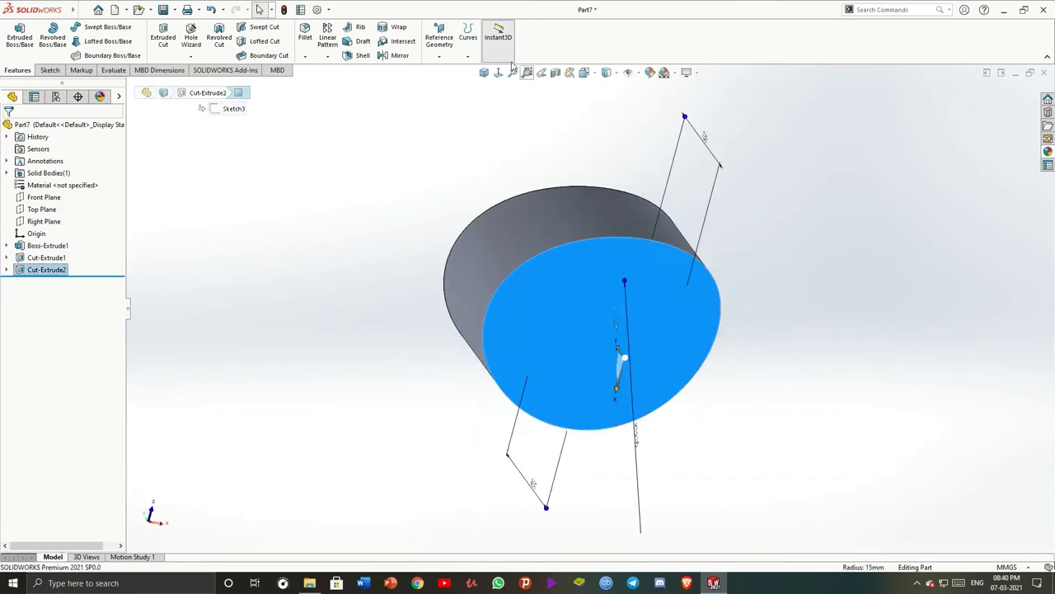
{"action": "left_click", "coordinate": [363, 56]}
{"action": "left_click", "coordinate": [66, 160]}
{"action": "type", "text": "0.20mm"}
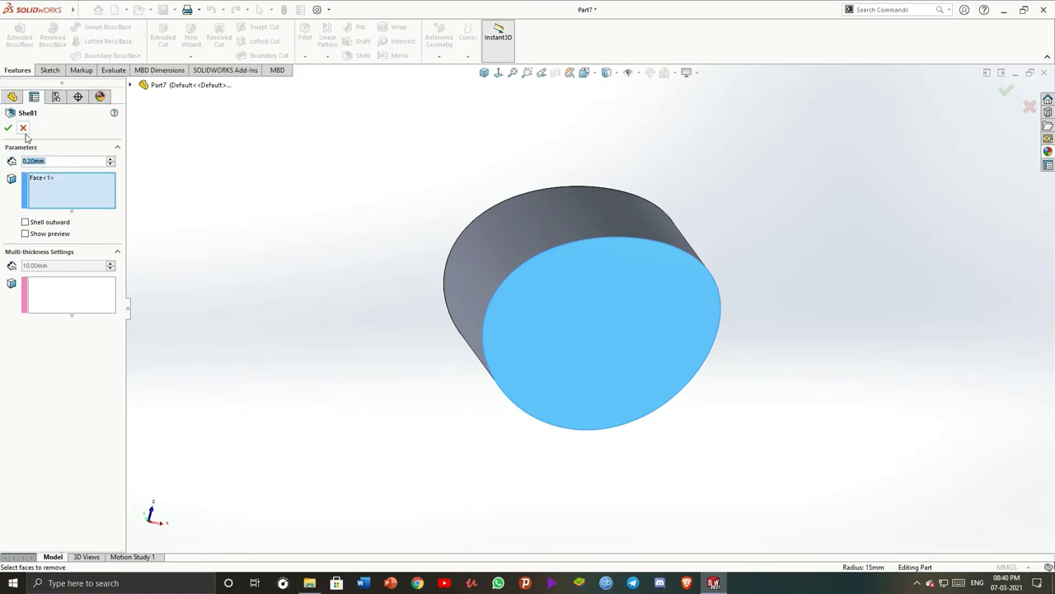
{"action": "left_click", "coordinate": [7, 129]}
{"action": "mouse_move", "coordinate": [676, 346]}
{"action": "middle_mouse_down"}
{"action": "mouse_move", "coordinate": [783, 421]}
{"action": "mouse_move", "coordinate": [664, 322]}
{"action": "mouse_move", "coordinate": [599, 357]}
{"action": "middle_mouse_up"}
{"action": "key", "text": "space"}
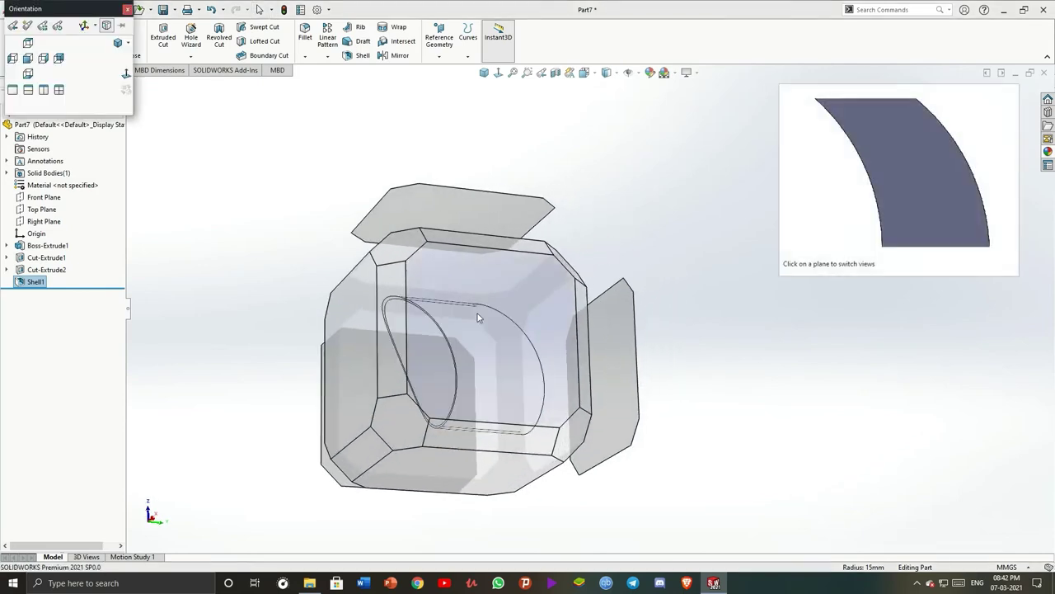
Start a new sketch on the Right Plane and view it face-on
{"action": "left_click", "coordinate": [482, 316]}
{"action": "right_click", "coordinate": [51, 223]}
{"action": "left_click", "coordinate": [79, 205]}
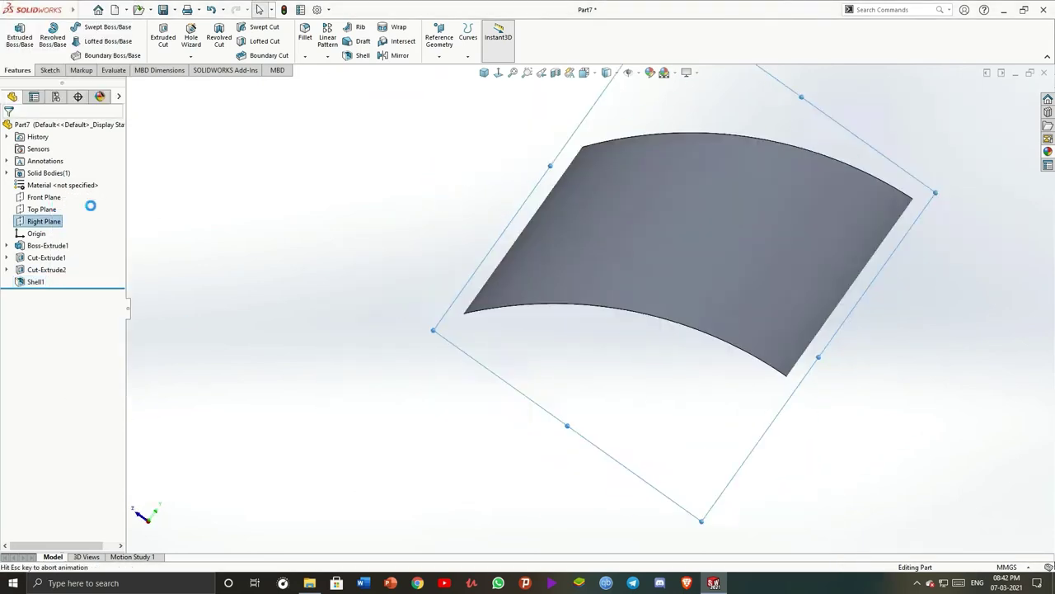
{"action": "mouse_move", "coordinate": [608, 377]}
{"action": "middle_mouse_down"}
{"action": "mouse_move", "coordinate": [568, 421]}
{"action": "mouse_move", "coordinate": [582, 338]}
{"action": "mouse_move", "coordinate": [897, 125]}
{"action": "mouse_move", "coordinate": [511, 419]}
{"action": "middle_mouse_up"}
{"action": "key", "text": "space"}
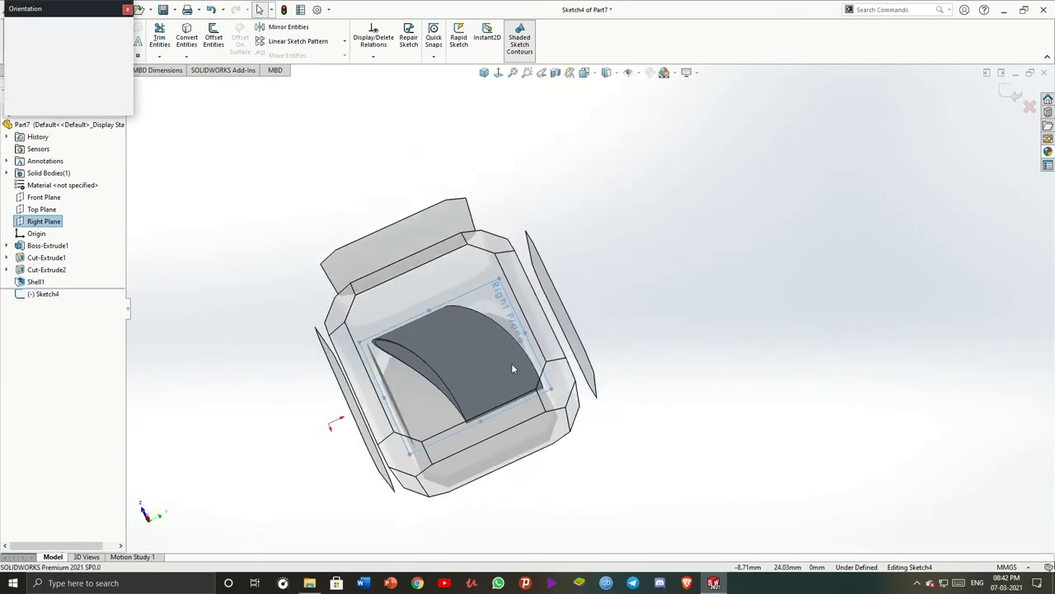
{"action": "left_click", "coordinate": [511, 363]}
{"action": "left_click_drag", "start_coordinate": [511, 245], "coordinate": [205, 87]}
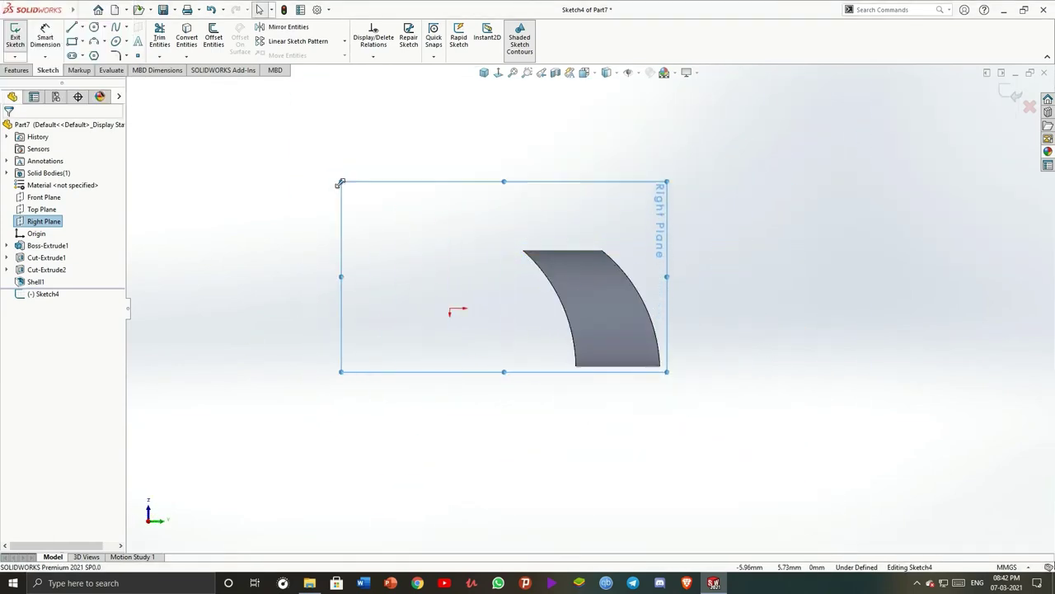
{"action": "scroll", "coordinate": [480, 235], "scroll_direction": "up", "scroll_amount": 2}
{"action": "scroll", "coordinate": [481, 235], "scroll_direction": "down", "scroll_amount": 2}
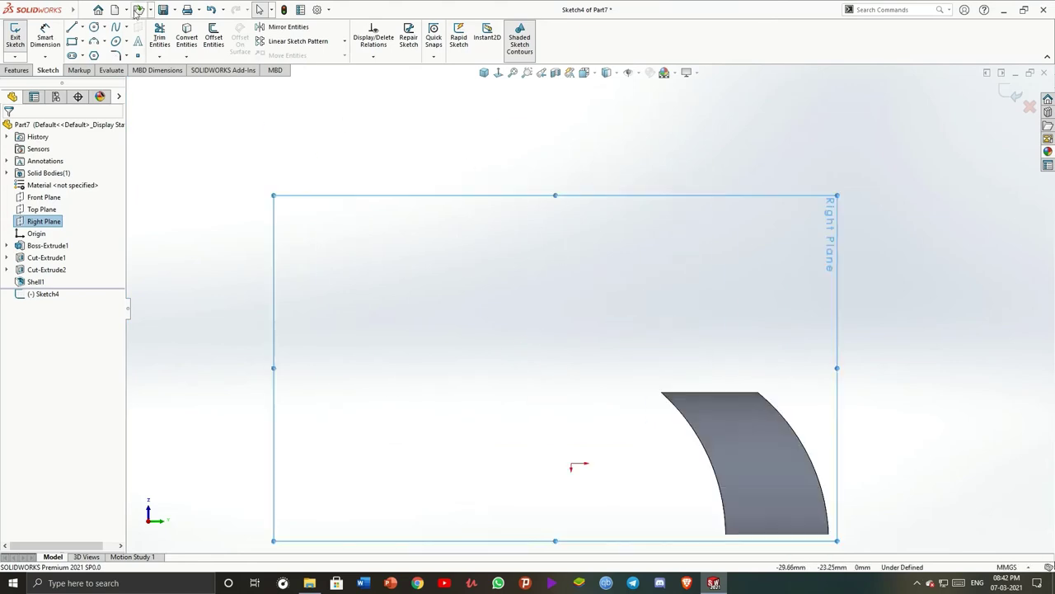
Draw the path: an arc above the shell, a horizontal line leftward, and a three-point arc
{"action": "left_click", "coordinate": [82, 27]}
{"action": "left_click", "coordinate": [95, 42]}
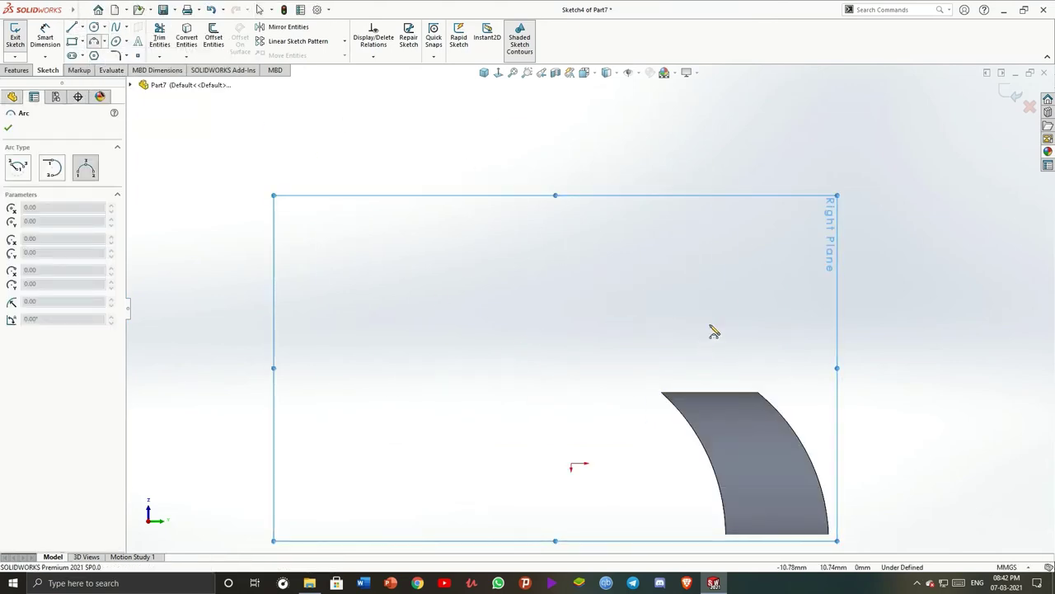
{"action": "left_click", "coordinate": [660, 360]}
{"action": "left_click", "coordinate": [645, 314]}
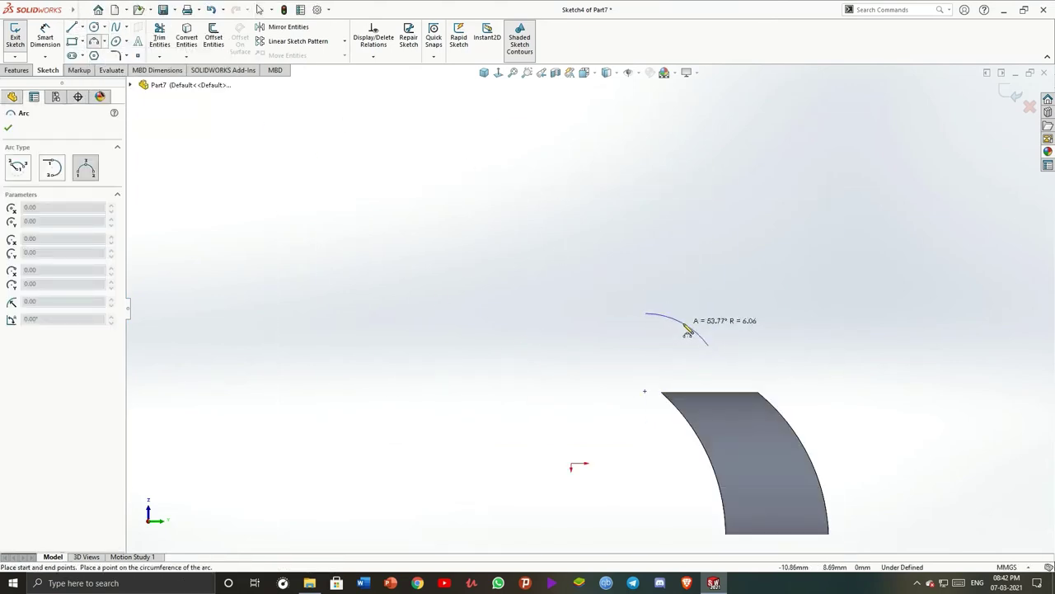
{"action": "left_click", "coordinate": [707, 344]}
{"action": "left_click", "coordinate": [72, 27]}
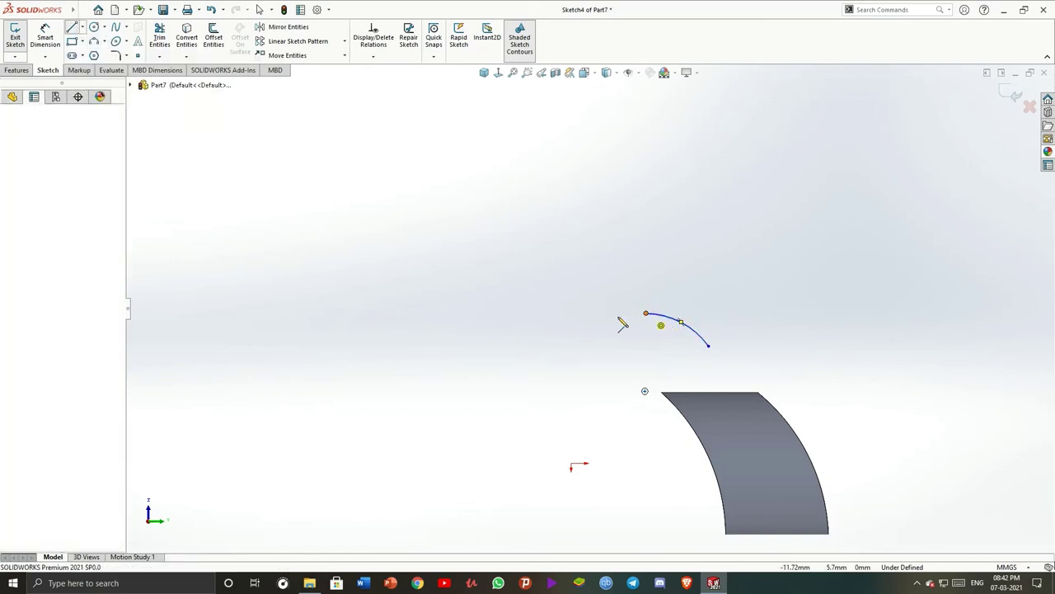
{"action": "left_click", "coordinate": [645, 313]}
{"action": "left_click", "coordinate": [524, 314]}
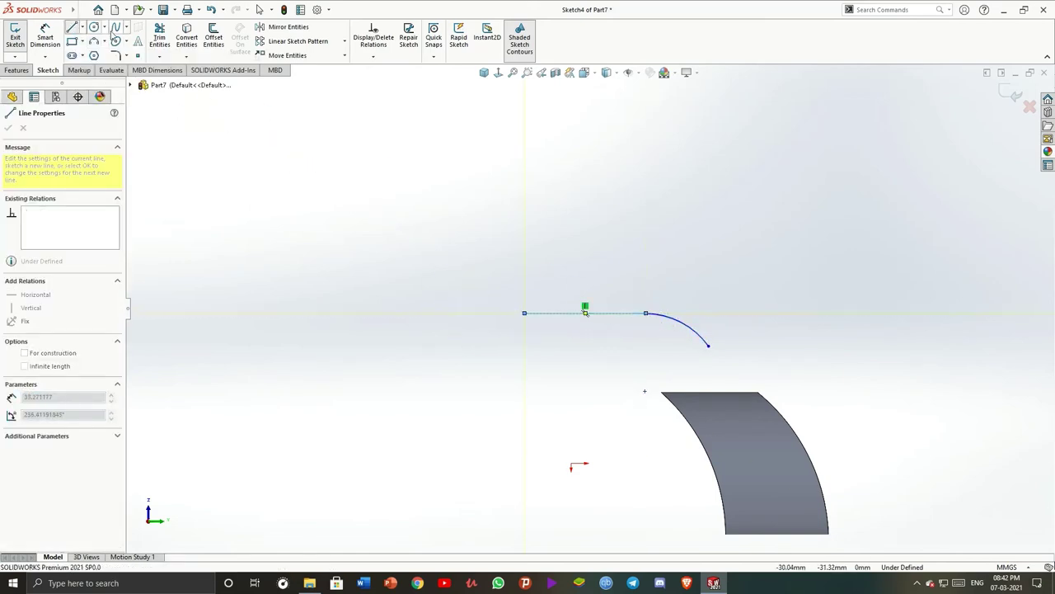
{"action": "left_click", "coordinate": [94, 40]}
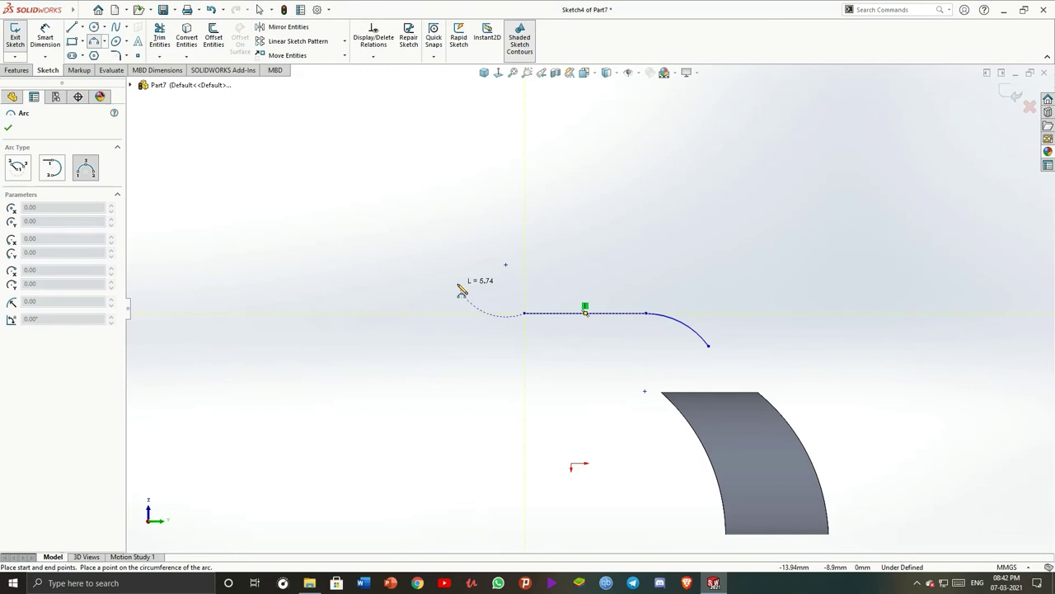
{"action": "left_click", "coordinate": [521, 311]}
{"action": "key", "text": "Escape"}
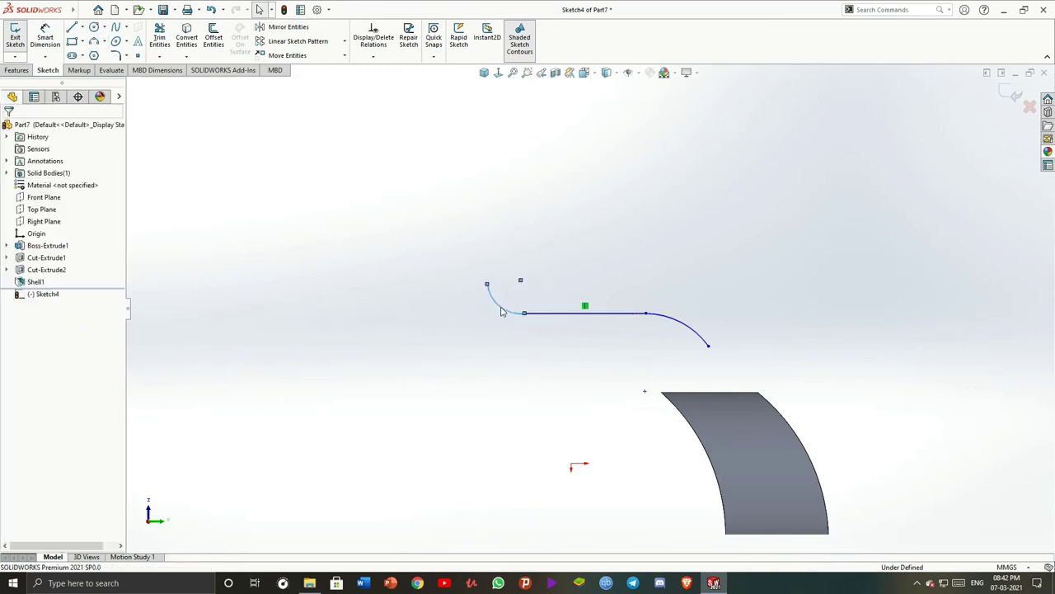
Select the path's end point together with the cap face's top edge
{"action": "scroll", "coordinate": [697, 352], "scroll_direction": "down", "scroll_amount": 3}
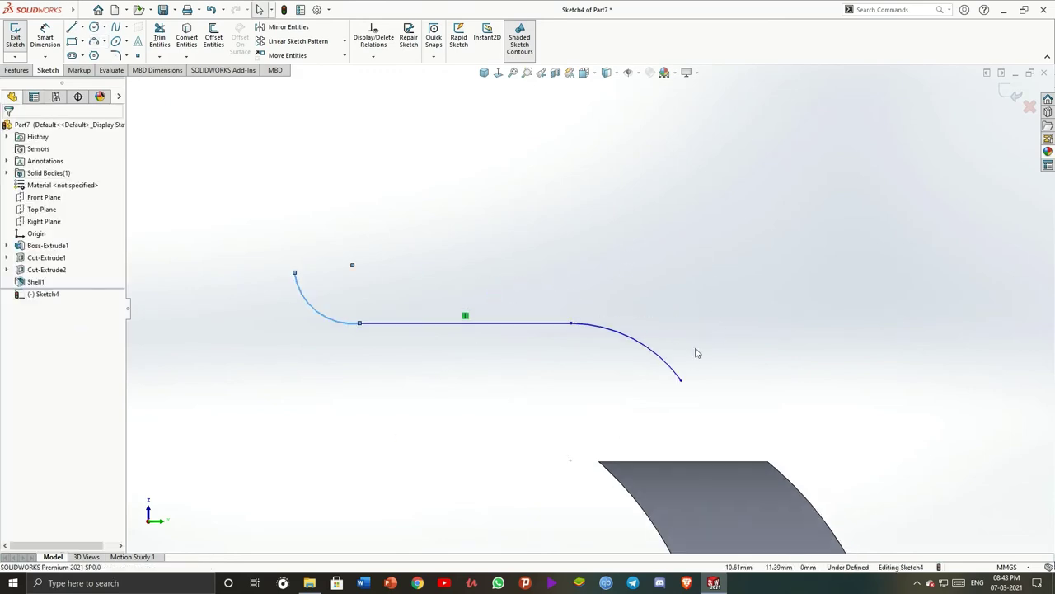
{"action": "scroll", "coordinate": [652, 358], "scroll_direction": "up", "scroll_amount": 2}
{"action": "left_click", "coordinate": [653, 357]}
{"action": "left_click", "coordinate": [666, 414], "text": "ctrl"}
{"action": "key", "text": "Escape"}
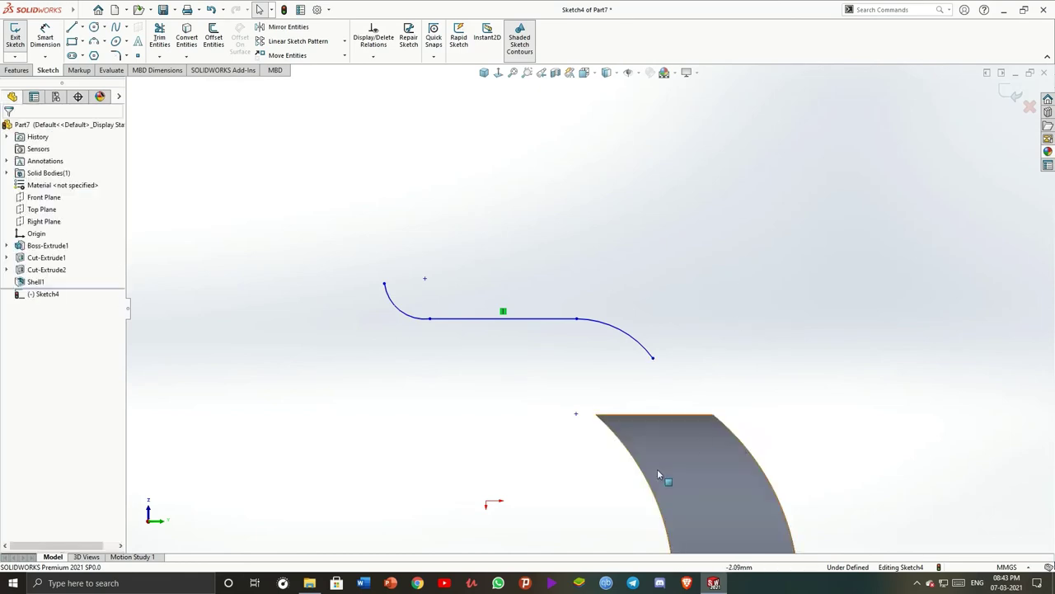
{"action": "scroll", "coordinate": [664, 476], "scroll_direction": "down", "scroll_amount": 2}
{"action": "left_click", "coordinate": [666, 384]}
{"action": "key", "text": "Escape"}
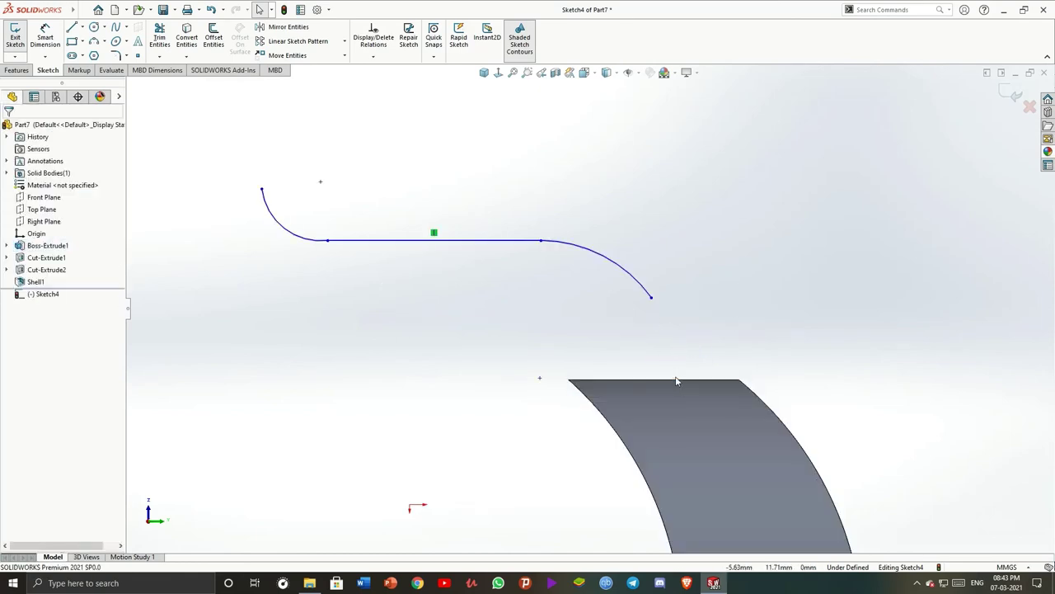
{"action": "left_click", "coordinate": [652, 298], "text": "ctrl"}
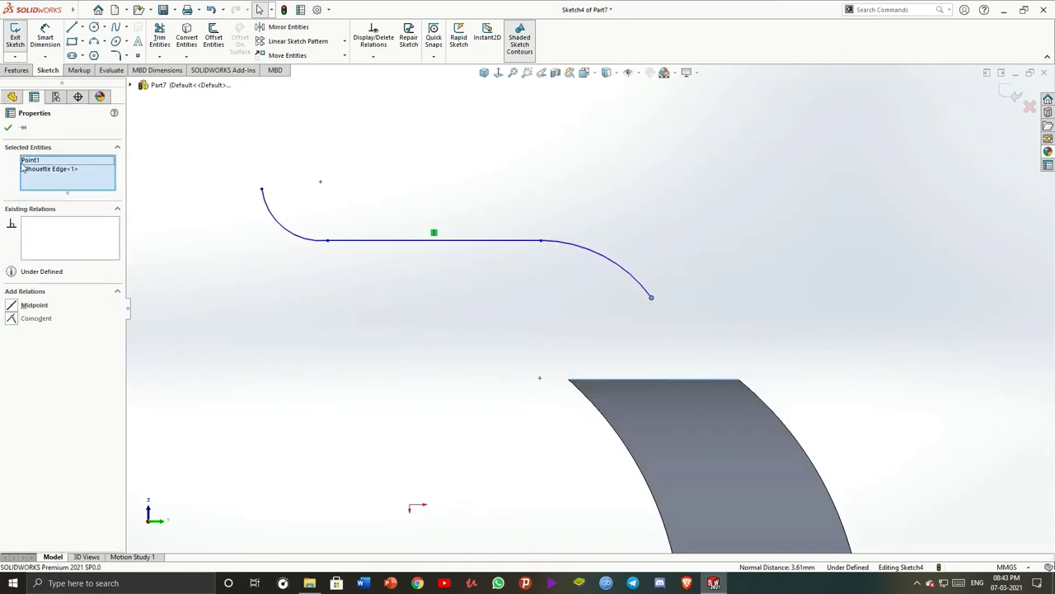
Make the path's end point coincident with the cap face edge
{"action": "left_click", "coordinate": [15, 319]}
{"action": "key", "text": "Escape"}
{"action": "left_click", "coordinate": [641, 362]}
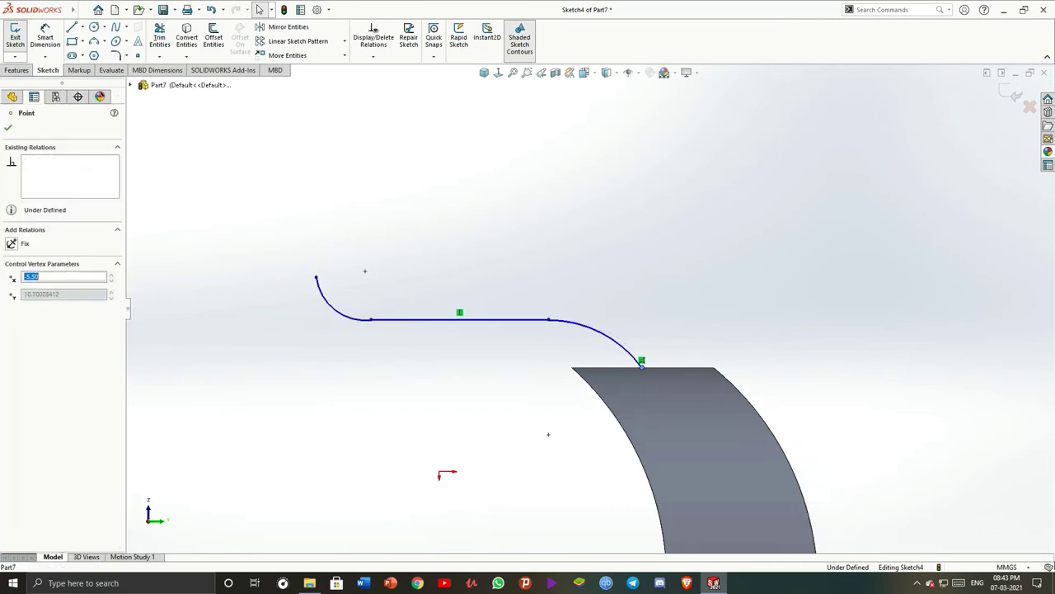
{"action": "key", "text": "Escape"}
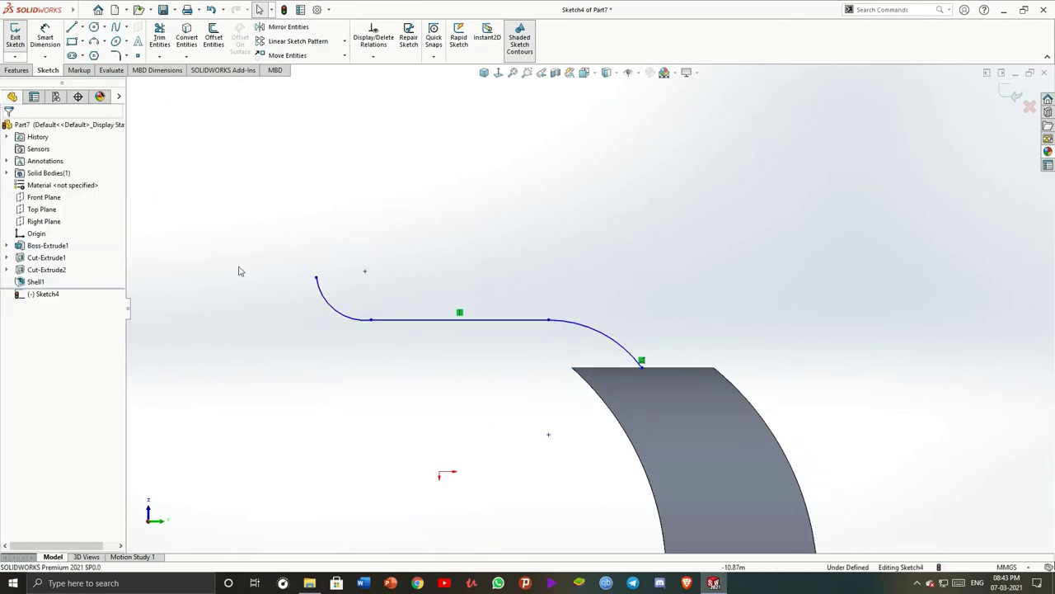
Dimension the path end point's height above the origin at 5.70
{"action": "left_click", "coordinate": [52, 47]}
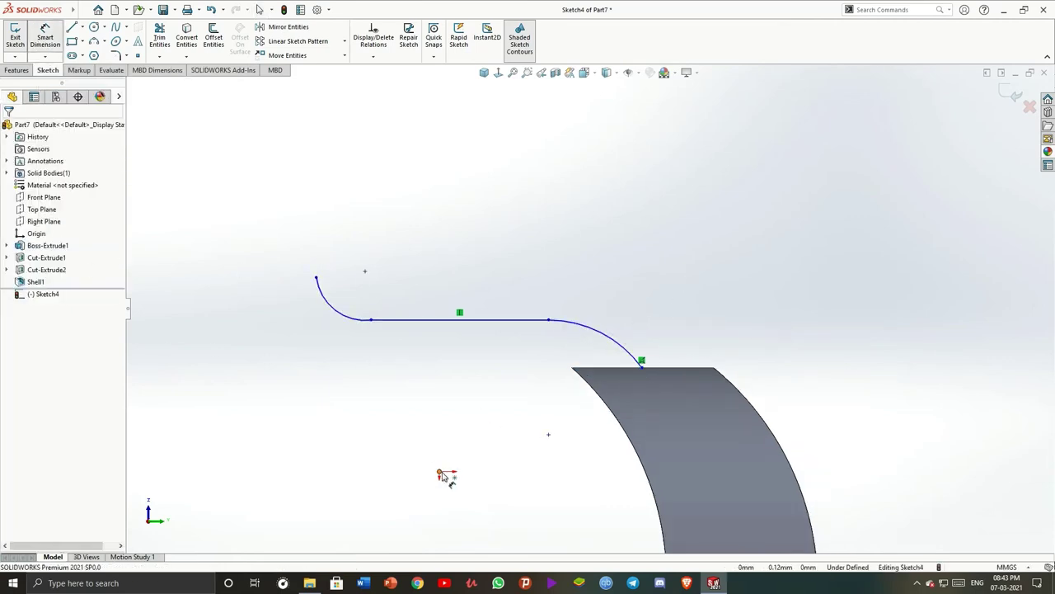
{"action": "left_click", "coordinate": [644, 367]}
{"action": "left_click", "coordinate": [841, 427]}
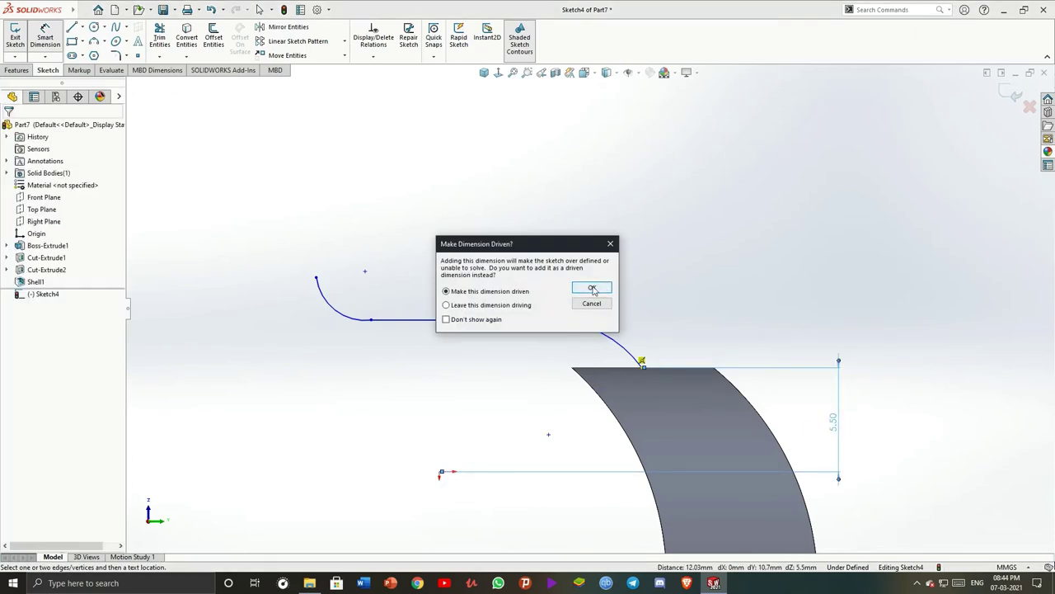
{"action": "left_click", "coordinate": [611, 245]}
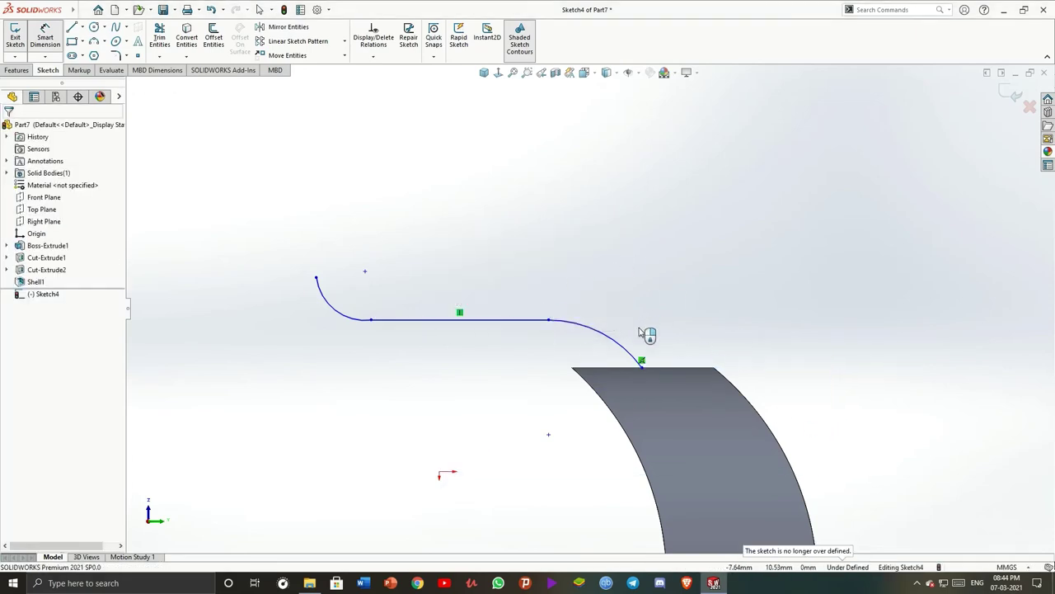
{"action": "key", "text": "Escape"}
{"action": "left_click_drag", "start_coordinate": [642, 360], "coordinate": [635, 295]}
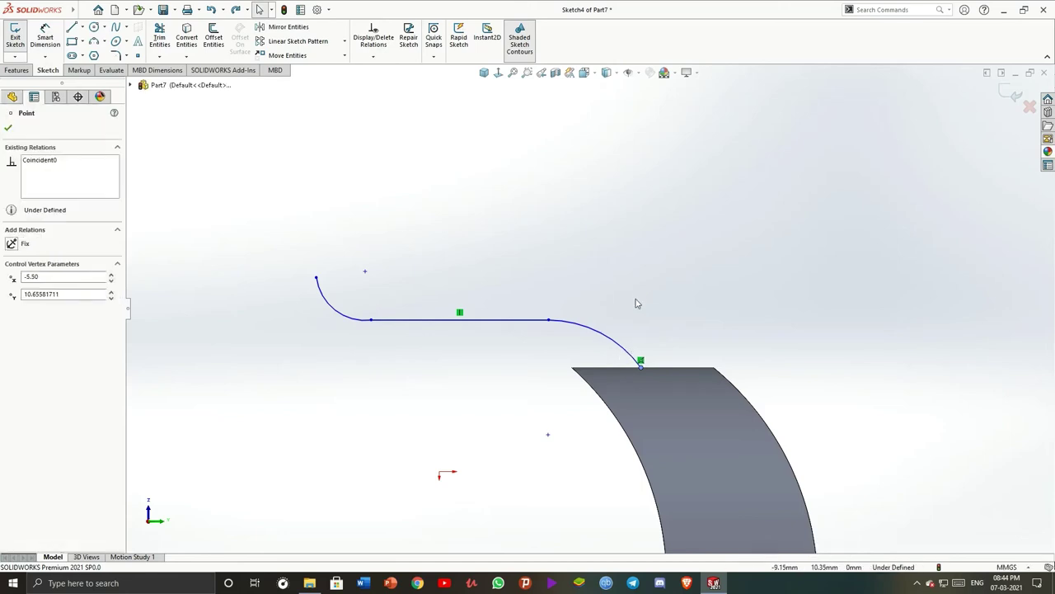
{"action": "left_click", "coordinate": [45, 37]}
{"action": "left_click", "coordinate": [641, 298]}
{"action": "left_click", "coordinate": [439, 471]}
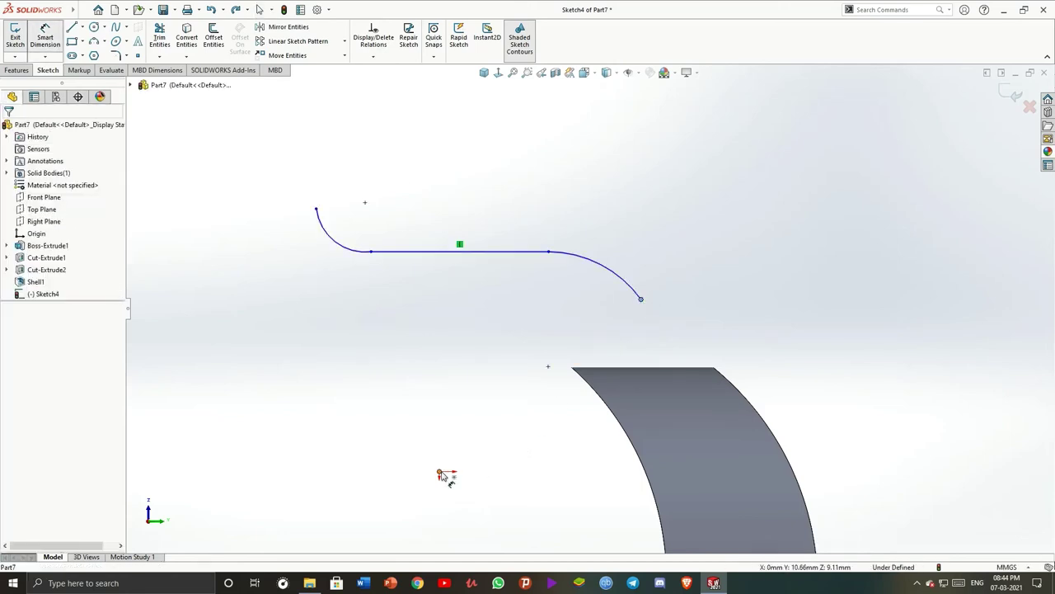
{"action": "left_click", "coordinate": [818, 399]}
{"action": "type", "text": "5"}
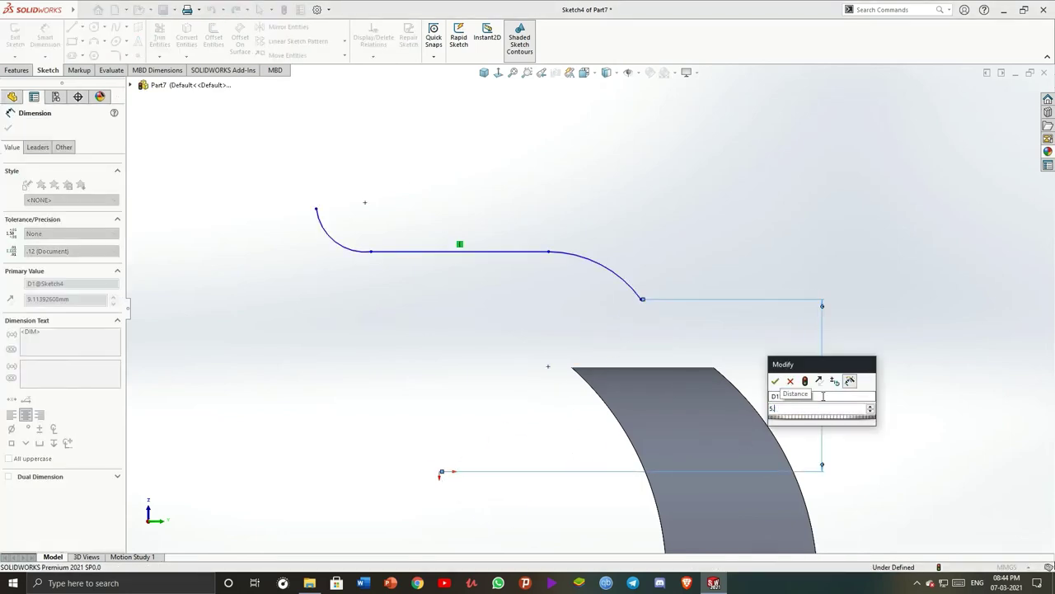
{"action": "key", "text": "Return"}
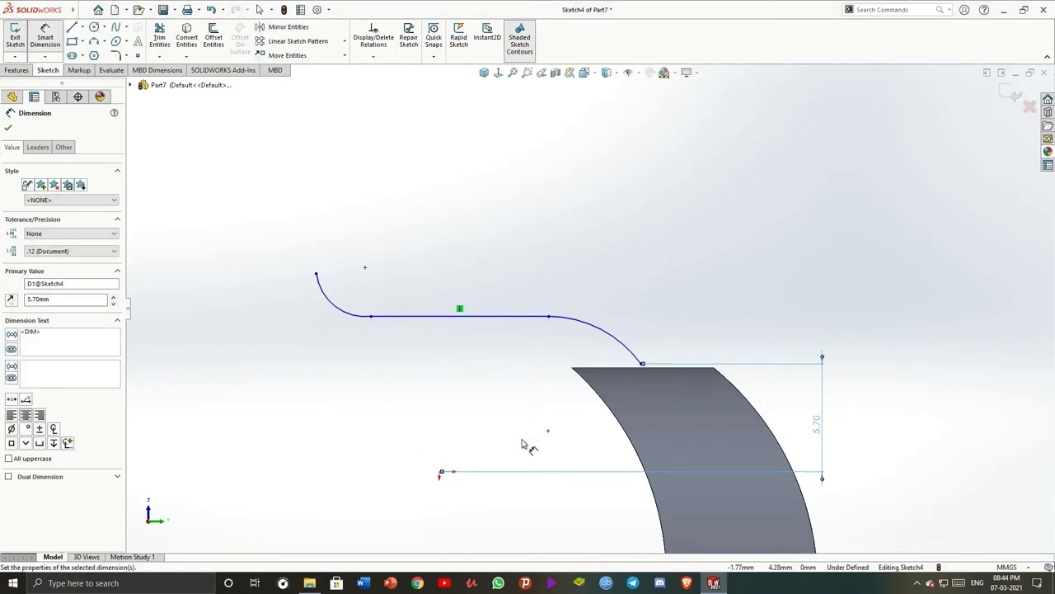
Set a 12.00 mm horizontal offset from the origin and a 35.00 mm straight segment
{"action": "left_click", "coordinate": [640, 368]}
{"action": "left_click", "coordinate": [440, 474]}
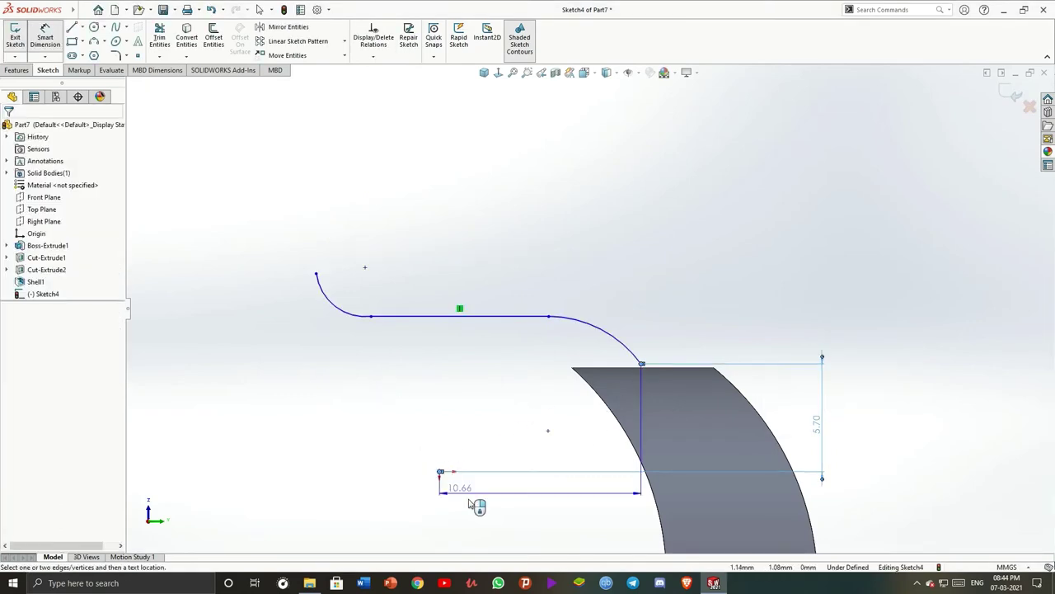
{"action": "left_click", "coordinate": [546, 531]}
{"action": "type", "text": "12"}
{"action": "key", "text": "Return"}
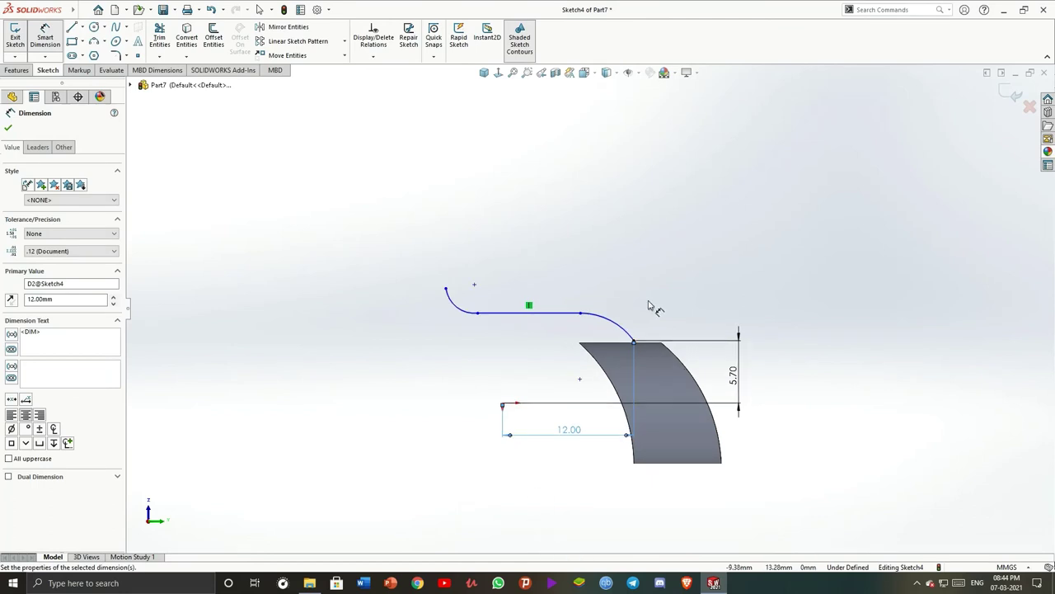
{"action": "left_click", "coordinate": [505, 321]}
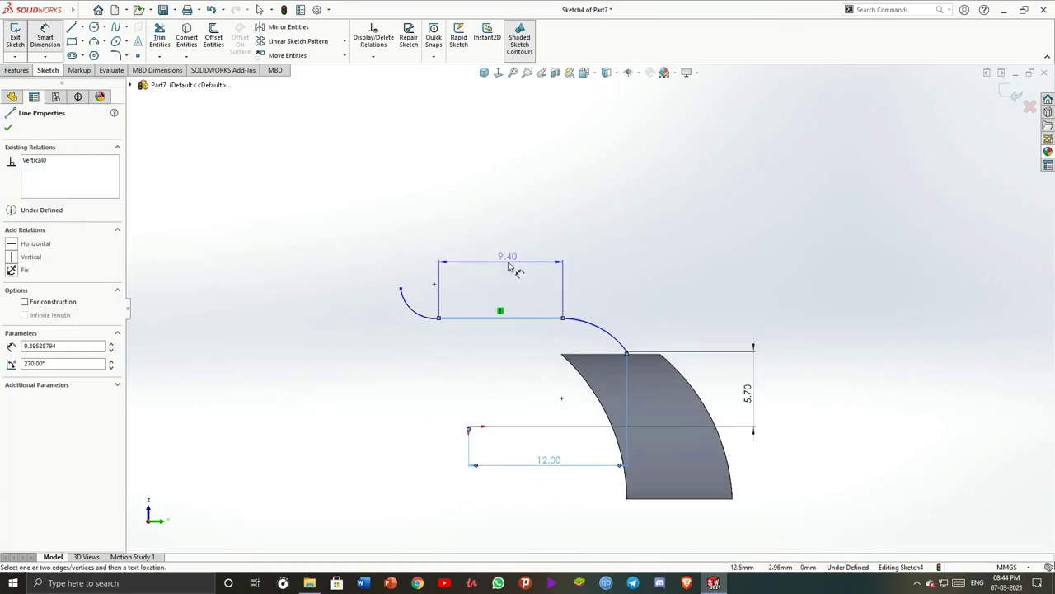
{"action": "left_click", "coordinate": [501, 261]}
{"action": "type", "text": "35"}
{"action": "key", "text": "Return"}
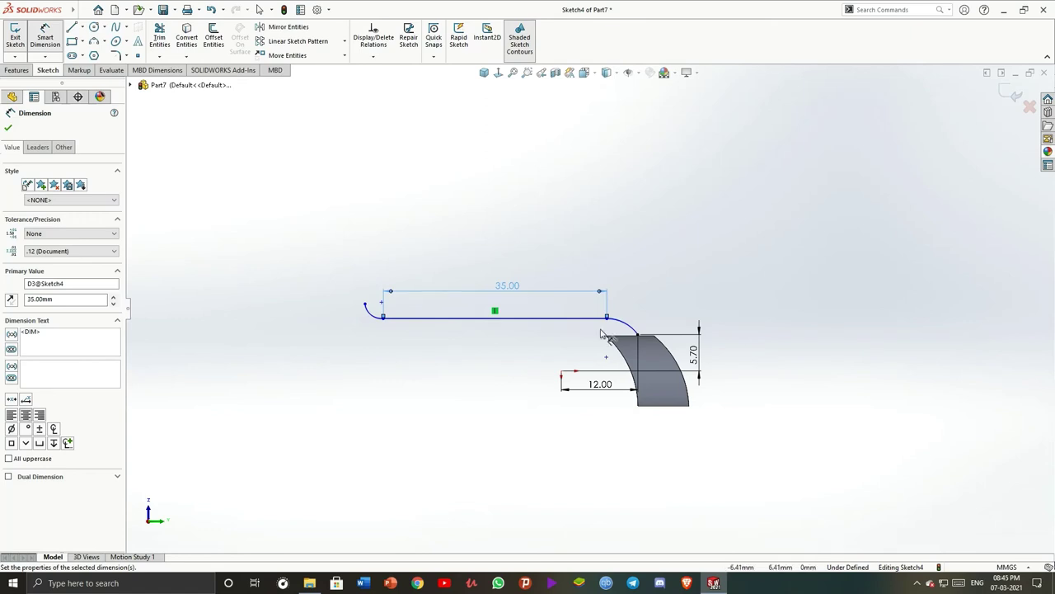
Give the right arc a 25.00 mm radius and add a 7.50 mm vertical offset
{"action": "left_click", "coordinate": [627, 323]}
{"action": "left_click", "coordinate": [649, 283]}
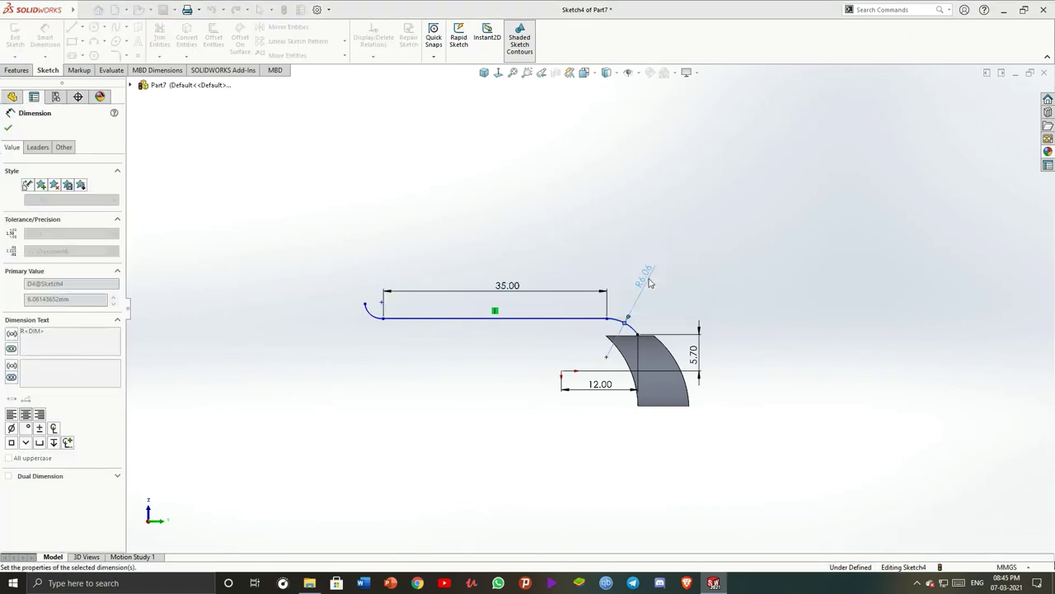
{"action": "type", "text": "25"}
{"action": "key", "text": "Return"}
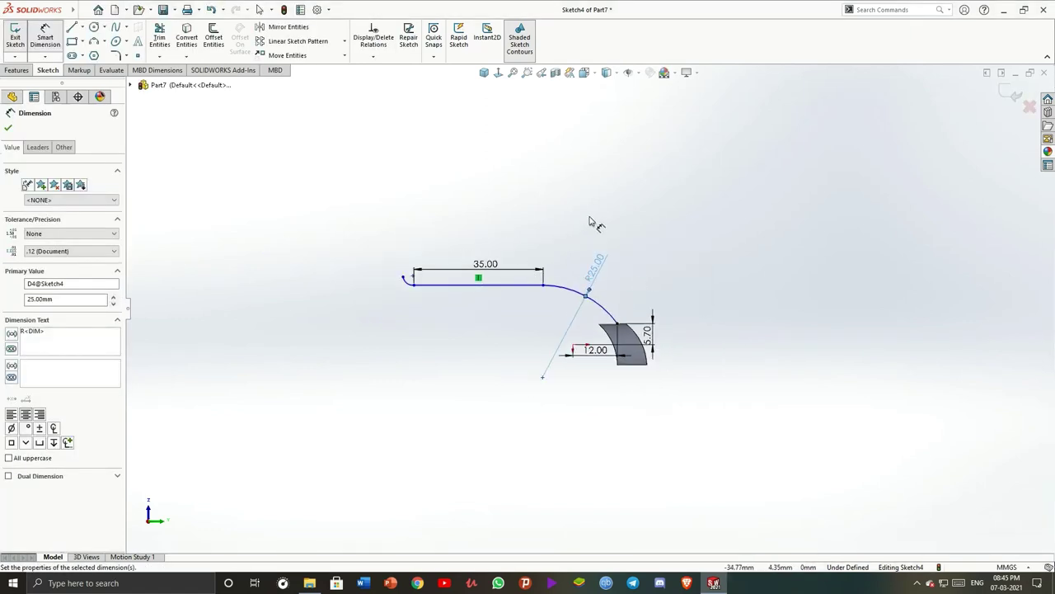
{"action": "left_click", "coordinate": [502, 288]}
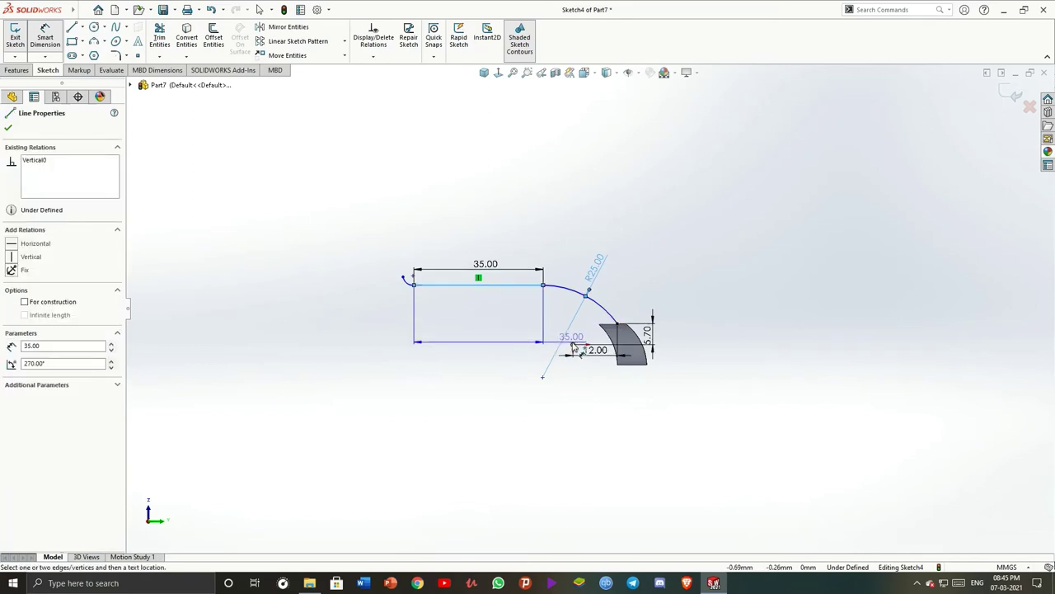
{"action": "left_click", "coordinate": [573, 345]}
{"action": "left_click", "coordinate": [709, 318]}
{"action": "type", "text": "7.5"}
{"action": "key", "text": "Return"}
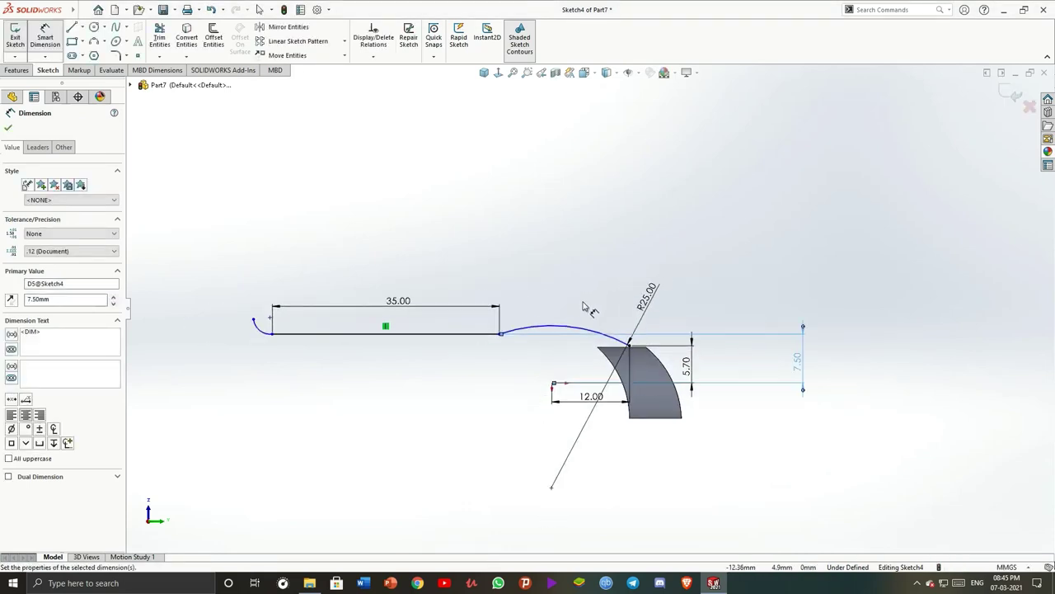
Make the right arc tangent to the straight line
{"action": "scroll", "coordinate": [514, 300], "scroll_direction": "down", "scroll_amount": 4}
{"action": "left_click", "coordinate": [524, 287]}
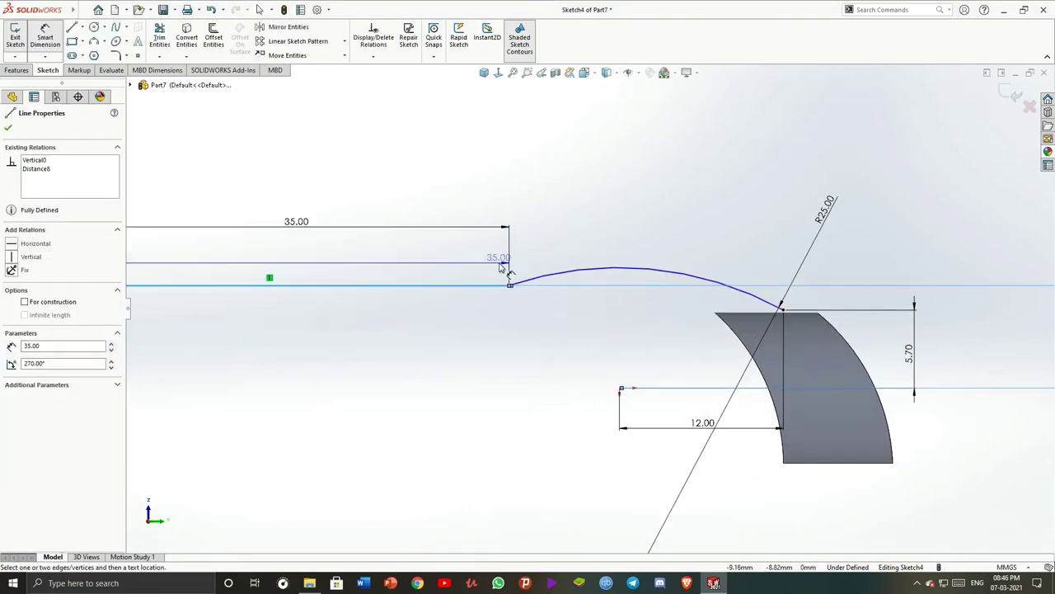
{"action": "key", "text": "Escape"}
{"action": "left_click", "coordinate": [478, 284]}
{"action": "left_click", "coordinate": [536, 275], "text": "ctrl"}
{"action": "left_click", "coordinate": [12, 305]}
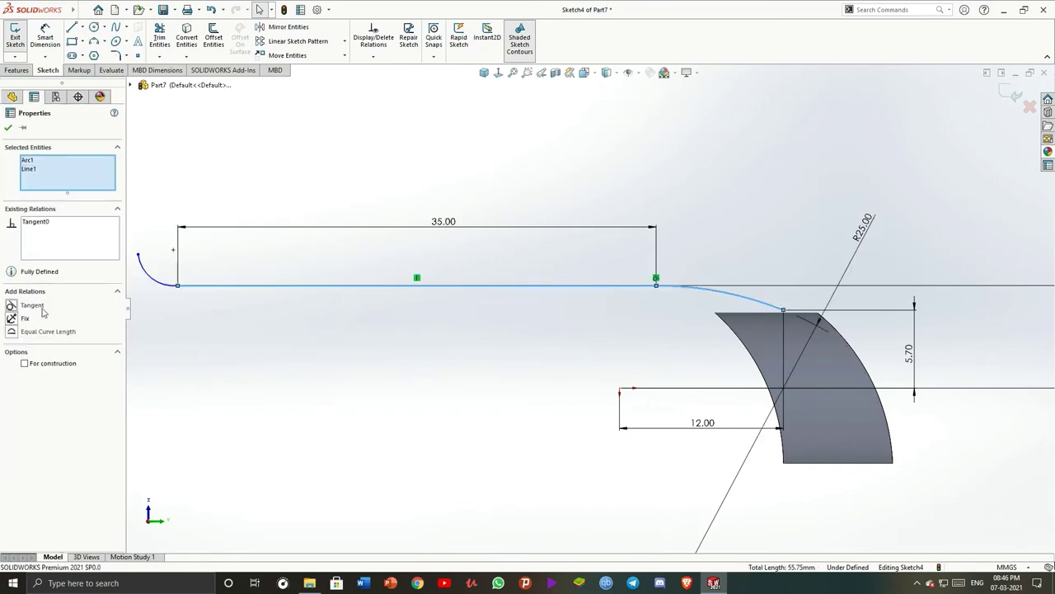
{"action": "scroll", "coordinate": [742, 216], "scroll_direction": "down", "scroll_amount": 2}
{"action": "key", "text": "Escape"}
{"action": "scroll", "coordinate": [746, 264], "scroll_direction": "down", "scroll_amount": 4}
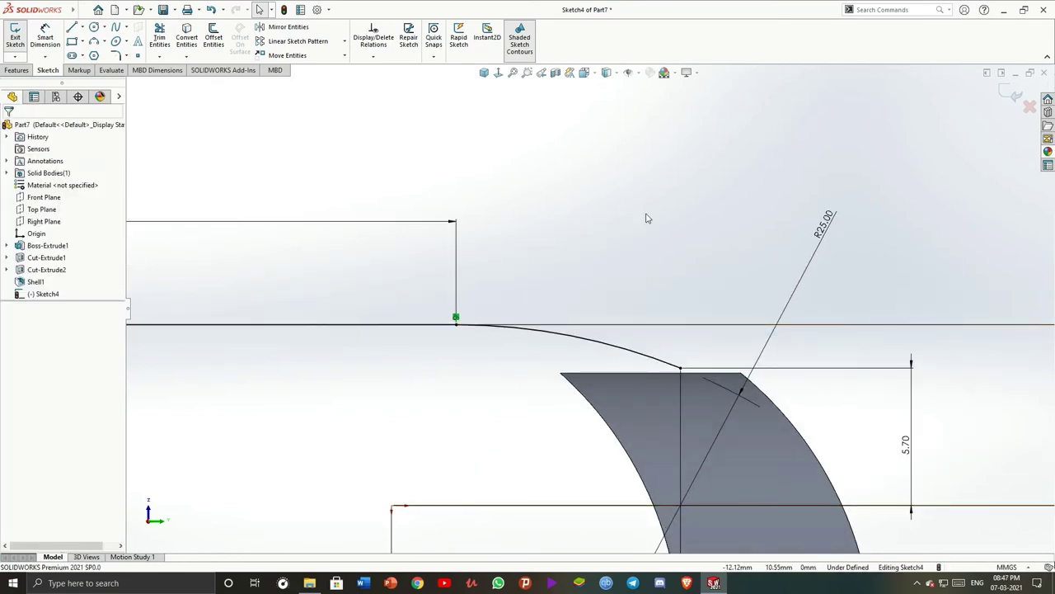
{"action": "scroll", "coordinate": [365, 308], "scroll_direction": "up", "scroll_amount": 3}
{"action": "scroll", "coordinate": [368, 306], "scroll_direction": "down", "scroll_amount": 2}
Dimension the left arc with a 3.50 width and a 4.80 mm radius
{"action": "left_click", "coordinate": [401, 287]}
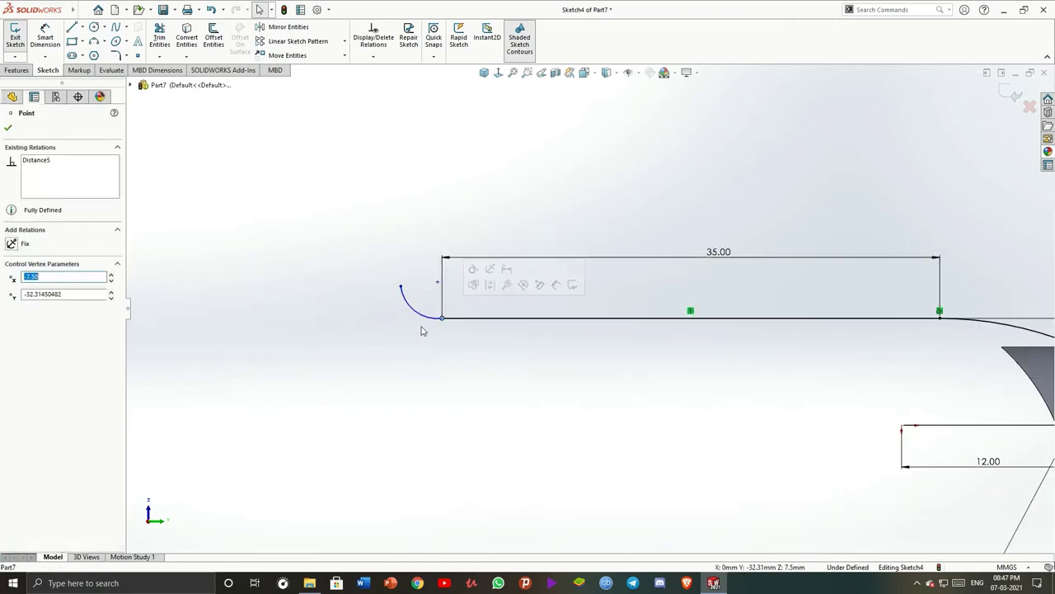
{"action": "key", "text": "d"}
{"action": "left_click", "coordinate": [401, 288]}
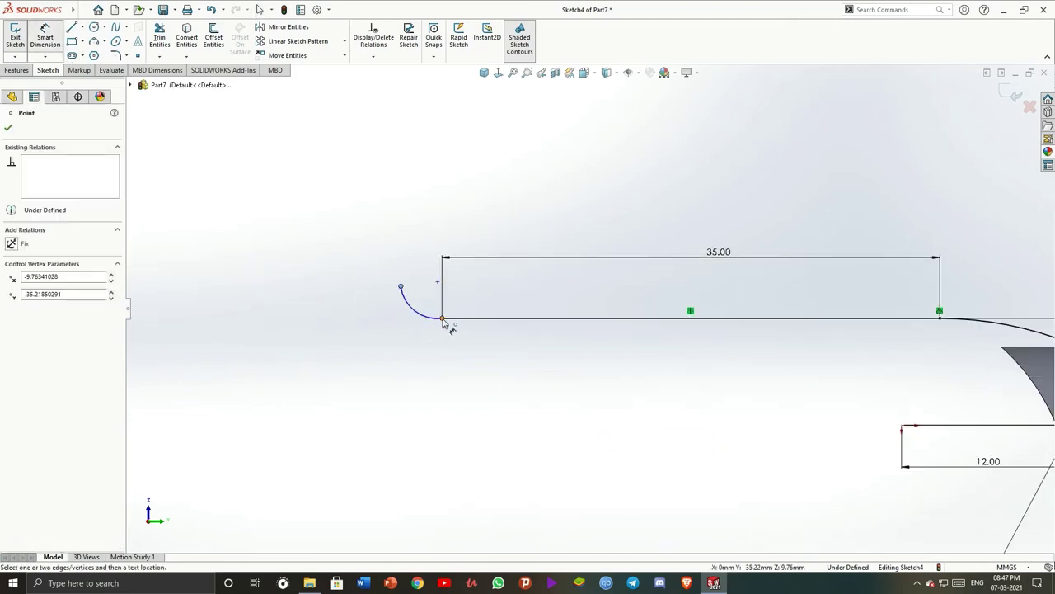
{"action": "left_click", "coordinate": [443, 319]}
{"action": "left_click", "coordinate": [417, 353]}
{"action": "key", "text": "Return"}
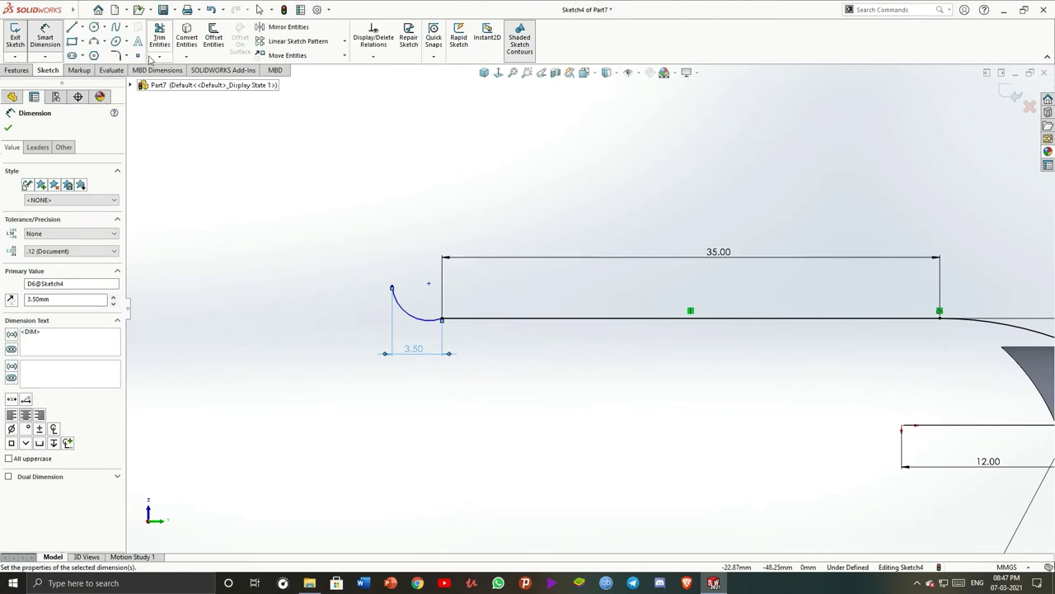
{"action": "left_click", "coordinate": [426, 320]}
{"action": "left_click", "coordinate": [375, 435]}
{"action": "type", "text": "4.8"}
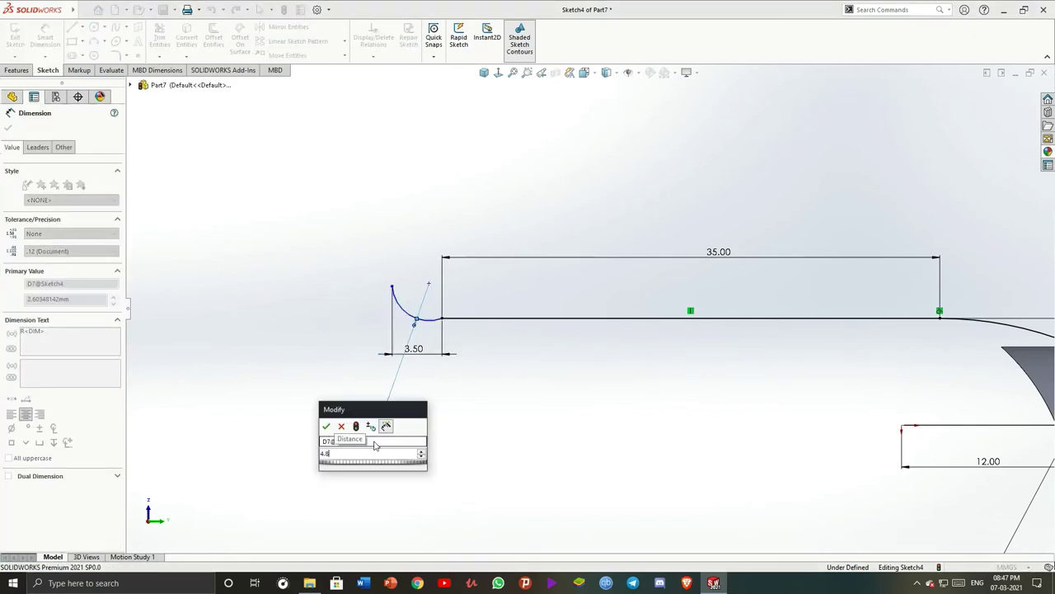
{"action": "key", "text": "Return"}
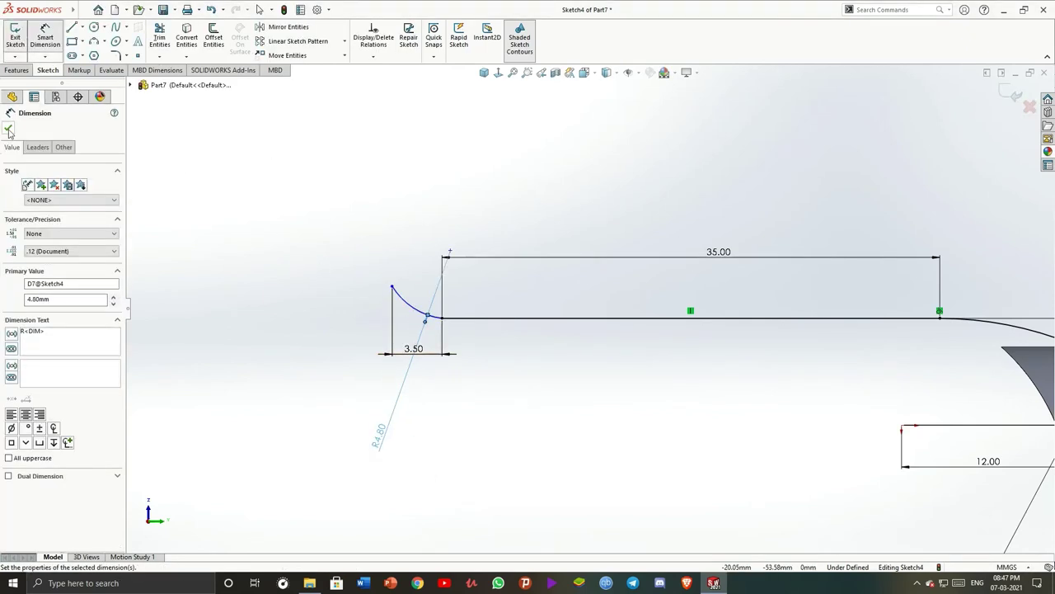
Make the left arc tangent to the line and exit Sketch4
{"action": "left_click", "coordinate": [8, 130]}
{"action": "scroll", "coordinate": [482, 341], "scroll_direction": "down", "scroll_amount": 2}
{"action": "left_click_drag", "start_coordinate": [503, 317], "coordinate": [380, 291]}
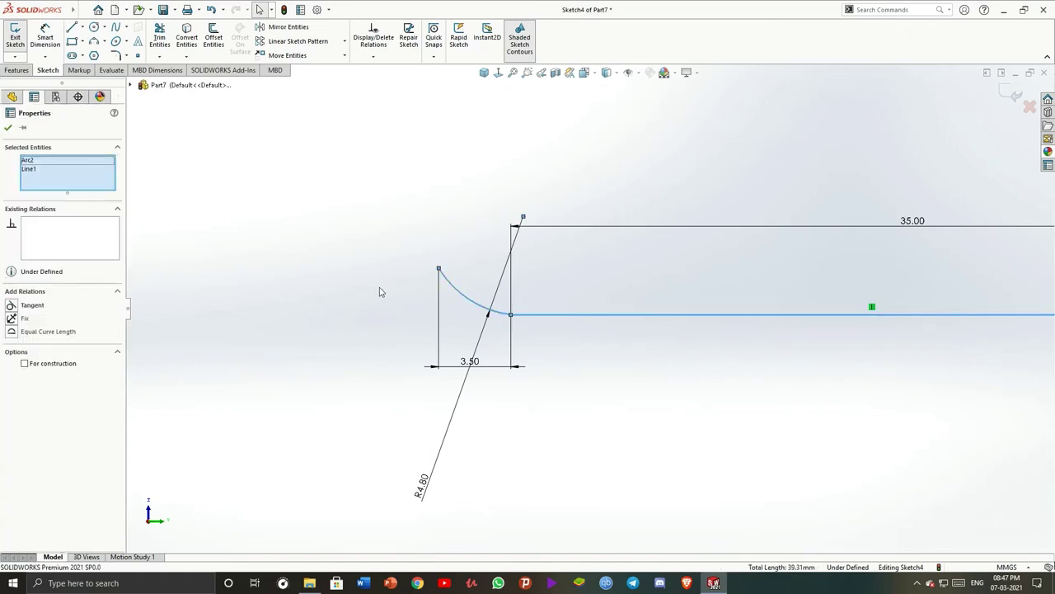
{"action": "left_click", "coordinate": [11, 305]}
{"action": "left_click", "coordinate": [629, 402]}
{"action": "scroll", "coordinate": [730, 360], "scroll_direction": "up", "scroll_amount": 2}
{"action": "scroll", "coordinate": [683, 358], "scroll_direction": "up", "scroll_amount": 1}
{"action": "scroll", "coordinate": [885, 398], "scroll_direction": "up", "scroll_amount": 1}
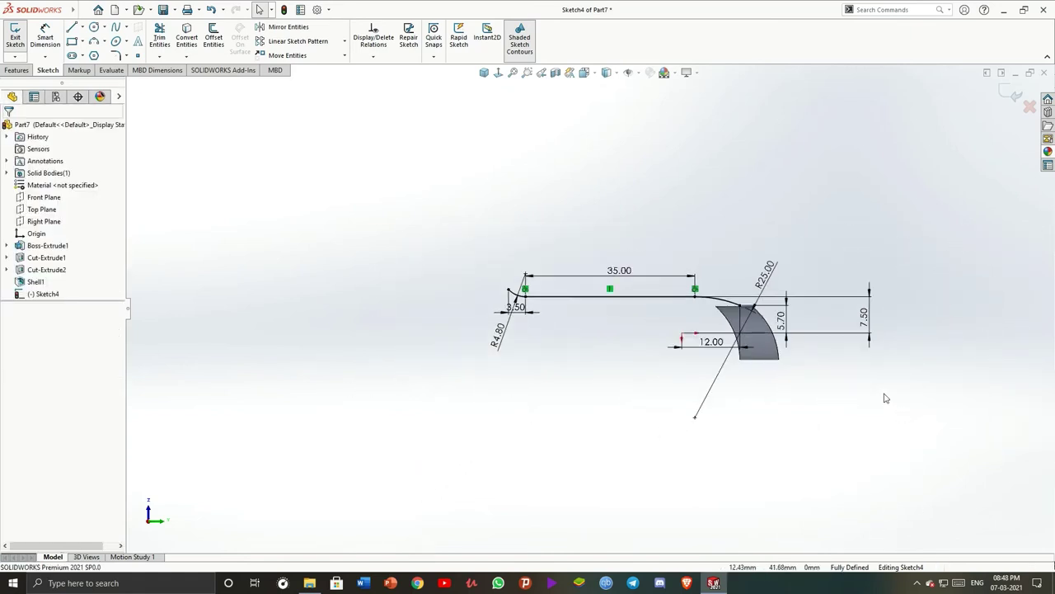
{"action": "left_click", "coordinate": [1013, 90]}
{"action": "scroll", "coordinate": [528, 284], "scroll_direction": "down", "scroll_amount": 3}
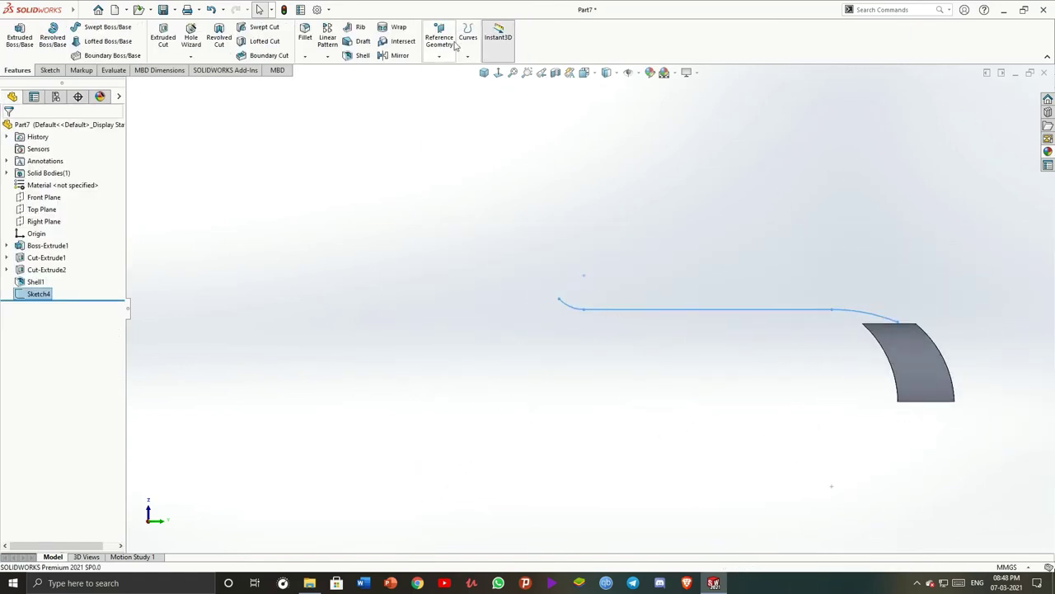
Create Plane1 through the path's end arc (Arc2) and end point (Point5)
{"action": "left_click", "coordinate": [454, 46]}
{"action": "left_click", "coordinate": [449, 66]}
{"action": "left_click", "coordinate": [571, 305]}
{"action": "left_click", "coordinate": [584, 275]}
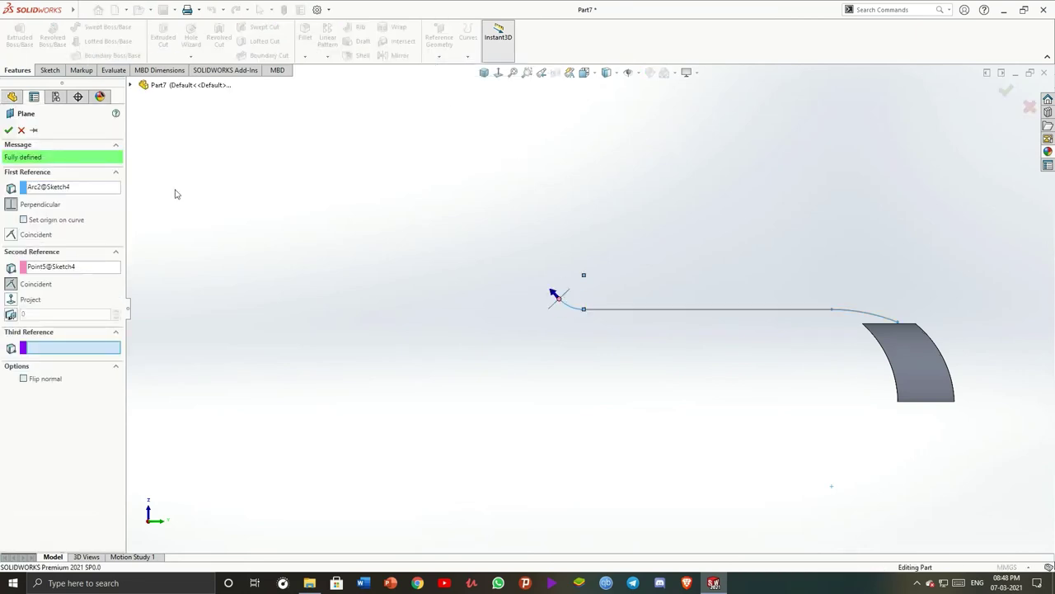
{"action": "right_click", "coordinate": [190, 219]}
Start a sketch on Plane1 and draw a straight slot
{"action": "right_click", "coordinate": [33, 306]}
{"action": "left_click", "coordinate": [51, 272]}
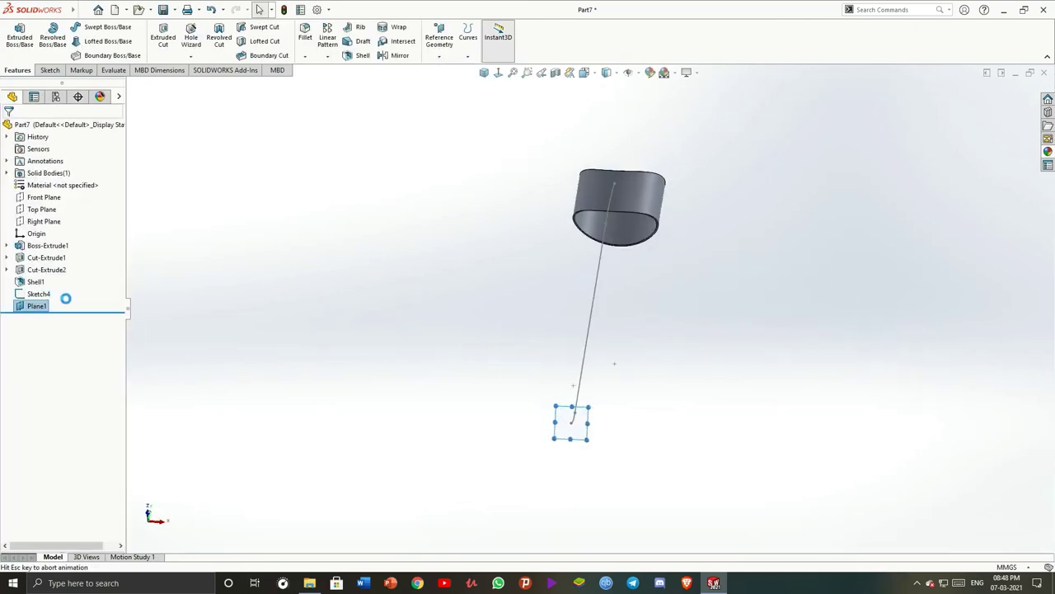
{"action": "scroll", "coordinate": [619, 351], "scroll_direction": "down", "scroll_amount": 3}
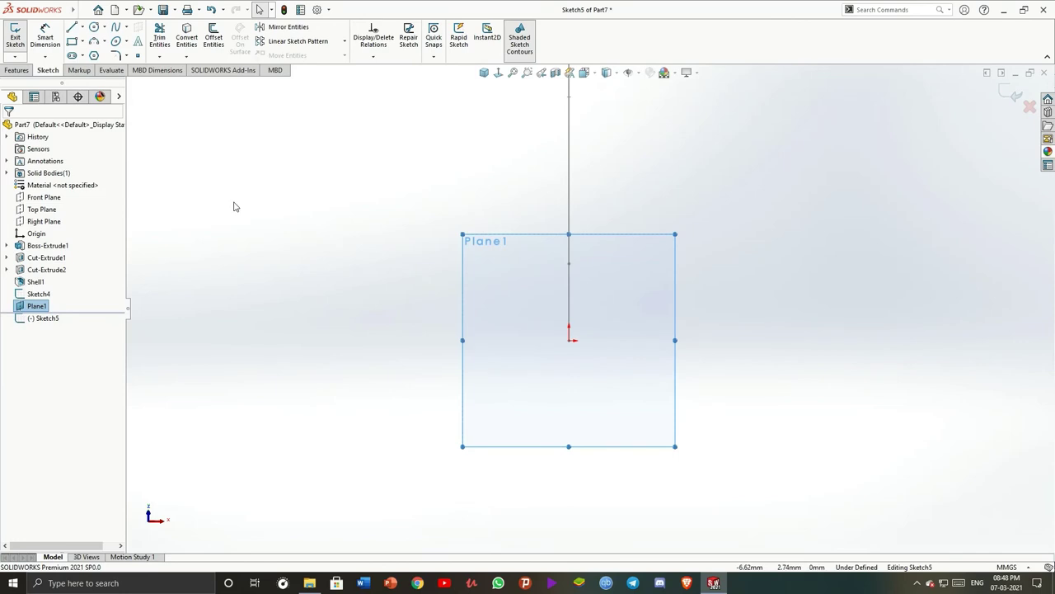
{"action": "left_click", "coordinate": [72, 56]}
{"action": "left_click", "coordinate": [535, 404]}
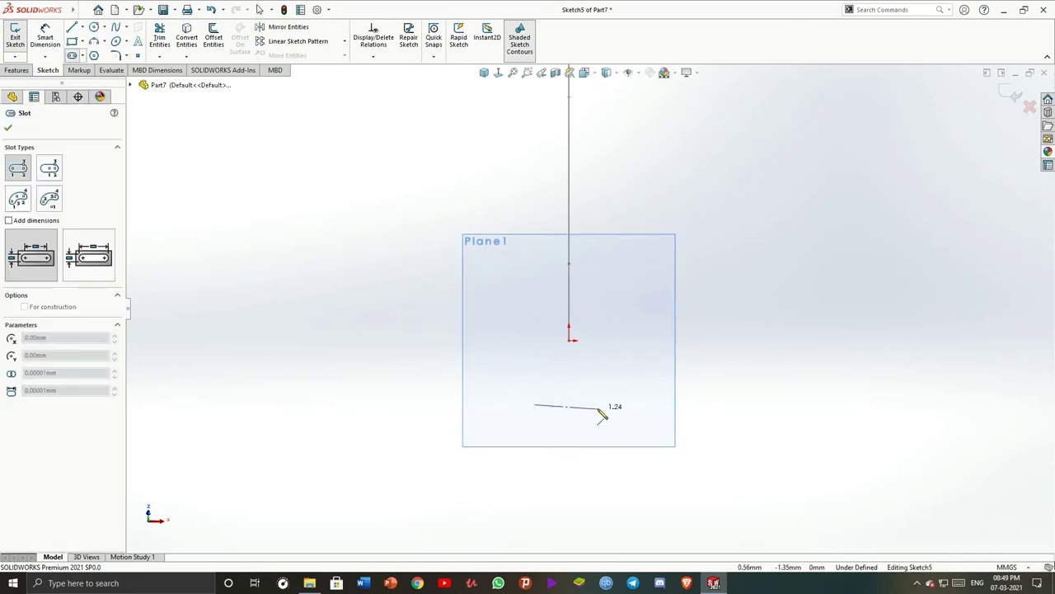
{"action": "left_click", "coordinate": [596, 404]}
{"action": "left_click", "coordinate": [610, 416]}
{"action": "key", "text": "Escape"}
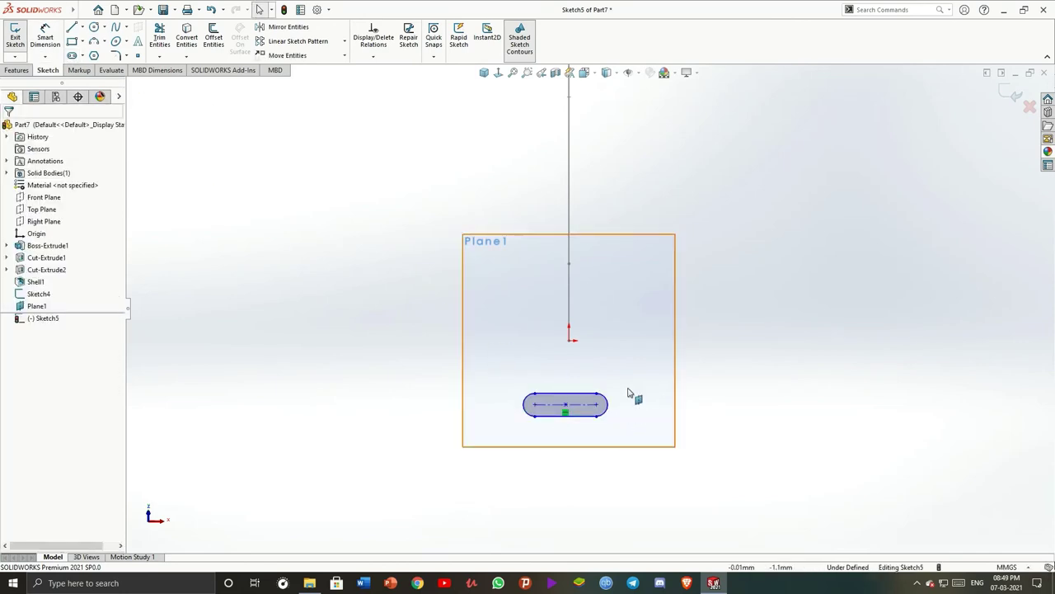
Dimension the slot length to 5
{"action": "left_click", "coordinate": [46, 35]}
{"action": "left_click", "coordinate": [561, 412]}
{"action": "left_click", "coordinate": [570, 480]}
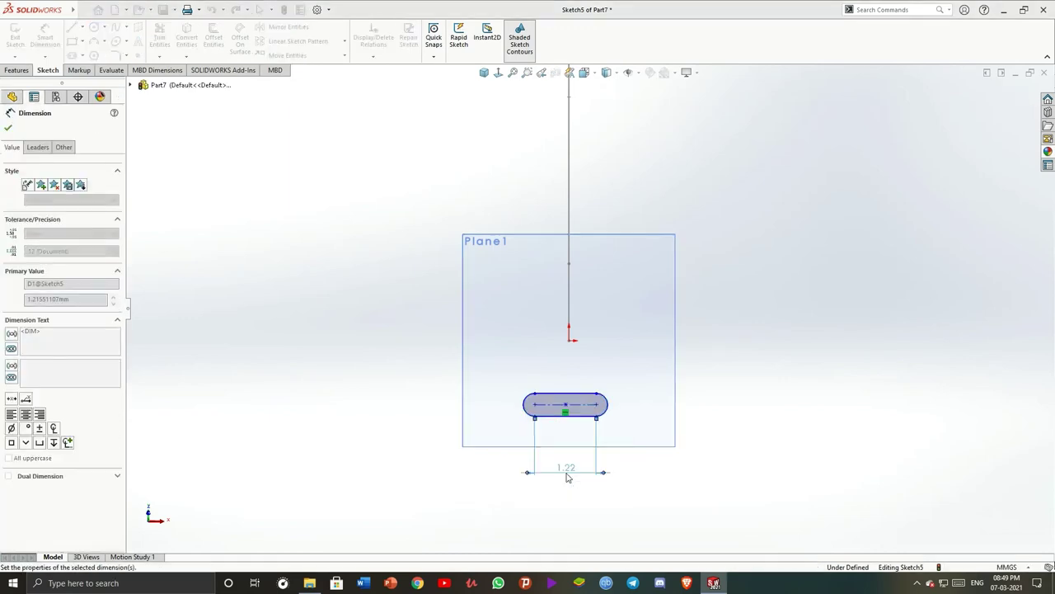
{"action": "type", "text": "5"}
{"action": "key", "text": "Return"}
Dimension the slot's rounded end and its width to 0.7
{"action": "scroll", "coordinate": [567, 480], "scroll_direction": "down", "scroll_amount": 2}
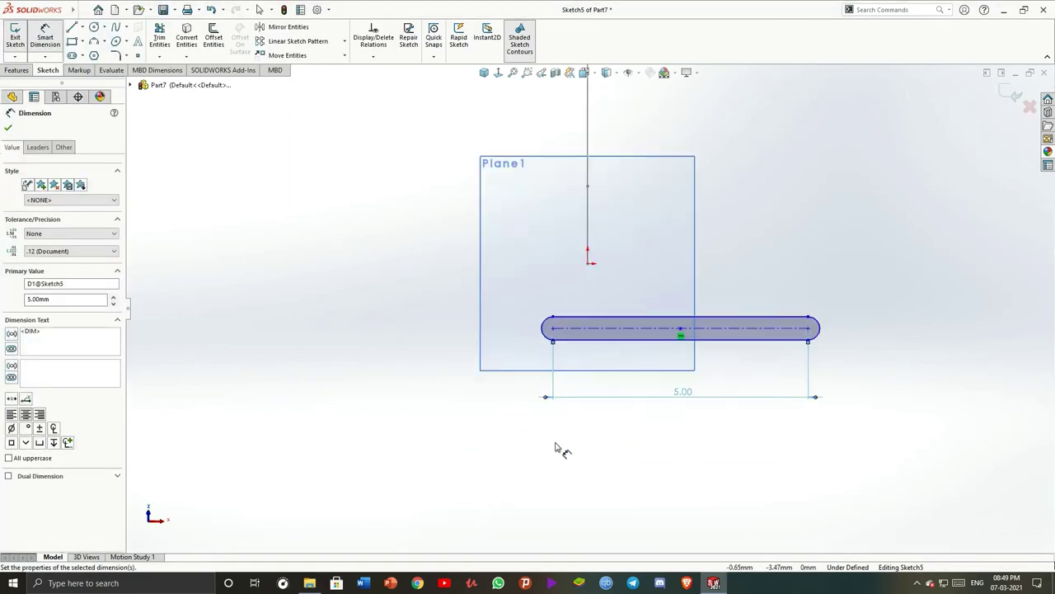
{"action": "left_click", "coordinate": [543, 330]}
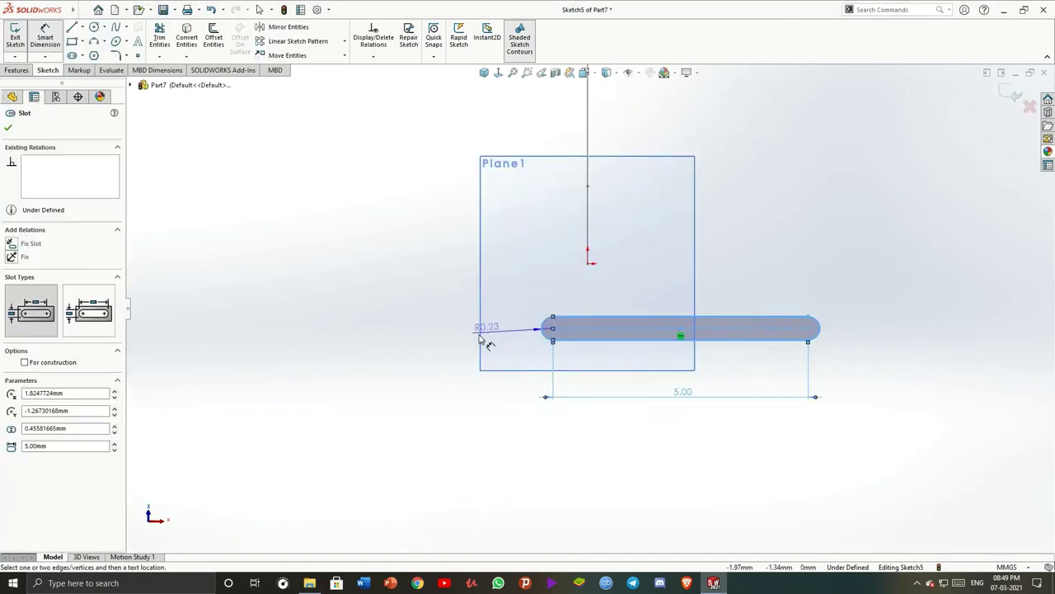
{"action": "left_click", "coordinate": [442, 333]}
{"action": "type", "text": "0.7"}
{"action": "key", "text": "Return"}
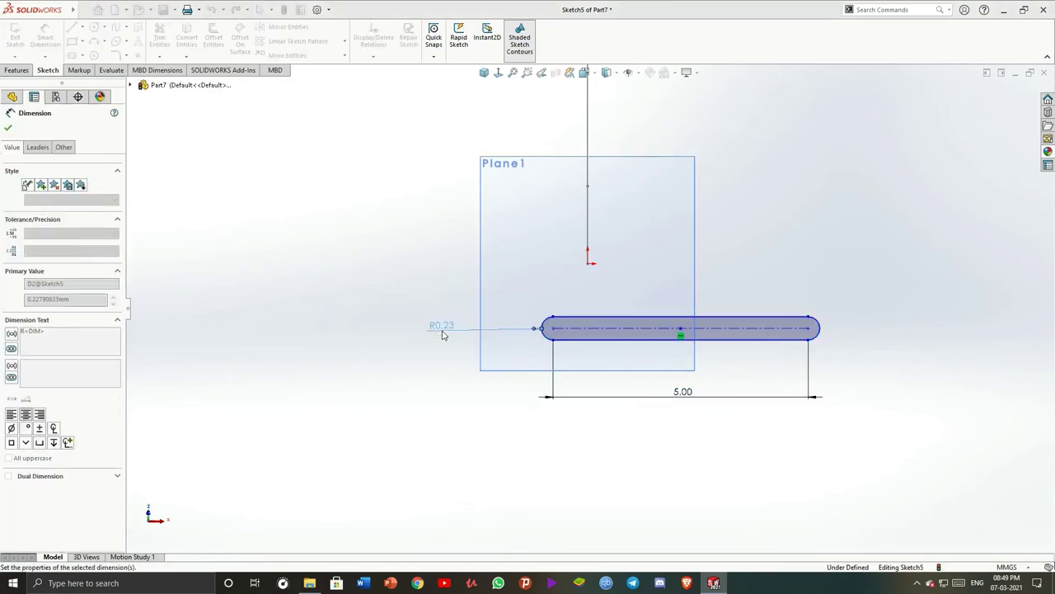
{"action": "key", "text": "Escape"}
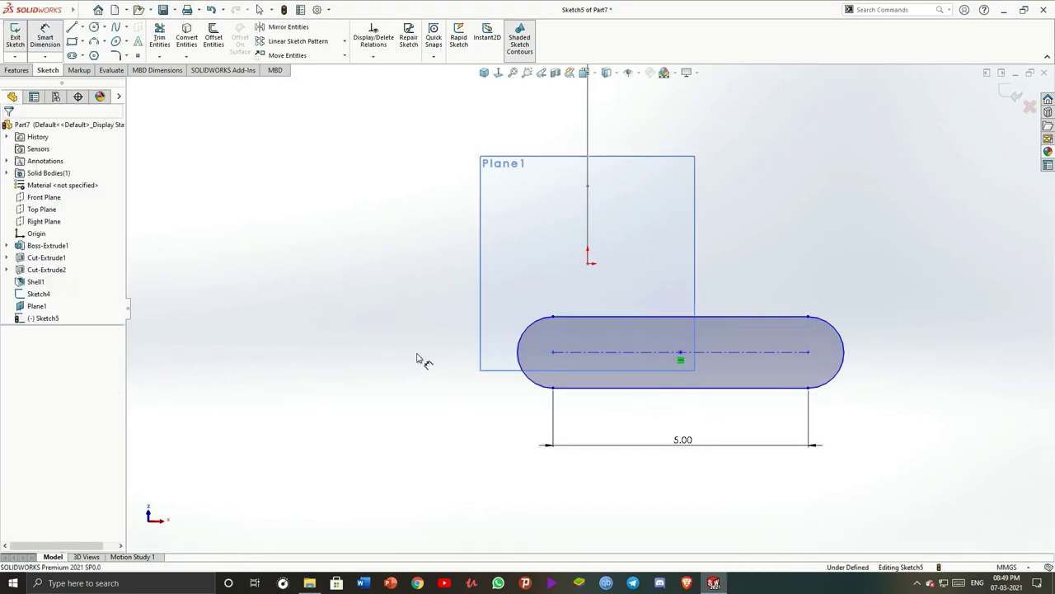
{"action": "left_click", "coordinate": [552, 317]}
{"action": "left_click", "coordinate": [552, 387]}
{"action": "left_click", "coordinate": [396, 394]}
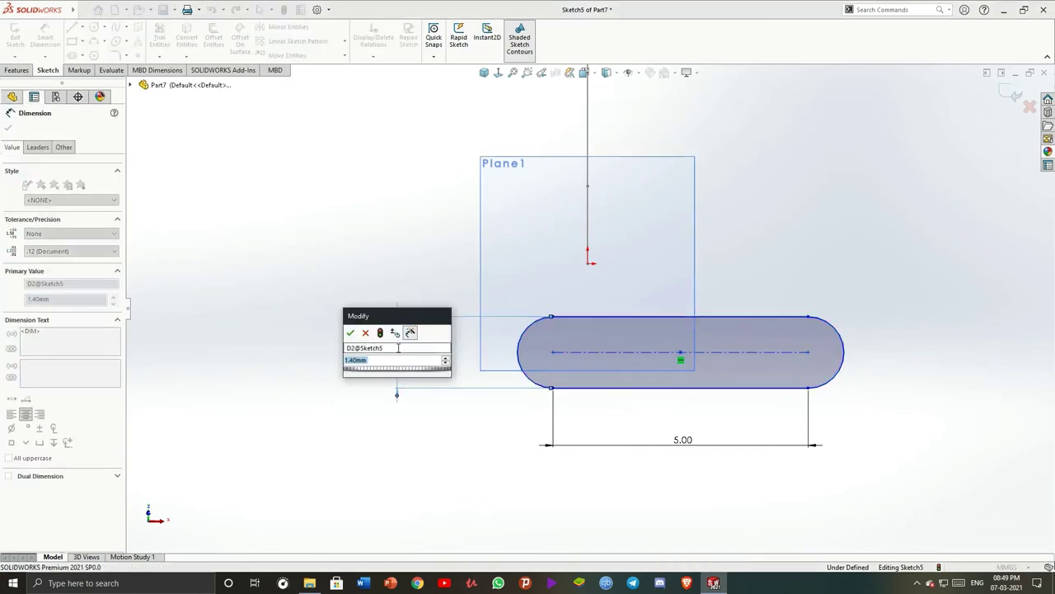
{"action": "type", "text": "0.7"}
{"action": "key", "text": "Return"}
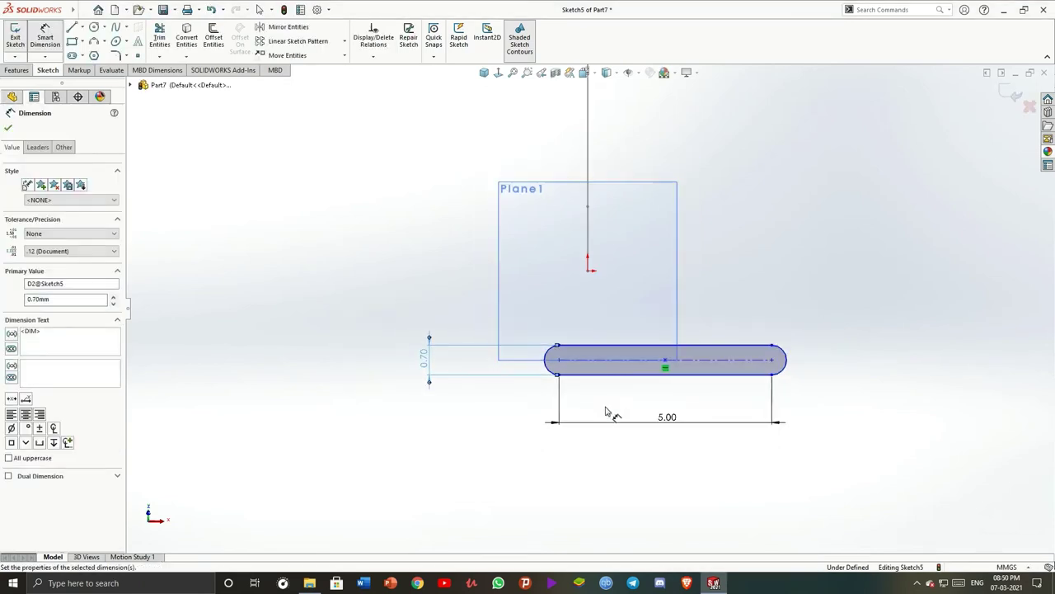
Make the slot's centre point coincident with the path's vertical line, then exit the sketch
{"action": "scroll", "coordinate": [666, 383], "scroll_direction": "down", "scroll_amount": 5}
{"action": "left_click", "coordinate": [639, 338]}
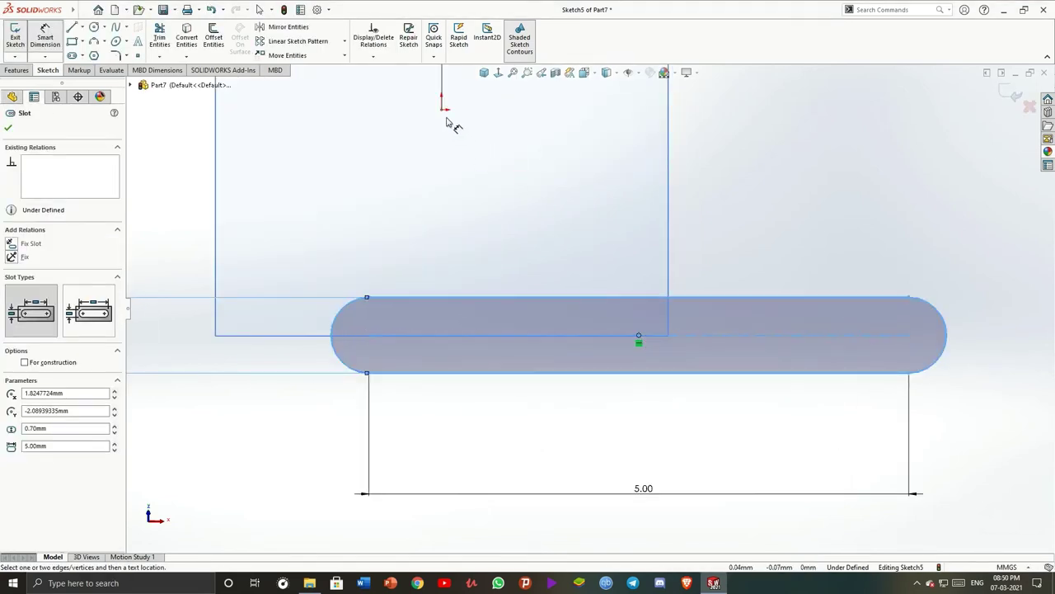
{"action": "scroll", "coordinate": [443, 105], "scroll_direction": "up", "scroll_amount": 3}
{"action": "middle_click_drag", "start_coordinate": [511, 129], "coordinate": [527, 217], "text": "ctrl"}
{"action": "left_click", "coordinate": [528, 230]}
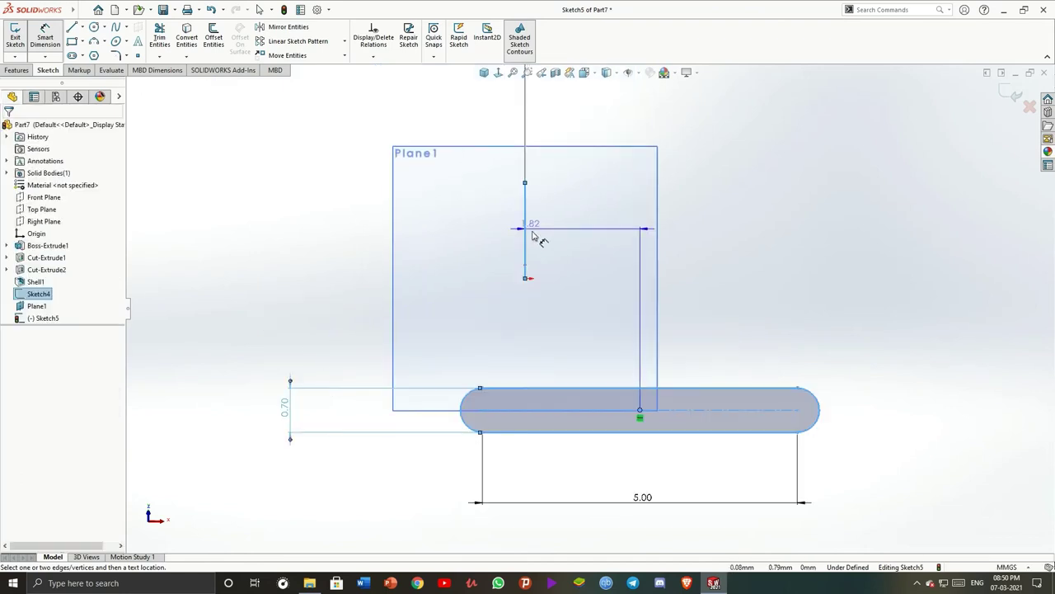
{"action": "key", "text": "Escape"}
{"action": "key", "text": "Escape"}
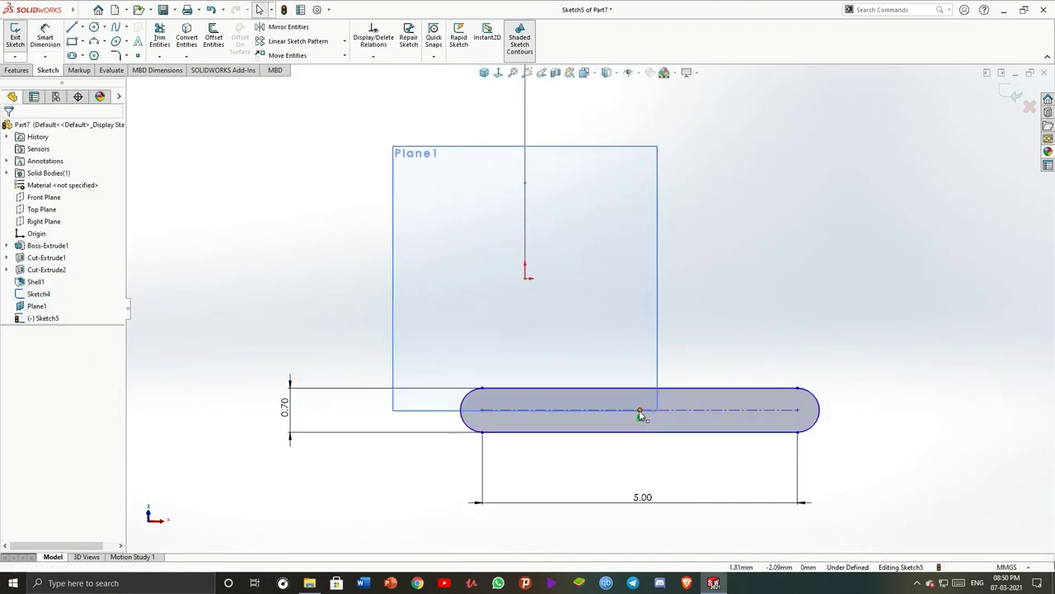
{"action": "left_click", "coordinate": [640, 416]}
{"action": "left_click", "coordinate": [525, 249], "text": "ctrl"}
{"action": "left_click", "coordinate": [28, 338]}
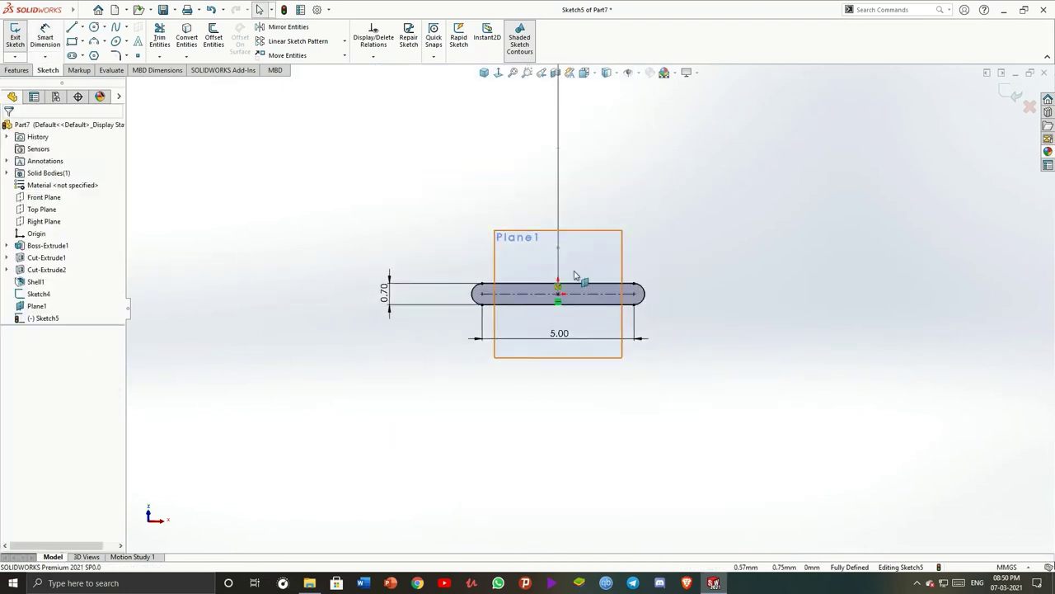
{"action": "scroll", "coordinate": [631, 344], "scroll_direction": "down", "scroll_amount": 3}
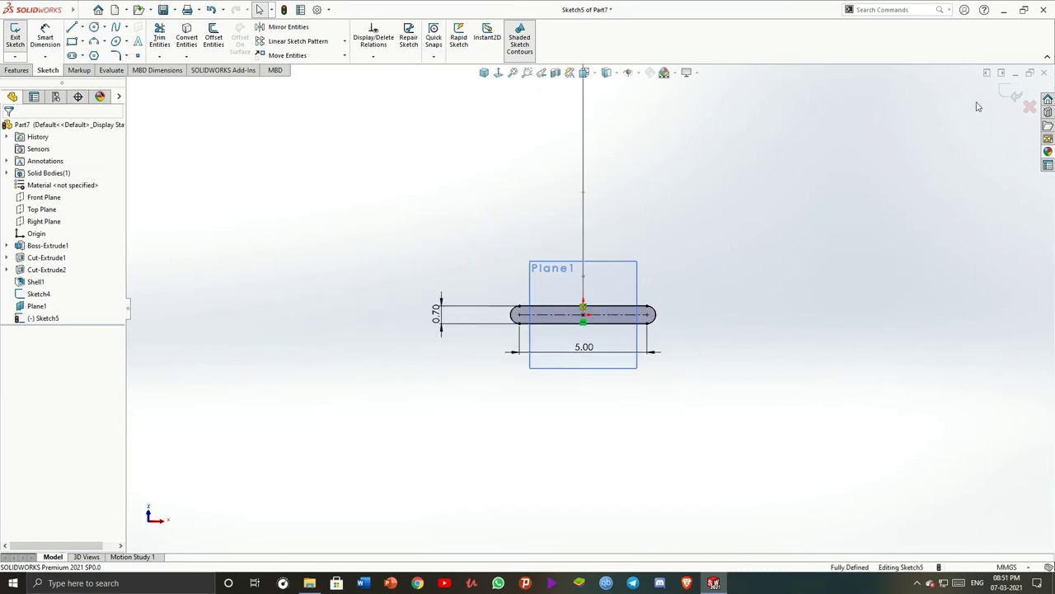
{"action": "left_click", "coordinate": [1016, 95]}
{"action": "scroll", "coordinate": [758, 330], "scroll_direction": "down", "scroll_amount": 3}
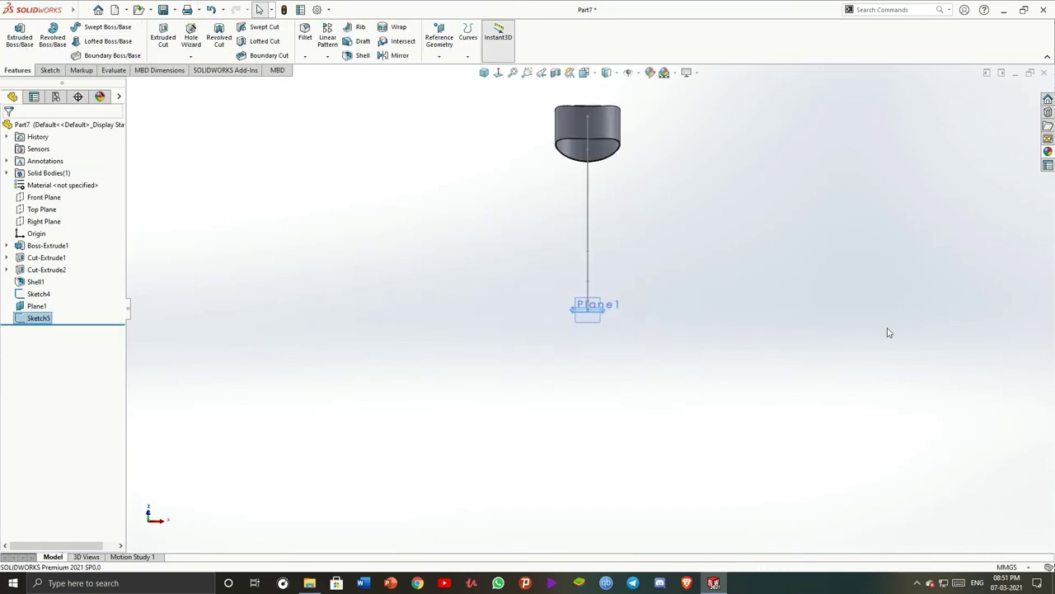
Sweep the slot profile (Sketch5) along the curved path (Sketch4) to create Sweep1
{"action": "middle_click_drag", "start_coordinate": [888, 332], "coordinate": [742, 309]}
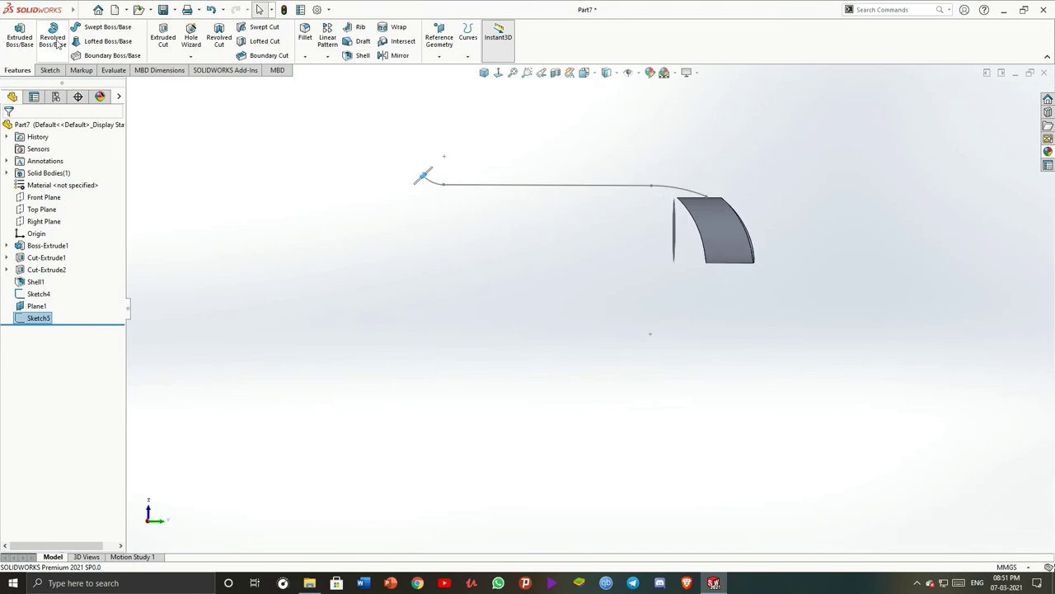
{"action": "left_click", "coordinate": [107, 26]}
{"action": "left_click", "coordinate": [454, 238]}
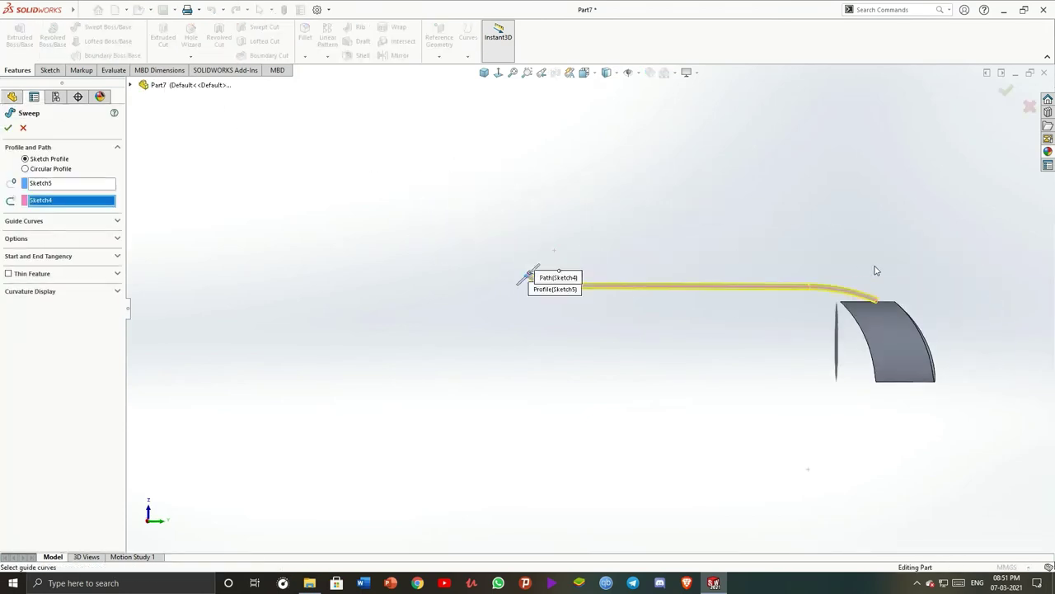
{"action": "left_click", "coordinate": [1006, 91]}
Start Sketch6 on the swept arm's end face
{"action": "mouse_move", "coordinate": [910, 271]}
{"action": "middle_mouse_down"}
{"action": "mouse_move", "coordinate": [830, 328]}
{"action": "mouse_move", "coordinate": [675, 322]}
{"action": "middle_mouse_up"}
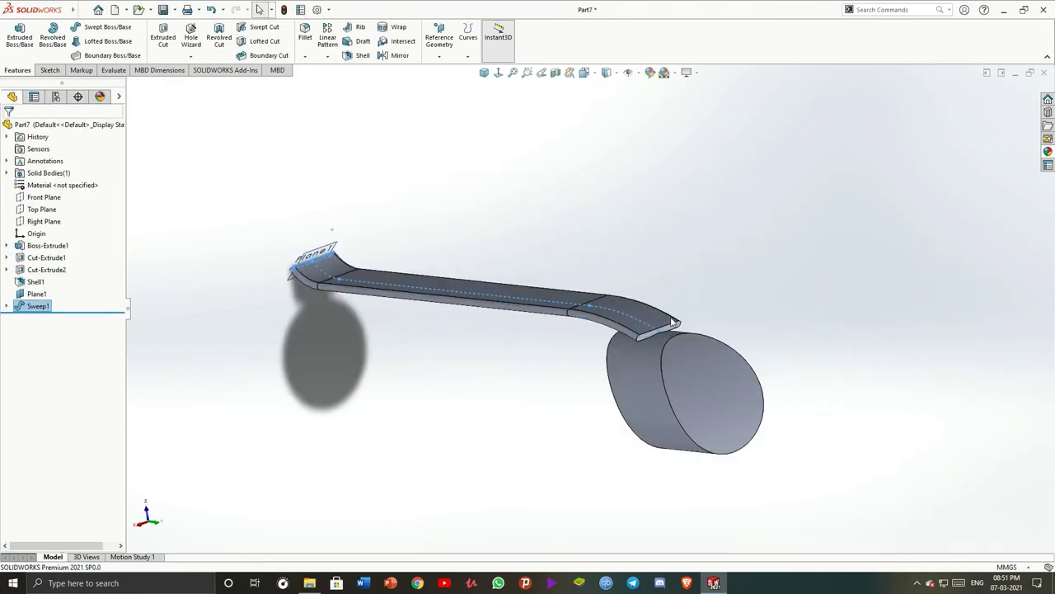
{"action": "scroll", "coordinate": [728, 309], "scroll_direction": "down", "scroll_amount": 3}
{"action": "left_click", "coordinate": [577, 368]}
{"action": "middle_click_drag", "start_coordinate": [577, 368], "coordinate": [531, 415]}
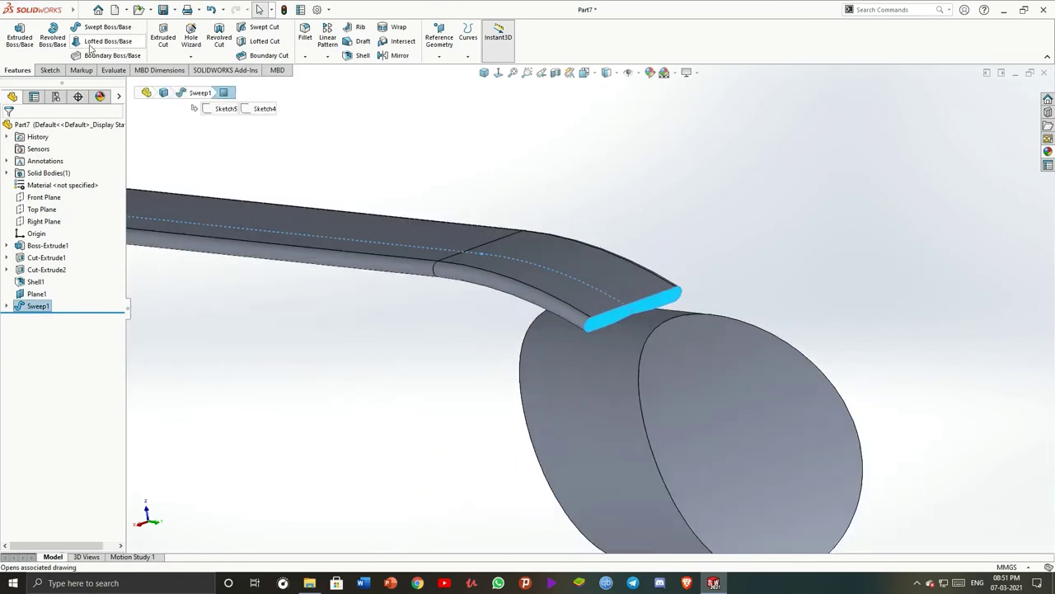
{"action": "left_click", "coordinate": [49, 70]}
{"action": "left_click", "coordinate": [14, 37]}
{"action": "mouse_move", "coordinate": [391, 165]}
{"action": "middle_mouse_down"}
{"action": "mouse_move", "coordinate": [566, 216]}
{"action": "mouse_move", "coordinate": [591, 384]}
{"action": "mouse_move", "coordinate": [675, 302]}
{"action": "middle_mouse_up"}
{"action": "scroll", "coordinate": [591, 385], "scroll_direction": "up", "scroll_amount": 3}
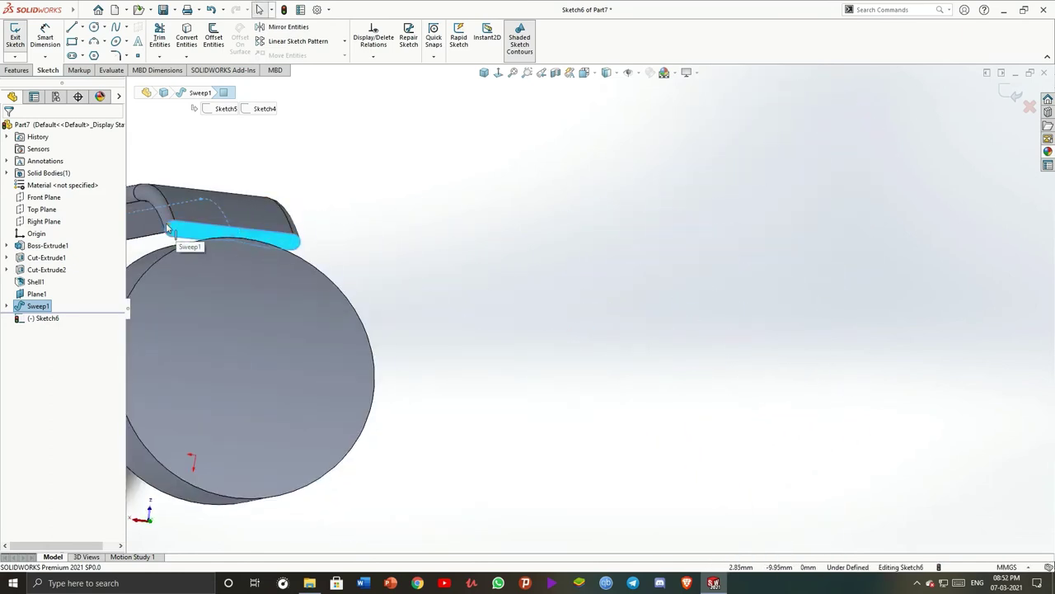
Exit the empty Sketch6 without adding any geometry
{"action": "scroll", "coordinate": [473, 263], "scroll_direction": "up", "scroll_amount": 5}
{"action": "middle_click_drag", "start_coordinate": [473, 264], "coordinate": [189, 117]}
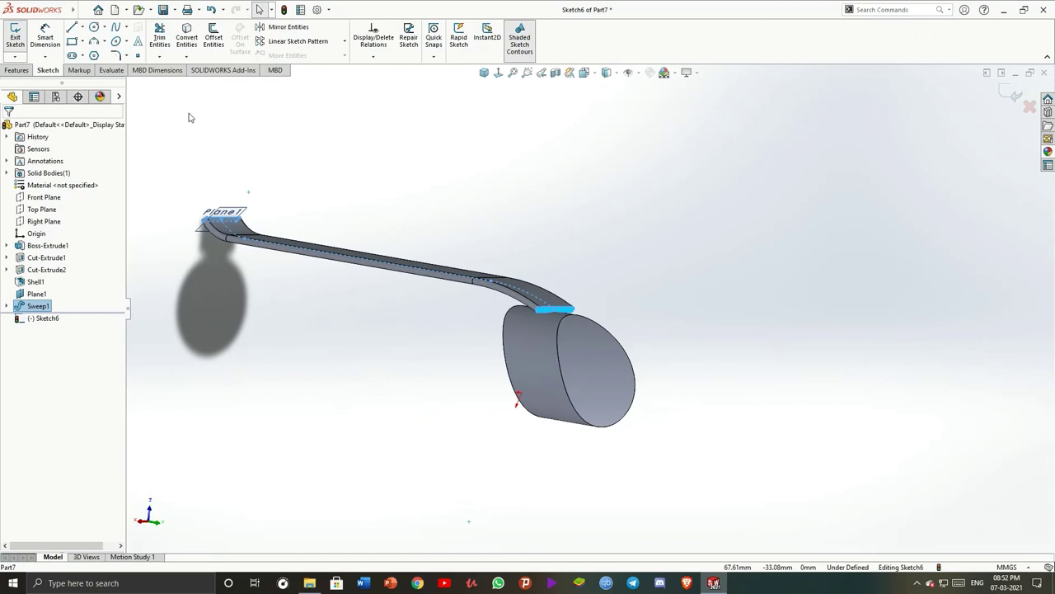
{"action": "left_click", "coordinate": [1004, 98]}
{"action": "scroll", "coordinate": [627, 272], "scroll_direction": "down", "scroll_amount": 3}
Start Sketch7 on the Sweep1 arm's end face where it meets the cap
{"action": "left_click", "coordinate": [515, 333]}
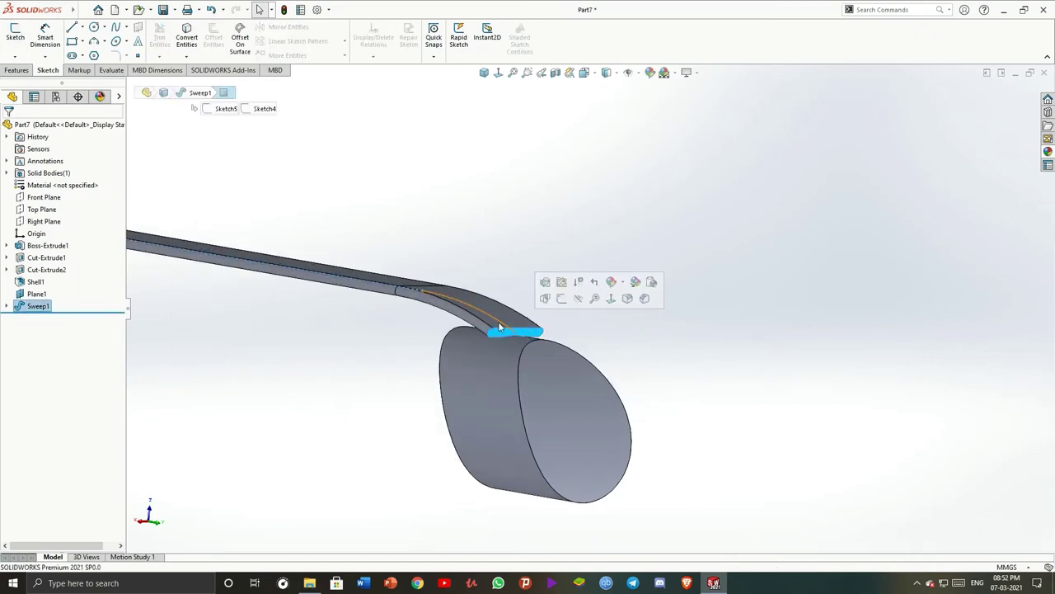
{"action": "left_click", "coordinate": [27, 72]}
{"action": "mouse_move", "coordinate": [632, 314]}
{"action": "middle_mouse_down"}
{"action": "mouse_move", "coordinate": [662, 243]}
{"action": "mouse_move", "coordinate": [696, 235]}
{"action": "mouse_move", "coordinate": [565, 128]}
{"action": "mouse_move", "coordinate": [479, 295]}
{"action": "mouse_move", "coordinate": [624, 239]}
{"action": "middle_mouse_up"}
{"action": "scroll", "coordinate": [495, 280], "scroll_direction": "down", "scroll_amount": 3}
{"action": "scroll", "coordinate": [412, 271], "scroll_direction": "down", "scroll_amount": 2}
{"action": "scroll", "coordinate": [412, 271], "scroll_direction": "down", "scroll_amount": 1}
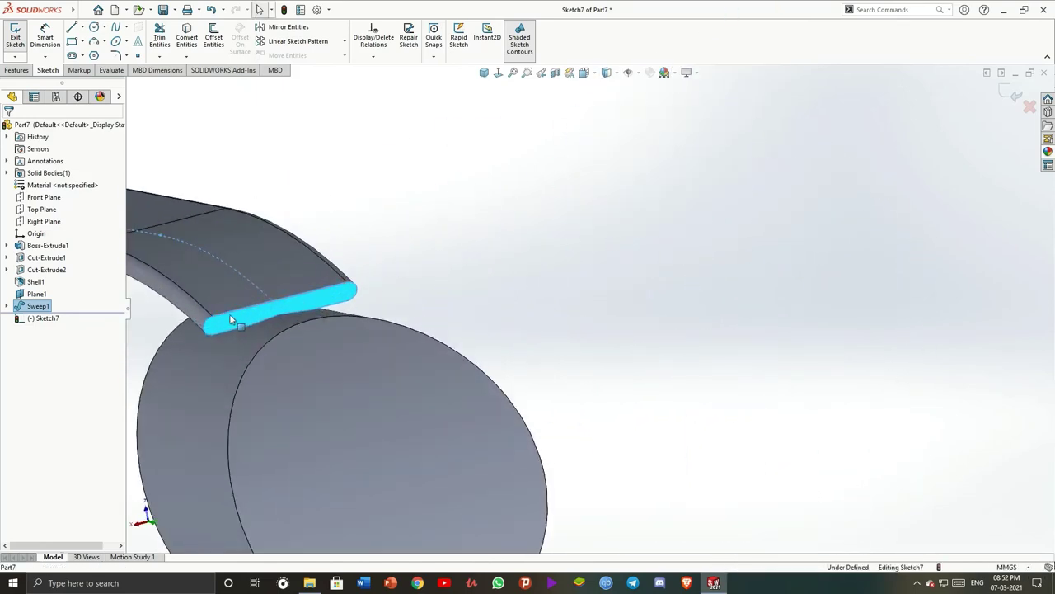
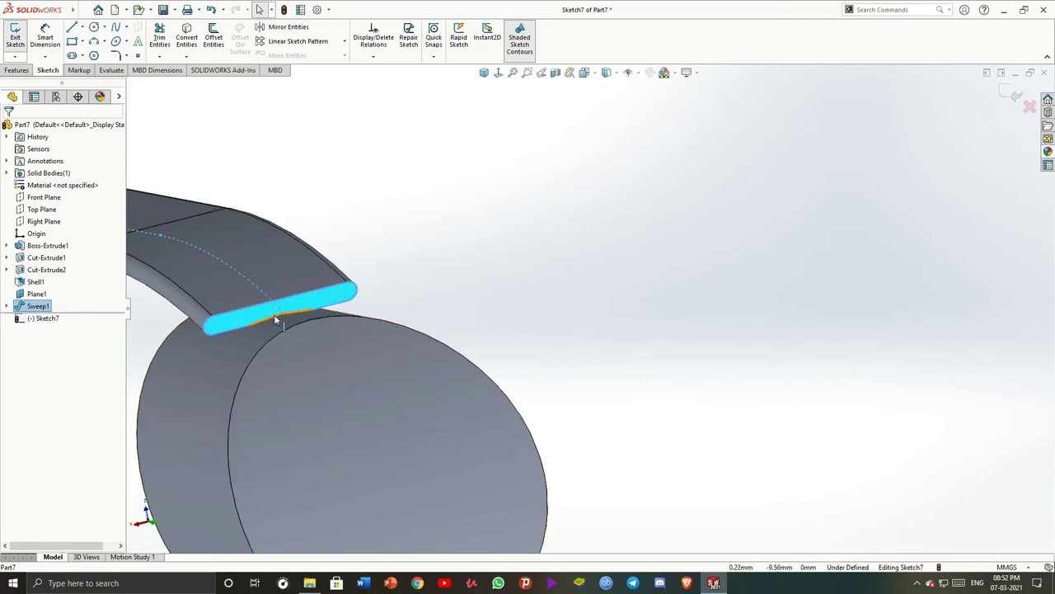
Convert the tube-end edge into sketch entities for a new end profile
{"action": "left_click", "coordinate": [188, 40]}
{"action": "key", "text": "f"}
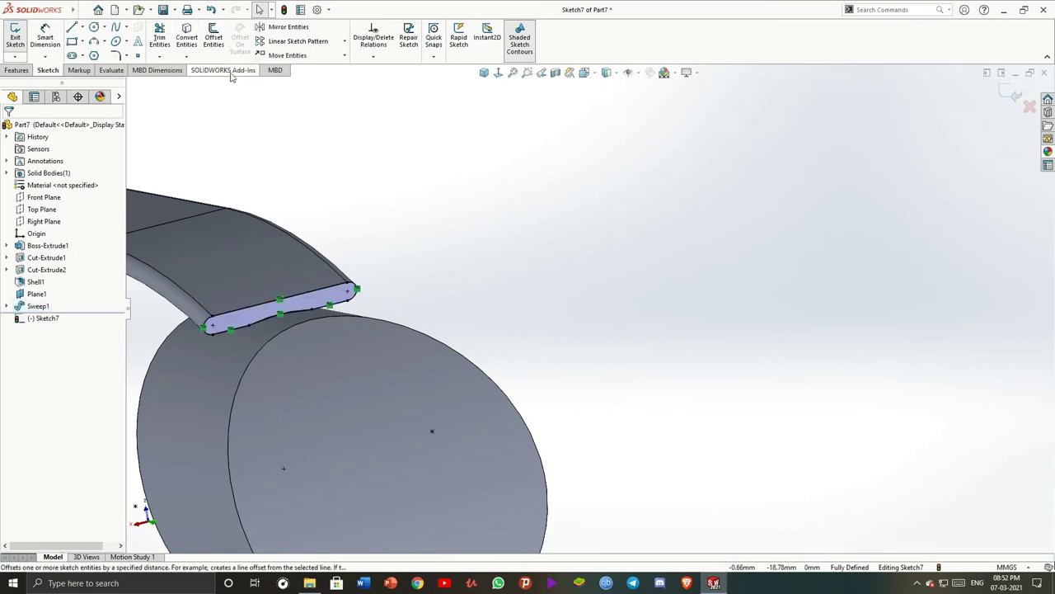
{"action": "mouse_move", "coordinate": [1005, 89]}
{"action": "middle_mouse_down"}
{"action": "mouse_move", "coordinate": [494, 261]}
{"action": "mouse_move", "coordinate": [607, 355]}
{"action": "mouse_move", "coordinate": [777, 237]}
{"action": "middle_mouse_up"}
Extrude the converted end profile Up To Next so the strip joins the cap body
{"action": "key", "text": "e"}
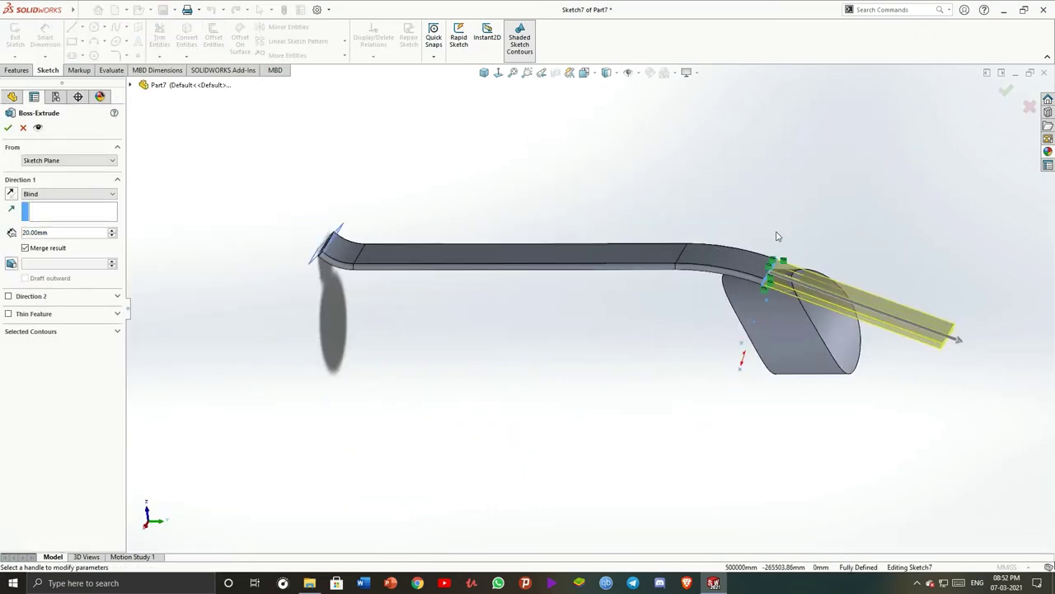
{"action": "scroll", "coordinate": [777, 237], "scroll_direction": "down", "scroll_amount": 5}
{"action": "left_click", "coordinate": [70, 193]}
{"action": "left_click", "coordinate": [50, 222]}
{"action": "mouse_move", "coordinate": [50, 223]}
{"action": "middle_mouse_down"}
{"action": "mouse_move", "coordinate": [737, 307]}
{"action": "mouse_move", "coordinate": [559, 301]}
{"action": "mouse_move", "coordinate": [733, 286]}
{"action": "middle_mouse_up"}
{"action": "scroll", "coordinate": [734, 286], "scroll_direction": "down", "scroll_amount": 3}
{"action": "scroll", "coordinate": [734, 286], "scroll_direction": "up", "scroll_amount": 3}
{"action": "key", "text": "Return"}
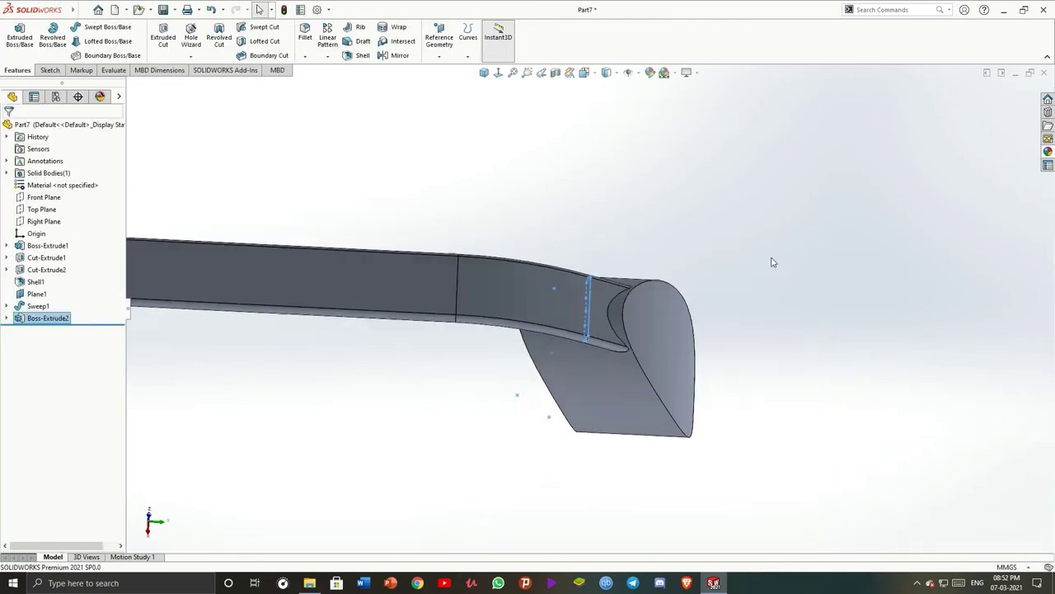
Create a reference plane offset 15 mm from the Front Plane
{"action": "mouse_move", "coordinate": [765, 234]}
{"action": "middle_mouse_down"}
{"action": "mouse_move", "coordinate": [670, 351]}
{"action": "mouse_move", "coordinate": [502, 441]}
{"action": "middle_mouse_up"}
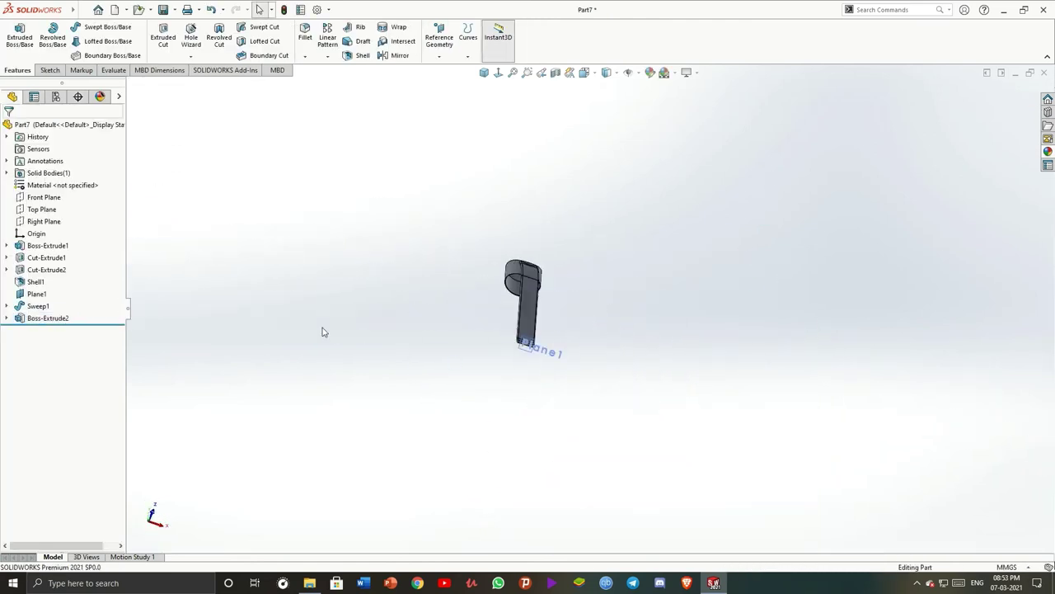
{"action": "right_click", "coordinate": [35, 298]}
{"action": "mouse_move", "coordinate": [577, 346]}
{"action": "middle_mouse_down"}
{"action": "mouse_move", "coordinate": [805, 219]}
{"action": "mouse_move", "coordinate": [701, 351]}
{"action": "middle_mouse_up"}
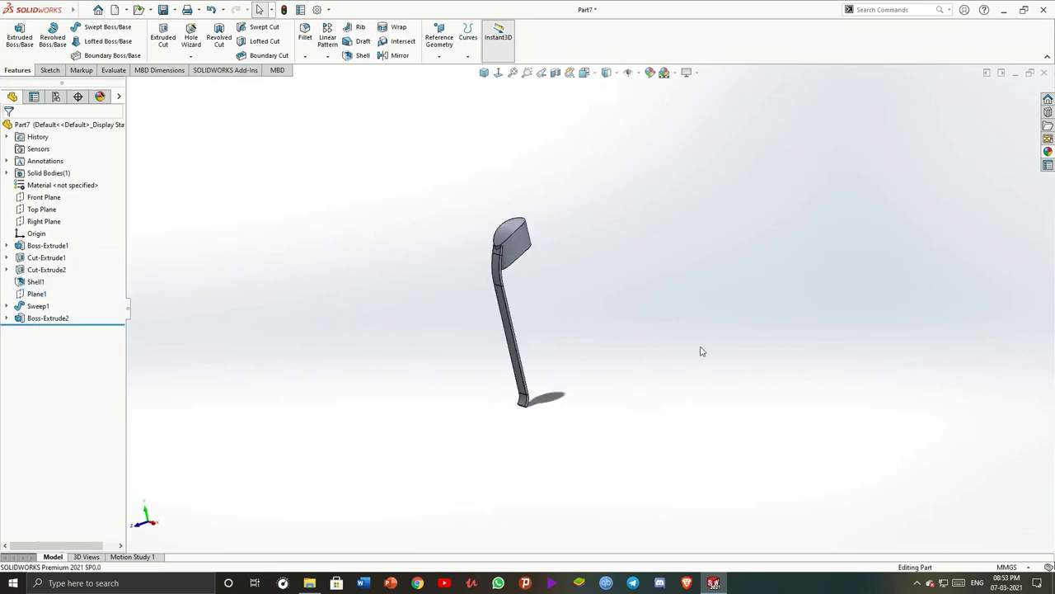
{"action": "left_click", "coordinate": [439, 37]}
{"action": "left_click", "coordinate": [450, 72]}
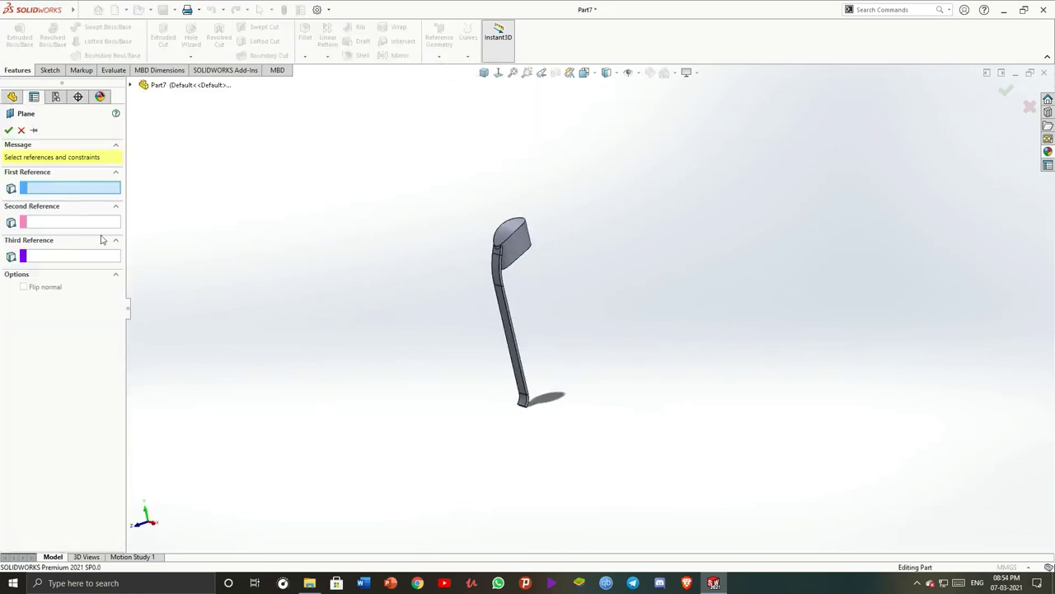
{"action": "left_click", "coordinate": [130, 85]}
{"action": "left_click", "coordinate": [180, 158]}
{"action": "left_click", "coordinate": [67, 264]}
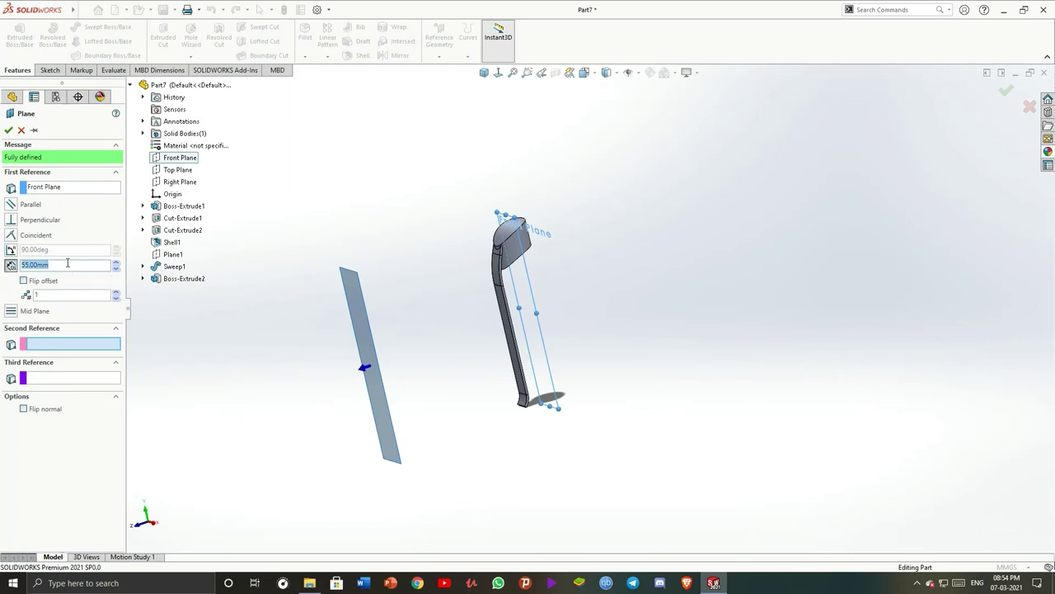
{"action": "key", "text": "Return"}
{"action": "left_click", "coordinate": [7, 130]}
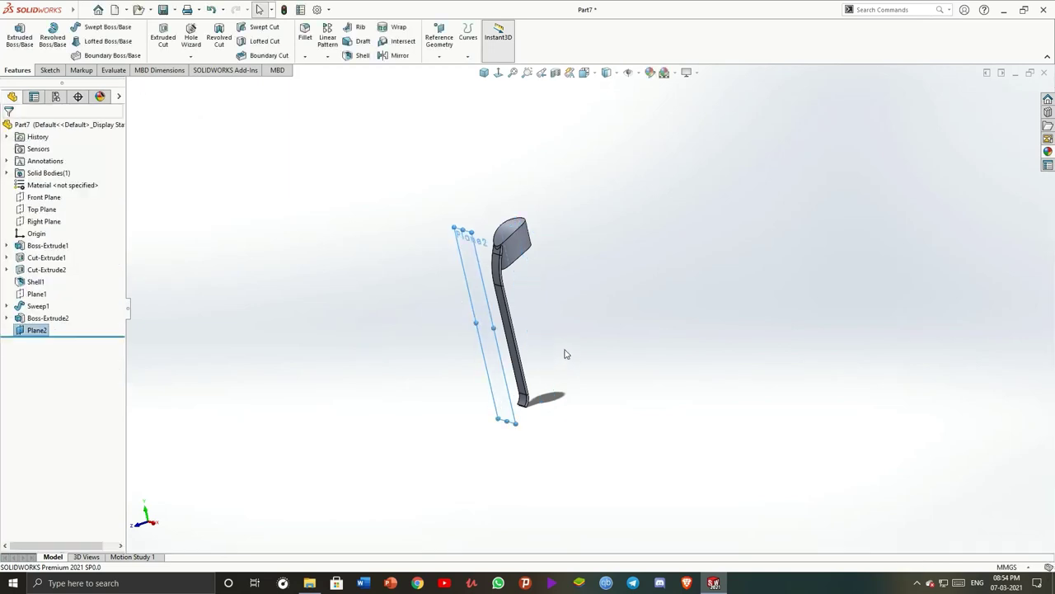
View the part normal to Plane2, then undo that plane
{"action": "right_click", "coordinate": [37, 329]}
{"action": "left_click", "coordinate": [106, 303]}
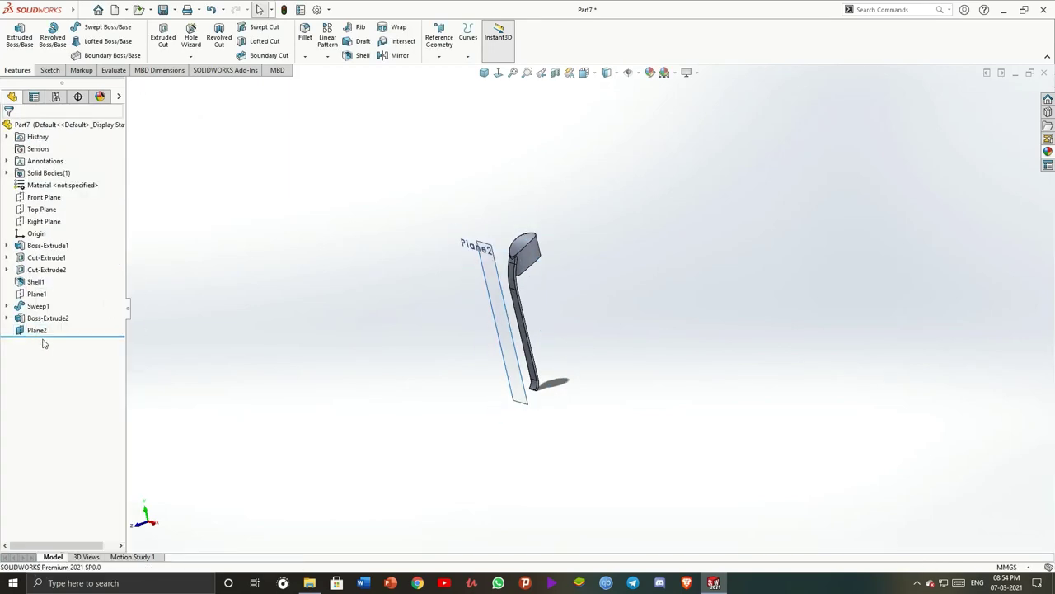
{"action": "right_click", "coordinate": [37, 330]}
{"action": "left_click", "coordinate": [104, 302]}
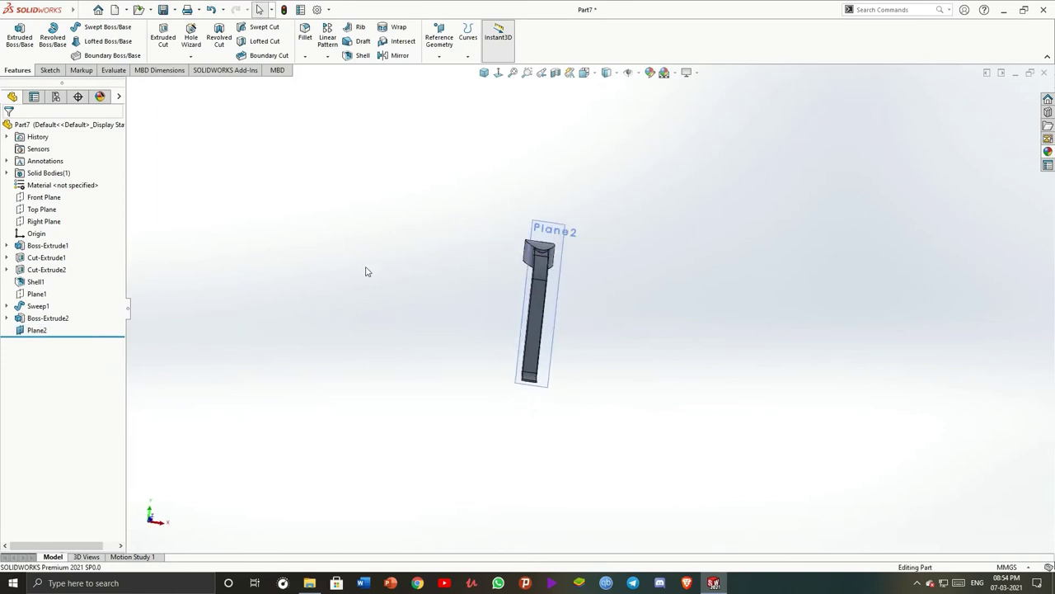
{"action": "right_click", "coordinate": [37, 330]}
{"action": "left_click", "coordinate": [97, 312]}
{"action": "right_click", "coordinate": [37, 330]}
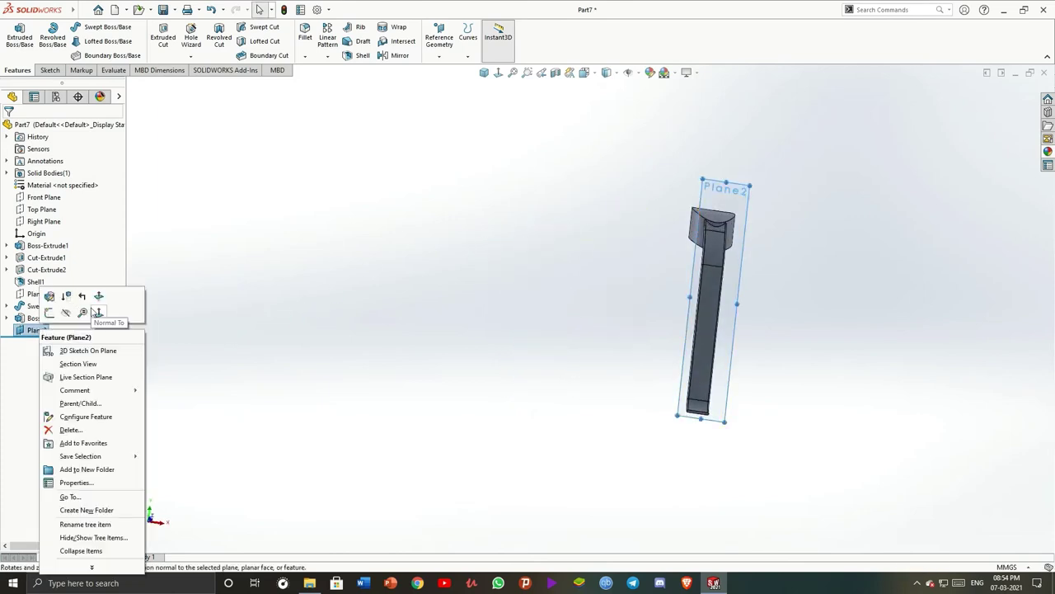
{"action": "left_click", "coordinate": [99, 312]}
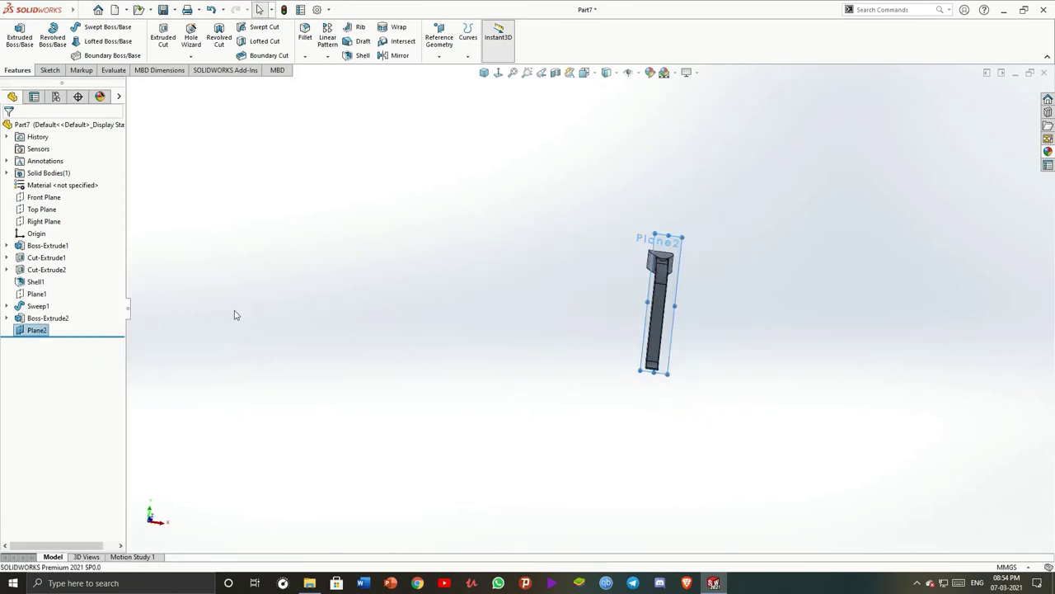
{"action": "key", "text": "ctrl+z"}
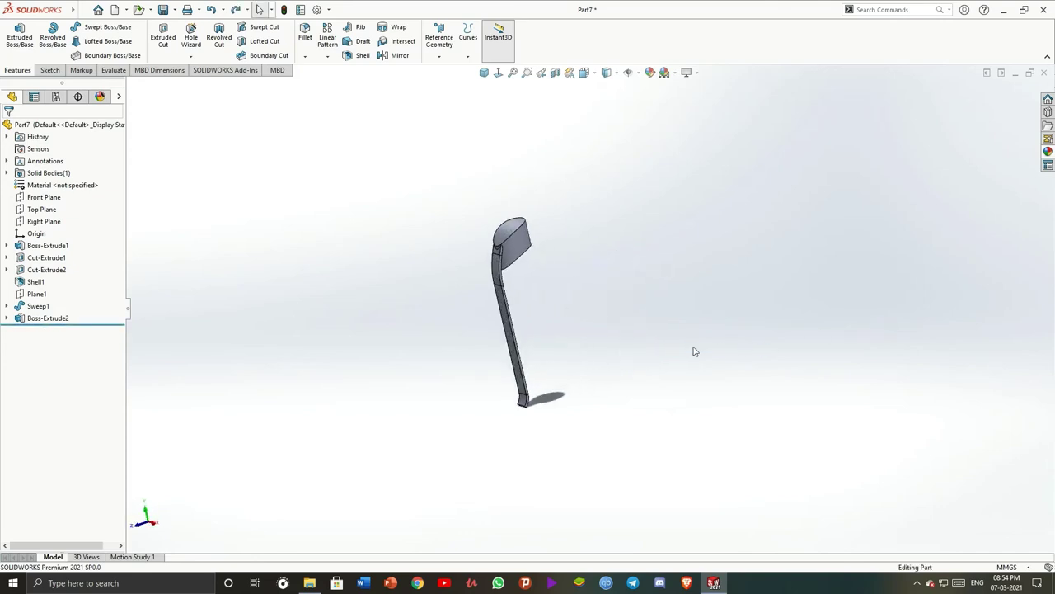
Recreate the offset plane from the Front Plane as Plane3
{"action": "left_click", "coordinate": [440, 42]}
{"action": "left_click", "coordinate": [445, 68]}
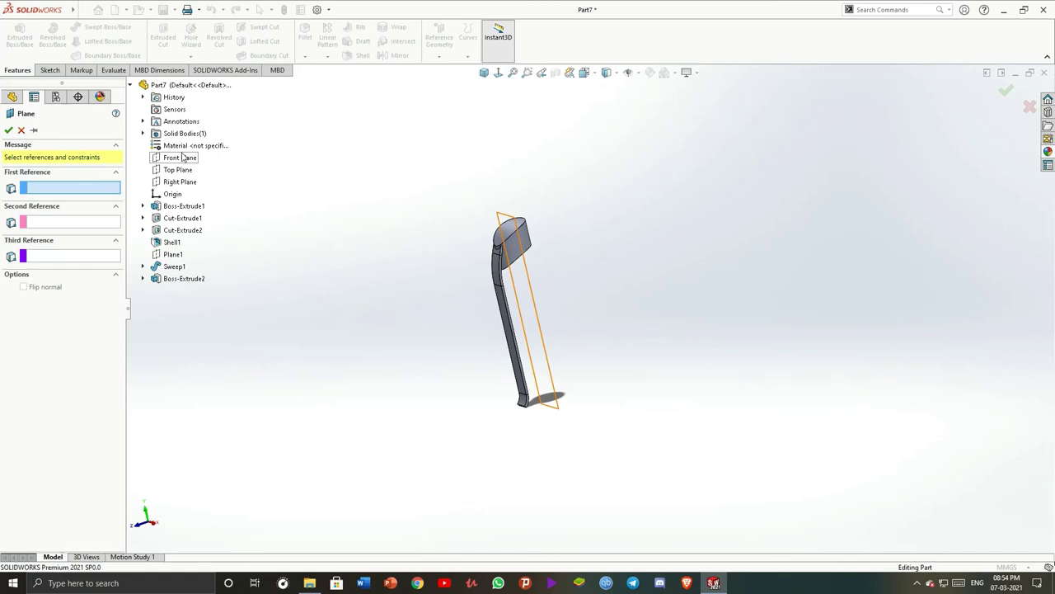
{"action": "left_click", "coordinate": [183, 156]}
{"action": "left_click", "coordinate": [9, 129]}
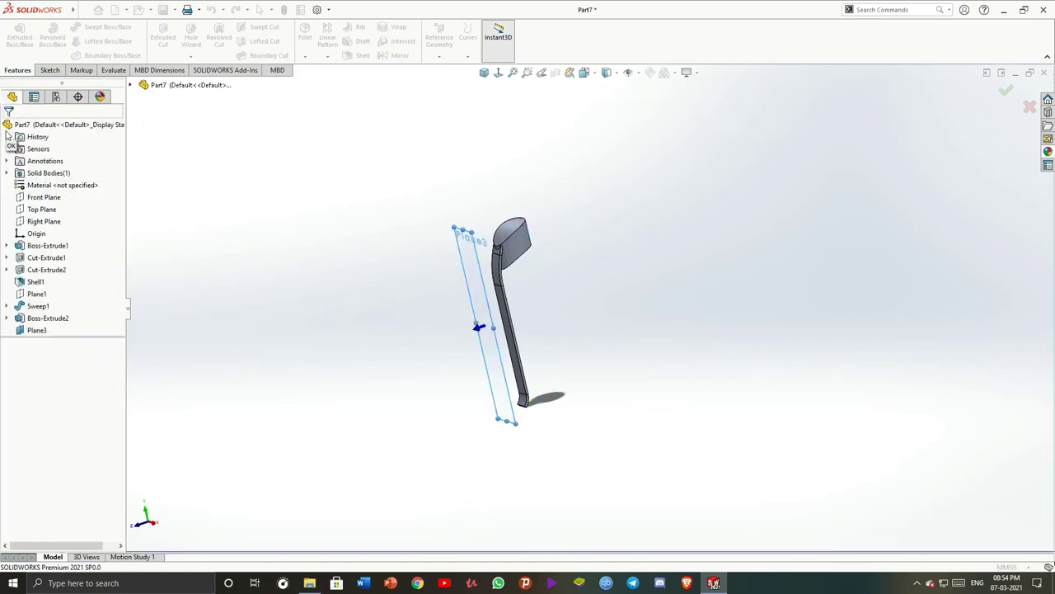
Turn the view normal to Plane3 and start a new sketch on it
{"action": "right_click", "coordinate": [36, 330]}
{"action": "left_click", "coordinate": [66, 307]}
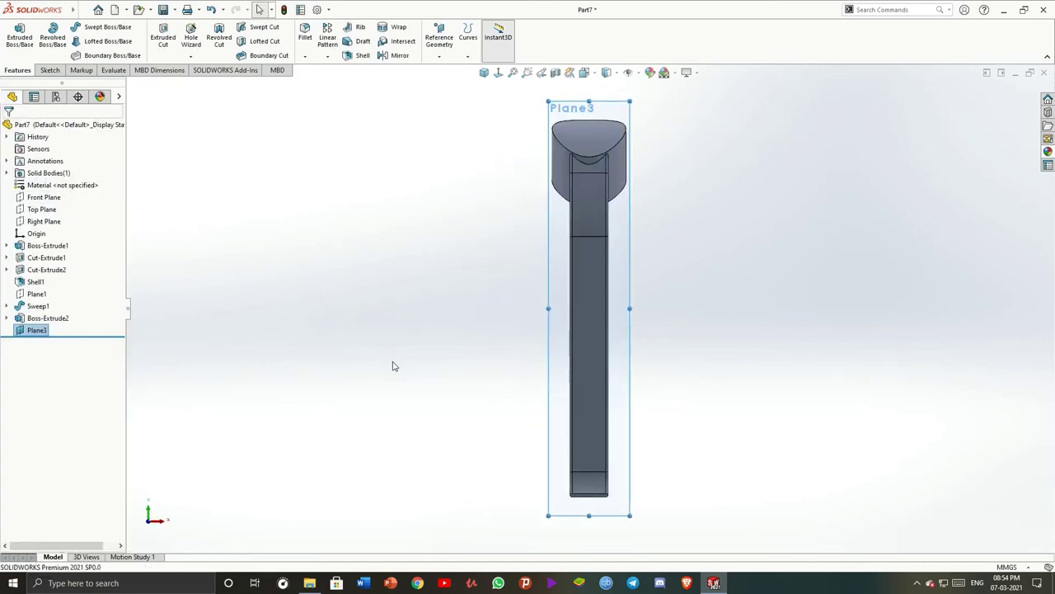
{"action": "right_click", "coordinate": [36, 330]}
{"action": "left_click", "coordinate": [49, 314]}
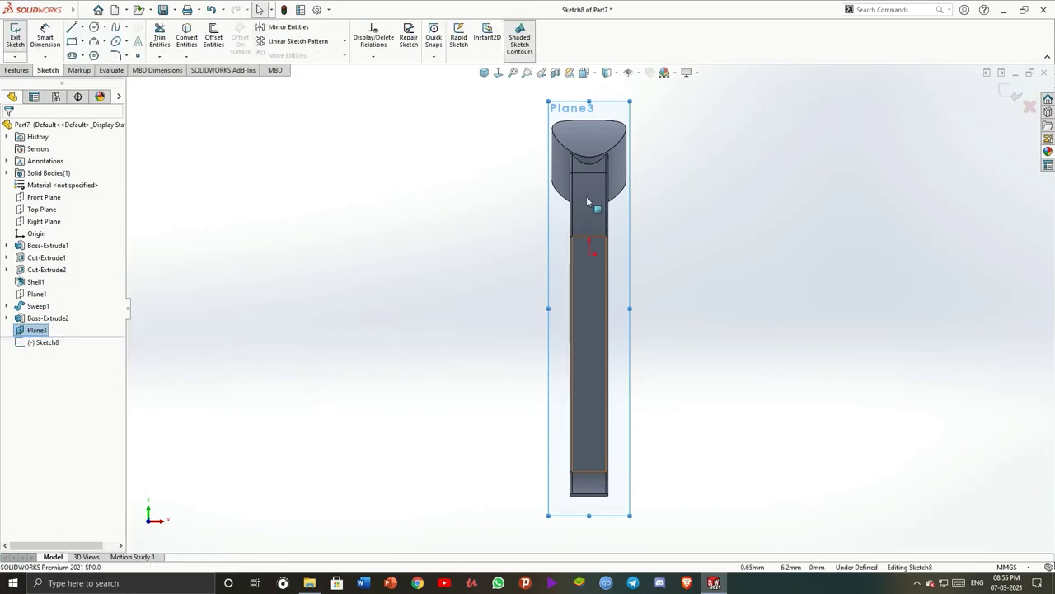
Draw a tall, narrow ellipse centred on the clip strip and running along it
{"action": "left_click", "coordinate": [122, 42]}
{"action": "left_click", "coordinate": [590, 330]}
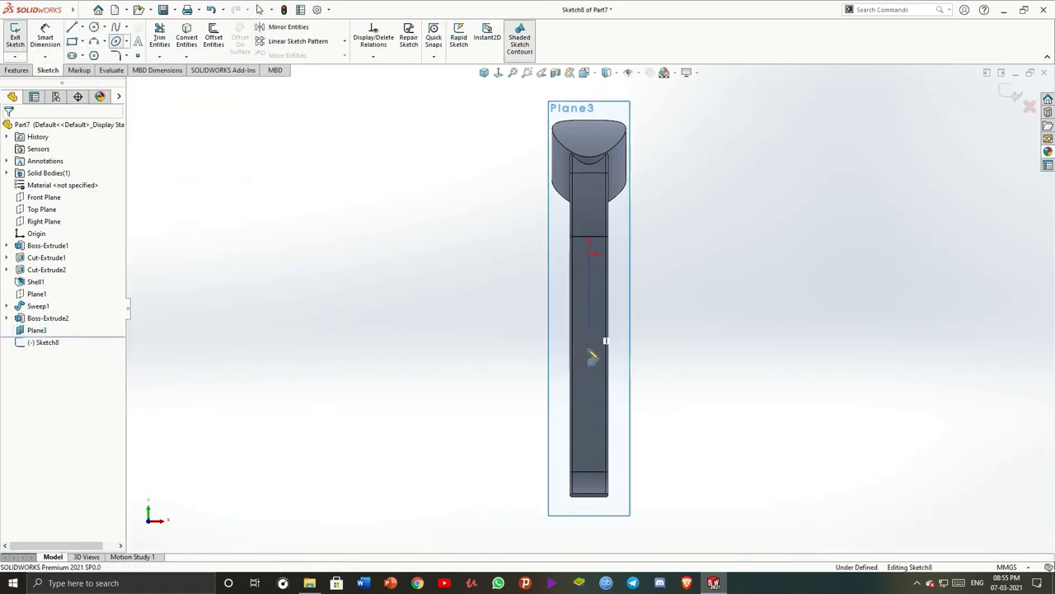
{"action": "scroll", "coordinate": [575, 335], "scroll_direction": "down", "scroll_amount": 3}
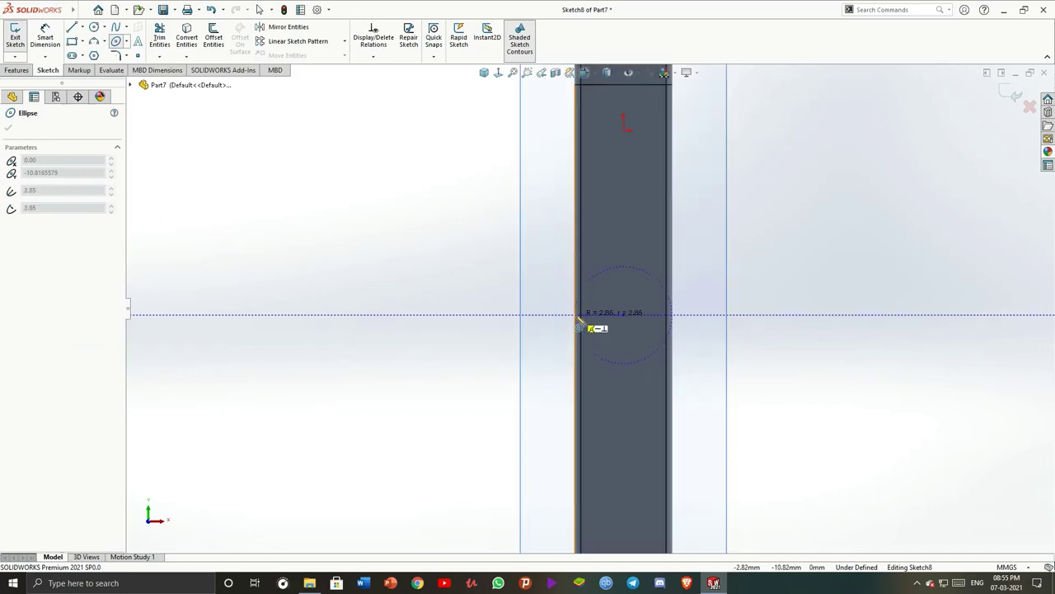
{"action": "left_click", "coordinate": [580, 327]}
{"action": "scroll", "coordinate": [617, 474], "scroll_direction": "up", "scroll_amount": 3}
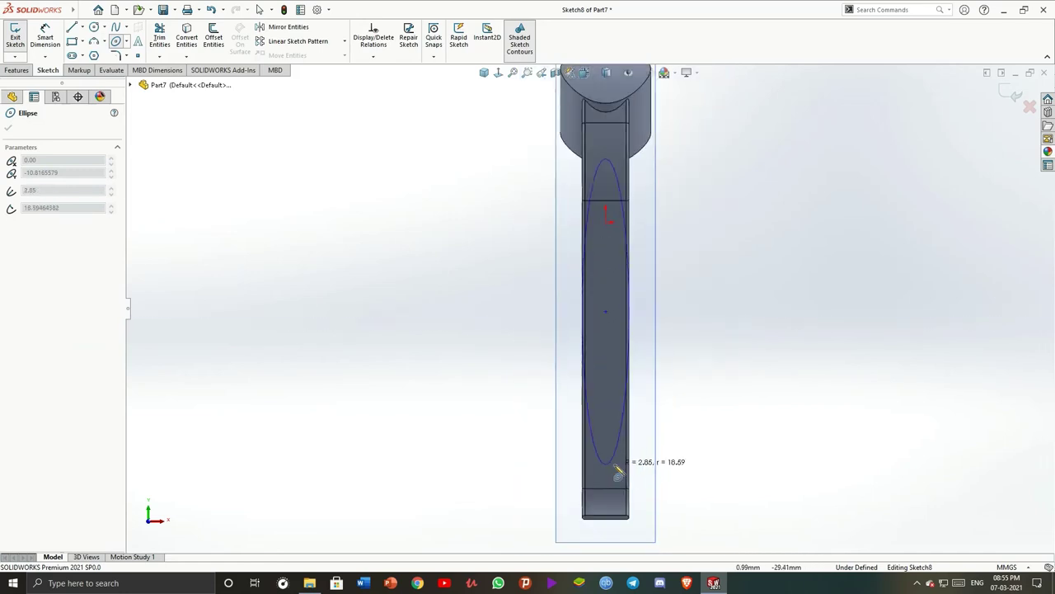
{"action": "left_click", "coordinate": [613, 514]}
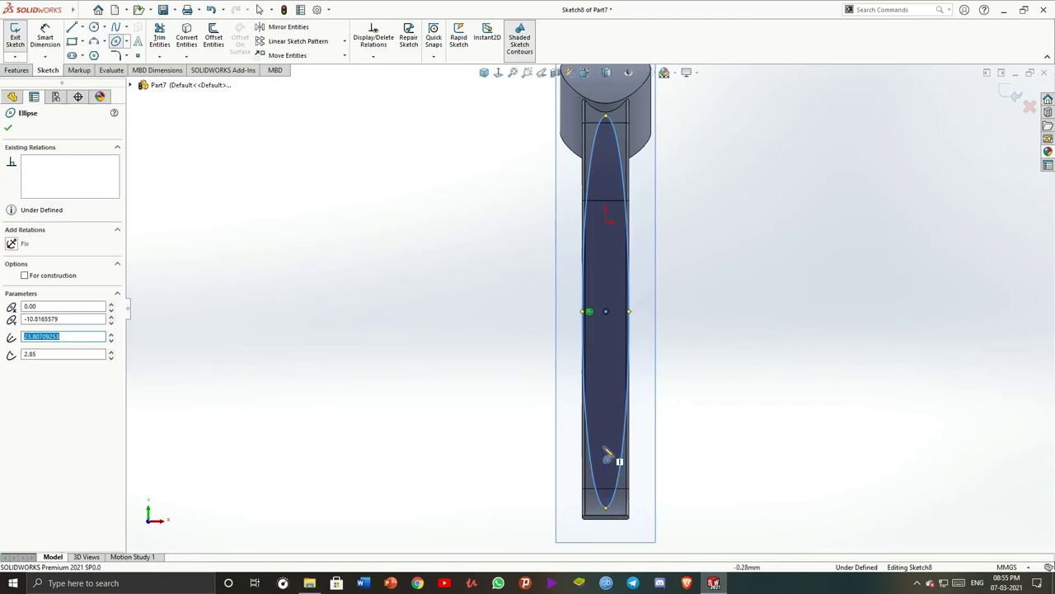
{"action": "key", "text": "Escape"}
{"action": "scroll", "coordinate": [594, 314], "scroll_direction": "up", "scroll_amount": 2}
{"action": "scroll", "coordinate": [604, 405], "scroll_direction": "down", "scroll_amount": 2}
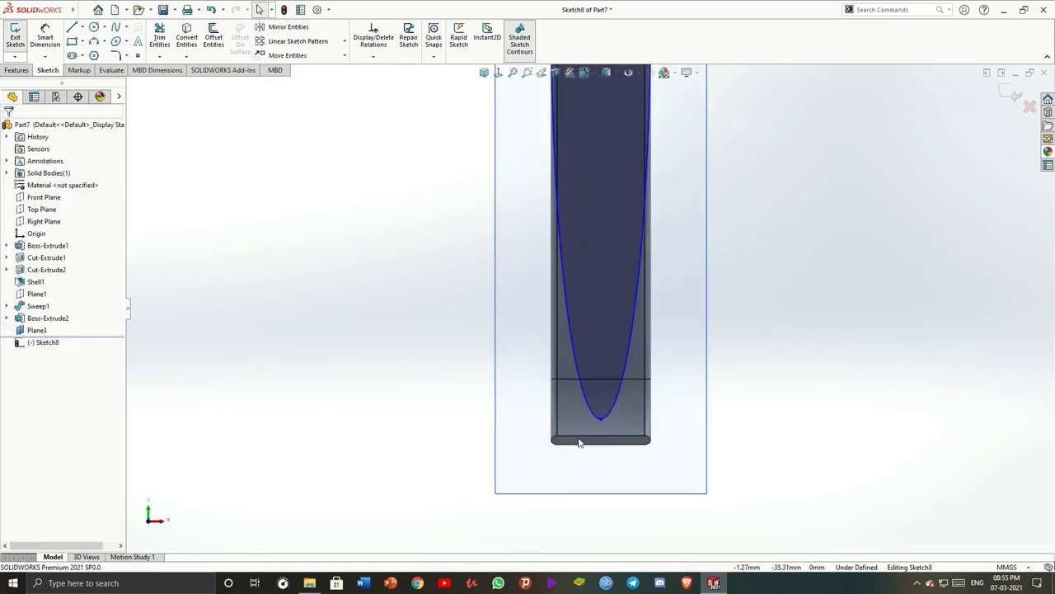
{"action": "scroll", "coordinate": [606, 410], "scroll_direction": "down", "scroll_amount": 2}
Make the ellipse's bottom point coincident with the strip's bottom edge
{"action": "left_click", "coordinate": [606, 409]}
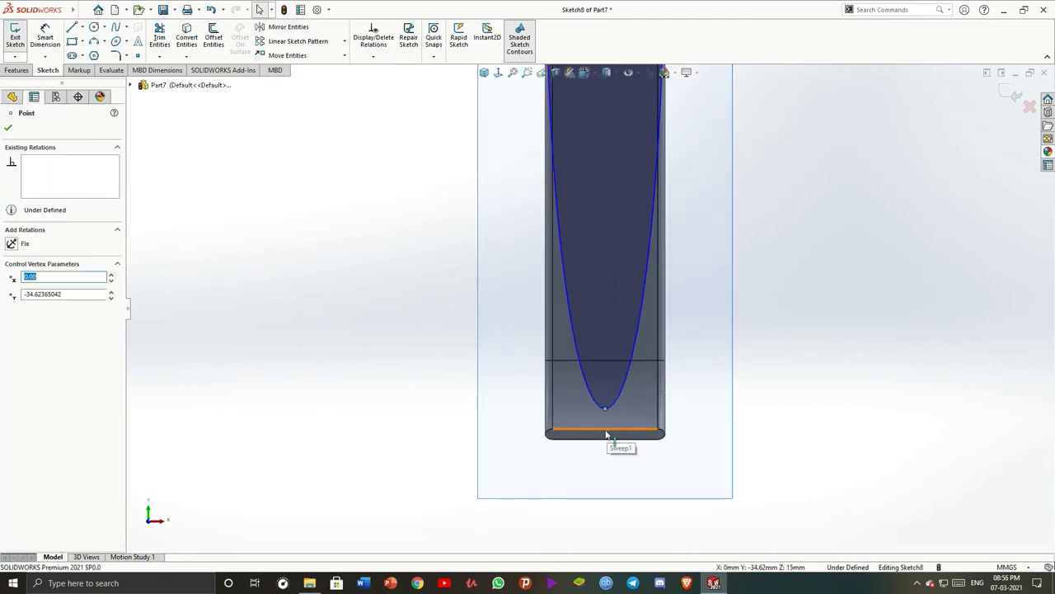
{"action": "left_click", "coordinate": [602, 436], "text": "ctrl"}
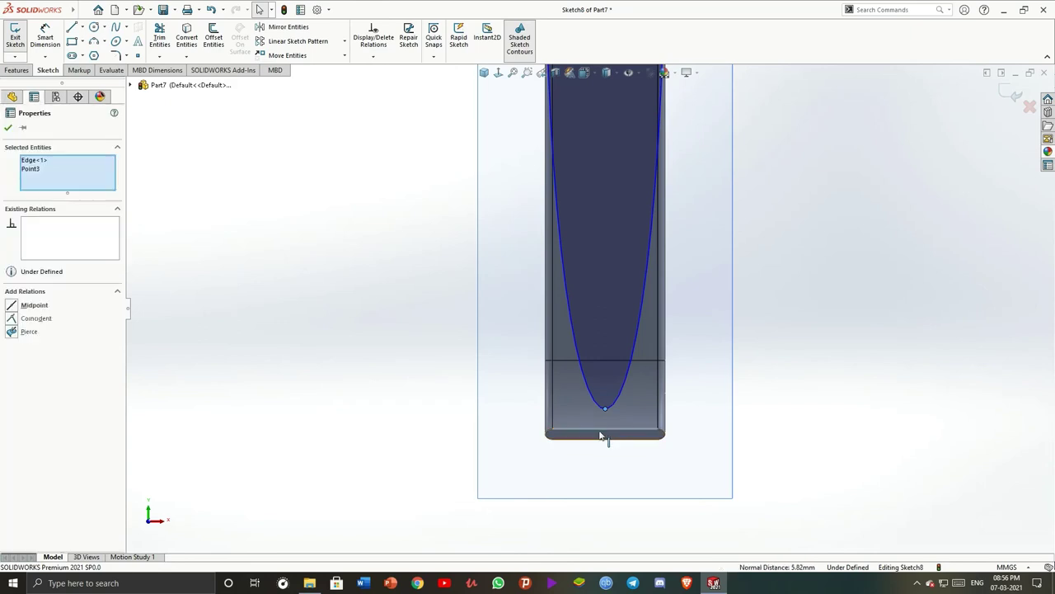
{"action": "left_click", "coordinate": [11, 318]}
{"action": "scroll", "coordinate": [668, 203], "scroll_direction": "up", "scroll_amount": 3}
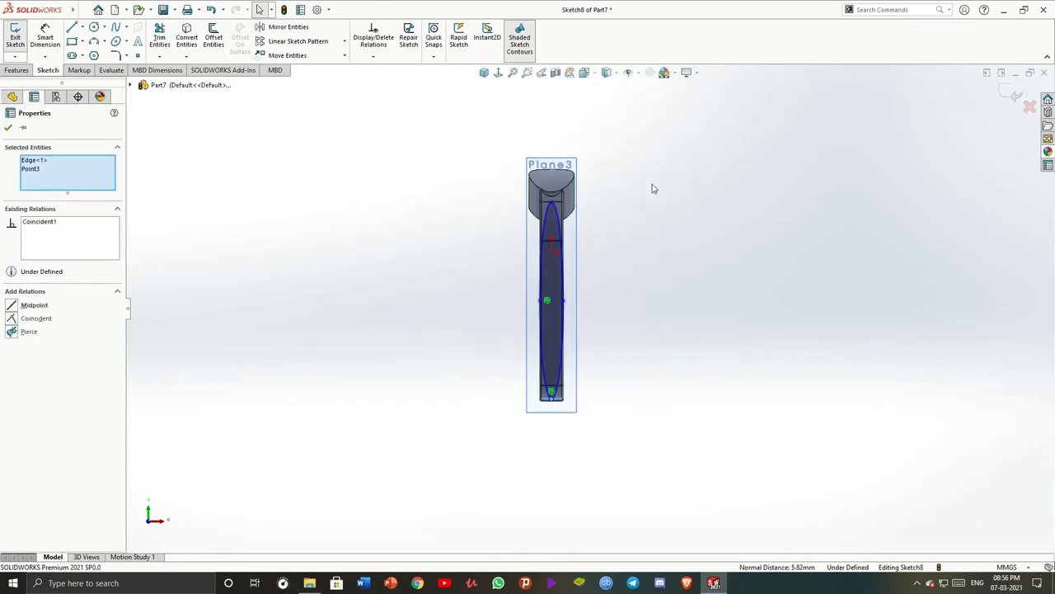
{"action": "scroll", "coordinate": [495, 330], "scroll_direction": "down", "scroll_amount": 3}
{"action": "scroll", "coordinate": [400, 384], "scroll_direction": "down", "scroll_amount": 3}
Dimension the ellipse centre 10 mm from the sketch origin
{"action": "key", "text": "d"}
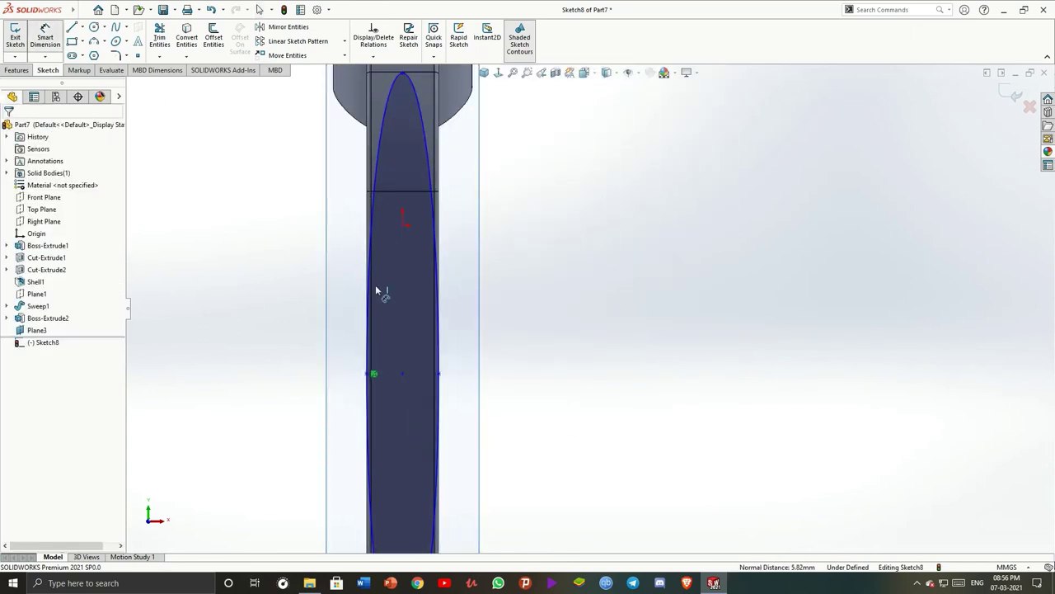
{"action": "left_click", "coordinate": [373, 375]}
{"action": "left_click", "coordinate": [402, 222]}
{"action": "left_click", "coordinate": [288, 297]}
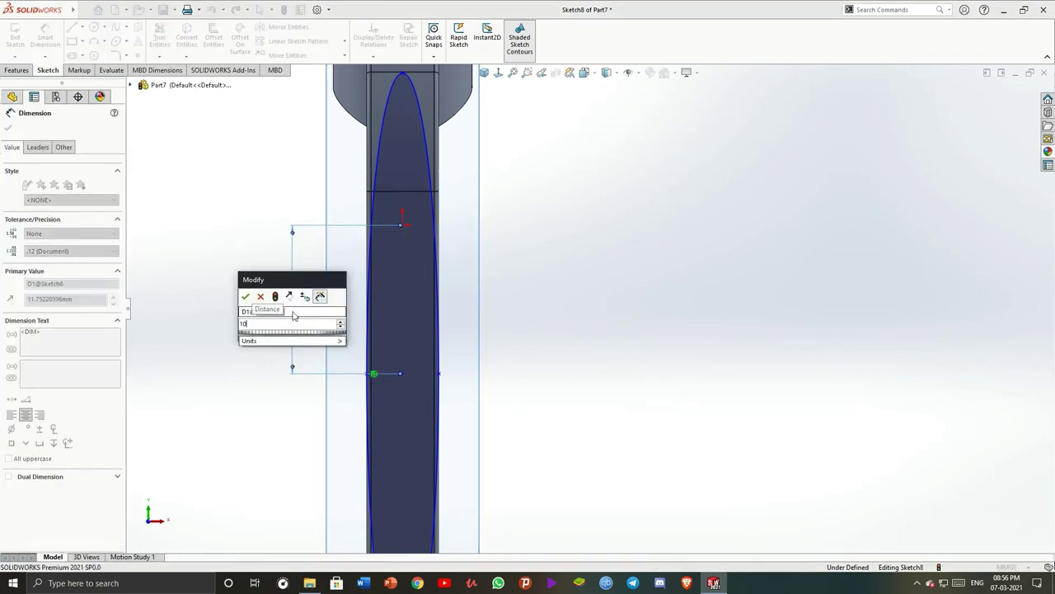
{"action": "type", "text": "10"}
{"action": "key", "text": "Return"}
{"action": "scroll", "coordinate": [536, 355], "scroll_direction": "up", "scroll_amount": 2}
{"action": "scroll", "coordinate": [536, 355], "scroll_direction": "down", "scroll_amount": 2}
{"action": "scroll", "coordinate": [536, 330], "scroll_direction": "up", "scroll_amount": 2}
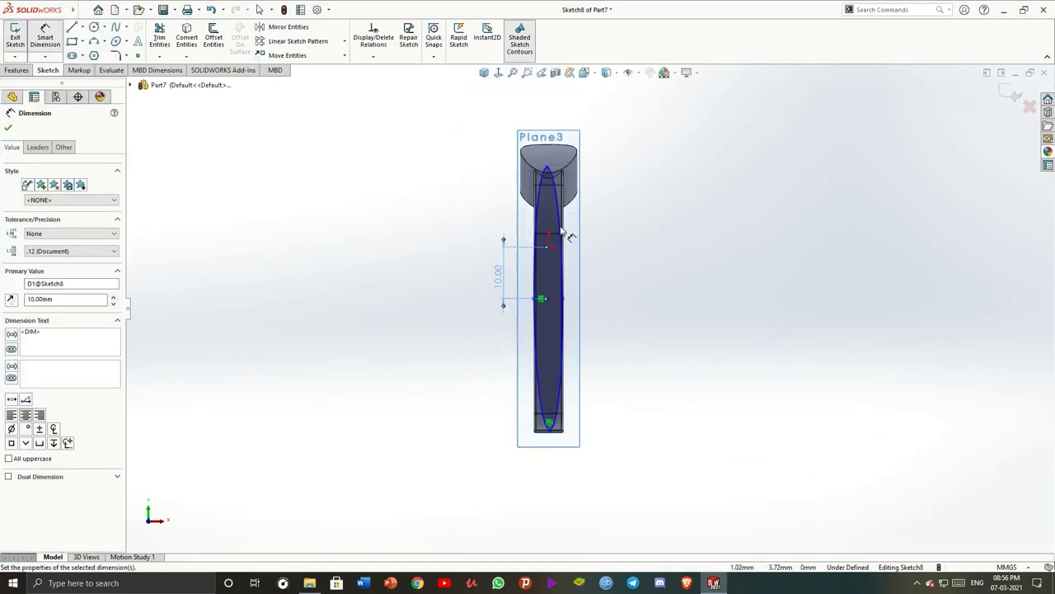
{"action": "scroll", "coordinate": [637, 257], "scroll_direction": "down", "scroll_amount": 1}
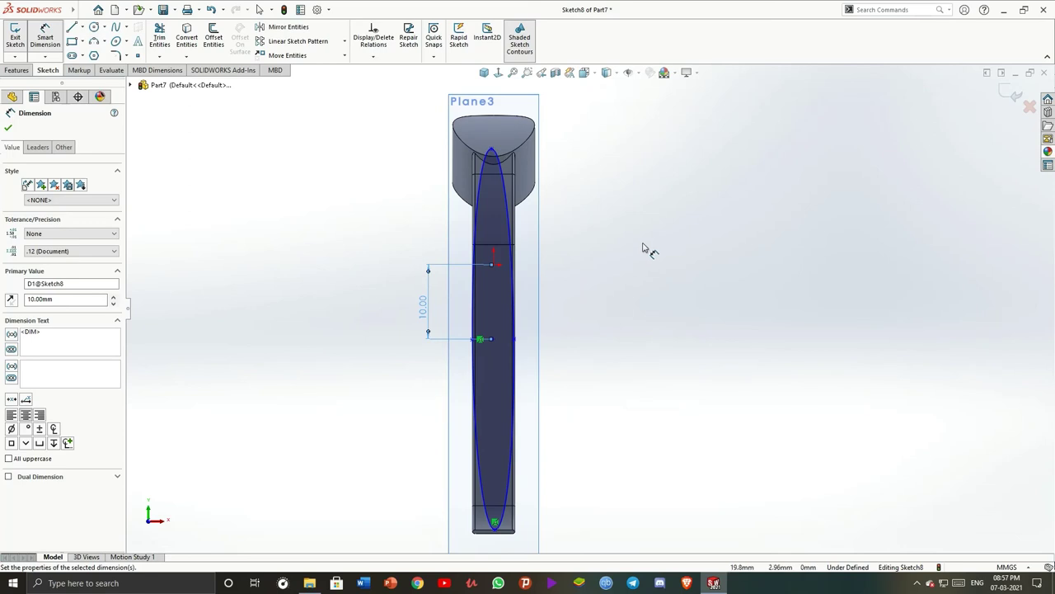
{"action": "scroll", "coordinate": [509, 302], "scroll_direction": "down", "scroll_amount": 3}
{"action": "scroll", "coordinate": [645, 294], "scroll_direction": "up", "scroll_amount": 2}
{"action": "left_click", "coordinate": [645, 295]}
Select the right-edge sketch point with the body edge, then clear the selection
{"action": "scroll", "coordinate": [553, 361], "scroll_direction": "down", "scroll_amount": 3}
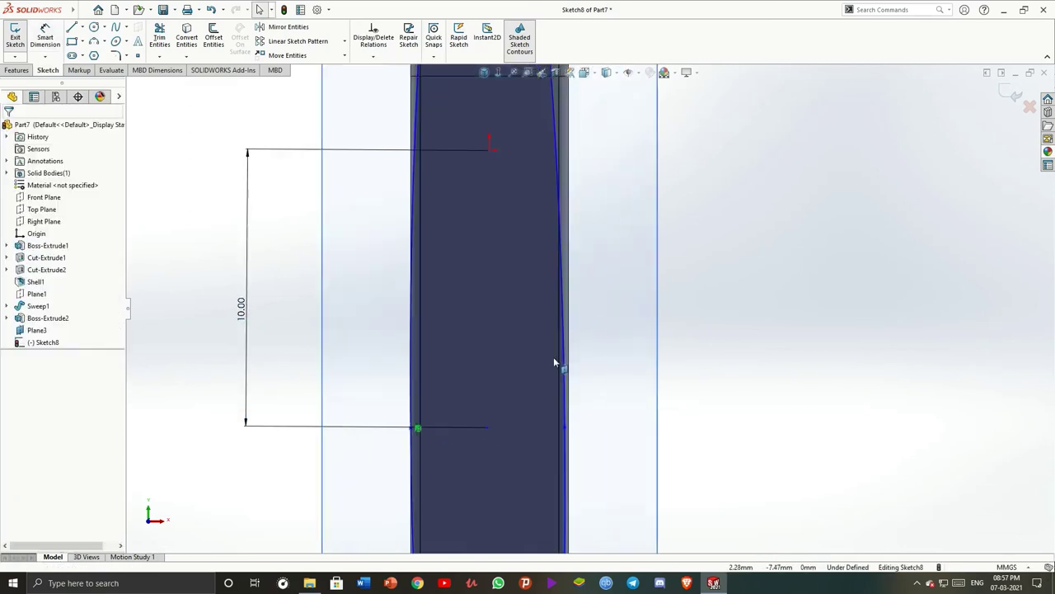
{"action": "scroll", "coordinate": [569, 437], "scroll_direction": "down", "scroll_amount": 2}
{"action": "scroll", "coordinate": [575, 428], "scroll_direction": "down", "scroll_amount": 1}
{"action": "left_click", "coordinate": [573, 427]}
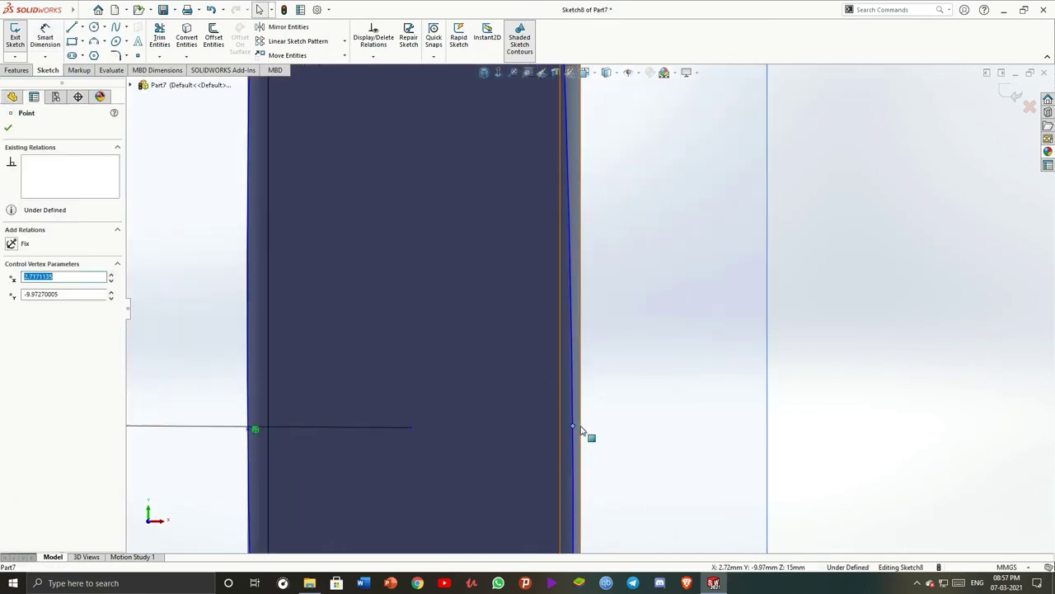
{"action": "left_click", "coordinate": [581, 430], "text": "ctrl"}
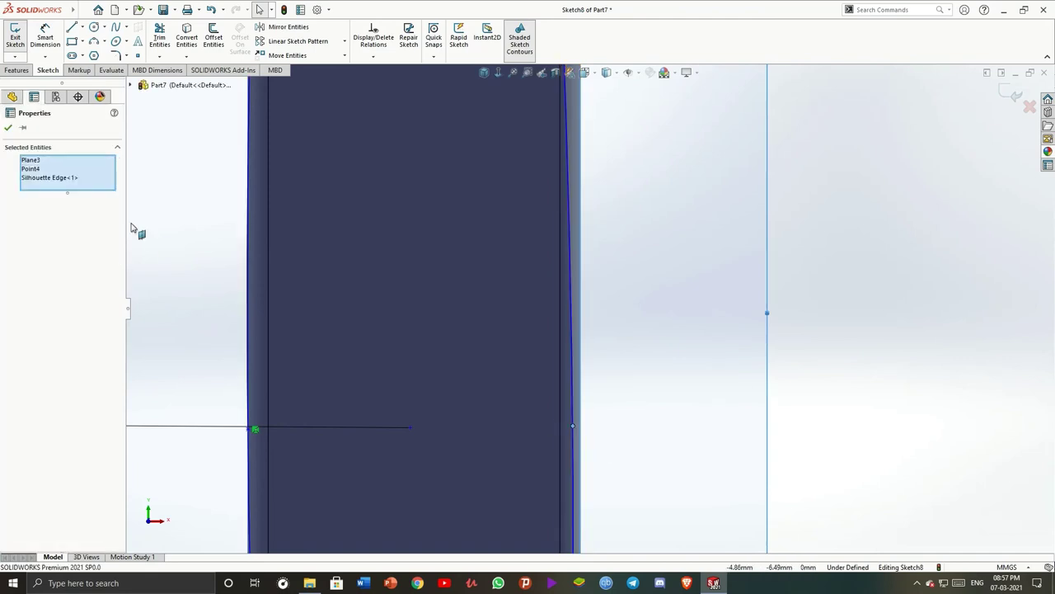
{"action": "left_click", "coordinate": [622, 430]}
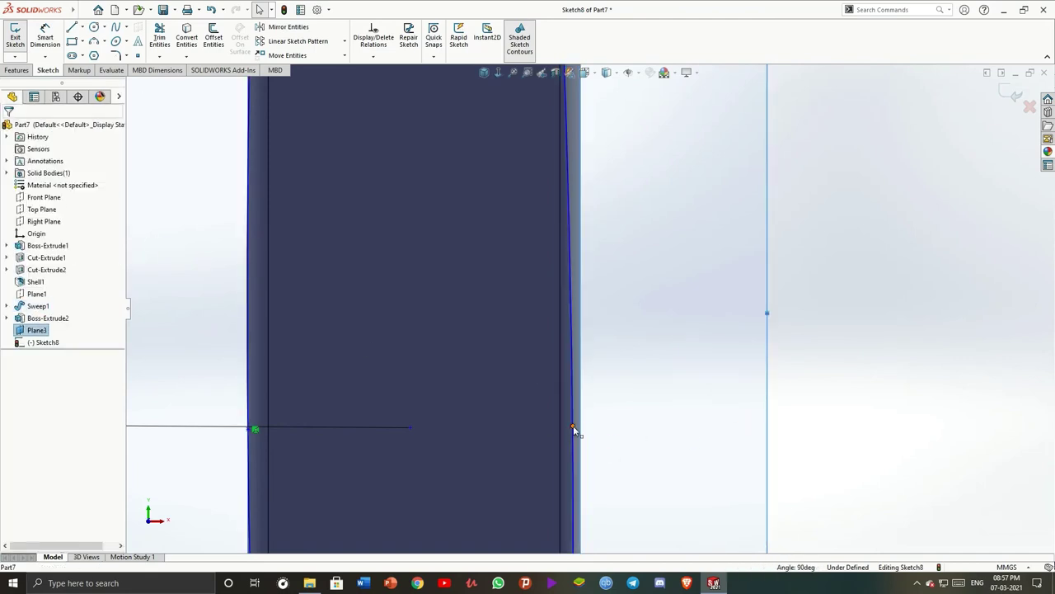
{"action": "left_click", "coordinate": [573, 428]}
{"action": "scroll", "coordinate": [573, 428], "scroll_direction": "up", "scroll_amount": 3}
{"action": "key", "text": "Escape"}
{"action": "scroll", "coordinate": [559, 340], "scroll_direction": "down", "scroll_amount": 1}
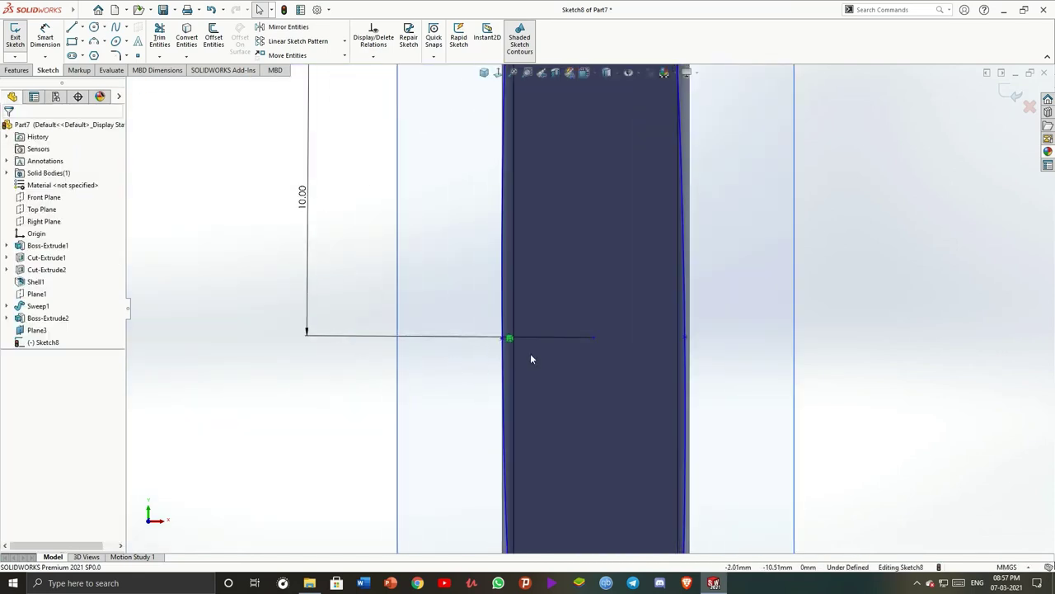
{"action": "scroll", "coordinate": [518, 317], "scroll_direction": "down", "scroll_amount": 5}
{"action": "scroll", "coordinate": [521, 310], "scroll_direction": "up", "scroll_amount": 4}
{"action": "scroll", "coordinate": [776, 313], "scroll_direction": "down", "scroll_amount": 4}
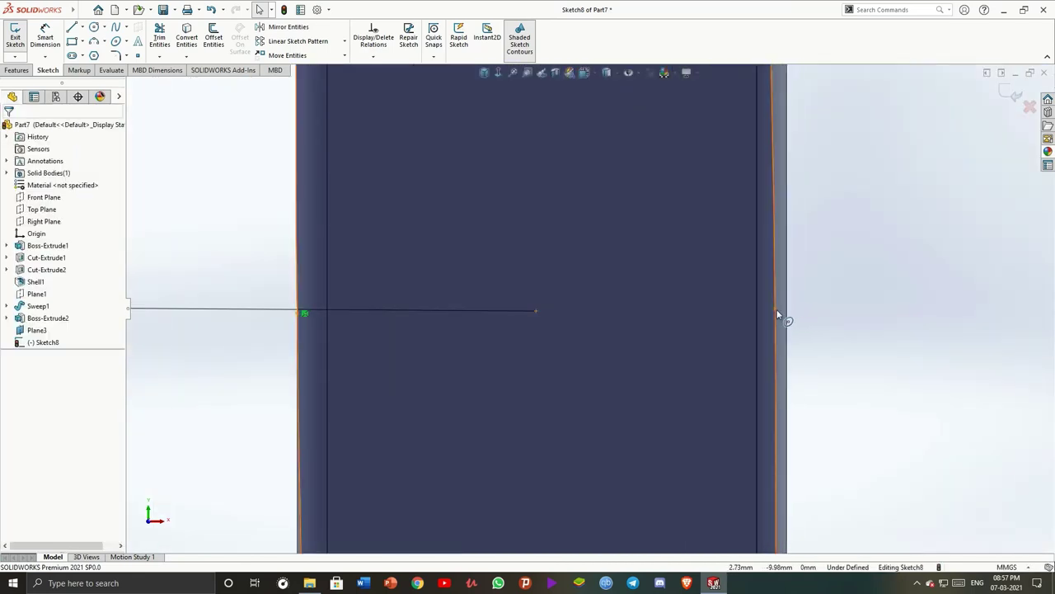
Make the ellipse's side point coincident with the body's silhouette edge
{"action": "left_click", "coordinate": [777, 313]}
{"action": "scroll", "coordinate": [769, 321], "scroll_direction": "up", "scroll_amount": 5}
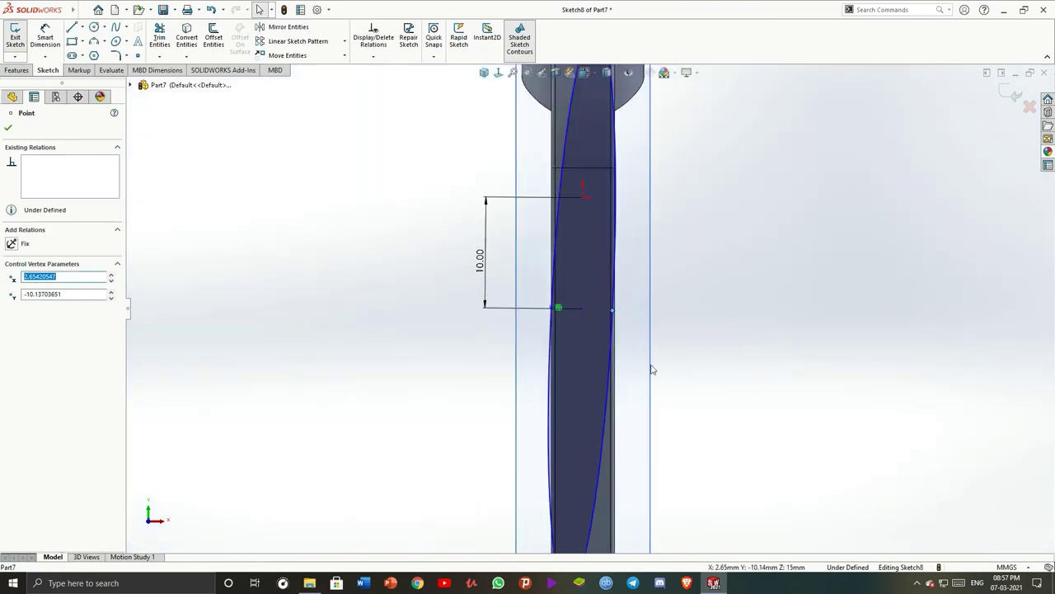
{"action": "scroll", "coordinate": [596, 365], "scroll_direction": "down", "scroll_amount": 2}
{"action": "scroll", "coordinate": [587, 278], "scroll_direction": "down", "scroll_amount": 2}
{"action": "scroll", "coordinate": [578, 292], "scroll_direction": "down", "scroll_amount": 2}
{"action": "left_click", "coordinate": [578, 292], "text": "ctrl"}
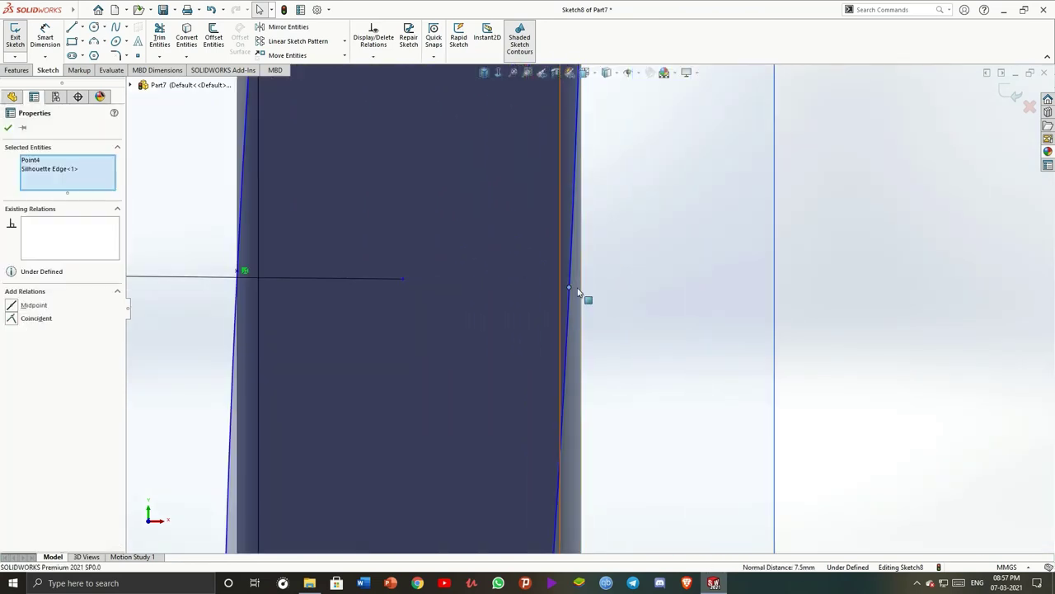
{"action": "left_click", "coordinate": [13, 320]}
{"action": "scroll", "coordinate": [573, 320], "scroll_direction": "up", "scroll_amount": 3}
{"action": "scroll", "coordinate": [629, 229], "scroll_direction": "up", "scroll_amount": 2}
{"action": "left_click", "coordinate": [629, 228]}
{"action": "scroll", "coordinate": [600, 217], "scroll_direction": "up", "scroll_amount": 1}
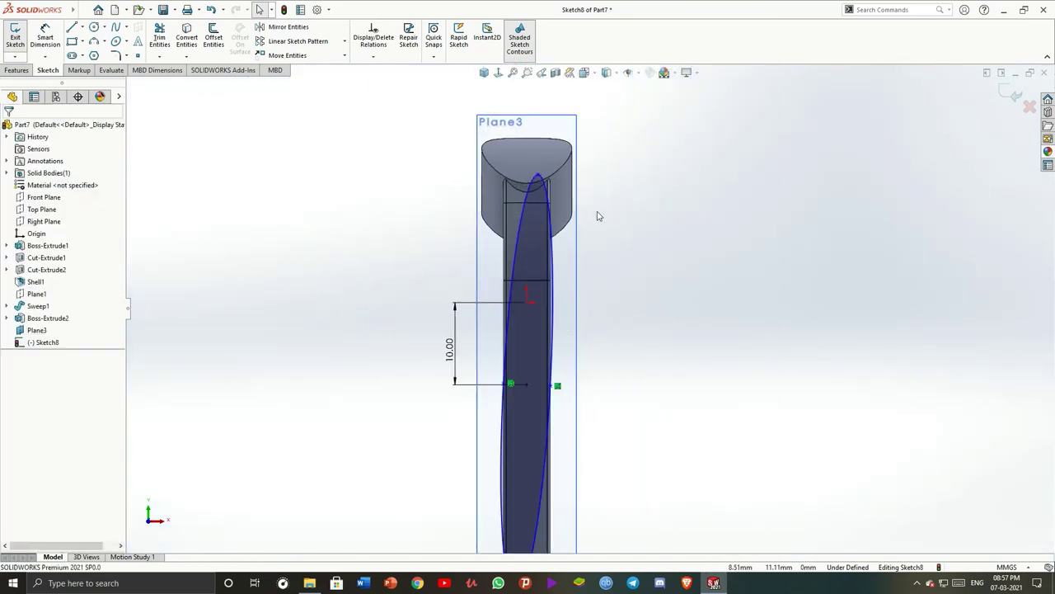
{"action": "scroll", "coordinate": [541, 394], "scroll_direction": "down", "scroll_amount": 3}
{"action": "scroll", "coordinate": [504, 388], "scroll_direction": "down", "scroll_amount": 2}
Try relating the left side point to the plane, dismiss the warning and undo it
{"action": "left_click", "coordinate": [560, 296]}
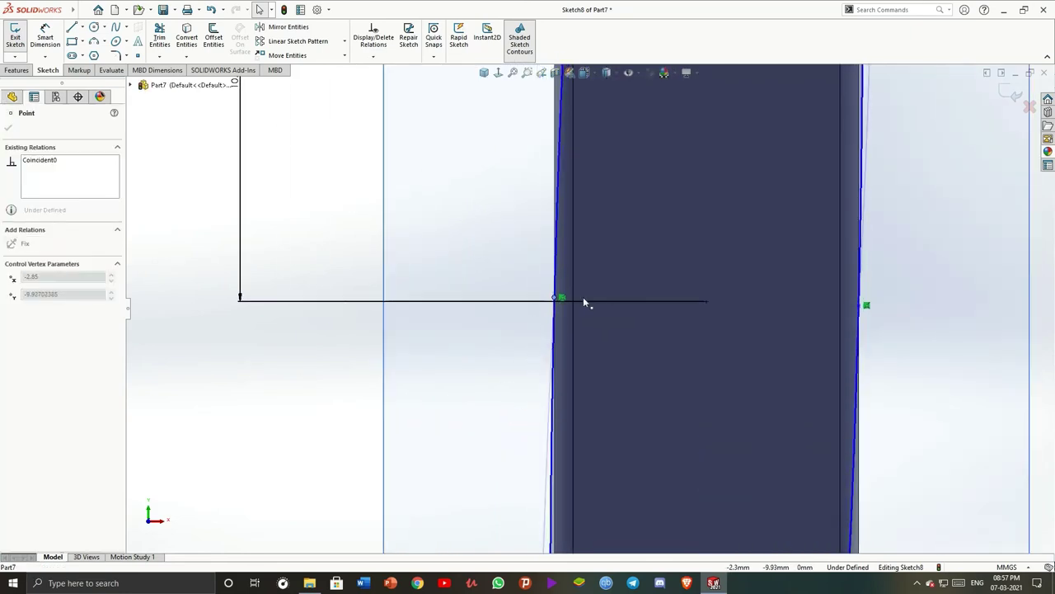
{"action": "left_click", "coordinate": [570, 307], "text": "ctrl"}
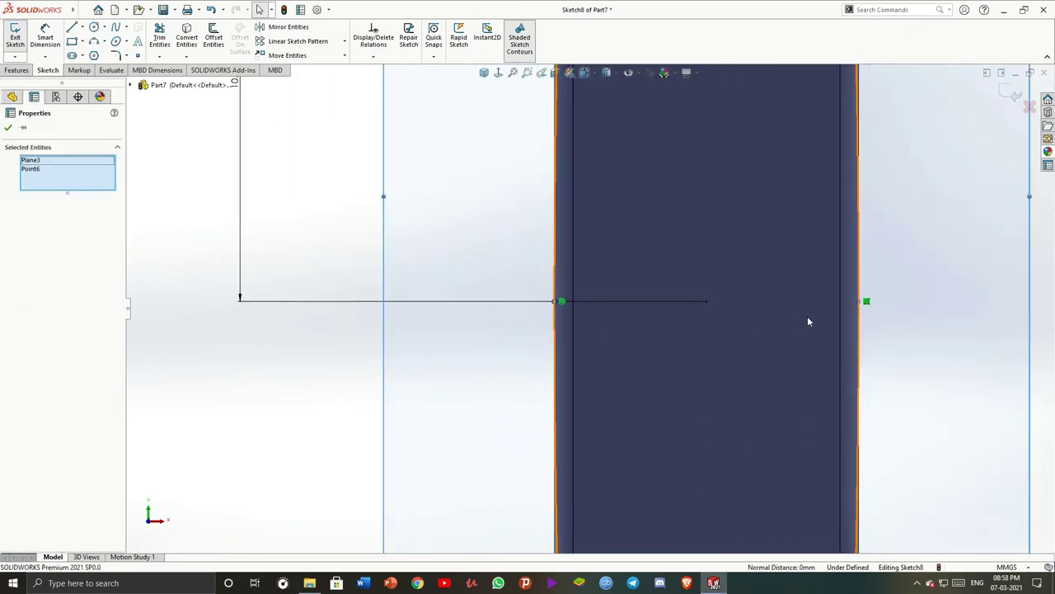
{"action": "left_click", "coordinate": [859, 303], "text": "ctrl"}
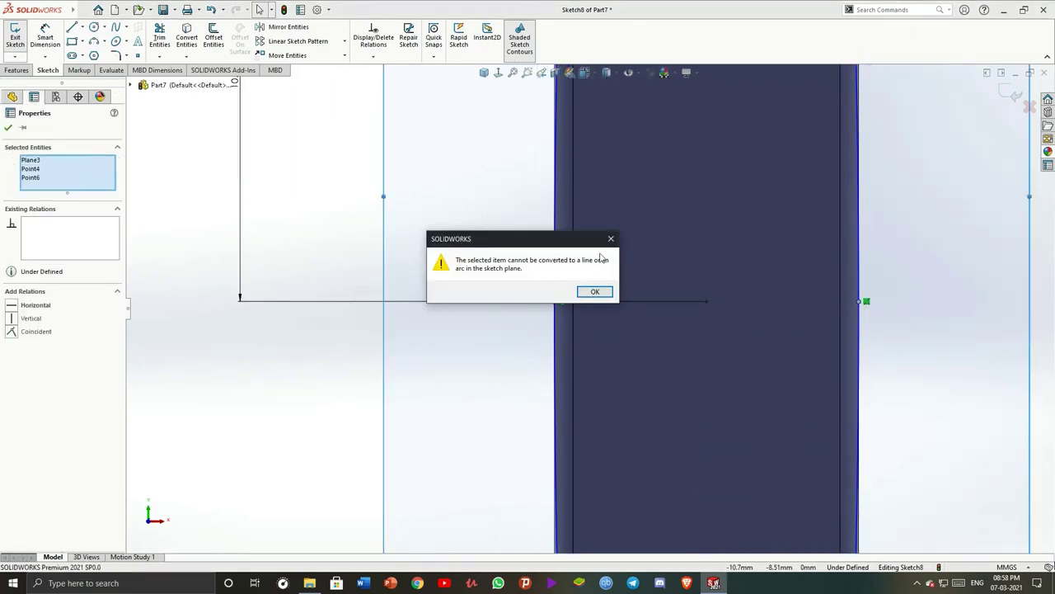
{"action": "left_click", "coordinate": [594, 291]}
{"action": "scroll", "coordinate": [919, 323], "scroll_direction": "up", "scroll_amount": 4}
{"action": "key", "text": "Escape"}
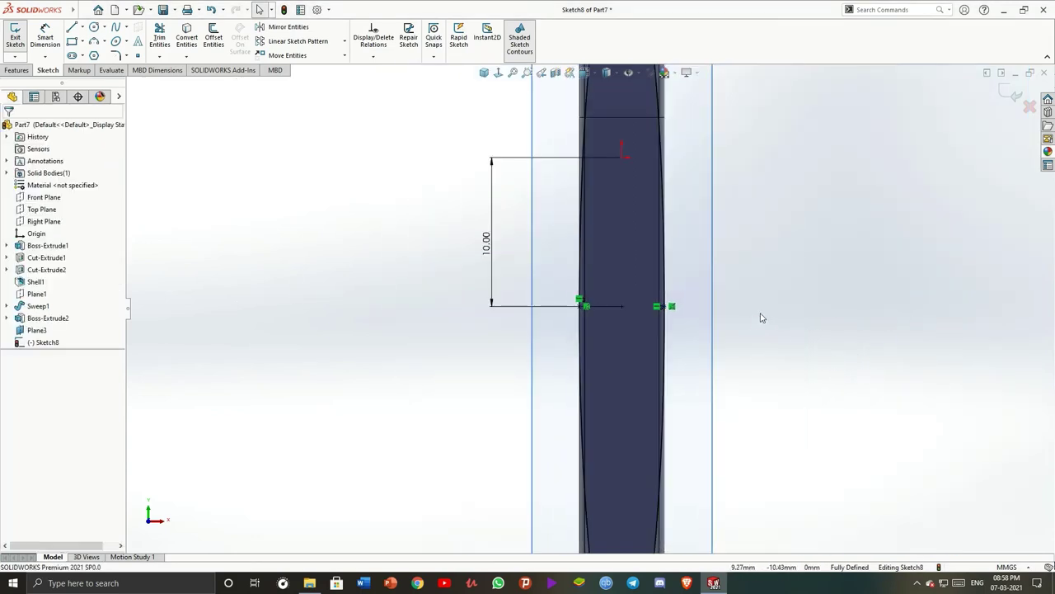
{"action": "key", "text": "ctrl+z"}
{"action": "key", "text": "f"}
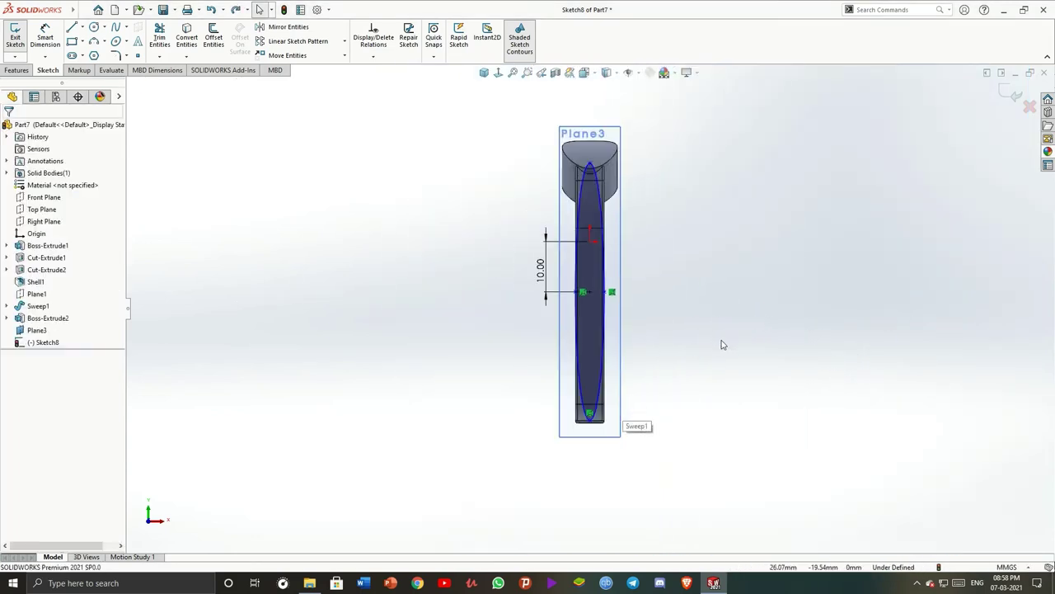
Reselect the ellipse's side point and the body's right edge, checking point positions
{"action": "scroll", "coordinate": [577, 391], "scroll_direction": "up", "scroll_amount": 3}
{"action": "scroll", "coordinate": [595, 294], "scroll_direction": "up", "scroll_amount": 3}
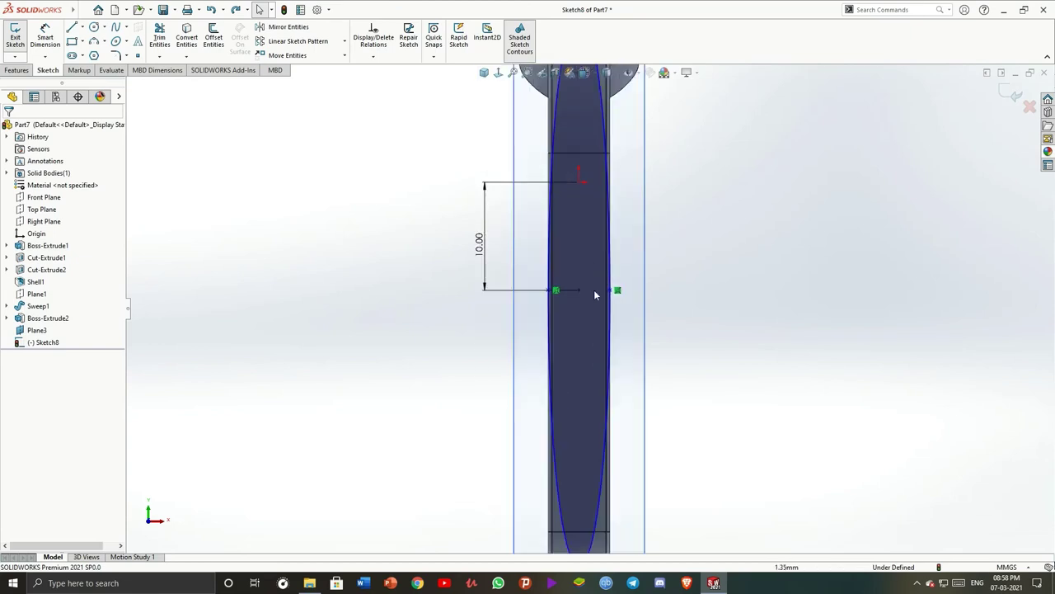
{"action": "scroll", "coordinate": [623, 298], "scroll_direction": "up", "scroll_amount": 2}
{"action": "left_click", "coordinate": [626, 296]}
{"action": "key", "text": "Escape"}
{"action": "left_click", "coordinate": [439, 296]}
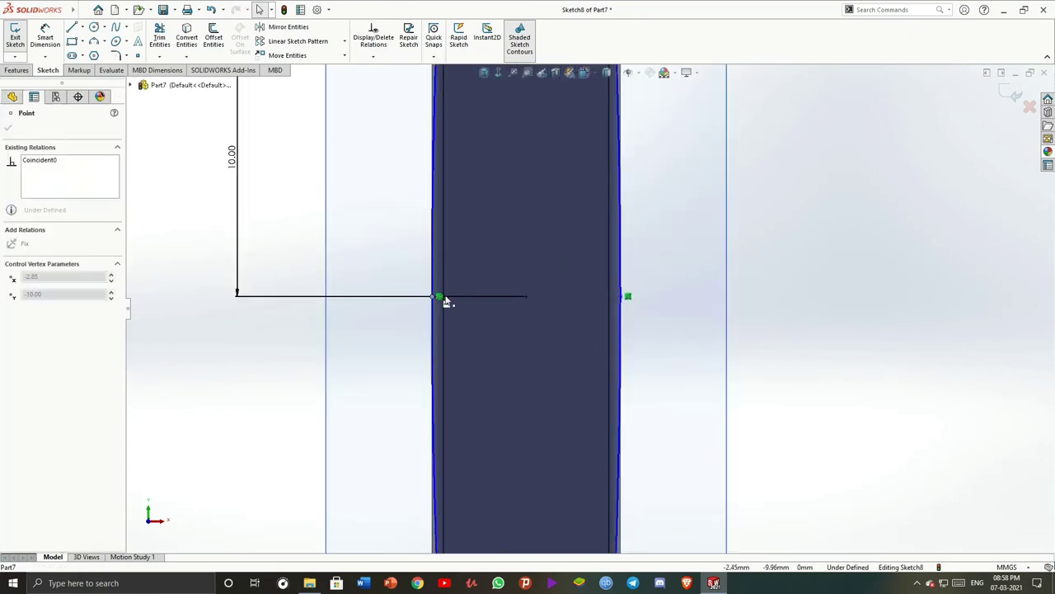
{"action": "left_click", "coordinate": [435, 275]}
{"action": "left_click", "coordinate": [439, 294]}
{"action": "scroll", "coordinate": [562, 262], "scroll_direction": "down", "scroll_amount": 5}
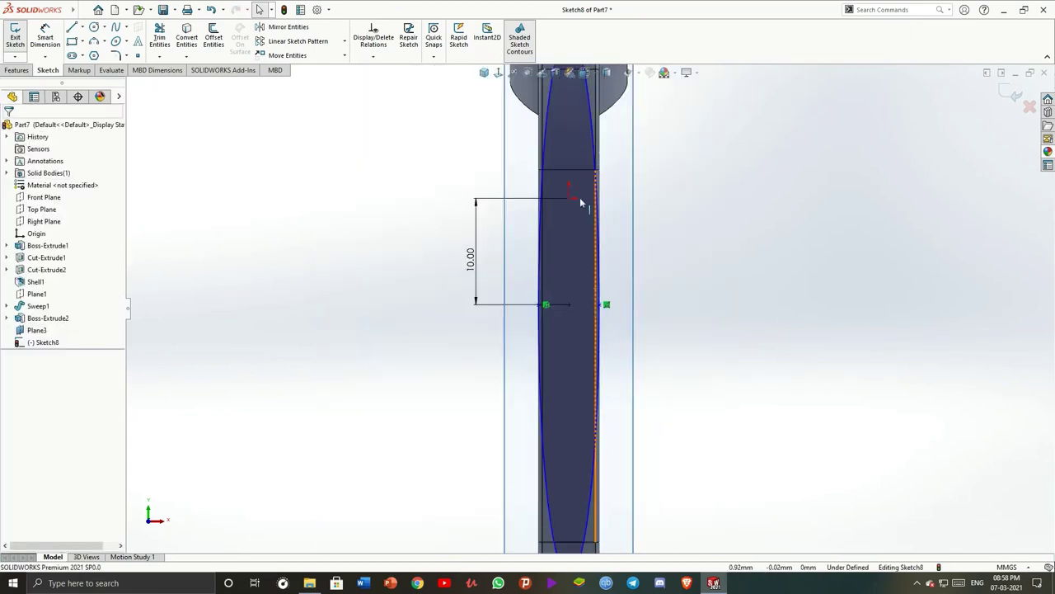
{"action": "scroll", "coordinate": [579, 197], "scroll_direction": "down", "scroll_amount": 2}
{"action": "left_click", "coordinate": [575, 120]}
{"action": "left_click", "coordinate": [725, 250]}
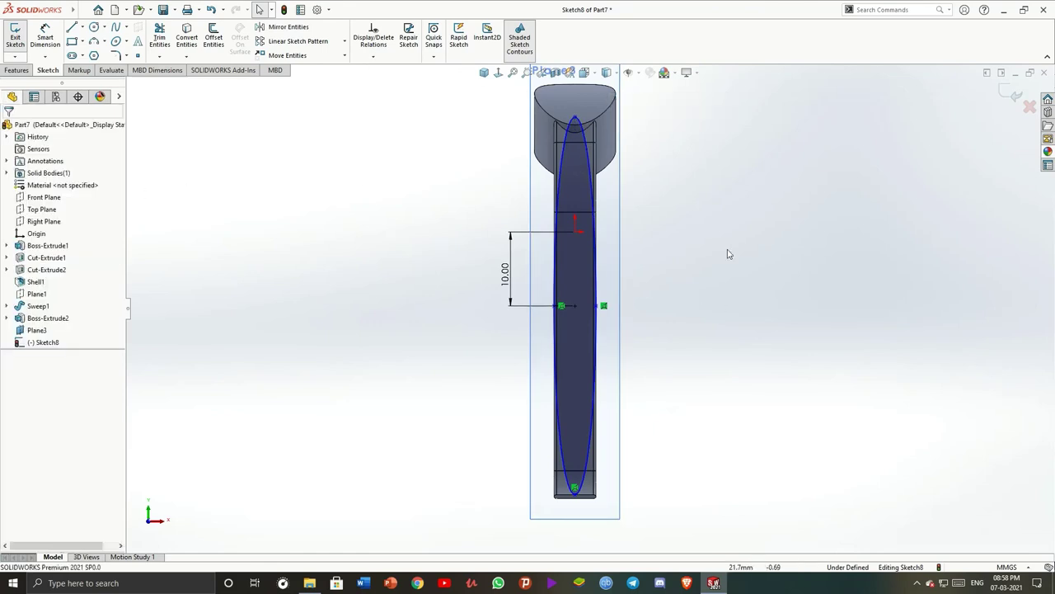
{"action": "mouse_move", "coordinate": [638, 272]}
{"action": "middle_mouse_down", "text": "ctrl"}
{"action": "mouse_move", "coordinate": [489, 508]}
{"action": "mouse_move", "coordinate": [554, 357]}
{"action": "middle_mouse_up", "text": "ctrl"}
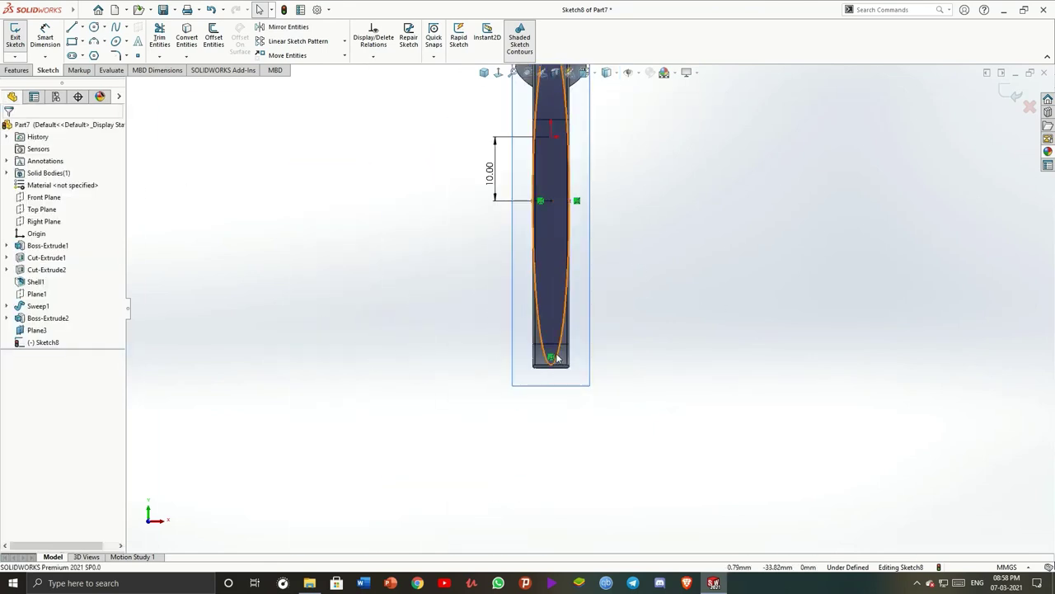
{"action": "scroll", "coordinate": [629, 240], "scroll_direction": "up", "scroll_amount": 1}
{"action": "scroll", "coordinate": [577, 247], "scroll_direction": "down", "scroll_amount": 3}
Drag the ellipse's top vertex to sit centred under the cap's tip
{"action": "left_click", "coordinate": [536, 255]}
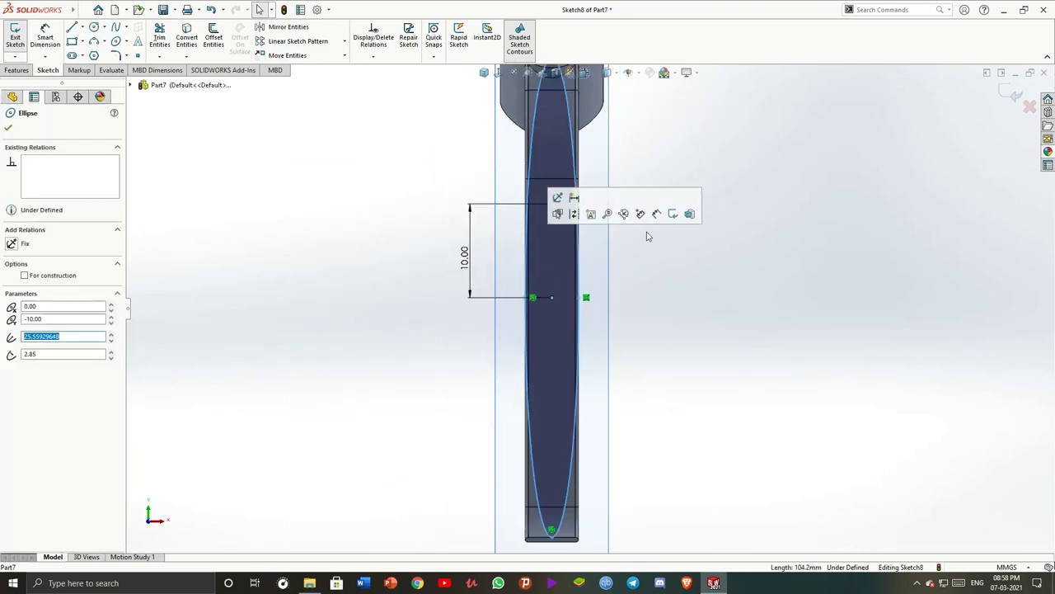
{"action": "left_click", "coordinate": [647, 237]}
{"action": "middle_click_drag", "start_coordinate": [647, 236], "coordinate": [577, 231]}
{"action": "left_click", "coordinate": [554, 221]}
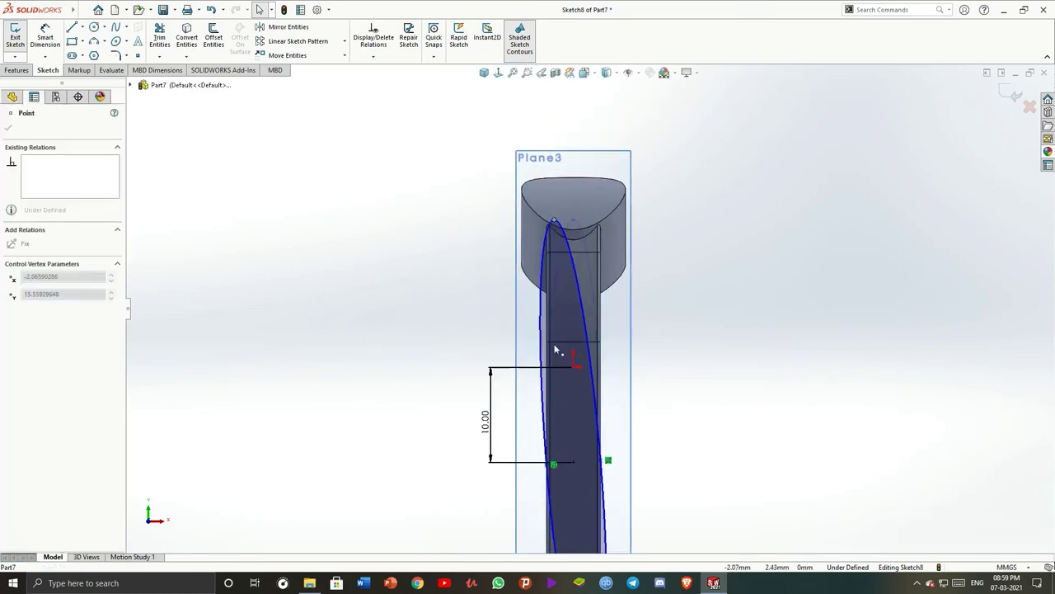
{"action": "mouse_move", "coordinate": [554, 350]}
{"action": "left_mouse_down"}
{"action": "mouse_move", "coordinate": [676, 372]}
{"action": "mouse_move", "coordinate": [431, 329]}
{"action": "mouse_move", "coordinate": [660, 333]}
{"action": "mouse_move", "coordinate": [580, 296]}
{"action": "left_mouse_up"}
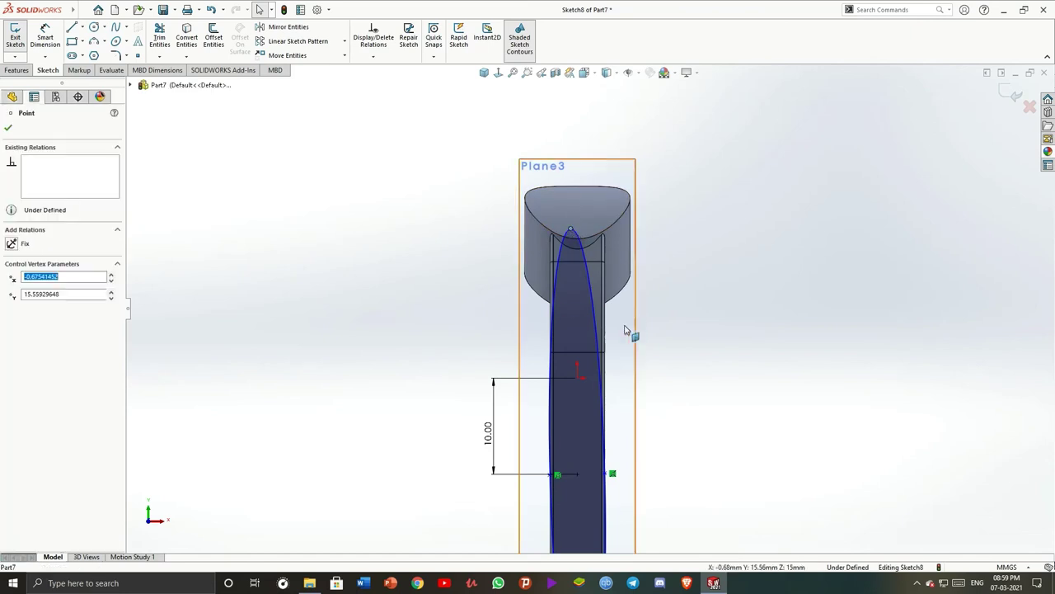
{"action": "scroll", "coordinate": [585, 495], "scroll_direction": "up", "scroll_amount": 3}
{"action": "scroll", "coordinate": [584, 371], "scroll_direction": "down", "scroll_amount": 5}
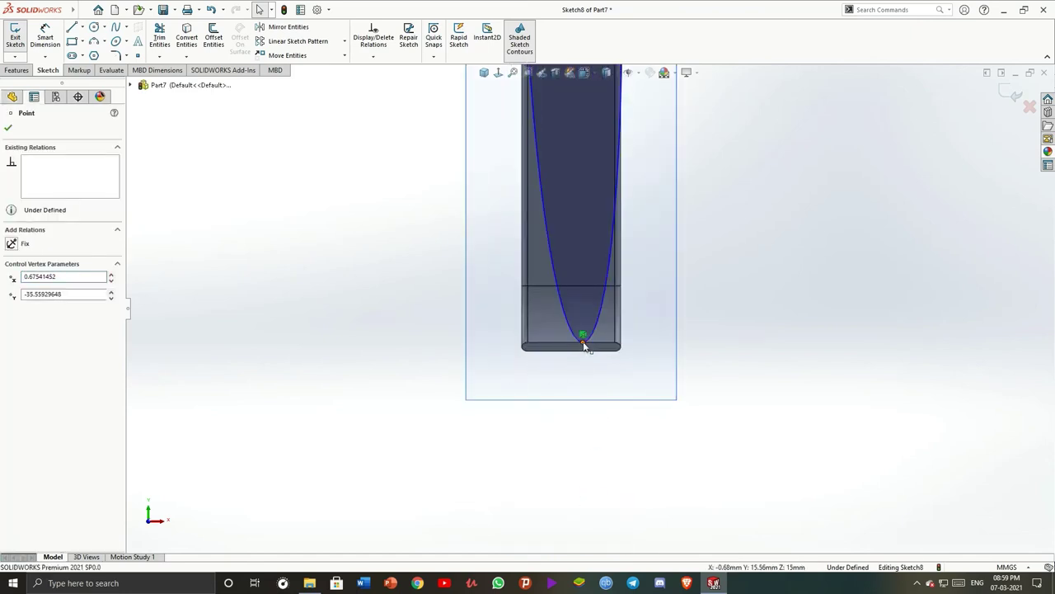
Constrain the ellipse's bottom vertex to the body so the sketch is fully defined
{"action": "left_click", "coordinate": [583, 347], "text": "ctrl"}
{"action": "scroll", "coordinate": [730, 224], "scroll_direction": "up", "scroll_amount": 3}
{"action": "left_click", "coordinate": [707, 223]}
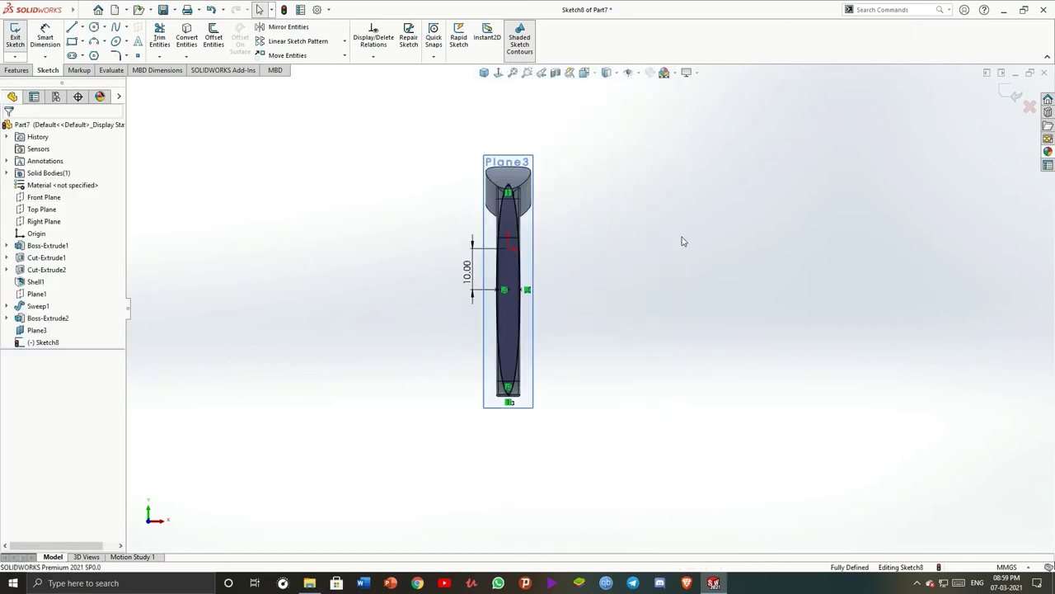
{"action": "scroll", "coordinate": [627, 255], "scroll_direction": "down", "scroll_amount": 2}
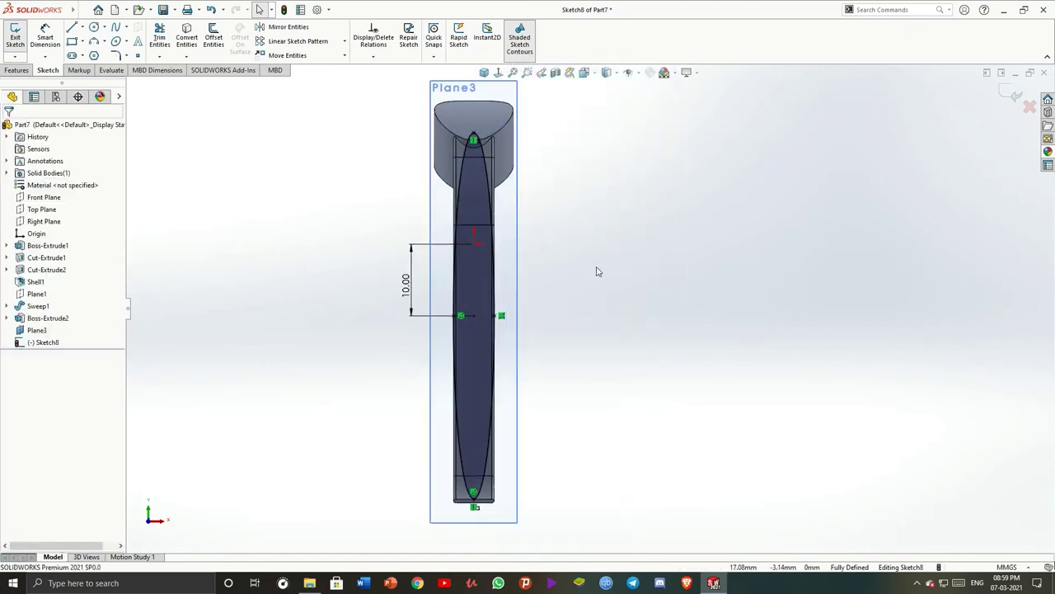
Draw a closed four-sided line outline around the lower clip, starting at the ellipse's side point
{"action": "left_click", "coordinate": [72, 27]}
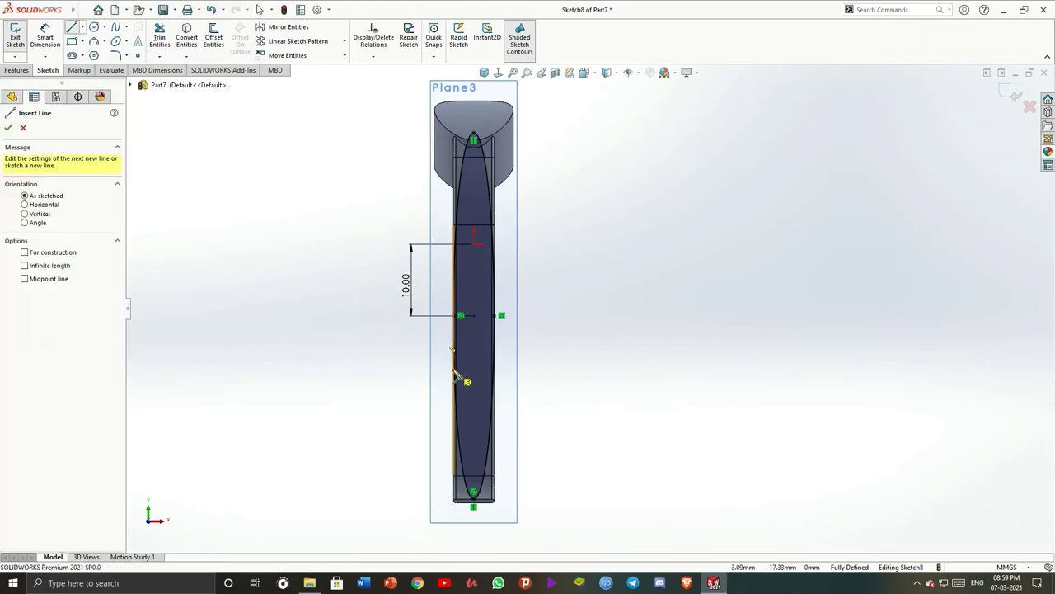
{"action": "scroll", "coordinate": [455, 375], "scroll_direction": "down", "scroll_amount": 1}
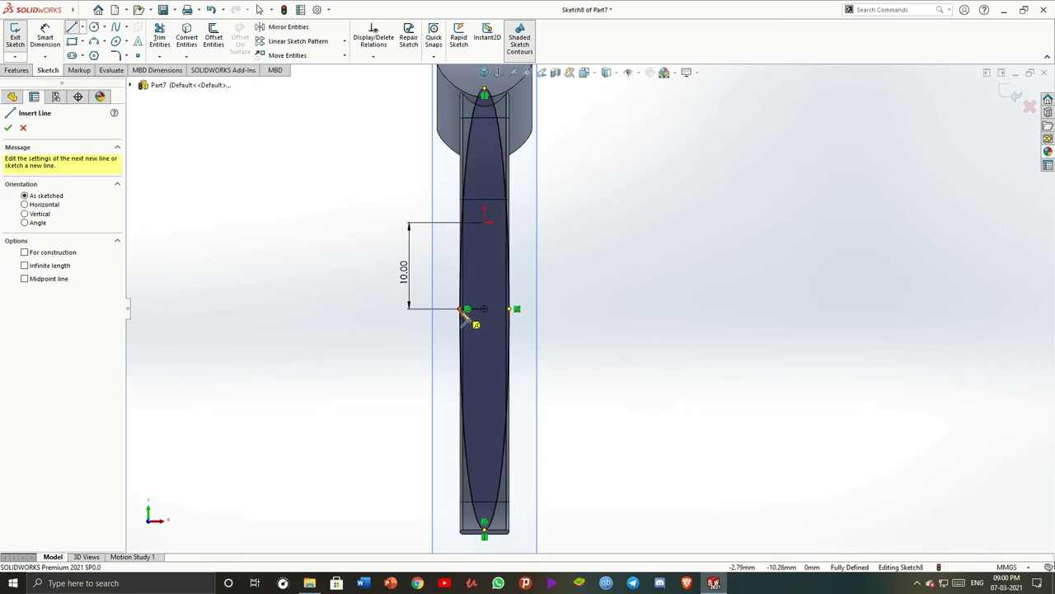
{"action": "left_click", "coordinate": [460, 309]}
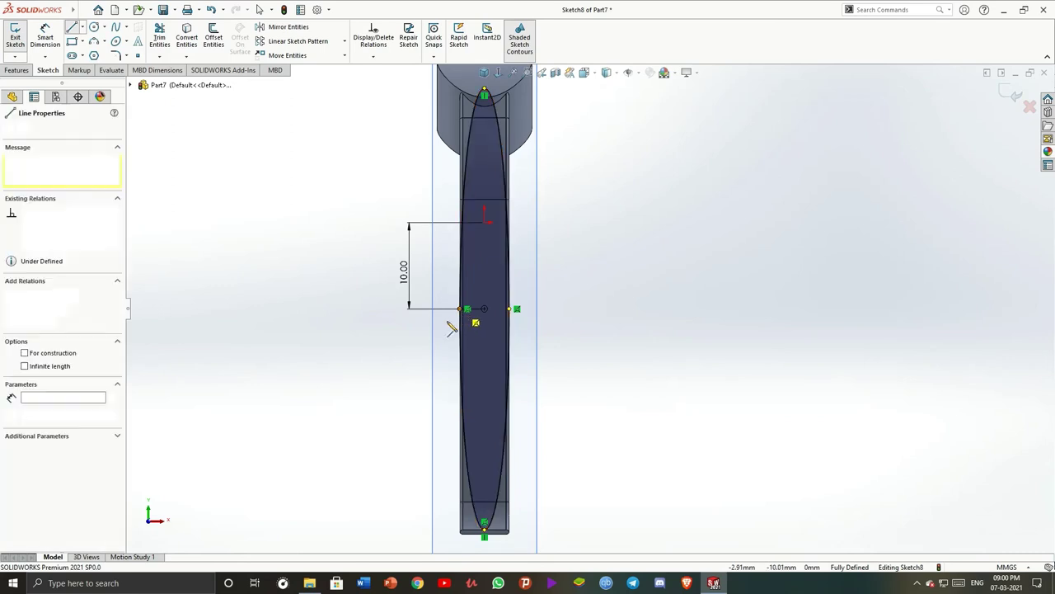
{"action": "left_click", "coordinate": [403, 364]}
{"action": "scroll", "coordinate": [416, 521], "scroll_direction": "up", "scroll_amount": 3}
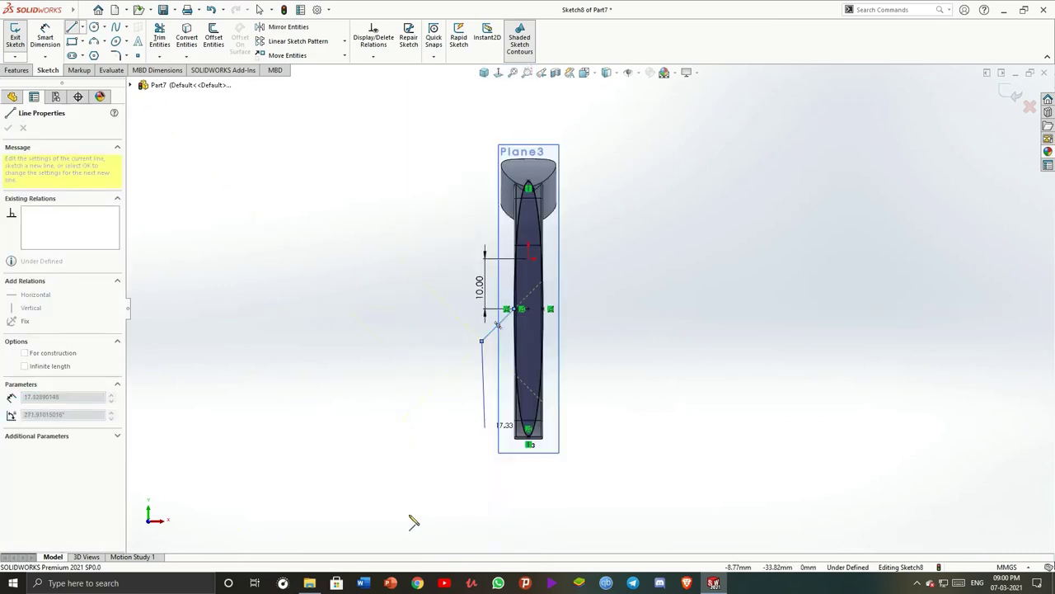
{"action": "left_click", "coordinate": [508, 456]}
{"action": "left_click", "coordinate": [599, 423]}
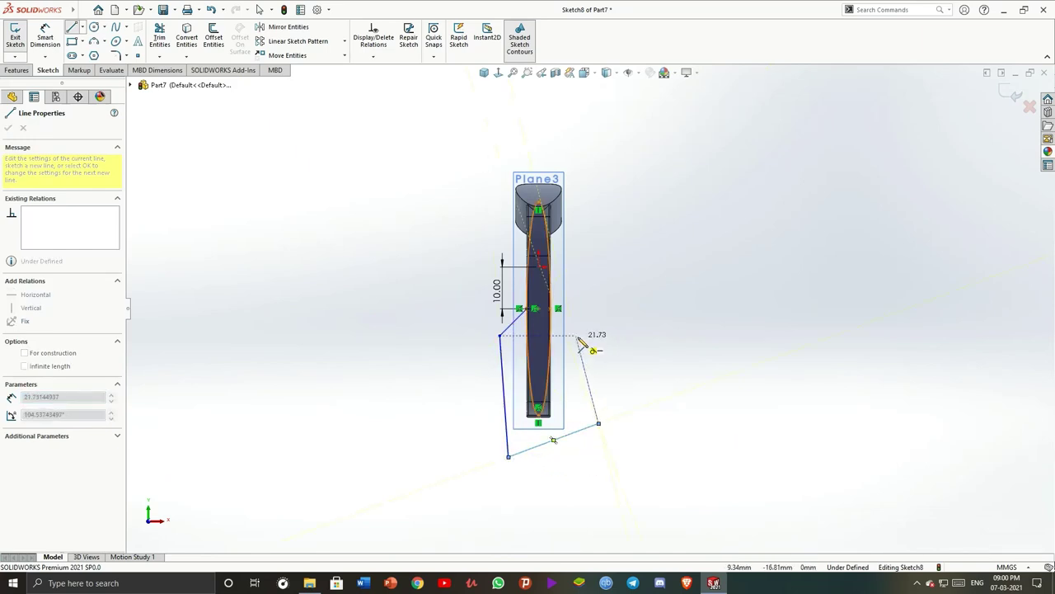
{"action": "left_click", "coordinate": [557, 309]}
{"action": "key", "text": "Escape"}
{"action": "scroll", "coordinate": [658, 318], "scroll_direction": "down", "scroll_amount": 2}
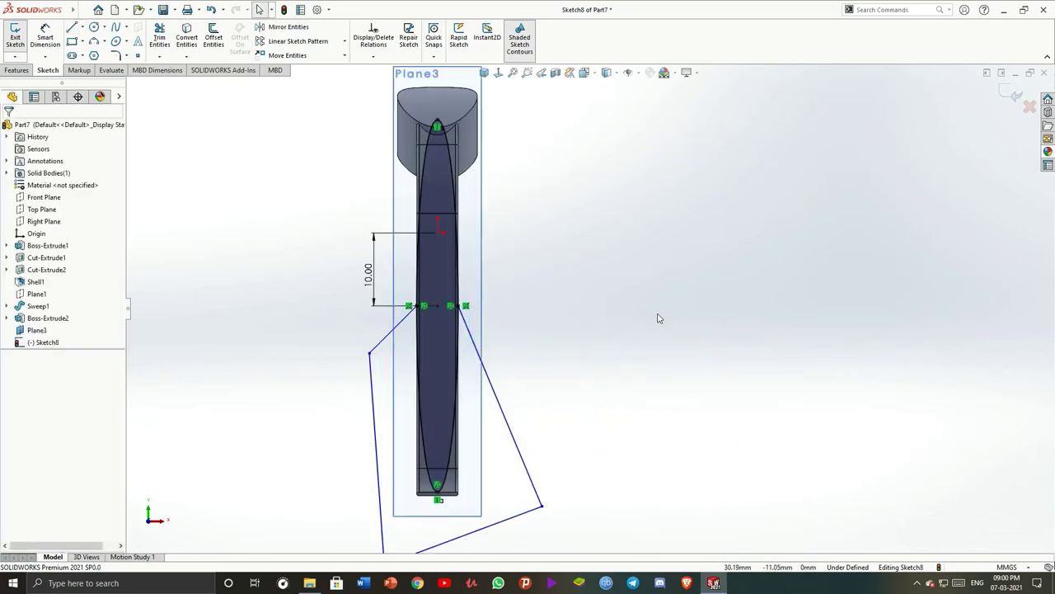
Power-trim the overlapping line segments into one closed profile and exit the sketch
{"action": "left_click", "coordinate": [159, 37]}
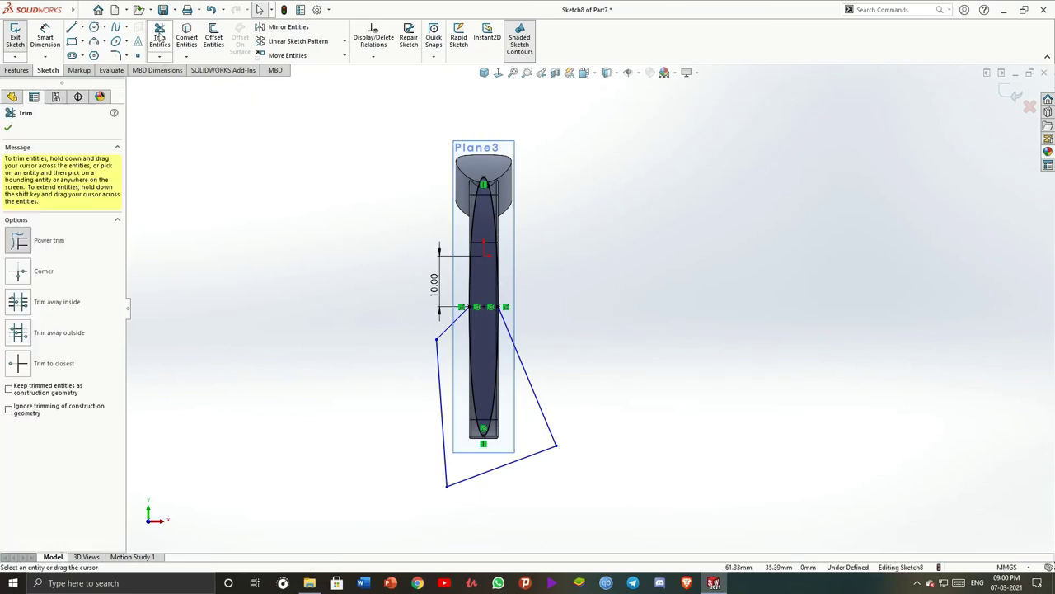
{"action": "scroll", "coordinate": [392, 224], "scroll_direction": "down", "scroll_amount": 2}
{"action": "scroll", "coordinate": [393, 224], "scroll_direction": "down", "scroll_amount": 1}
{"action": "left_click_drag", "start_coordinate": [524, 298], "coordinate": [626, 317]}
{"action": "scroll", "coordinate": [695, 330], "scroll_direction": "up", "scroll_amount": 3}
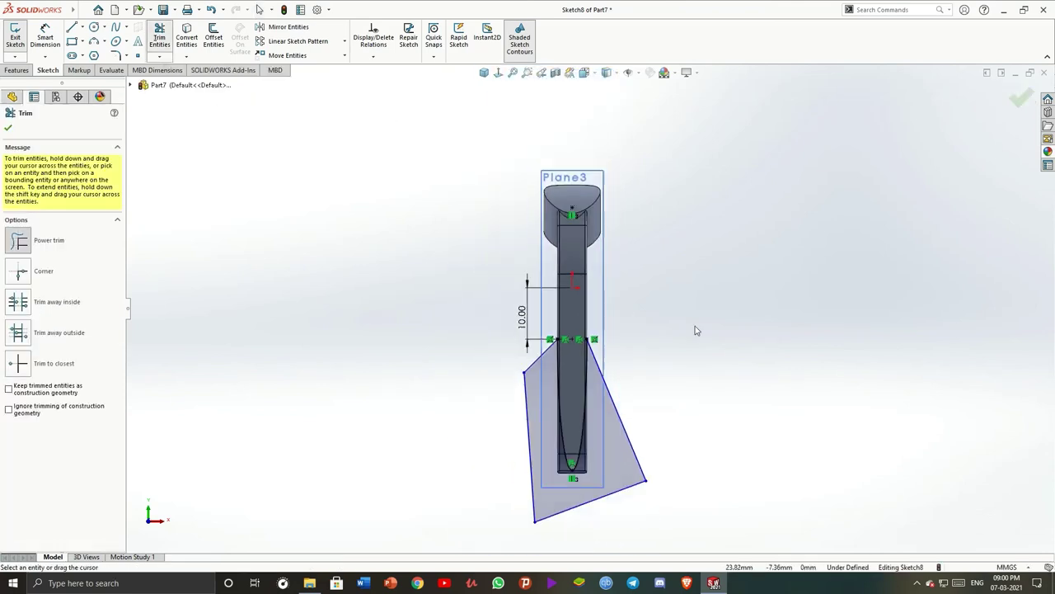
{"action": "key", "text": "Escape"}
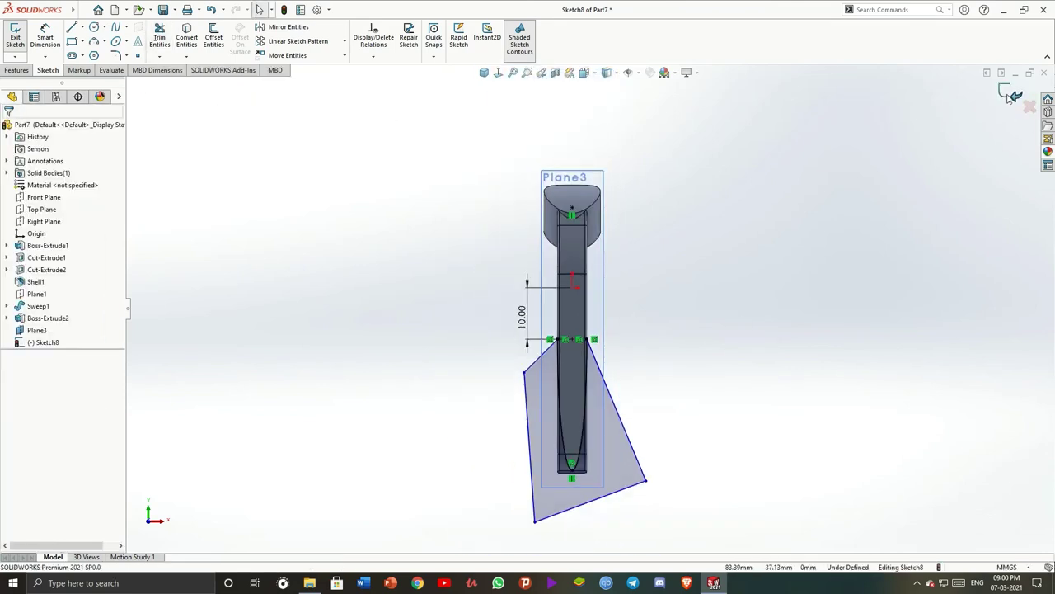
{"action": "left_click", "coordinate": [1021, 98]}
Extrude-cut the clip with Sketch8 and view it in trimetric orientation
{"action": "mouse_move", "coordinate": [718, 478]}
{"action": "middle_mouse_down"}
{"action": "mouse_move", "coordinate": [635, 376]}
{"action": "mouse_move", "coordinate": [734, 208]}
{"action": "mouse_move", "coordinate": [693, 234]}
{"action": "mouse_move", "coordinate": [782, 189]}
{"action": "mouse_move", "coordinate": [822, 371]}
{"action": "mouse_move", "coordinate": [791, 330]}
{"action": "middle_mouse_up"}
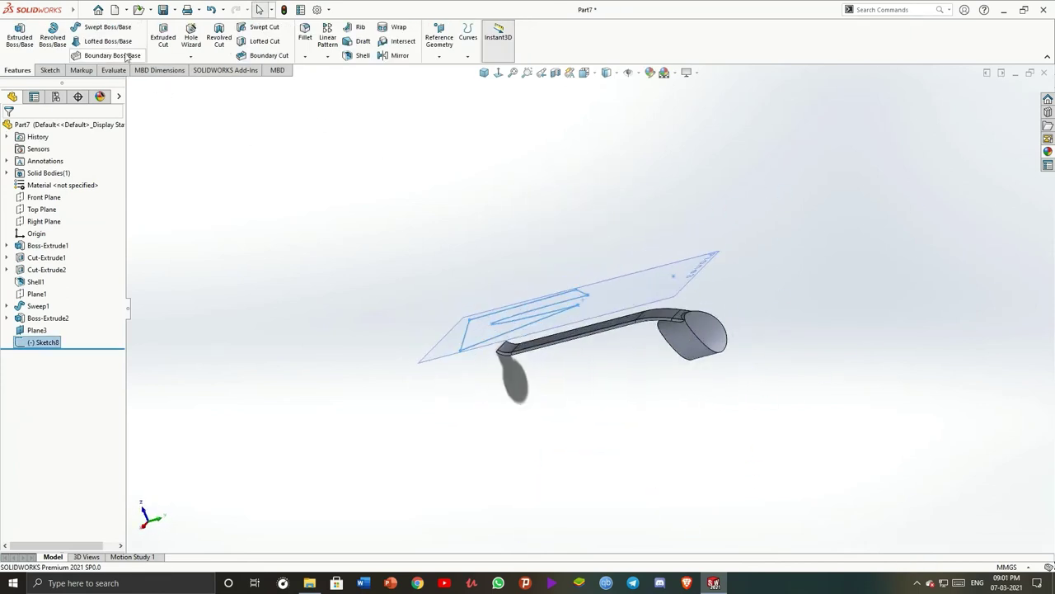
{"action": "key", "text": "Return"}
{"action": "mouse_move", "coordinate": [471, 195]}
{"action": "middle_mouse_down"}
{"action": "mouse_move", "coordinate": [608, 299]}
{"action": "mouse_move", "coordinate": [672, 240]}
{"action": "mouse_move", "coordinate": [662, 292]}
{"action": "middle_mouse_up"}
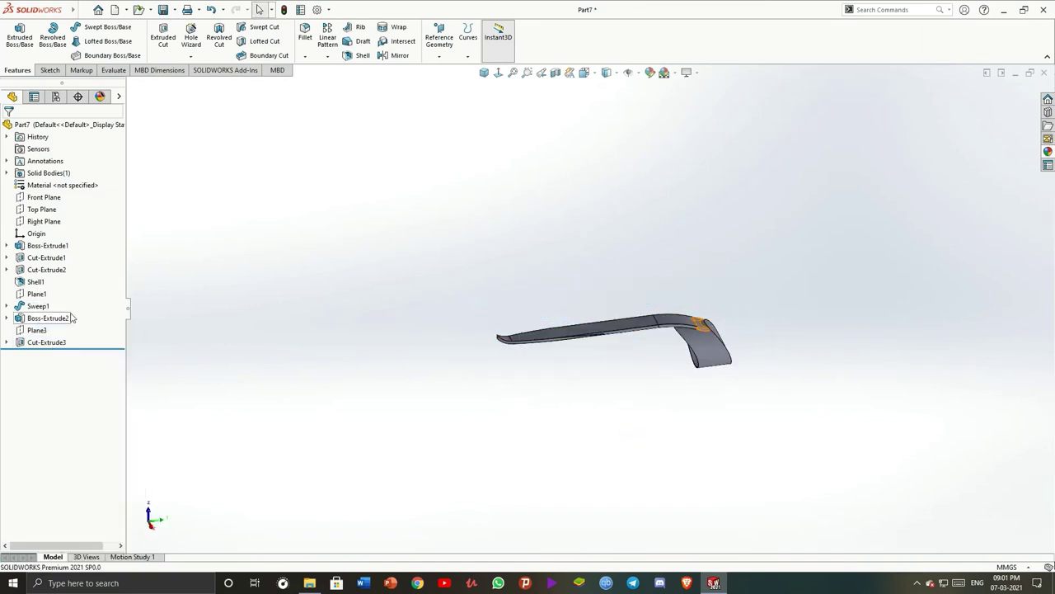
{"action": "left_click", "coordinate": [484, 72]}
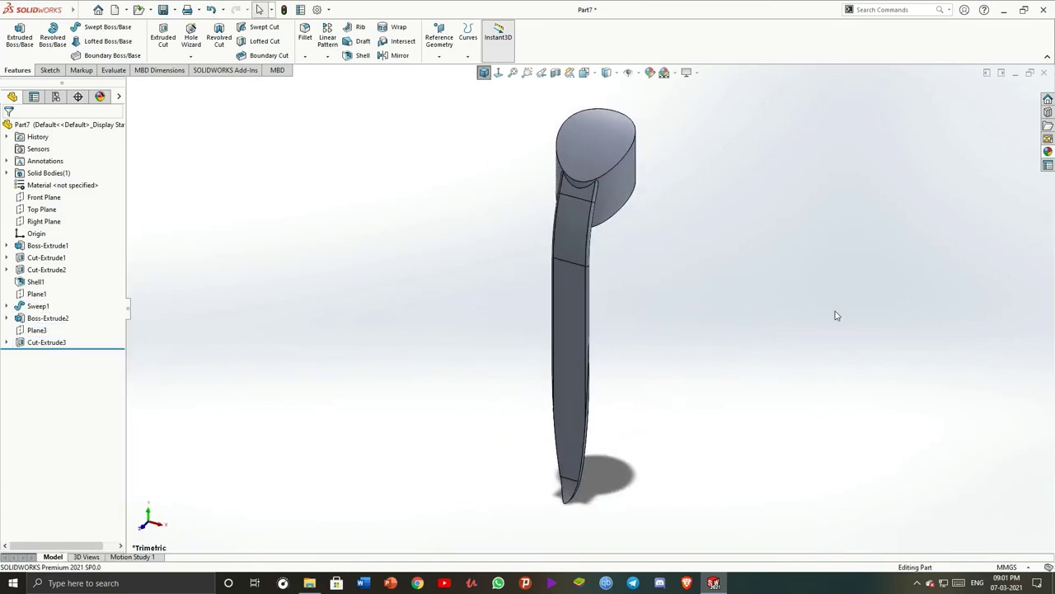
Apply the blue satin finish plastic appearance to the part
{"action": "left_click", "coordinate": [1048, 152]}
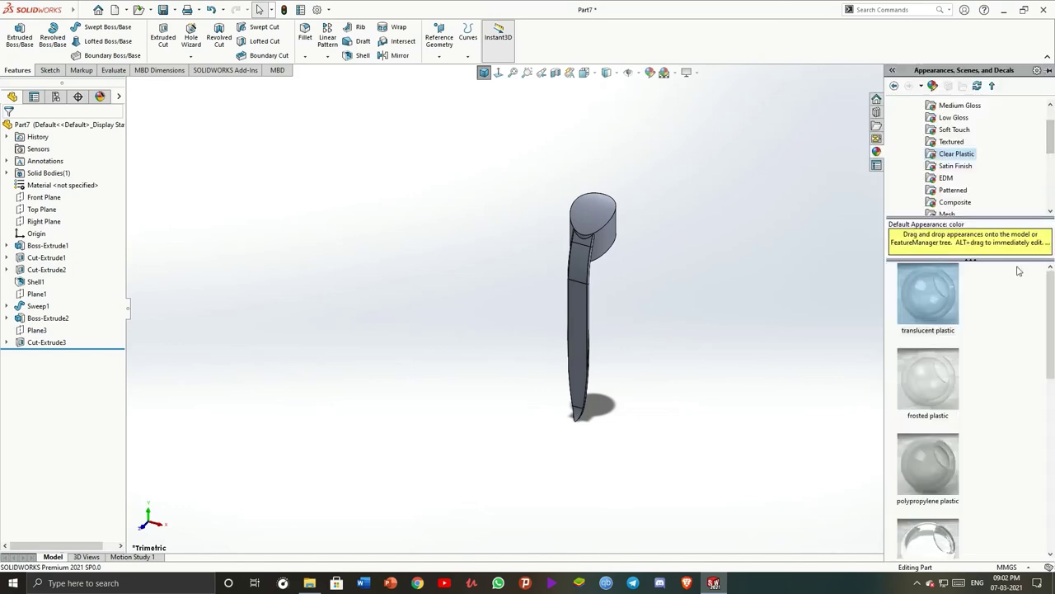
{"action": "left_click", "coordinate": [954, 167]}
{"action": "scroll", "coordinate": [935, 354], "scroll_direction": "down", "scroll_amount": 3}
{"action": "double_click", "coordinate": [937, 359]}
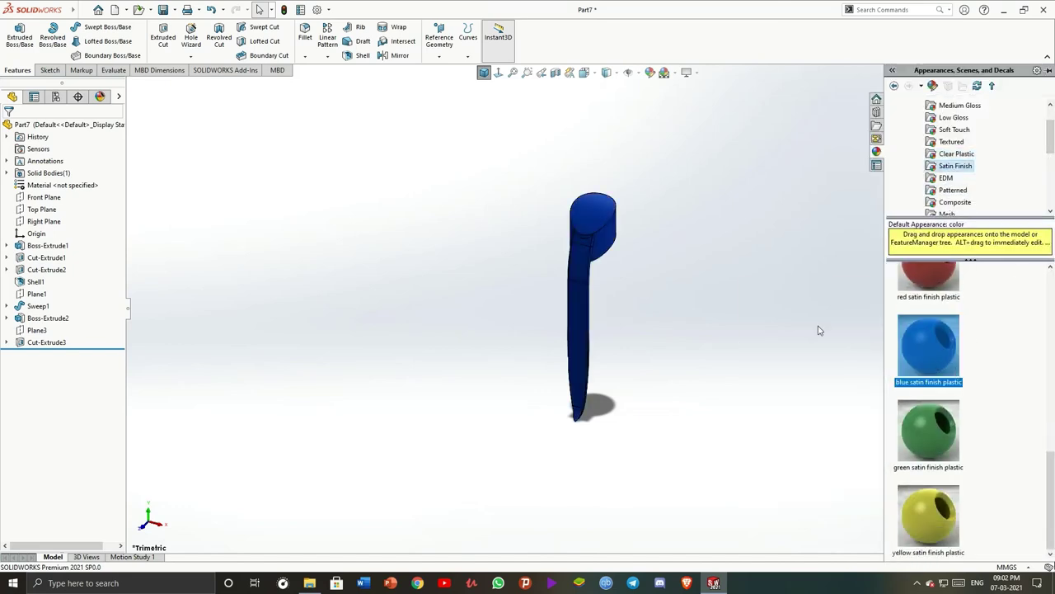
{"action": "middle_click_drag", "start_coordinate": [818, 329], "coordinate": [635, 328]}
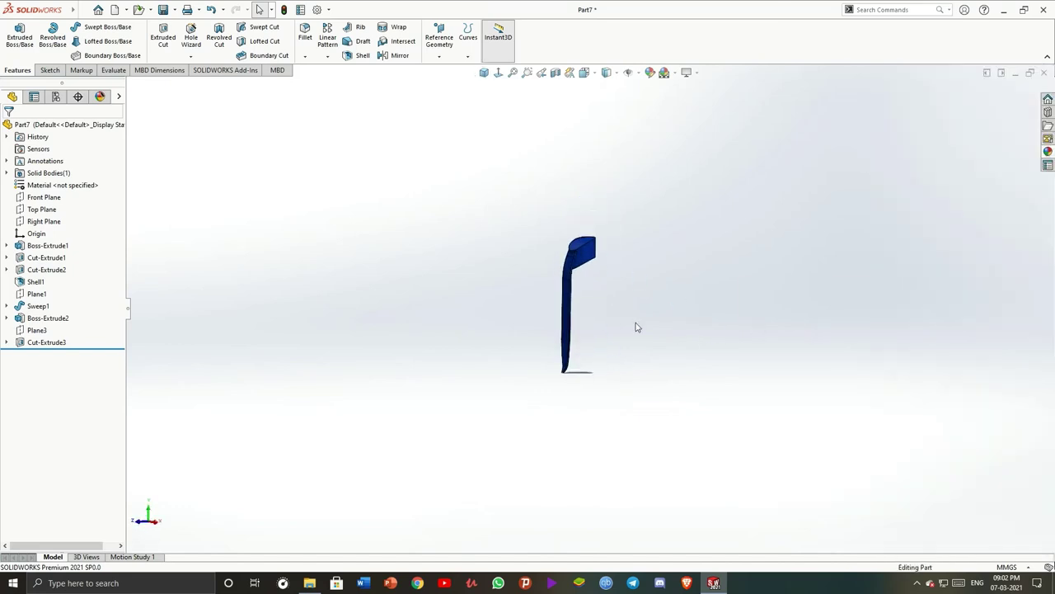
{"action": "left_click", "coordinate": [80, 9]}
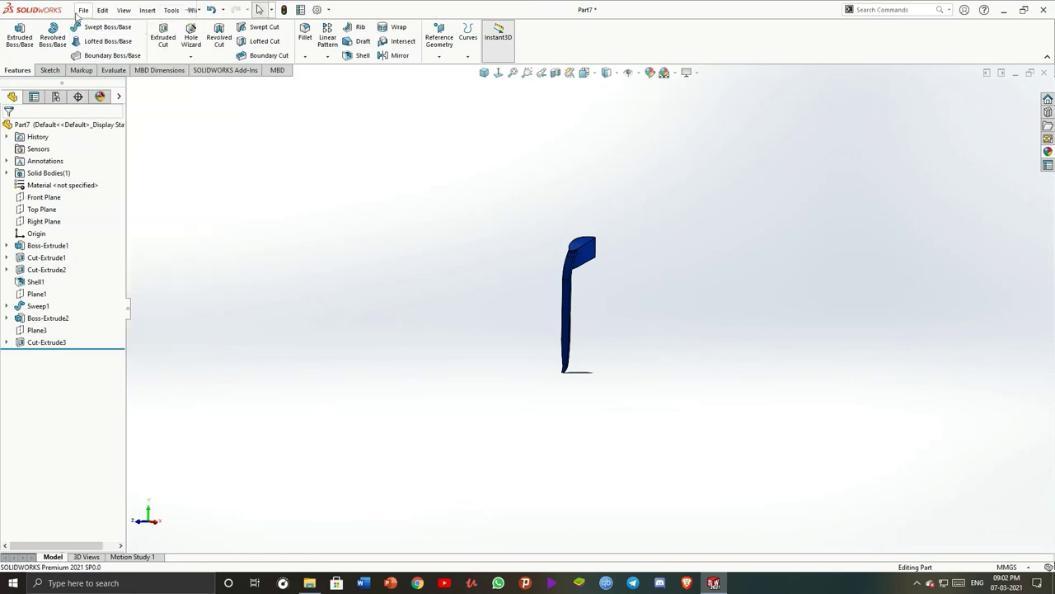
Save the part as 'cap cover top' in the Pen folder
{"action": "left_click", "coordinate": [80, 9]}
{"action": "left_click", "coordinate": [103, 152]}
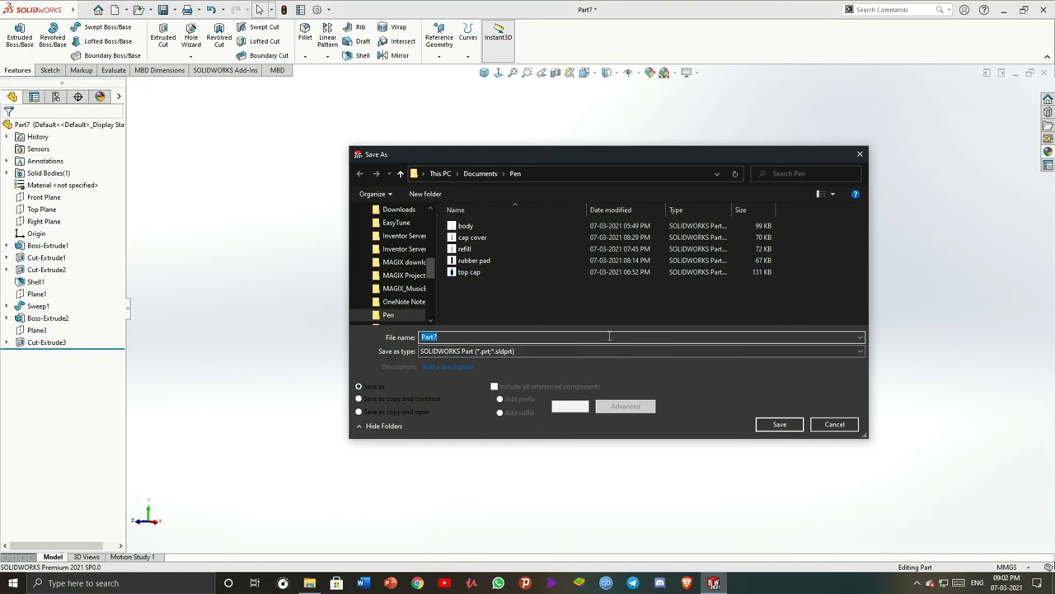
{"action": "type", "text": "cap to"}
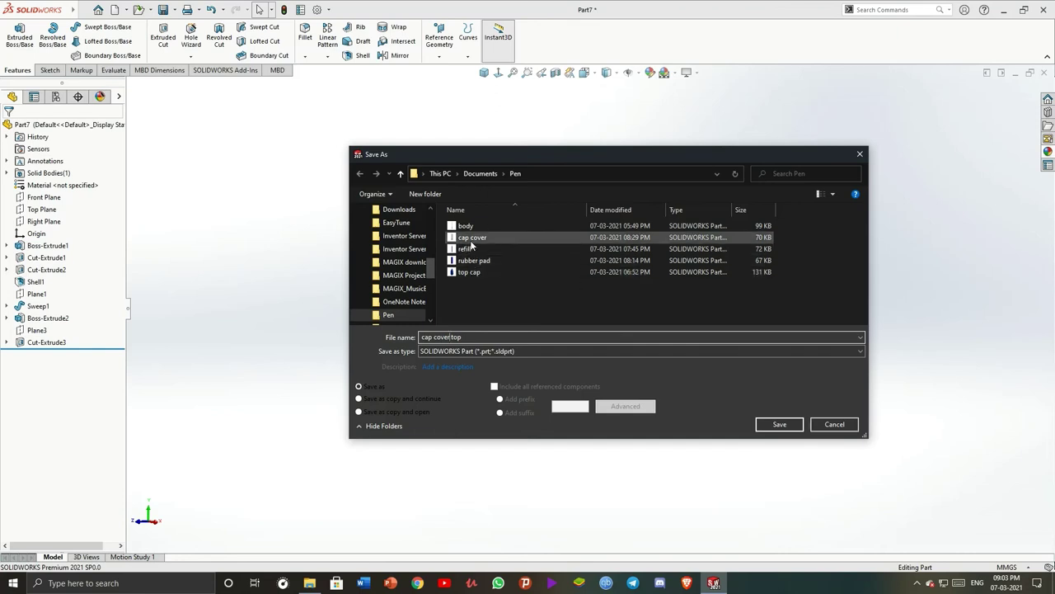
{"action": "left_click", "coordinate": [780, 425]}
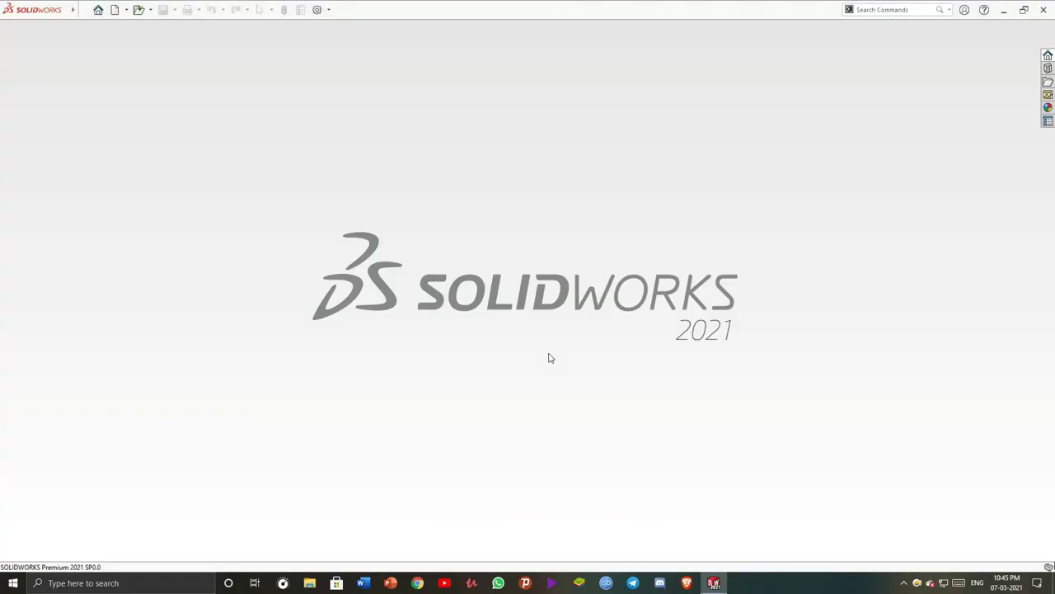
Create a new assembly and place the refill and body parts from the Pen folder
{"action": "left_click", "coordinate": [83, 9]}
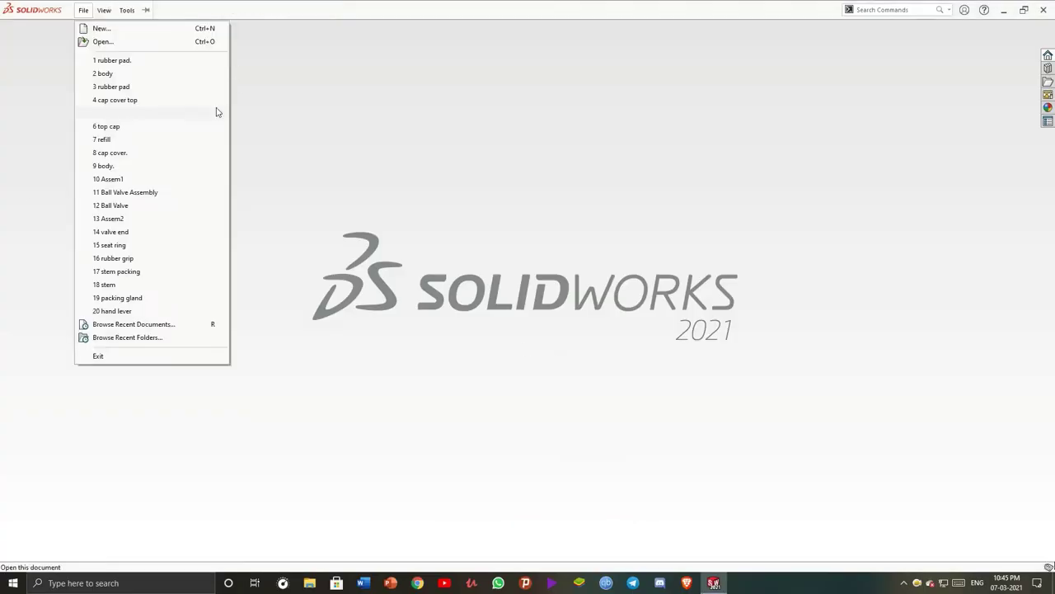
{"action": "left_click", "coordinate": [115, 9]}
{"action": "left_click", "coordinate": [446, 427]}
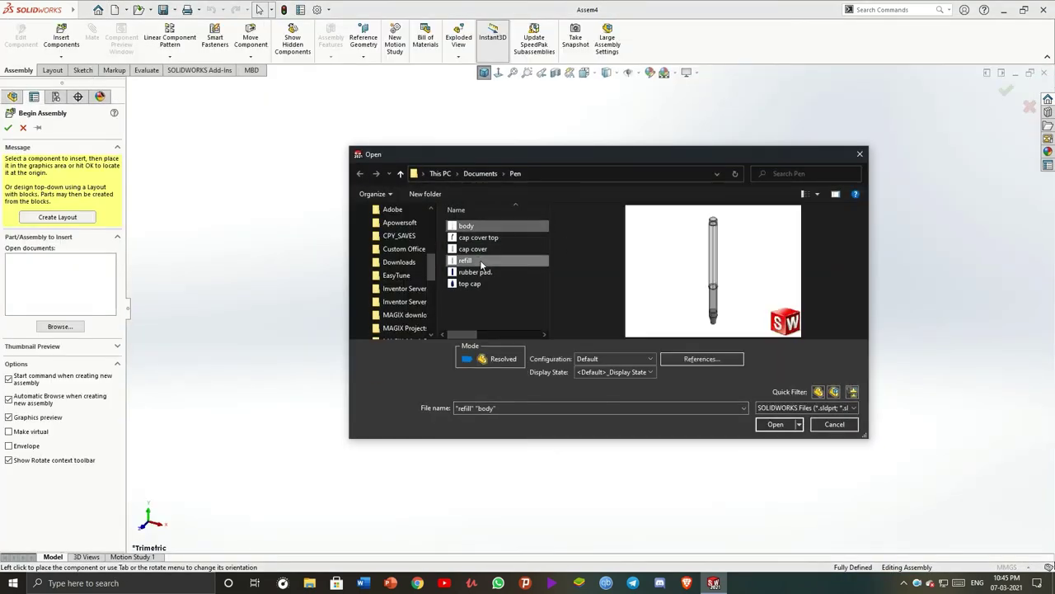
{"action": "left_click", "coordinate": [775, 424]}
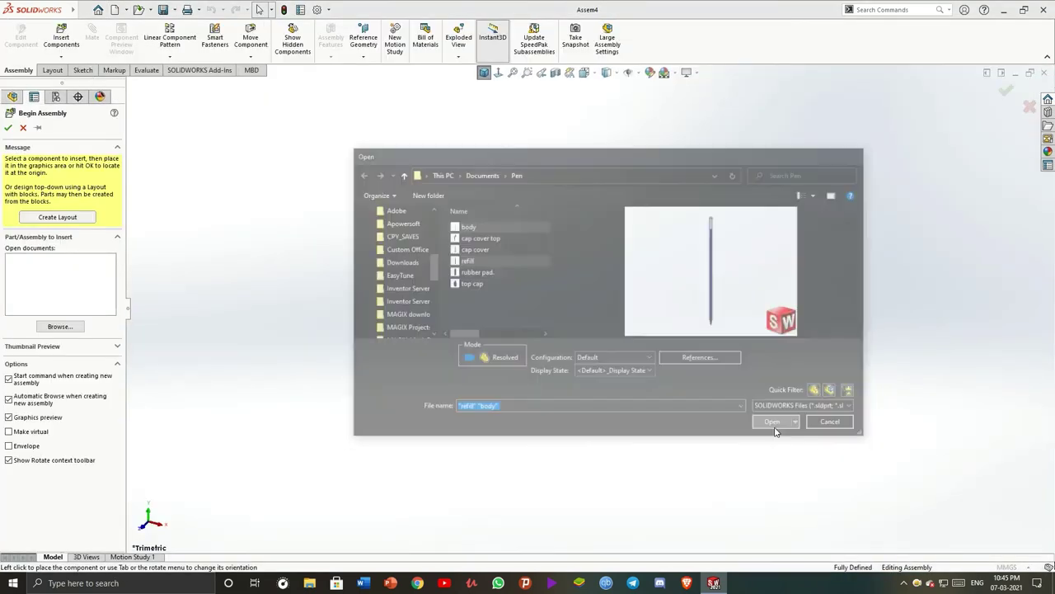
{"action": "left_click", "coordinate": [568, 306]}
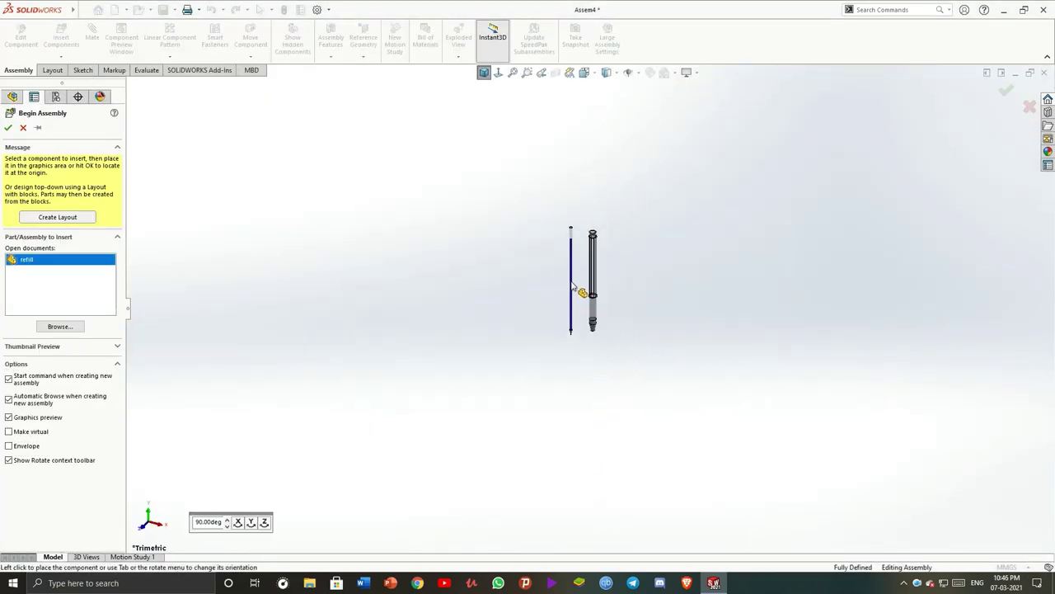
{"action": "scroll", "coordinate": [583, 247], "scroll_direction": "down", "scroll_amount": 8}
{"action": "left_click", "coordinate": [611, 286]}
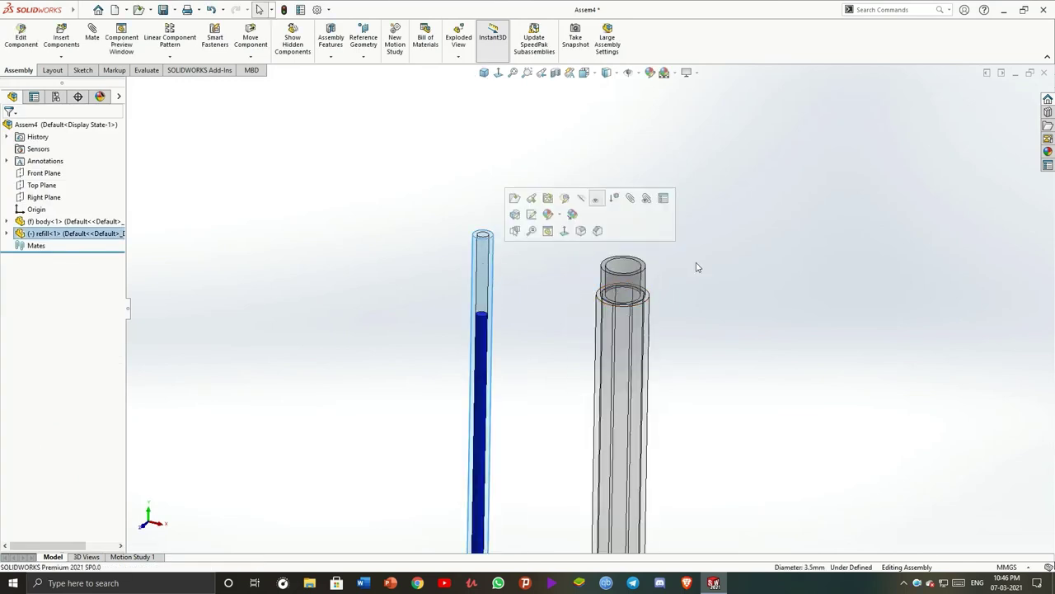
Mate the refill concentric with the pen body
{"action": "left_click", "coordinate": [92, 33]}
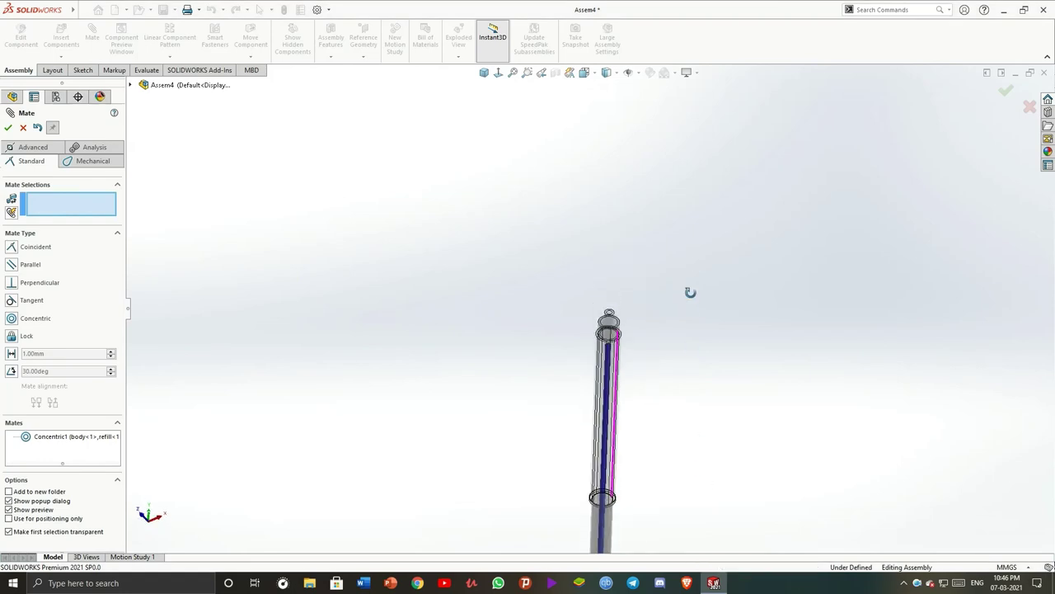
{"action": "middle_click_drag", "start_coordinate": [690, 292], "coordinate": [517, 385]}
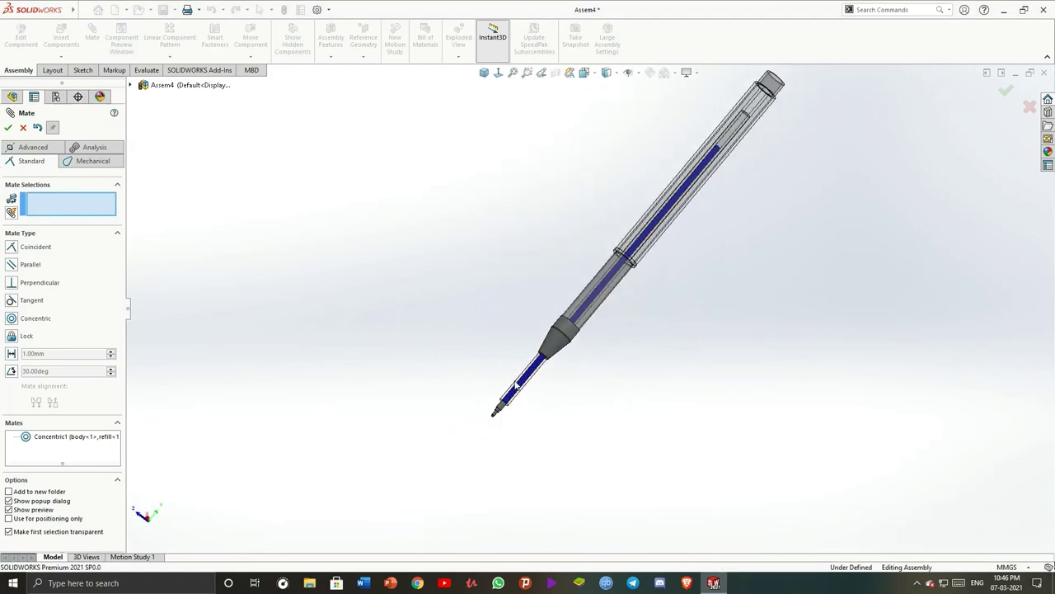
{"action": "scroll", "coordinate": [516, 385], "scroll_direction": "down", "scroll_amount": 3}
{"action": "scroll", "coordinate": [558, 370], "scroll_direction": "down", "scroll_amount": 3}
{"action": "scroll", "coordinate": [454, 423], "scroll_direction": "down", "scroll_amount": 2}
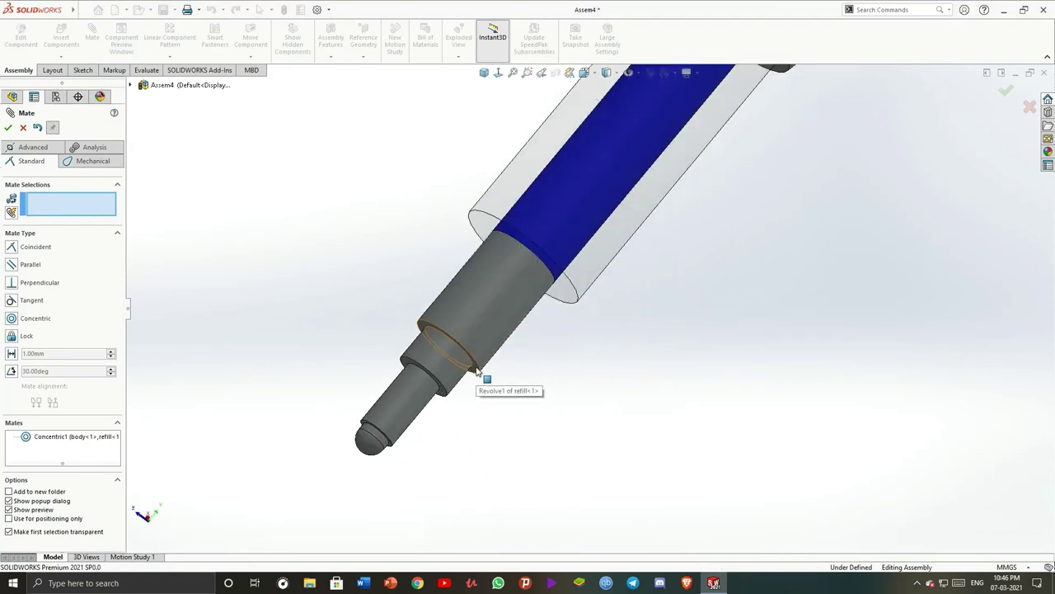
Add a 0.2 distance mate between the refill's shoulder face and the body's tip face
{"action": "left_click", "coordinate": [476, 371]}
{"action": "scroll", "coordinate": [494, 375], "scroll_direction": "up", "scroll_amount": 3}
{"action": "scroll", "coordinate": [592, 388], "scroll_direction": "down", "scroll_amount": 5}
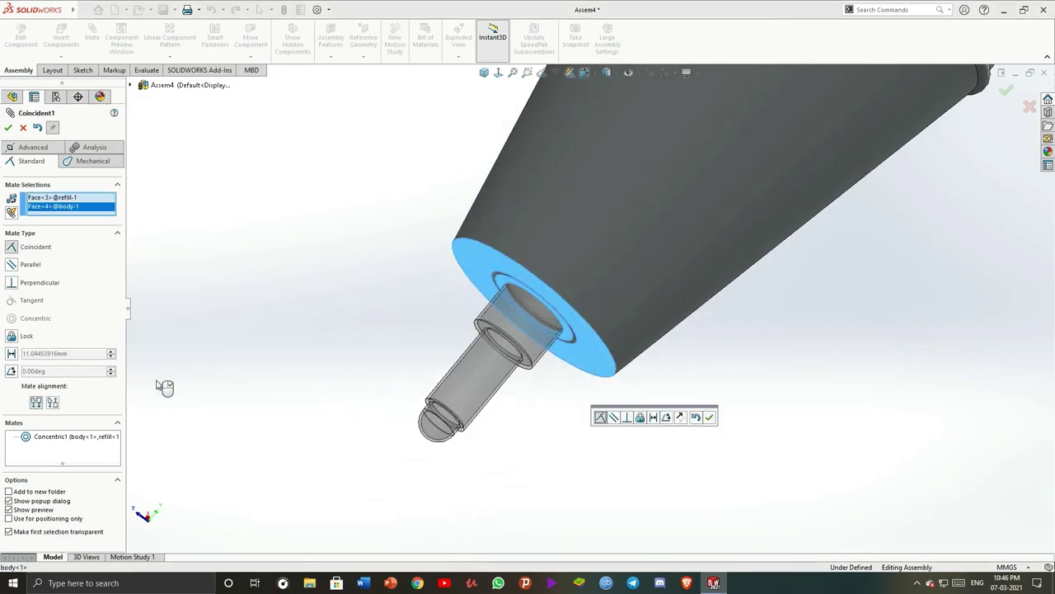
{"action": "left_click", "coordinate": [12, 354]}
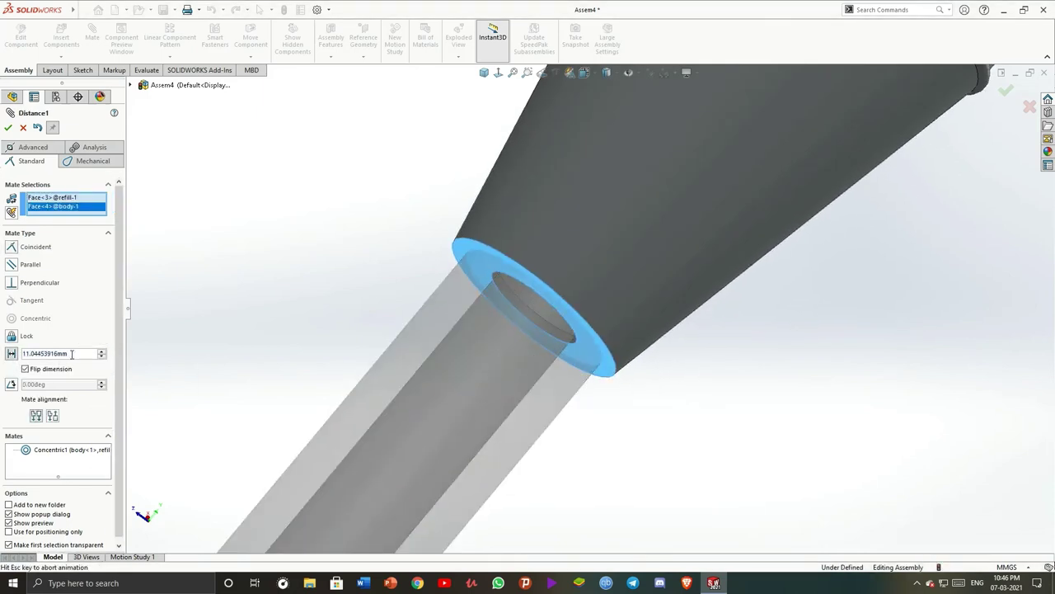
{"action": "type", "text": "0.2"}
{"action": "key", "text": "Return"}
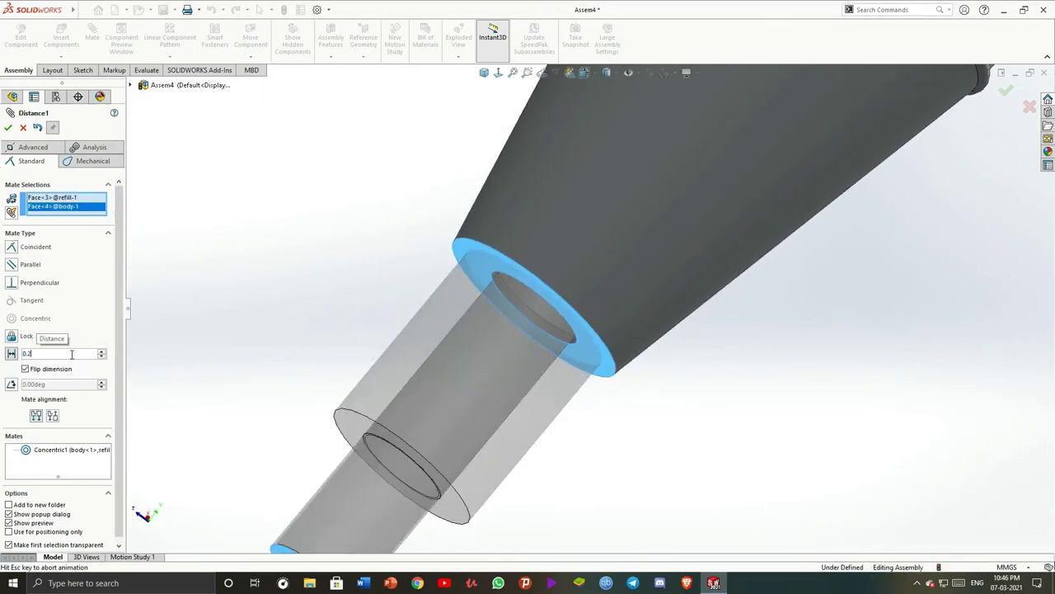
{"action": "left_click", "coordinate": [9, 127]}
{"action": "scroll", "coordinate": [380, 285], "scroll_direction": "up", "scroll_amount": 5}
{"action": "scroll", "coordinate": [380, 285], "scroll_direction": "up", "scroll_amount": 3}
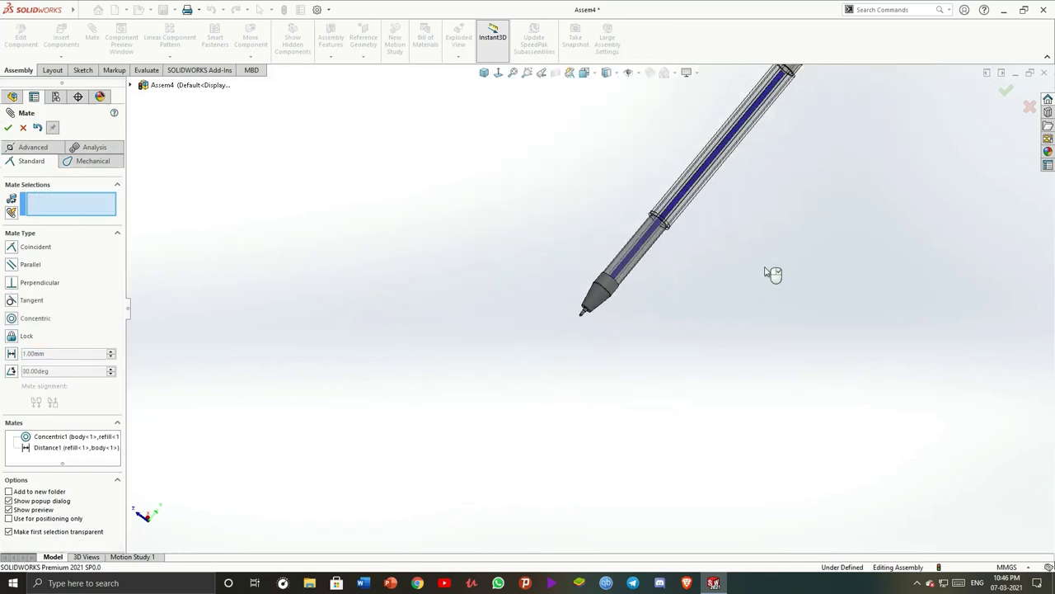
{"action": "key", "text": "Escape"}
Insert the top cap part into the assembly
{"action": "left_click", "coordinate": [67, 41]}
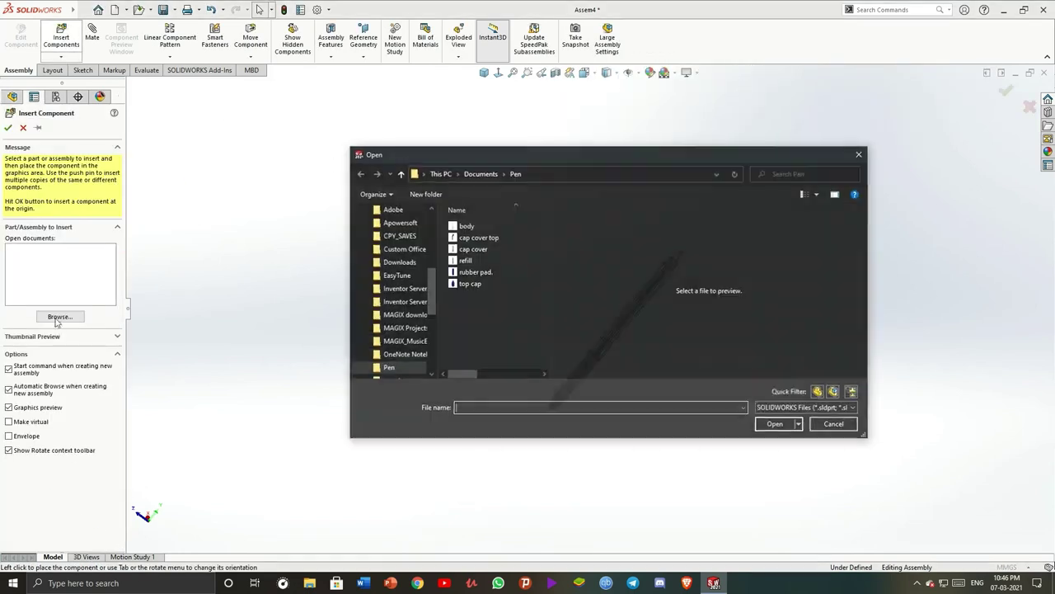
{"action": "left_click", "coordinate": [474, 286]}
{"action": "left_click", "coordinate": [779, 424]}
{"action": "left_click", "coordinate": [702, 261]}
Mate the top cap's inner cylindrical face concentric with the pen body
{"action": "scroll", "coordinate": [626, 370], "scroll_direction": "down", "scroll_amount": 3}
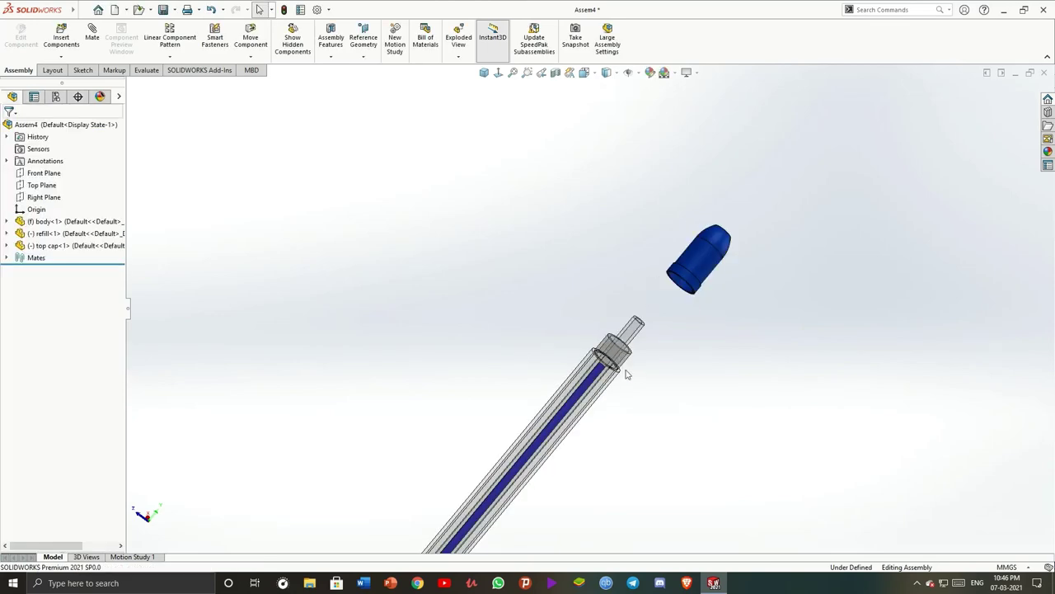
{"action": "scroll", "coordinate": [591, 333], "scroll_direction": "down", "scroll_amount": 3}
{"action": "left_click", "coordinate": [741, 201], "text": "ctrl"}
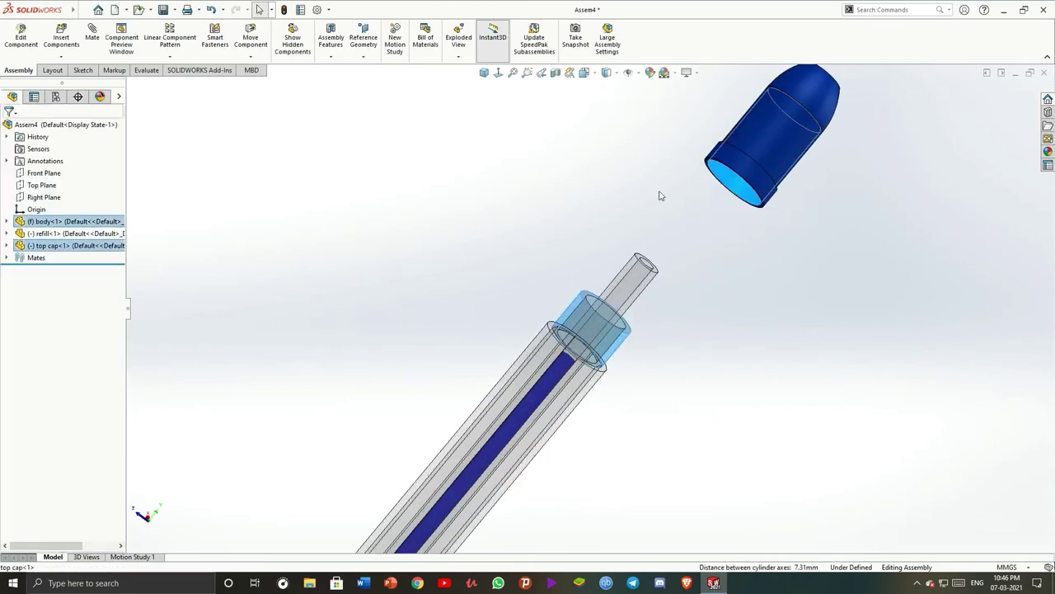
{"action": "left_click", "coordinate": [92, 37]}
{"action": "left_click", "coordinate": [349, 254]}
{"action": "scroll", "coordinate": [490, 247], "scroll_direction": "down", "scroll_amount": 3}
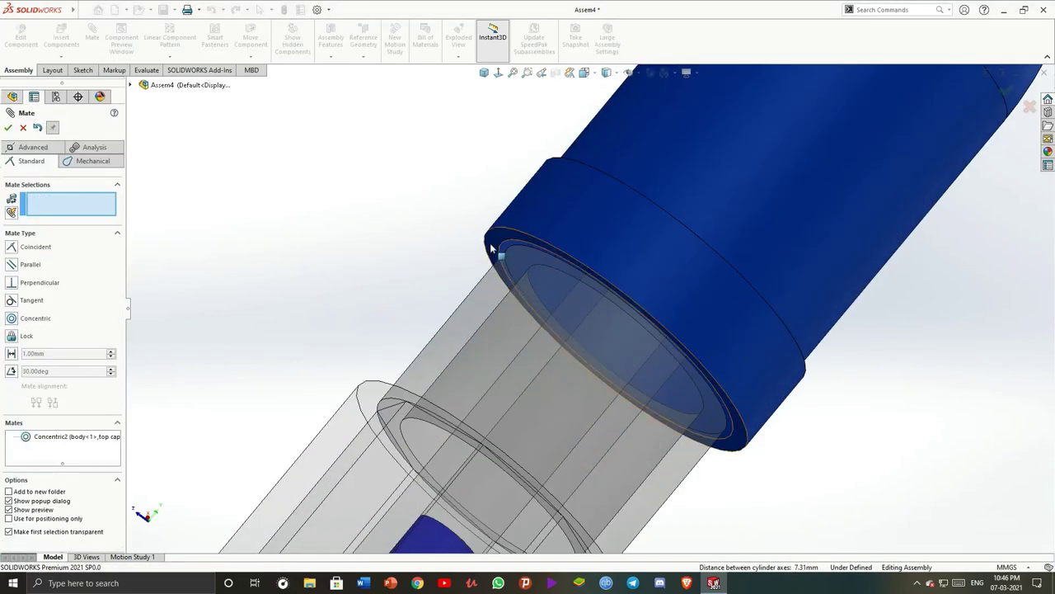
Mate the cap's rim face coincident with the body's end face
{"action": "left_click", "coordinate": [491, 247]}
{"action": "left_click", "coordinate": [367, 393]}
{"action": "left_click", "coordinate": [368, 393]}
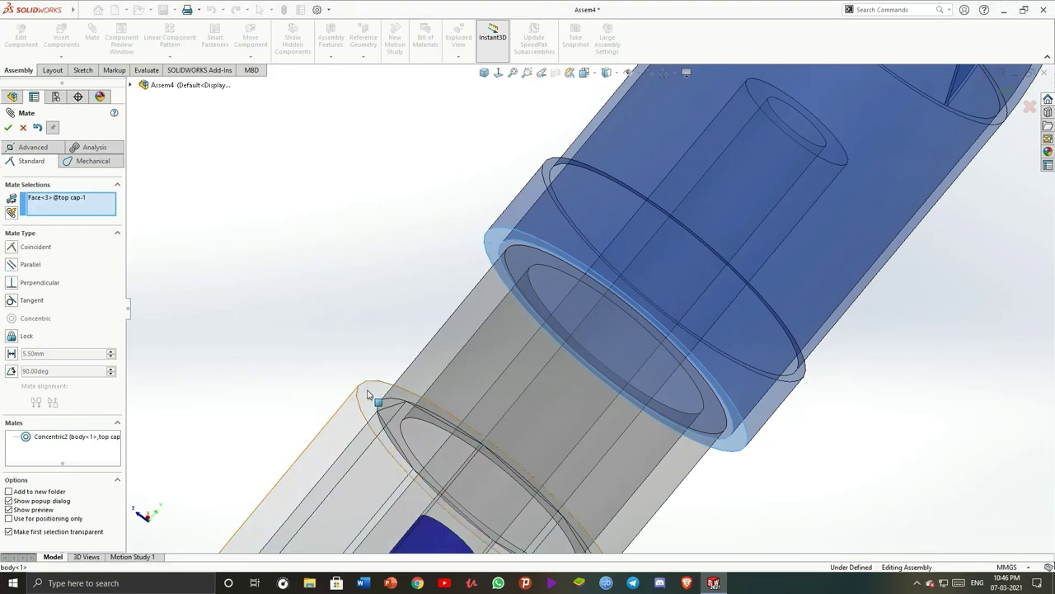
{"action": "scroll", "coordinate": [400, 363], "scroll_direction": "down", "scroll_amount": 2}
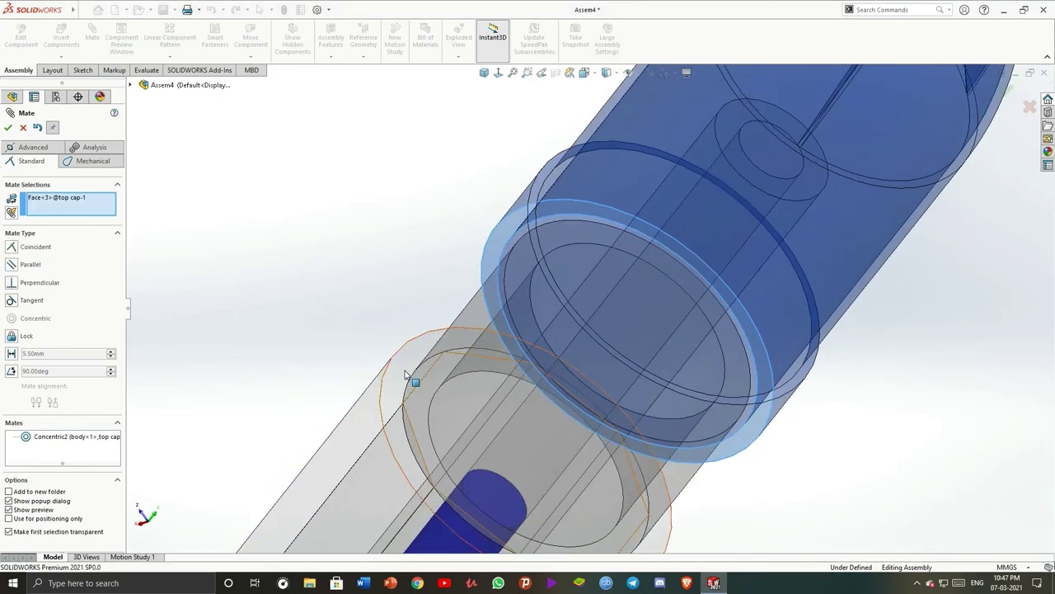
{"action": "left_click", "coordinate": [384, 356]}
{"action": "left_click", "coordinate": [367, 379]}
{"action": "scroll", "coordinate": [412, 341], "scroll_direction": "up", "scroll_amount": 3}
{"action": "scroll", "coordinate": [403, 346], "scroll_direction": "up", "scroll_amount": 2}
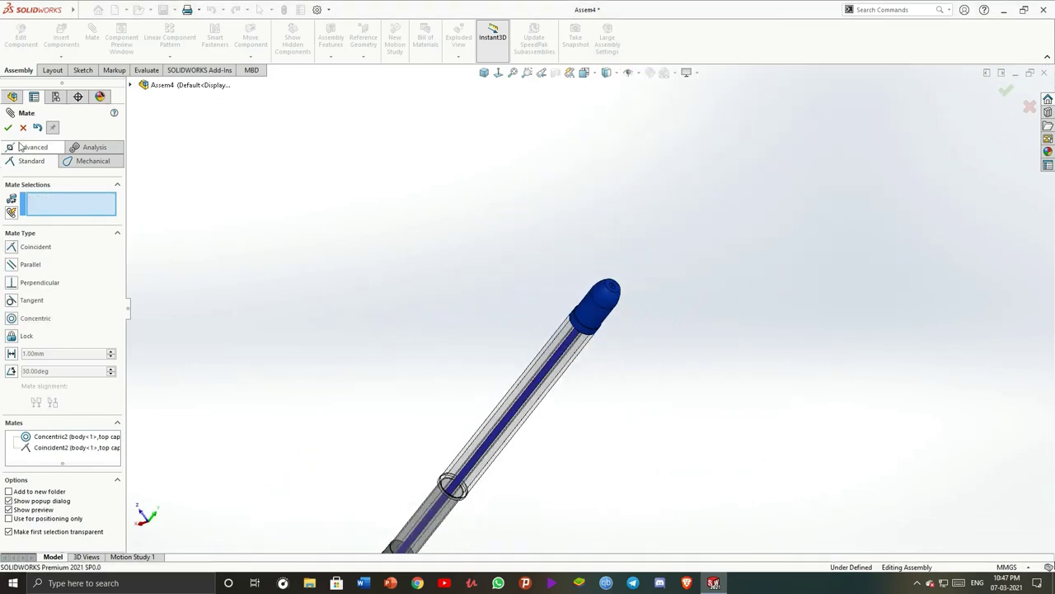
{"action": "left_click", "coordinate": [7, 127]}
{"action": "left_click", "coordinate": [61, 37]}
Insert the rubber pad part beside the pen
{"action": "left_click", "coordinate": [470, 273]}
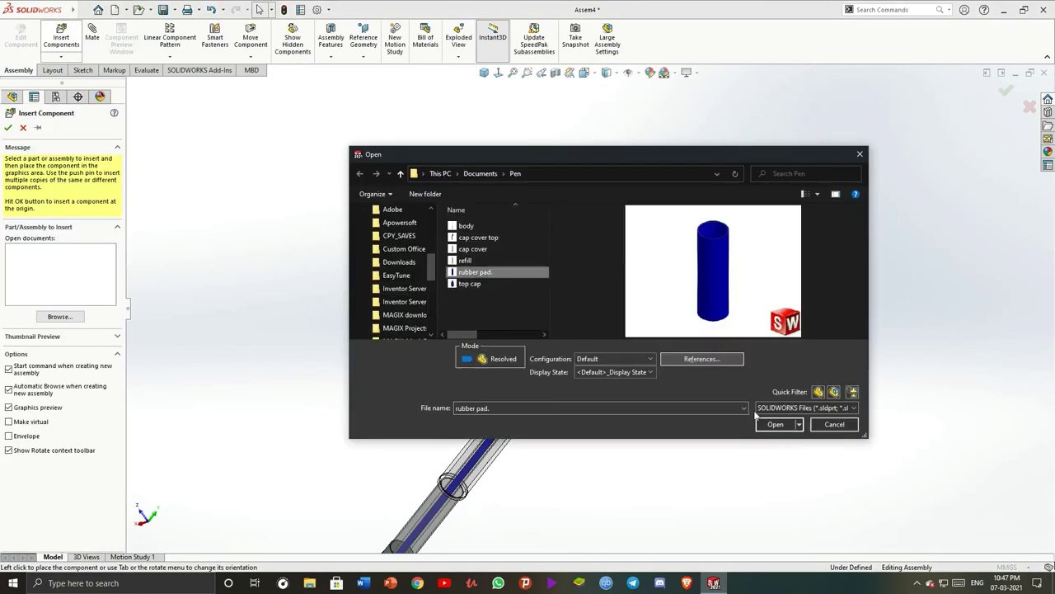
{"action": "left_click", "coordinate": [779, 422]}
{"action": "scroll", "coordinate": [456, 429], "scroll_direction": "down", "scroll_amount": 3}
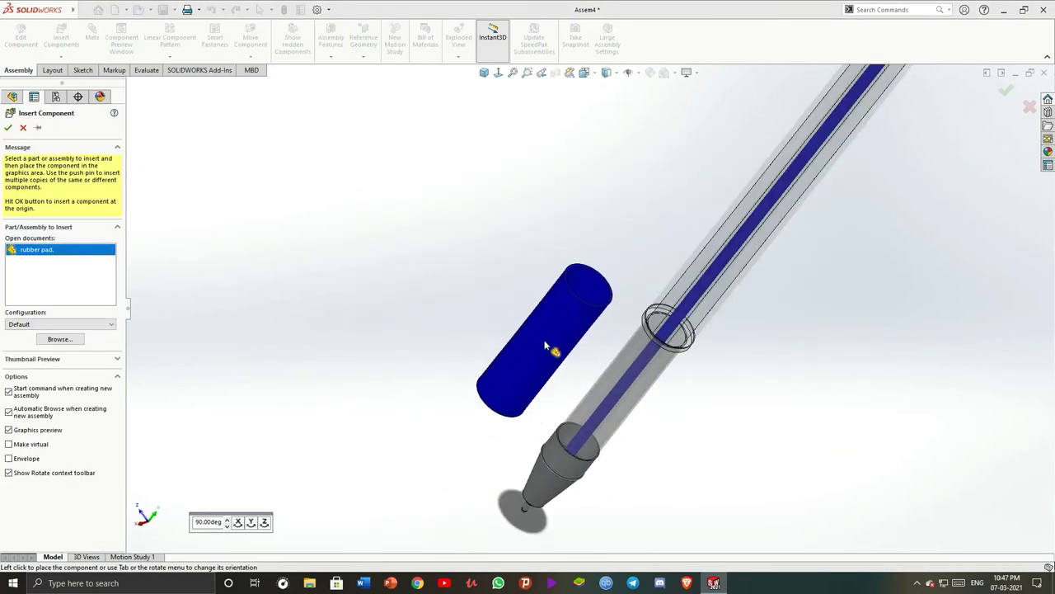
{"action": "left_click", "coordinate": [536, 341]}
{"action": "key", "text": "f"}
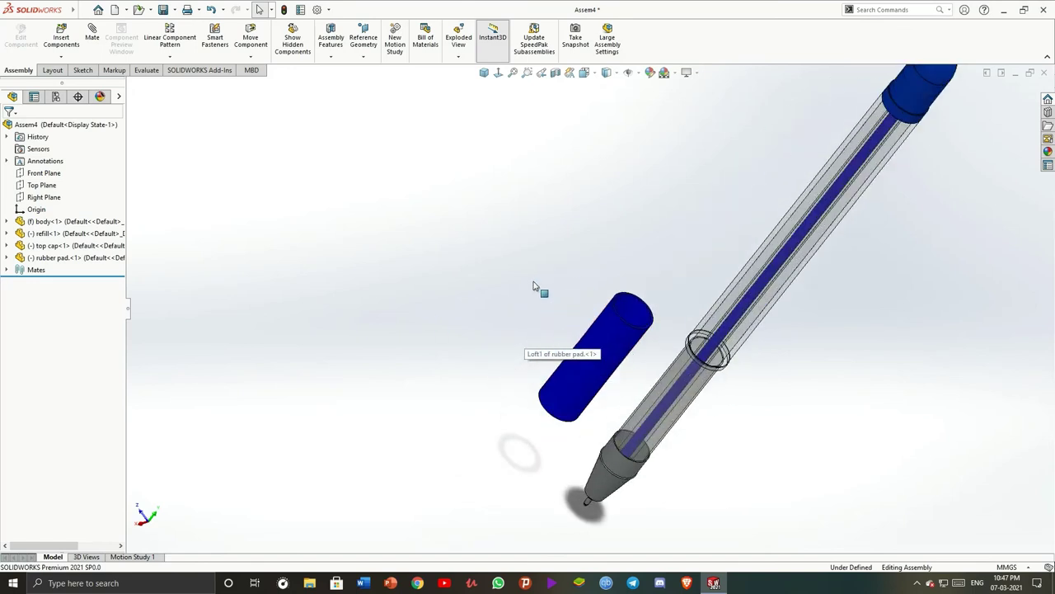
Mate the rubber pad's Front and Right Planes coincident with the body's planes
{"action": "left_click", "coordinate": [8, 222]}
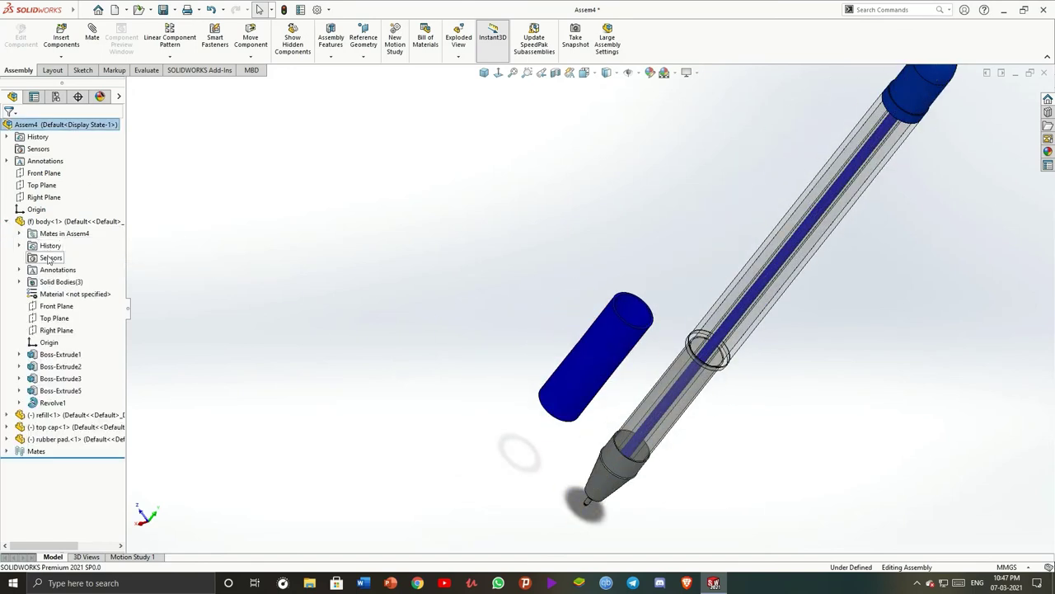
{"action": "left_click", "coordinate": [58, 308]}
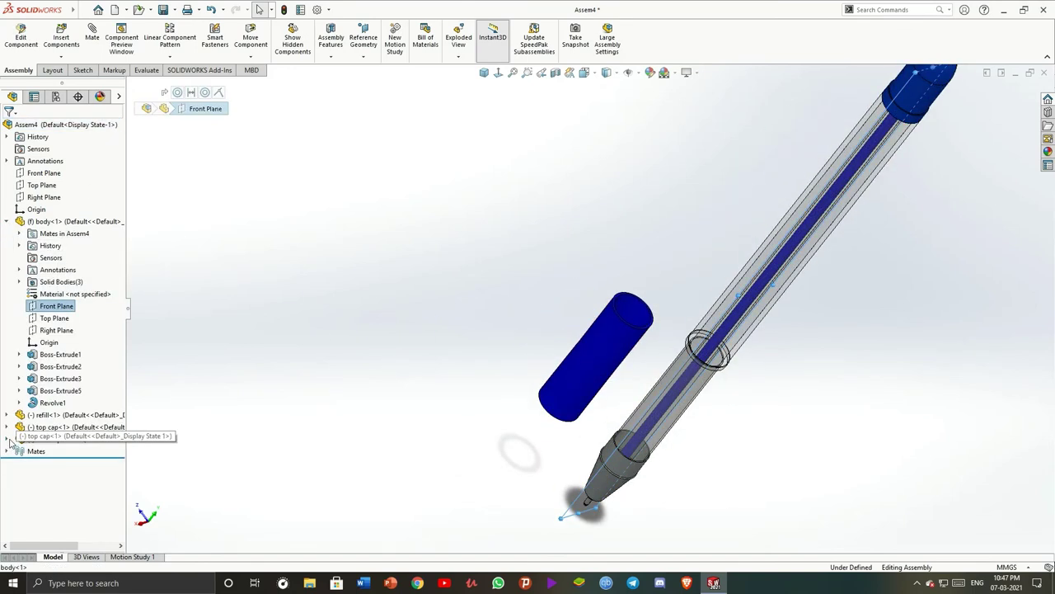
{"action": "left_click", "coordinate": [8, 440]}
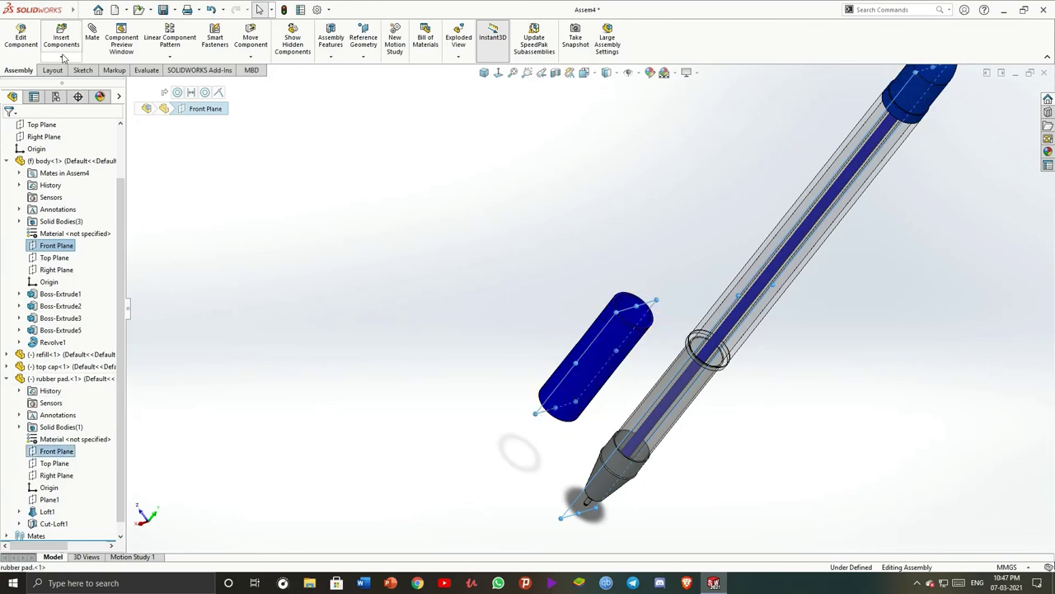
{"action": "left_click", "coordinate": [92, 34]}
{"action": "left_click", "coordinate": [7, 128]}
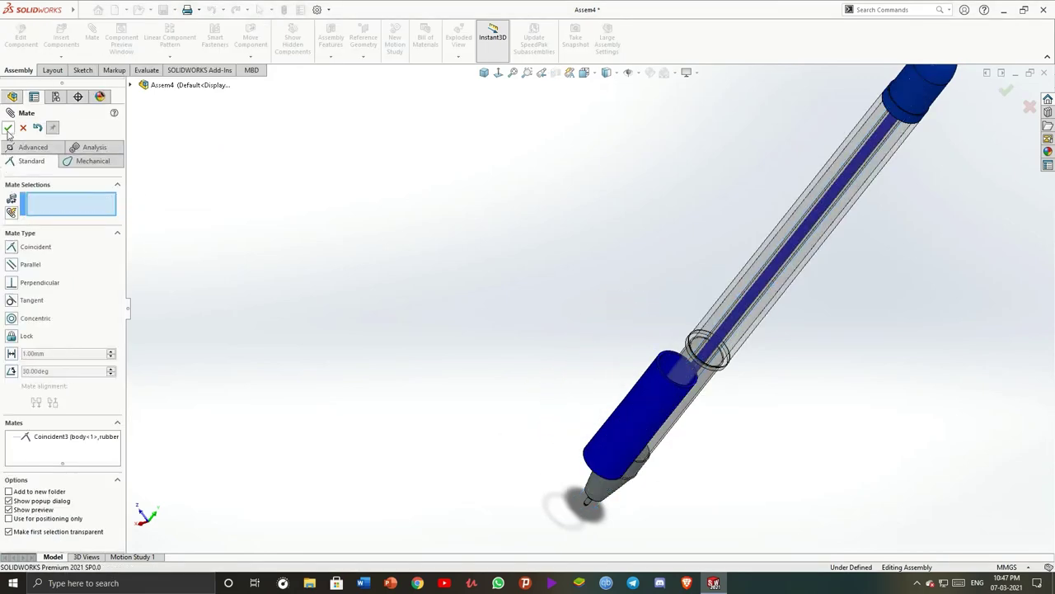
{"action": "left_click", "coordinate": [129, 85]}
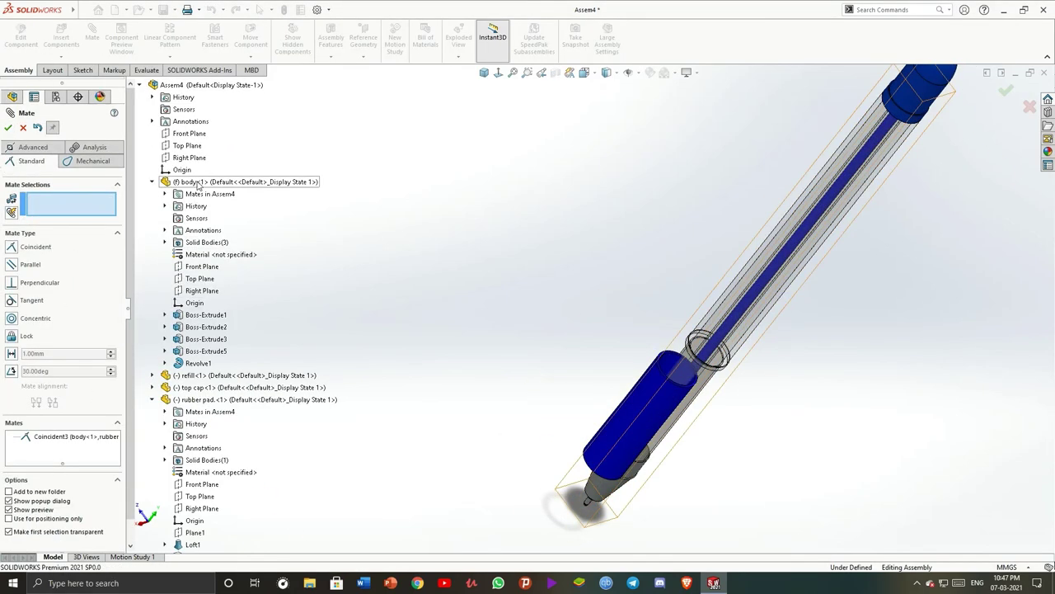
{"action": "left_click", "coordinate": [203, 291]}
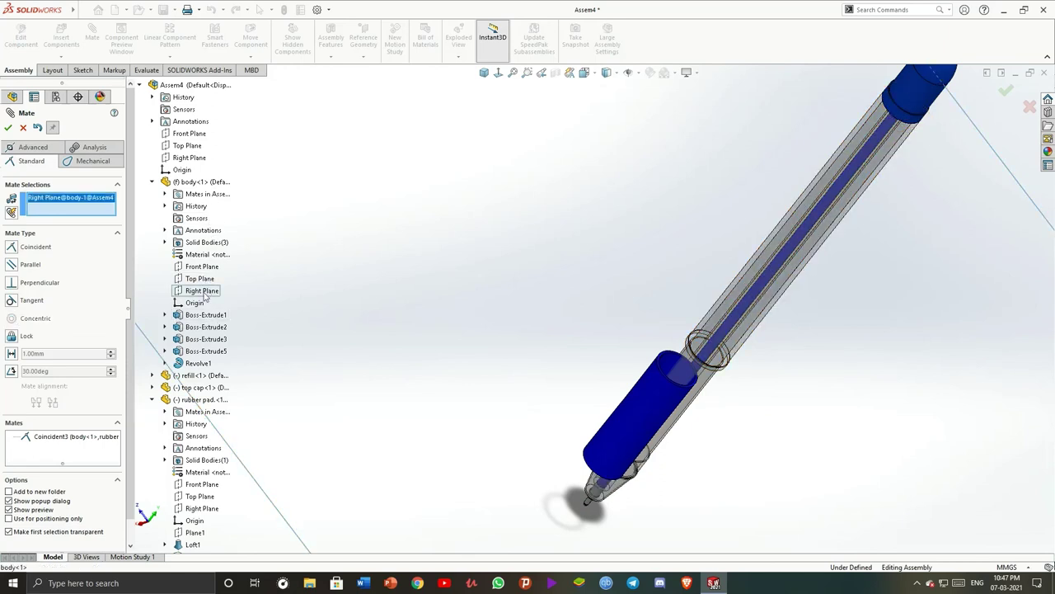
{"action": "left_click", "coordinate": [202, 508]}
{"action": "key", "text": "Return"}
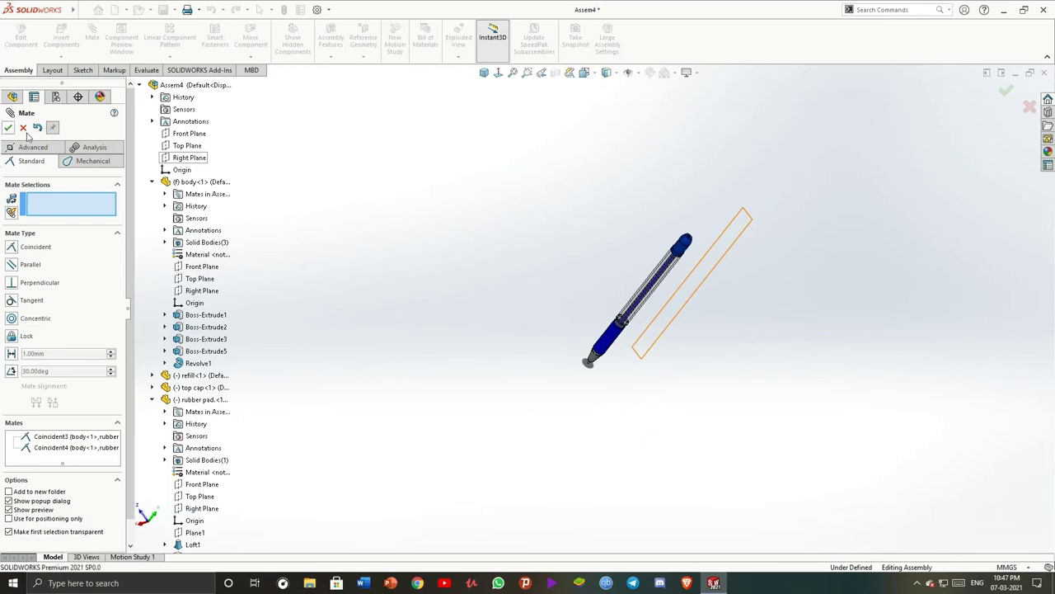
{"action": "left_click", "coordinate": [24, 129]}
Add a 0.20mm distance mate between the rubber pad's end face and the body's end face
{"action": "scroll", "coordinate": [590, 359], "scroll_direction": "down", "scroll_amount": 5}
{"action": "scroll", "coordinate": [549, 295], "scroll_direction": "down", "scroll_amount": 2}
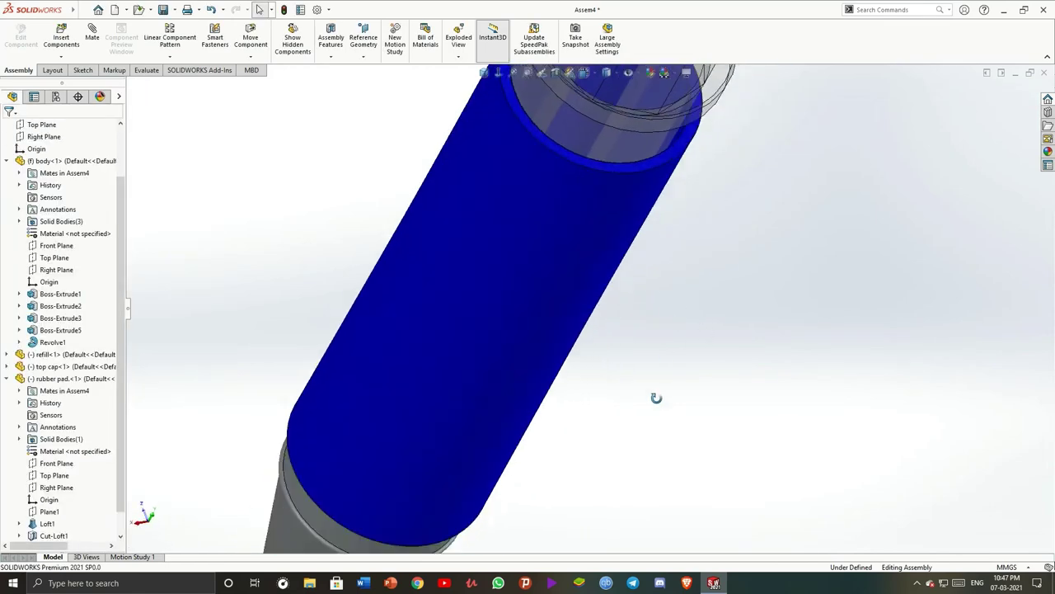
{"action": "scroll", "coordinate": [657, 396], "scroll_direction": "up", "scroll_amount": 1}
{"action": "left_click", "coordinate": [659, 252]}
{"action": "scroll", "coordinate": [763, 312], "scroll_direction": "up", "scroll_amount": 2}
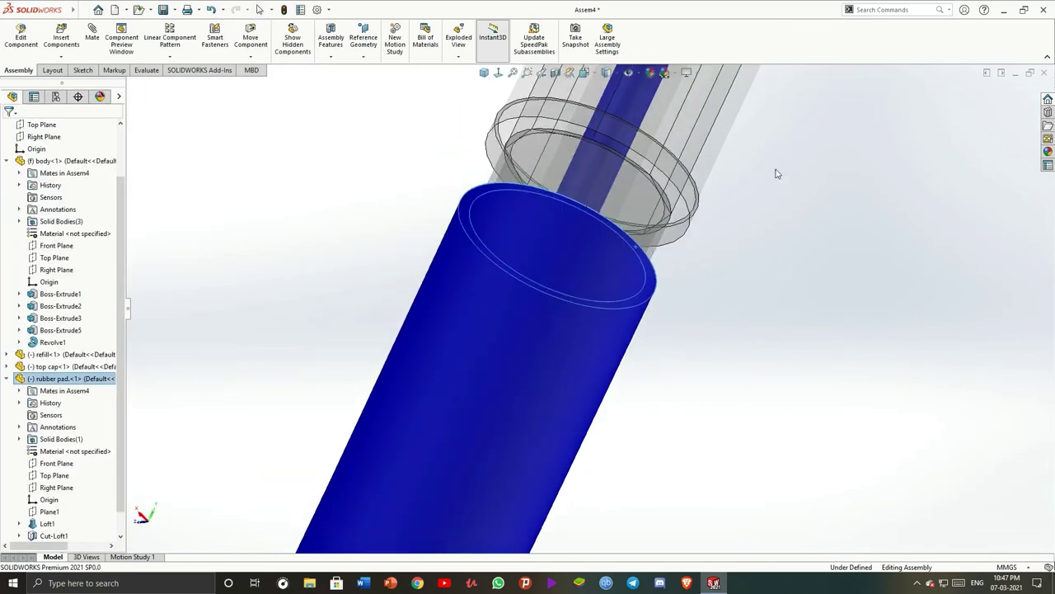
{"action": "left_click", "coordinate": [688, 243]}
{"action": "scroll", "coordinate": [398, 206], "scroll_direction": "up", "scroll_amount": 2}
{"action": "left_click", "coordinate": [93, 35]}
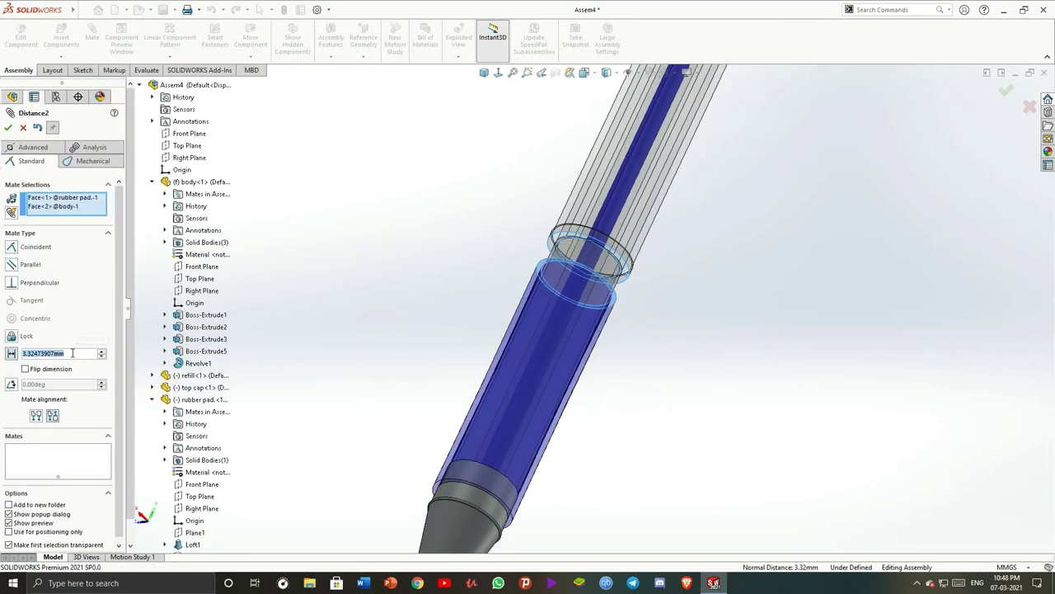
{"action": "type", "text": "0.2"}
{"action": "key", "text": "Return"}
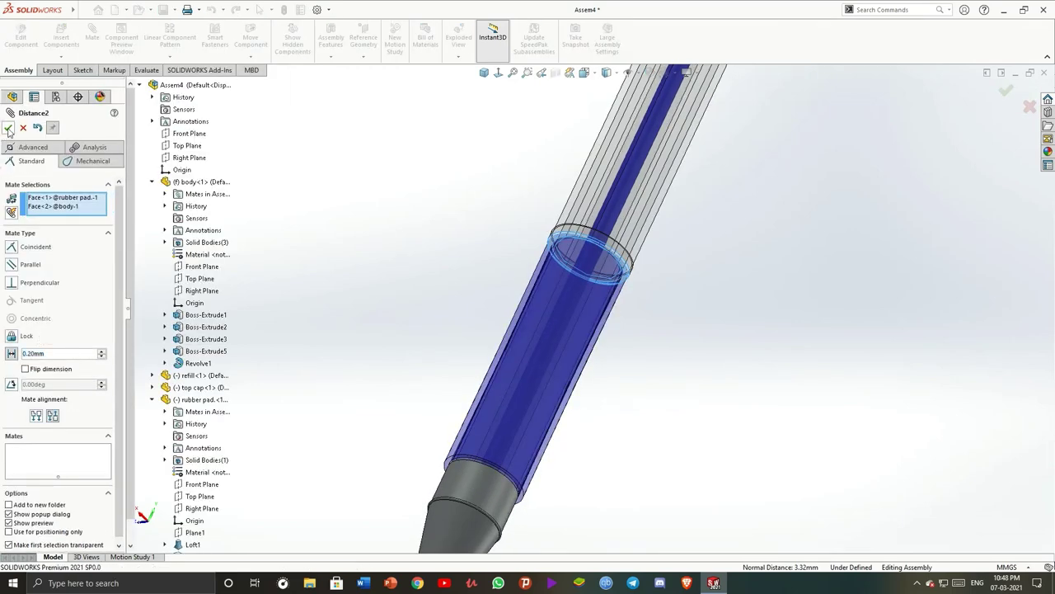
{"action": "left_click", "coordinate": [9, 128]}
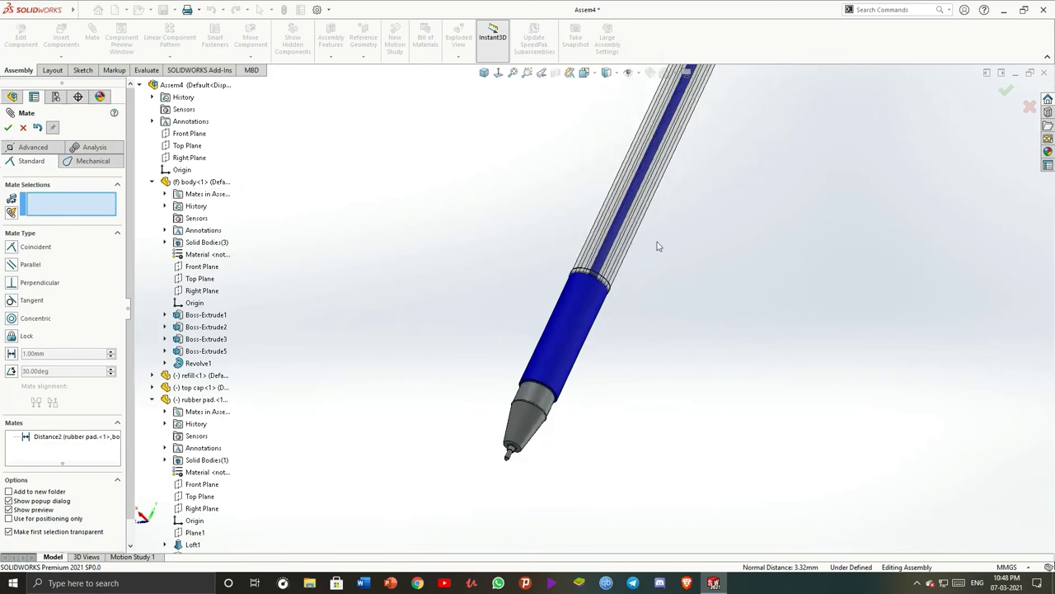
{"action": "left_click", "coordinate": [8, 129]}
{"action": "middle_click_drag", "start_coordinate": [744, 427], "coordinate": [739, 417]}
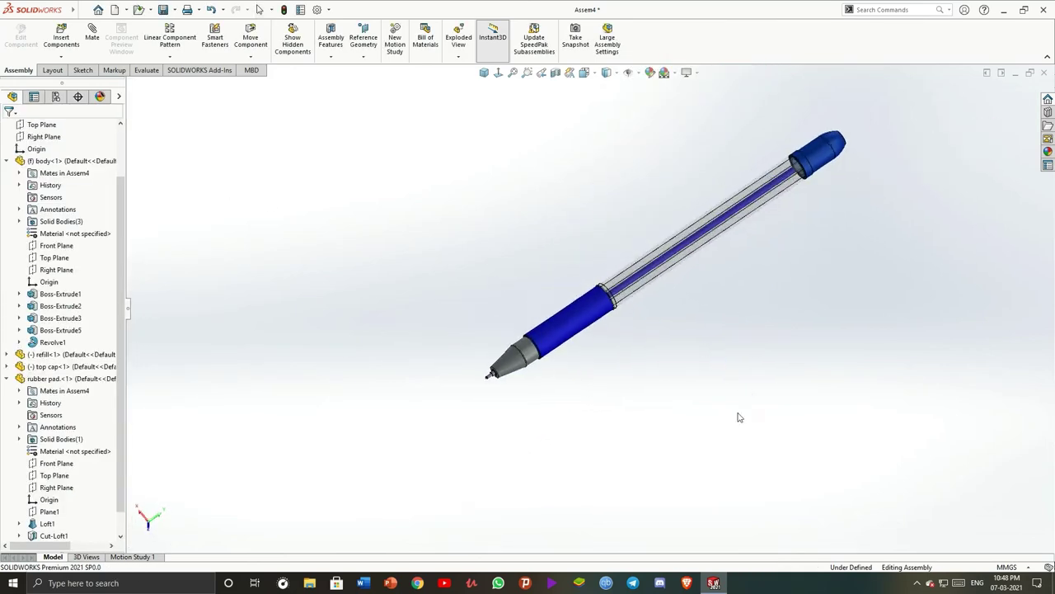
{"action": "left_click", "coordinate": [61, 37]}
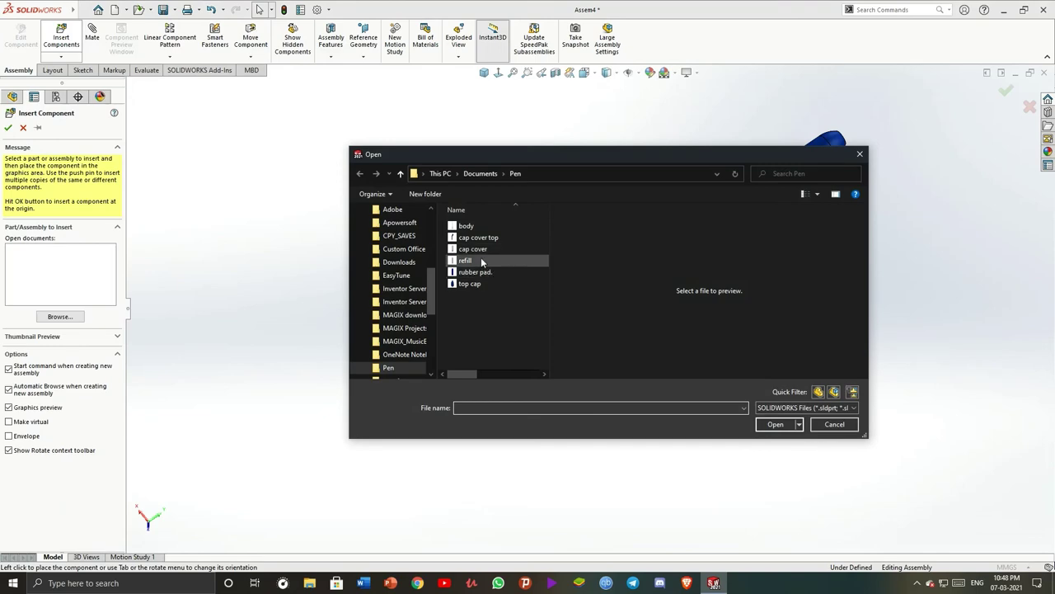
Insert the cap cover and mate it concentric with the pen body
{"action": "left_click", "coordinate": [485, 249]}
{"action": "left_click", "coordinate": [775, 424]}
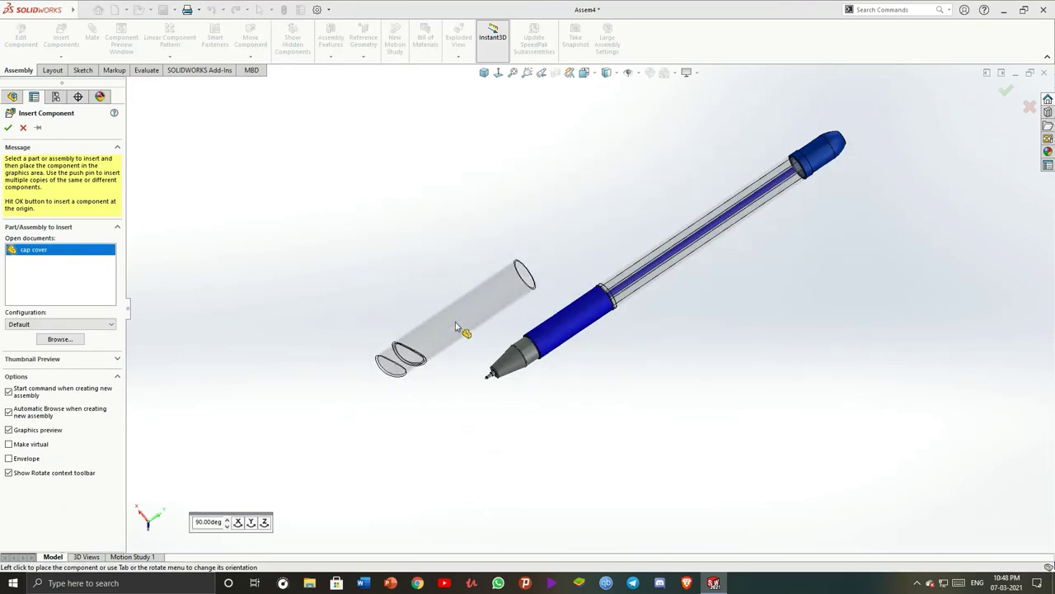
{"action": "left_click", "coordinate": [467, 296]}
{"action": "scroll", "coordinate": [509, 300], "scroll_direction": "down", "scroll_amount": 3}
{"action": "left_click", "coordinate": [521, 305]}
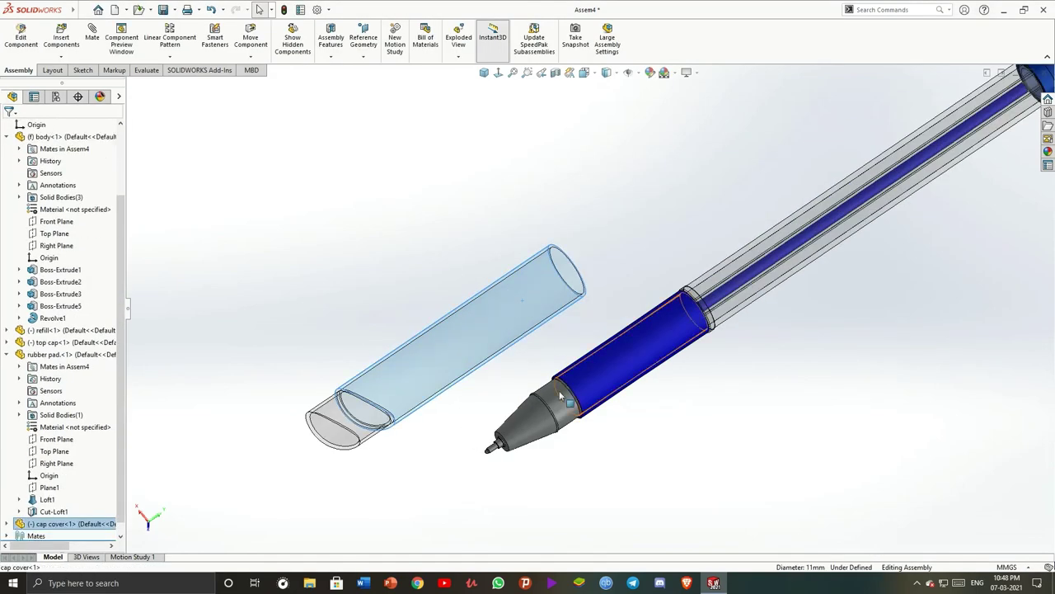
{"action": "left_click", "coordinate": [92, 42]}
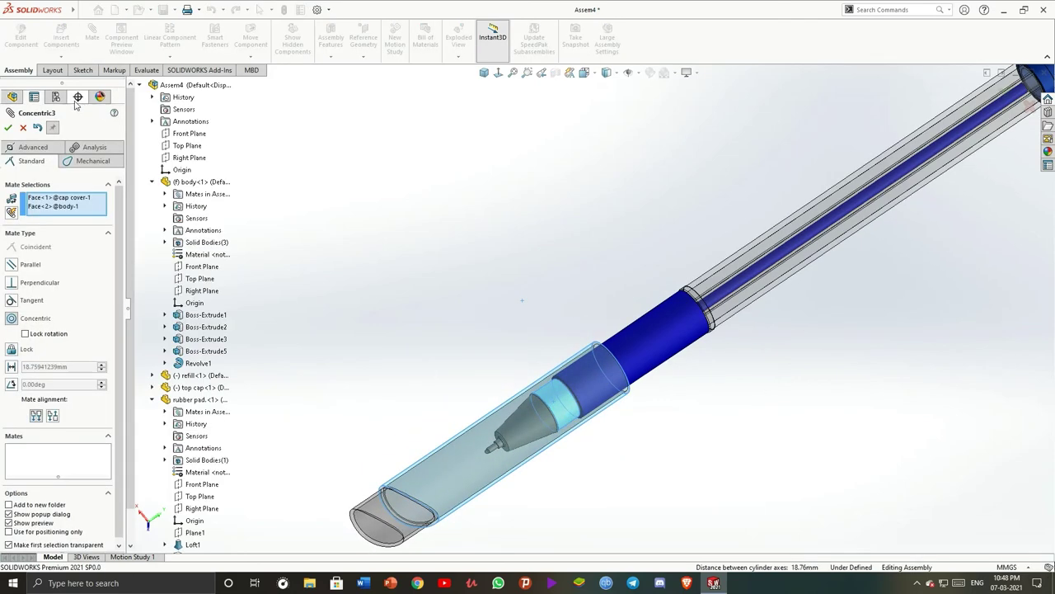
{"action": "scroll", "coordinate": [661, 347], "scroll_direction": "up", "scroll_amount": 3}
{"action": "middle_click_drag", "start_coordinate": [730, 329], "coordinate": [532, 436]}
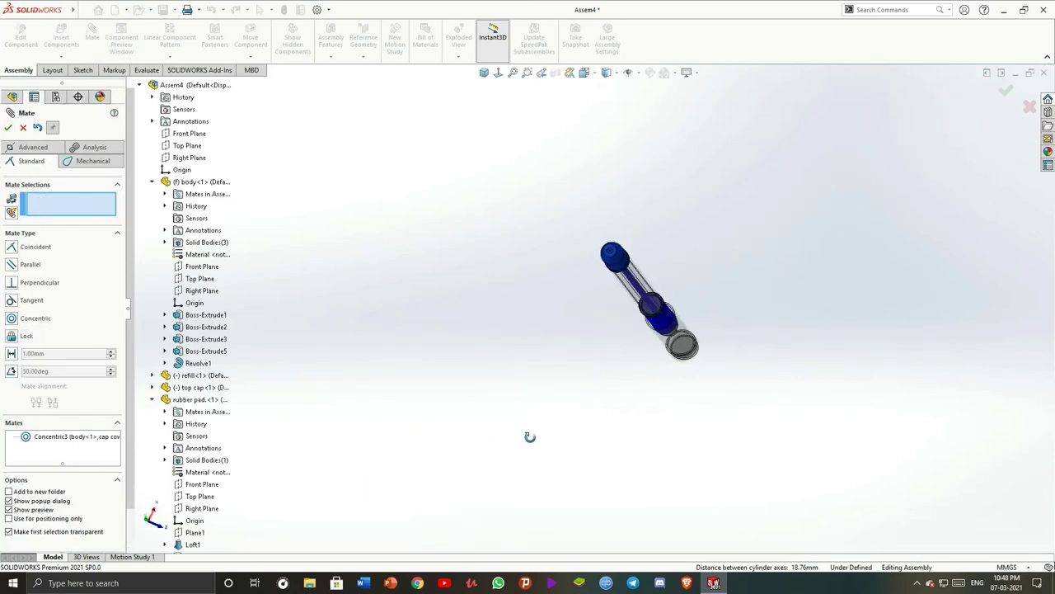
{"action": "scroll", "coordinate": [568, 356], "scroll_direction": "down", "scroll_amount": 5}
Add an advanced limit distance mate between the cap cover and body faces
{"action": "left_click", "coordinate": [25, 147]}
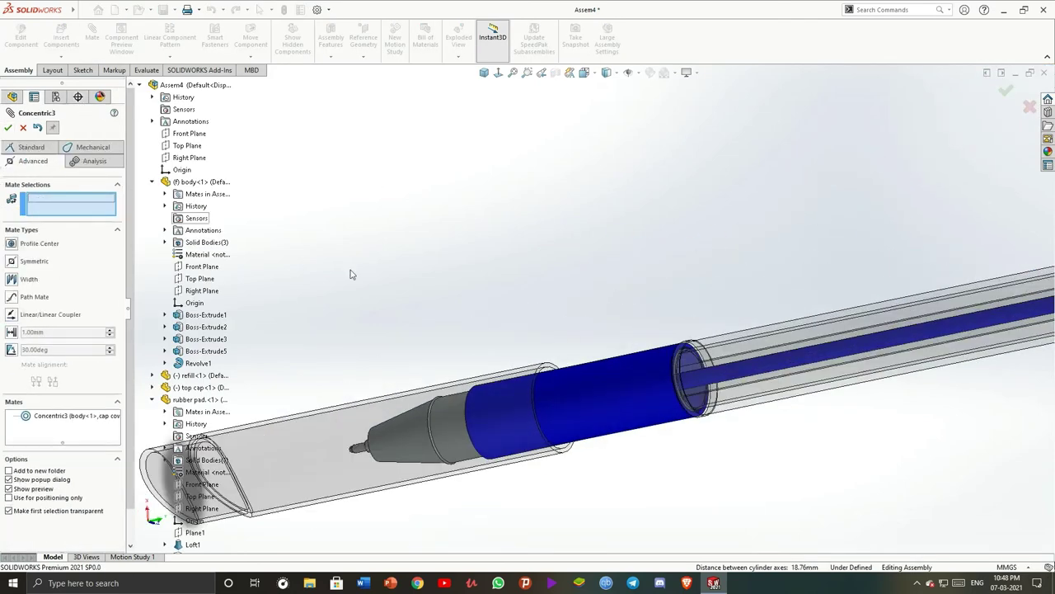
{"action": "scroll", "coordinate": [555, 375], "scroll_direction": "down", "scroll_amount": 2}
{"action": "left_click", "coordinate": [544, 387]}
{"action": "scroll", "coordinate": [686, 313], "scroll_direction": "down", "scroll_amount": 2}
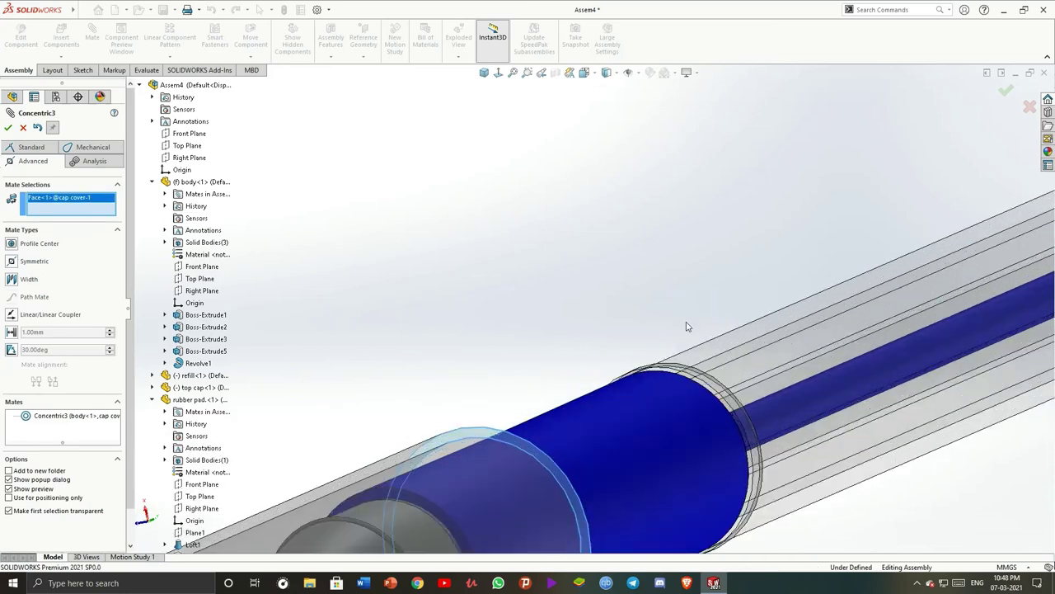
{"action": "scroll", "coordinate": [603, 406], "scroll_direction": "down", "scroll_amount": 3}
{"action": "left_click", "coordinate": [521, 394]}
{"action": "scroll", "coordinate": [487, 228], "scroll_direction": "up", "scroll_amount": 3}
{"action": "scroll", "coordinate": [413, 231], "scroll_direction": "up", "scroll_amount": 3}
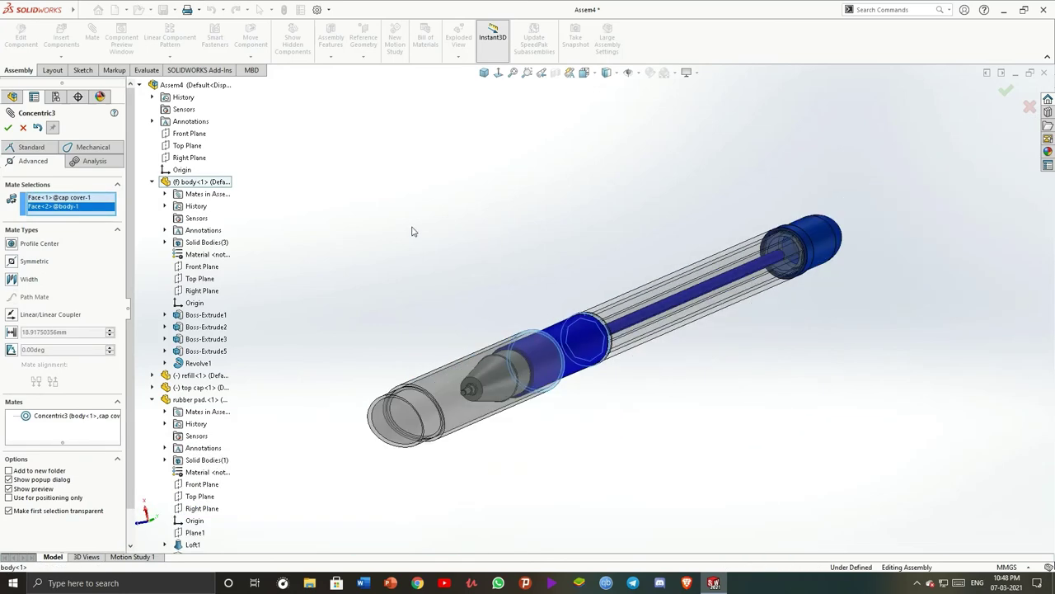
{"action": "left_click", "coordinate": [11, 332]}
{"action": "type", "text": "0"}
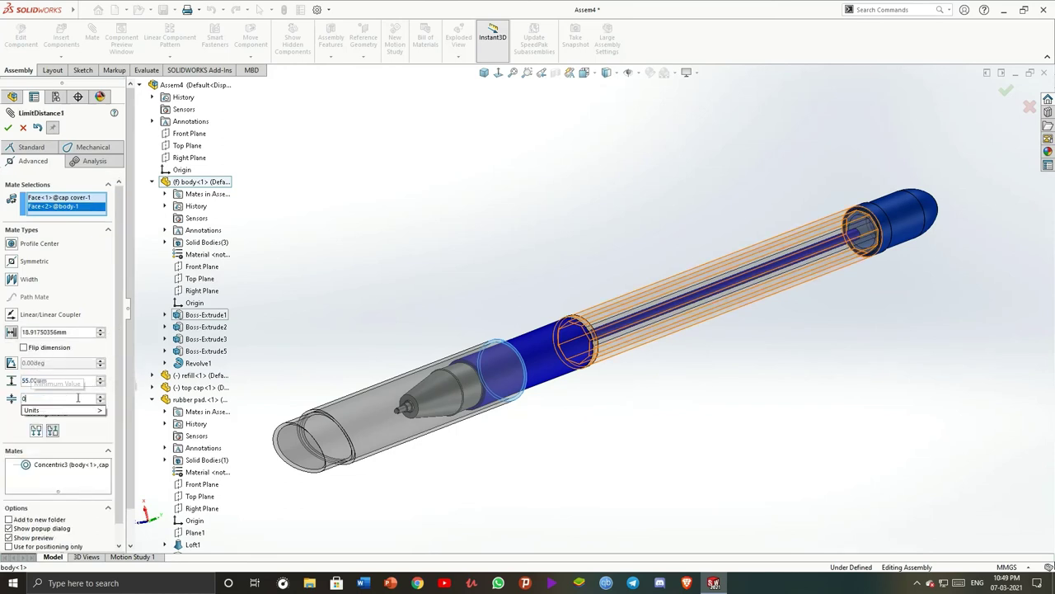
{"action": "left_click", "coordinate": [8, 127]}
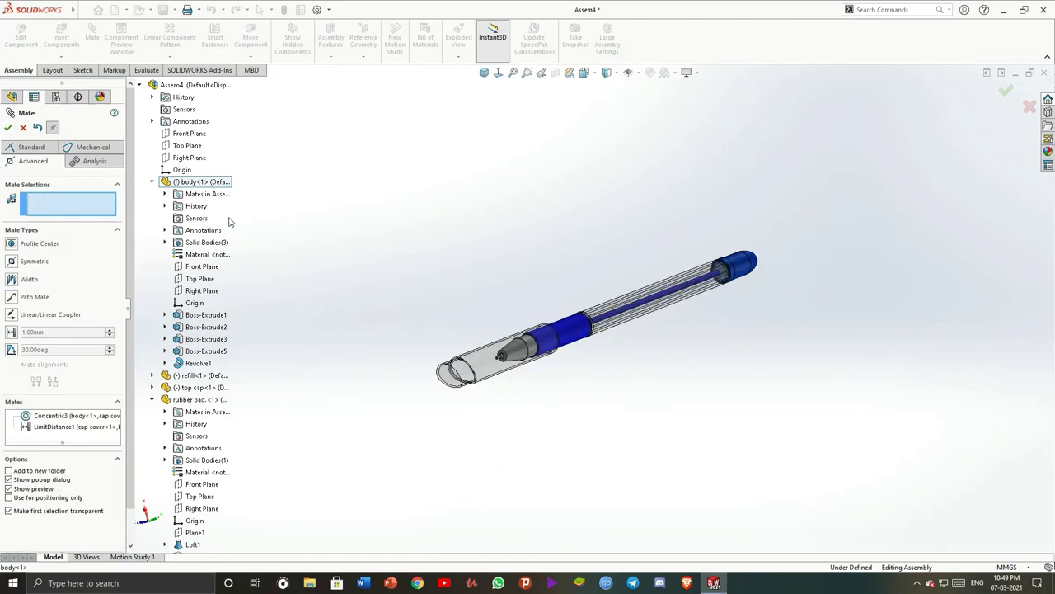
{"action": "left_click", "coordinate": [9, 127]}
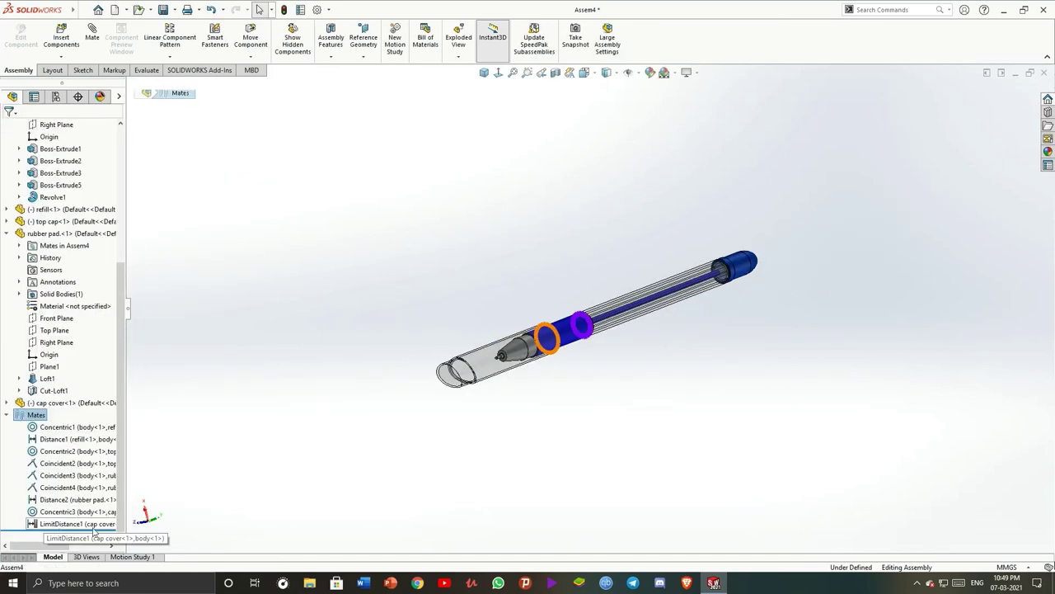
Orbit the pen and test sliding the cap cover along it to check the limit mate
{"action": "middle_click_drag", "start_coordinate": [380, 455], "coordinate": [400, 400]}
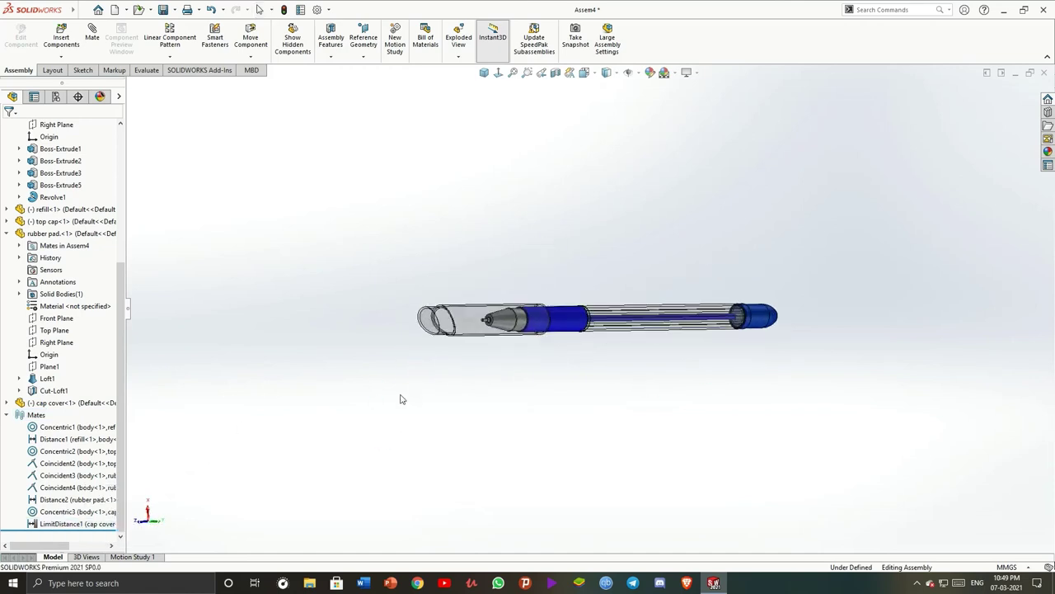
{"action": "left_click_drag", "start_coordinate": [541, 318], "coordinate": [448, 346]}
{"action": "mouse_move", "coordinate": [496, 440]}
{"action": "middle_mouse_down"}
{"action": "mouse_move", "coordinate": [486, 346]}
{"action": "mouse_move", "coordinate": [674, 247]}
{"action": "middle_mouse_up"}
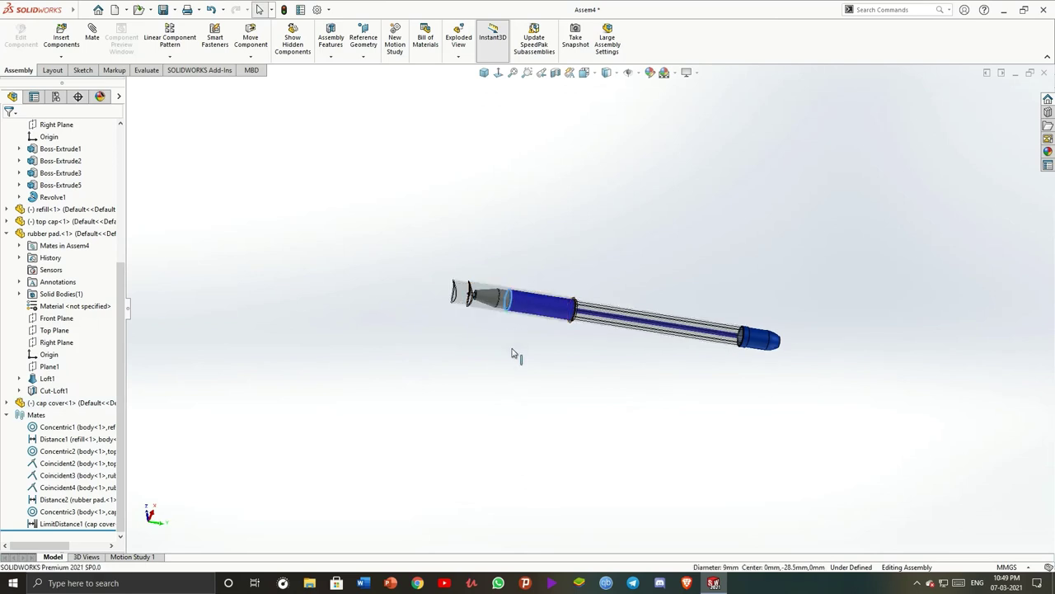
{"action": "left_click", "coordinate": [468, 295]}
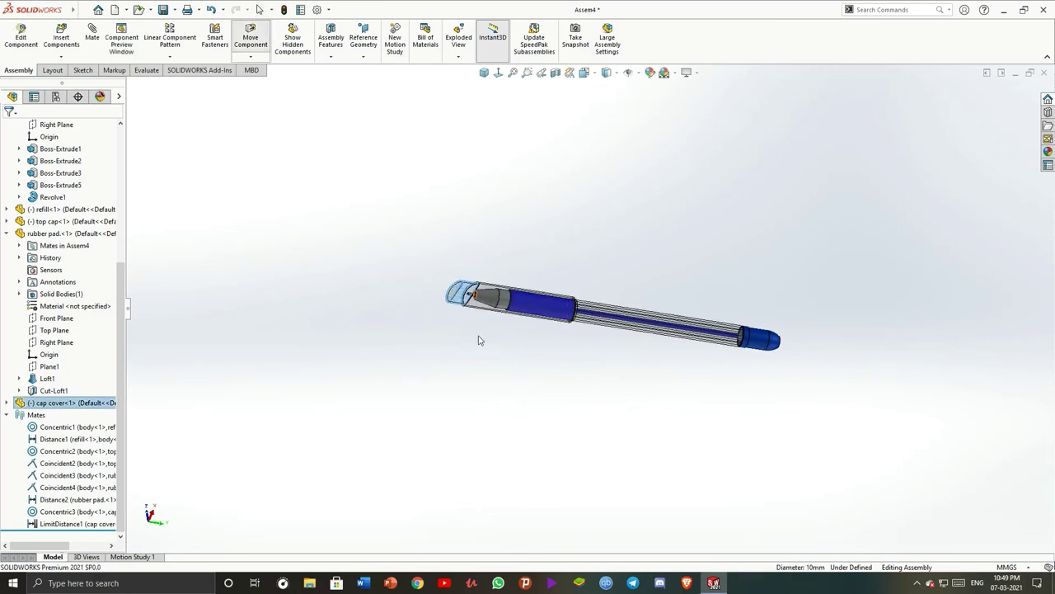
{"action": "left_click", "coordinate": [61, 37]}
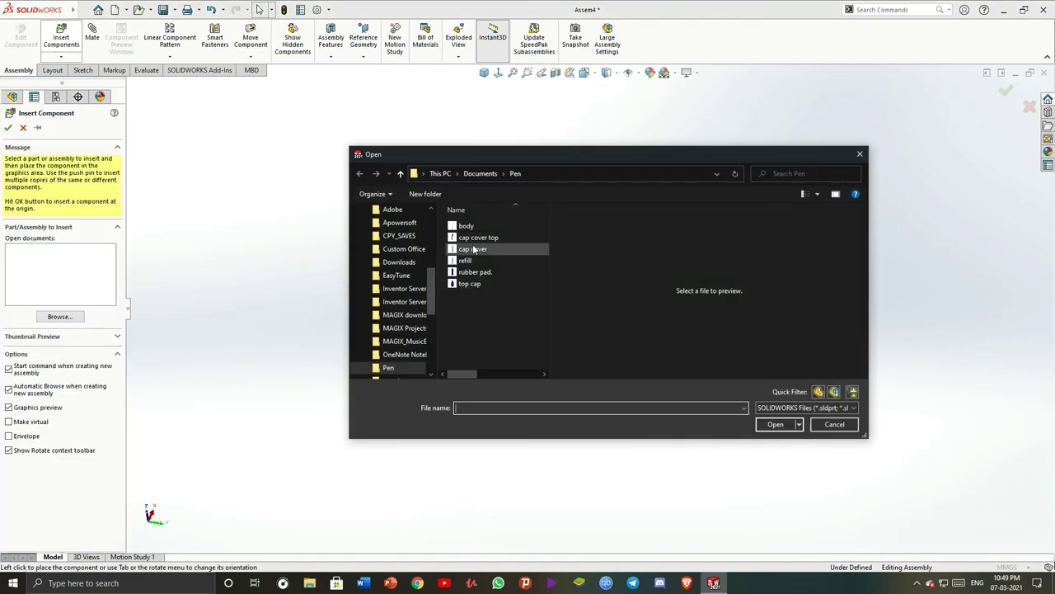
Insert the cap cover top part into the assembly, cancelling a first mate attempt
{"action": "double_click", "coordinate": [476, 238]}
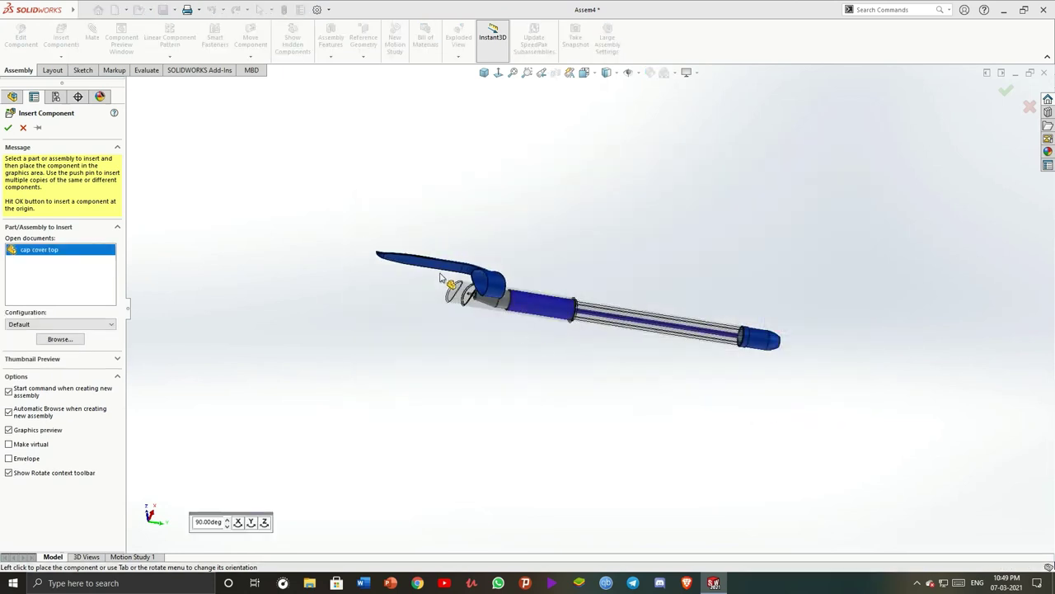
{"action": "left_click", "coordinate": [466, 239]}
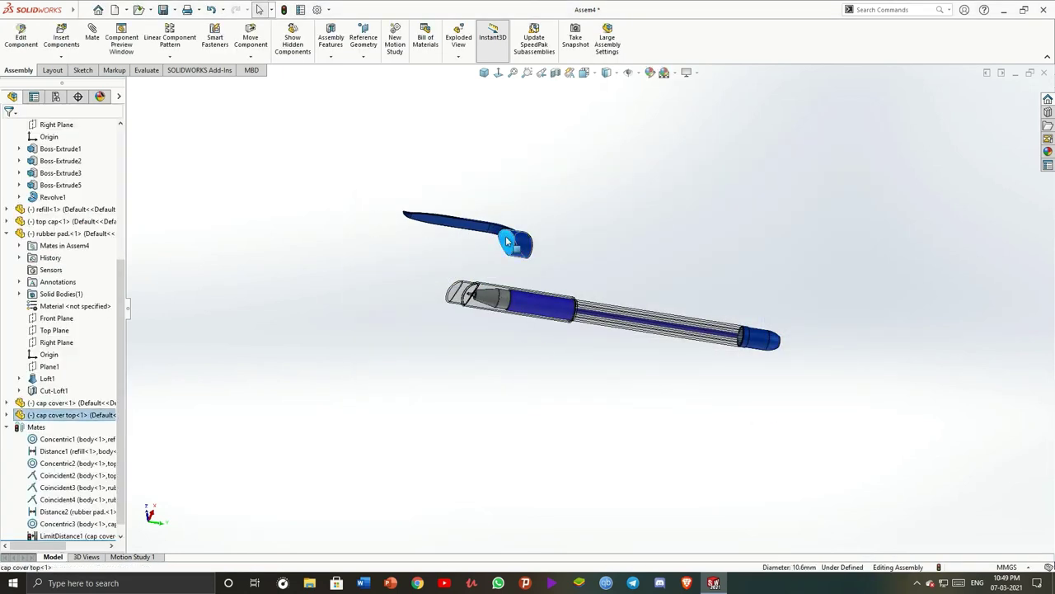
{"action": "left_click", "coordinate": [93, 37]}
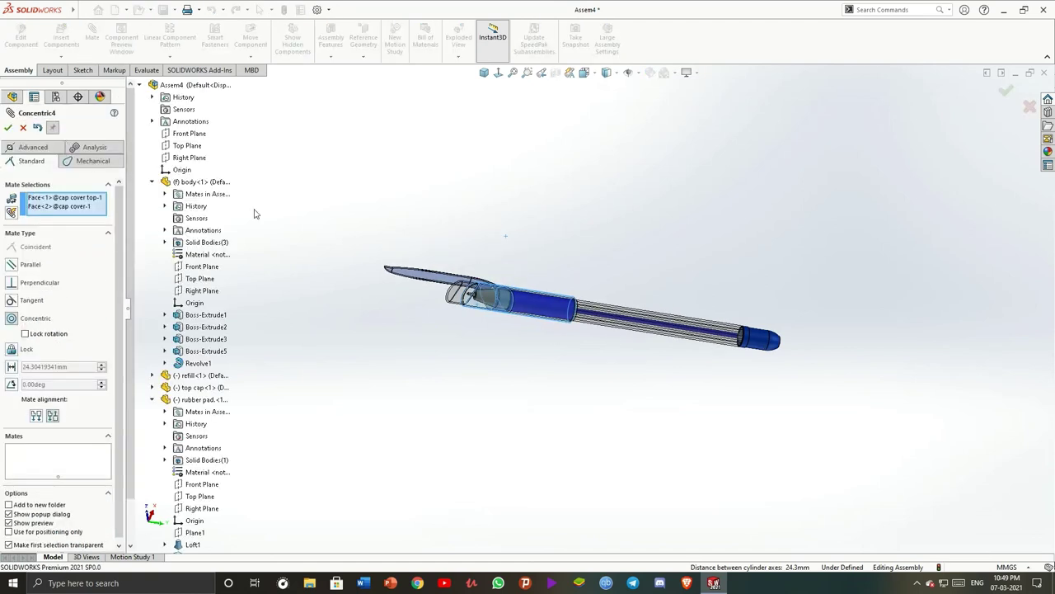
{"action": "left_click", "coordinate": [37, 127]}
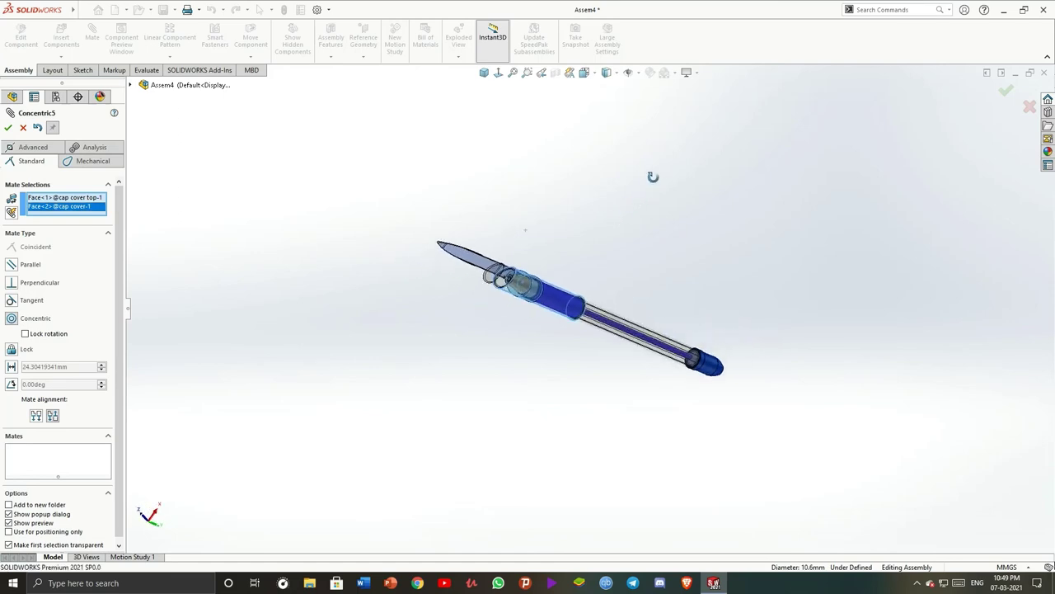
{"action": "left_click", "coordinate": [38, 128]}
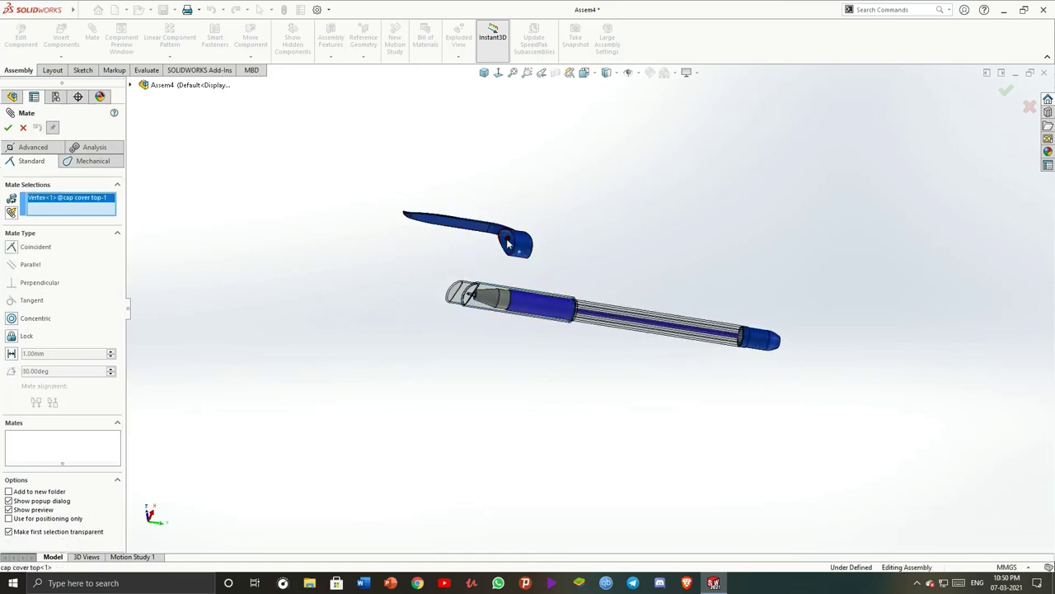
{"action": "left_click", "coordinate": [23, 127]}
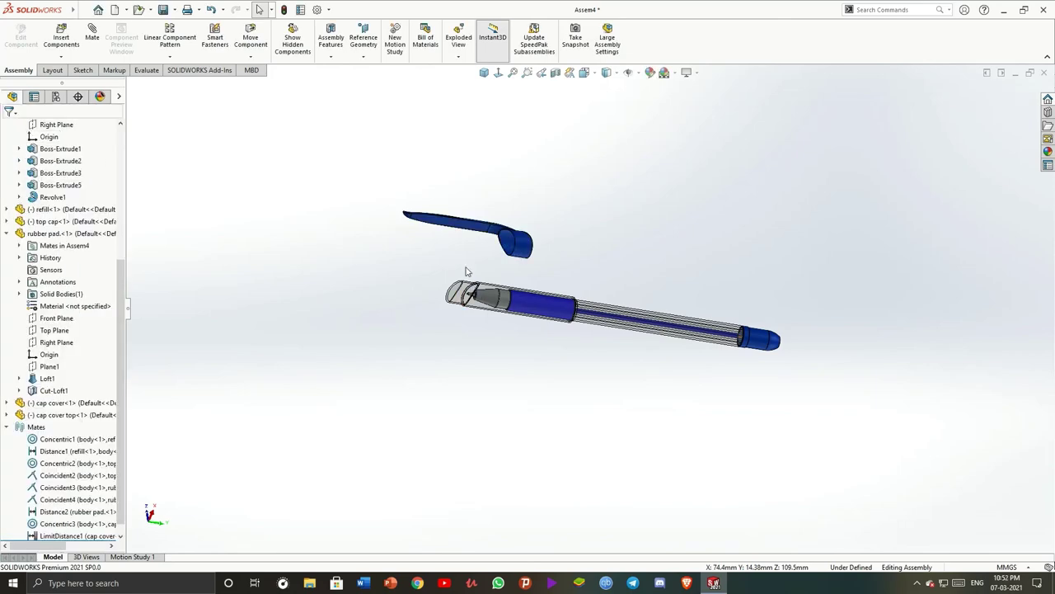
Mate the cap cover top's round face concentric to the cap cover, flipped to face the other way
{"action": "left_click", "coordinate": [91, 38]}
{"action": "scroll", "coordinate": [491, 257], "scroll_direction": "down", "scroll_amount": 3}
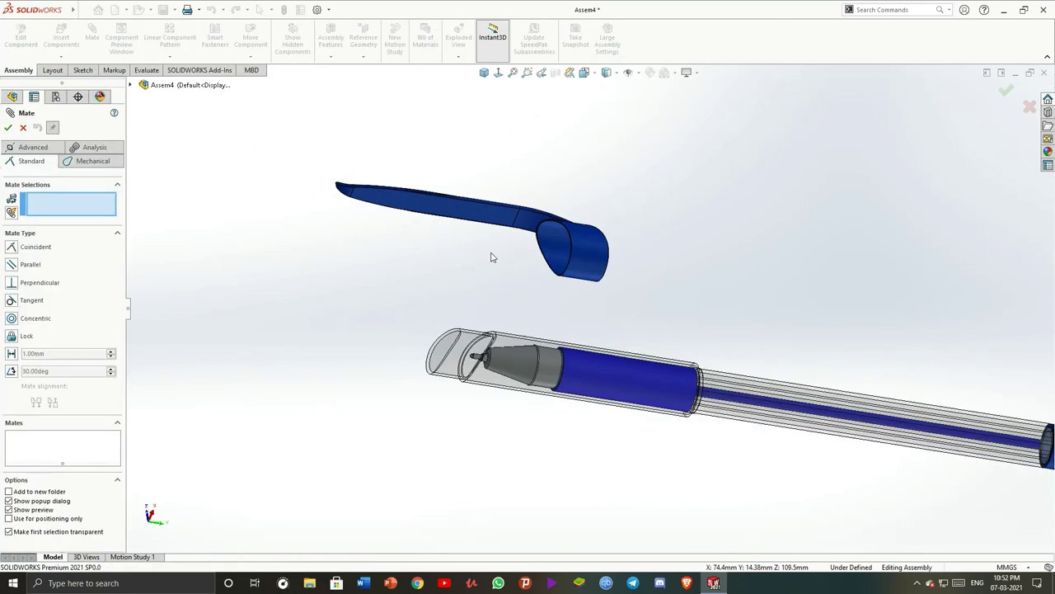
{"action": "left_click", "coordinate": [556, 248]}
{"action": "left_click", "coordinate": [512, 342]}
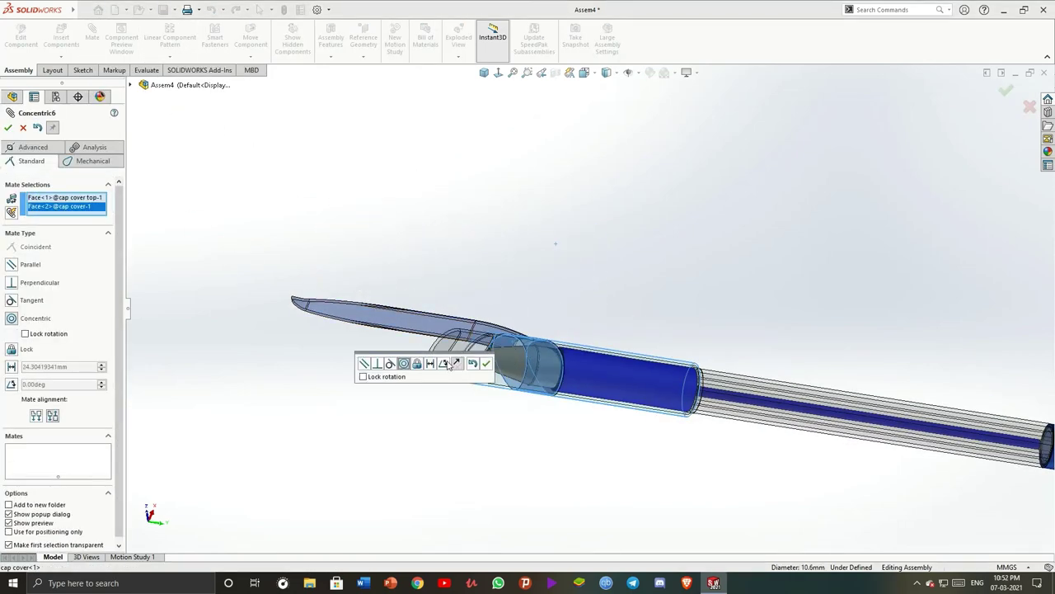
{"action": "left_click", "coordinate": [456, 363]}
{"action": "left_click", "coordinate": [486, 363]}
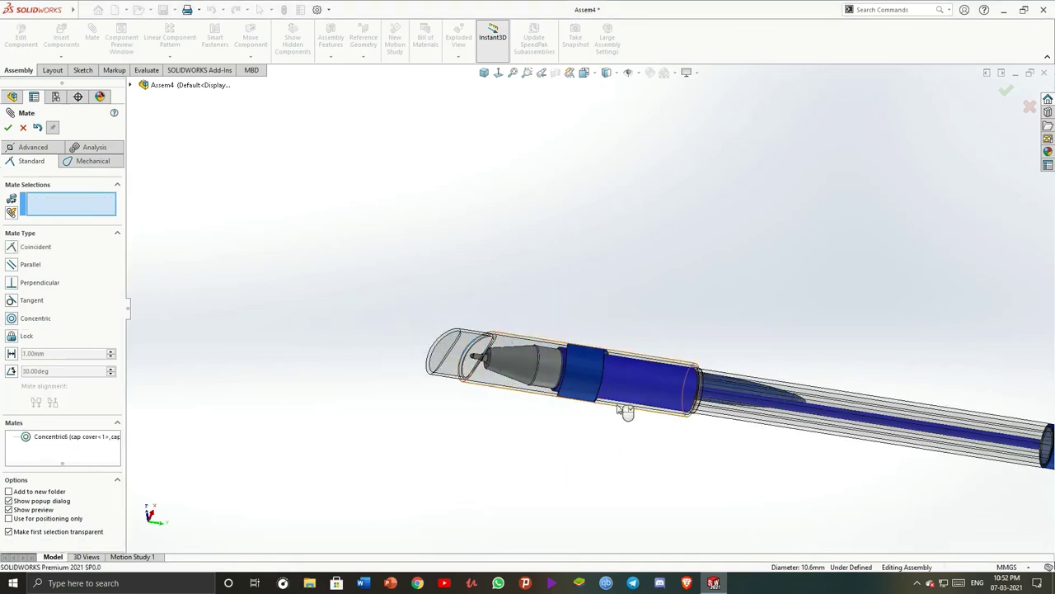
{"action": "mouse_move", "coordinate": [600, 363]}
{"action": "left_mouse_down"}
{"action": "mouse_move", "coordinate": [360, 302]}
{"action": "mouse_move", "coordinate": [466, 256]}
{"action": "mouse_move", "coordinate": [376, 382]}
{"action": "left_mouse_up"}
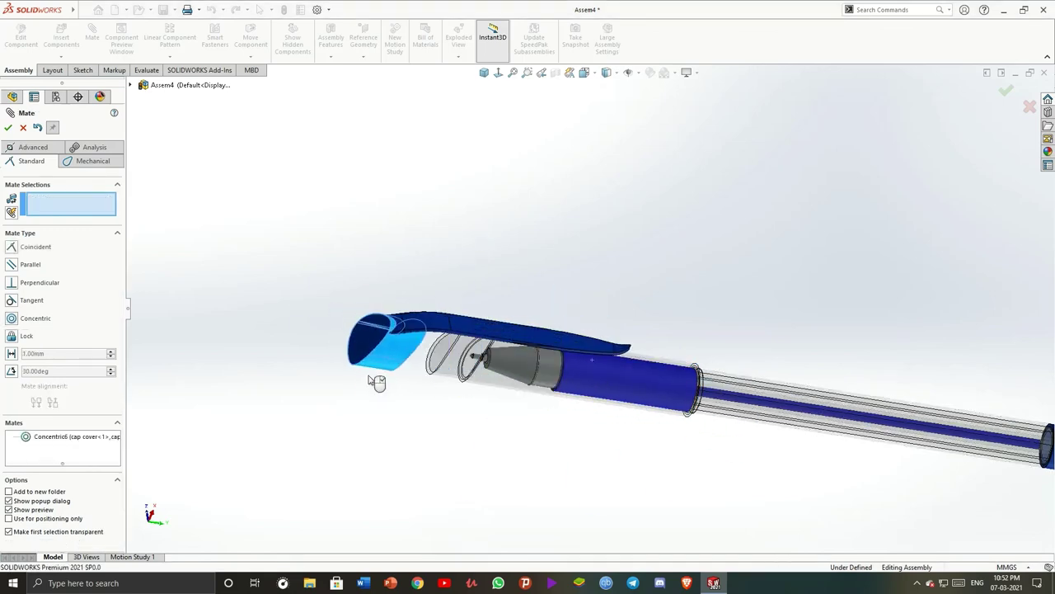
{"action": "mouse_move", "coordinate": [377, 382]}
{"action": "middle_mouse_down"}
{"action": "mouse_move", "coordinate": [595, 155]}
{"action": "mouse_move", "coordinate": [596, 236]}
{"action": "mouse_move", "coordinate": [533, 313]}
{"action": "mouse_move", "coordinate": [504, 207]}
{"action": "middle_mouse_up"}
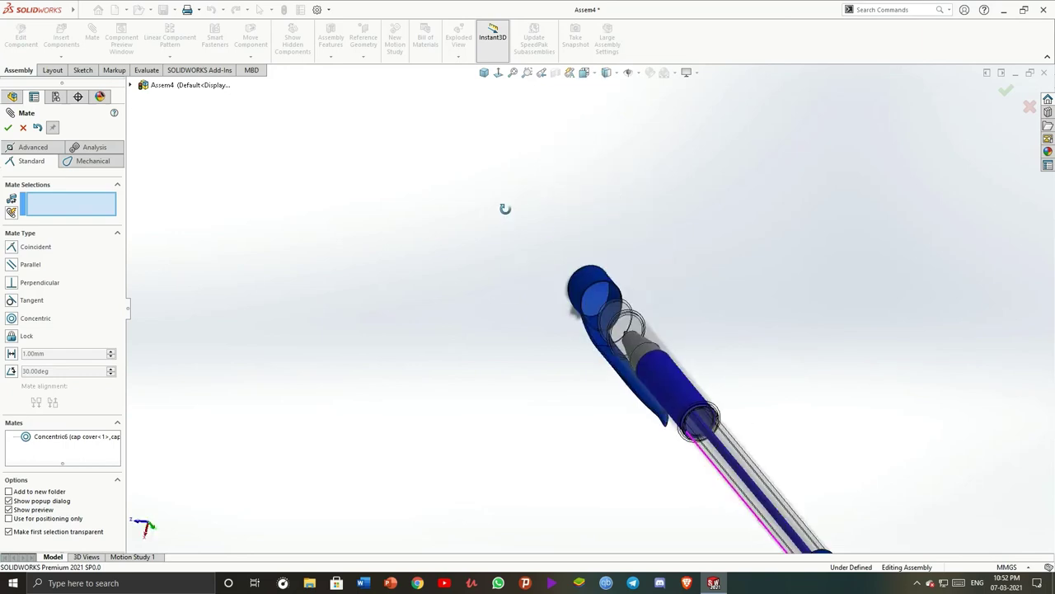
Add a Parallel mate between a flat face of the cap cover top and the cap cover
{"action": "left_click", "coordinate": [599, 302]}
{"action": "left_click", "coordinate": [603, 305]}
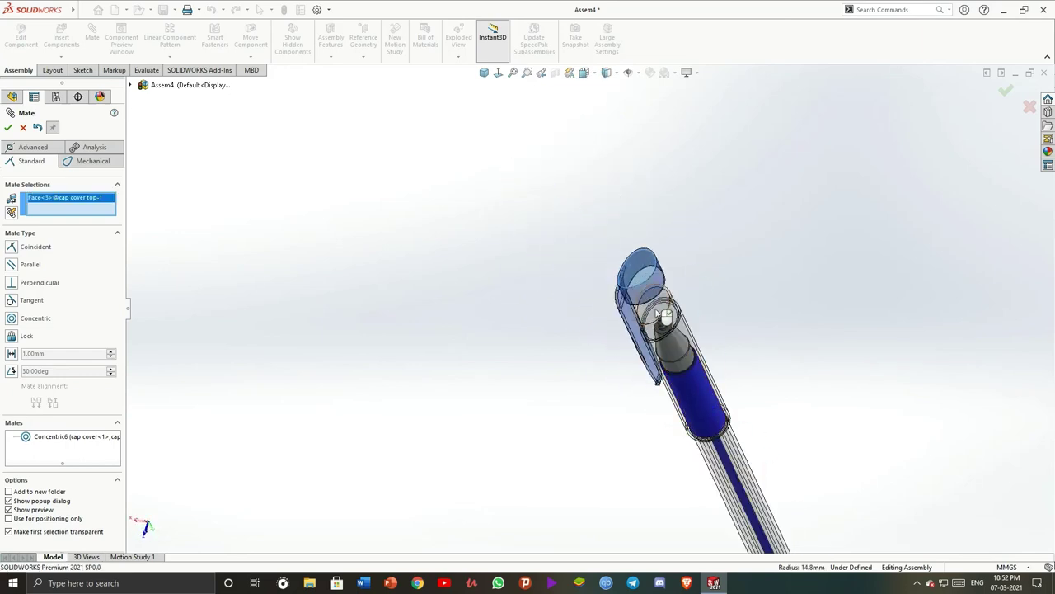
{"action": "mouse_move", "coordinate": [132, 140]}
{"action": "middle_mouse_down"}
{"action": "mouse_move", "coordinate": [940, 242]}
{"action": "mouse_move", "coordinate": [174, 196]}
{"action": "middle_mouse_up"}
{"action": "left_click", "coordinate": [260, 239]}
Add a second Parallel mate between the cap cover top's end face and a cap cover face
{"action": "scroll", "coordinate": [662, 156], "scroll_direction": "down", "scroll_amount": 2}
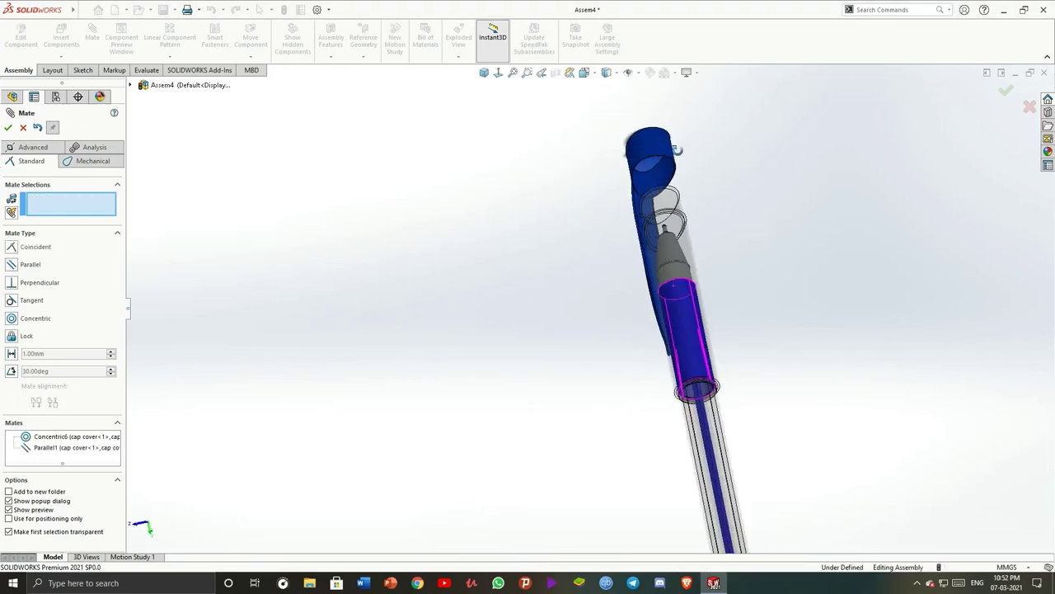
{"action": "scroll", "coordinate": [641, 245], "scroll_direction": "down", "scroll_amount": 4}
{"action": "scroll", "coordinate": [626, 247], "scroll_direction": "down", "scroll_amount": 4}
{"action": "left_click", "coordinate": [631, 247]}
{"action": "scroll", "coordinate": [707, 247], "scroll_direction": "up", "scroll_amount": 2}
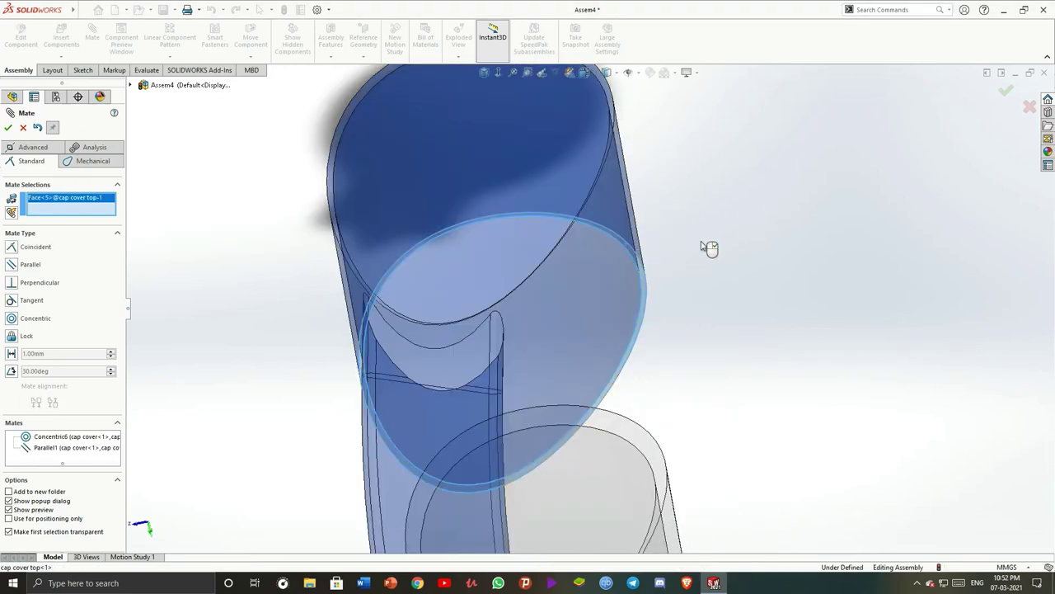
{"action": "scroll", "coordinate": [742, 464], "scroll_direction": "up", "scroll_amount": 5}
{"action": "scroll", "coordinate": [612, 440], "scroll_direction": "down", "scroll_amount": 2}
{"action": "scroll", "coordinate": [550, 446], "scroll_direction": "down", "scroll_amount": 2}
{"action": "left_click", "coordinate": [550, 446]}
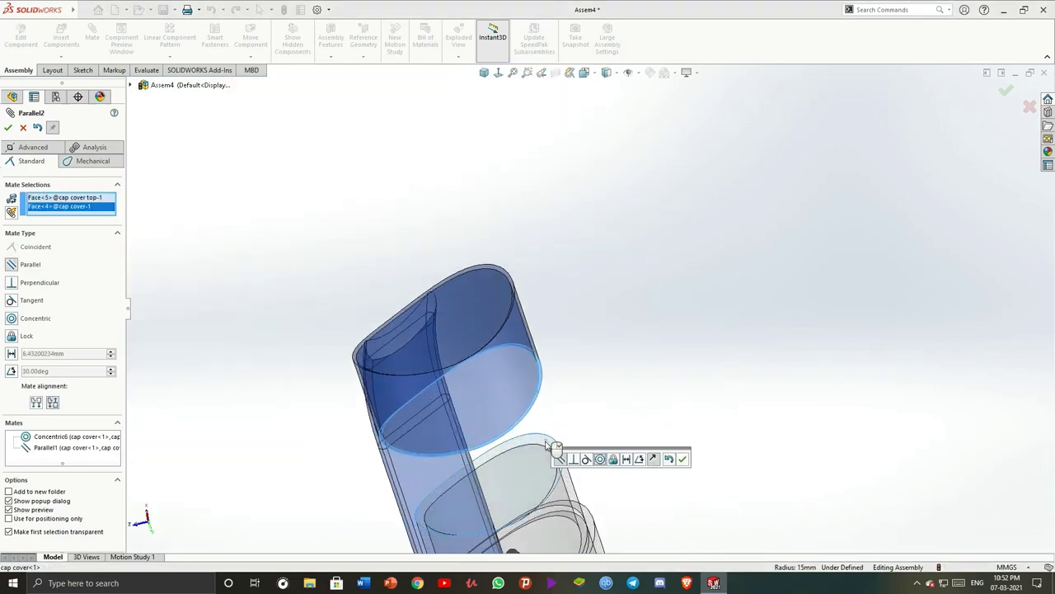
{"action": "left_click", "coordinate": [684, 459]}
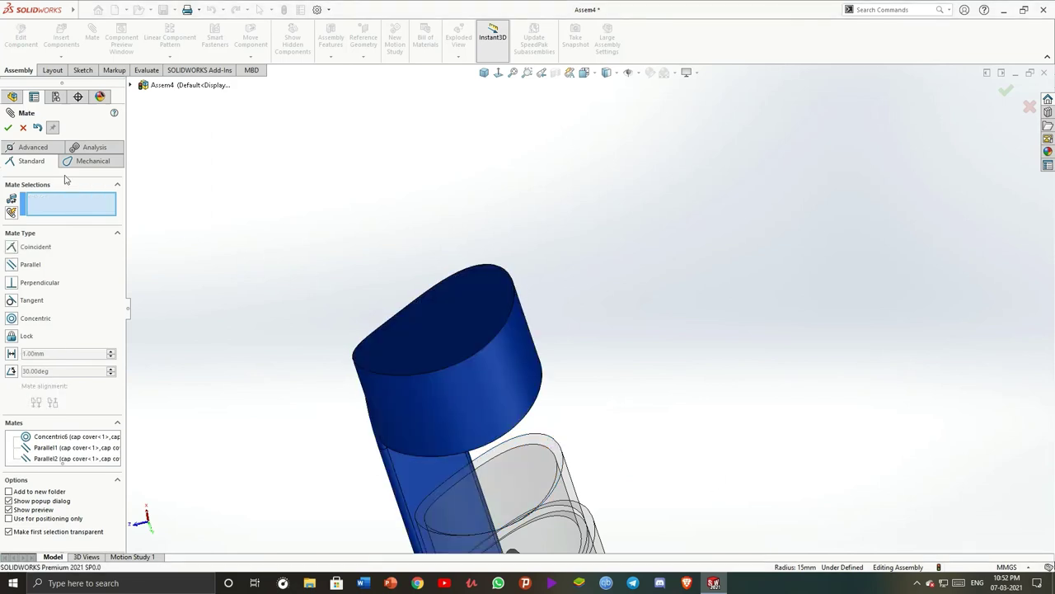
{"action": "left_click", "coordinate": [23, 128]}
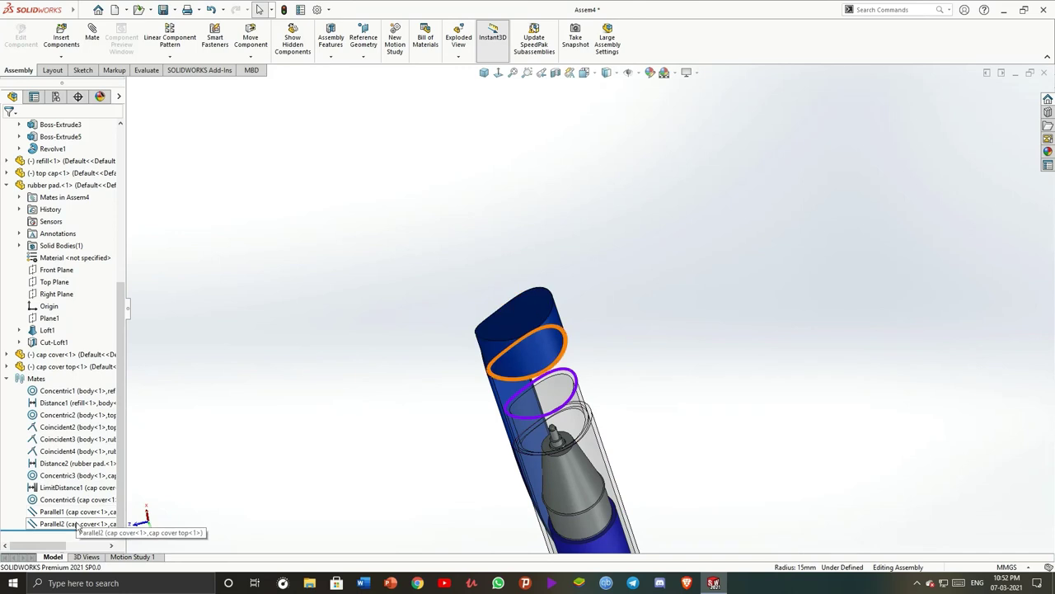
Delete the Parallel2 mate
{"action": "left_click", "coordinate": [74, 526]}
{"action": "key", "text": "Delete"}
{"action": "key", "text": "Return"}
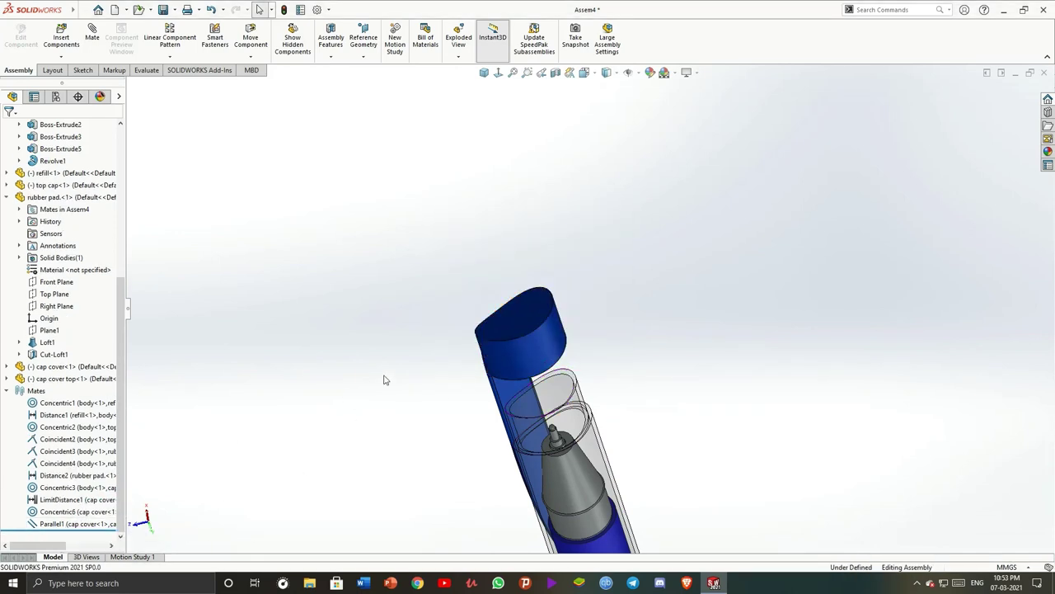
Select a cap cover top edge and the cap cover's round edge, then abandon the mate
{"action": "scroll", "coordinate": [560, 277], "scroll_direction": "down", "scroll_amount": 3}
{"action": "scroll", "coordinate": [567, 370], "scroll_direction": "down", "scroll_amount": 5}
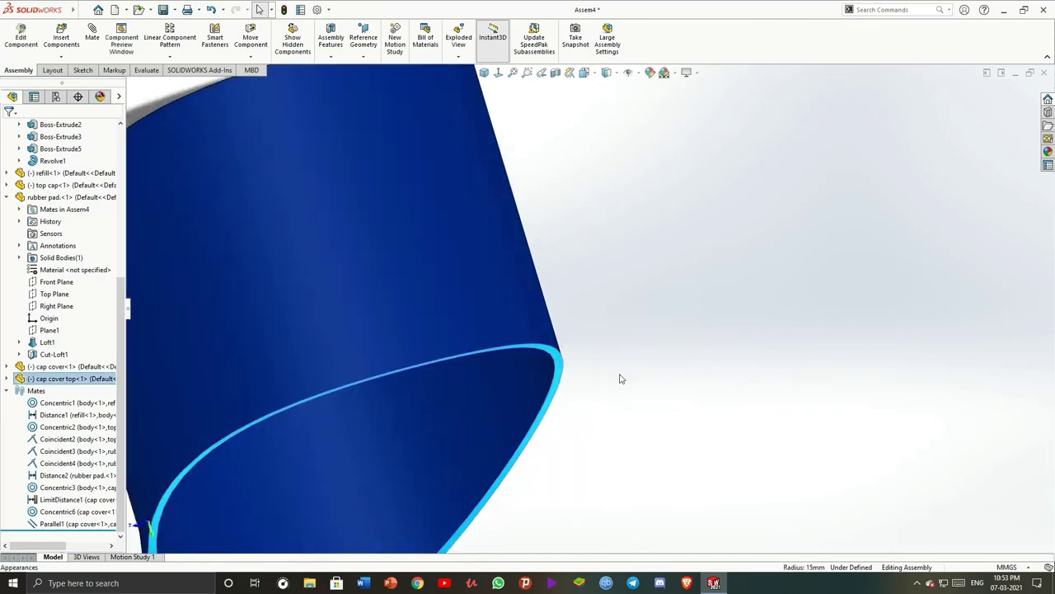
{"action": "scroll", "coordinate": [626, 380], "scroll_direction": "down", "scroll_amount": 3}
{"action": "scroll", "coordinate": [629, 380], "scroll_direction": "up", "scroll_amount": 3}
{"action": "scroll", "coordinate": [733, 322], "scroll_direction": "up", "scroll_amount": 2}
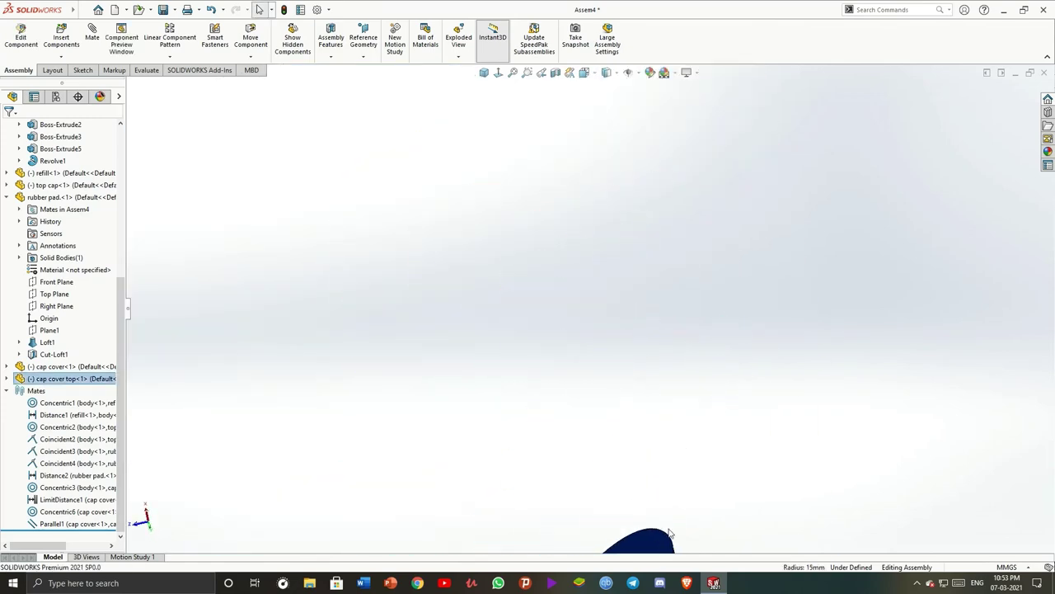
{"action": "scroll", "coordinate": [626, 432], "scroll_direction": "down", "scroll_amount": 3}
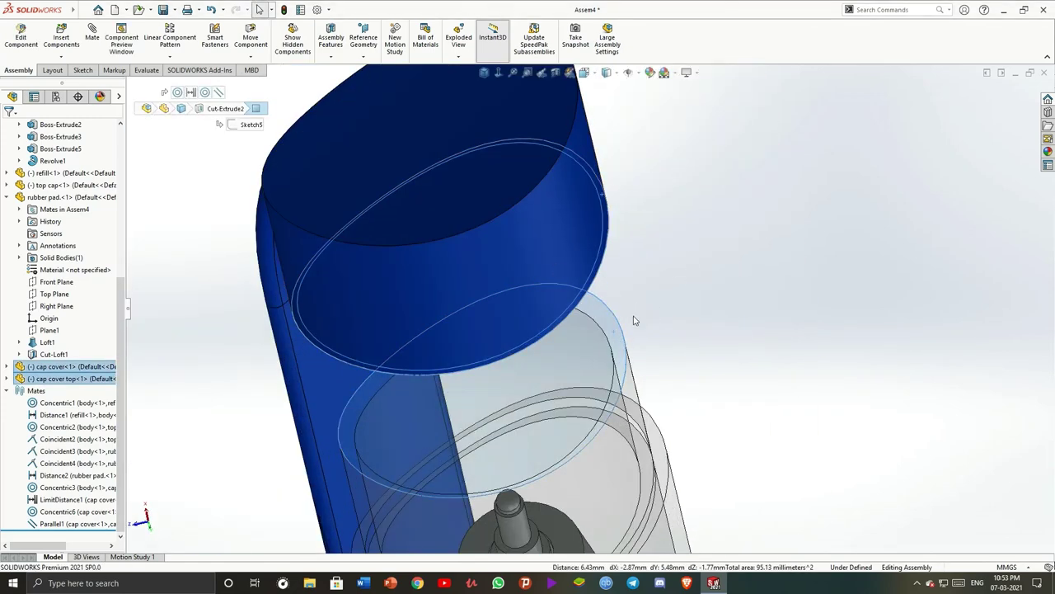
{"action": "left_click", "coordinate": [607, 326]}
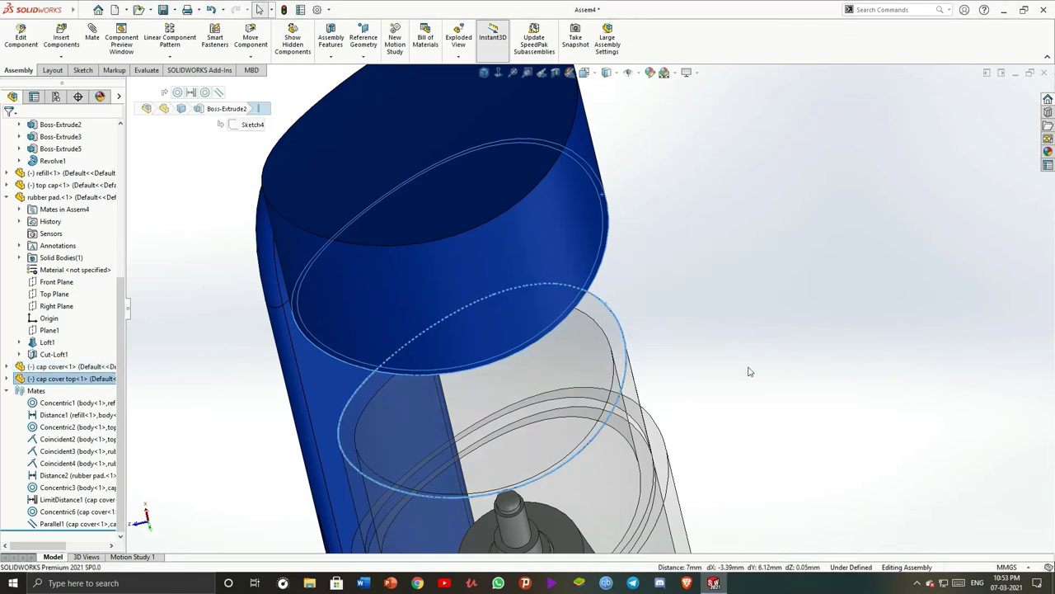
{"action": "left_click_drag", "start_coordinate": [608, 326], "coordinate": [589, 294]}
{"action": "left_click", "coordinate": [589, 295]}
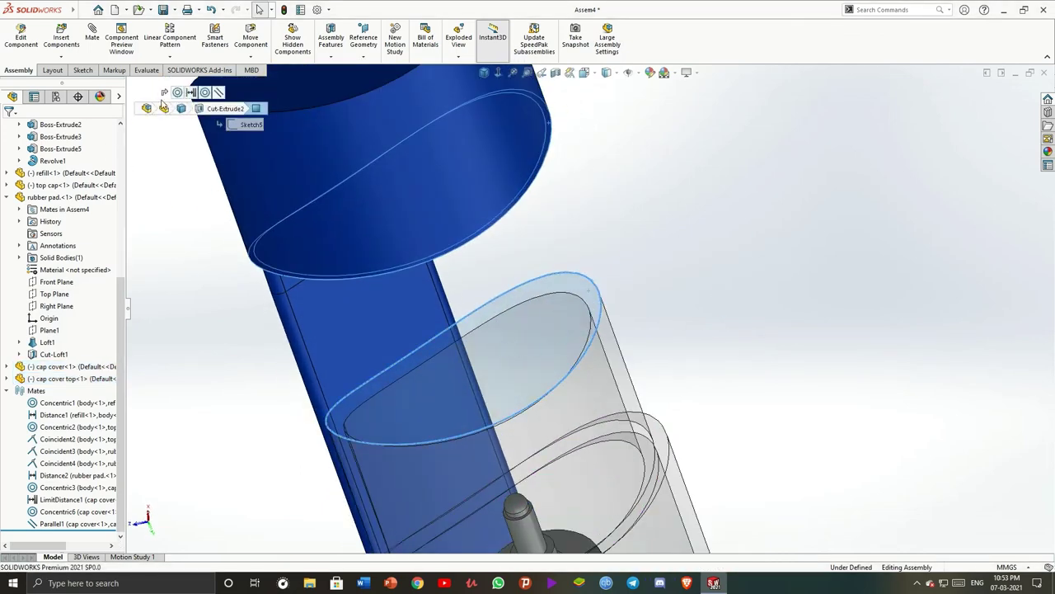
{"action": "left_click", "coordinate": [93, 34]}
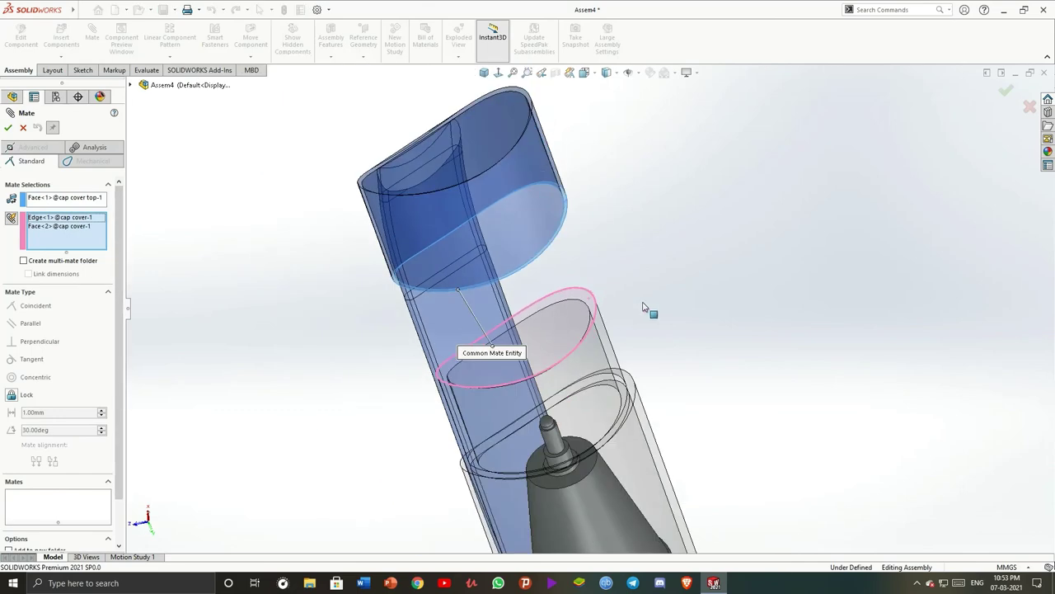
{"action": "left_click", "coordinate": [8, 127]}
Add a concentric mate between the cap cover top's rim edge and the cap cover's circular edge
{"action": "scroll", "coordinate": [588, 306], "scroll_direction": "down", "scroll_amount": 5}
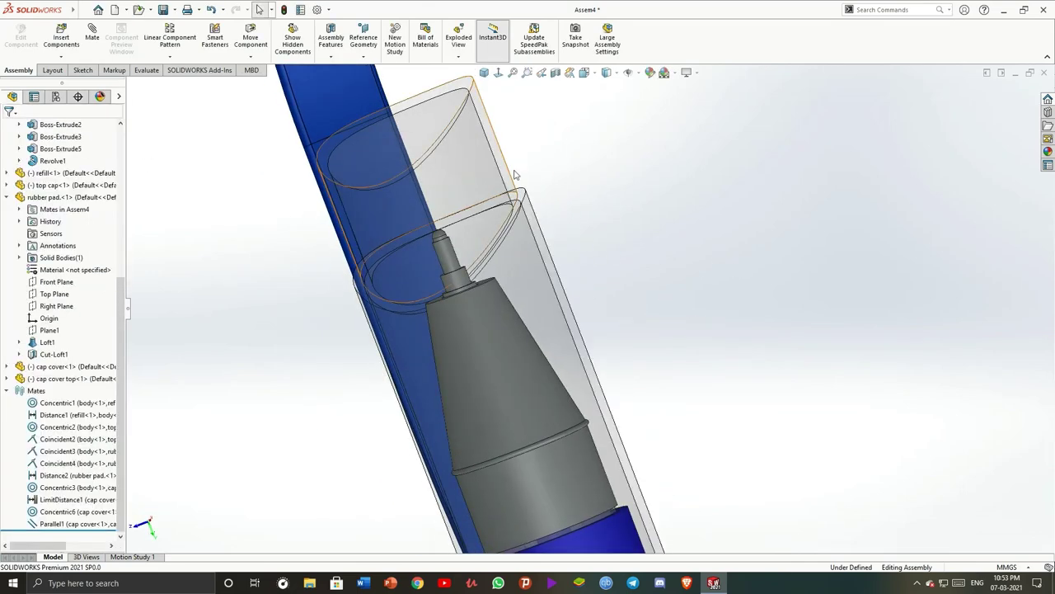
{"action": "scroll", "coordinate": [565, 186], "scroll_direction": "up", "scroll_amount": 5}
{"action": "scroll", "coordinate": [561, 165], "scroll_direction": "down", "scroll_amount": 1}
{"action": "scroll", "coordinate": [563, 306], "scroll_direction": "down", "scroll_amount": 4}
{"action": "left_click", "coordinate": [583, 301]}
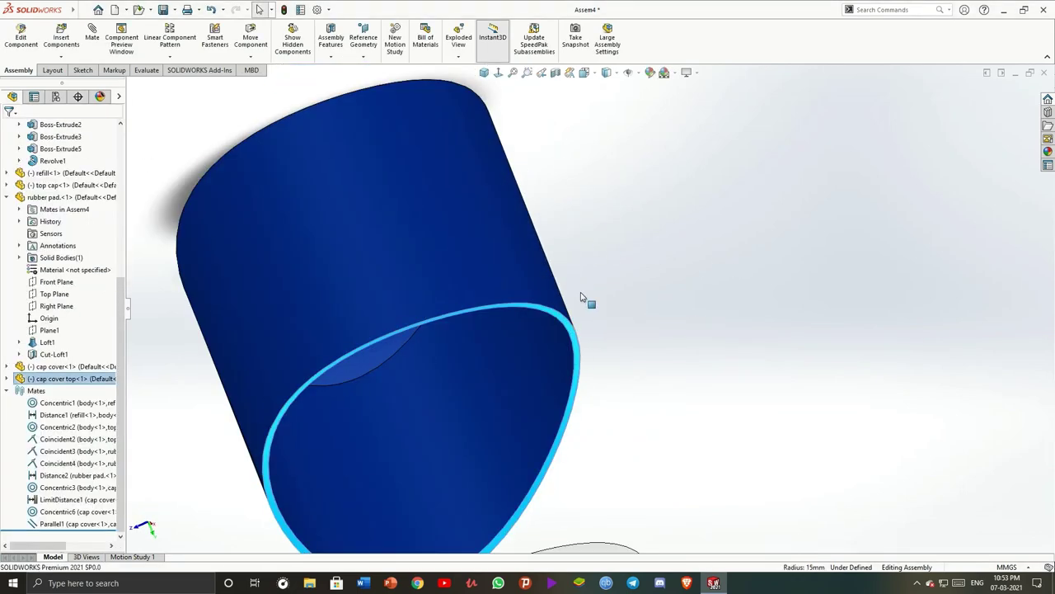
{"action": "scroll", "coordinate": [636, 206], "scroll_direction": "up", "scroll_amount": 2}
{"action": "scroll", "coordinate": [726, 416], "scroll_direction": "up", "scroll_amount": 5}
{"action": "scroll", "coordinate": [709, 470], "scroll_direction": "down", "scroll_amount": 5}
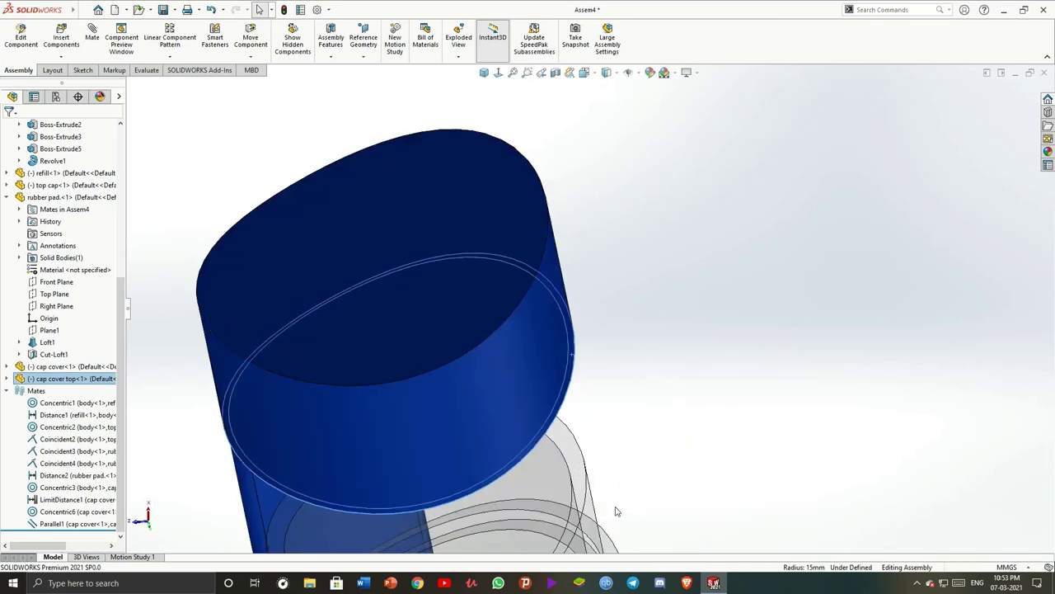
{"action": "scroll", "coordinate": [571, 446], "scroll_direction": "down", "scroll_amount": 2}
{"action": "left_click", "coordinate": [570, 446], "text": "ctrl"}
{"action": "scroll", "coordinate": [589, 436], "scroll_direction": "up", "scroll_amount": 5}
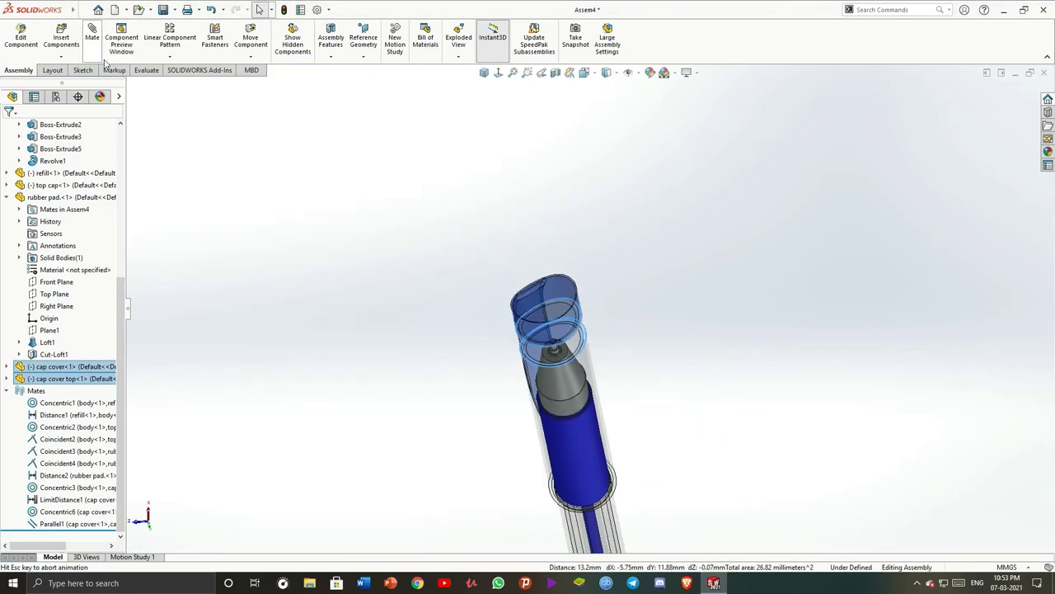
{"action": "left_click", "coordinate": [155, 148]}
{"action": "mouse_move", "coordinate": [360, 280]}
{"action": "middle_mouse_down"}
{"action": "mouse_move", "coordinate": [414, 189]}
{"action": "mouse_move", "coordinate": [608, 242]}
{"action": "mouse_move", "coordinate": [676, 339]}
{"action": "mouse_move", "coordinate": [678, 314]}
{"action": "middle_mouse_up"}
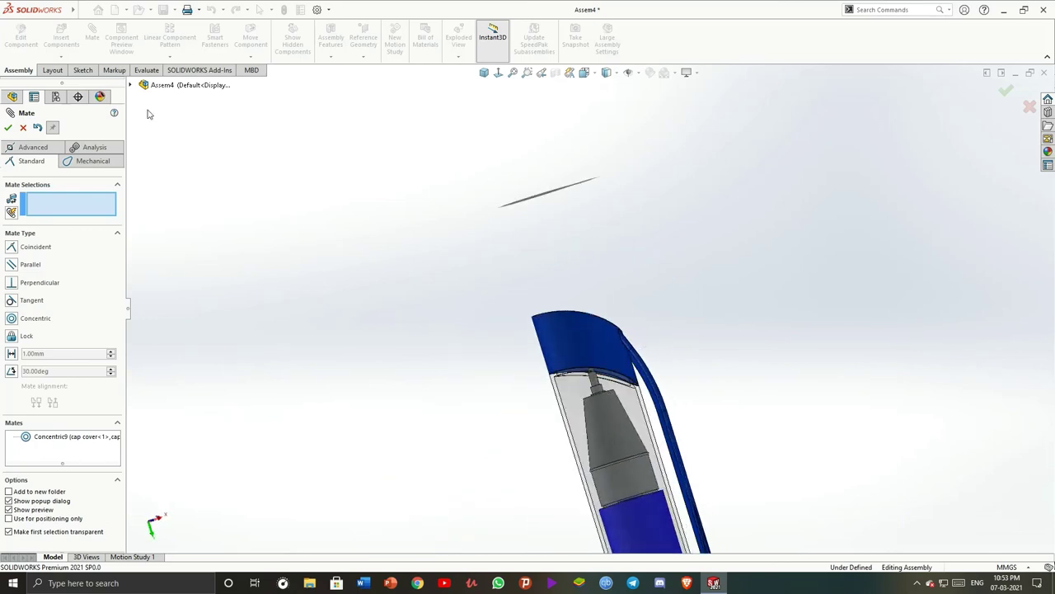
{"action": "left_click", "coordinate": [7, 127]}
{"action": "mouse_move", "coordinate": [133, 159]}
{"action": "middle_mouse_down"}
{"action": "mouse_move", "coordinate": [758, 245]}
{"action": "mouse_move", "coordinate": [679, 332]}
{"action": "mouse_move", "coordinate": [593, 306]}
{"action": "mouse_move", "coordinate": [785, 323]}
{"action": "mouse_move", "coordinate": [784, 271]}
{"action": "mouse_move", "coordinate": [754, 326]}
{"action": "middle_mouse_up"}
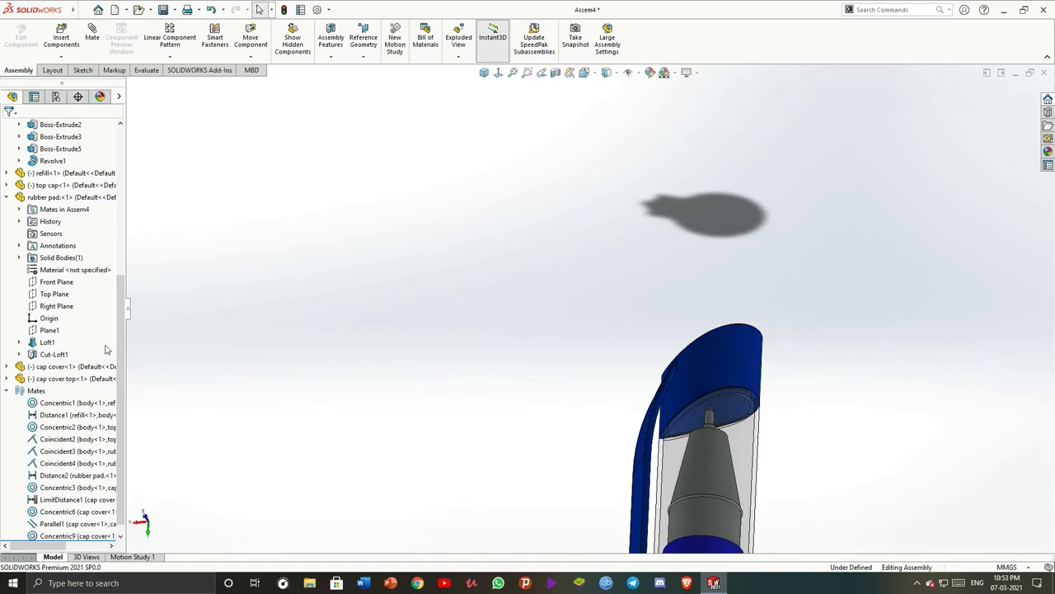
Delete the faulty Concentric9 mate
{"action": "scroll", "coordinate": [74, 525], "scroll_direction": "down", "scroll_amount": 1}
{"action": "key", "text": "Delete"}
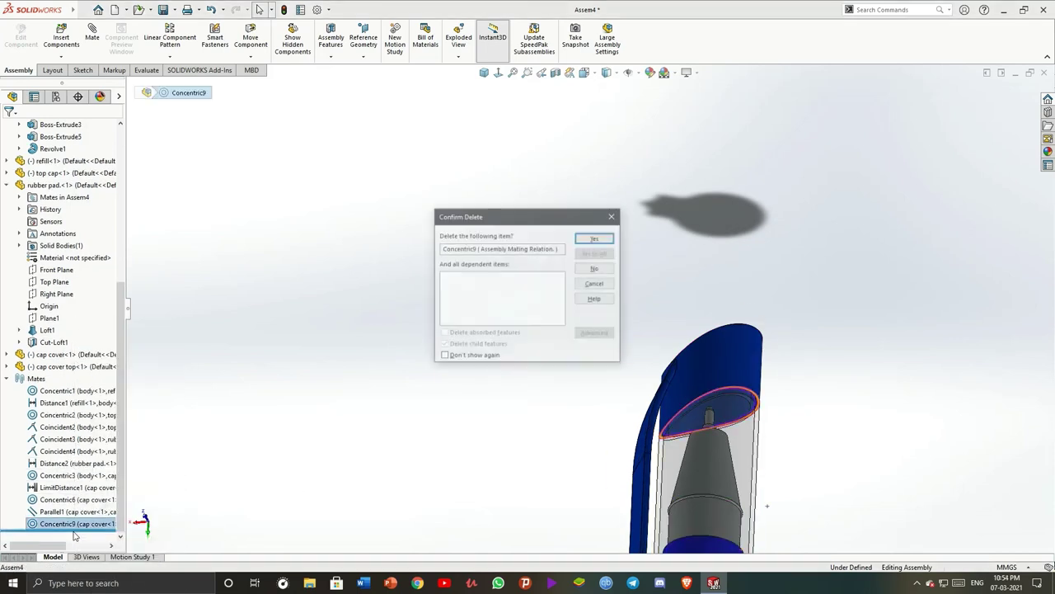
{"action": "key", "text": "Return"}
Add Concentric10 between the cap cover top's inner circular edge and the cap cover's round face
{"action": "scroll", "coordinate": [670, 348], "scroll_direction": "down", "scroll_amount": 2}
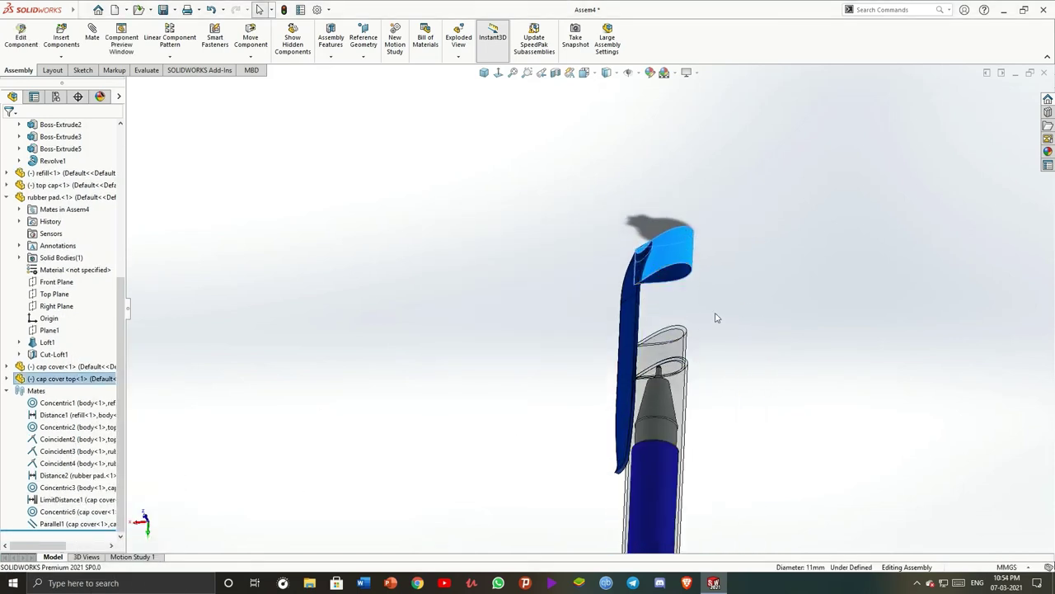
{"action": "scroll", "coordinate": [699, 289], "scroll_direction": "down", "scroll_amount": 3}
{"action": "scroll", "coordinate": [690, 279], "scroll_direction": "down", "scroll_amount": 3}
{"action": "scroll", "coordinate": [655, 321], "scroll_direction": "down", "scroll_amount": 3}
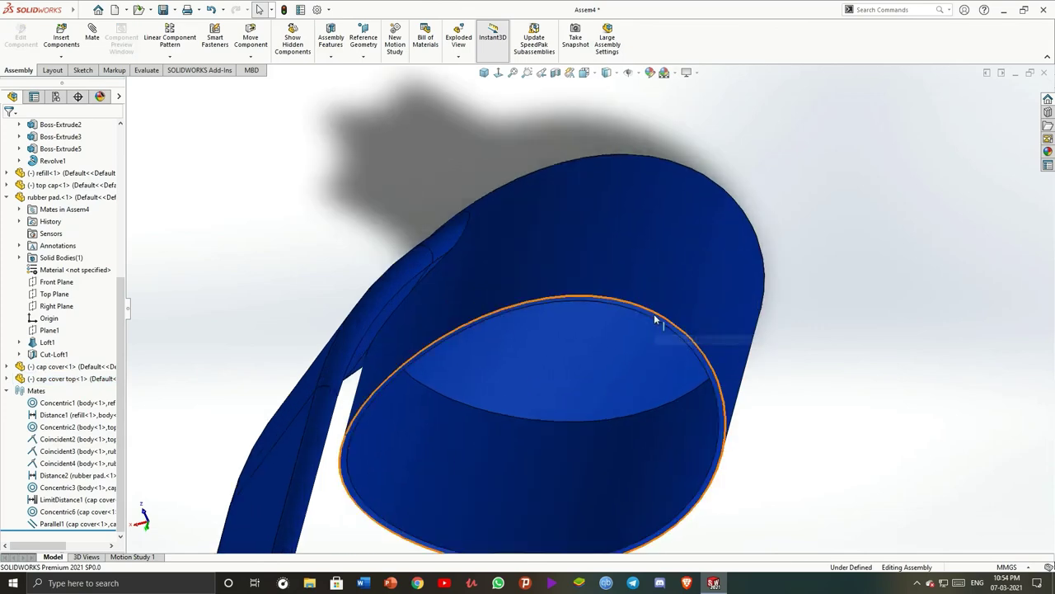
{"action": "left_click", "coordinate": [656, 321]}
{"action": "middle_click_drag", "start_coordinate": [655, 321], "coordinate": [782, 217]}
{"action": "middle_click_drag", "start_coordinate": [701, 461], "coordinate": [699, 486]}
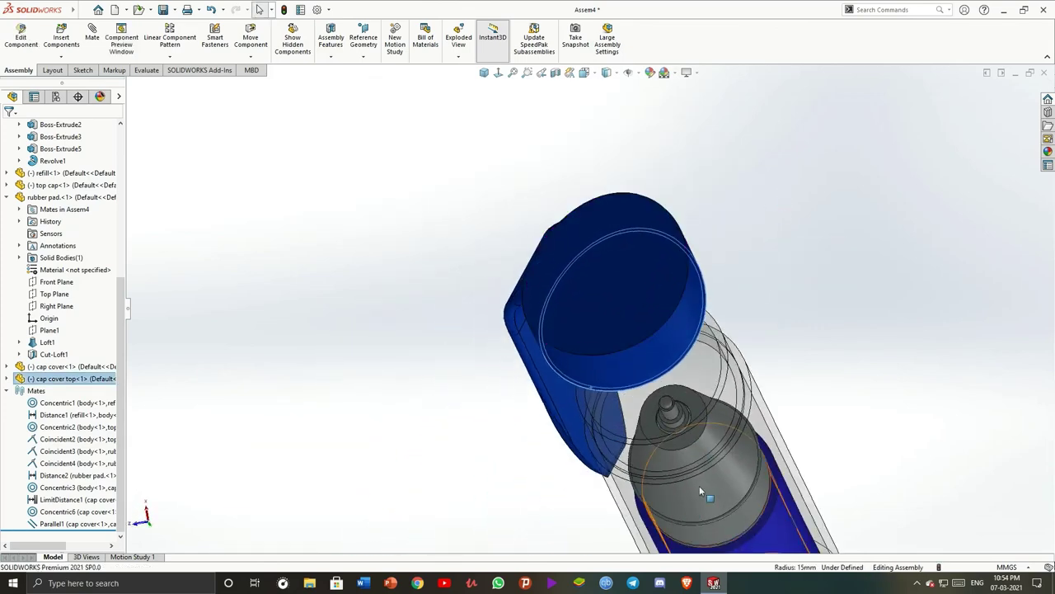
{"action": "scroll", "coordinate": [685, 396], "scroll_direction": "down", "scroll_amount": 5}
{"action": "left_click", "coordinate": [648, 363]}
{"action": "scroll", "coordinate": [635, 330], "scroll_direction": "up", "scroll_amount": 5}
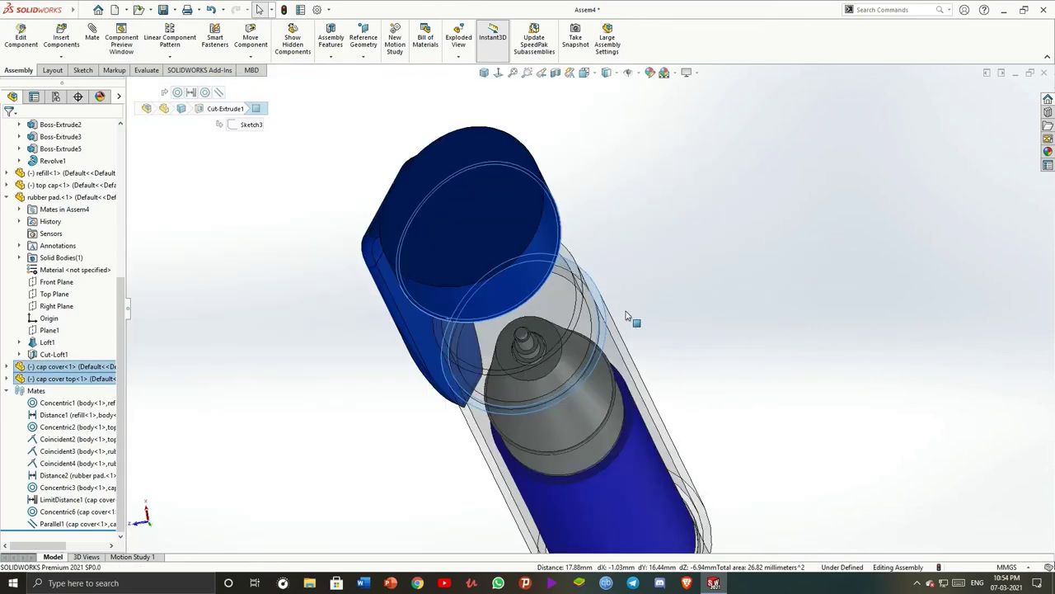
{"action": "left_click", "coordinate": [93, 39]}
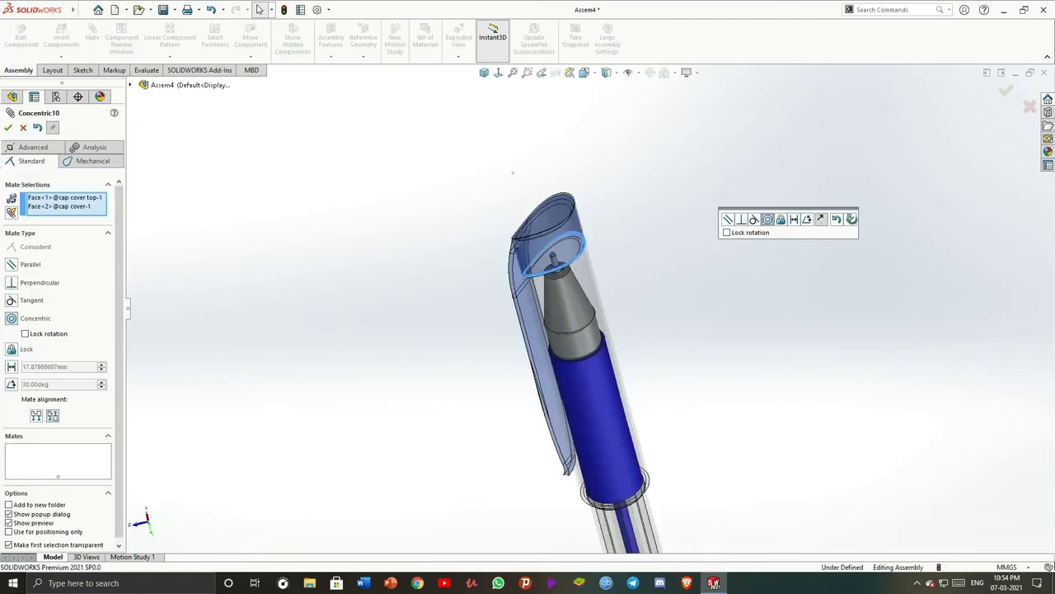
{"action": "left_click", "coordinate": [724, 220]}
{"action": "middle_click_drag", "start_coordinate": [681, 209], "coordinate": [659, 311]}
{"action": "scroll", "coordinate": [657, 338], "scroll_direction": "up", "scroll_amount": 5}
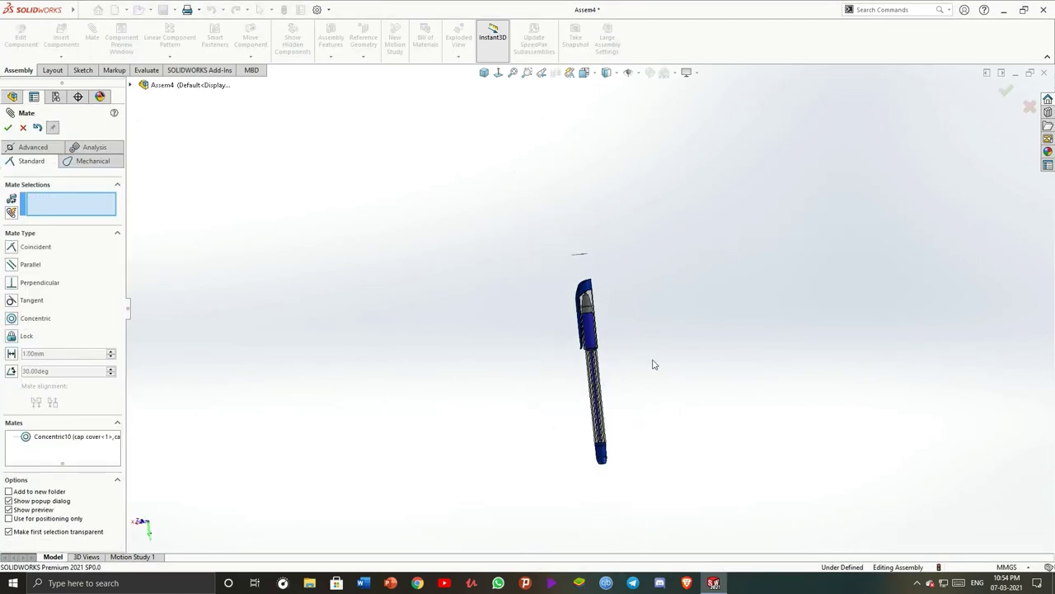
{"action": "middle_click_drag", "start_coordinate": [654, 363], "coordinate": [662, 482]}
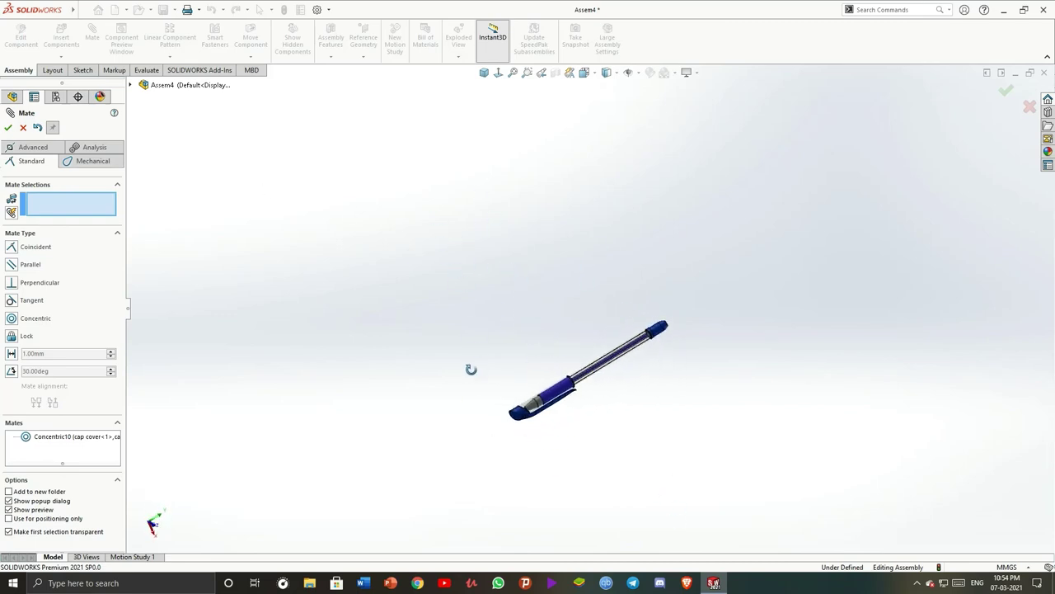
{"action": "left_click", "coordinate": [6, 128]}
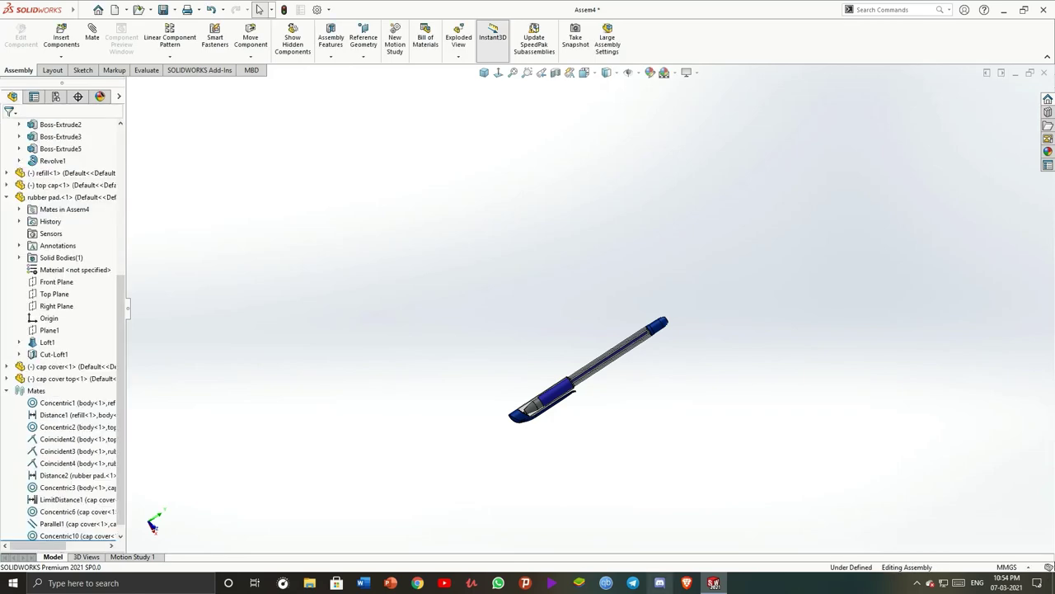
{"action": "scroll", "coordinate": [470, 394], "scroll_direction": "down", "scroll_amount": 5}
{"action": "left_click", "coordinate": [469, 394]}
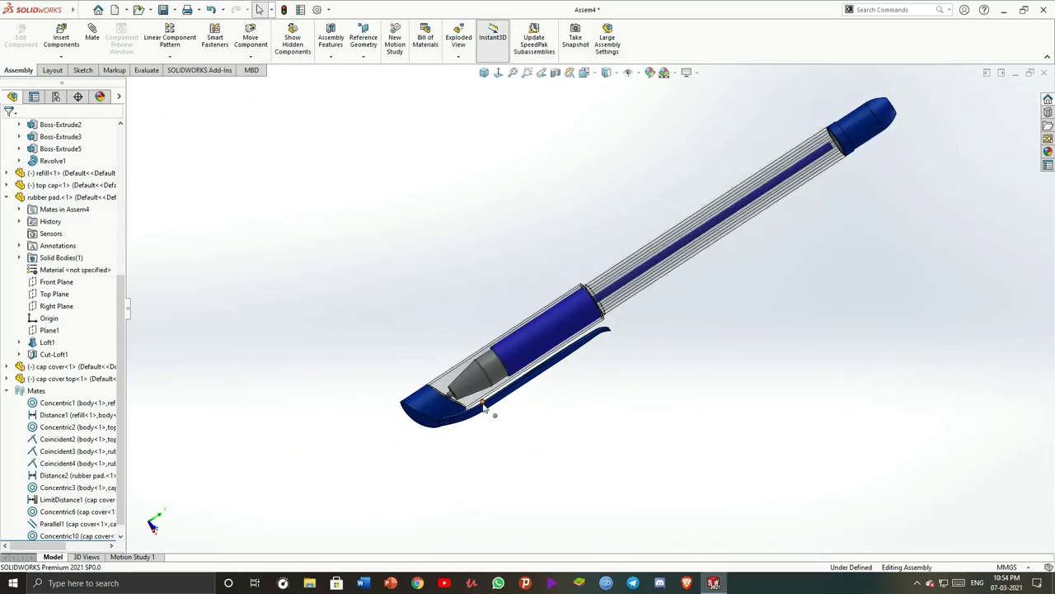
{"action": "mouse_move", "coordinate": [461, 404]}
{"action": "left_mouse_down"}
{"action": "mouse_move", "coordinate": [174, 564]}
{"action": "mouse_move", "coordinate": [510, 426]}
{"action": "mouse_move", "coordinate": [355, 441]}
{"action": "mouse_move", "coordinate": [540, 544]}
{"action": "left_mouse_up"}
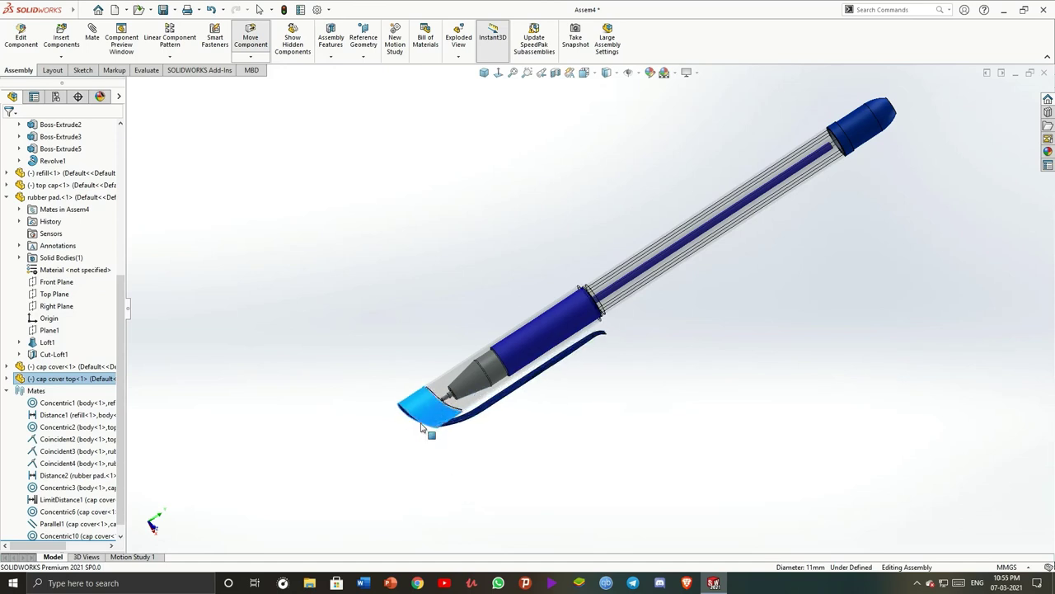
{"action": "mouse_move", "coordinate": [421, 426]}
{"action": "left_mouse_down"}
{"action": "mouse_move", "coordinate": [206, 530]}
{"action": "mouse_move", "coordinate": [426, 555]}
{"action": "mouse_move", "coordinate": [428, 411]}
{"action": "mouse_move", "coordinate": [413, 398]}
{"action": "mouse_move", "coordinate": [272, 507]}
{"action": "mouse_move", "coordinate": [405, 481]}
{"action": "mouse_move", "coordinate": [516, 492]}
{"action": "mouse_move", "coordinate": [255, 414]}
{"action": "mouse_move", "coordinate": [481, 470]}
{"action": "left_mouse_up"}
{"action": "mouse_move", "coordinate": [396, 432]}
{"action": "left_mouse_down"}
{"action": "mouse_move", "coordinate": [546, 478]}
{"action": "mouse_move", "coordinate": [474, 490]}
{"action": "mouse_move", "coordinate": [540, 421]}
{"action": "mouse_move", "coordinate": [577, 419]}
{"action": "mouse_move", "coordinate": [501, 449]}
{"action": "left_mouse_up"}
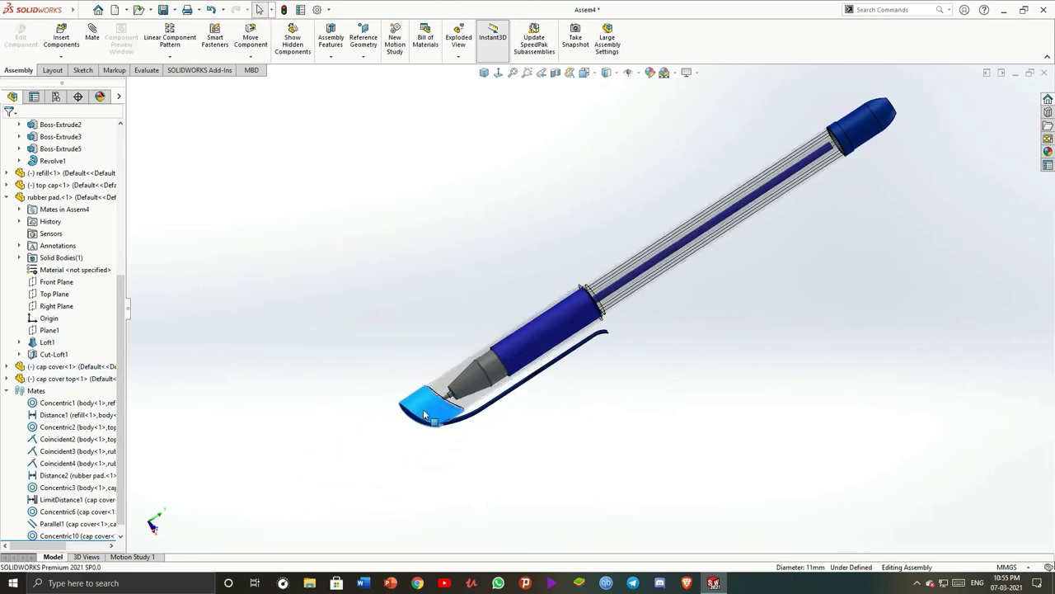
{"action": "key", "text": "Escape"}
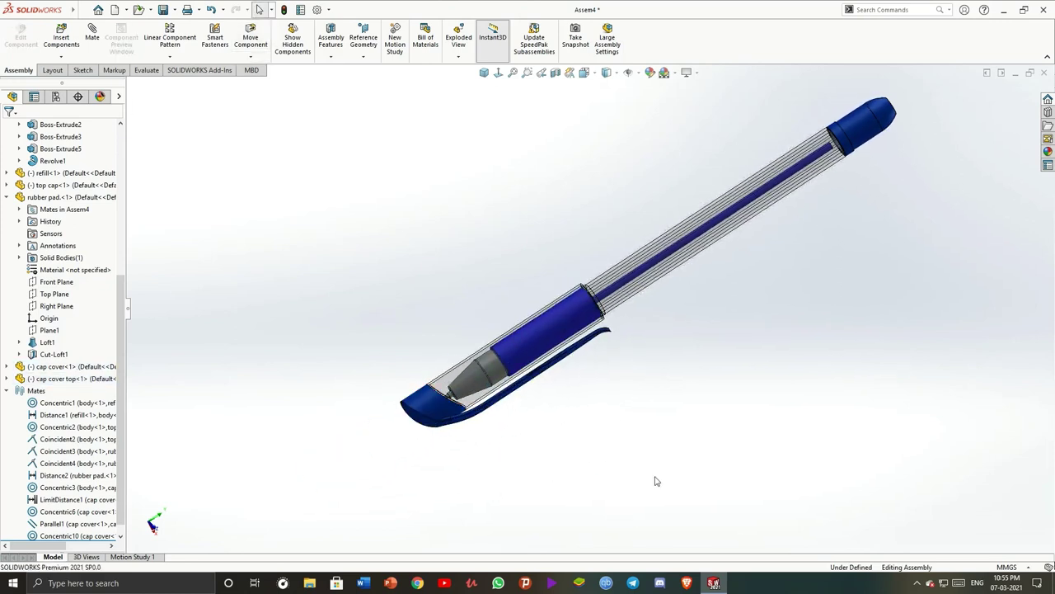
{"action": "scroll", "coordinate": [754, 311], "scroll_direction": "up", "scroll_amount": 3}
{"action": "scroll", "coordinate": [747, 291], "scroll_direction": "up", "scroll_amount": 1}
{"action": "scroll", "coordinate": [673, 307], "scroll_direction": "down", "scroll_amount": 1}
{"action": "scroll", "coordinate": [539, 291], "scroll_direction": "down", "scroll_amount": 2}
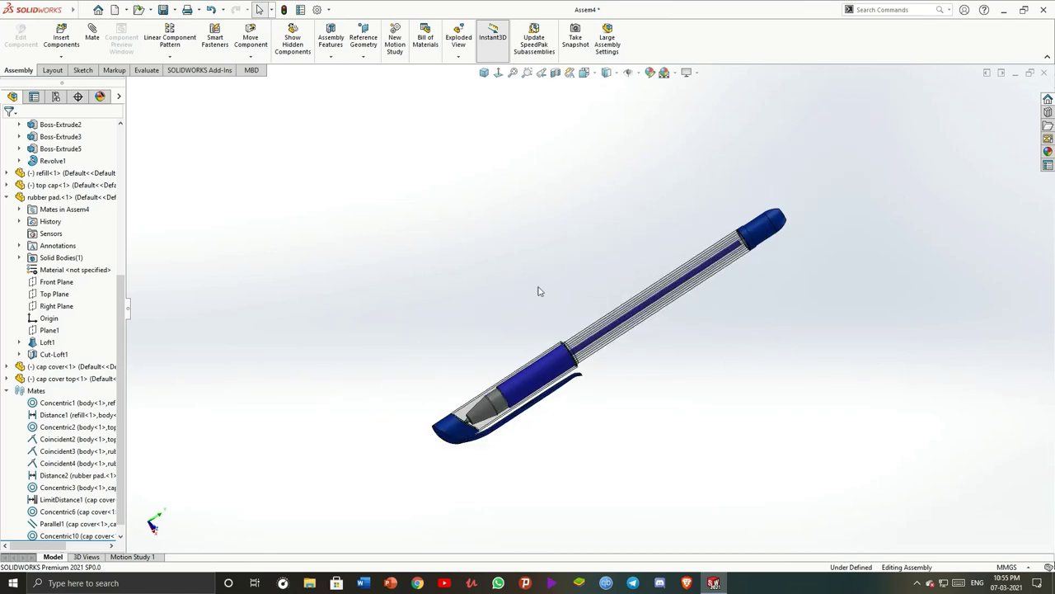
Rebuild and save the assembly as 'Pen assembly'
{"action": "left_click", "coordinate": [82, 10]}
{"action": "left_click", "coordinate": [107, 162]}
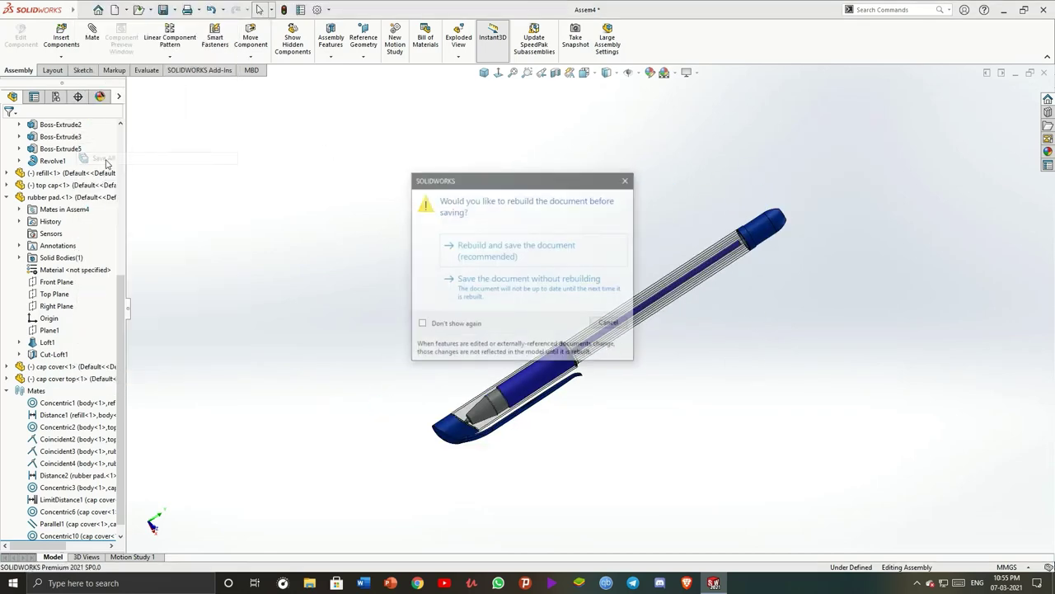
{"action": "left_click", "coordinate": [485, 252]}
{"action": "type", "text": "Pen assembly"}
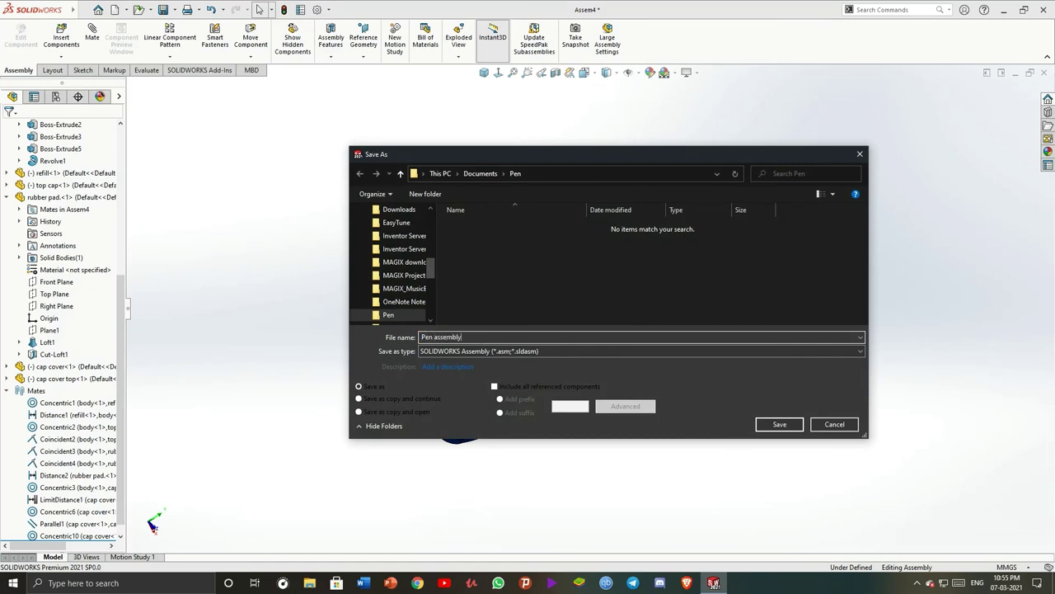
{"action": "key", "text": "Return"}
Raise the document's Image Quality setting under Document Properties and confirm with OK
{"action": "mouse_move", "coordinate": [478, 342]}
{"action": "middle_mouse_down"}
{"action": "mouse_move", "coordinate": [629, 337]}
{"action": "mouse_move", "coordinate": [765, 270]}
{"action": "mouse_move", "coordinate": [612, 217]}
{"action": "mouse_move", "coordinate": [565, 384]}
{"action": "mouse_move", "coordinate": [668, 448]}
{"action": "mouse_move", "coordinate": [767, 337]}
{"action": "mouse_move", "coordinate": [846, 139]}
{"action": "mouse_move", "coordinate": [667, 306]}
{"action": "mouse_move", "coordinate": [689, 79]}
{"action": "middle_mouse_up"}
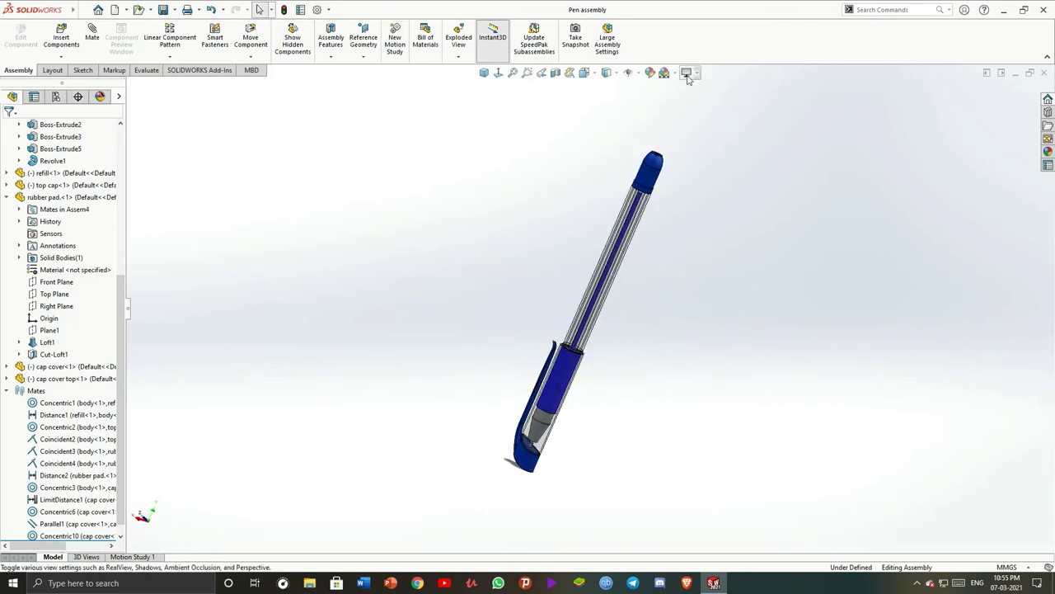
{"action": "left_click", "coordinate": [688, 78]}
{"action": "mouse_move", "coordinate": [742, 334]}
{"action": "middle_mouse_down"}
{"action": "mouse_move", "coordinate": [619, 250]}
{"action": "mouse_move", "coordinate": [741, 431]}
{"action": "mouse_move", "coordinate": [648, 382]}
{"action": "mouse_move", "coordinate": [462, 247]}
{"action": "middle_mouse_up"}
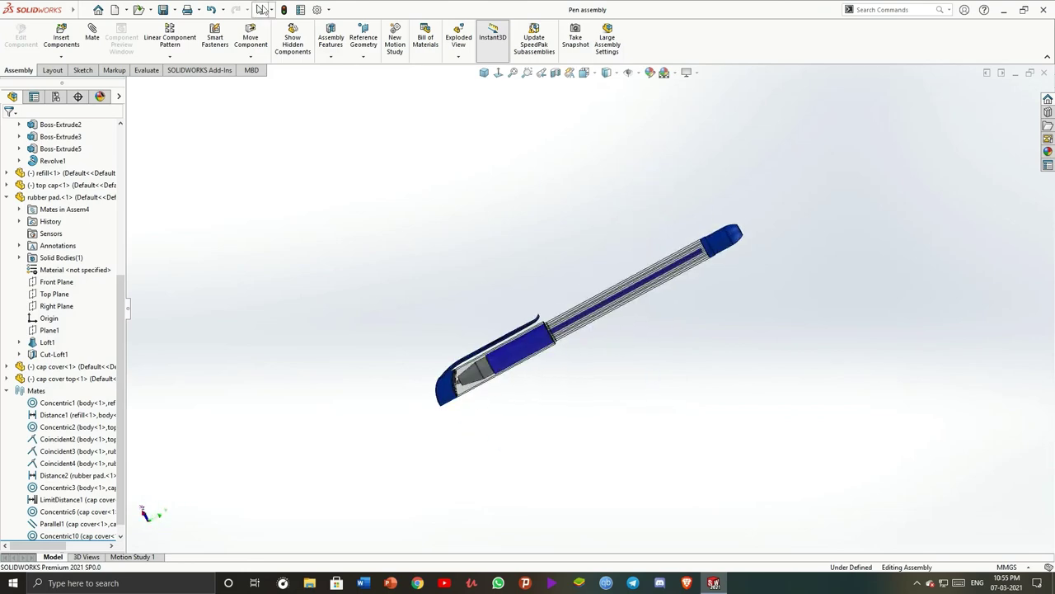
{"action": "left_click", "coordinate": [315, 9]}
{"action": "left_click", "coordinate": [371, 103]}
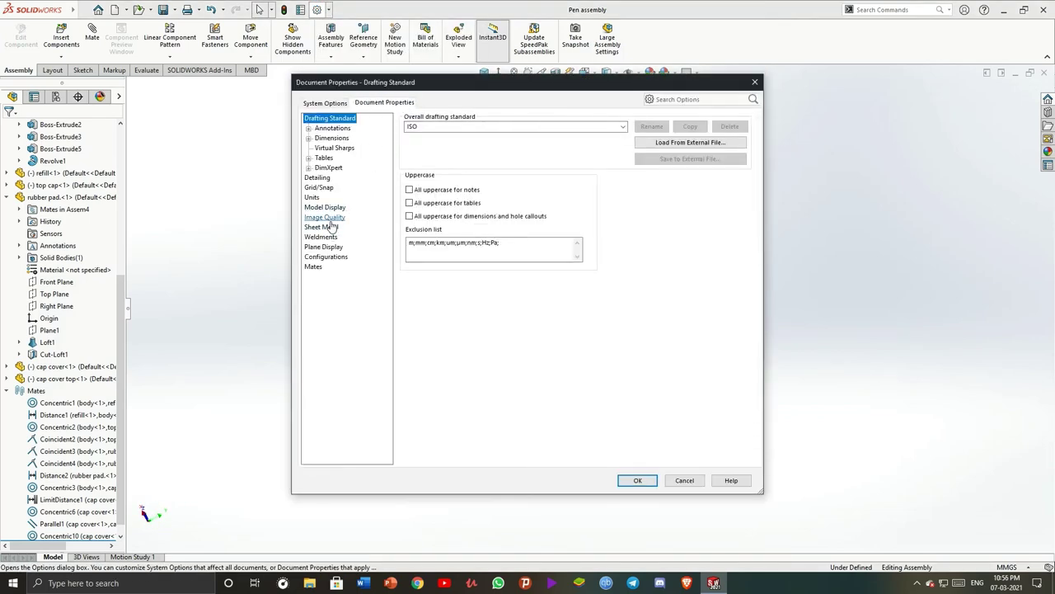
{"action": "left_click", "coordinate": [328, 218]}
{"action": "left_click", "coordinate": [636, 480]}
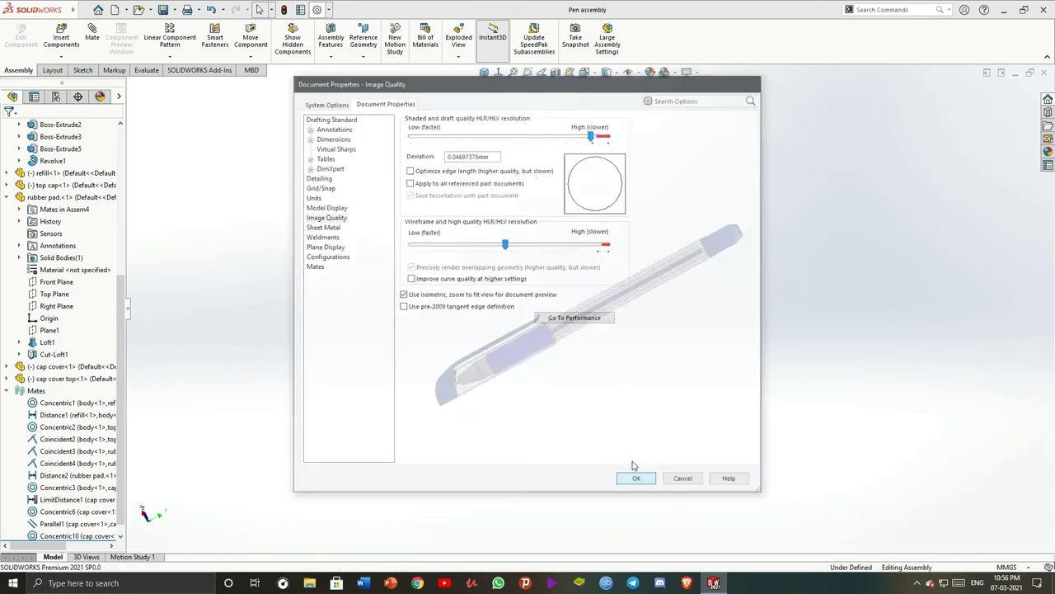
{"action": "mouse_move", "coordinate": [610, 370]}
{"action": "middle_mouse_down"}
{"action": "mouse_move", "coordinate": [702, 459]}
{"action": "mouse_move", "coordinate": [700, 339]}
{"action": "mouse_move", "coordinate": [601, 348]}
{"action": "mouse_move", "coordinate": [632, 396]}
{"action": "mouse_move", "coordinate": [558, 382]}
{"action": "mouse_move", "coordinate": [591, 509]}
{"action": "mouse_move", "coordinate": [593, 407]}
{"action": "mouse_move", "coordinate": [558, 492]}
{"action": "mouse_move", "coordinate": [642, 529]}
{"action": "middle_mouse_up"}
{"action": "scroll", "coordinate": [582, 391], "scroll_direction": "up", "scroll_amount": 4}
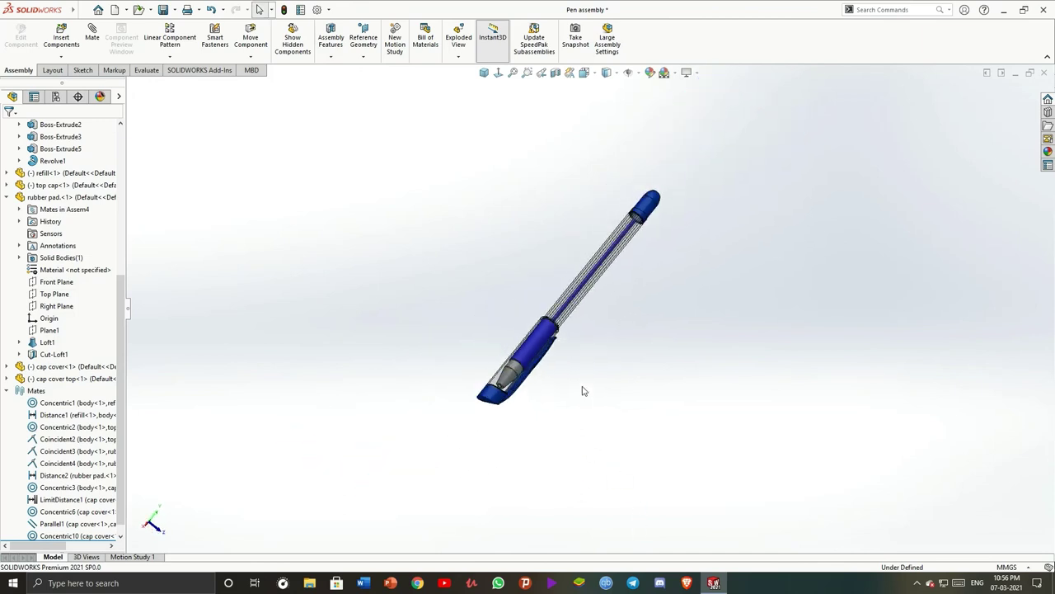